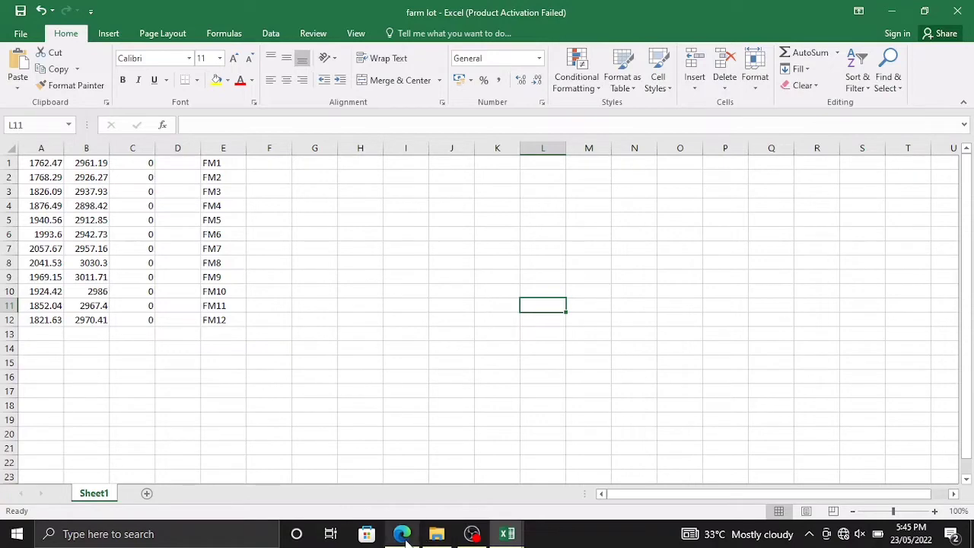
# Switch to the laboratory exercise PDF in Edge and examine the station table's northings, eastings and remarks, including the FM1 coordinates.
pyautogui.click(402, 533)
pyautogui.scroll(2, 498, 182)
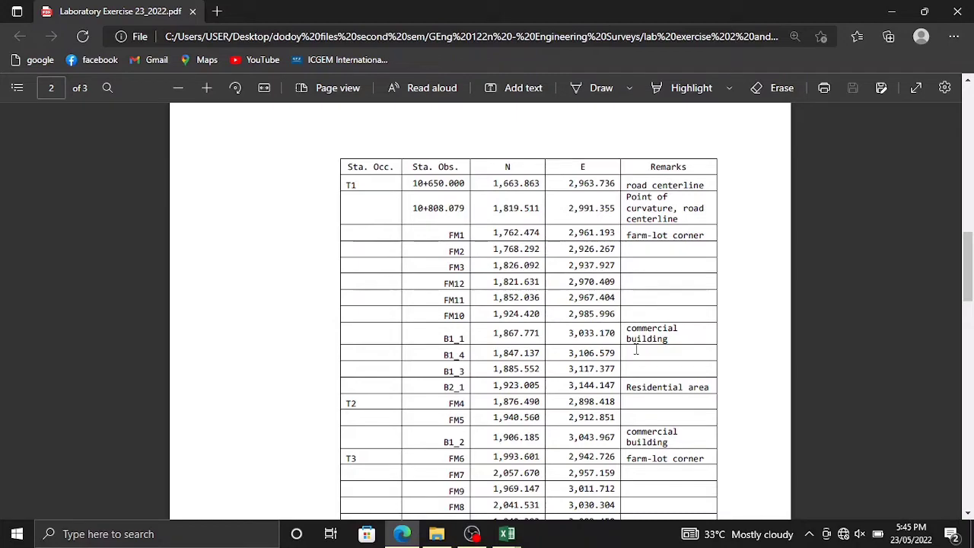
pyautogui.scroll(-2, 658, 394)
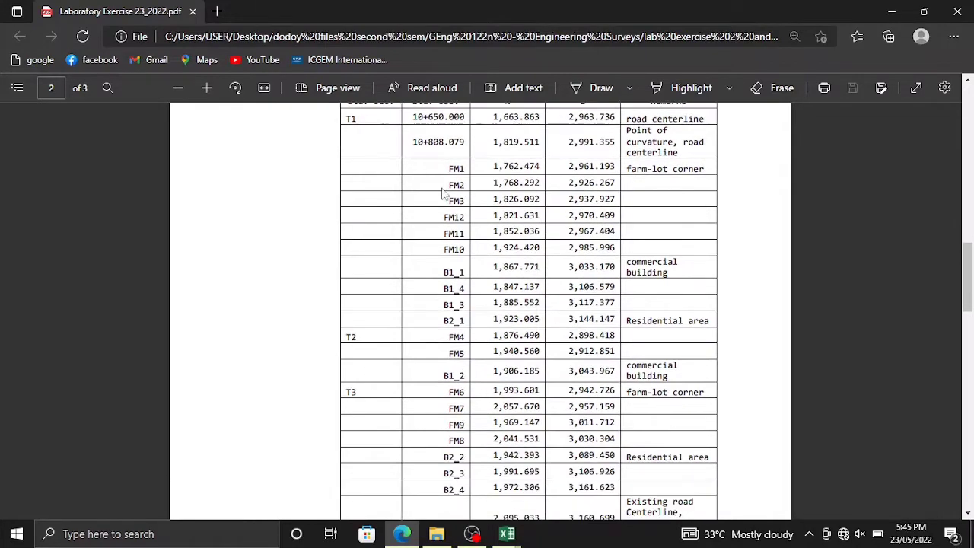
pyautogui.scroll(2, 448, 190)
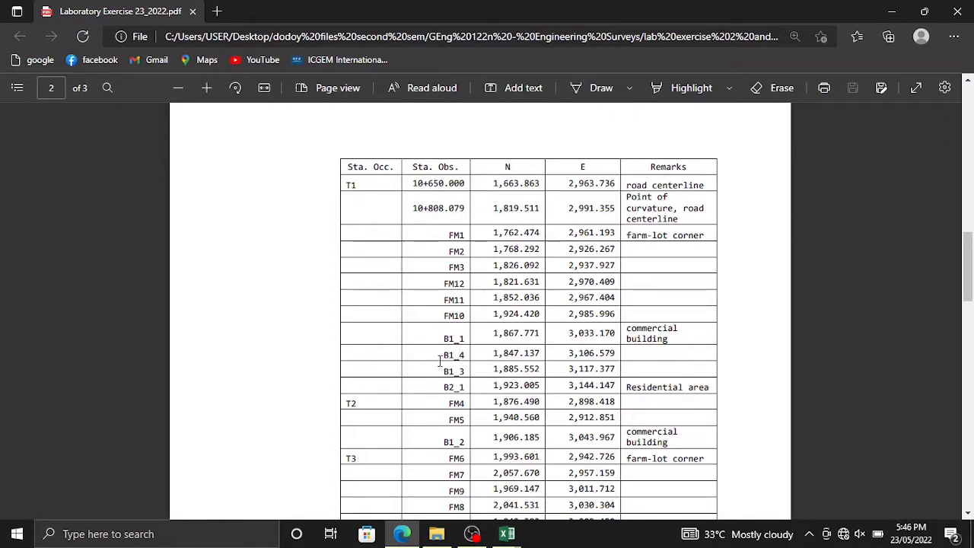
pyautogui.scroll(-3, 470, 400)
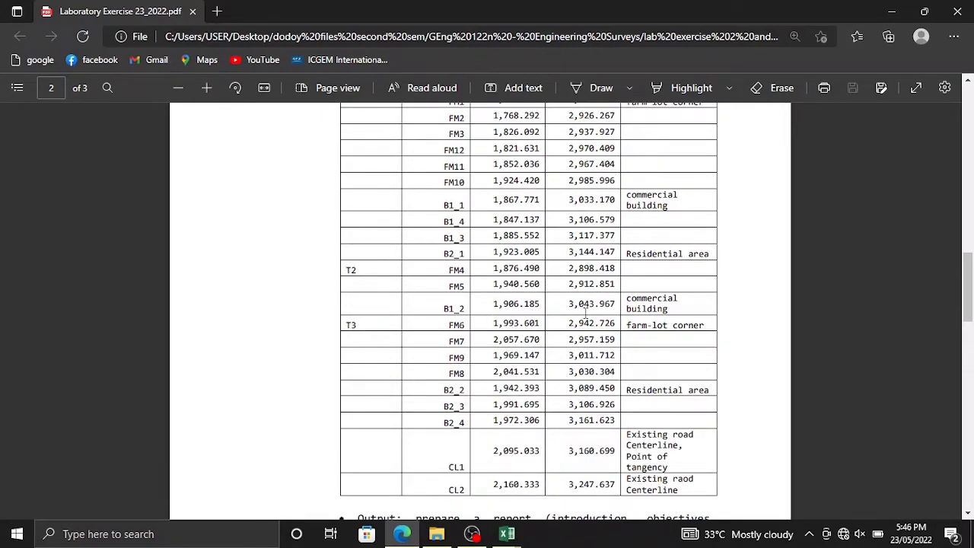
pyautogui.scroll(3, 643, 302)
pyautogui.scroll(-1, 616, 328)
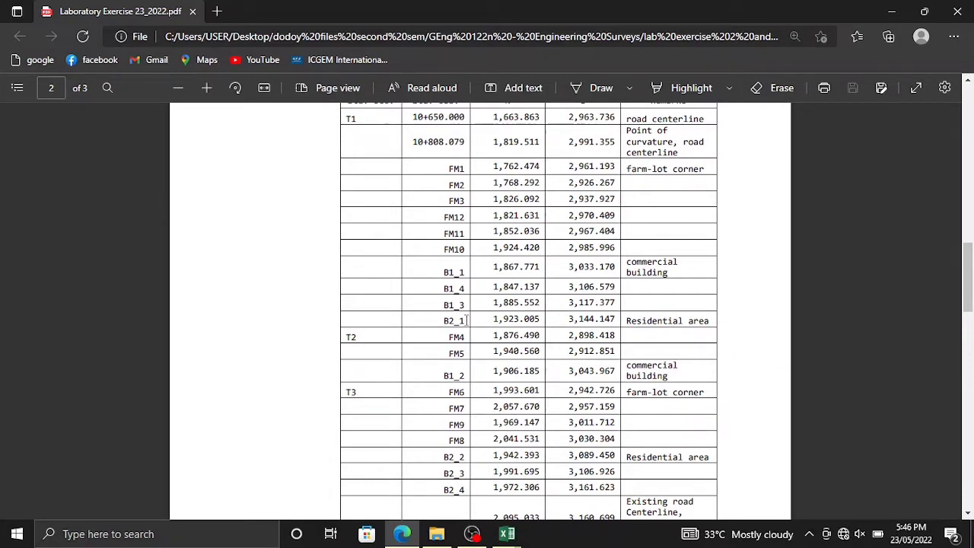
pyautogui.scroll(-1, 448, 377)
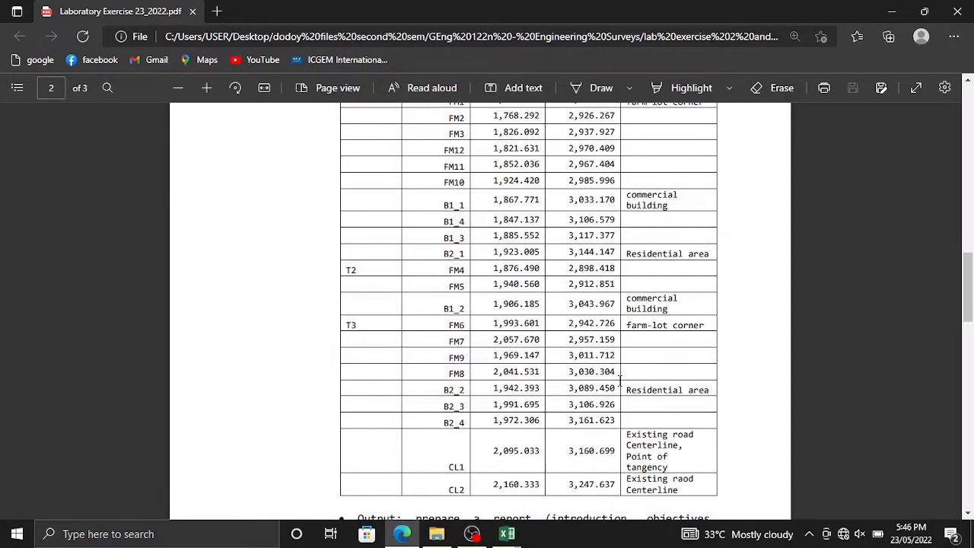
pyautogui.scroll(2, 570, 339)
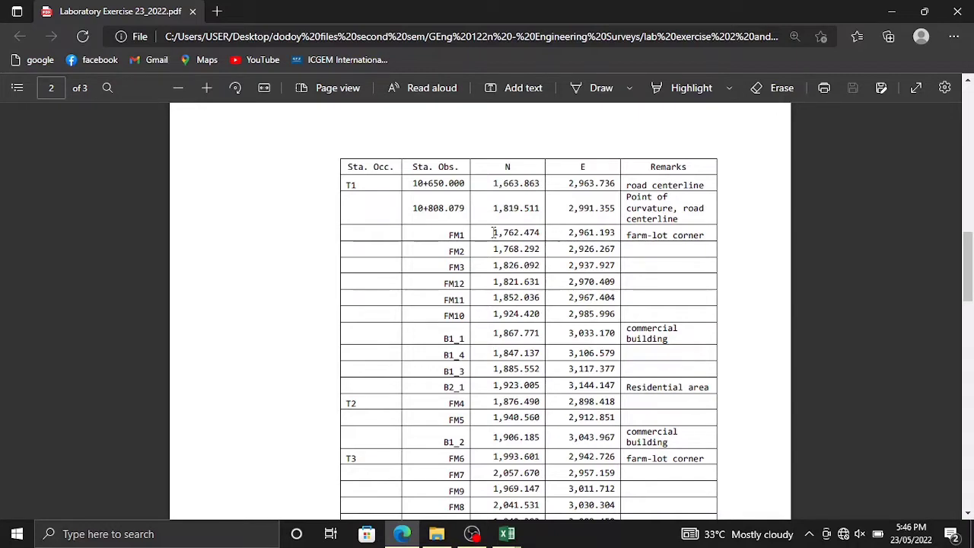
pyautogui.moveTo(493, 232); pyautogui.dragTo(616, 234)
pyautogui.click(559, 240)
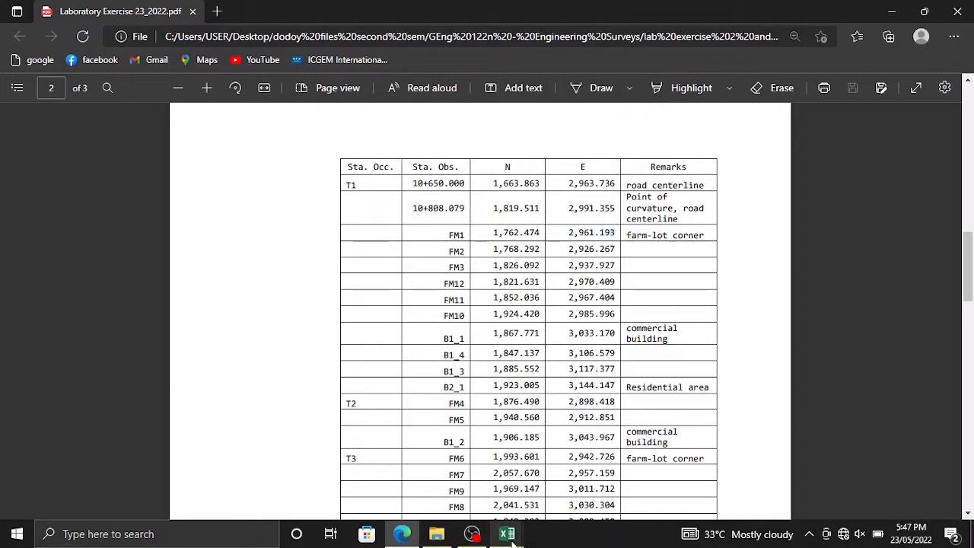
# Switch to the farm lot workbook in Excel and examine its northing, easting and zero-value columns A to C.
pyautogui.moveTo(505, 536)
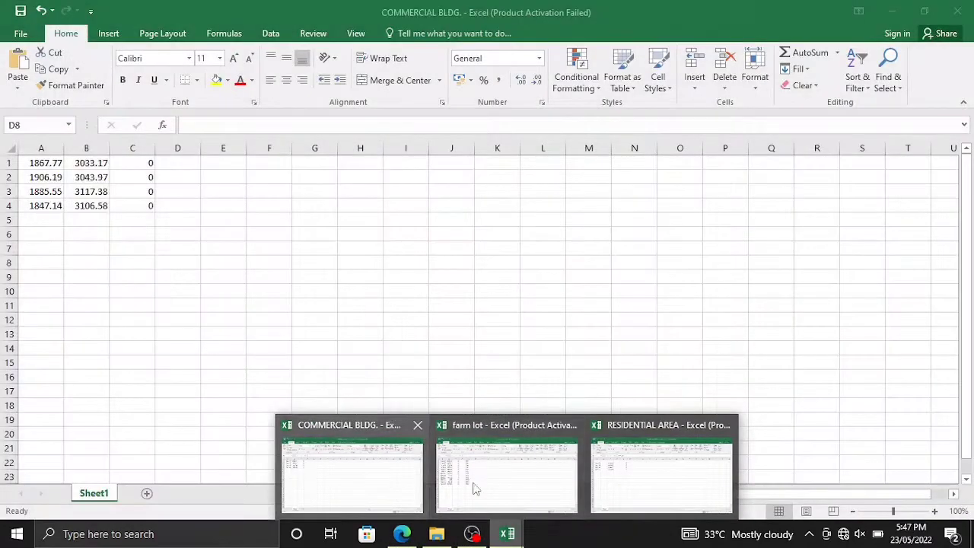
pyautogui.click(474, 480)
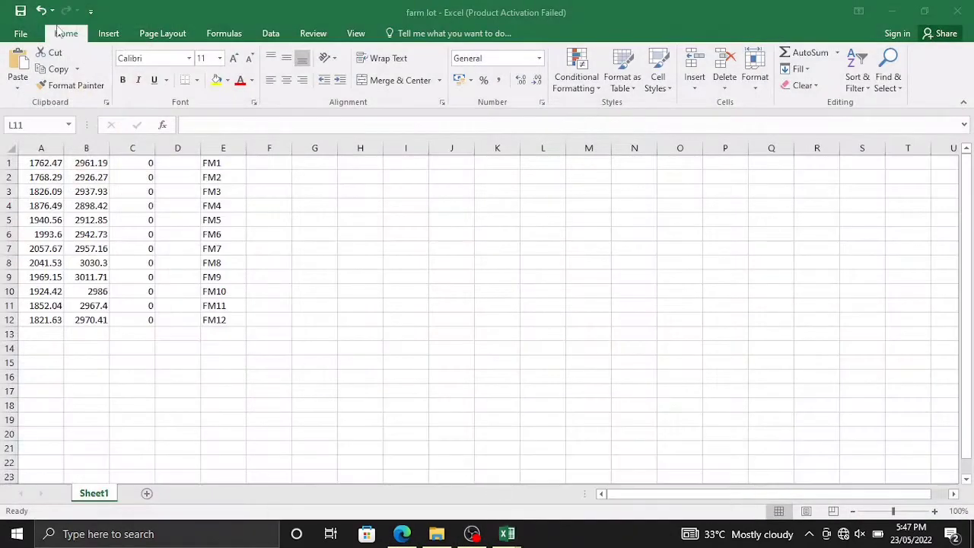
pyautogui.click(41, 162)
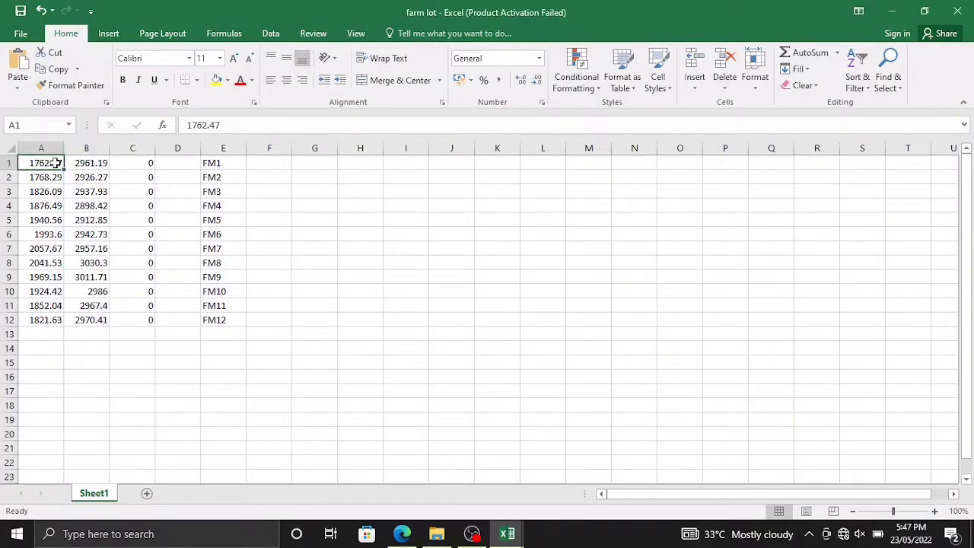
pyautogui.click(90, 163)
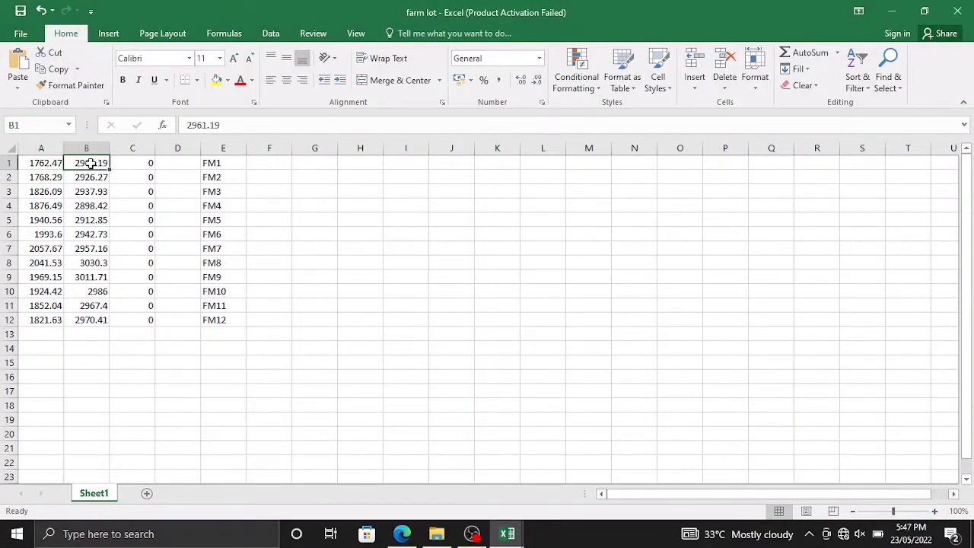
pyautogui.click(137, 158)
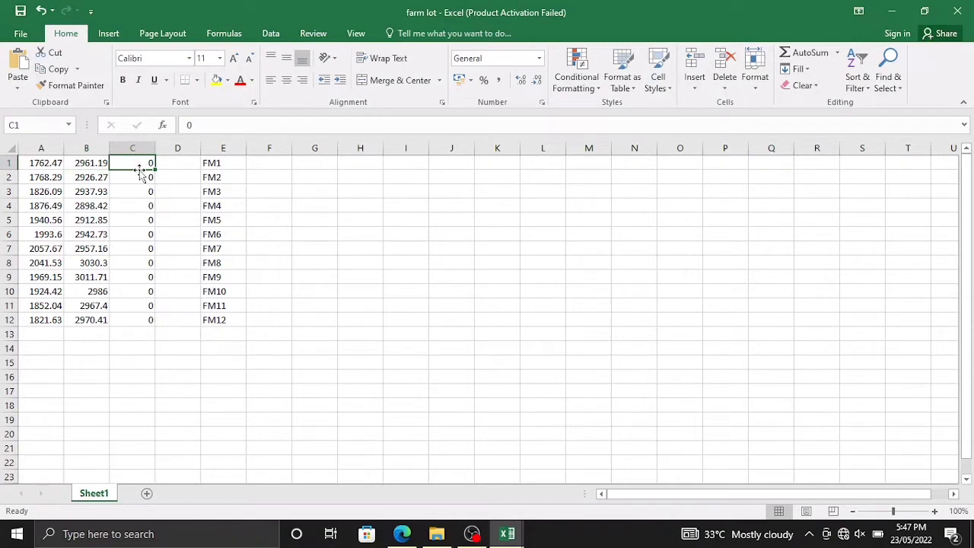
pyautogui.moveTo(139, 161); pyautogui.dragTo(144, 307)
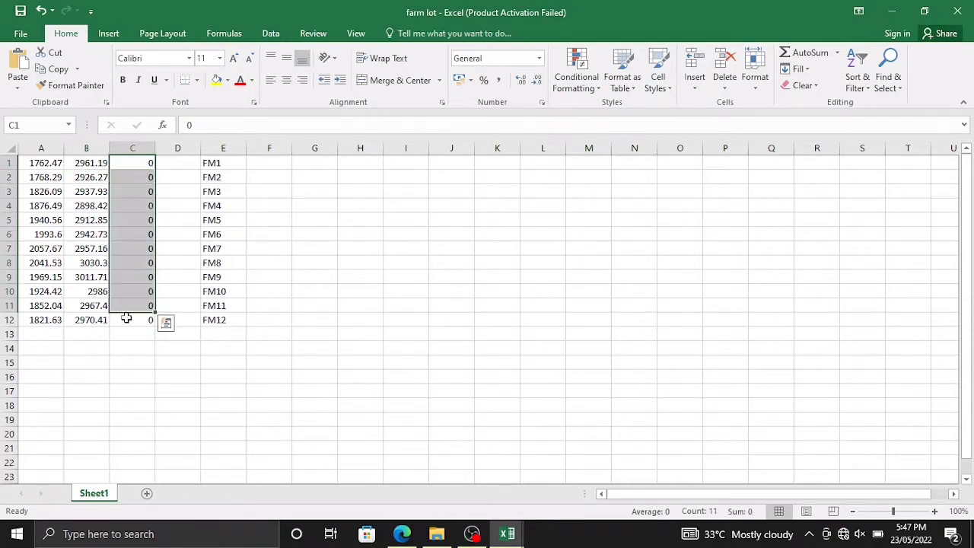
pyautogui.click(134, 206)
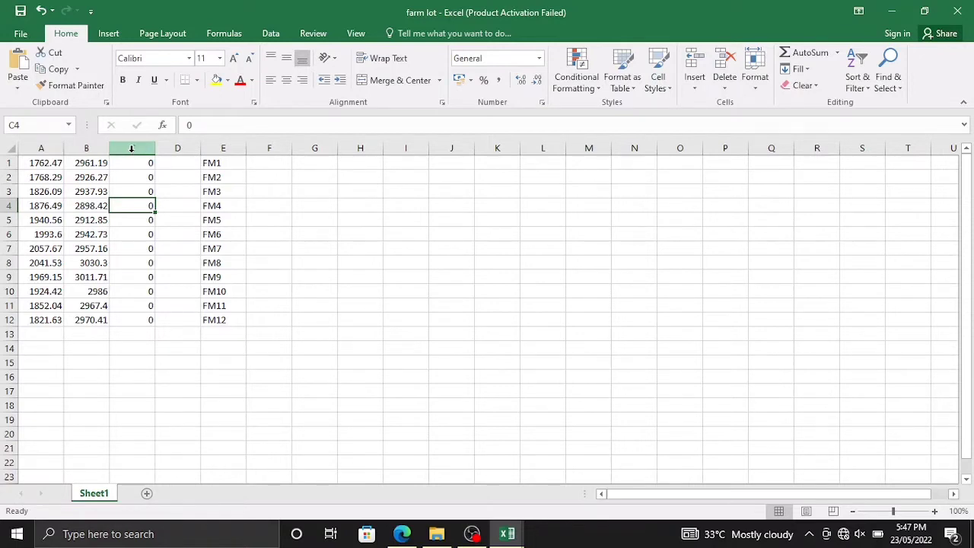
pyautogui.click(131, 149)
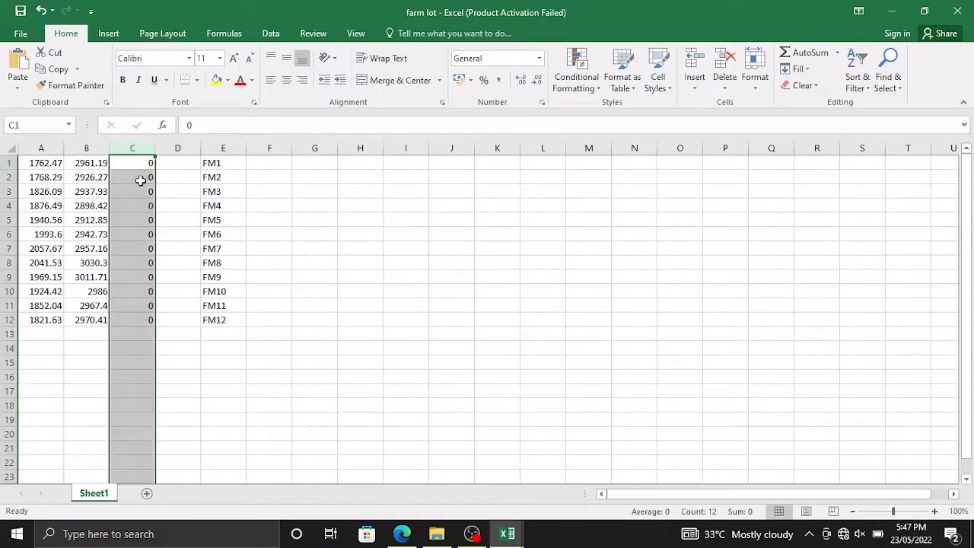
pyautogui.click(140, 179)
pyautogui.click(143, 163)
pyautogui.moveTo(143, 178); pyautogui.dragTo(134, 262)
pyautogui.click(136, 217)
pyautogui.click(137, 191)
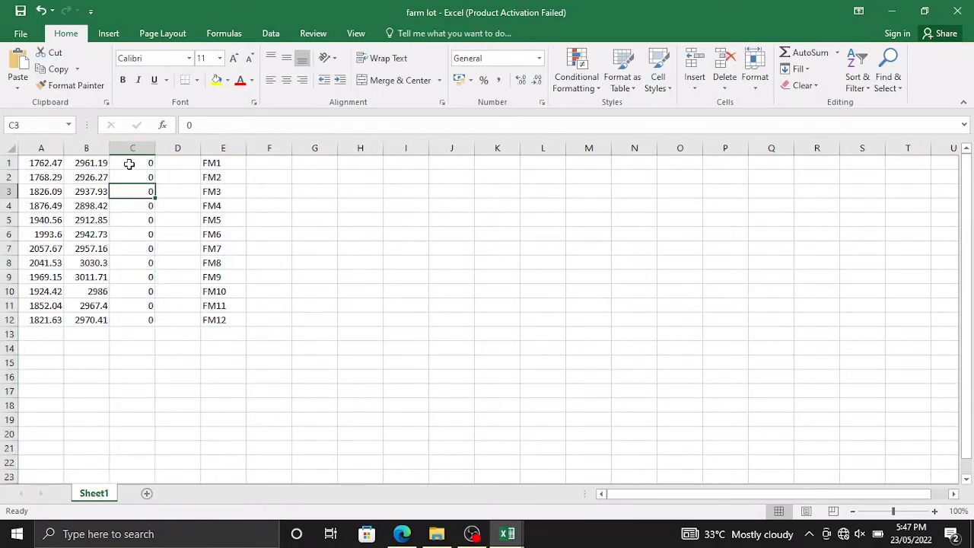
pyautogui.click(130, 163)
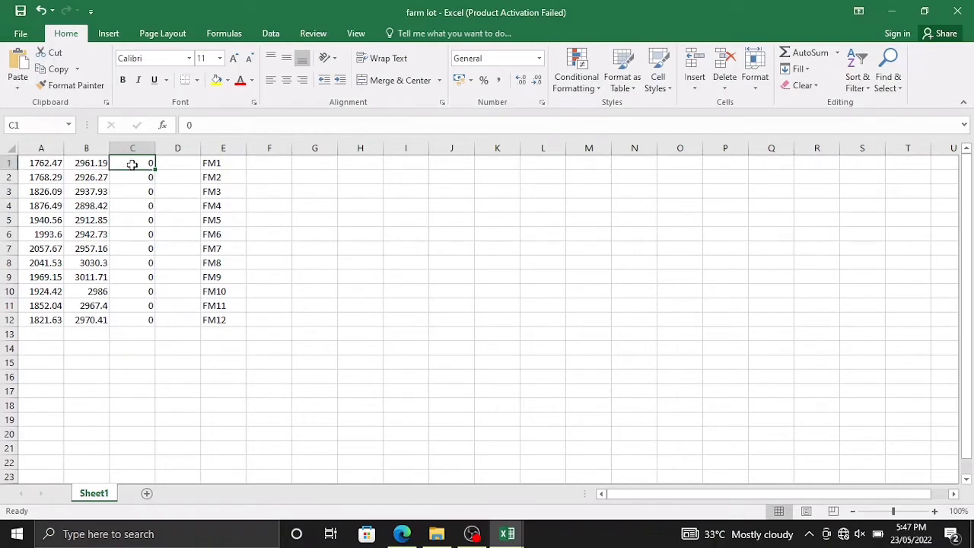
pyautogui.moveTo(130, 163); pyautogui.dragTo(135, 324)
pyautogui.click(237, 235)
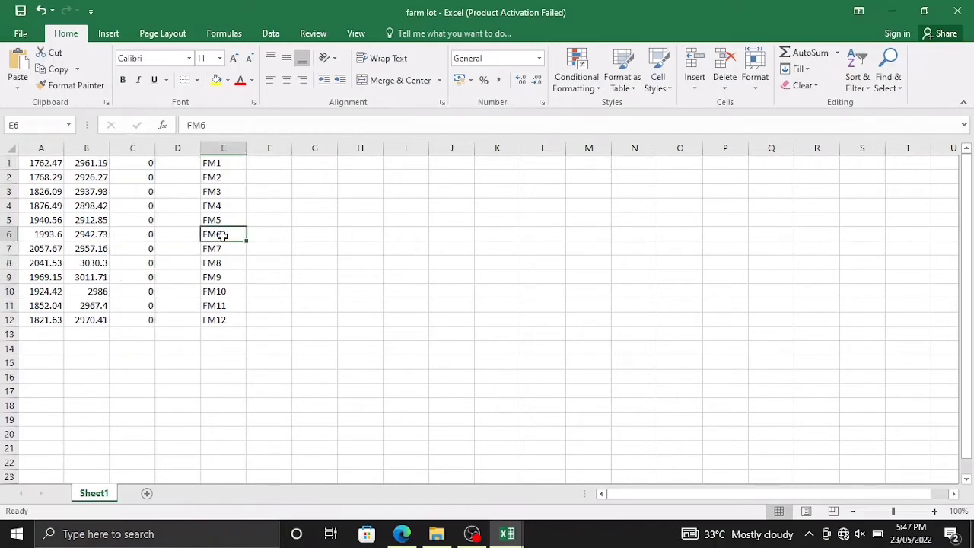
# Review the FM1 to FM12 corner labels in column E against the farm lot coordinate rows.
pyautogui.moveTo(220, 163); pyautogui.dragTo(223, 328)
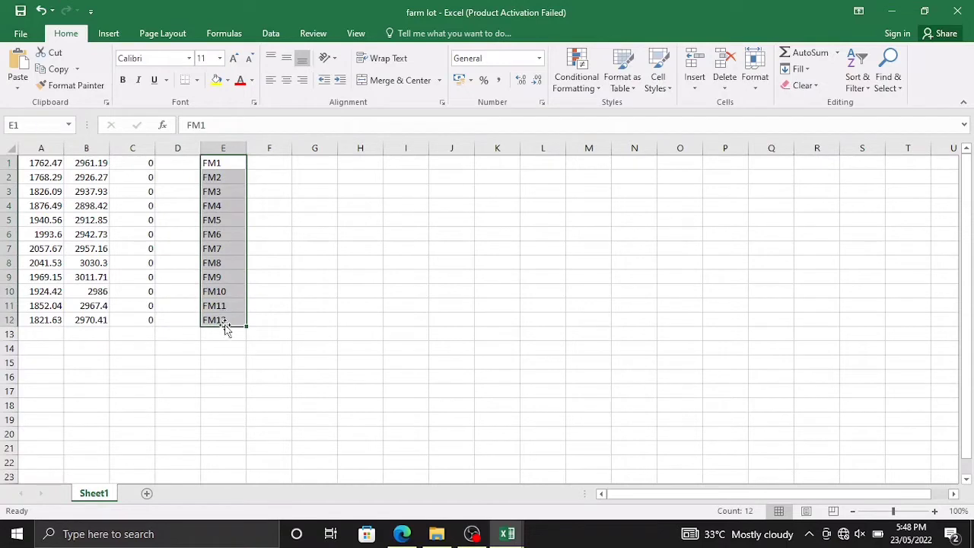
pyautogui.click(228, 262)
pyautogui.moveTo(225, 163); pyautogui.dragTo(207, 314)
pyautogui.click(182, 248)
pyautogui.click(209, 218)
pyautogui.moveTo(213, 163); pyautogui.dragTo(220, 319)
pyautogui.click(221, 277)
pyautogui.click(356, 233)
pyautogui.moveTo(223, 181); pyautogui.dragTo(228, 319)
pyautogui.click(315, 234)
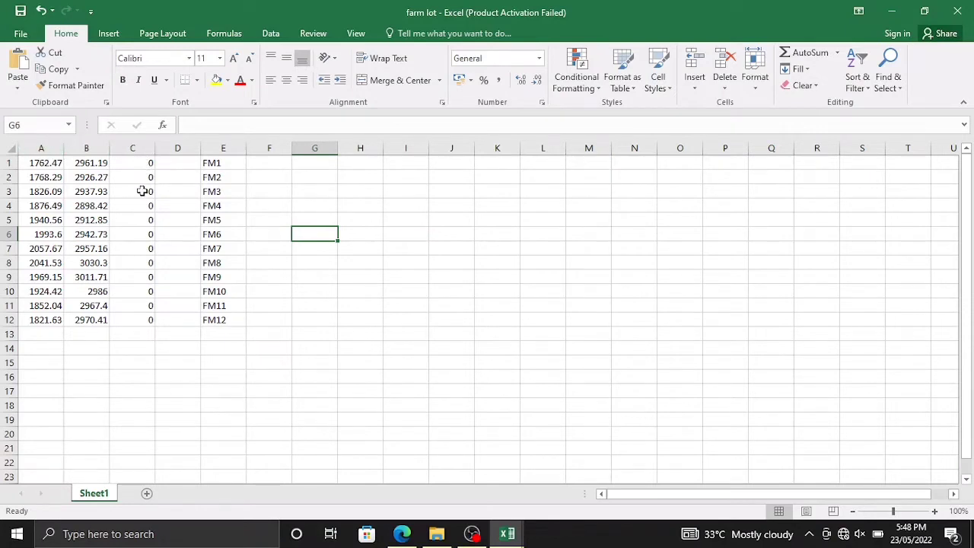
pyautogui.moveTo(141, 164); pyautogui.dragTo(136, 276)
pyautogui.click(177, 262)
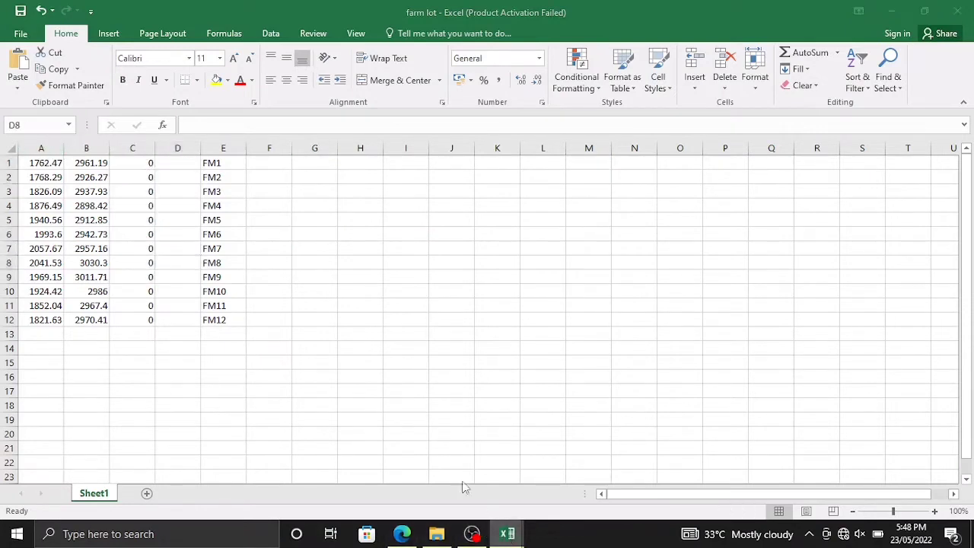
# Switch to the COMMERCIAL BLDG. workbook and examine the first row's northing, easting and zero value.
pyautogui.moveTo(508, 533)
pyautogui.click(372, 463)
pyautogui.click(116, 164)
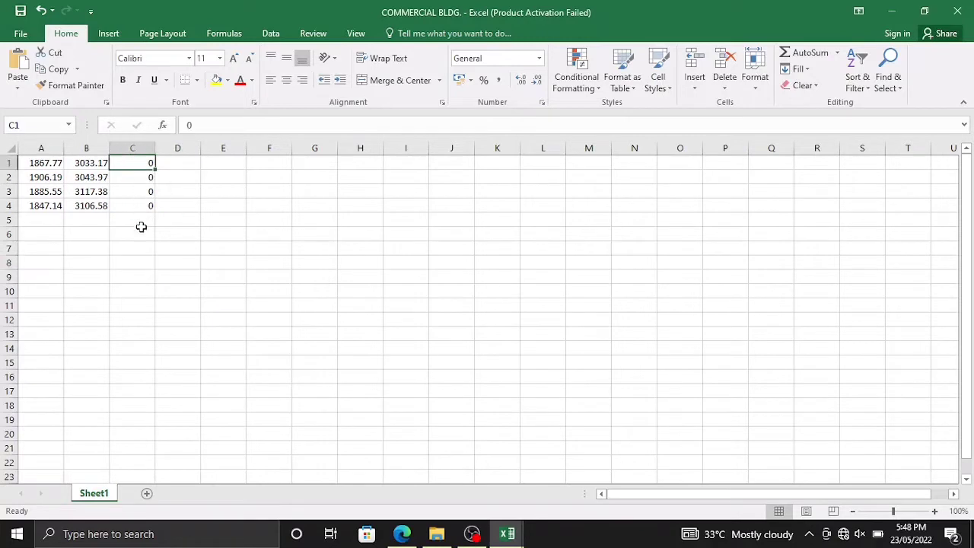
pyautogui.click(61, 162)
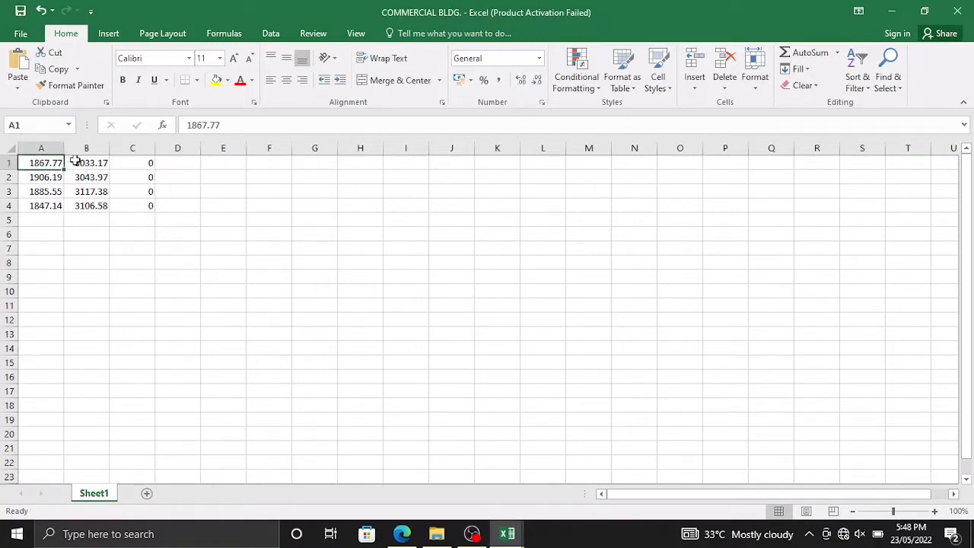
pyautogui.click(85, 163)
pyautogui.click(134, 163)
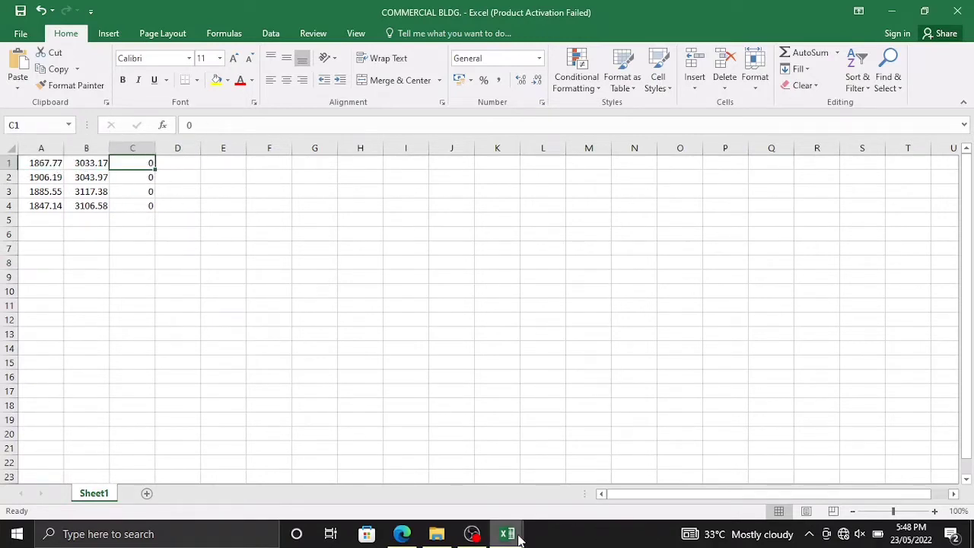
# Switch to the RESIDENTIAL AREA workbook and examine the northing, easting and zero value in row 2.
pyautogui.moveTo(508, 533)
pyautogui.click(585, 495)
pyautogui.click(61, 176)
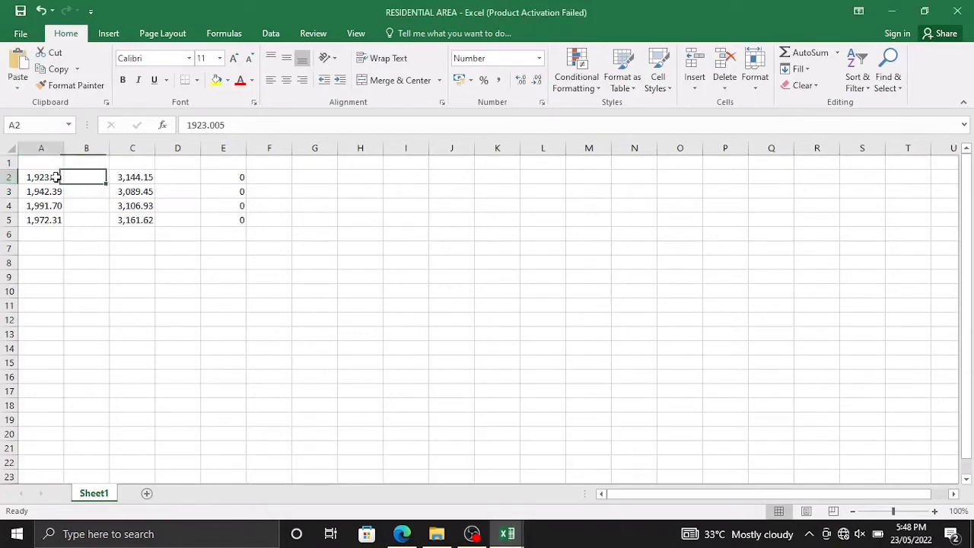
pyautogui.click(133, 177)
pyautogui.click(238, 177)
# Switch to the farm lot workbook and start saving a copy in the lab exercise 2 and 3 folder as Text (MS-DOS).
pyautogui.click(507, 533)
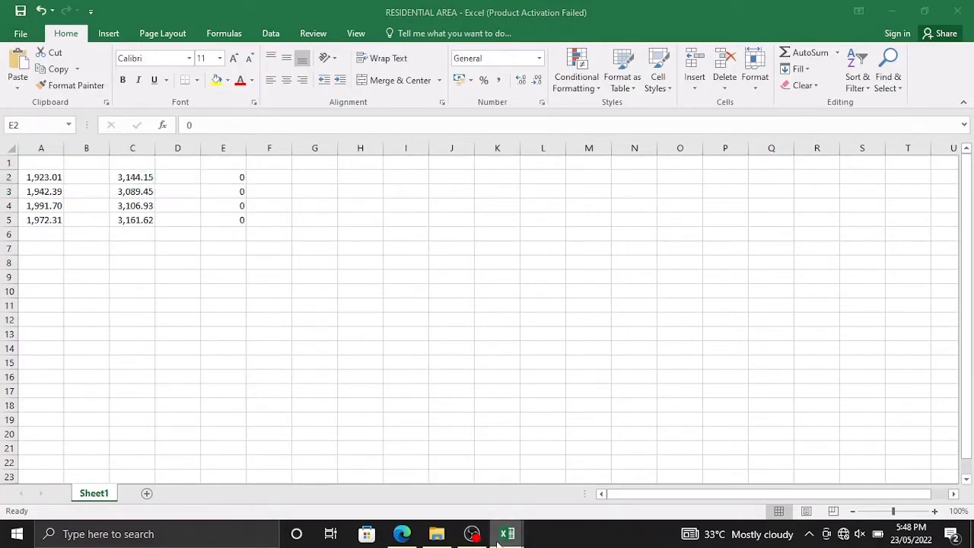
pyautogui.click(506, 487)
pyautogui.click(375, 262)
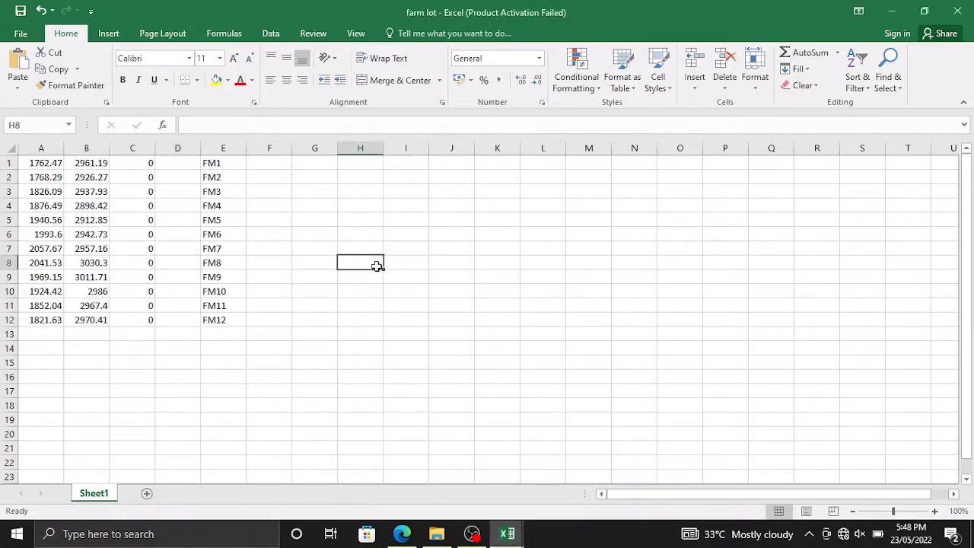
pyautogui.click(21, 35)
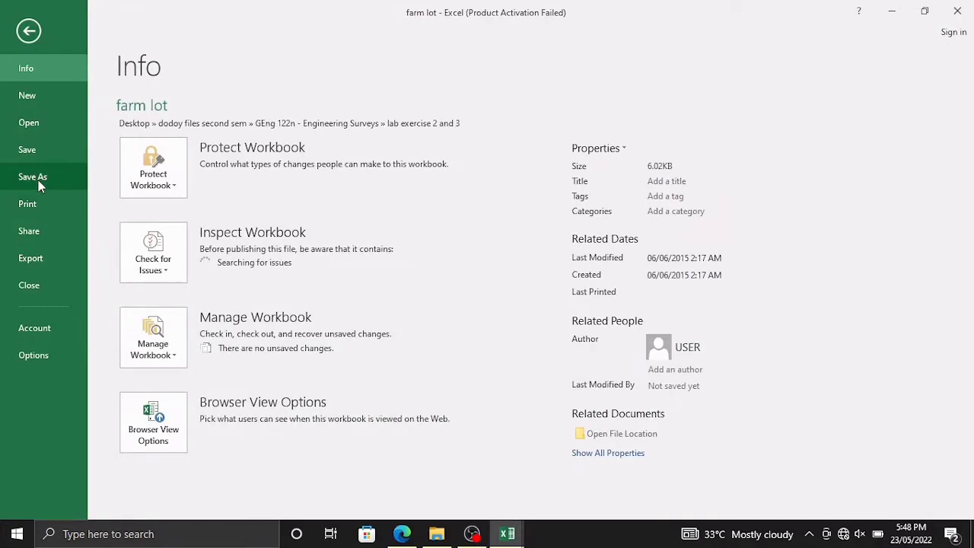
pyautogui.click(38, 181)
pyautogui.click(173, 222)
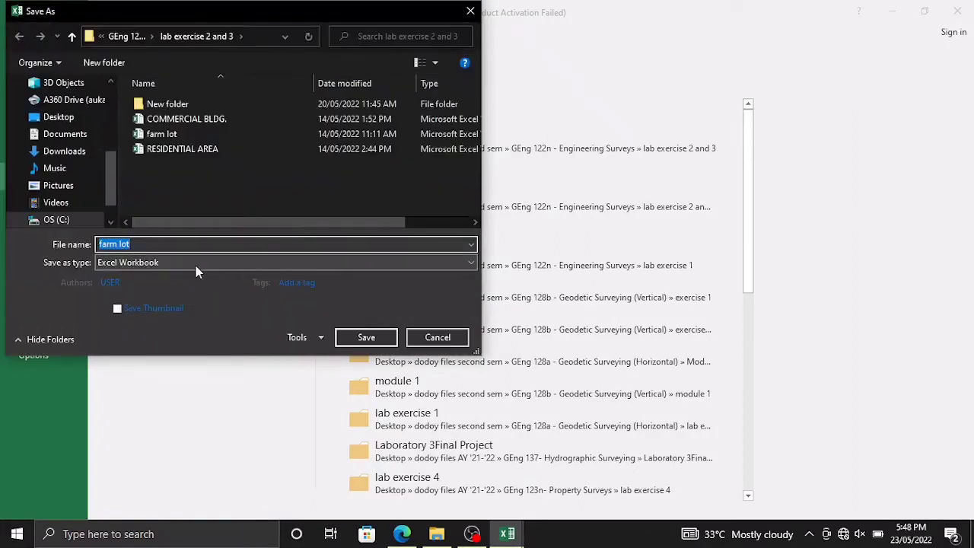
pyautogui.click(179, 261)
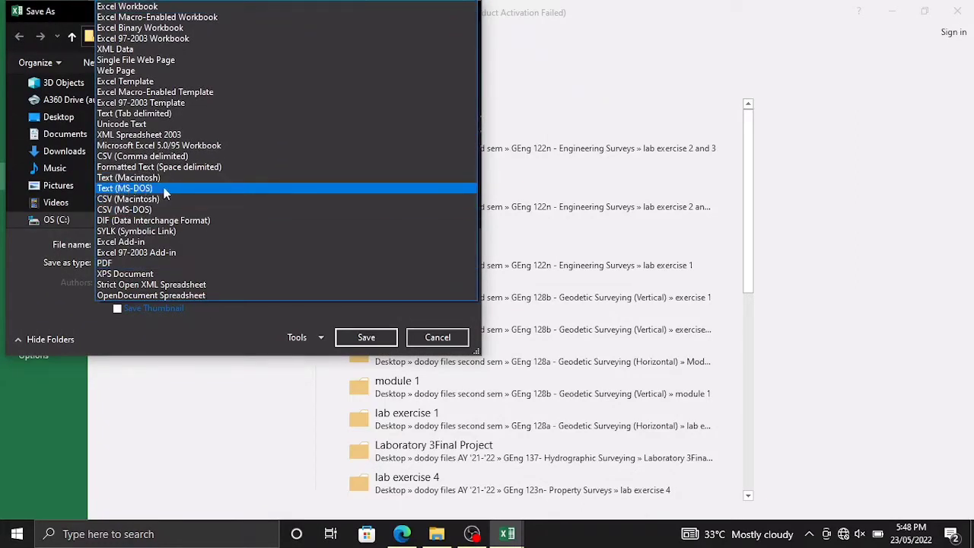
pyautogui.click(123, 188)
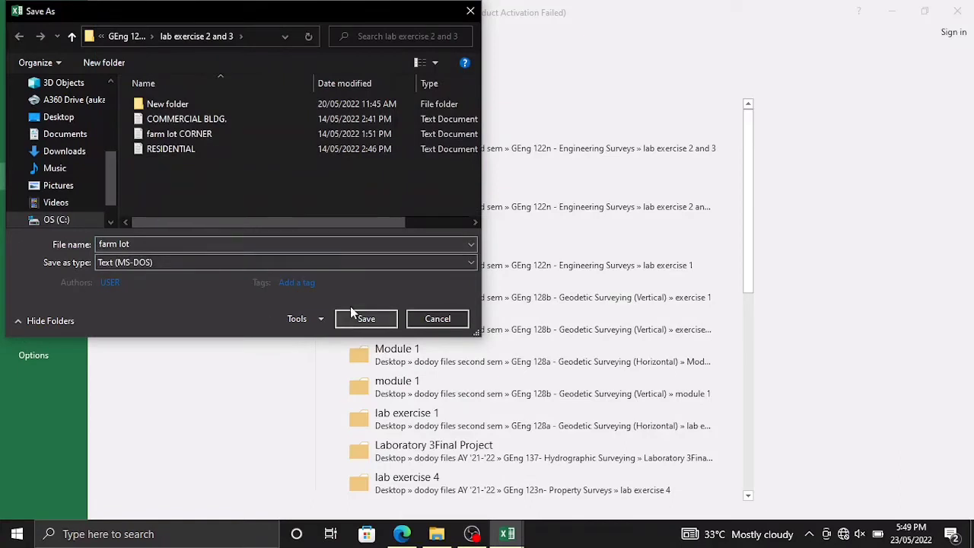
# Name the text copy with the person's name and save it, keeping the MS-DOS text format.
pyautogui.click(282, 243)
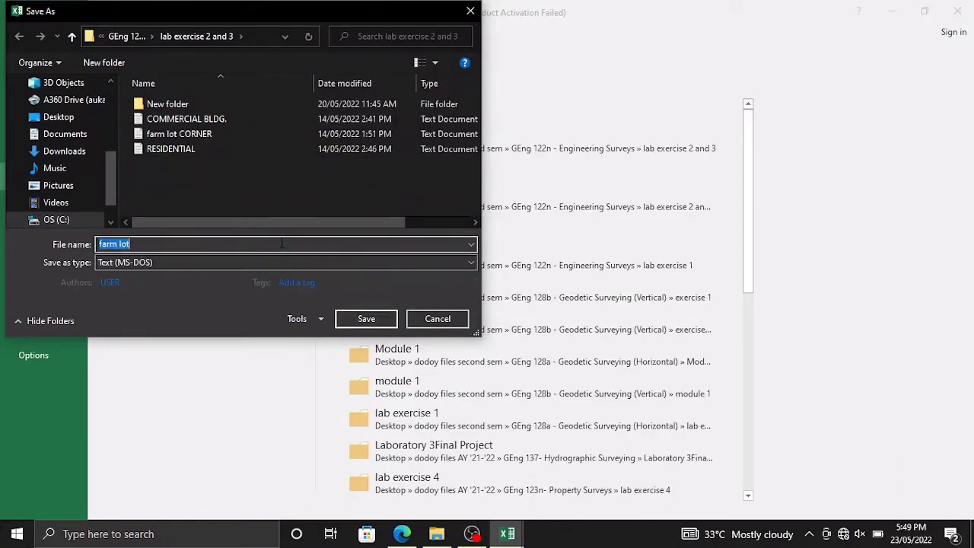
pyautogui.write('ila patricia')
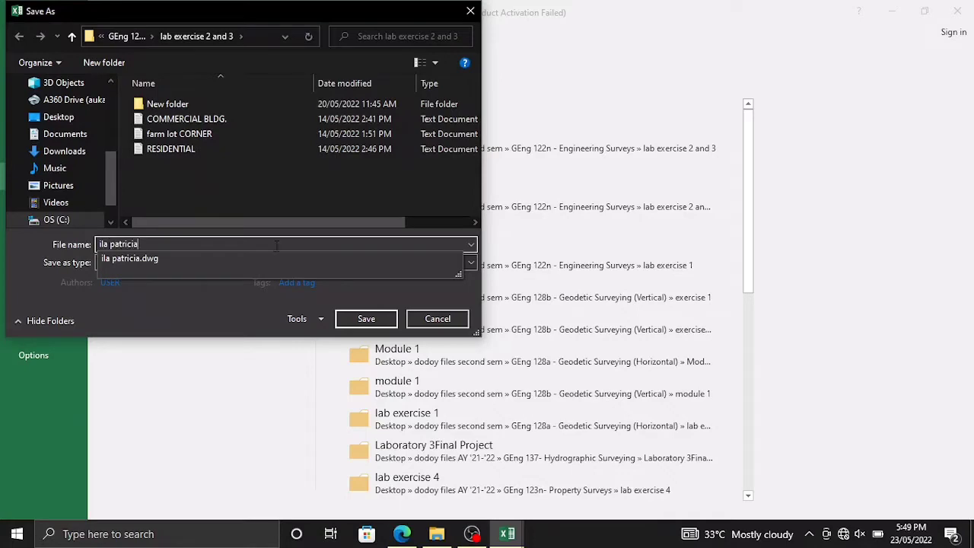
pyautogui.click(367, 320)
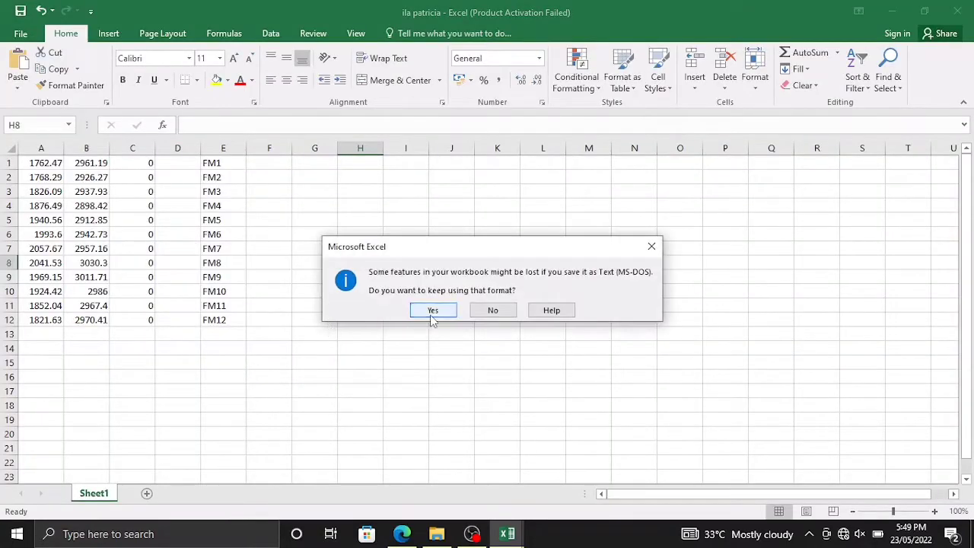
pyautogui.click(432, 311)
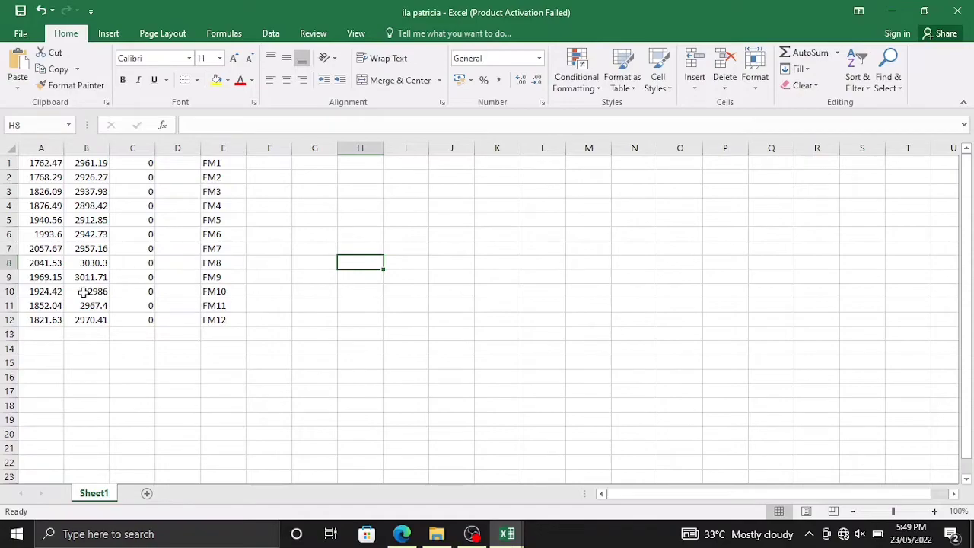
# Switch to File Explorer, open the newly exported text file in Notepad and examine its coordinate and FM1 to FM12 label columns.
pyautogui.click(436, 533)
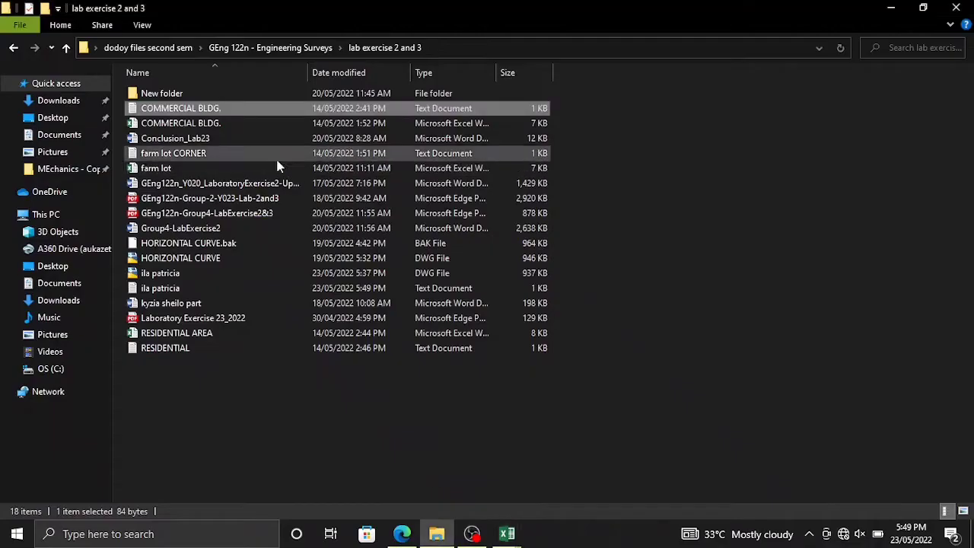
pyautogui.doubleClick(222, 289)
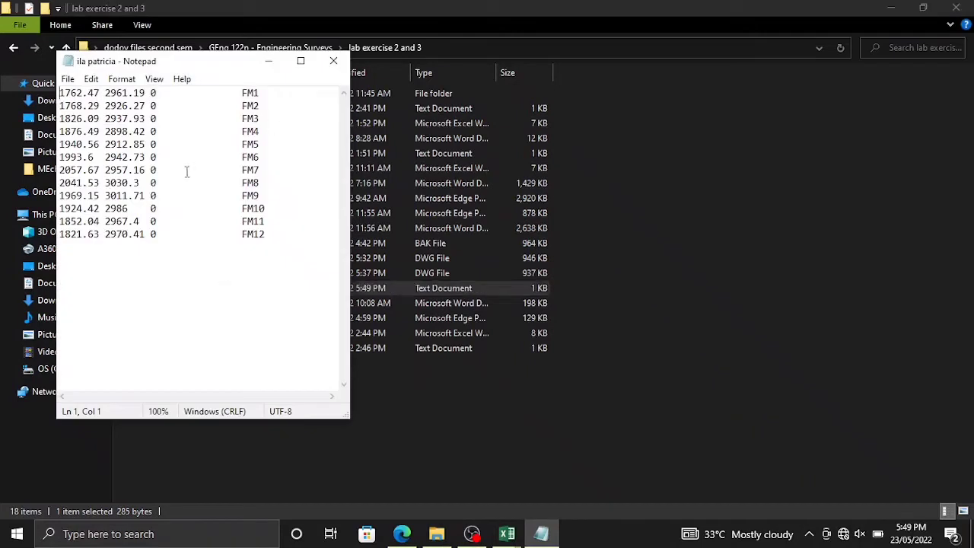
pyautogui.moveTo(257, 93); pyautogui.dragTo(256, 120)
pyautogui.click(240, 105)
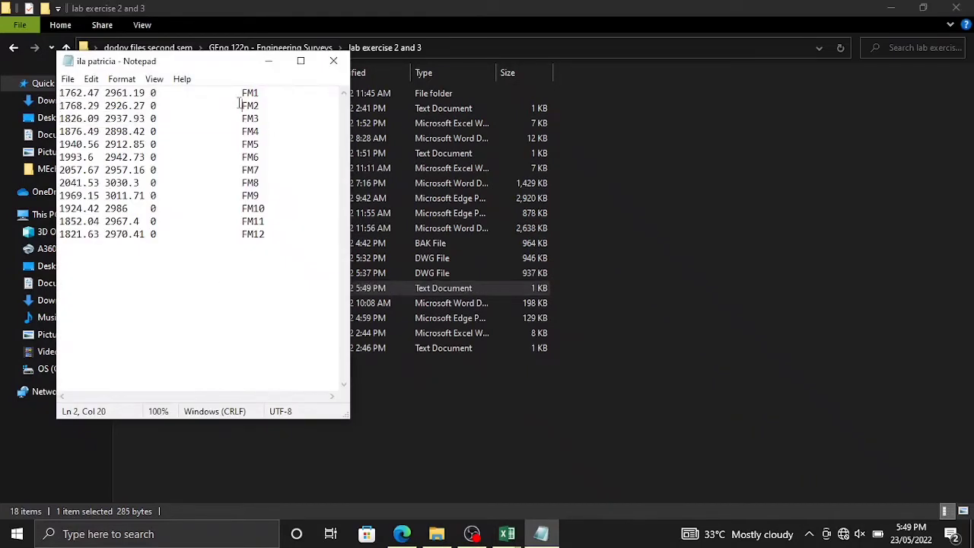
pyautogui.click(261, 241)
# Insert an extra tab between the northing and easting values in all twelve rows, FM1 to FM12.
pyautogui.click(106, 93)
pyautogui.press('Tab')
pyautogui.press('Tab')
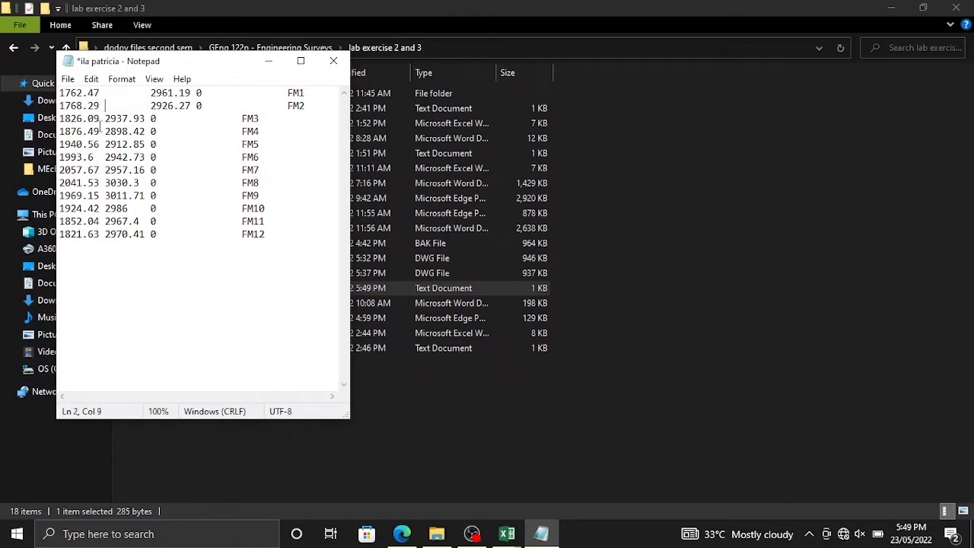
pyautogui.press('Tab')
pyautogui.press('Tab')
pyautogui.click(103, 144)
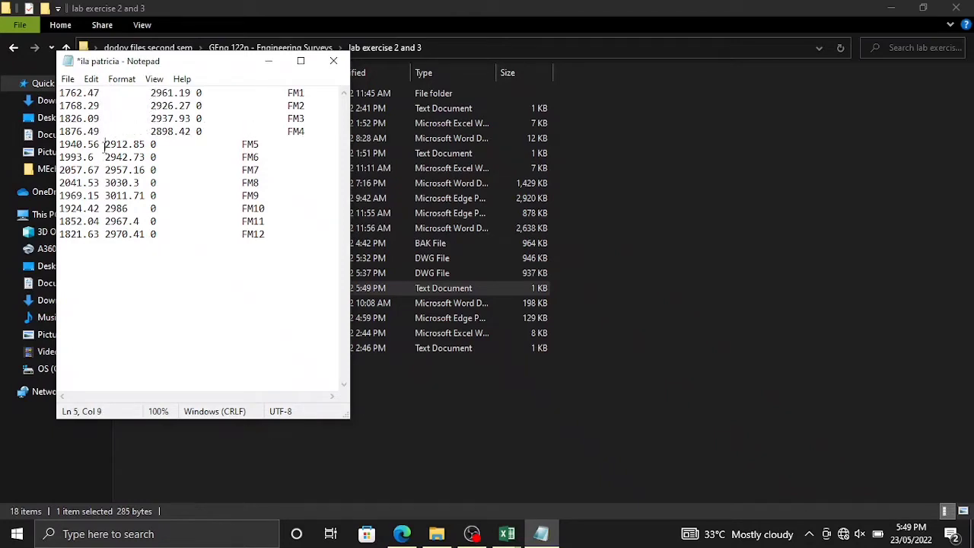
pyautogui.press('Tab')
pyautogui.click(105, 157)
pyautogui.press('Tab')
pyautogui.click(104, 170)
pyautogui.press('Tab')
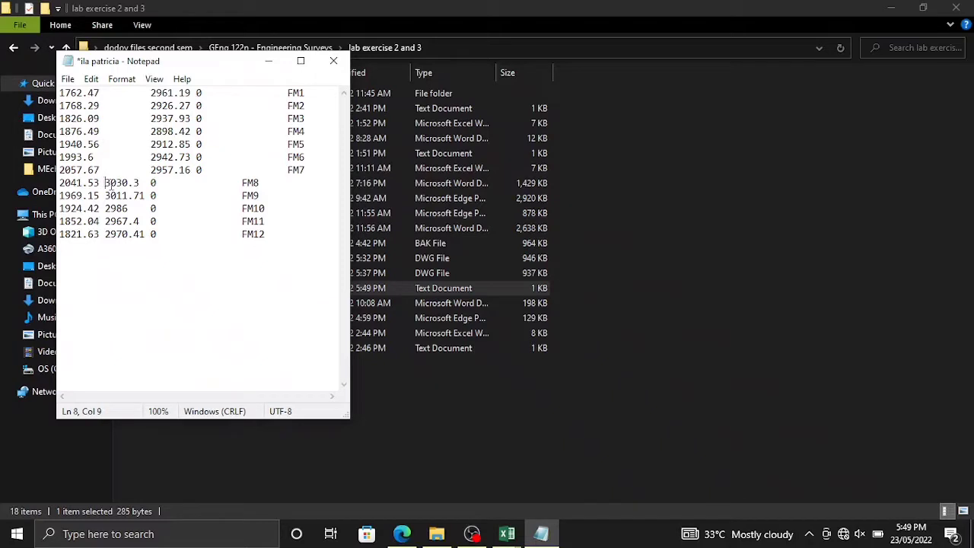
pyautogui.press('Tab')
pyautogui.click(104, 196)
pyautogui.press('Tab')
pyautogui.click(105, 208)
pyautogui.press('Tab')
pyautogui.click(105, 221)
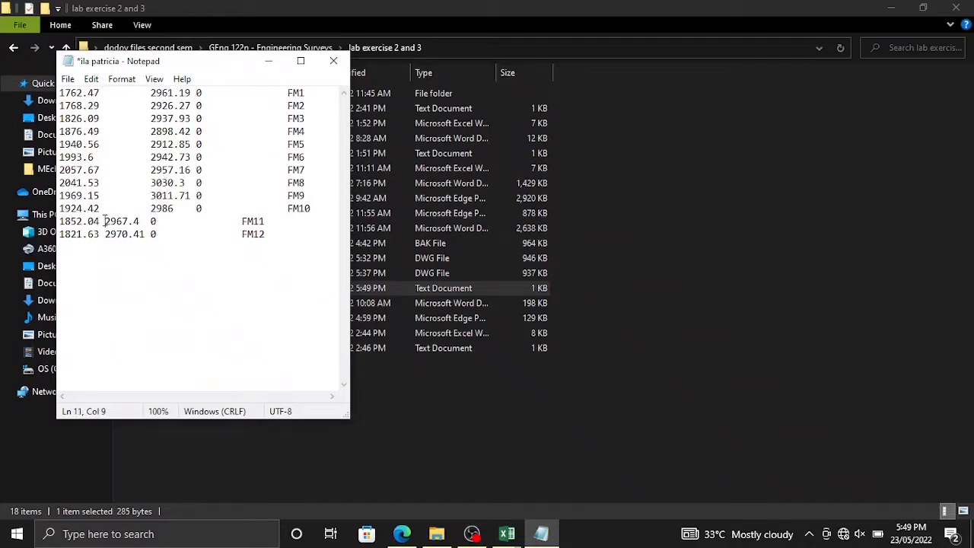
pyautogui.press('Tab')
pyautogui.click(103, 233)
pyautogui.press('Tab')
# Insert an extra tab between the easting and the zero value in all twelve rows.
pyautogui.click(193, 93)
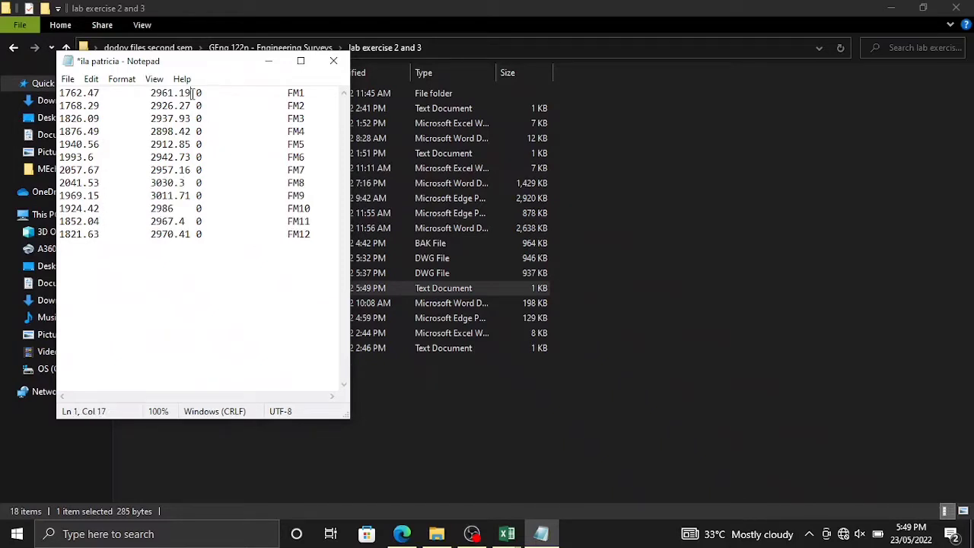
pyautogui.press('Tab')
pyautogui.click(195, 106)
pyautogui.press('Tab')
pyautogui.click(195, 118)
pyautogui.press('Tab')
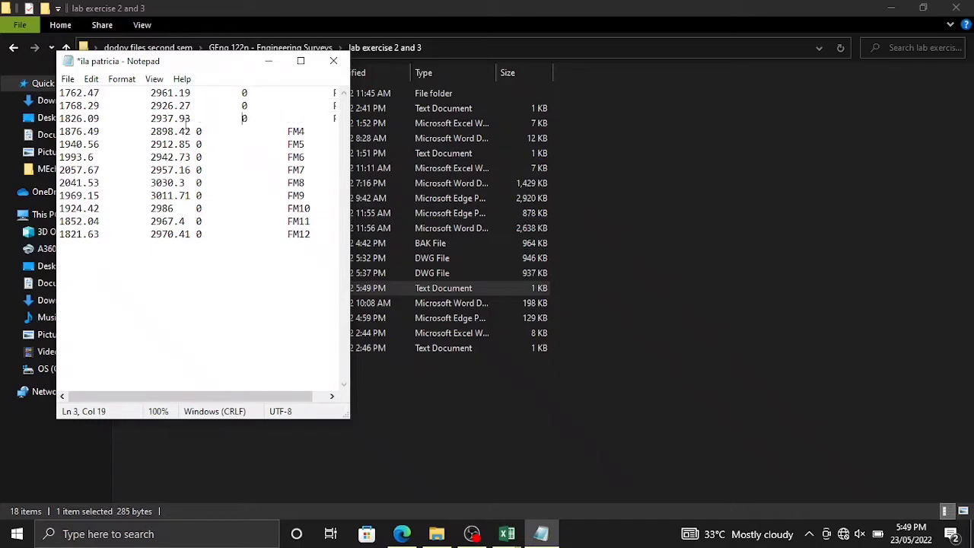
pyautogui.click(194, 134)
pyautogui.press('Tab')
pyautogui.press('Tab')
pyautogui.click(194, 157)
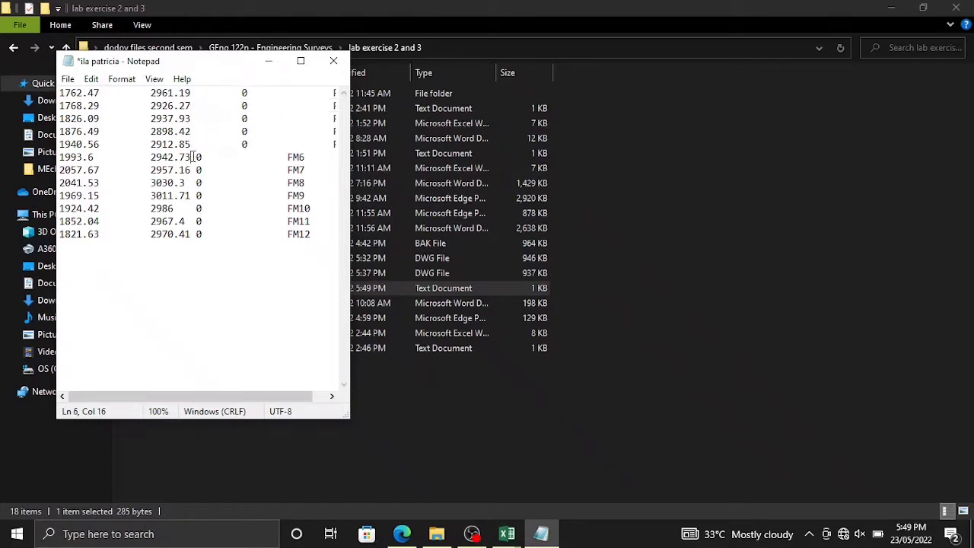
pyautogui.press('Tab')
pyautogui.click(194, 170)
pyautogui.press('Tab')
pyautogui.click(187, 182)
pyautogui.press('Tab')
pyautogui.click(191, 196)
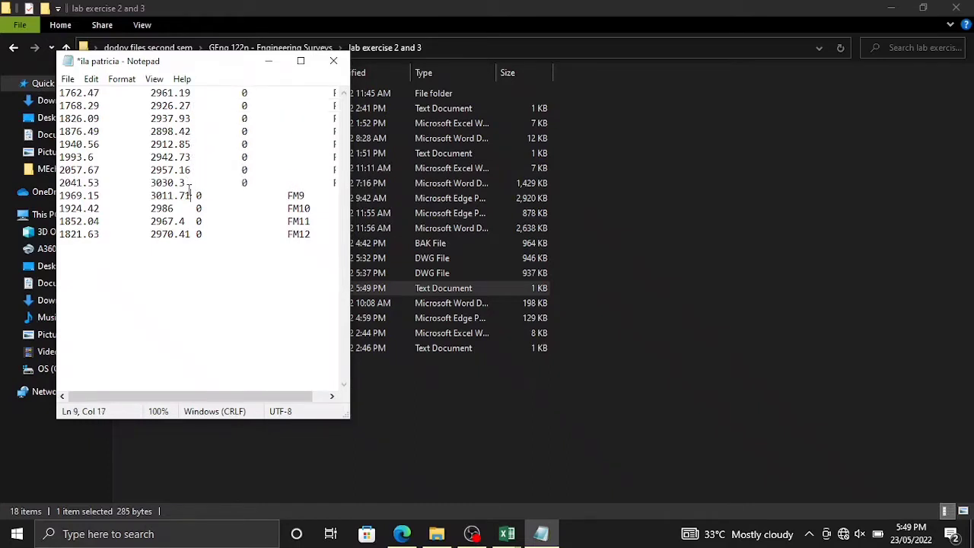
pyautogui.press('Tab')
pyautogui.click(189, 207)
pyautogui.press('Tab')
pyautogui.click(193, 220)
pyautogui.press('Tab')
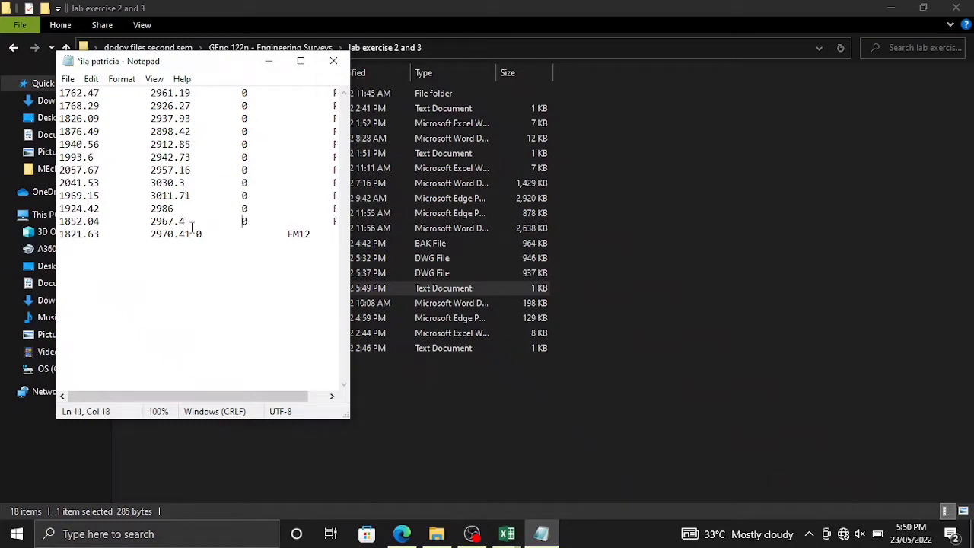
pyautogui.click(196, 234)
pyautogui.press('Tab')
pyautogui.hscroll(1, 268, 235)
pyautogui.hscroll(-1, 269, 234)
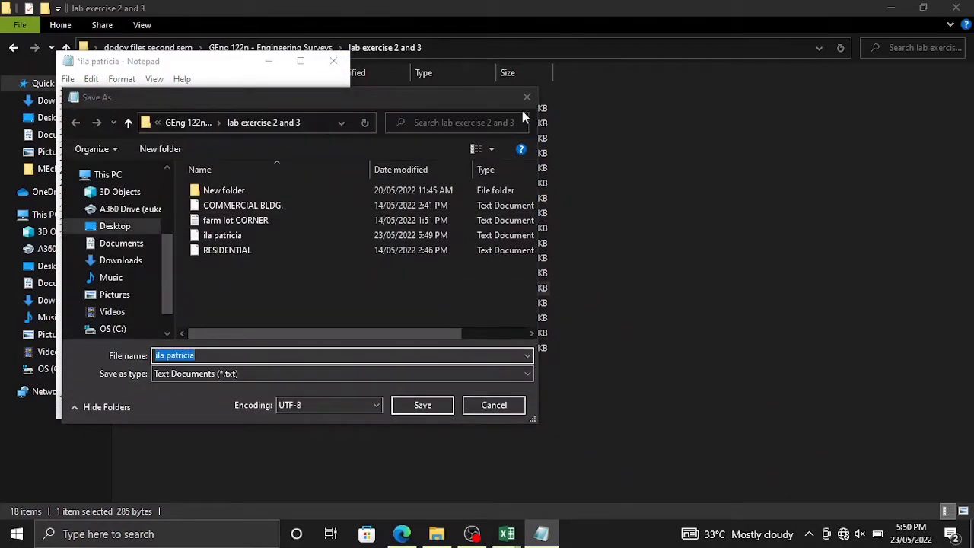
# Cancel saving under a new name and try to save the spacing edits to the original text file while closing it.
pyautogui.click(526, 97)
pyautogui.click(333, 61)
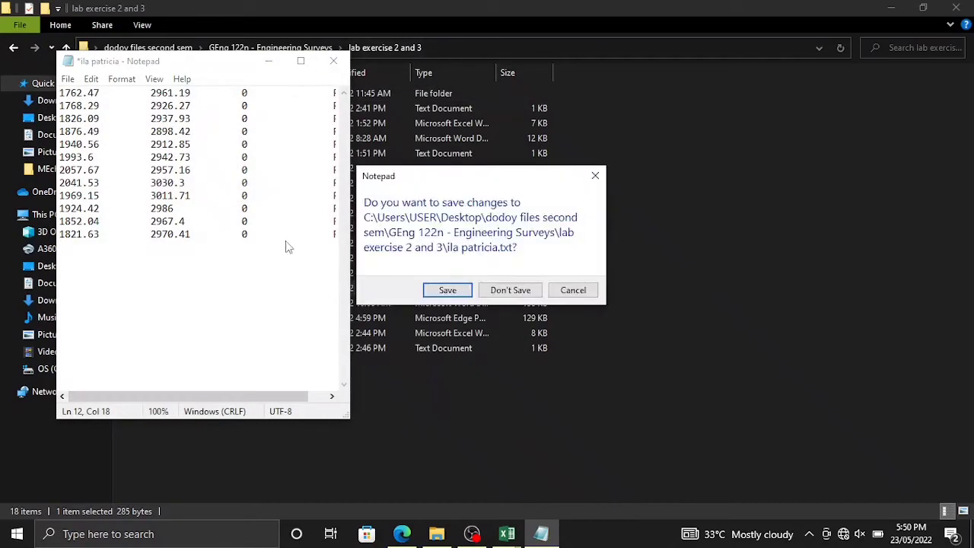
pyautogui.click(461, 292)
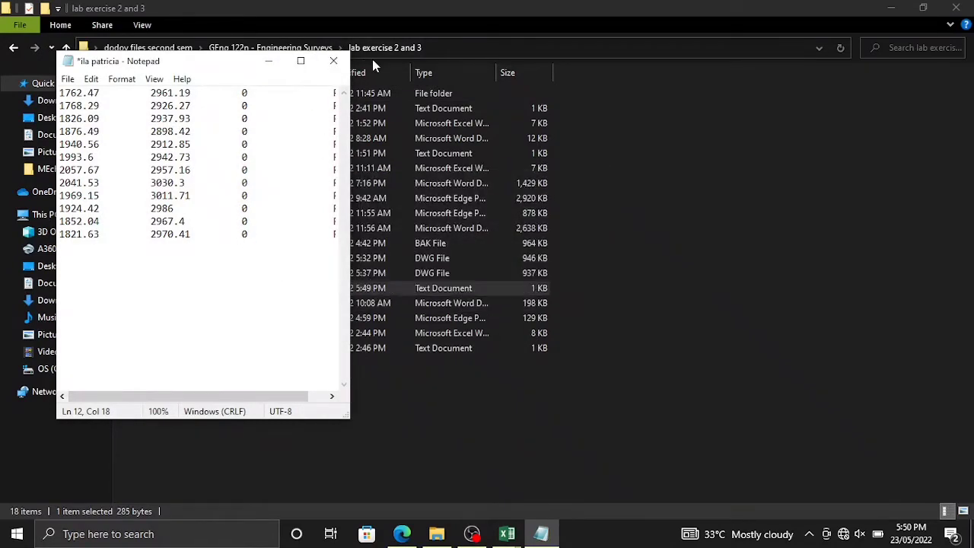
# Save the spaced coordinates as a new text file with 1 appended to the original name, and close the file.
pyautogui.hotkey('ctrl', 'shift', 's')
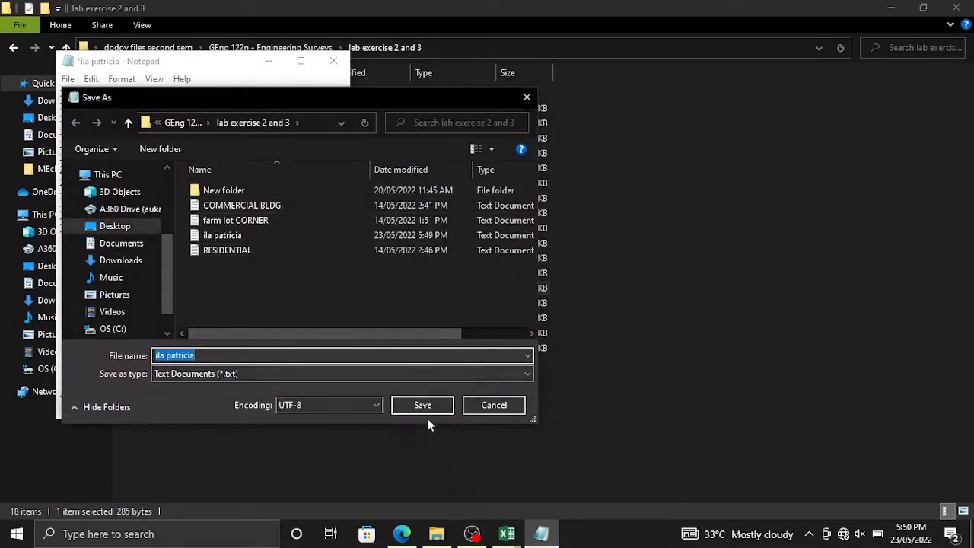
pyautogui.click(335, 358)
pyautogui.write('1')
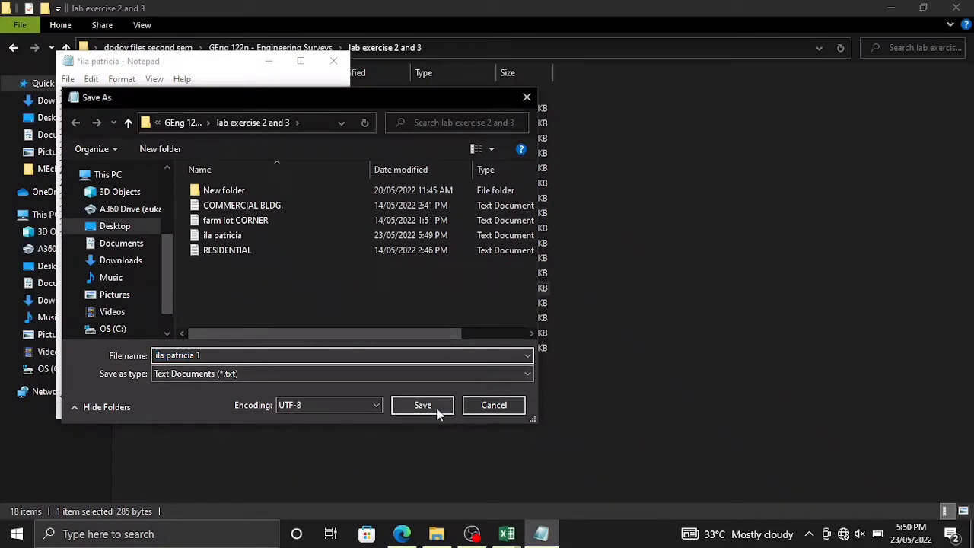
pyautogui.click(422, 405)
pyautogui.click(332, 57)
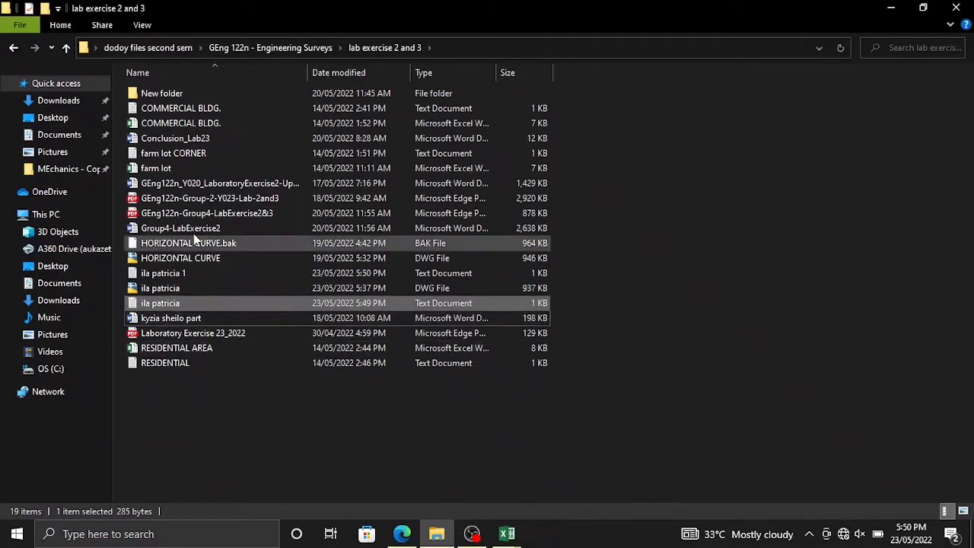
# Delete the text file copy whose name ends in 1 from the lab exercise 2 and 3 folder.
pyautogui.click(195, 275)
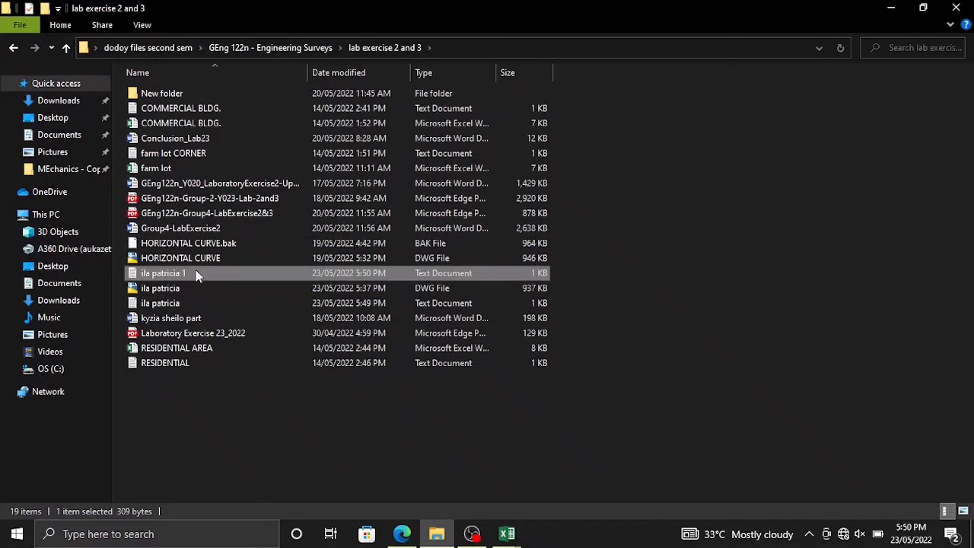
pyautogui.press('Delete')
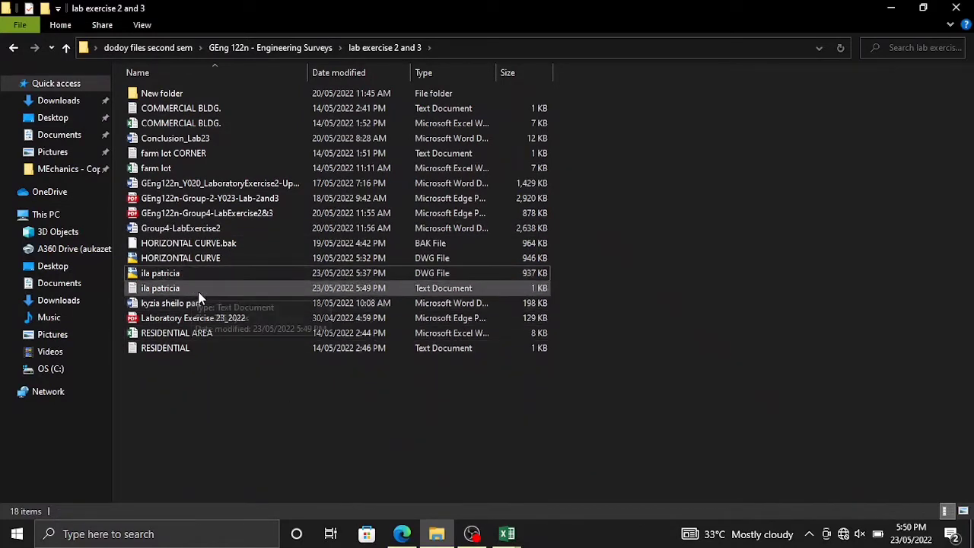
pyautogui.click(506, 533)
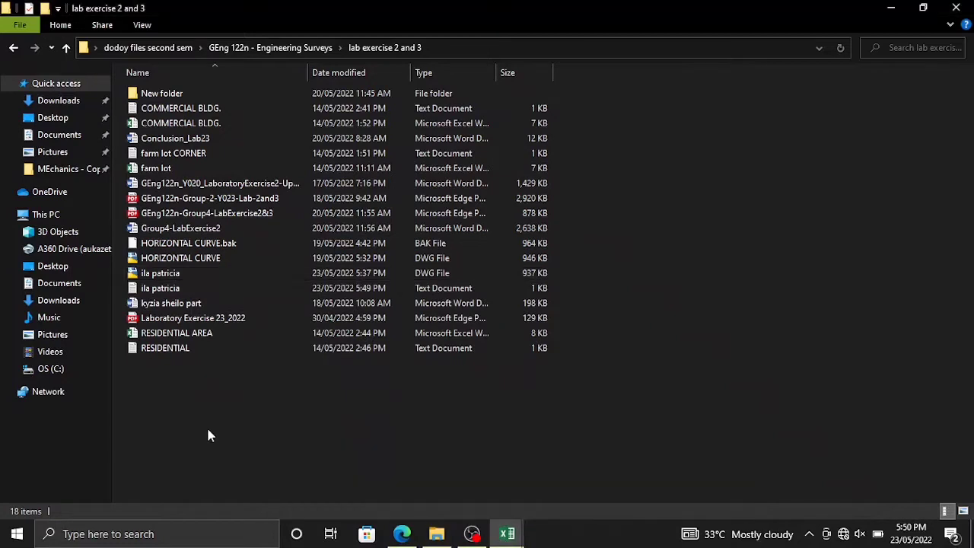
pyautogui.click(211, 436)
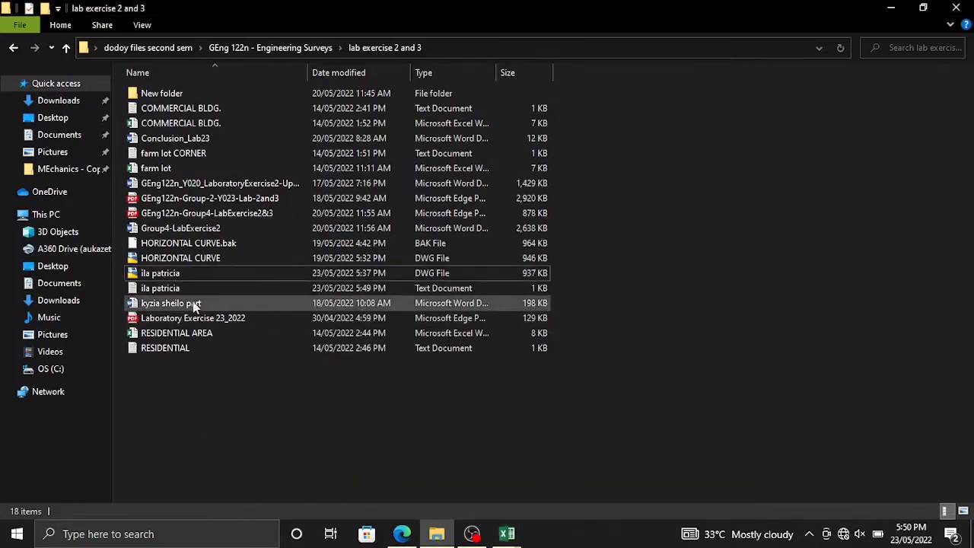
# Open the farm lot CORNER text file, examine the spacing of its coordinate and label columns, and close it.
pyautogui.doubleClick(191, 154)
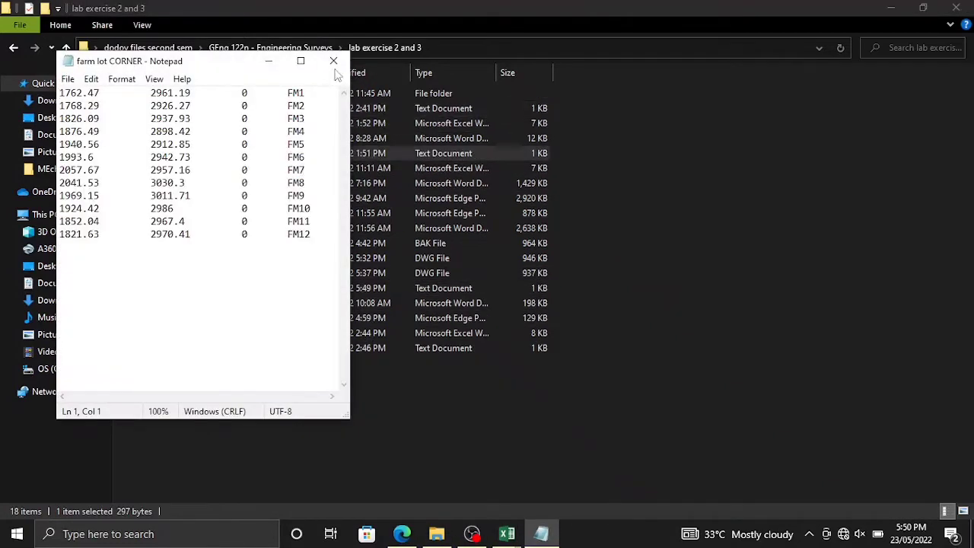
pyautogui.click(333, 60)
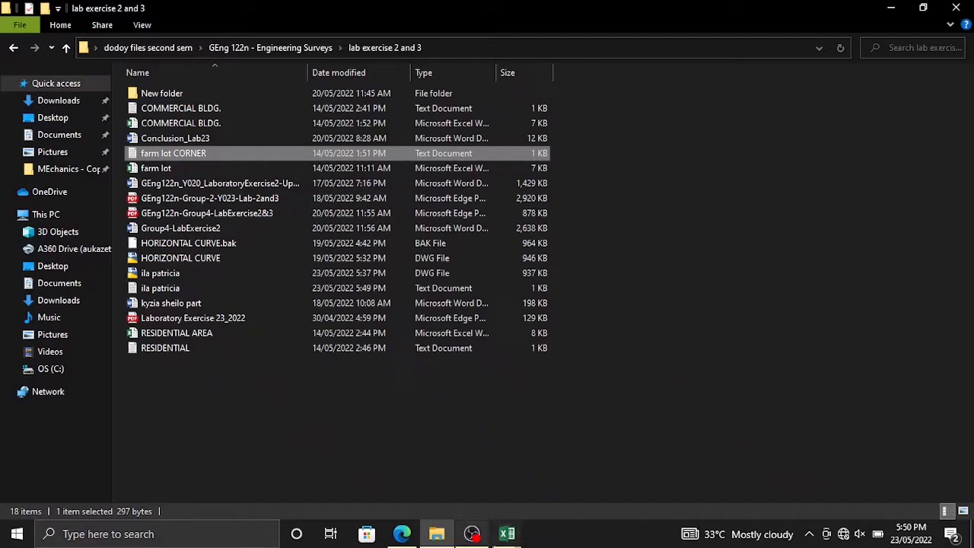
pyautogui.click(472, 534)
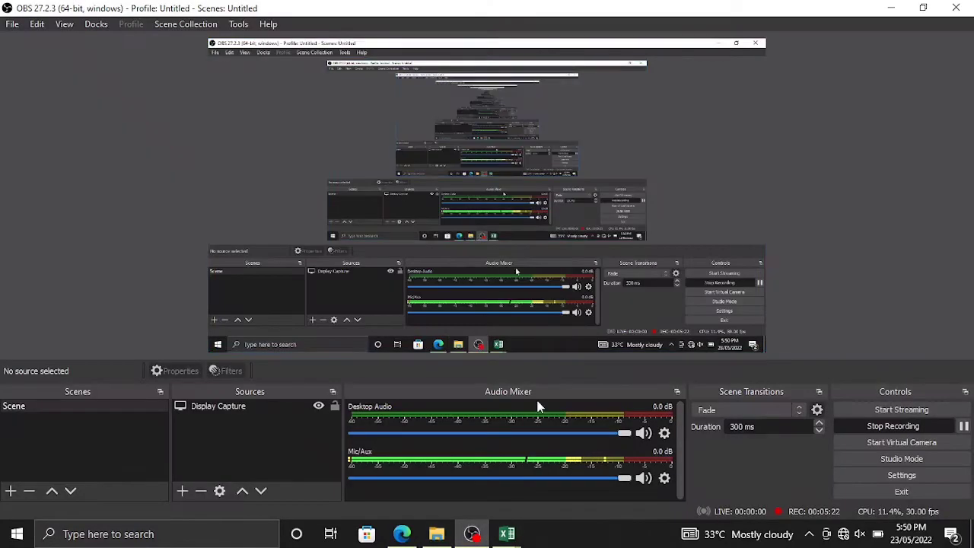
pyautogui.click(892, 428)
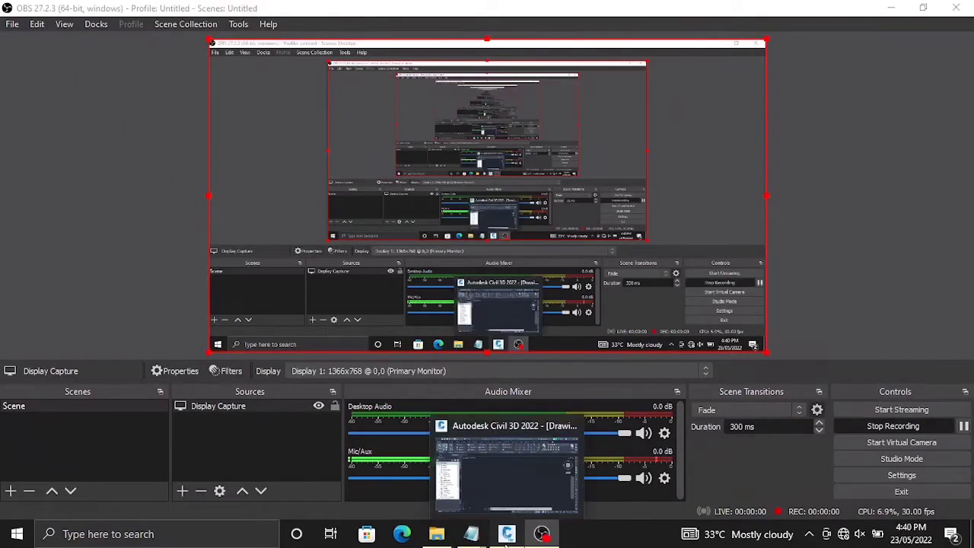
# Switch to Civil 3D and create a point group named farm lot with the default point and label styles.
pyautogui.click(506, 536)
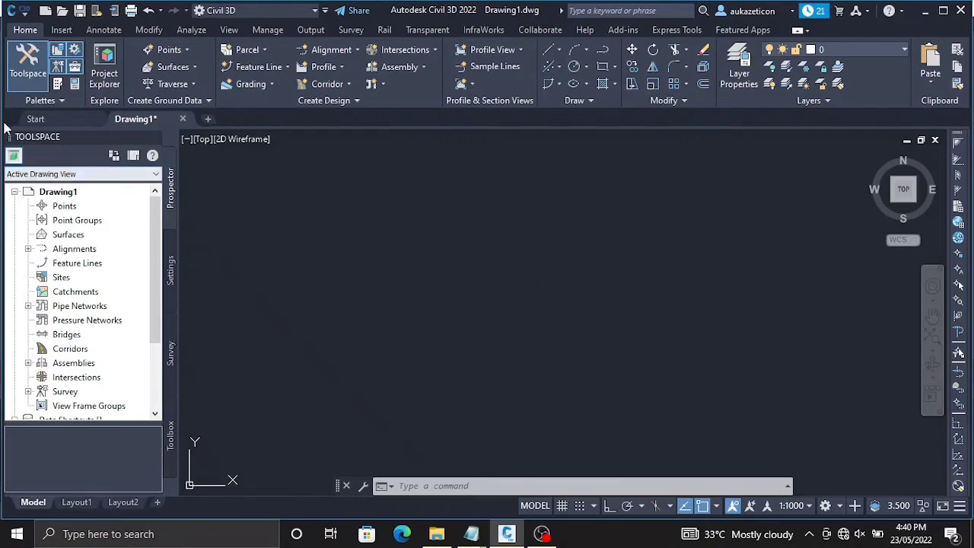
pyautogui.click(179, 52)
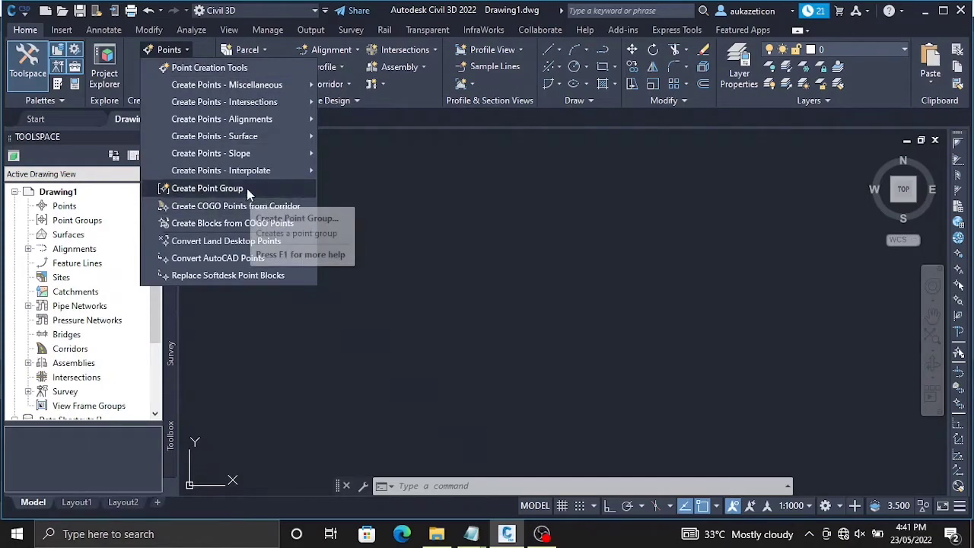
pyautogui.click(247, 188)
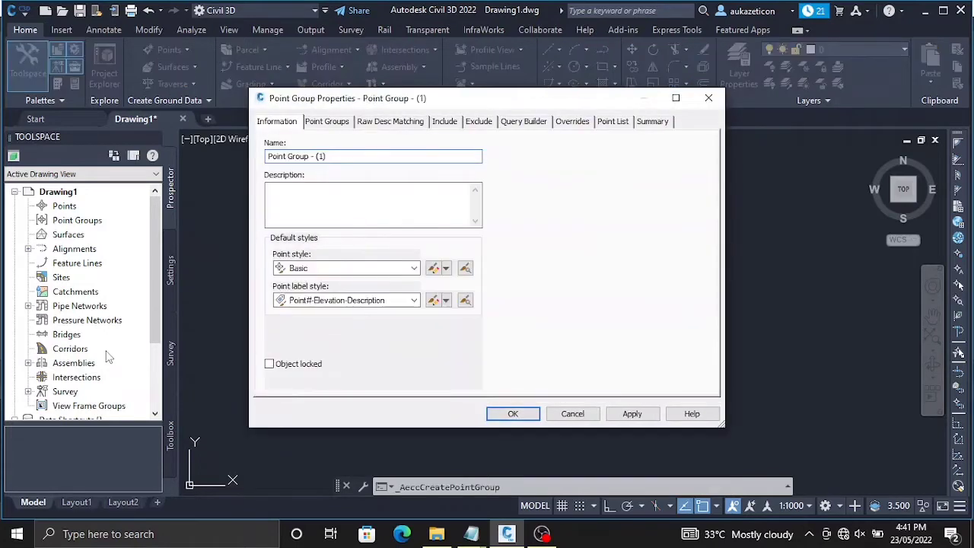
pyautogui.doubleClick(281, 158)
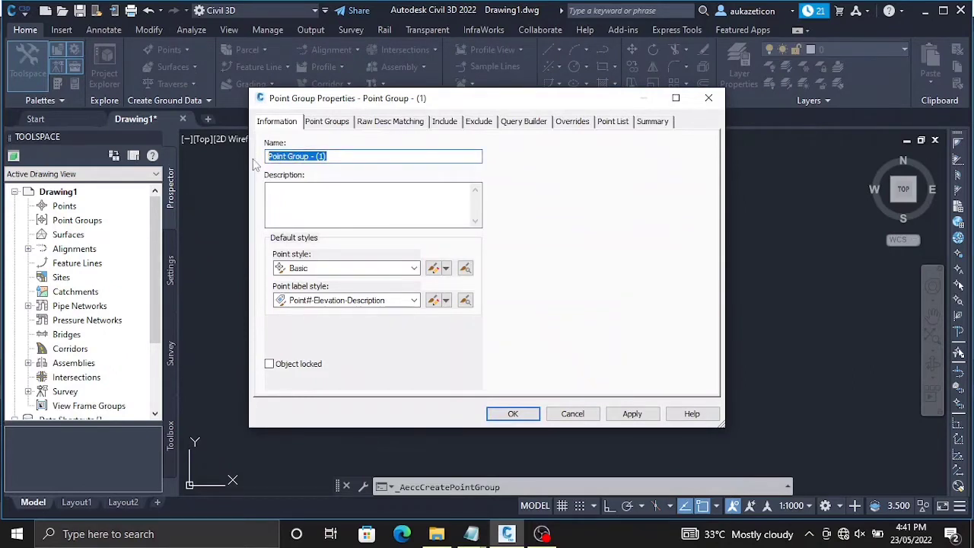
pyautogui.press('BackSpace')
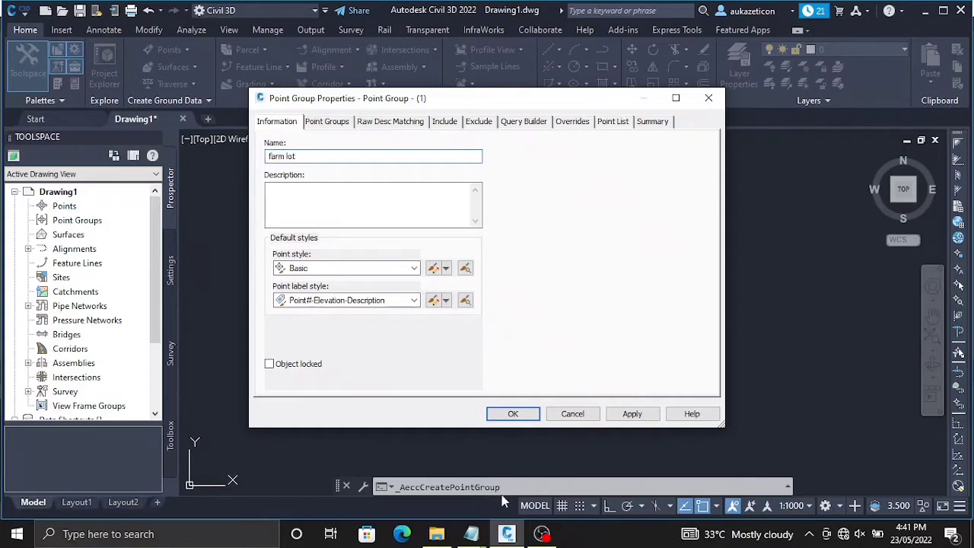
pyautogui.click(511, 416)
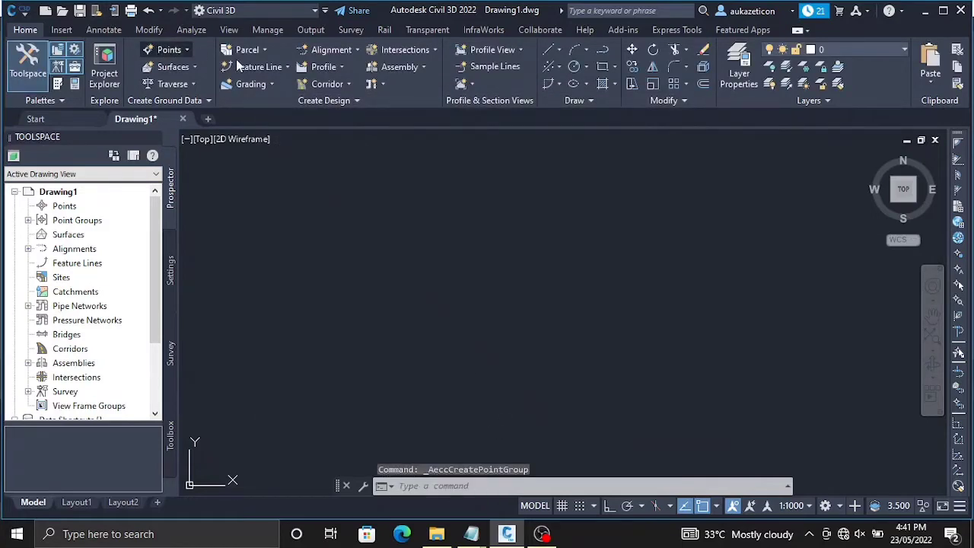
# Create a second point group named commercial, keeping the default point and label styles.
pyautogui.click(169, 49)
pyautogui.click(240, 185)
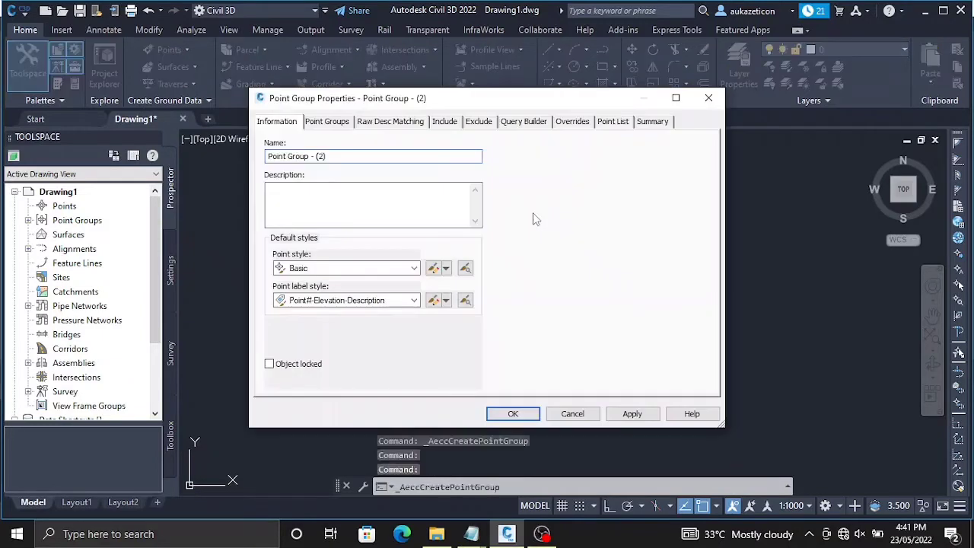
pyautogui.click(401, 154)
pyautogui.press('BackSpace')
pyautogui.press('BackSpace')
pyautogui.press('BackSpace')
pyautogui.press('BackSpace')
pyautogui.press('BackSpace')
pyautogui.press('BackSpace')
pyautogui.press('BackSpace')
pyautogui.press('BackSpace')
pyautogui.press('BackSpace')
pyautogui.press('BackSpace')
pyautogui.press('BackSpace')
pyautogui.press('BackSpace')
pyautogui.press('BackSpace')
pyautogui.press('BackSpace')
pyautogui.press('BackSpace')
pyautogui.press('BackSpace')
pyautogui.press('BackSpace')
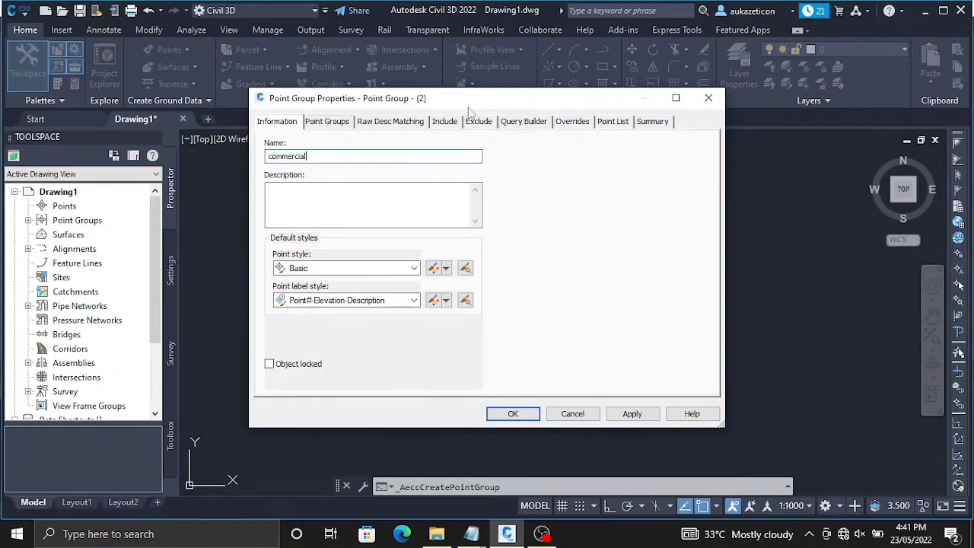
pyautogui.click(512, 414)
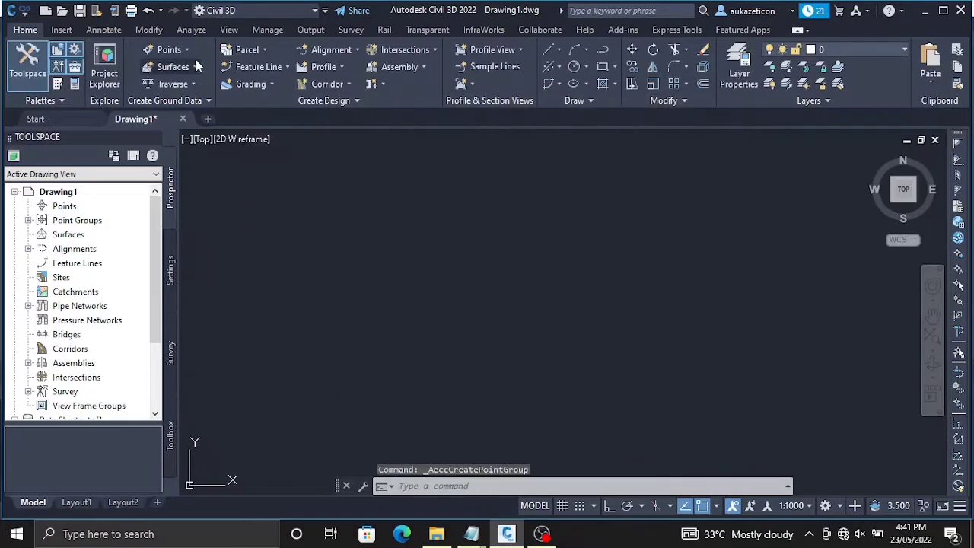
# Create a third point group named residential, keeping the default point and label styles.
pyautogui.click(169, 50)
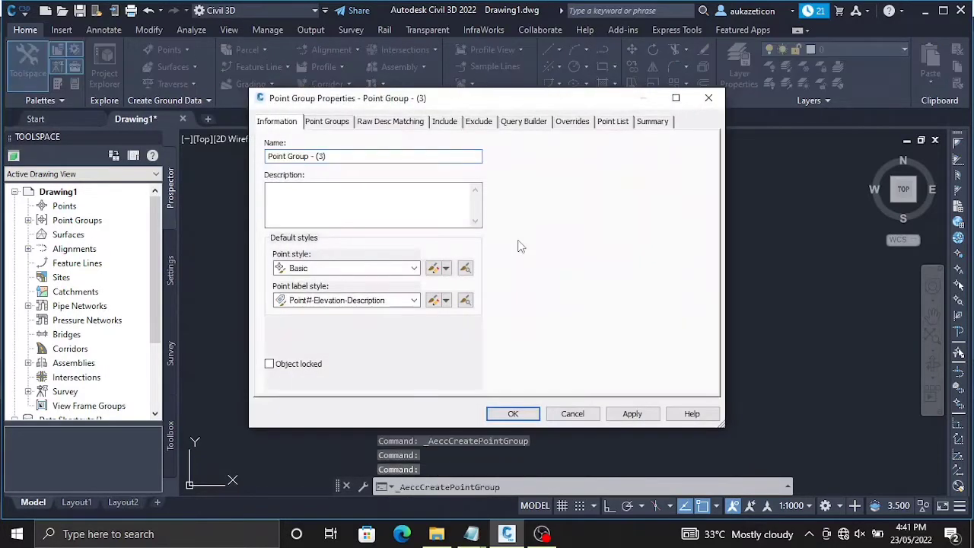
pyautogui.click(382, 156)
pyautogui.press('BackSpace')
pyautogui.press('BackSpace')
pyautogui.press('BackSpace')
pyautogui.press('BackSpace')
pyautogui.press('BackSpace')
pyautogui.press('BackSpace')
pyautogui.press('BackSpace')
pyautogui.press('BackSpace')
pyautogui.press('BackSpace')
pyautogui.press('BackSpace')
pyautogui.press('BackSpace')
pyautogui.press('BackSpace')
pyautogui.press('BackSpace')
pyautogui.press('BackSpace')
pyautogui.press('BackSpace')
pyautogui.press('BackSpace')
pyautogui.press('BackSpace')
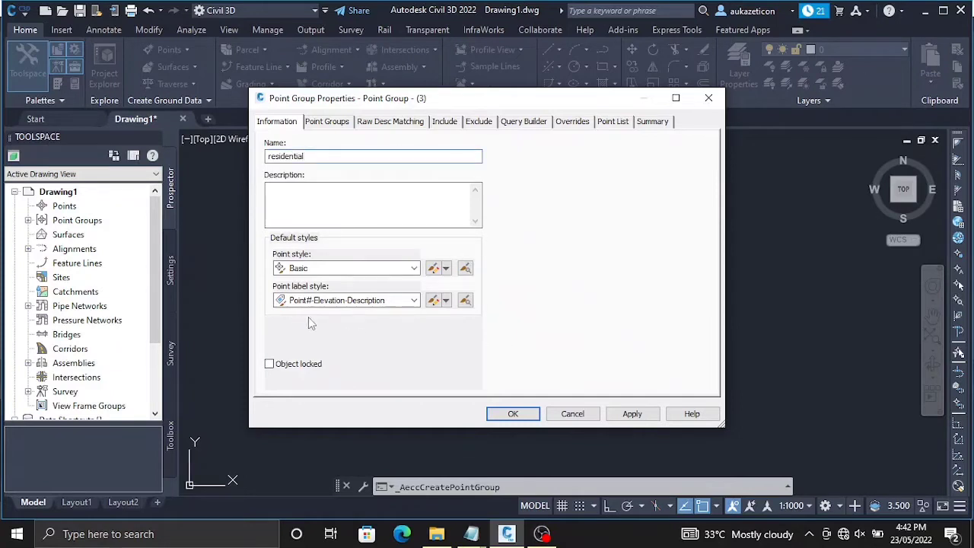
pyautogui.click(514, 415)
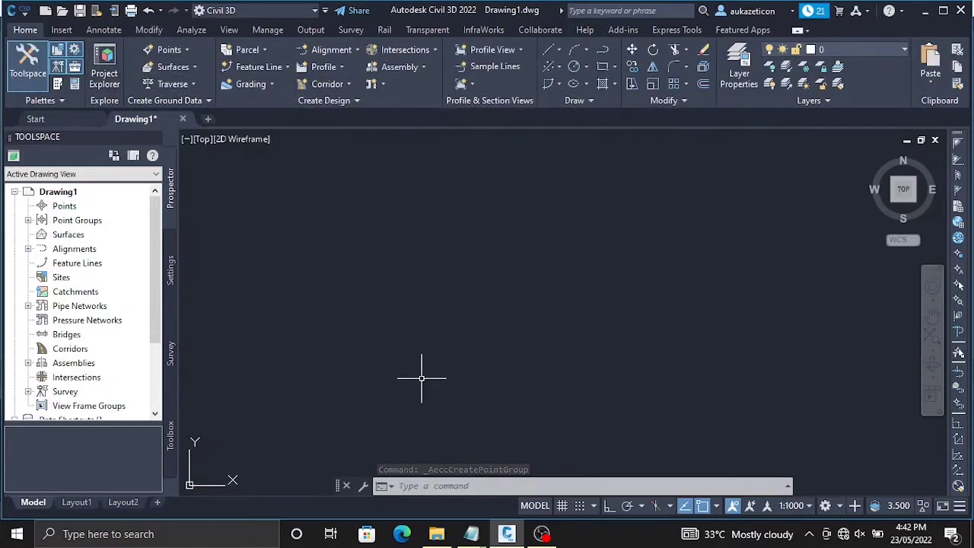
# Examine the coordinates in the farm lot CORNER, COMMERCIAL BLDG. and RESIDENTIAL text files in Notepad, and minimize all three.
pyautogui.click(472, 533)
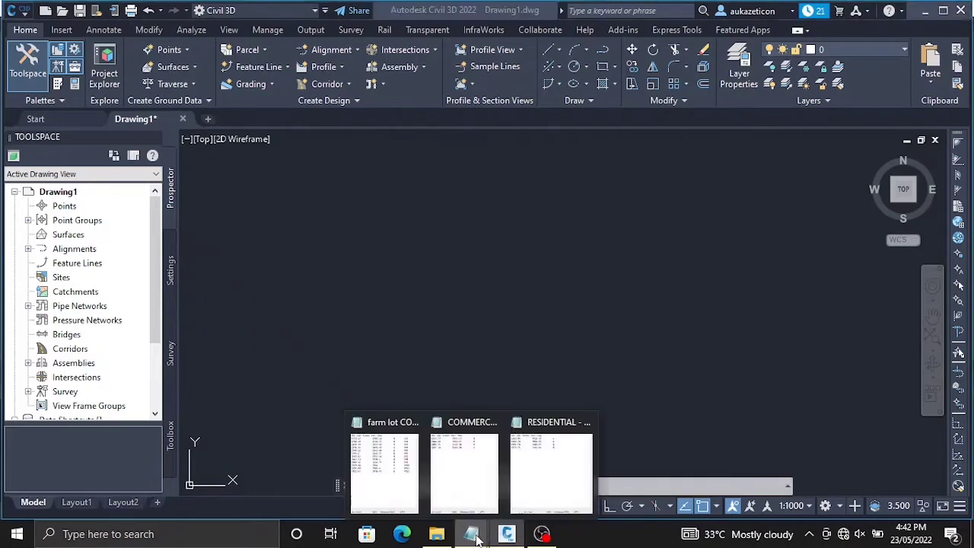
pyautogui.click(410, 471)
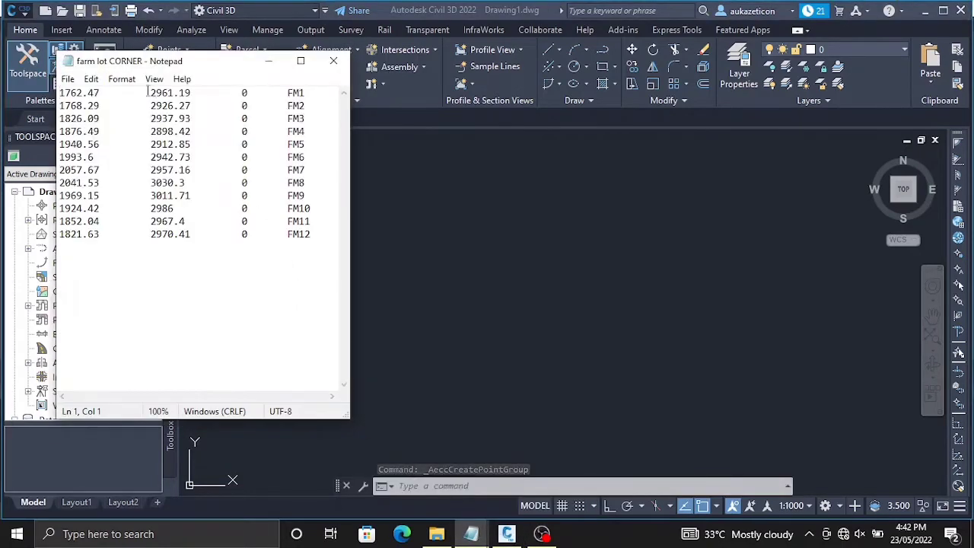
pyautogui.click(472, 533)
pyautogui.click(470, 487)
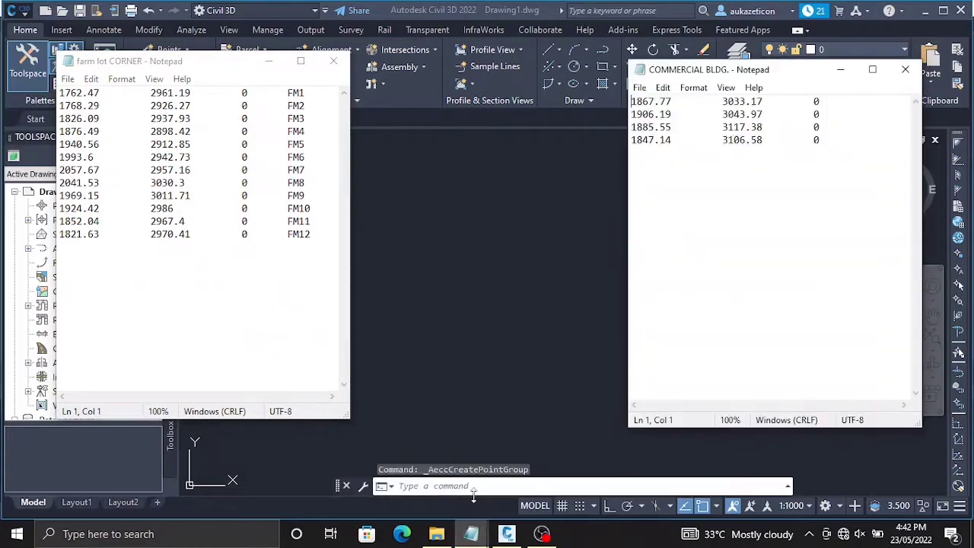
pyautogui.click(471, 533)
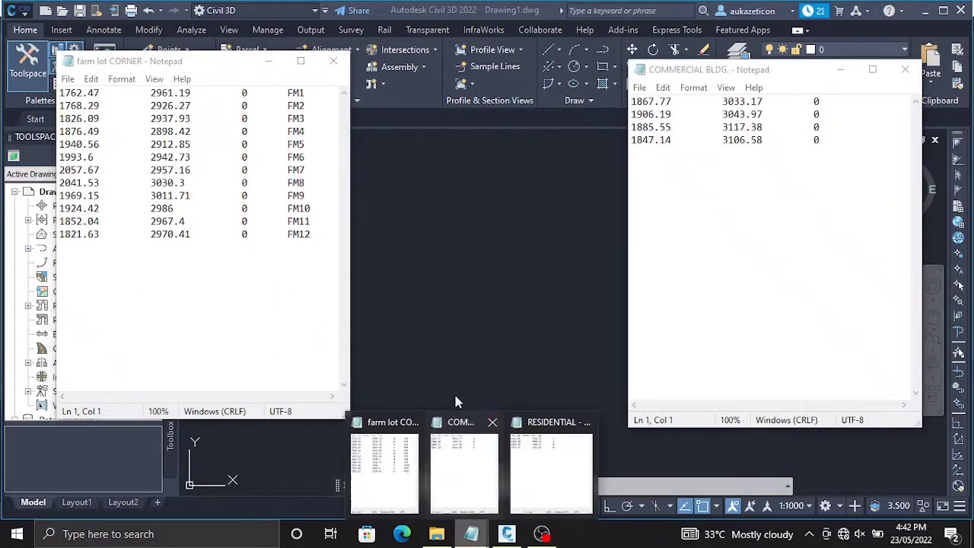
pyautogui.click(547, 464)
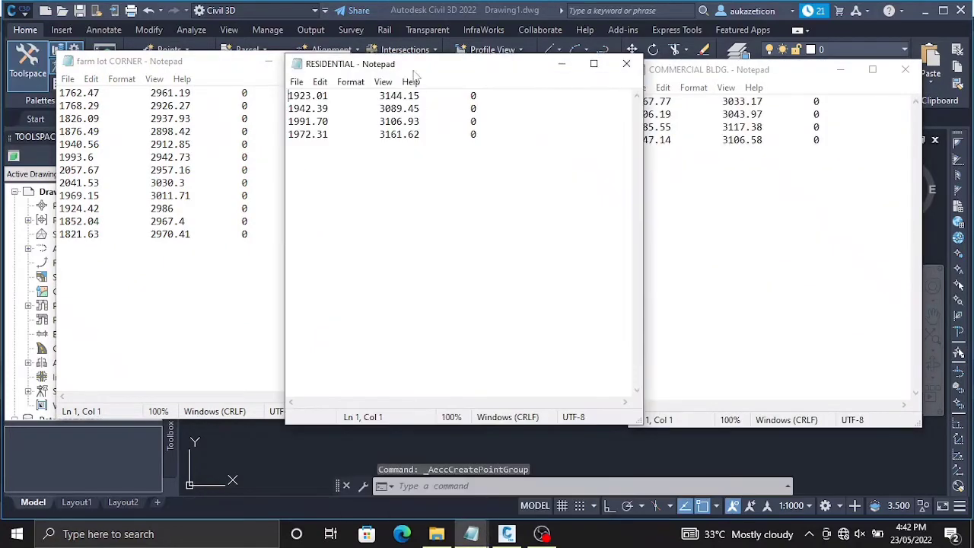
pyautogui.click(561, 67)
pyautogui.click(266, 61)
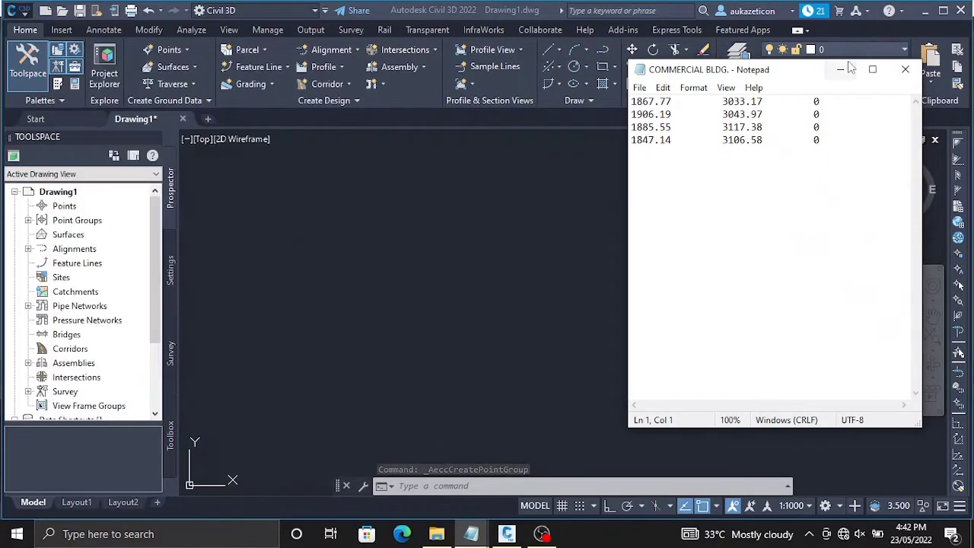
pyautogui.click(841, 69)
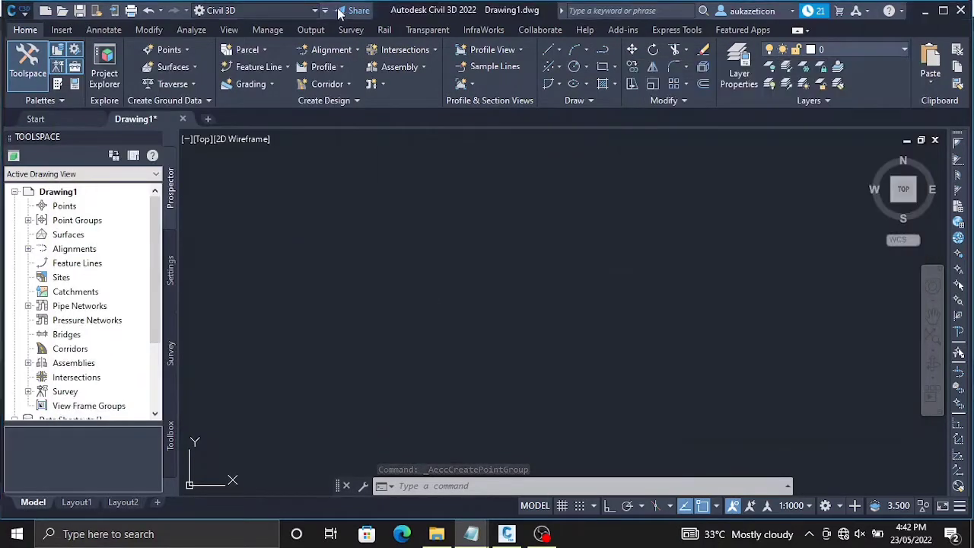
# Start a COGO point import and add the farm lot CORNER text file from the lab exercise 2 and 3 folder as its source.
pyautogui.click(156, 35)
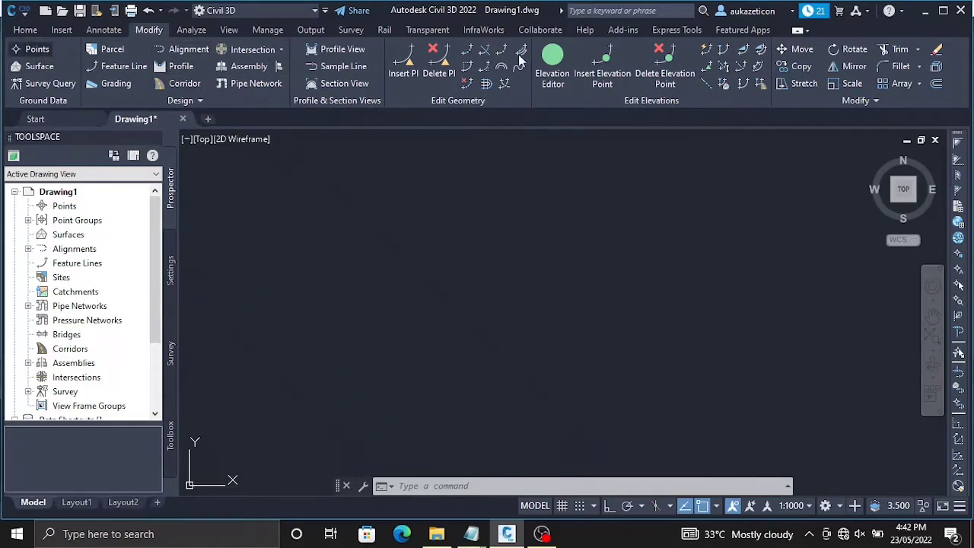
pyautogui.click(32, 49)
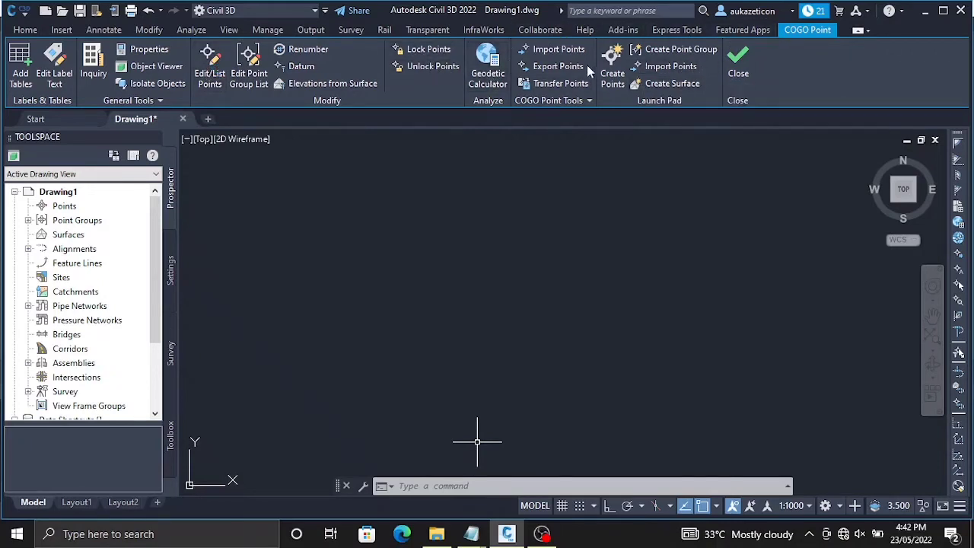
pyautogui.click(565, 50)
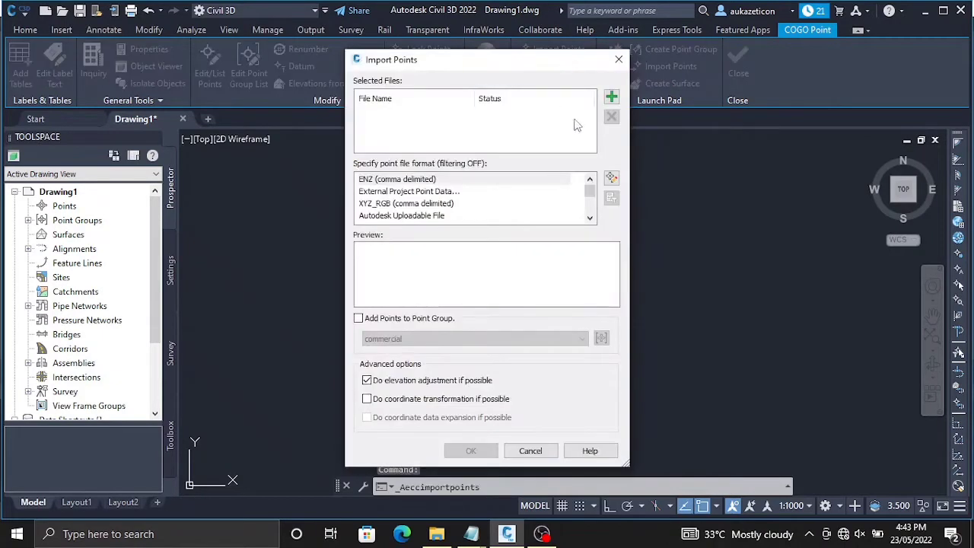
pyautogui.click(618, 60)
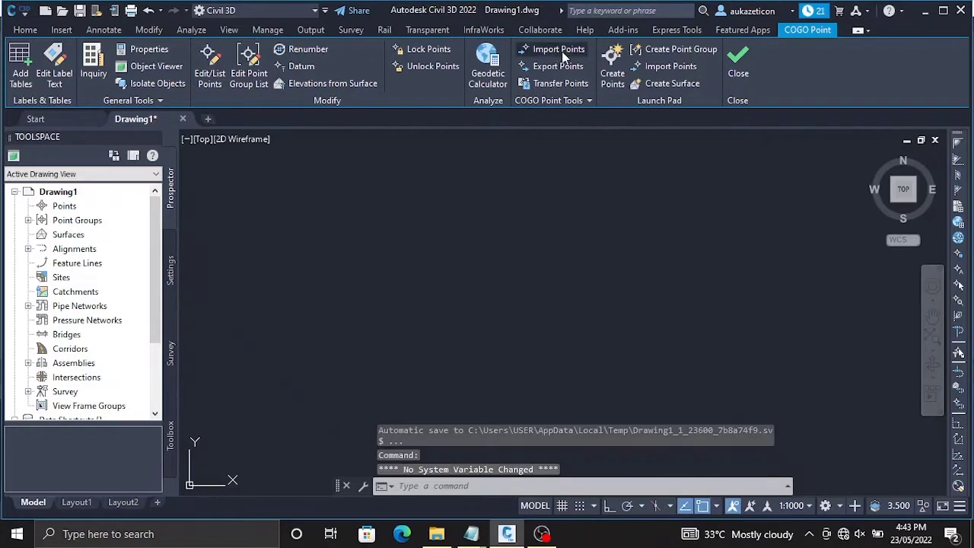
pyautogui.click(560, 51)
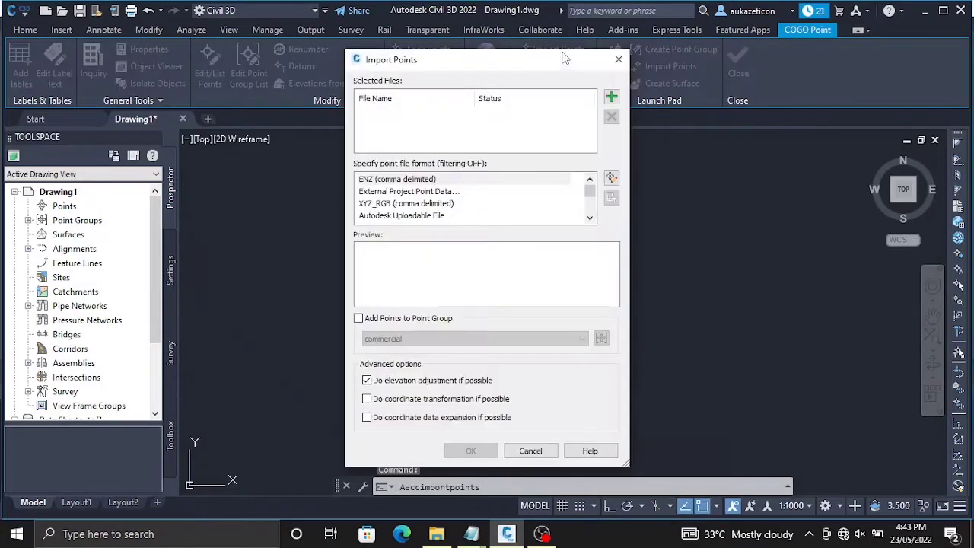
pyautogui.click(611, 98)
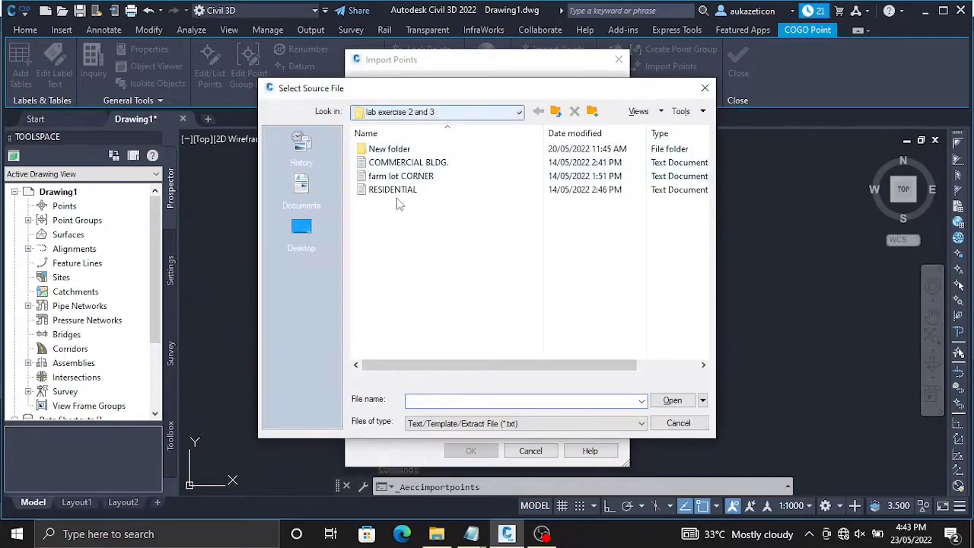
pyautogui.click(401, 176)
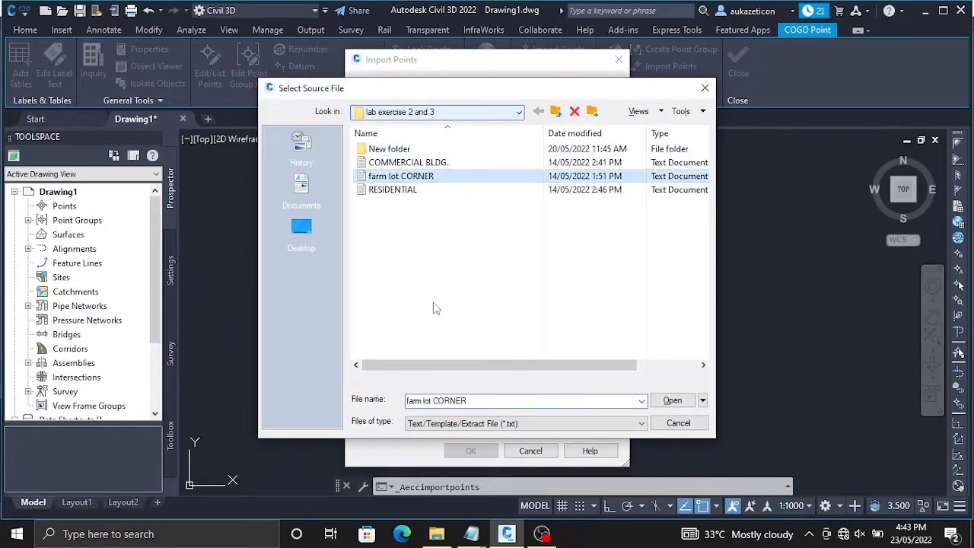
pyautogui.click(672, 400)
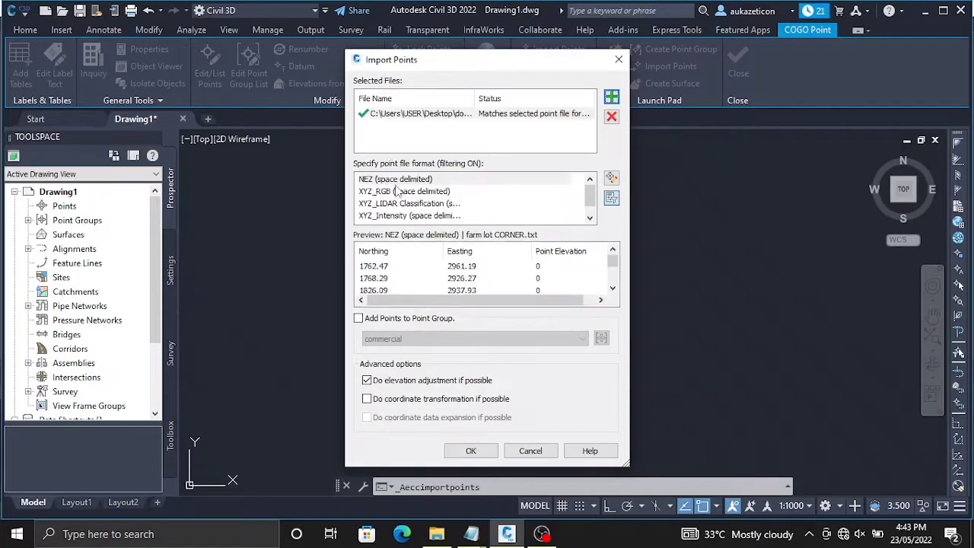
# Import the farm lot points in NEZ (space delimited) format, adding them to the farm lot point group.
pyautogui.click(401, 181)
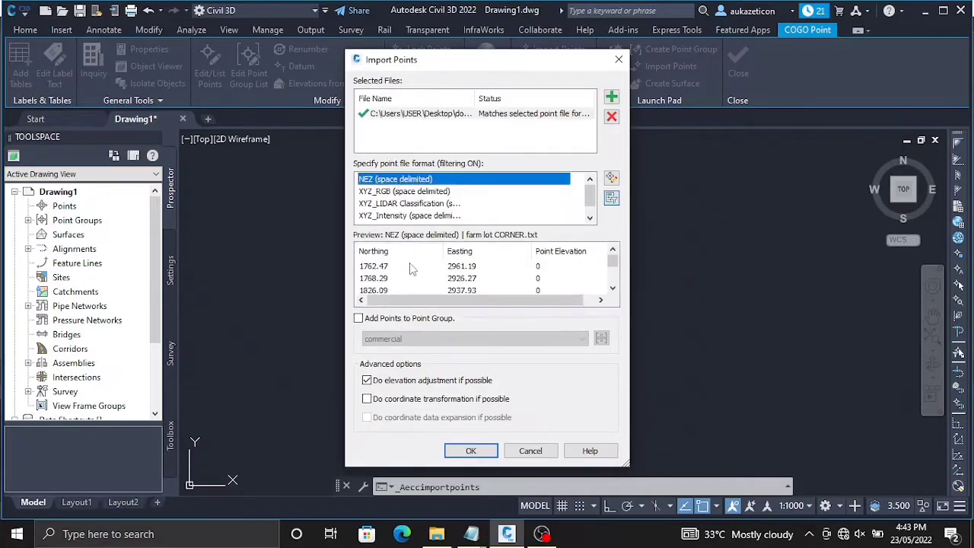
pyautogui.scroll(-3, 415, 272)
pyautogui.scroll(3, 415, 273)
pyautogui.click(358, 319)
pyautogui.click(425, 341)
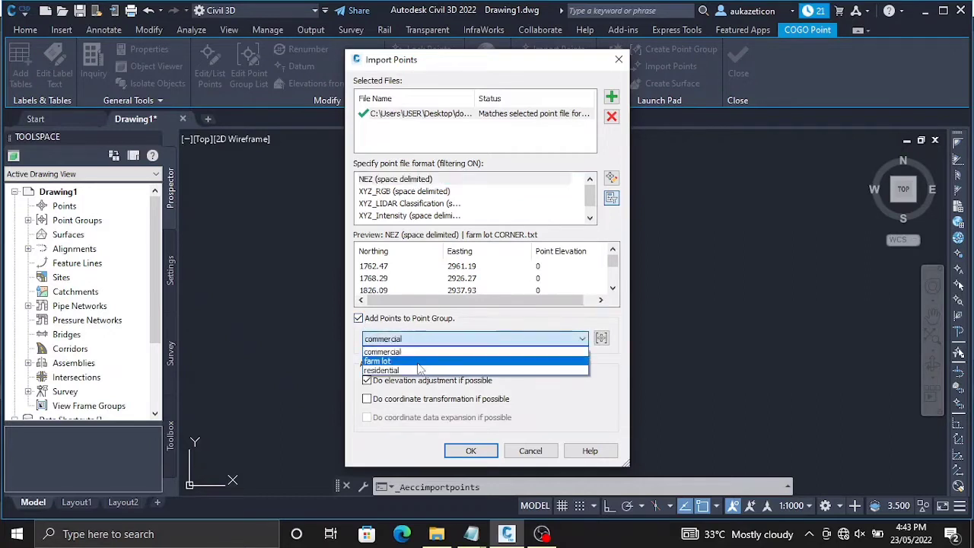
pyautogui.click(381, 361)
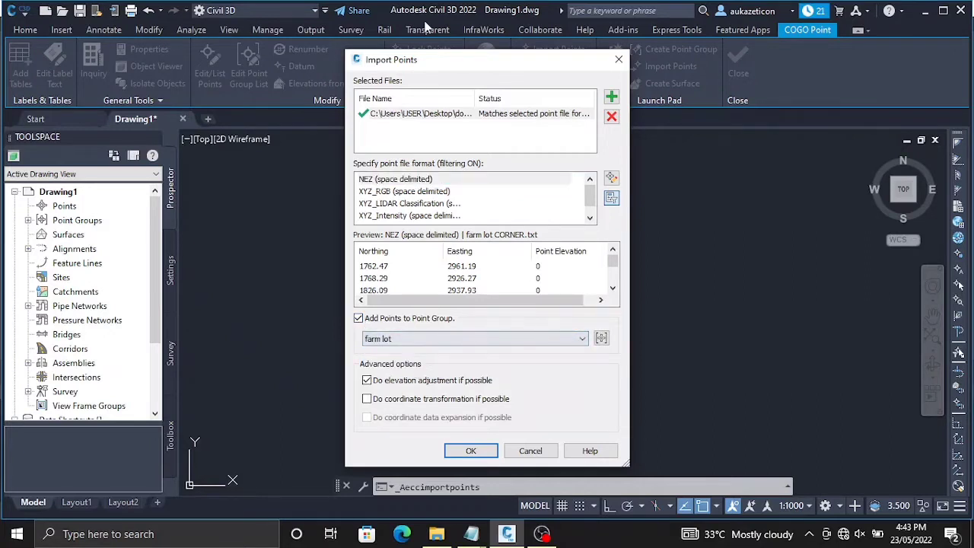
pyautogui.click(470, 452)
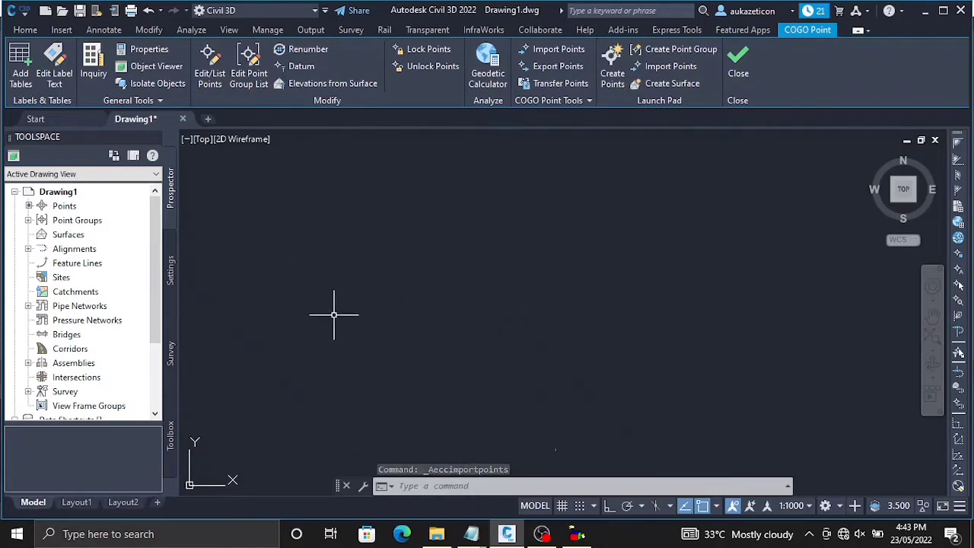
# Try to zoom the drawing to the extents of the imported points, and dismiss the antivirus notification.
pyautogui.write('zo')
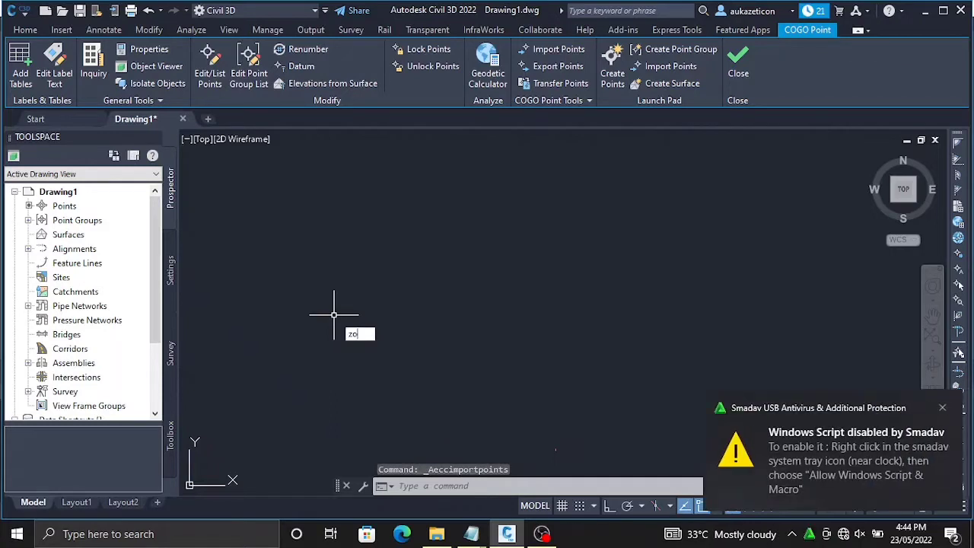
pyautogui.write('omextent')
pyautogui.click(943, 409)
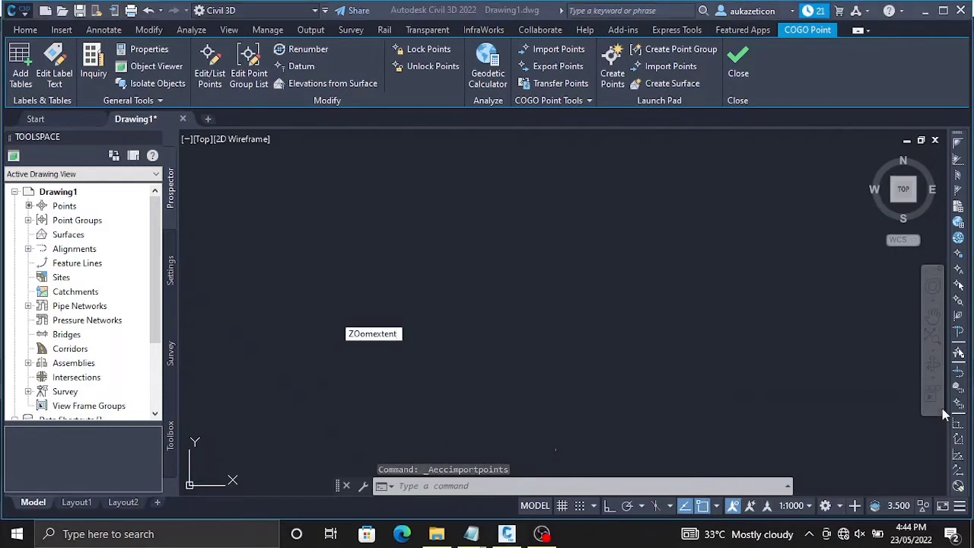
pyautogui.press('Return')
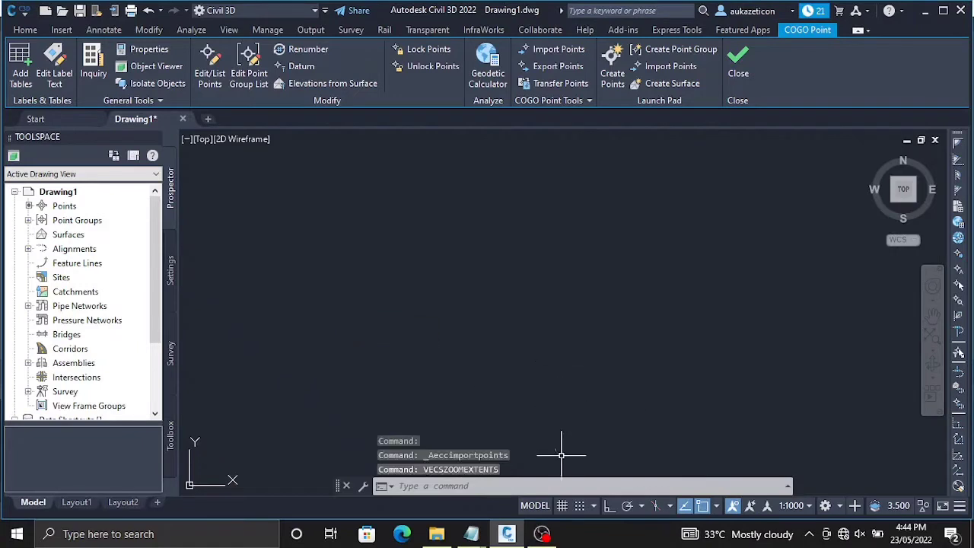
# Zoom the drawing to the extents of the imported farm lot points and pan them to leave room beside them.
pyautogui.click(930, 350)
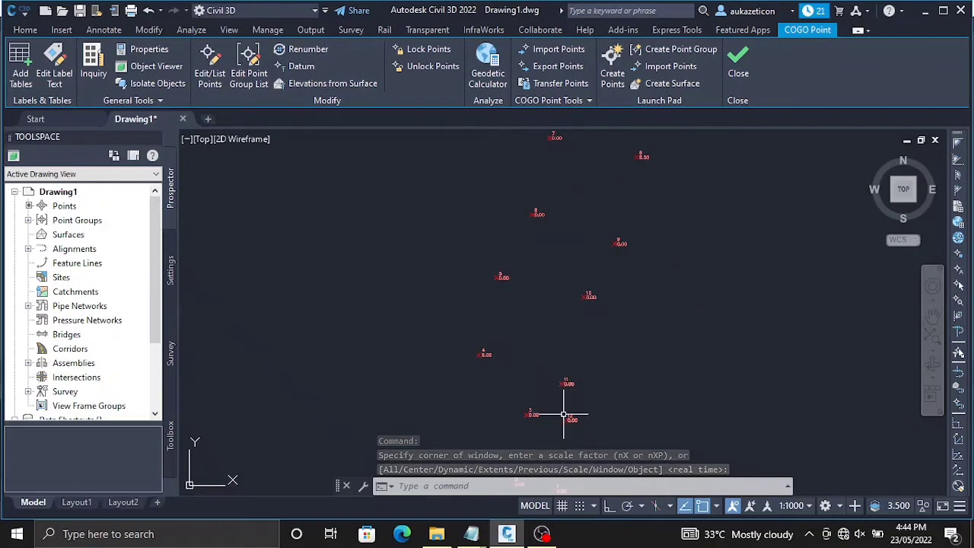
pyautogui.scroll(-2, 586, 413)
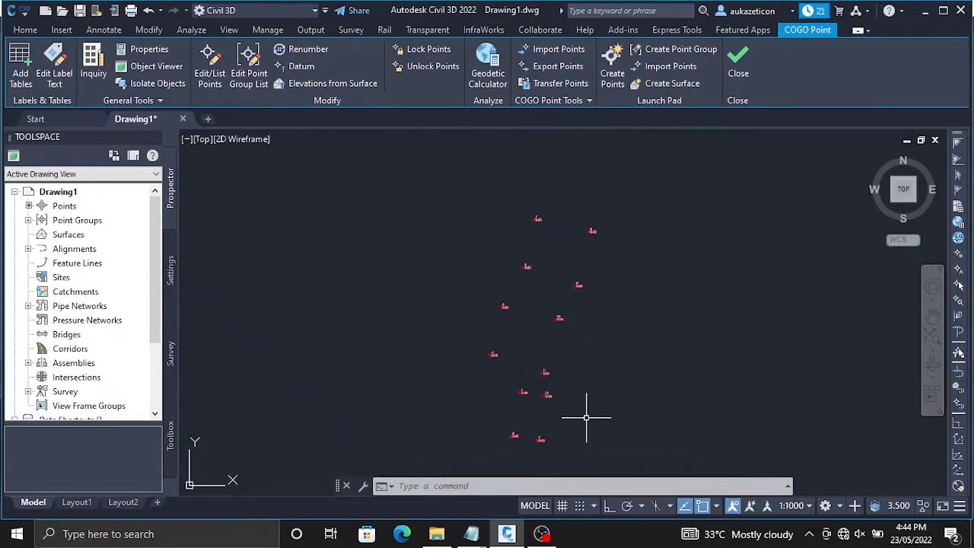
pyautogui.scroll(2, 572, 426)
pyautogui.rightClick(673, 227)
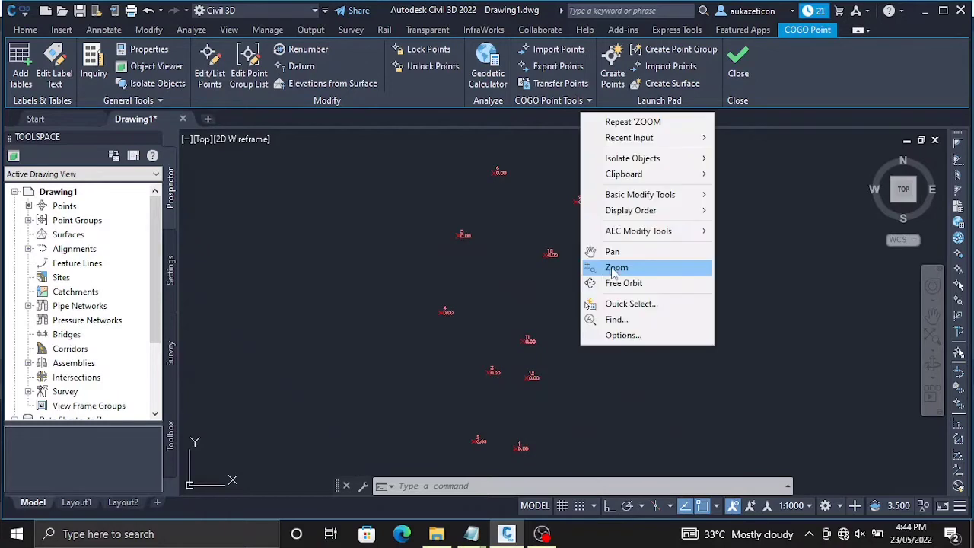
pyautogui.click(620, 251)
pyautogui.moveTo(625, 297); pyautogui.dragTo(446, 283)
pyautogui.scroll(-1, 550, 268)
pyautogui.rightClick(446, 282)
pyautogui.click(482, 294)
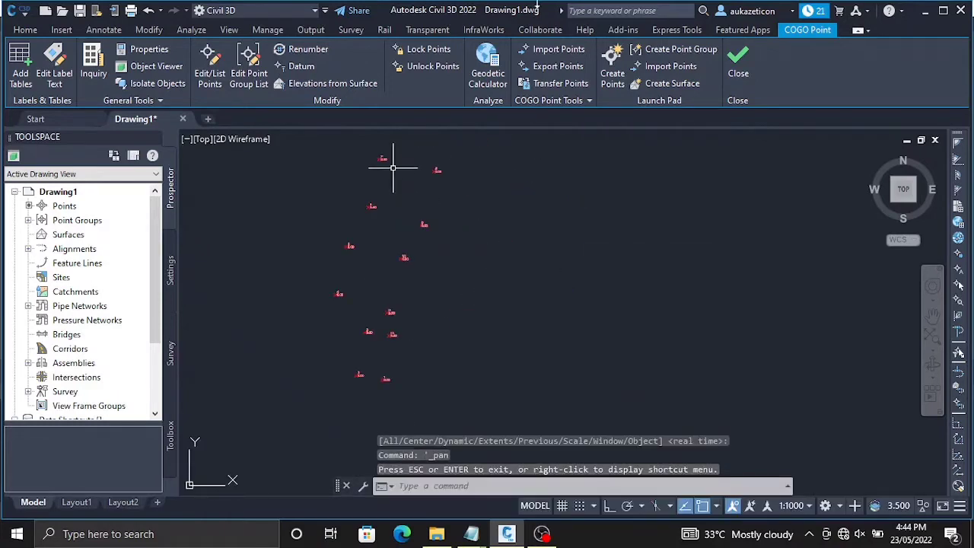
# Import the COMMERCIAL BLDG. text file's points in NEZ (space delimited) format, adding them to the commercial point group.
pyautogui.click(558, 49)
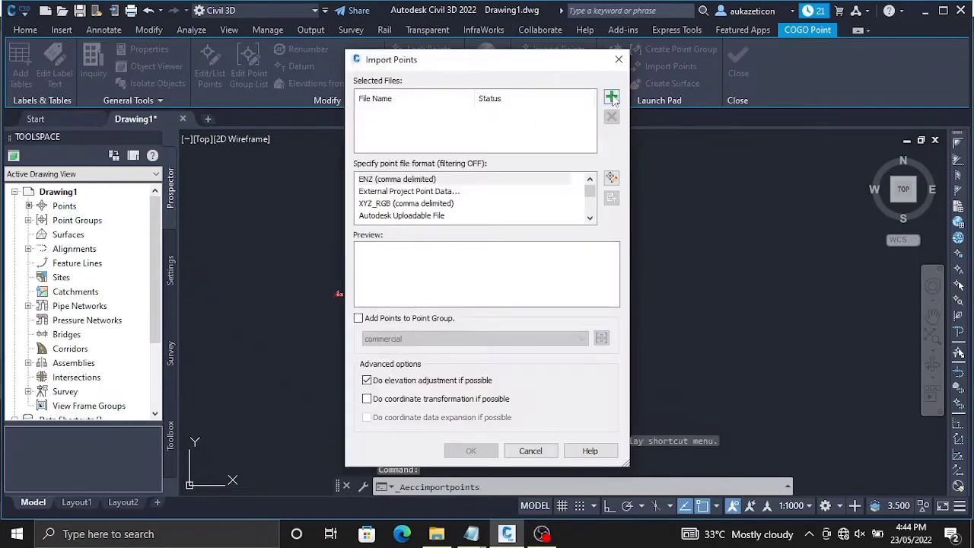
pyautogui.click(611, 97)
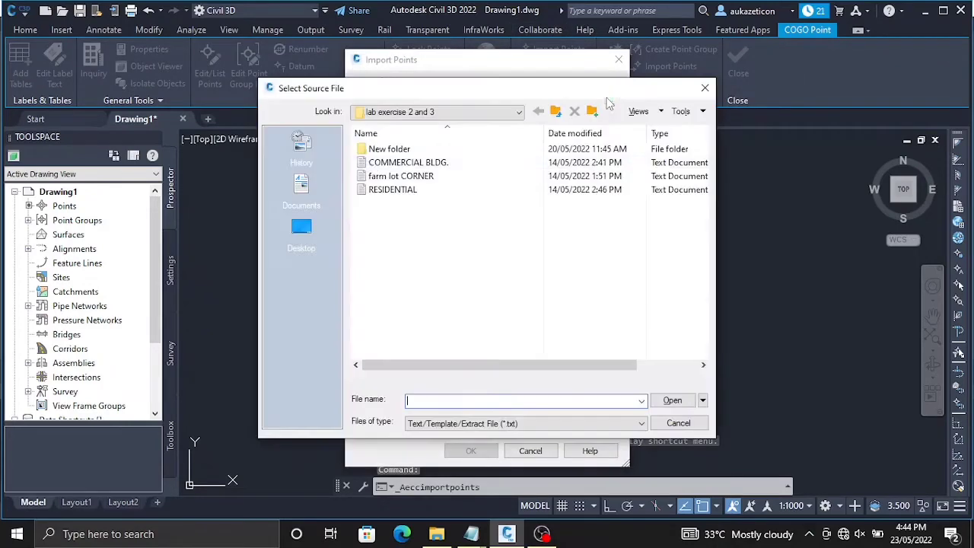
pyautogui.click(403, 162)
pyautogui.click(672, 400)
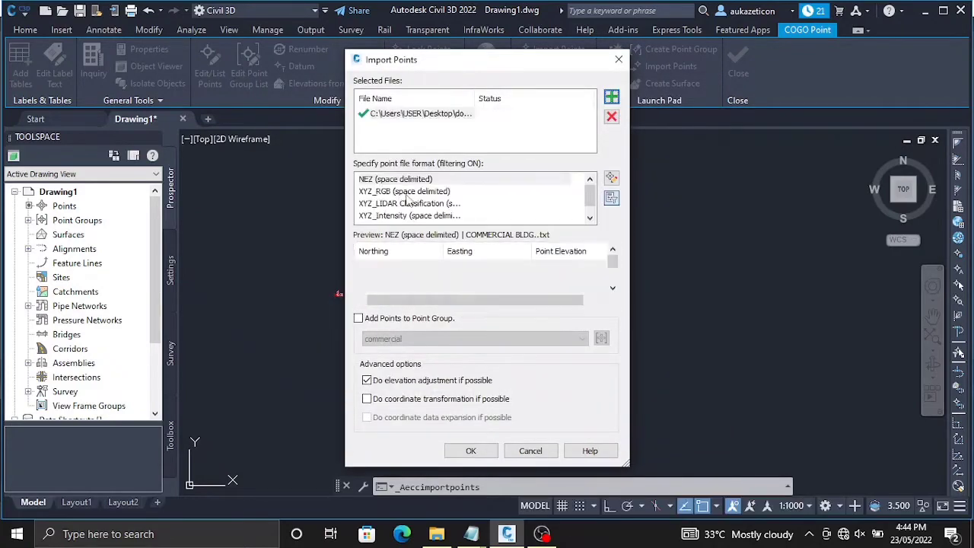
pyautogui.click(407, 184)
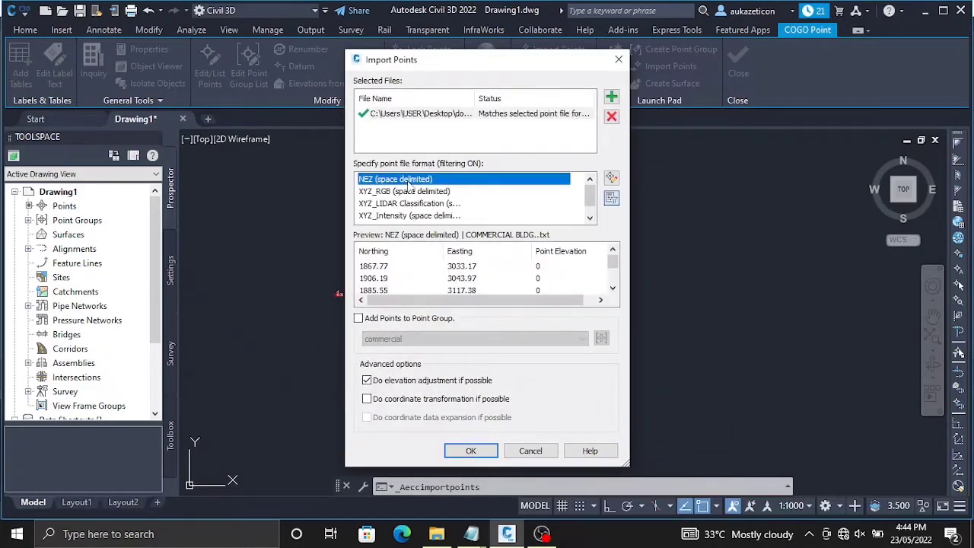
pyautogui.click(359, 318)
pyautogui.click(425, 338)
pyautogui.click(424, 352)
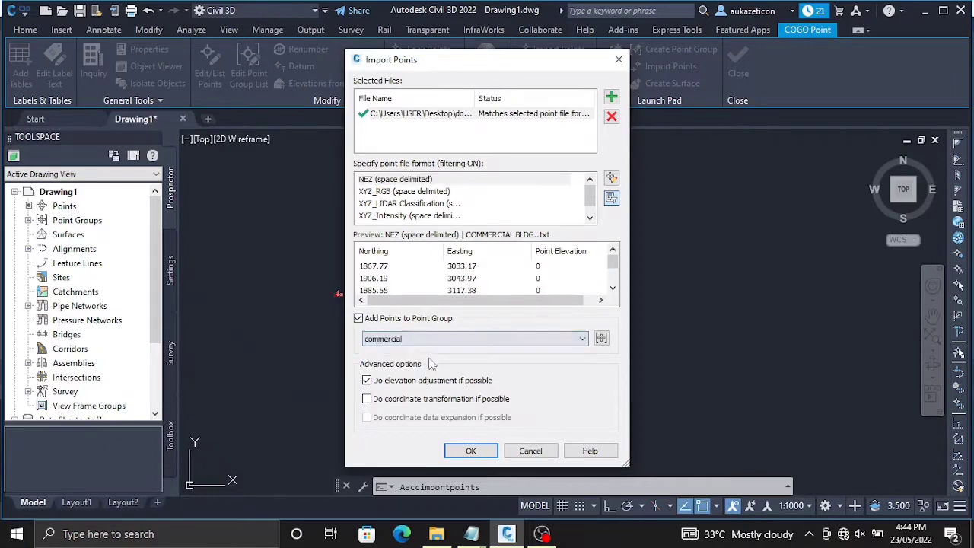
pyautogui.click(466, 451)
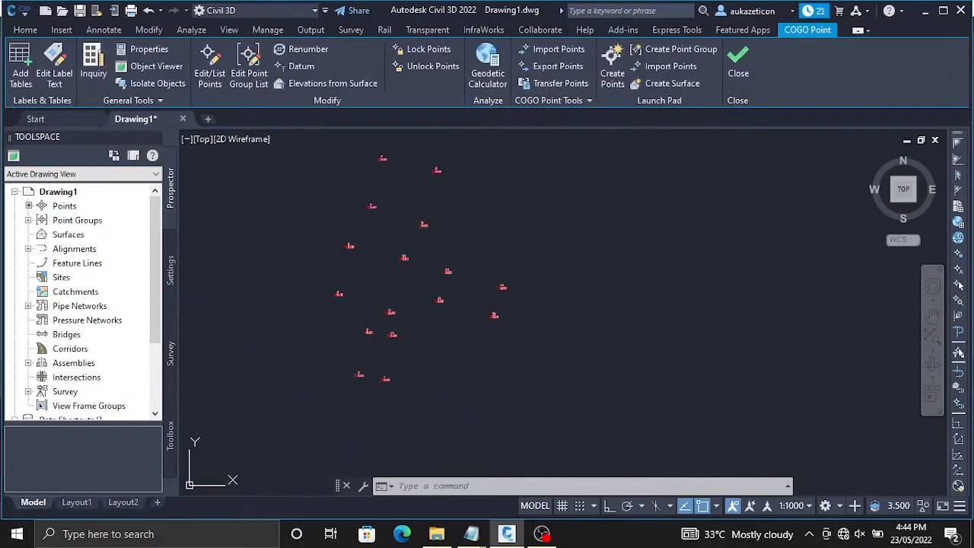
# Import the RESIDENTIAL text file's points in NEZ (space delimited) format, adding them to the residential point group.
pyautogui.click(553, 49)
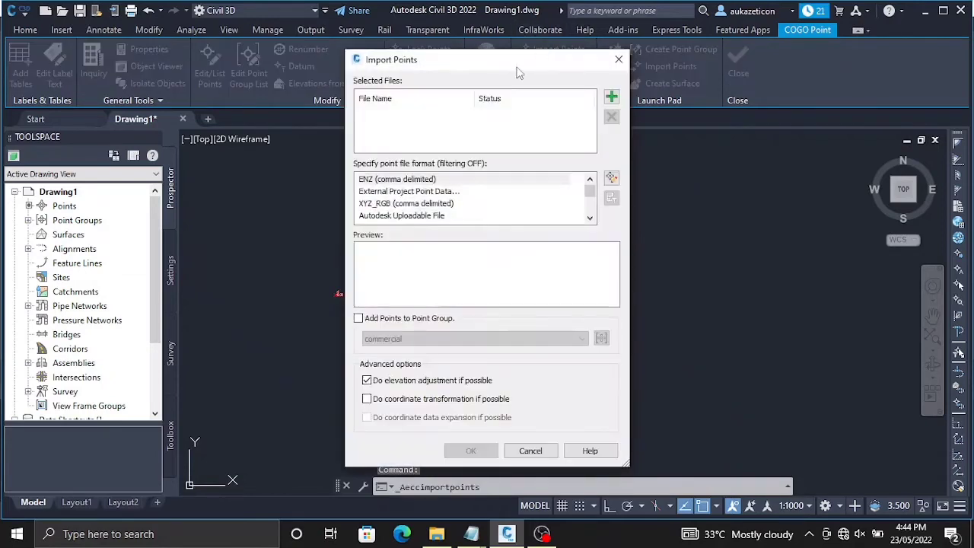
pyautogui.click(612, 97)
pyautogui.click(411, 189)
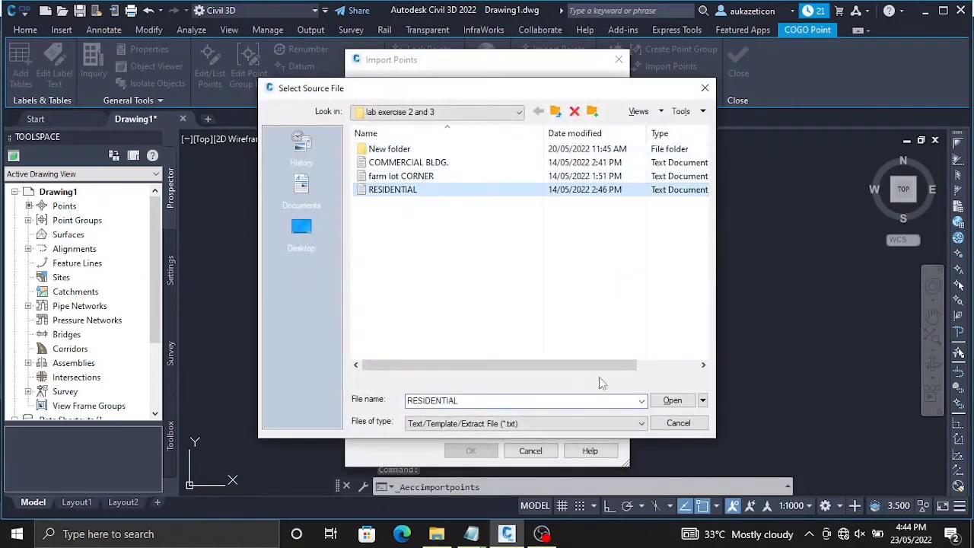
pyautogui.click(669, 403)
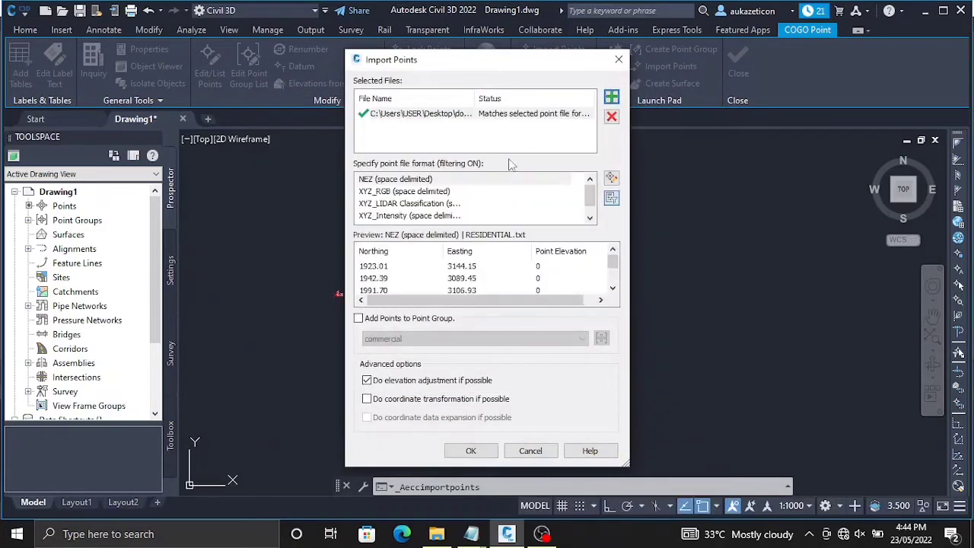
pyautogui.click(383, 180)
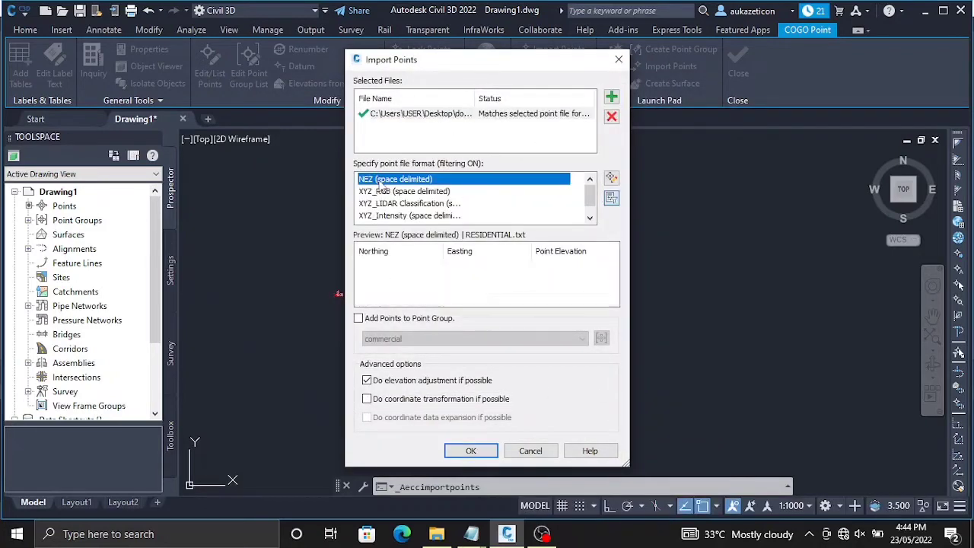
pyautogui.click(402, 319)
pyautogui.click(415, 338)
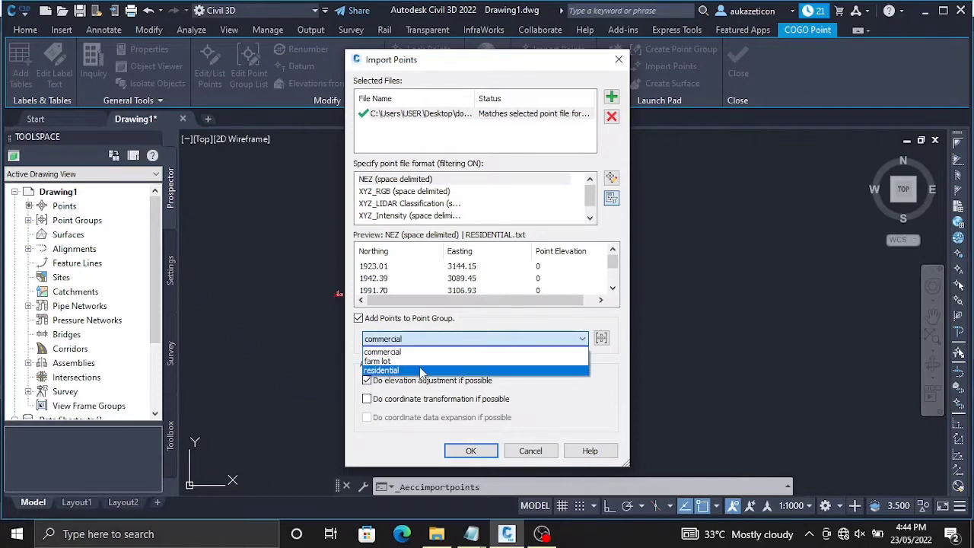
pyautogui.click(420, 371)
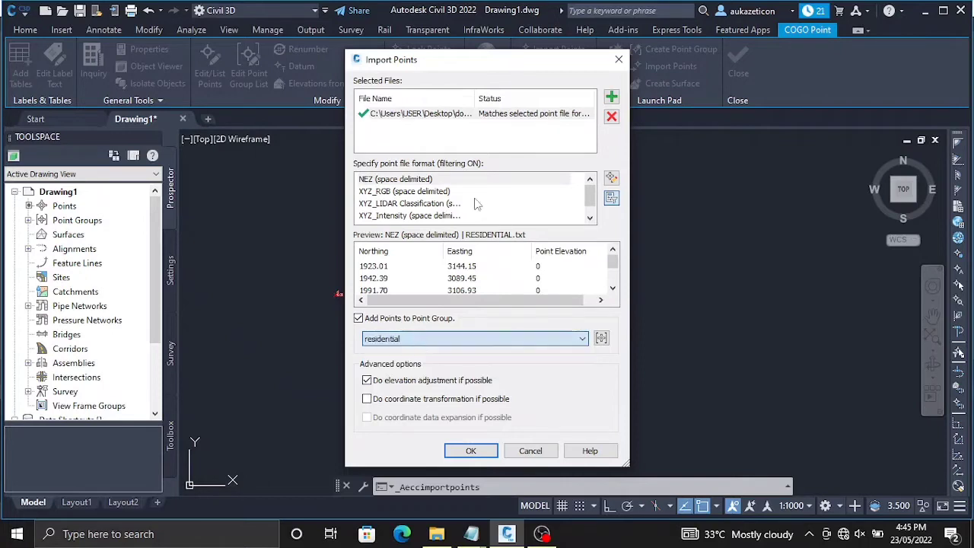
pyautogui.click(470, 450)
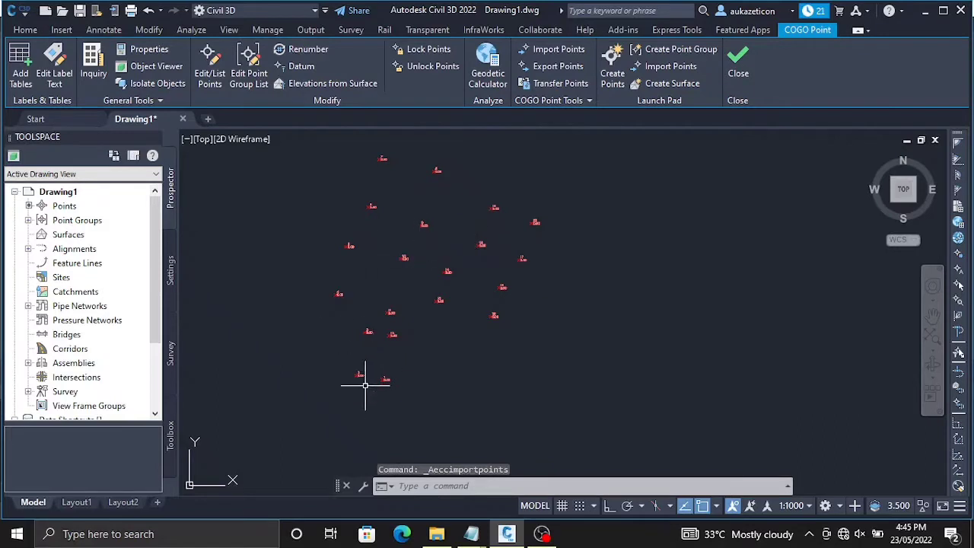
# Examine the layout and numbering of the imported farm lot, commercial and residential points in the drawing.
pyautogui.scroll(2, 365, 384)
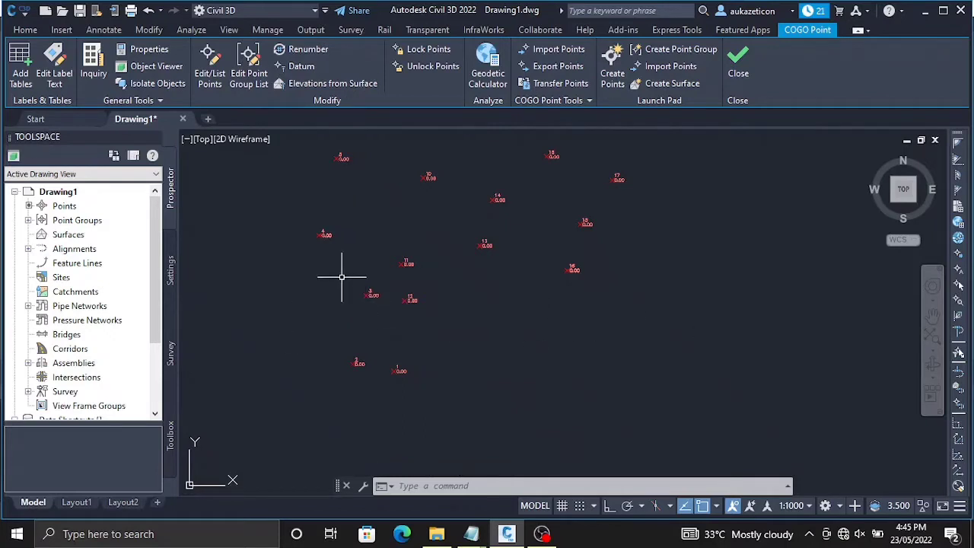
pyautogui.scroll(-6, 341, 277)
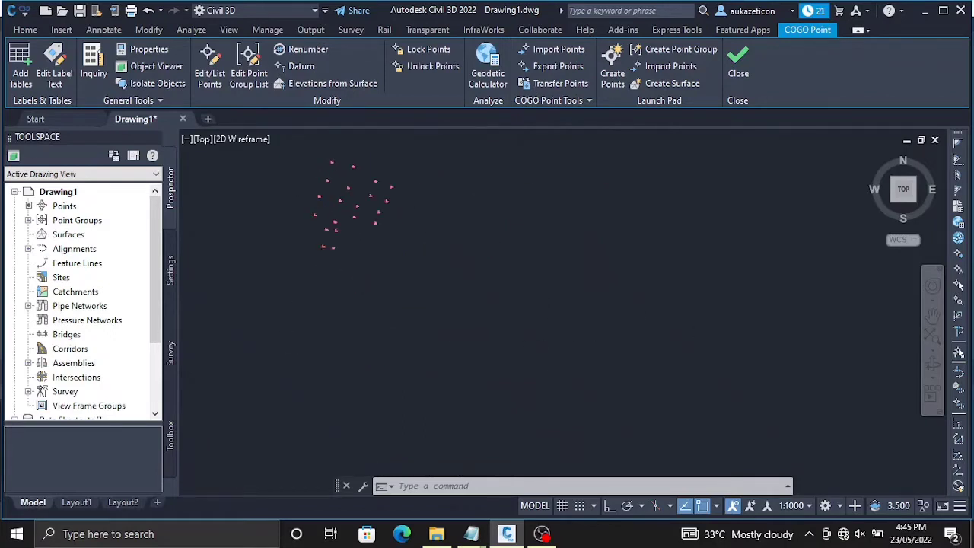
pyautogui.scroll(4, 297, 163)
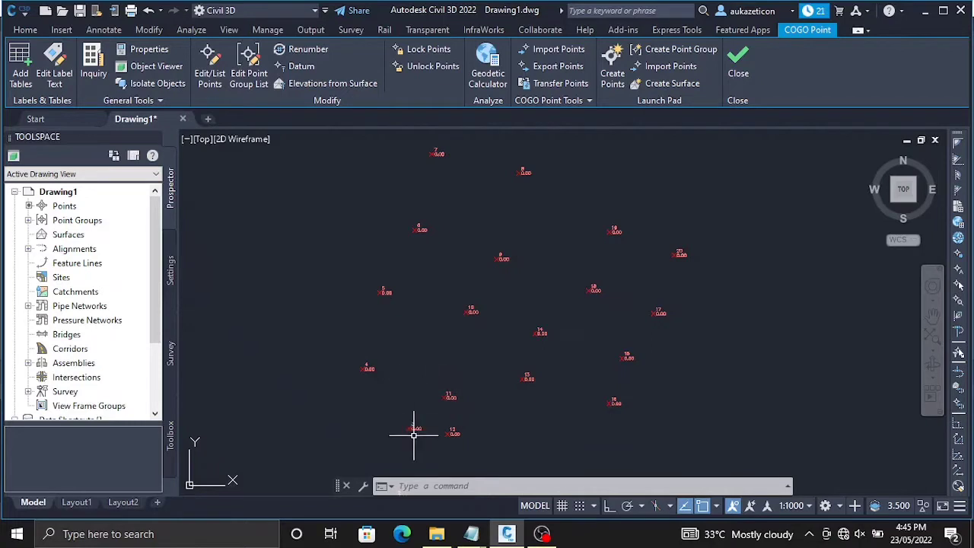
pyautogui.scroll(-3, 456, 424)
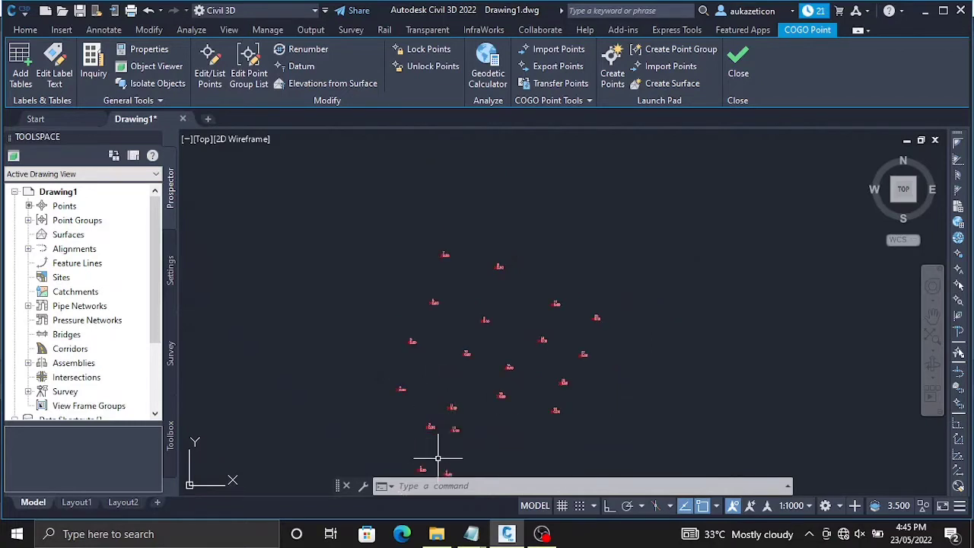
pyautogui.rightClick(388, 454)
pyautogui.click(416, 364)
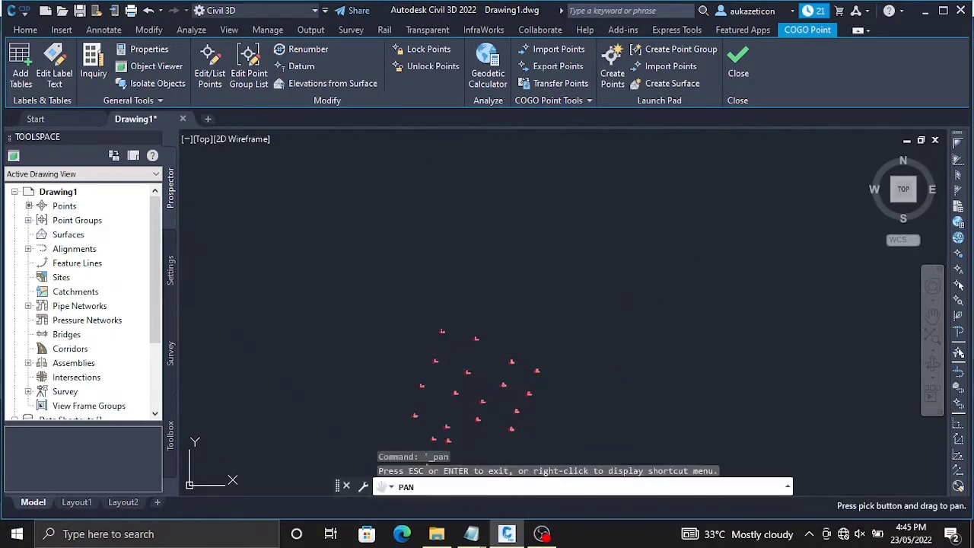
pyautogui.scroll(5, 413, 314)
pyautogui.scroll(-5, 438, 347)
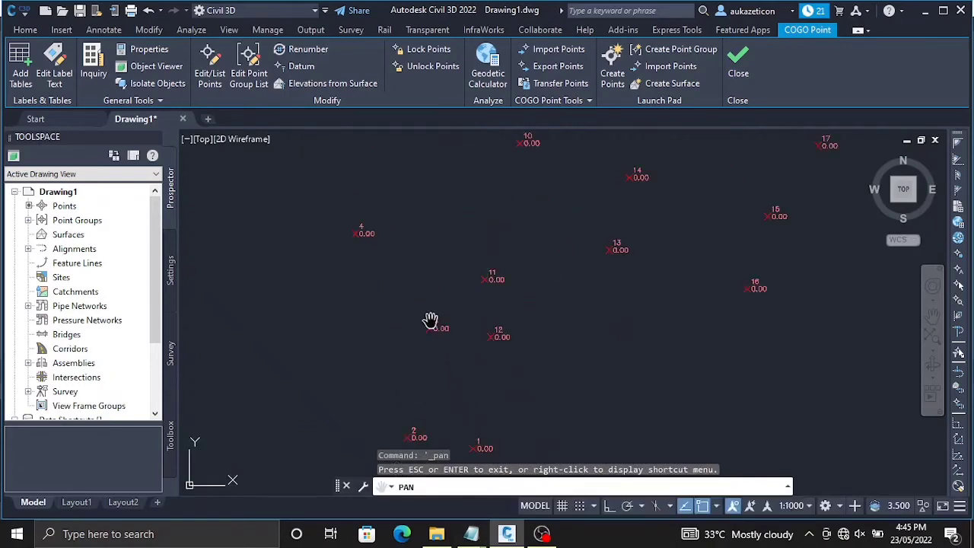
pyautogui.moveTo(433, 322); pyautogui.dragTo(406, 312)
pyautogui.rightClick(406, 312)
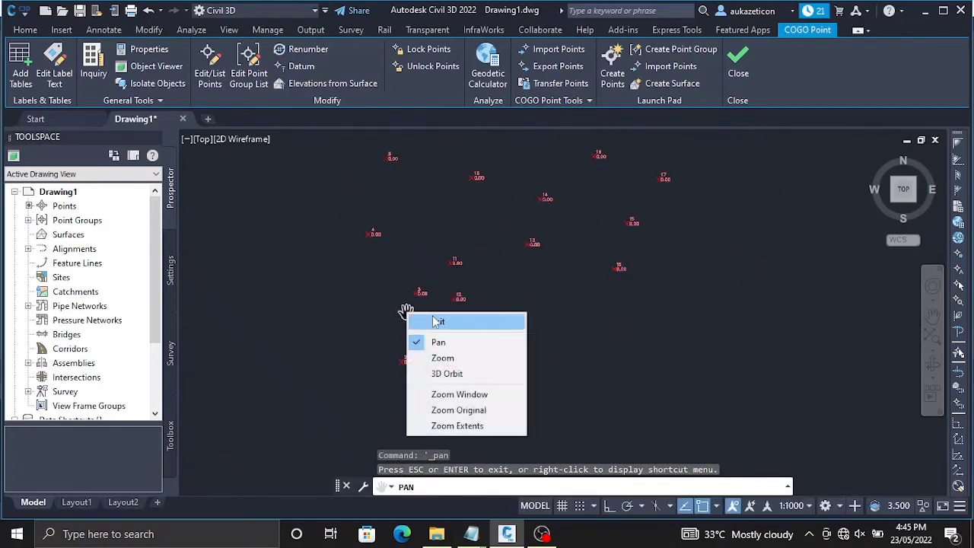
pyautogui.click(432, 317)
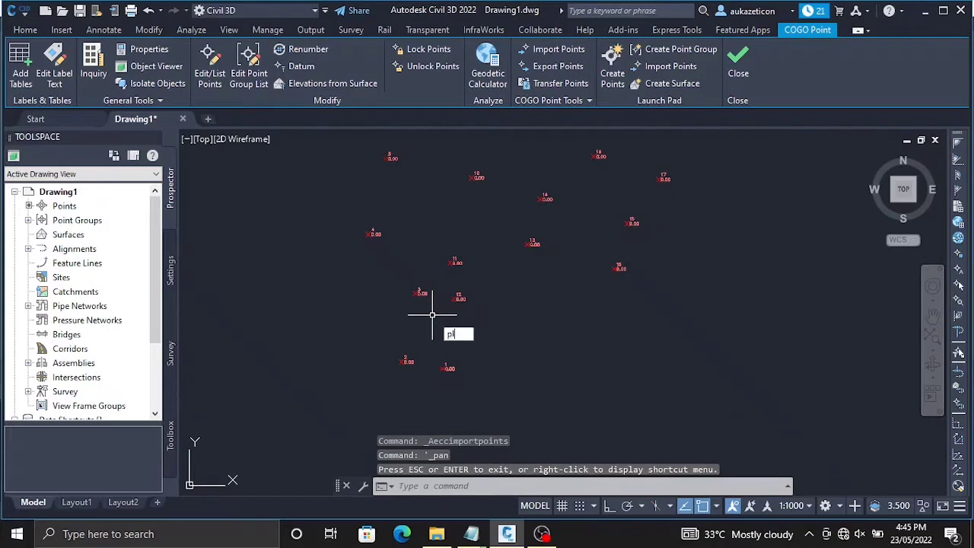
# Start a polyline at point 1 and draw it through point 2 to point 3.
pyautogui.write('pl')
pyautogui.press('Return')
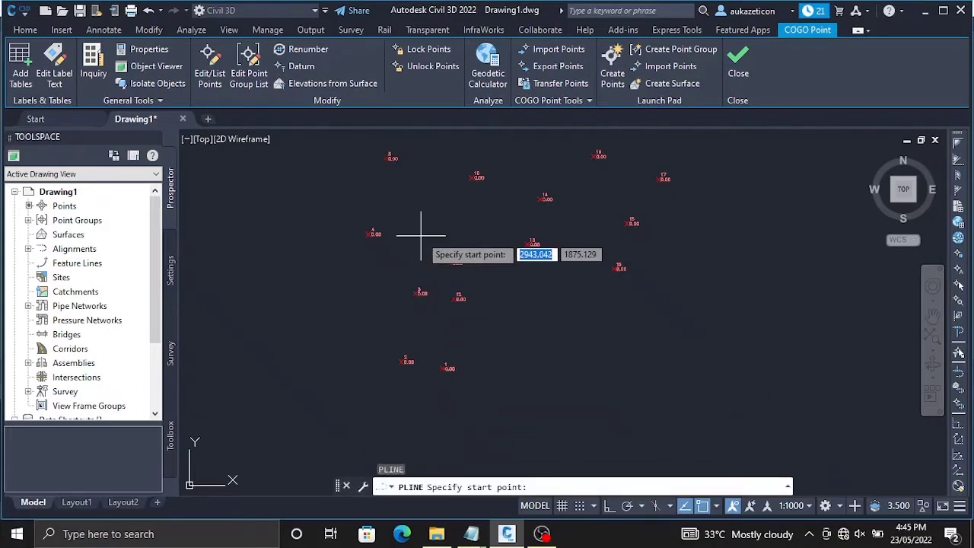
pyautogui.scroll(-2, 420, 235)
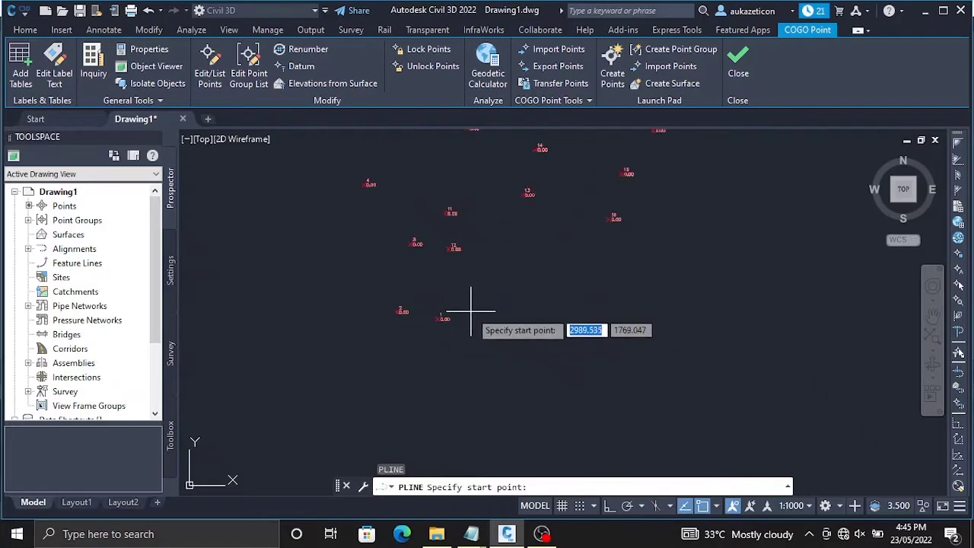
pyautogui.scroll(2, 417, 313)
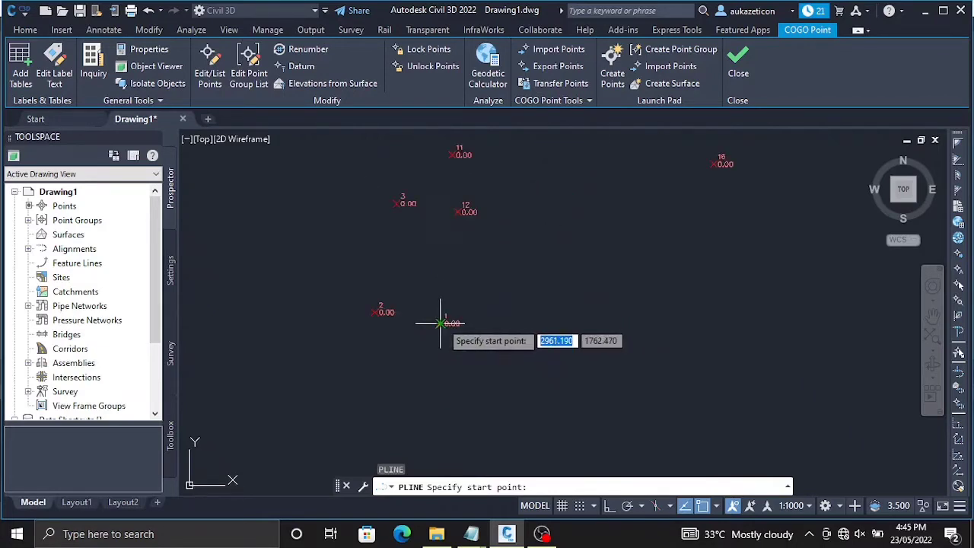
pyautogui.click(440, 322)
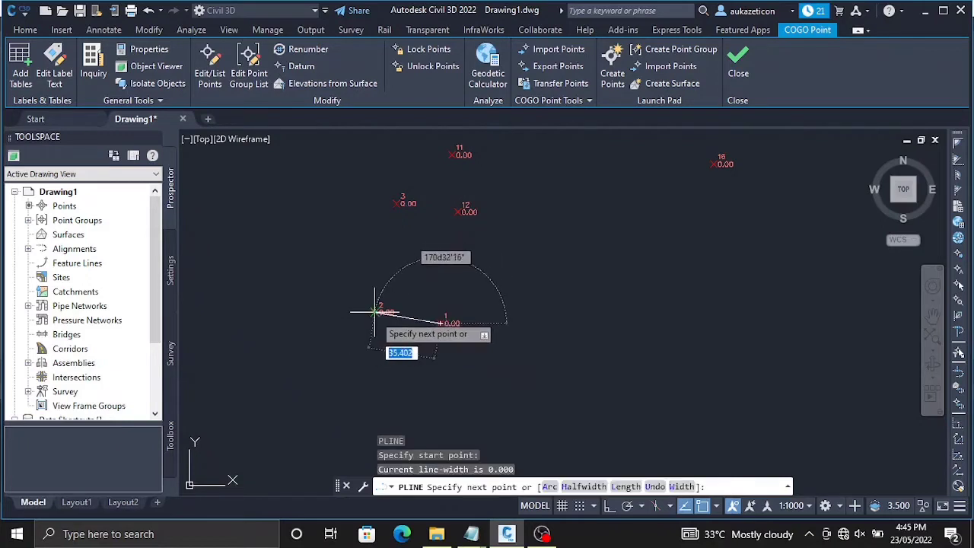
pyautogui.click(378, 311)
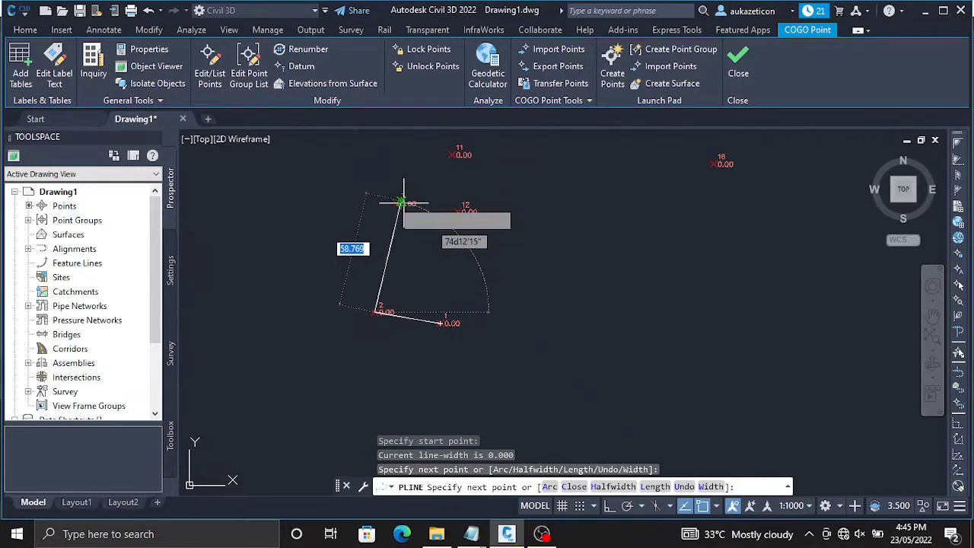
pyautogui.scroll(4, 403, 202)
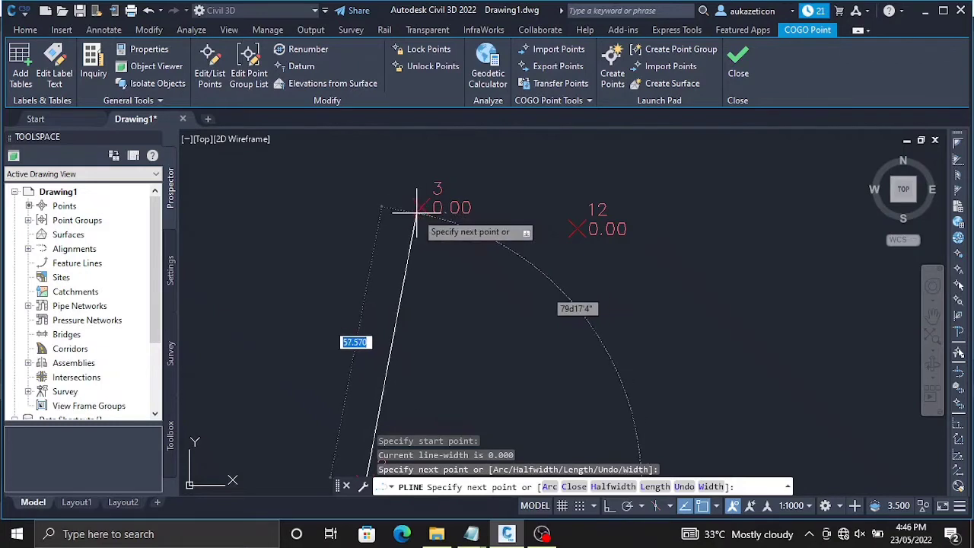
pyautogui.scroll(-3, 417, 208)
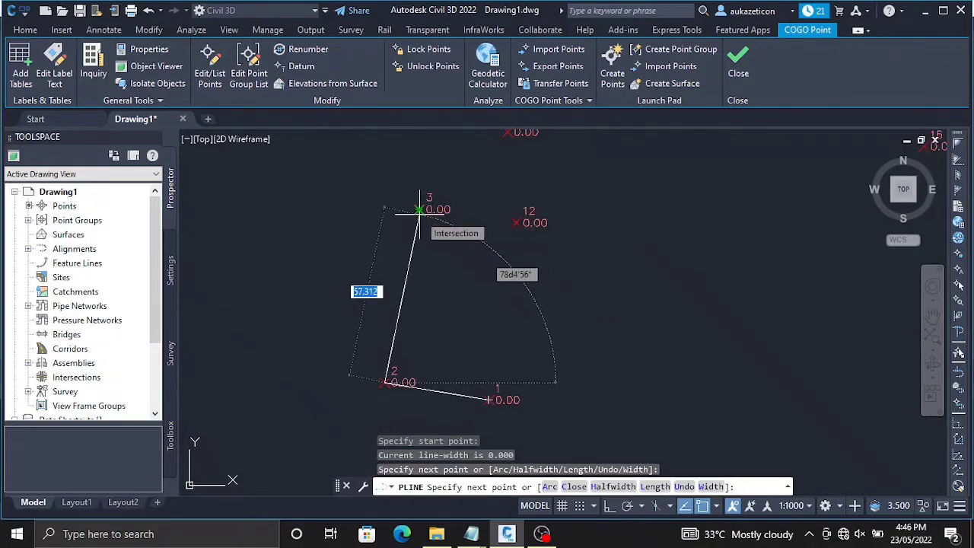
pyautogui.click(417, 209)
# Extend the polyline from point 3 to point 4 and end it there.
pyautogui.scroll(-3, 472, 266)
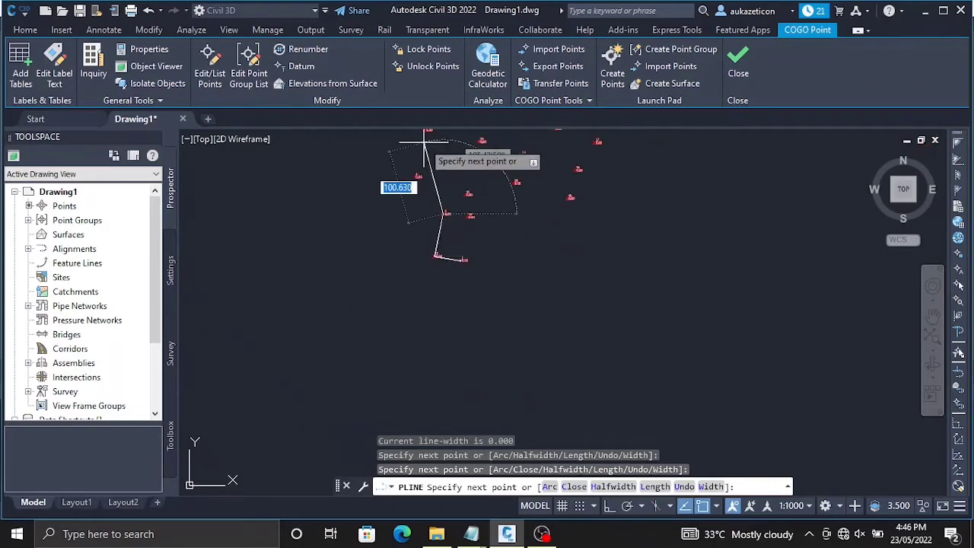
pyautogui.scroll(4, 417, 143)
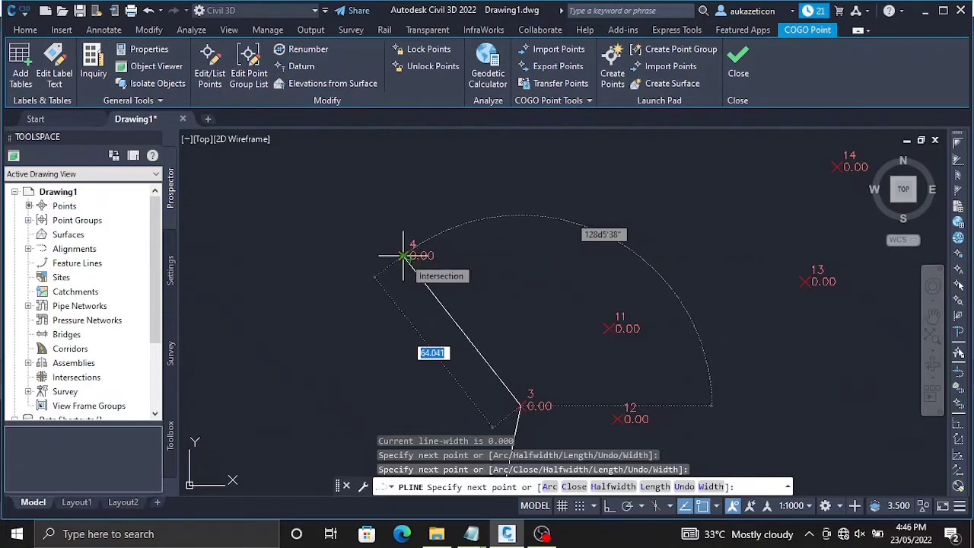
pyautogui.click(403, 255)
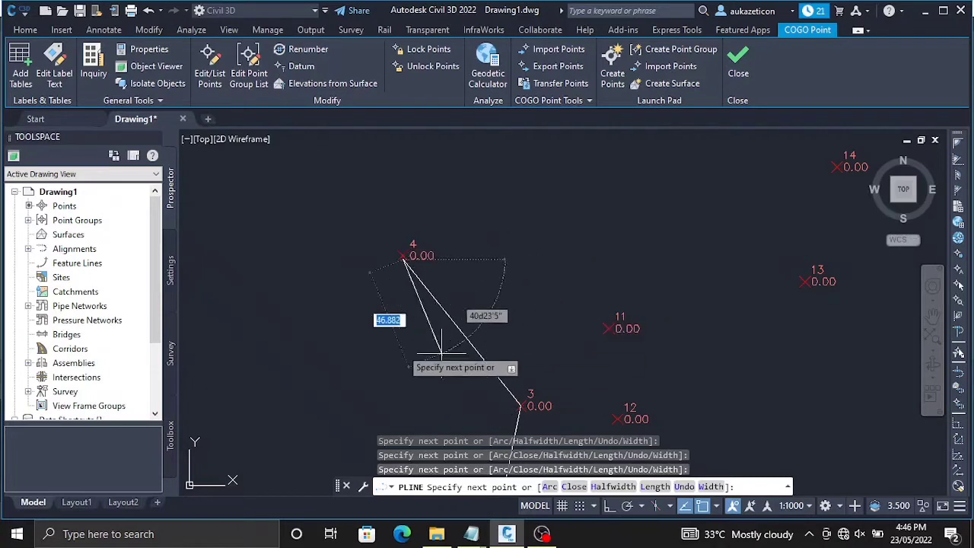
pyautogui.scroll(3, 372, 266)
pyautogui.scroll(-8, 372, 270)
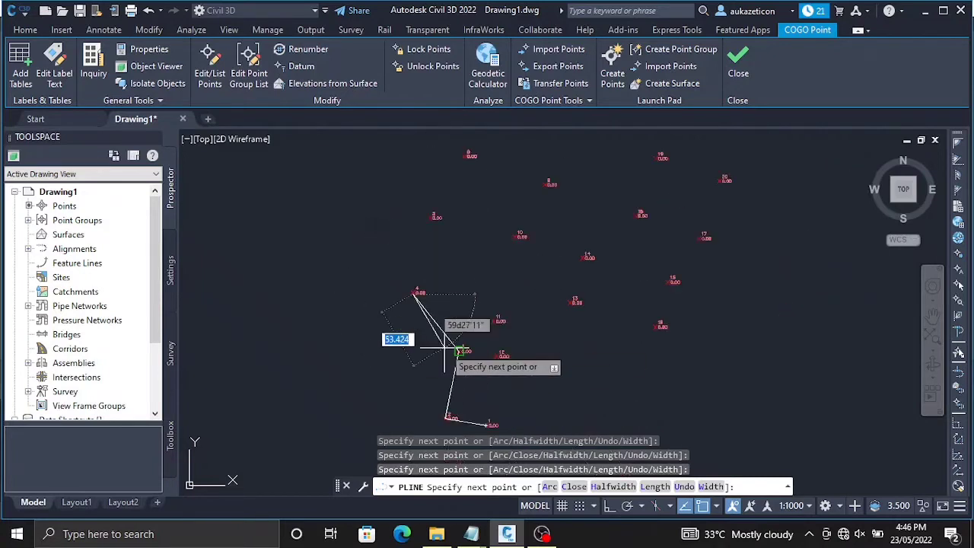
pyautogui.press('Escape')
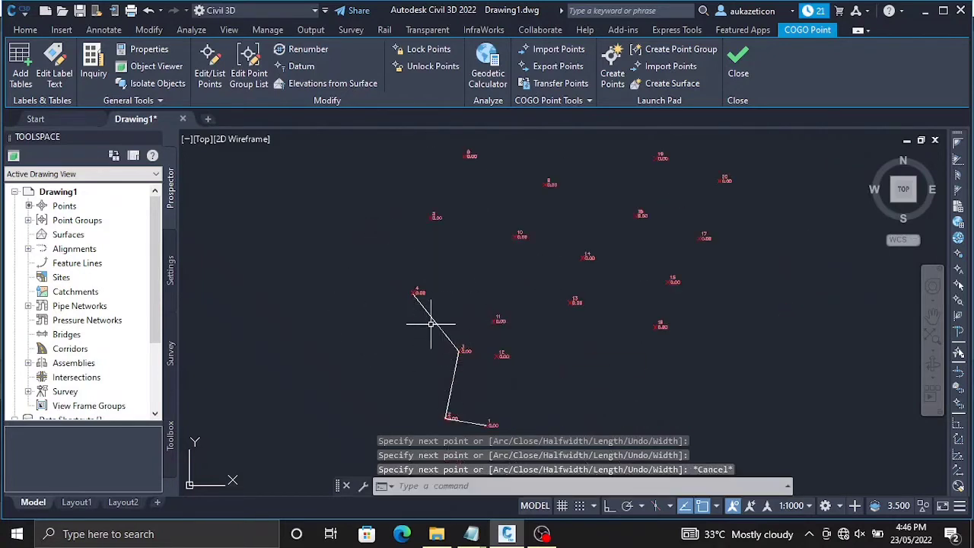
# Delete the polyline that runs through points 1 to 4.
pyautogui.click(435, 323)
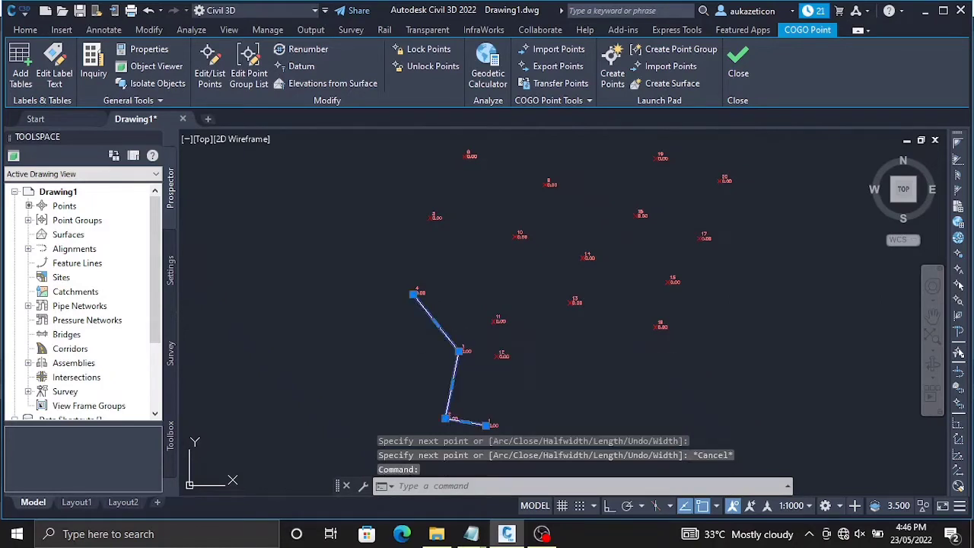
pyautogui.press('Delete')
pyautogui.scroll(-3, 496, 197)
pyautogui.scroll(5, 494, 144)
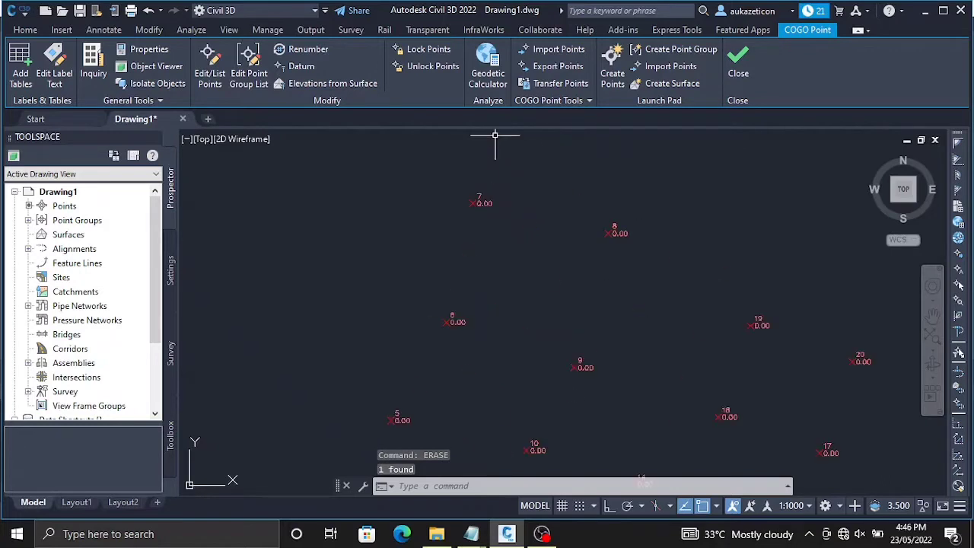
# Start a new polyline at point 7 and draw its first segment to point 8.
pyautogui.write('pl')
pyautogui.press('Return')
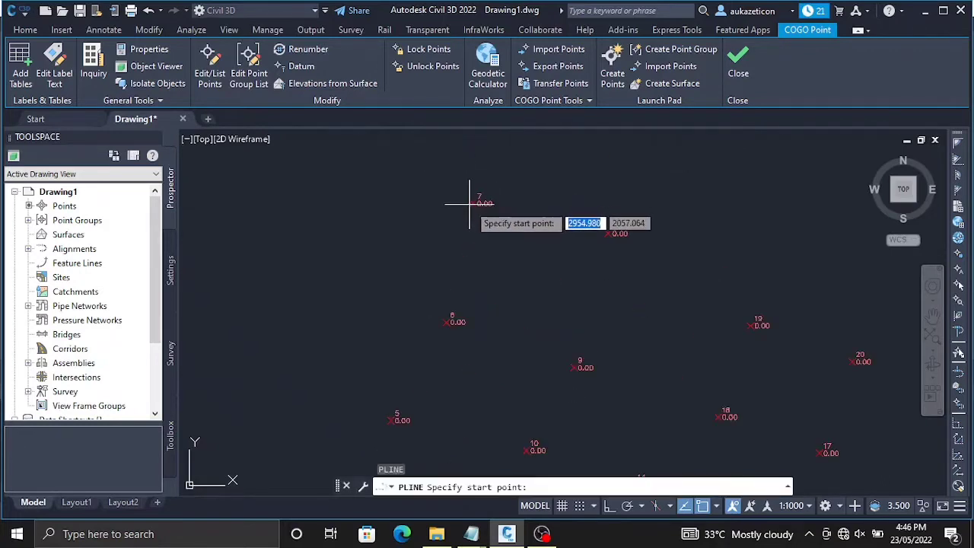
pyautogui.scroll(3, 464, 203)
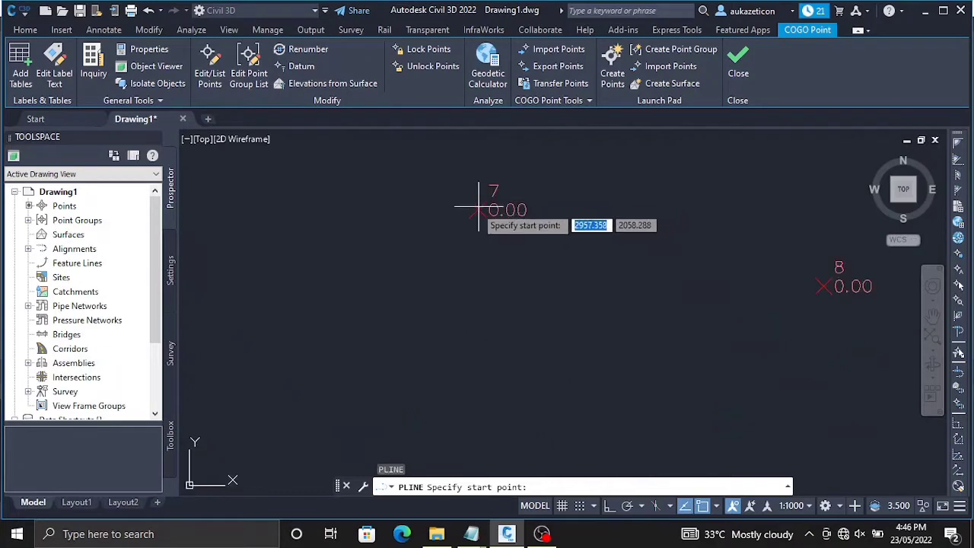
pyautogui.scroll(-1, 479, 210)
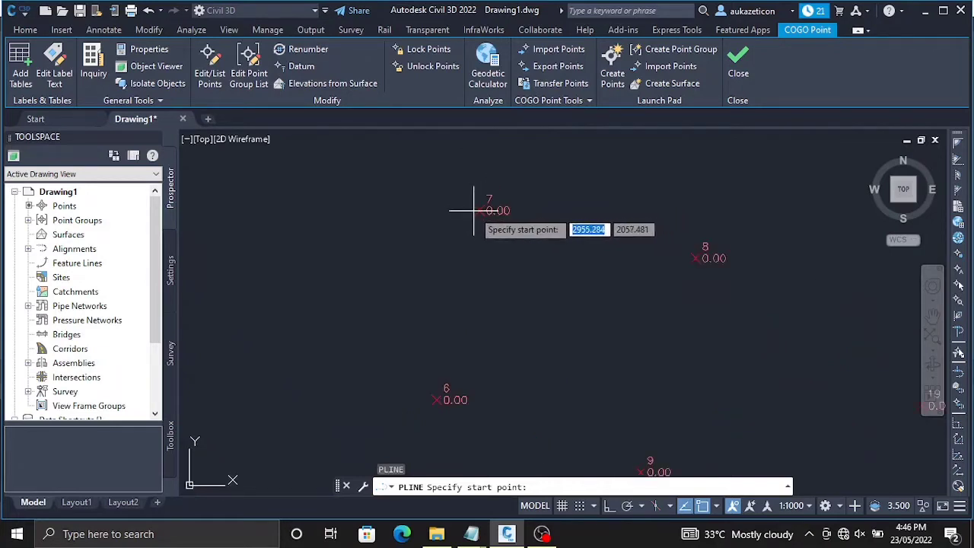
pyautogui.scroll(-1, 487, 213)
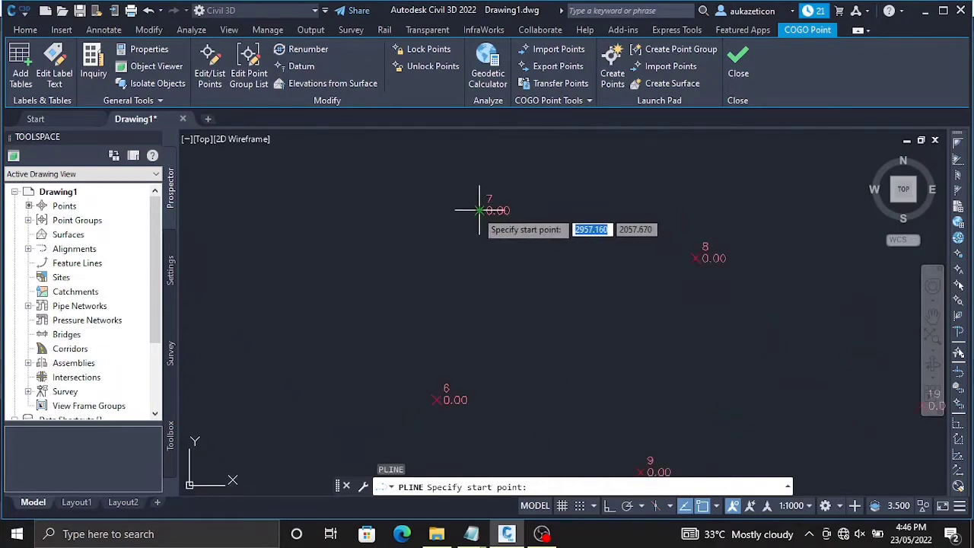
pyautogui.click(479, 210)
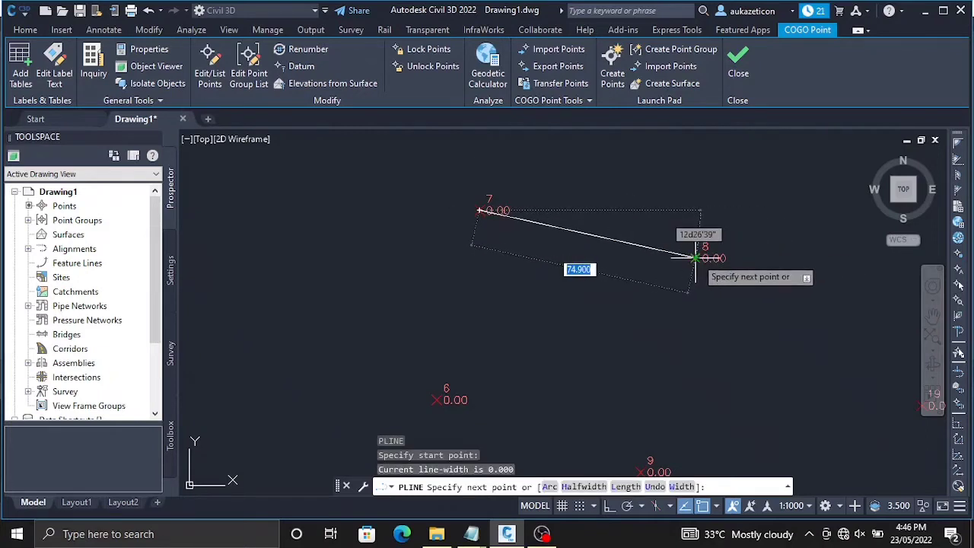
pyautogui.click(695, 258)
# Continue the polyline from point 8 through point 9 to point 10.
pyautogui.scroll(-2, 639, 342)
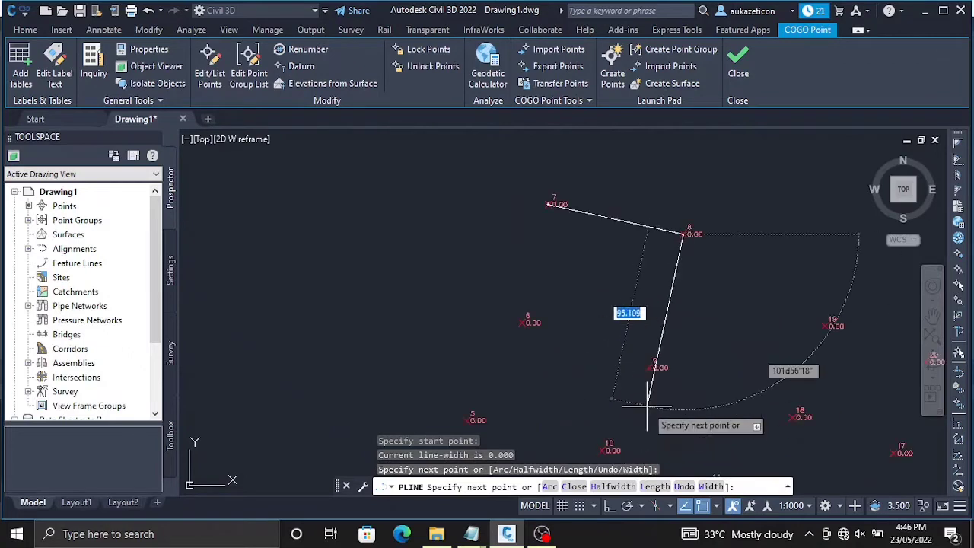
pyautogui.scroll(4, 646, 403)
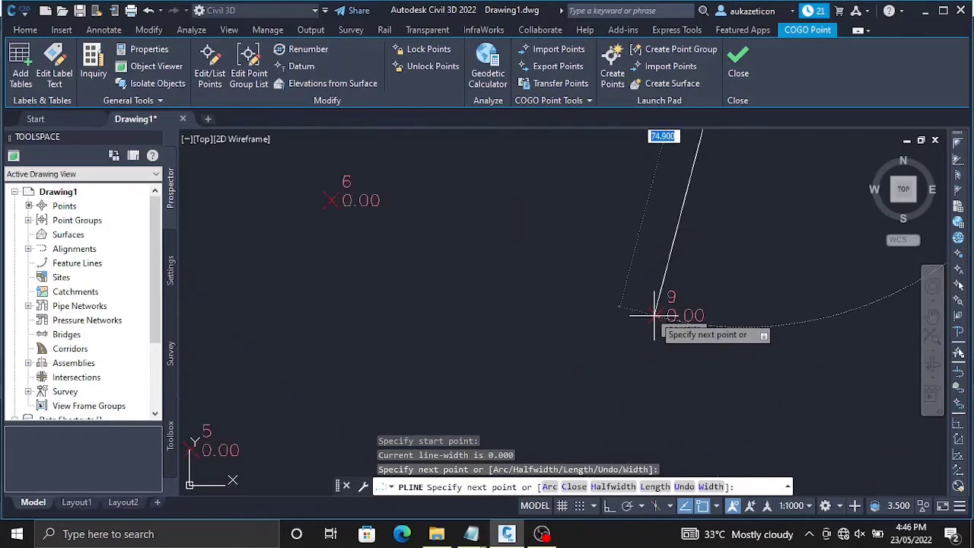
pyautogui.scroll(-2, 655, 315)
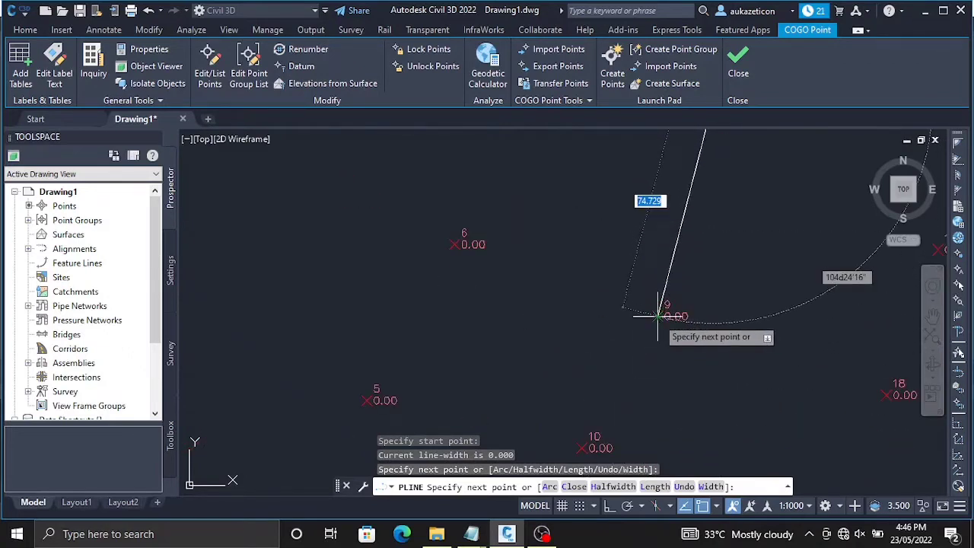
pyautogui.click(659, 315)
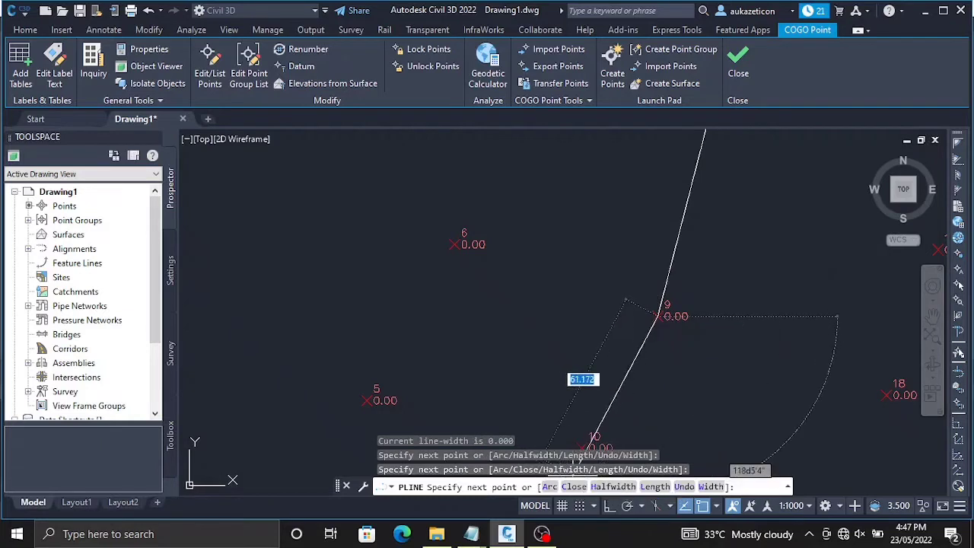
pyautogui.scroll(-5, 582, 441)
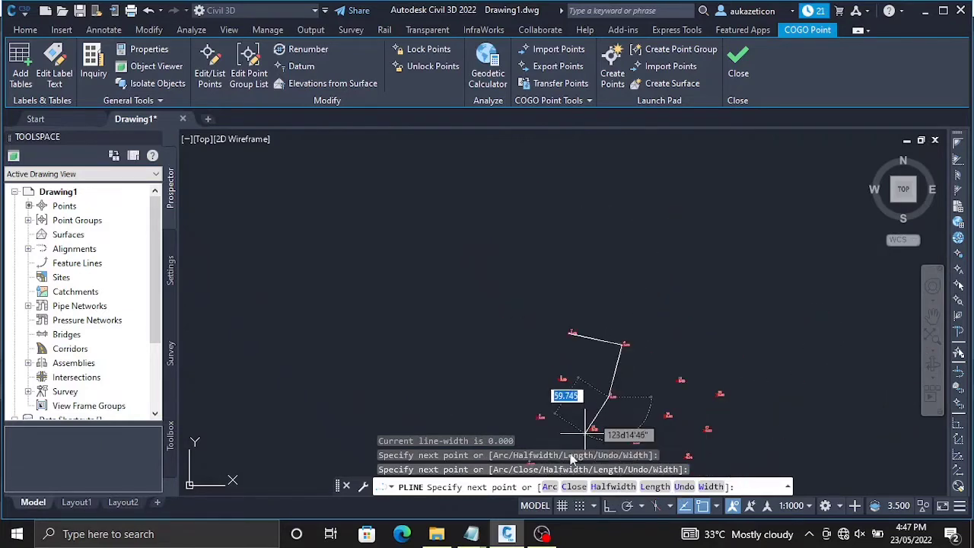
pyautogui.scroll(5, 582, 426)
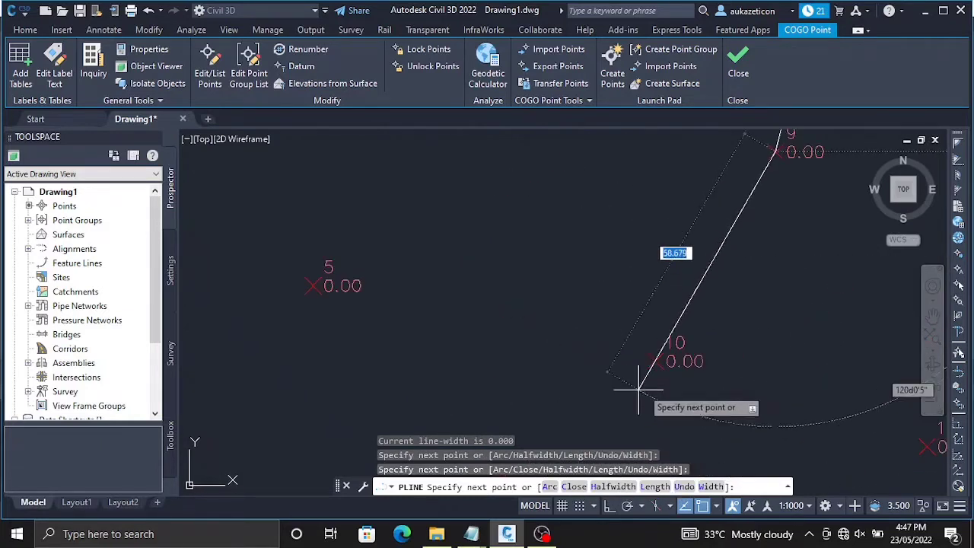
pyautogui.scroll(-2, 654, 359)
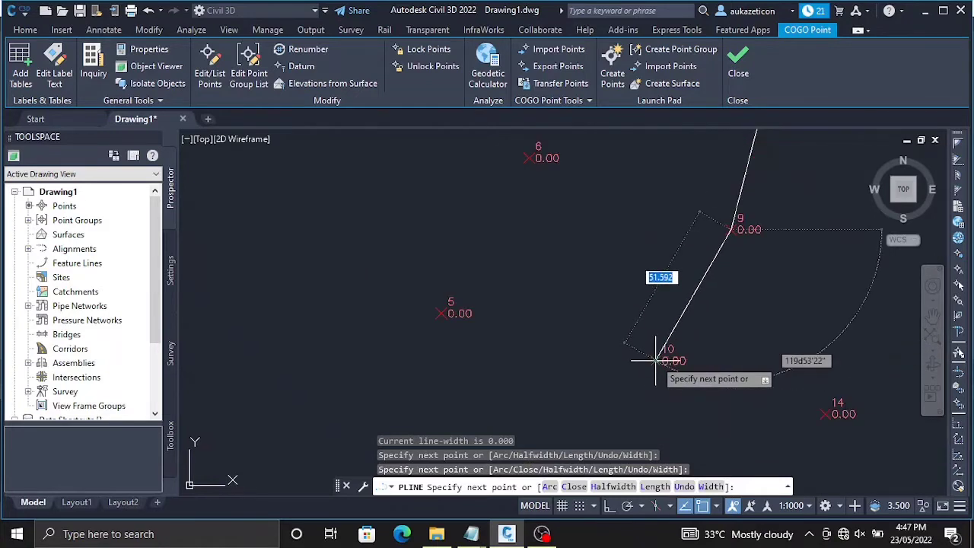
pyautogui.click(656, 359)
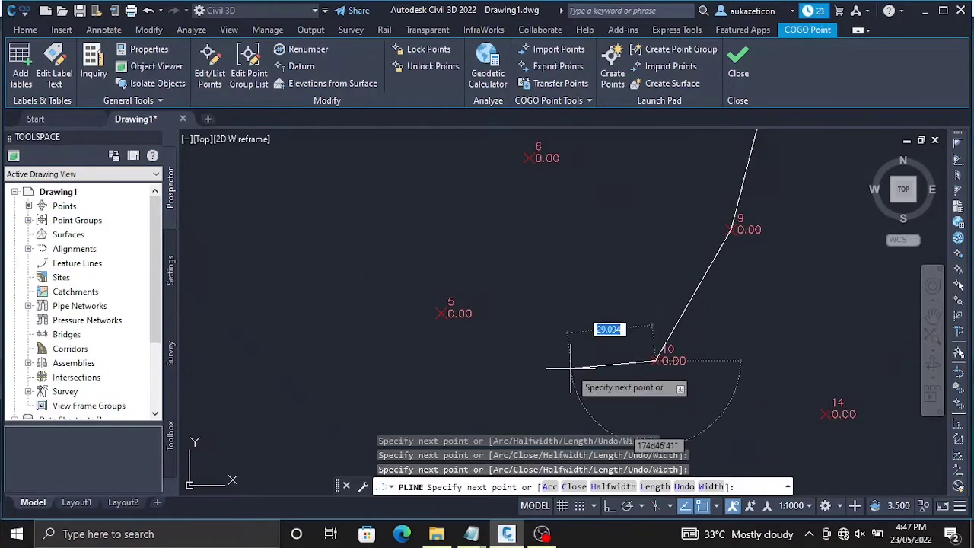
# Continue the polyline from point 10 through point 11 to point 12.
pyautogui.rightClick(572, 369)
pyautogui.click(620, 337)
pyautogui.moveTo(630, 330)
pyautogui.mouseDown()
pyautogui.moveTo(610, 269)
pyautogui.moveTo(752, 122)
pyautogui.mouseUp()
pyautogui.moveTo(732, 334)
pyautogui.mouseDown()
pyautogui.moveTo(592, 304)
pyautogui.moveTo(517, 229)
pyautogui.mouseUp()
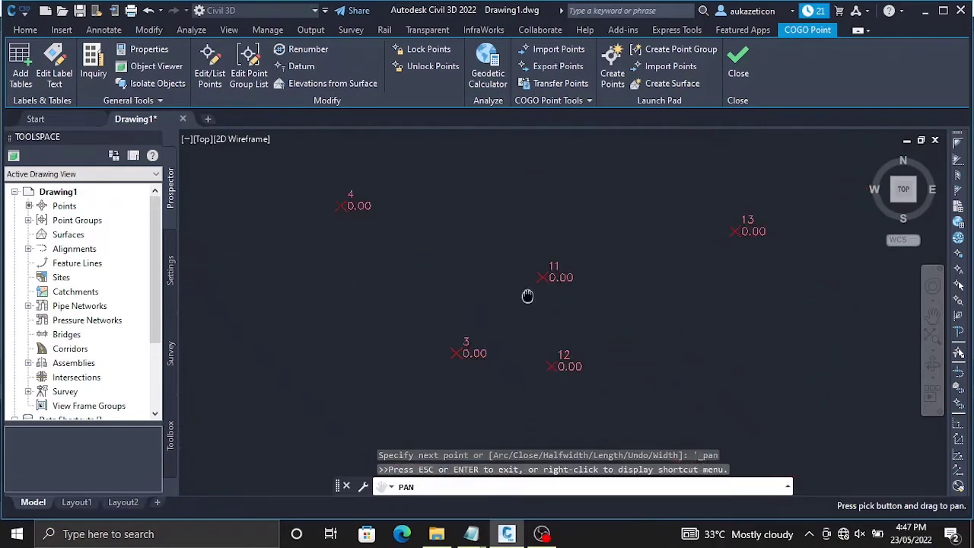
pyautogui.rightClick(527, 296)
pyautogui.click(546, 293)
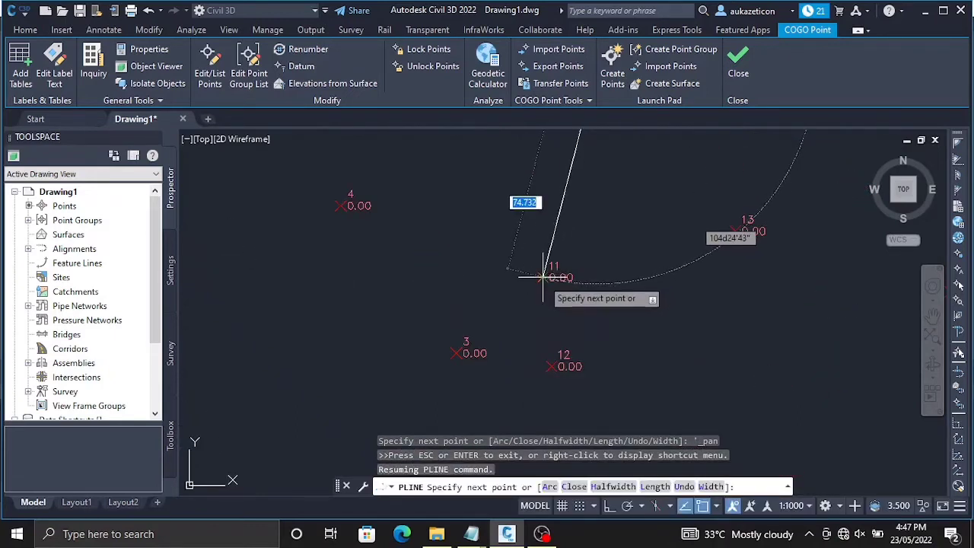
pyautogui.scroll(-3, 542, 277)
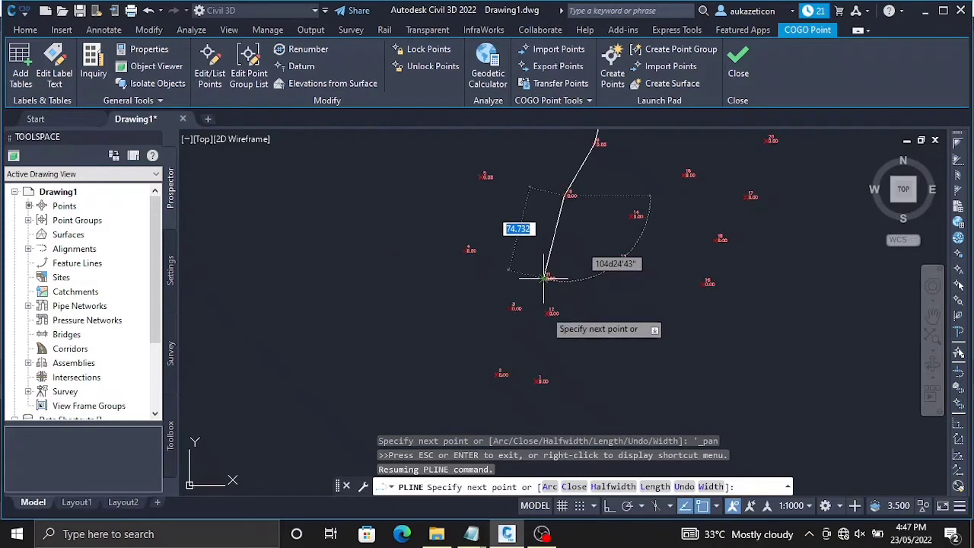
pyautogui.scroll(2, 544, 278)
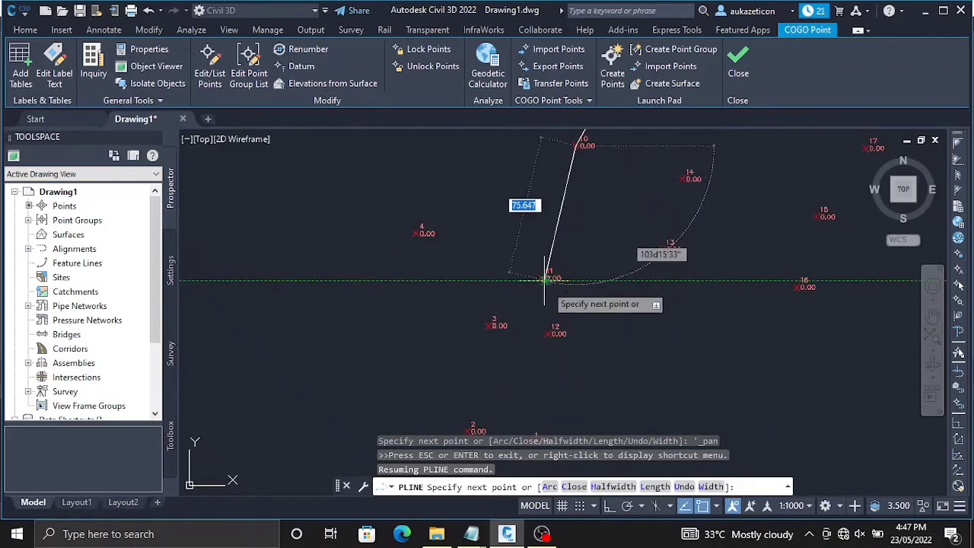
pyautogui.scroll(2, 545, 280)
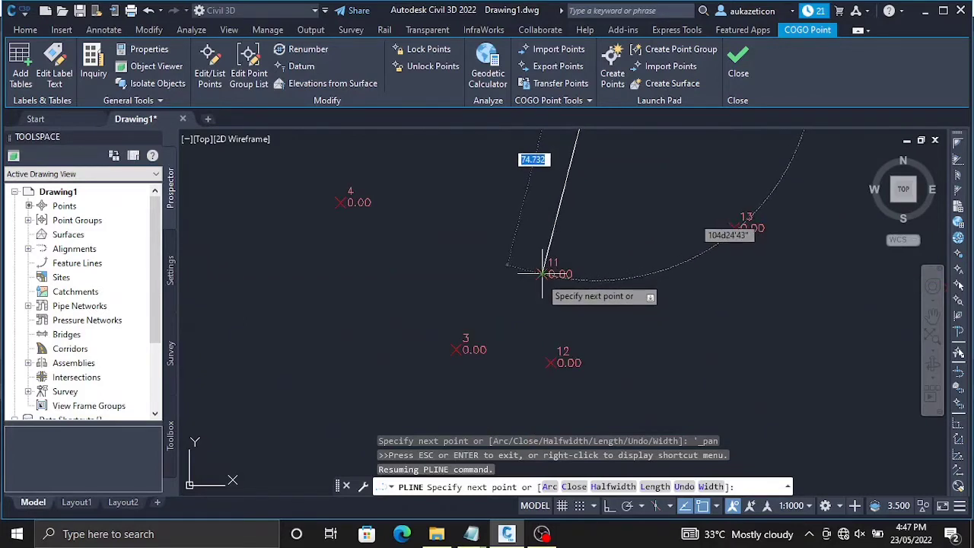
pyautogui.click(542, 273)
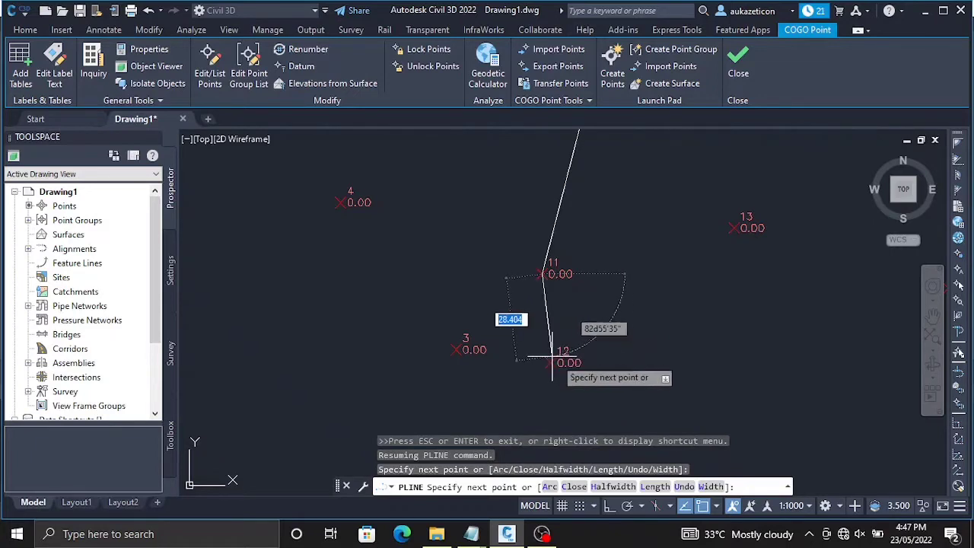
pyautogui.click(558, 363)
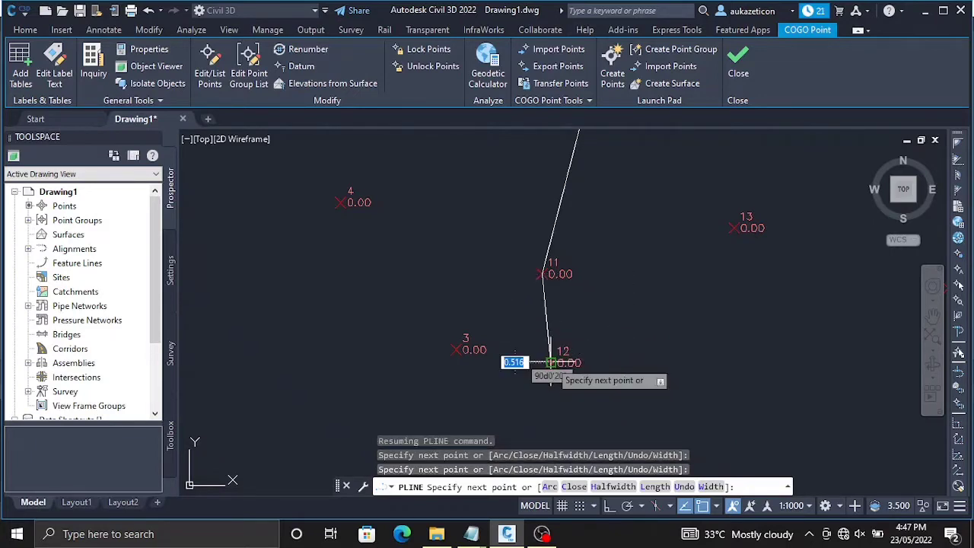
pyautogui.scroll(-2, 548, 386)
pyautogui.scroll(-2, 551, 393)
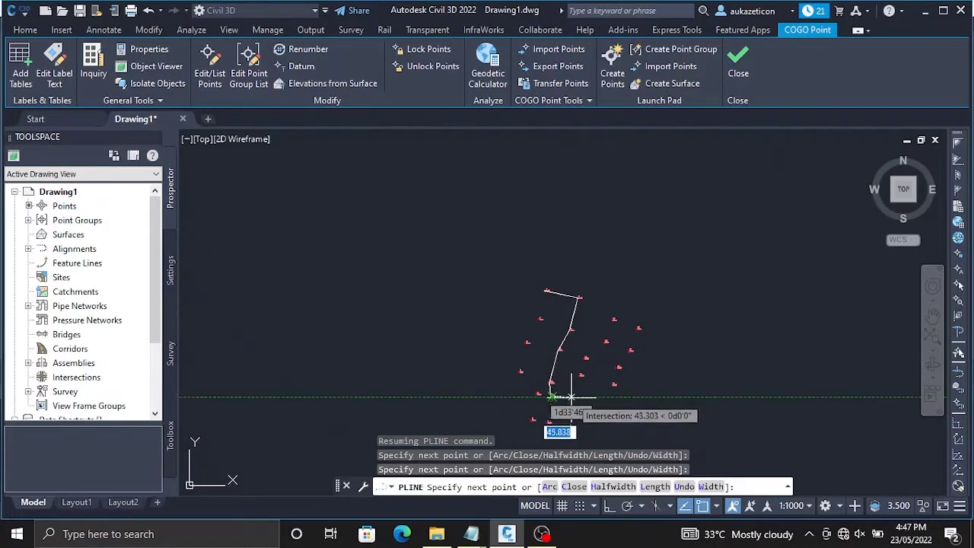
# Continue the polyline from point 12 through point 1 to point 2.
pyautogui.rightClick(569, 396)
pyautogui.click(603, 372)
pyautogui.moveTo(561, 397); pyautogui.dragTo(569, 297)
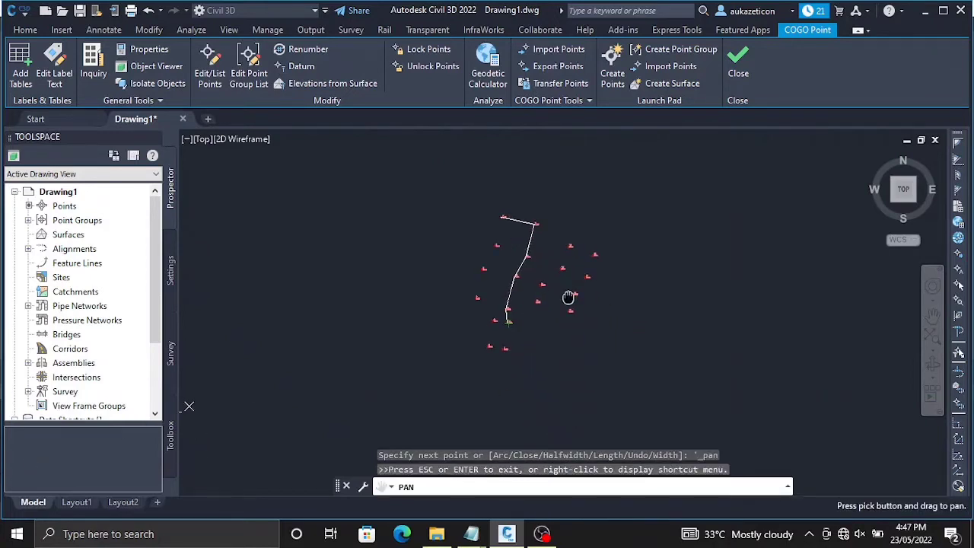
pyautogui.rightClick(568, 297)
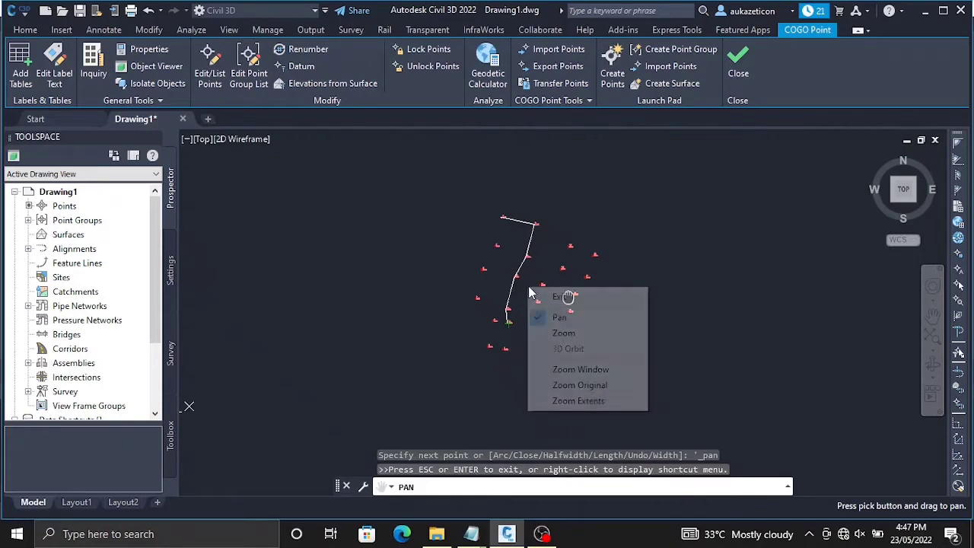
pyautogui.click(568, 298)
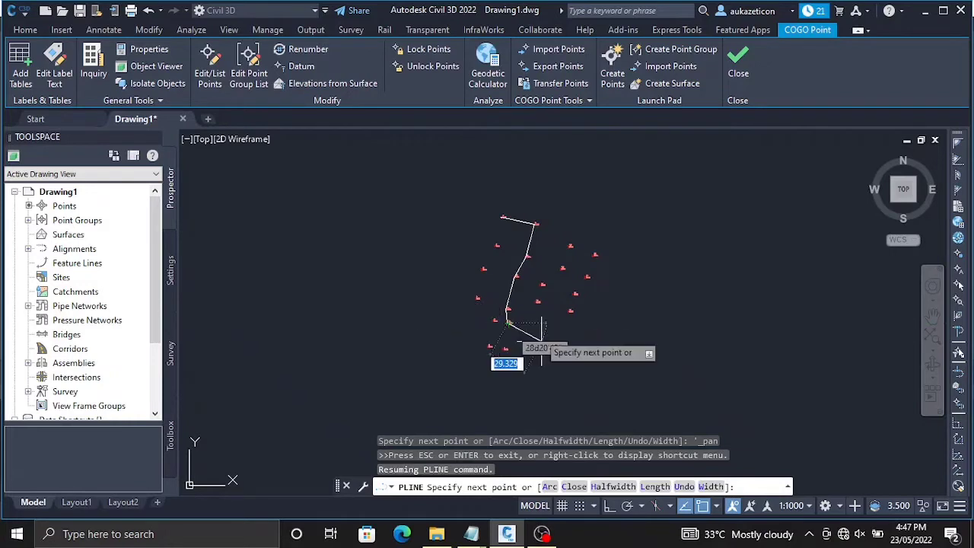
pyautogui.scroll(4, 494, 338)
pyautogui.scroll(2, 489, 305)
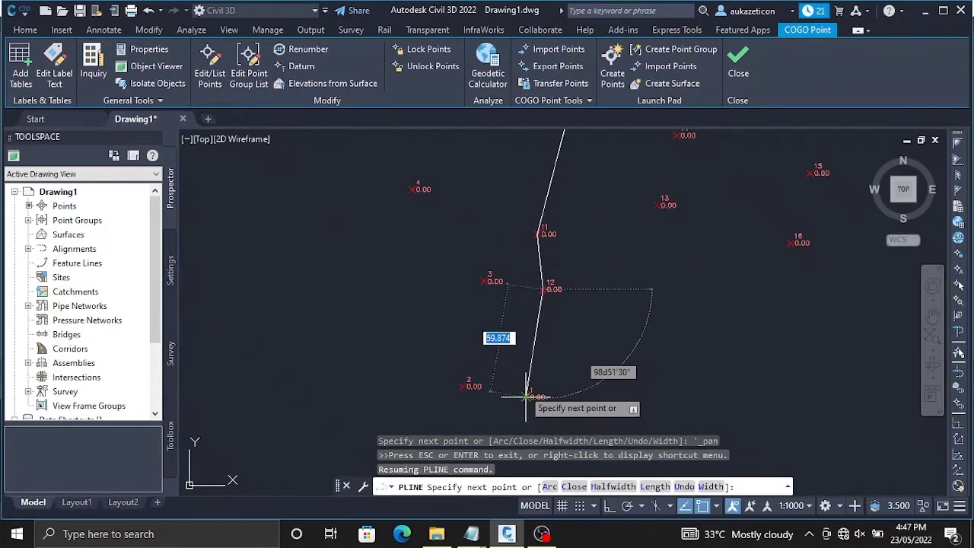
pyautogui.scroll(2, 524, 394)
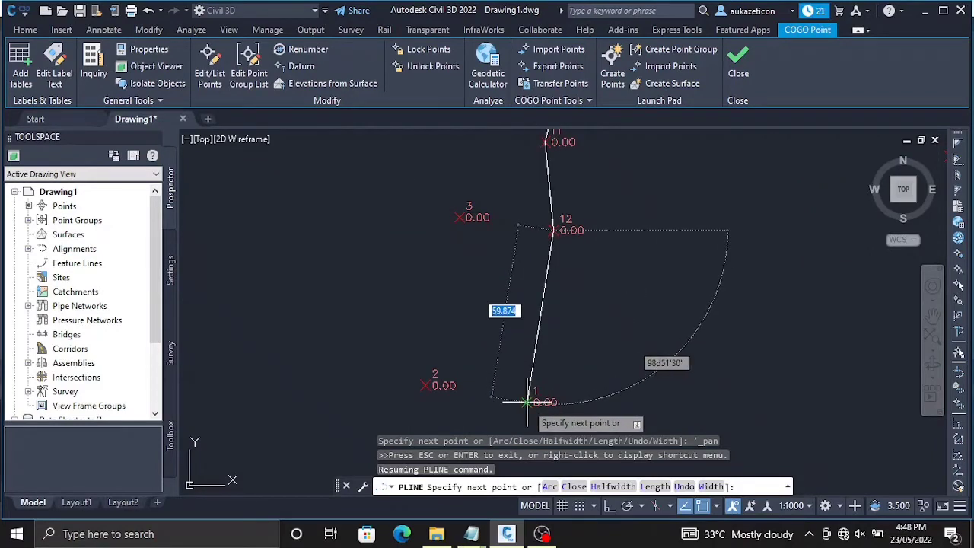
pyautogui.click(526, 401)
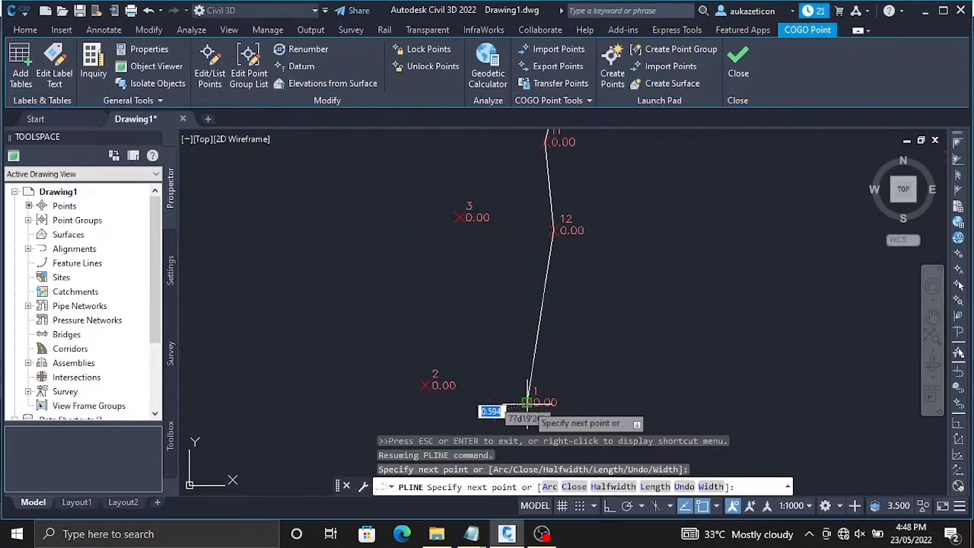
pyautogui.click(424, 384)
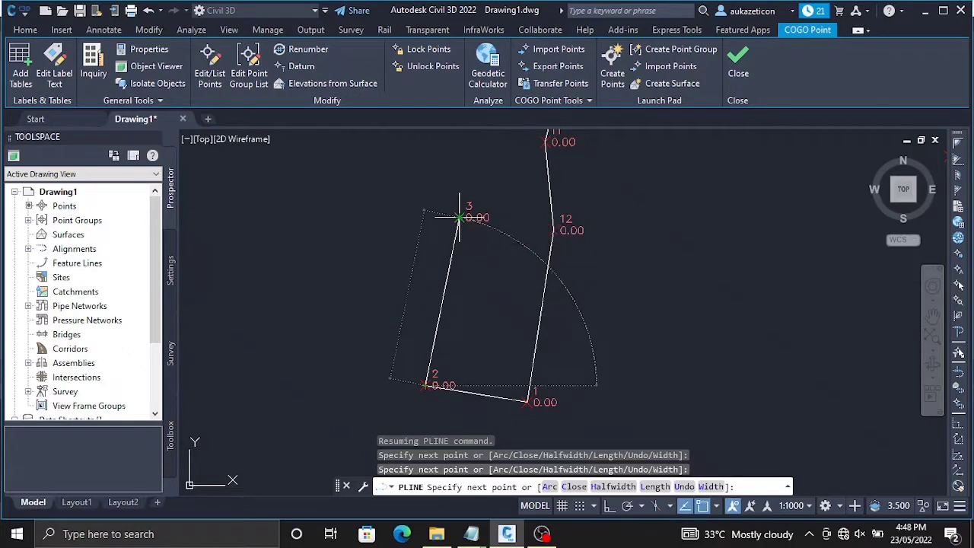
# Continue the polyline from point 2 through point 3 to point 4.
pyautogui.click(459, 217)
pyautogui.scroll(-2, 460, 217)
pyautogui.scroll(-3, 459, 216)
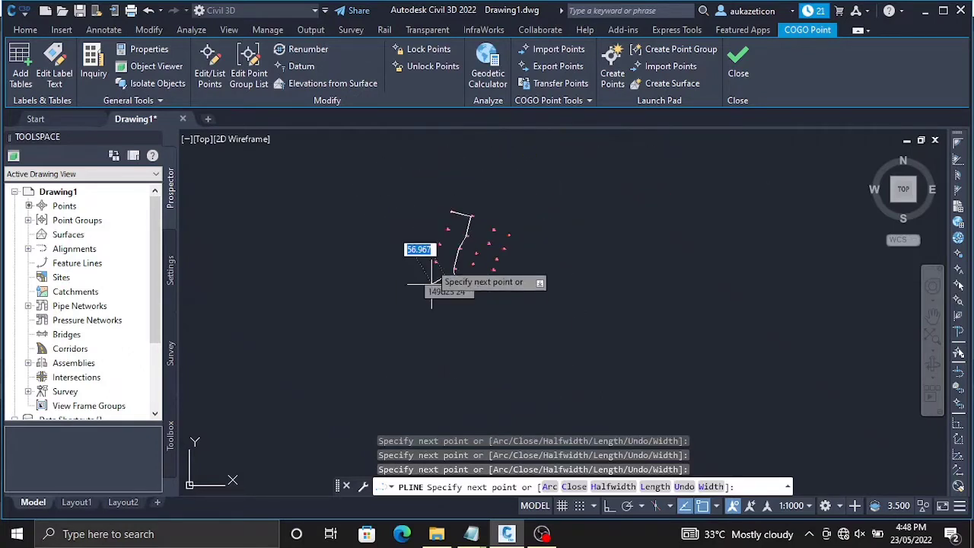
pyautogui.scroll(2, 432, 194)
pyautogui.scroll(2, 438, 384)
pyautogui.scroll(2, 441, 373)
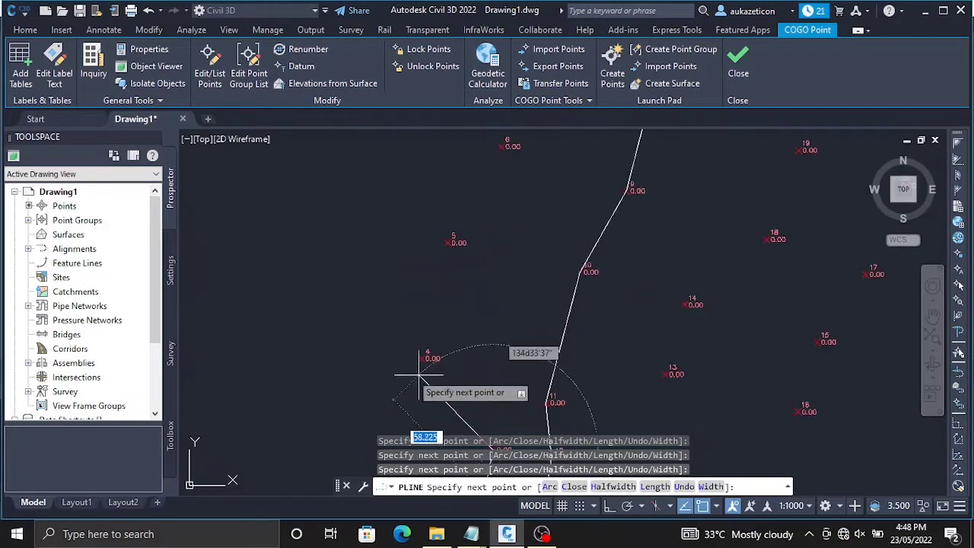
pyautogui.scroll(2, 428, 369)
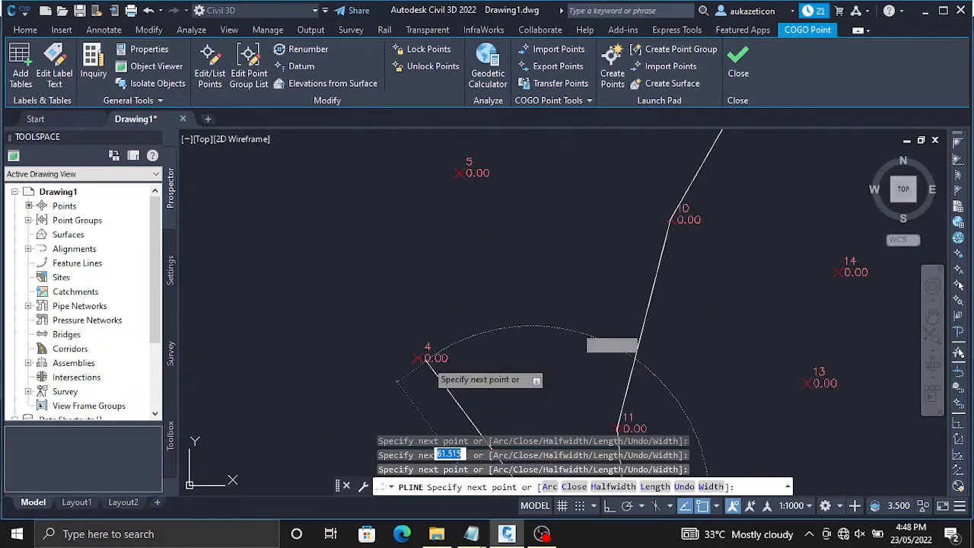
pyautogui.click(417, 357)
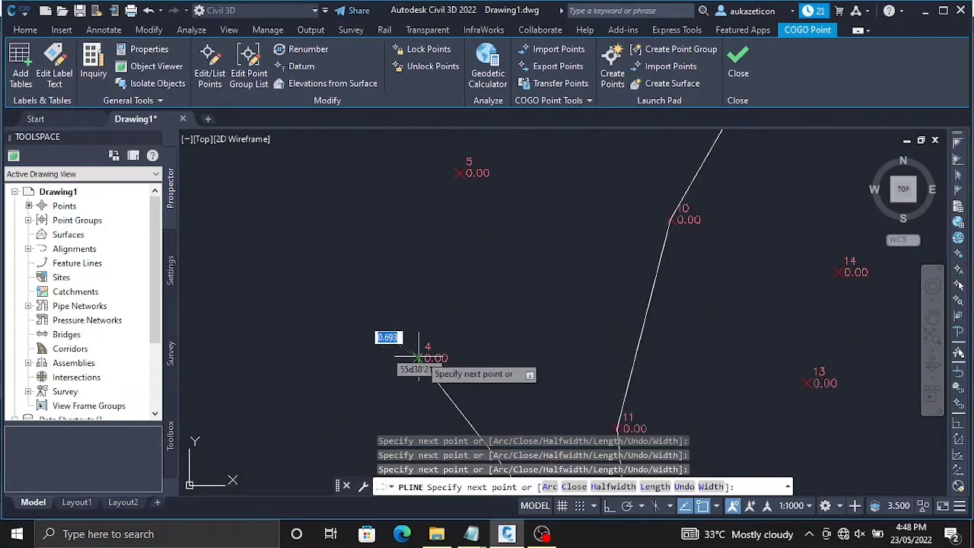
# Continue the polyline from point 4 through point 5 to point 6.
pyautogui.scroll(-4, 426, 266)
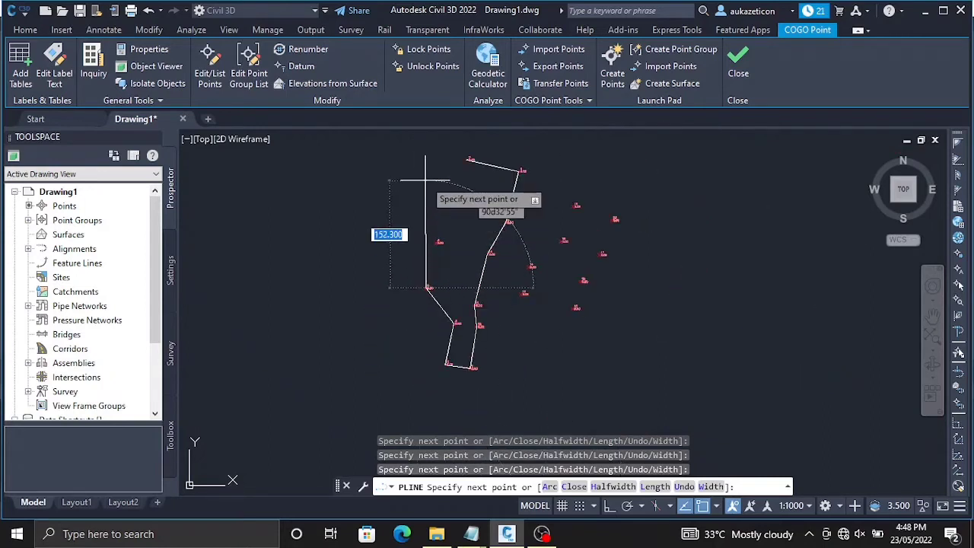
pyautogui.scroll(6, 426, 297)
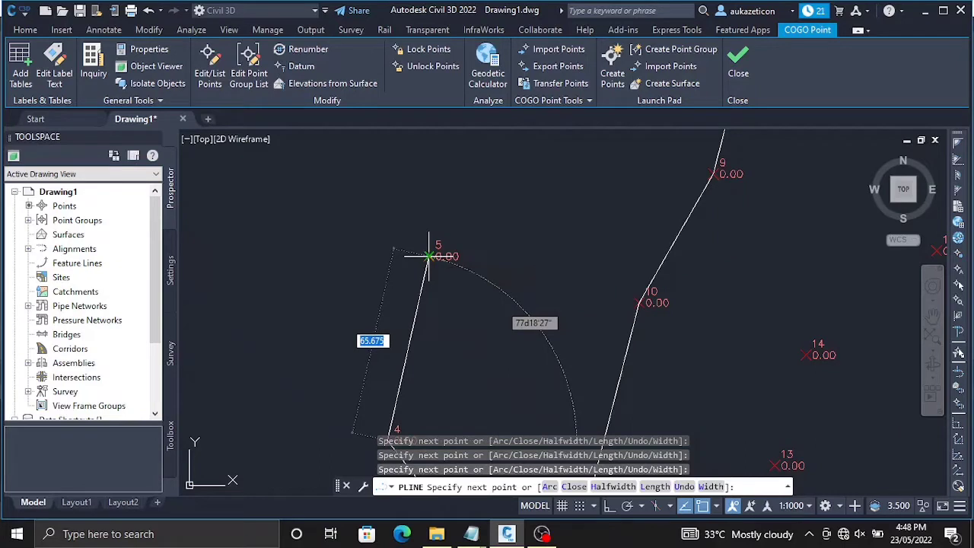
pyautogui.click(428, 256)
pyautogui.scroll(-5, 397, 232)
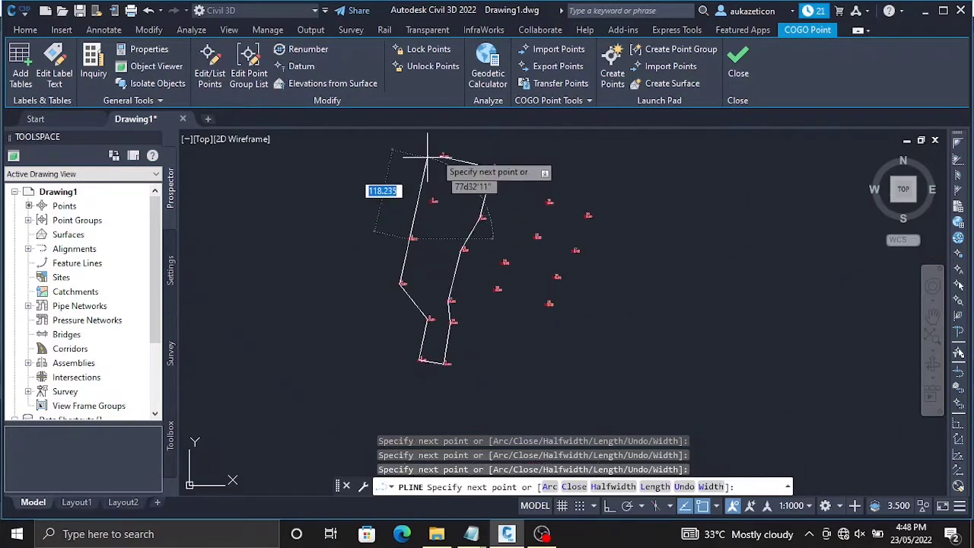
pyautogui.scroll(5, 423, 156)
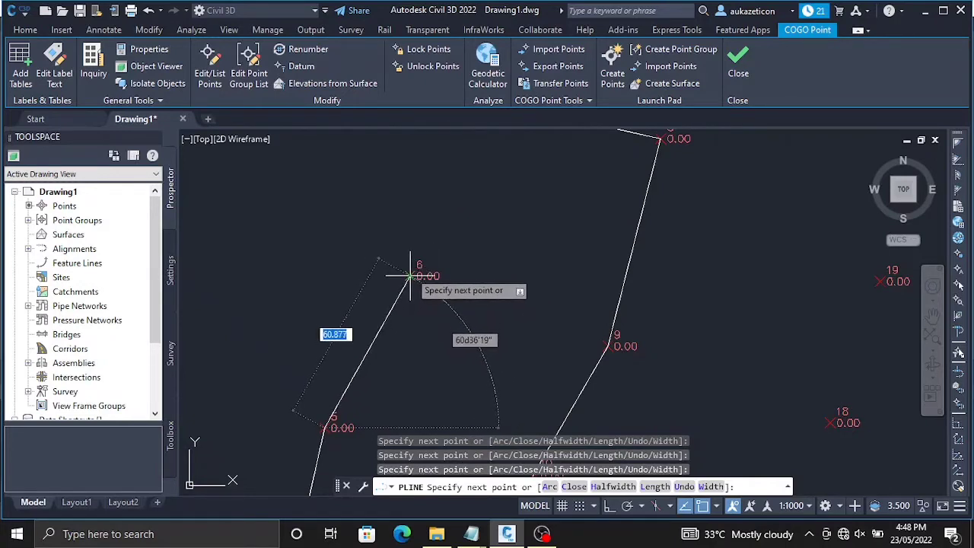
pyautogui.click(410, 275)
# Bring the polyline from point 6 back to its start at point 7 and end it.
pyautogui.scroll(-5, 410, 276)
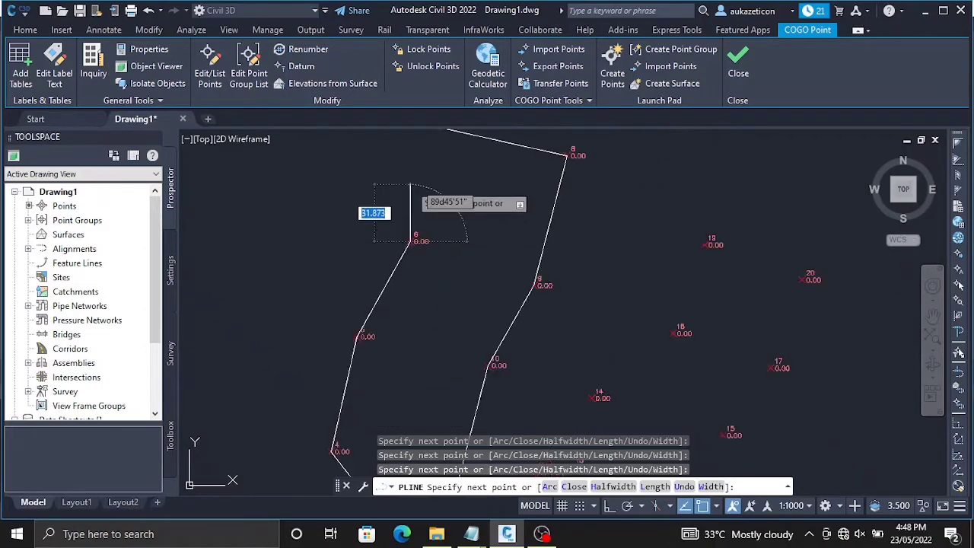
pyautogui.scroll(5, 423, 145)
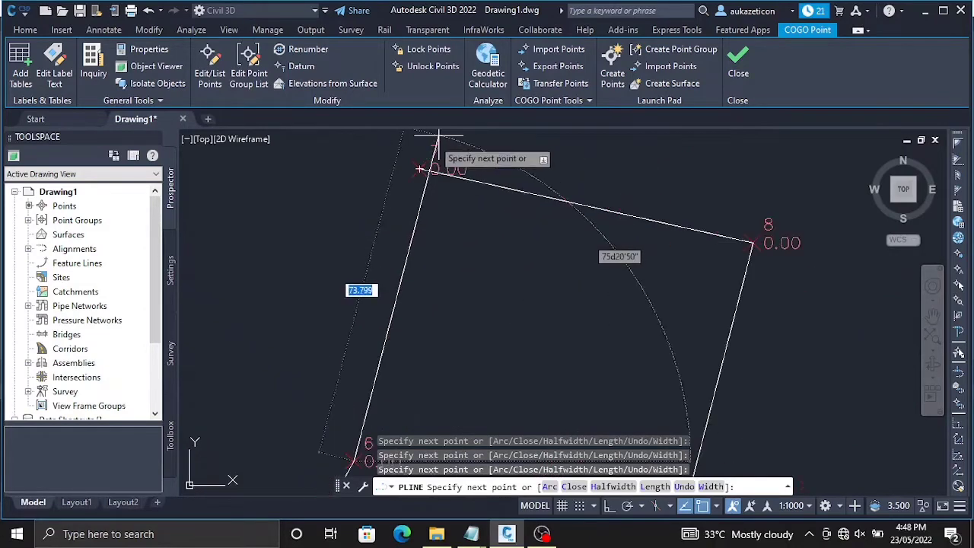
pyautogui.click(419, 168)
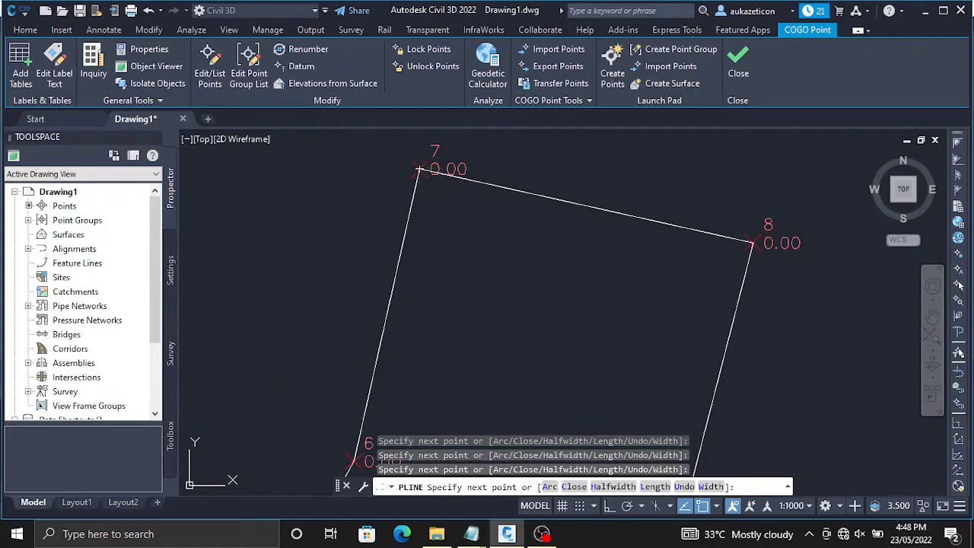
pyautogui.scroll(-4, 437, 257)
pyautogui.press('Escape')
pyautogui.scroll(-3, 511, 406)
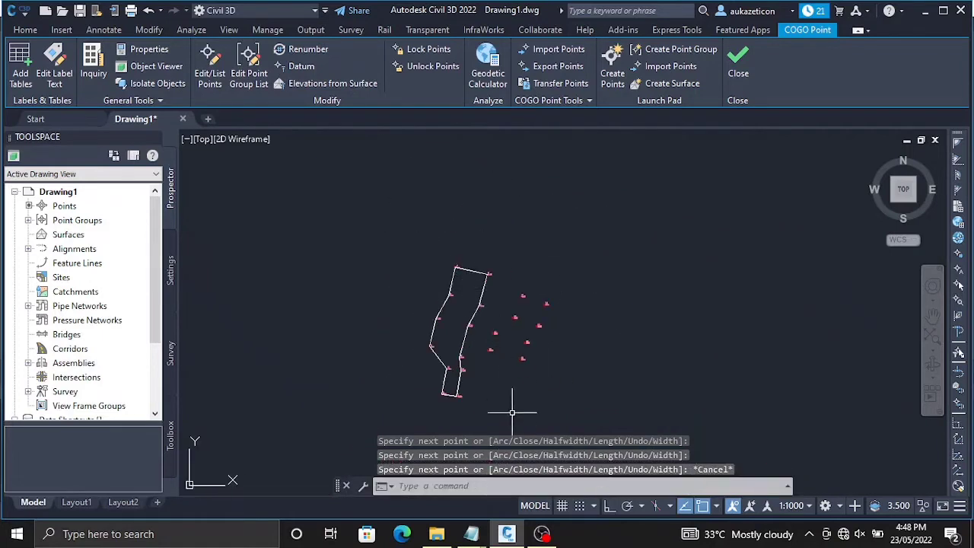
# Start a new polyline at point 16 and draw its first segment to point 13.
pyautogui.rightClick(511, 411)
pyautogui.click(521, 319)
pyautogui.moveTo(521, 320); pyautogui.dragTo(477, 243)
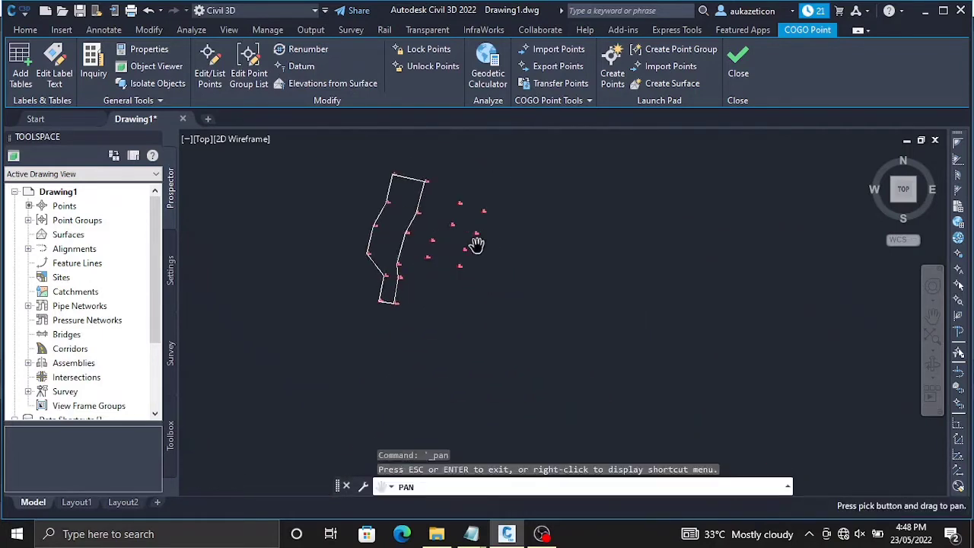
pyautogui.scroll(5, 476, 244)
pyautogui.moveTo(394, 235); pyautogui.dragTo(563, 282)
pyautogui.rightClick(563, 283)
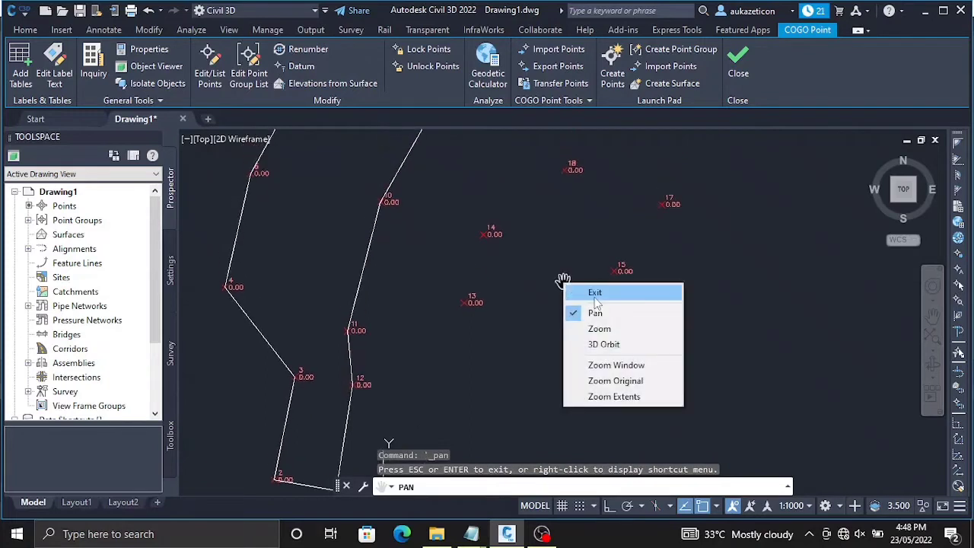
pyautogui.click(594, 292)
pyautogui.write('pl')
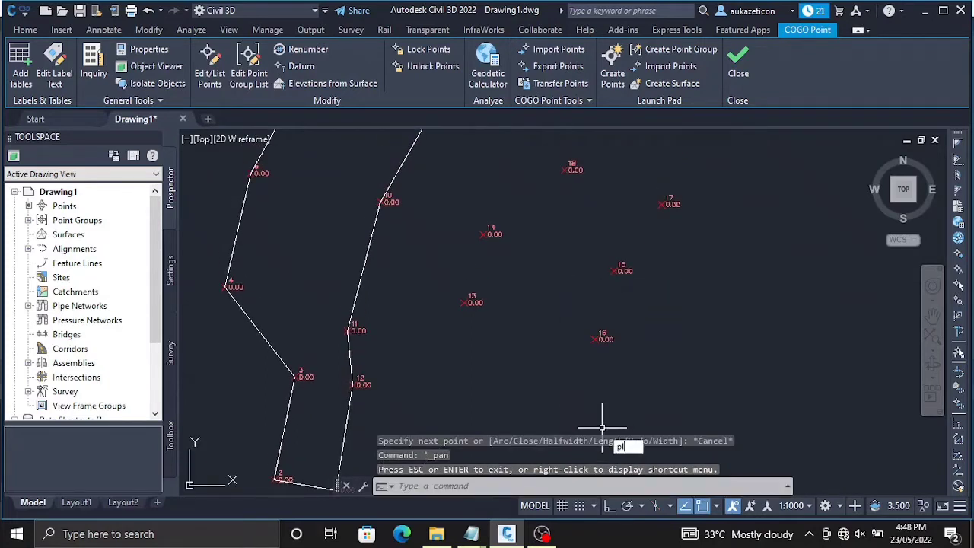
pyautogui.press('Return')
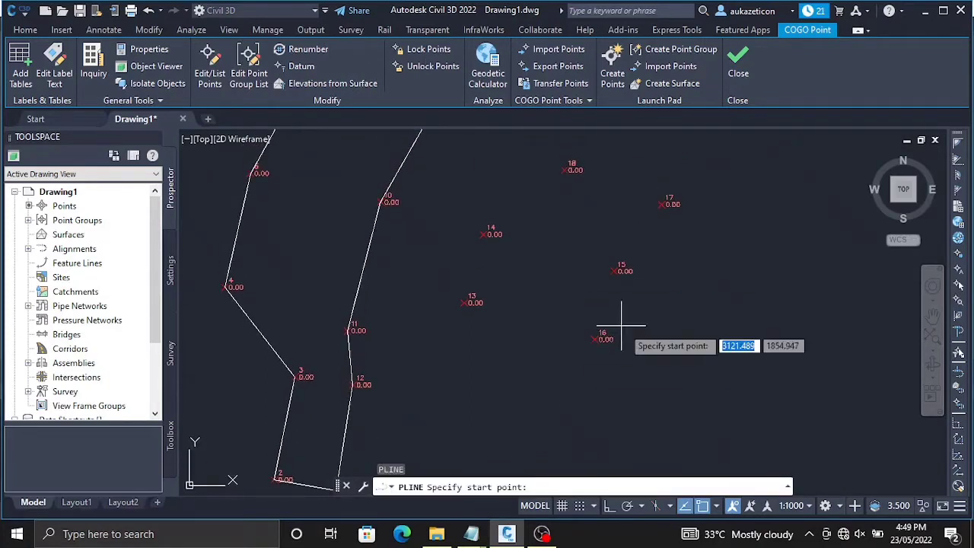
pyautogui.scroll(2, 593, 340)
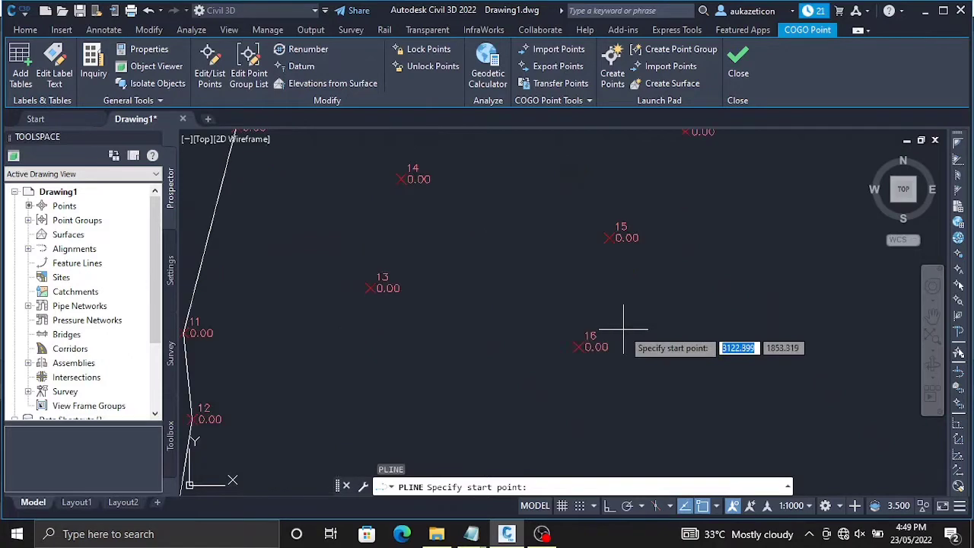
pyautogui.click(578, 347)
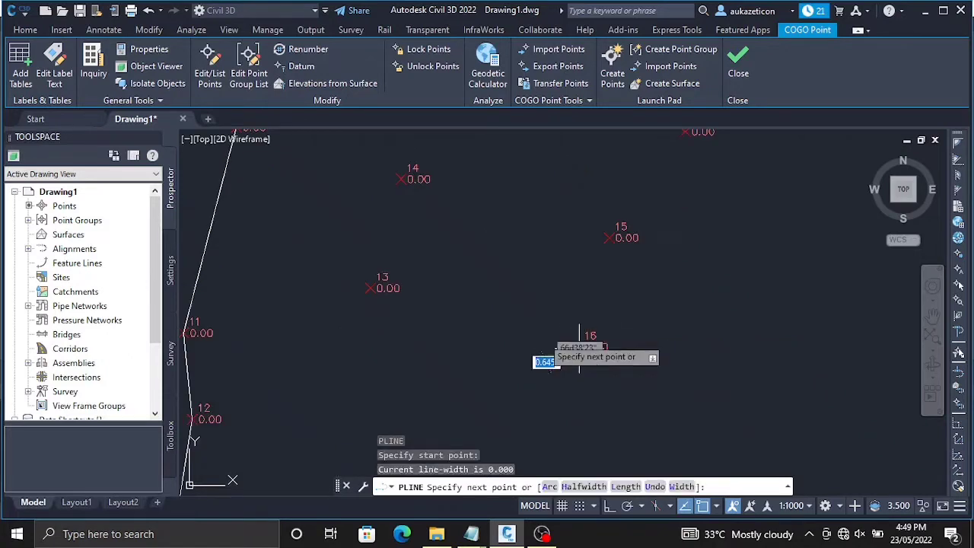
pyautogui.click(371, 287)
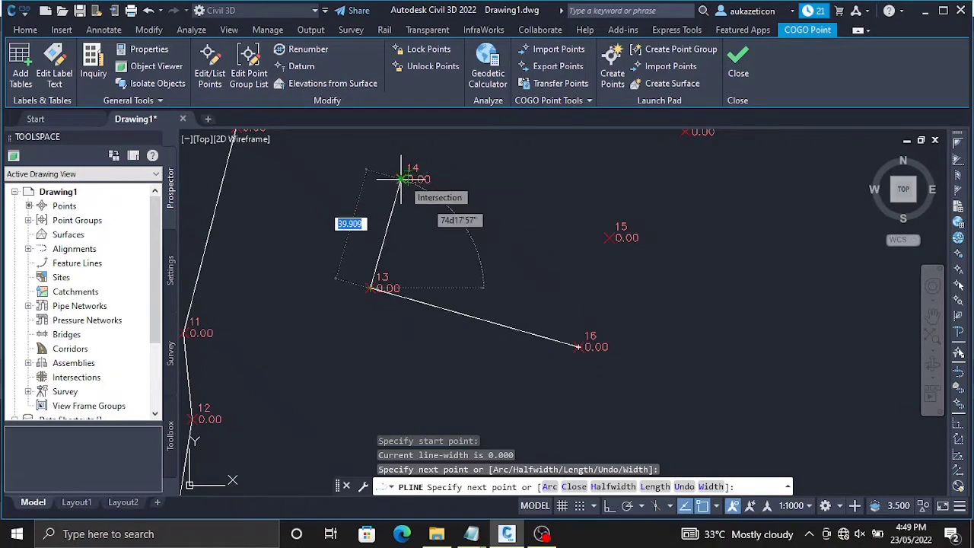
# Continue the polyline from point 13 through points 14 and 15 back to point 16 and end it.
pyautogui.click(401, 179)
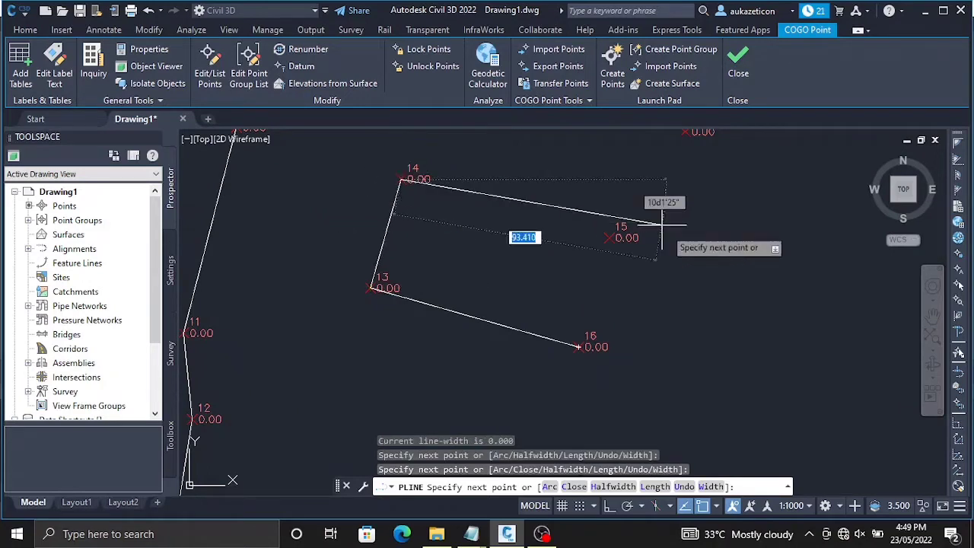
pyautogui.click(608, 237)
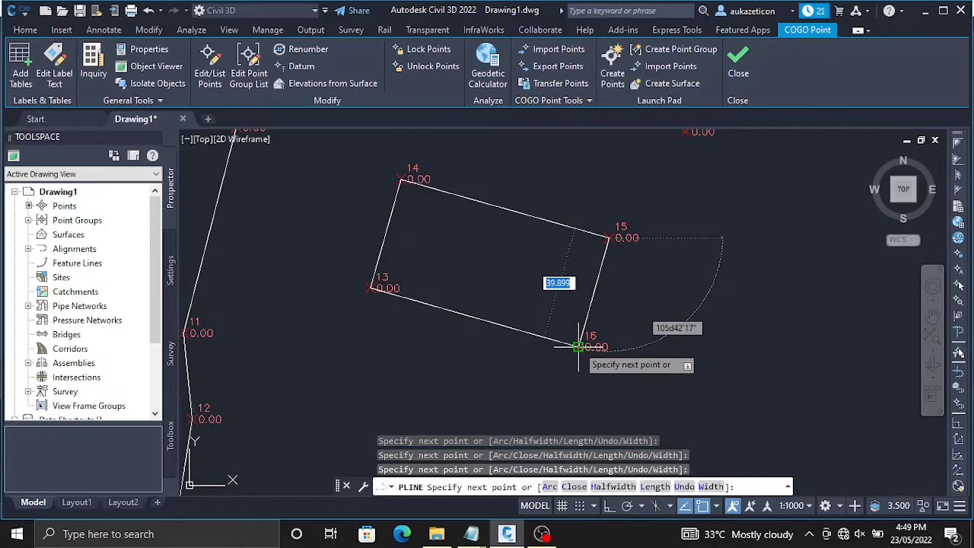
pyautogui.click(578, 347)
pyautogui.press('Escape')
# Start a new polyline at point 19 and draw its first segment to point 18.
pyautogui.scroll(-5, 704, 205)
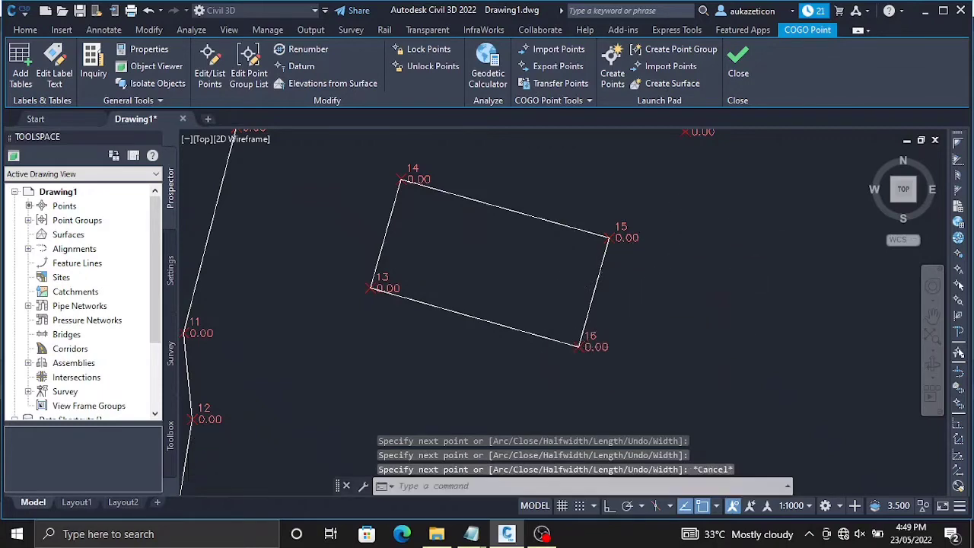
pyautogui.scroll(2, 706, 182)
pyautogui.scroll(2, 797, 281)
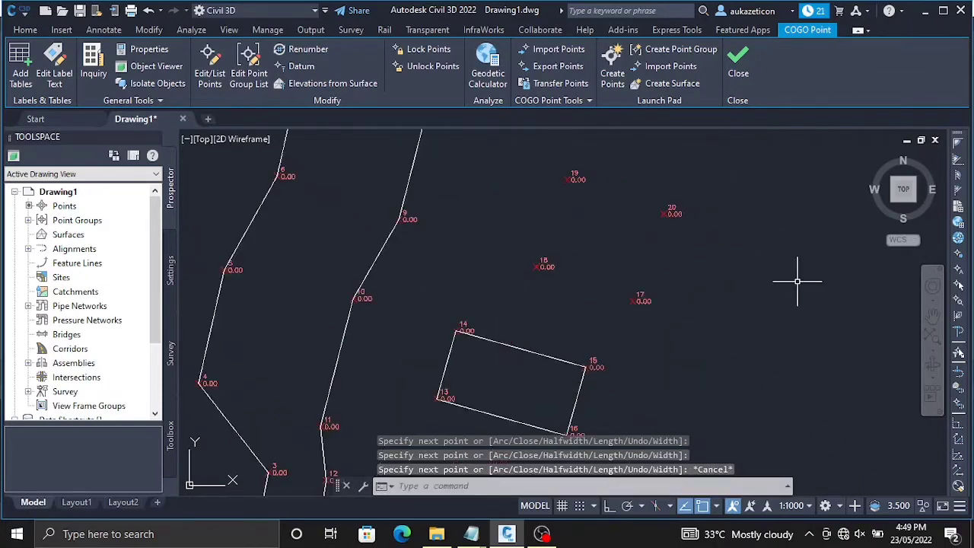
pyautogui.write('pl')
pyautogui.press('Return')
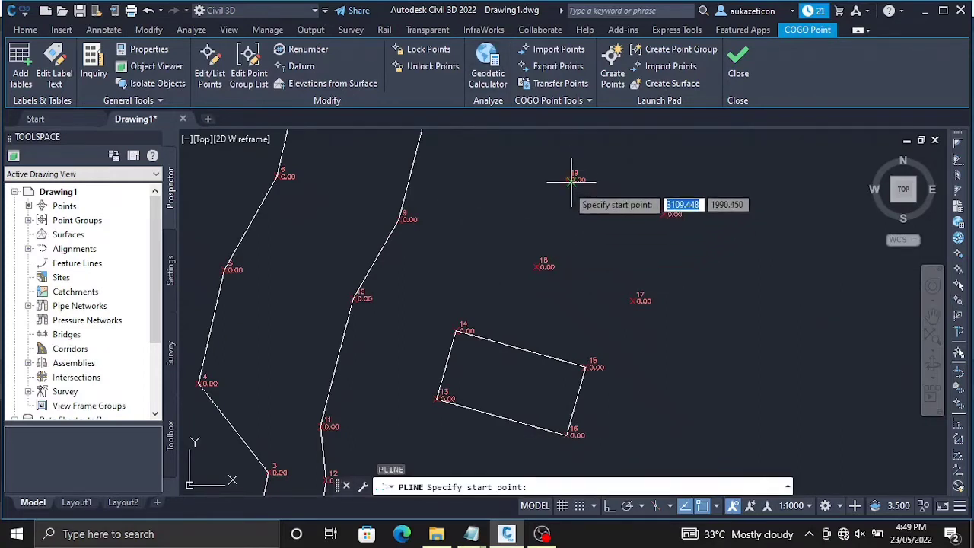
pyautogui.scroll(2, 569, 181)
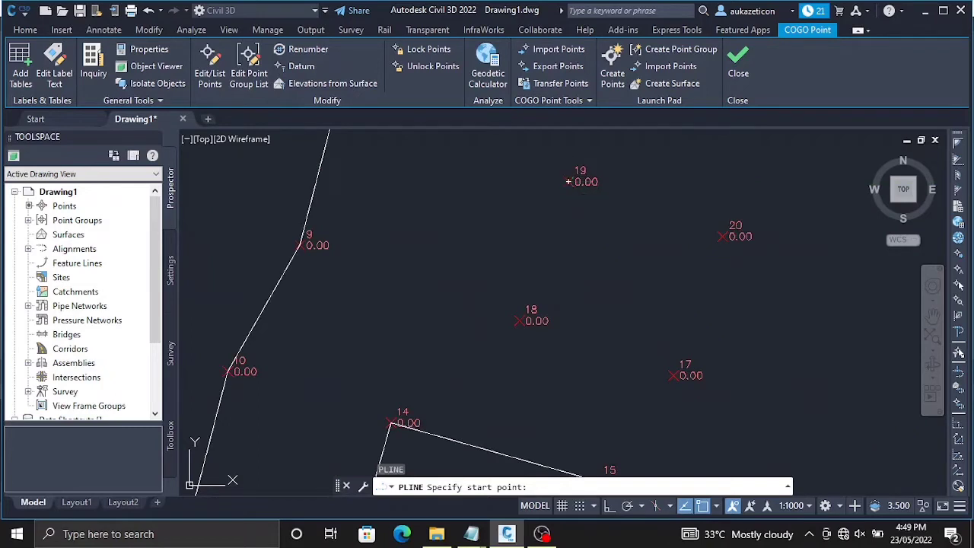
pyautogui.click(568, 181)
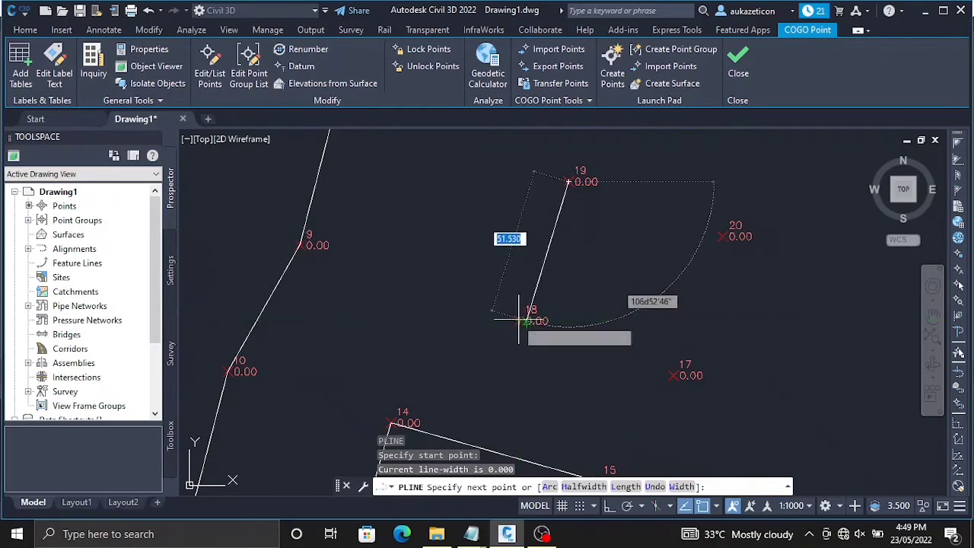
pyautogui.scroll(2, 508, 320)
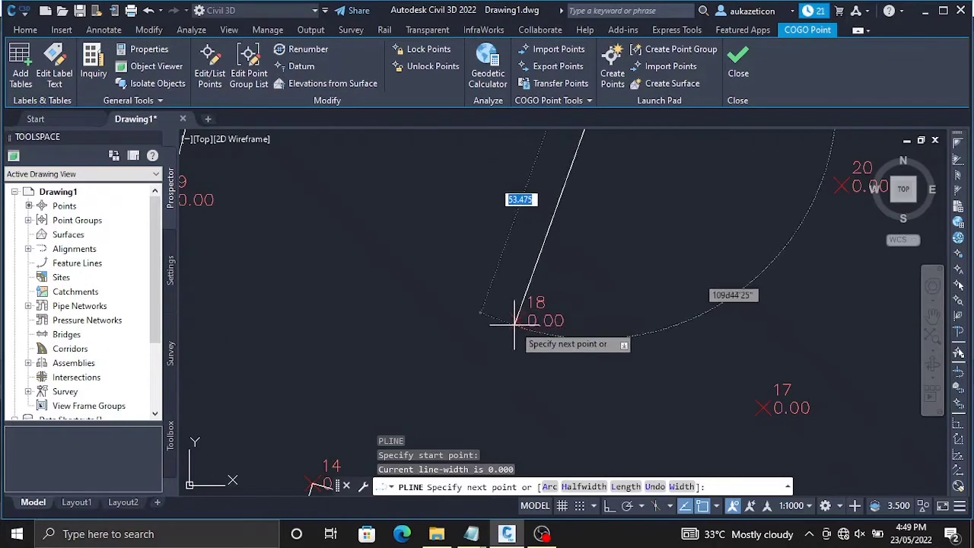
pyautogui.scroll(-2, 516, 321)
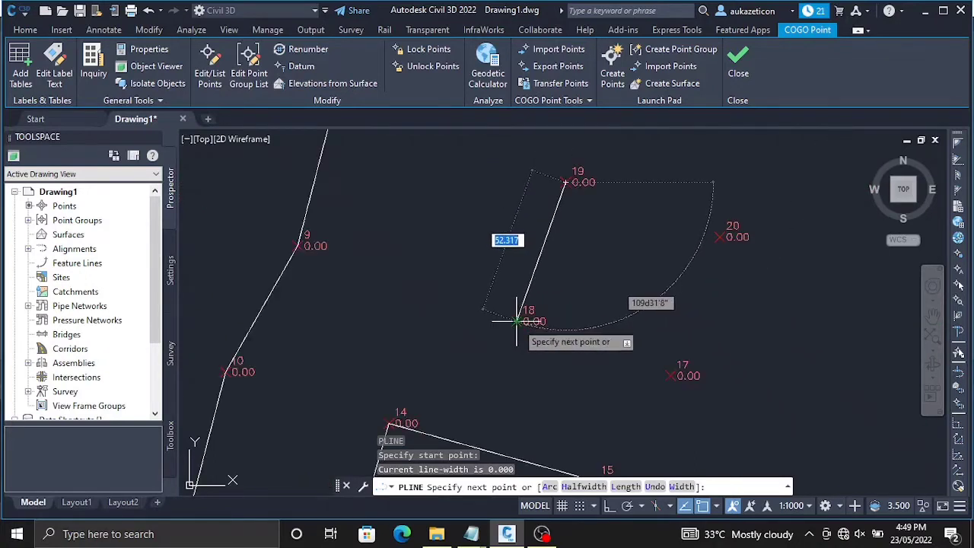
pyautogui.click(516, 322)
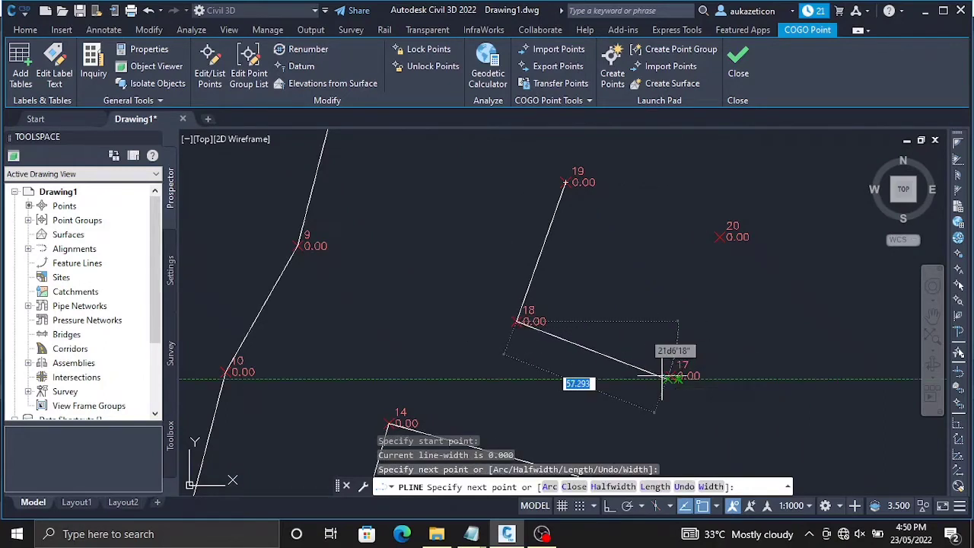
# Continue the polyline from point 18 through points 17 and 20 back to point 19 and end it.
pyautogui.scroll(2, 666, 376)
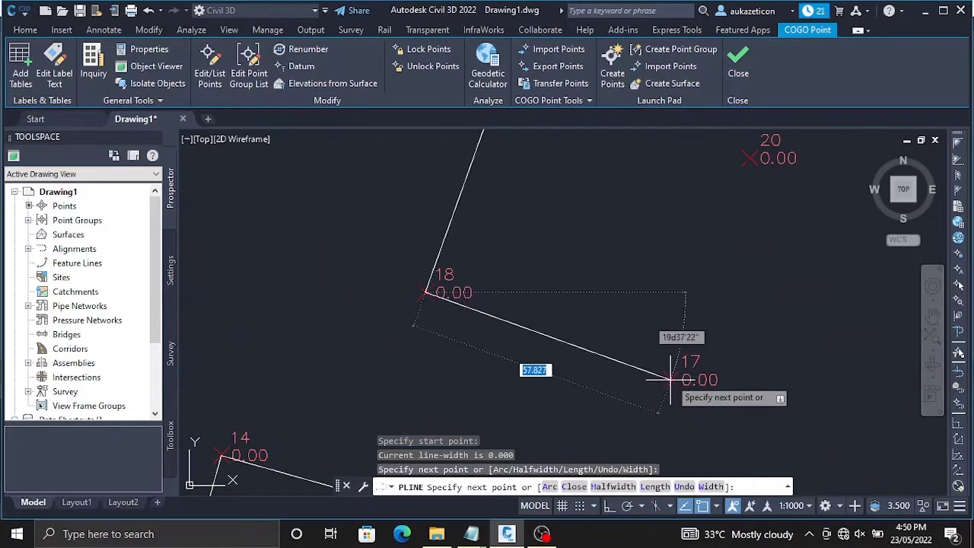
pyautogui.scroll(-2, 670, 376)
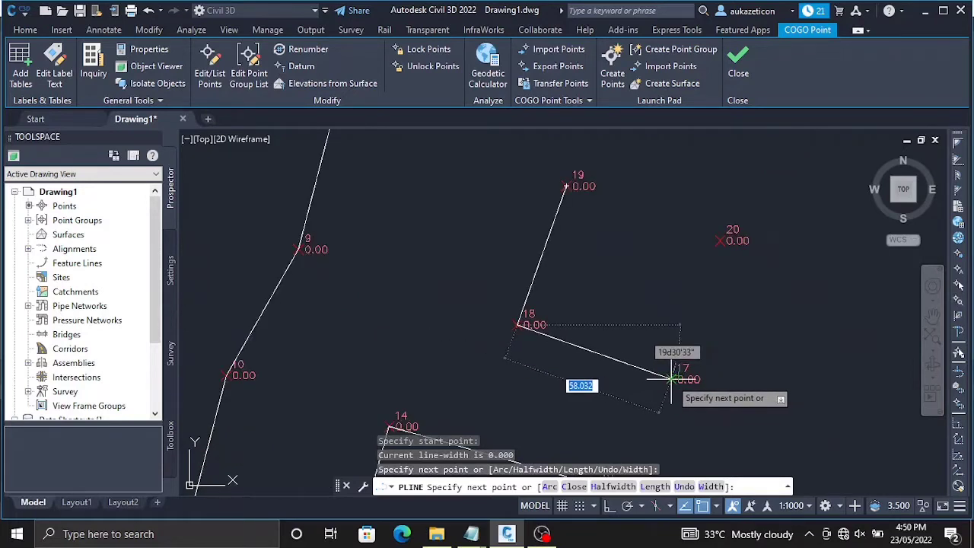
pyautogui.click(670, 376)
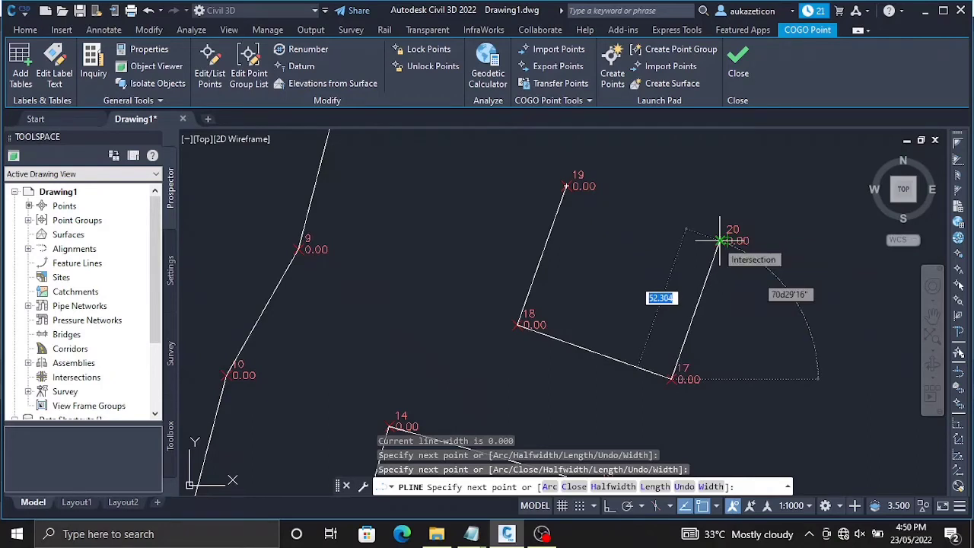
pyautogui.click(721, 240)
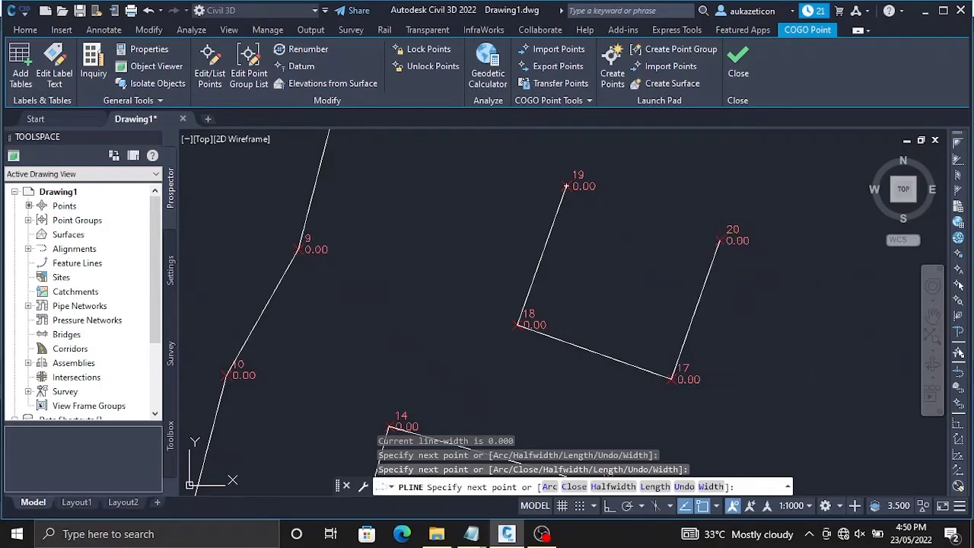
pyautogui.click(566, 186)
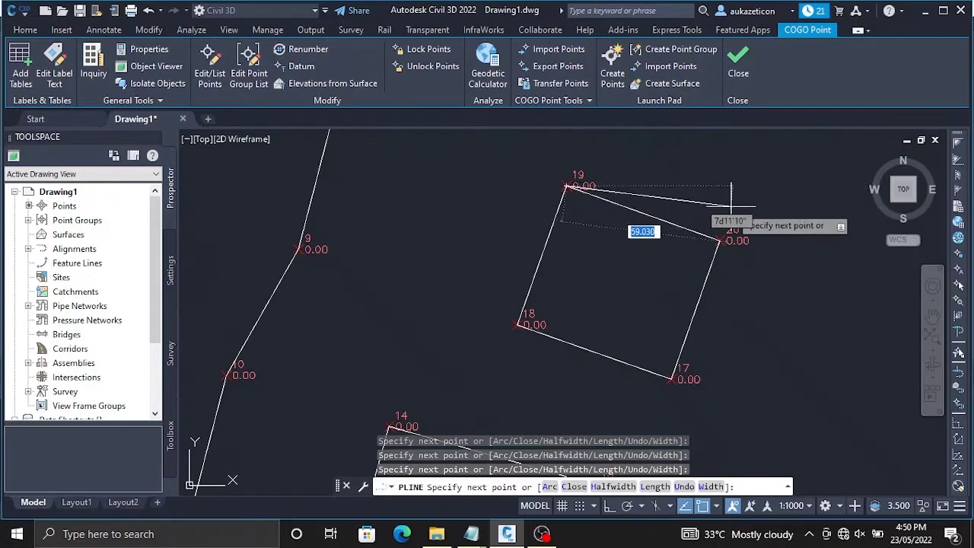
pyautogui.press('Escape')
# Examine the outlined lot and both buildings together with the empty area south of points 1 and 2.
pyautogui.scroll(-4, 738, 202)
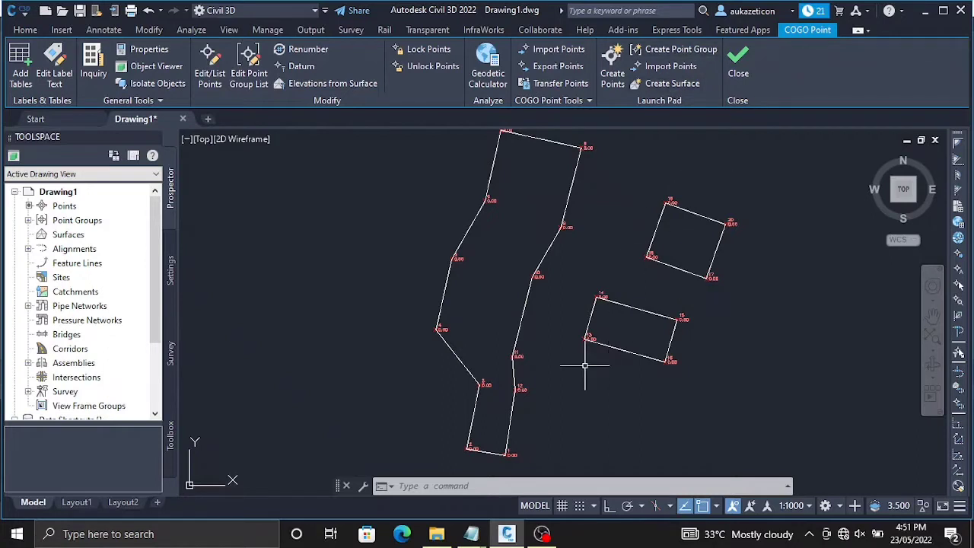
pyautogui.scroll(4, 583, 431)
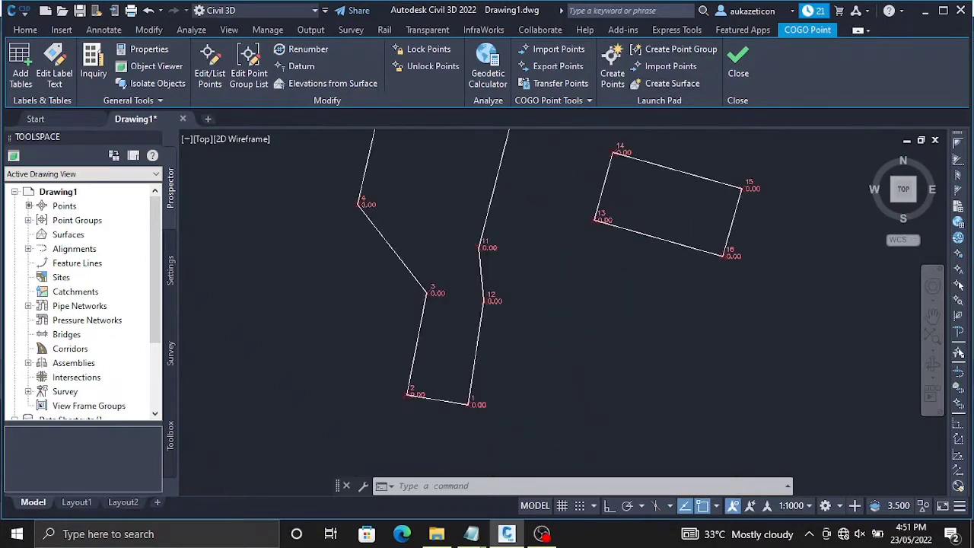
pyautogui.scroll(-2, 575, 431)
pyautogui.rightClick(575, 431)
pyautogui.click(609, 336)
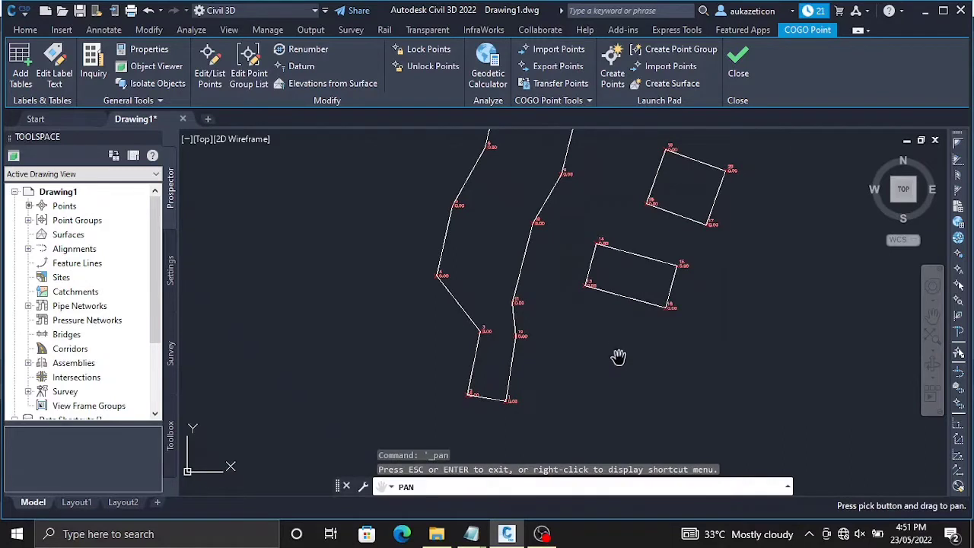
pyautogui.moveTo(617, 356); pyautogui.dragTo(586, 289)
pyautogui.rightClick(588, 291)
pyautogui.click(609, 304)
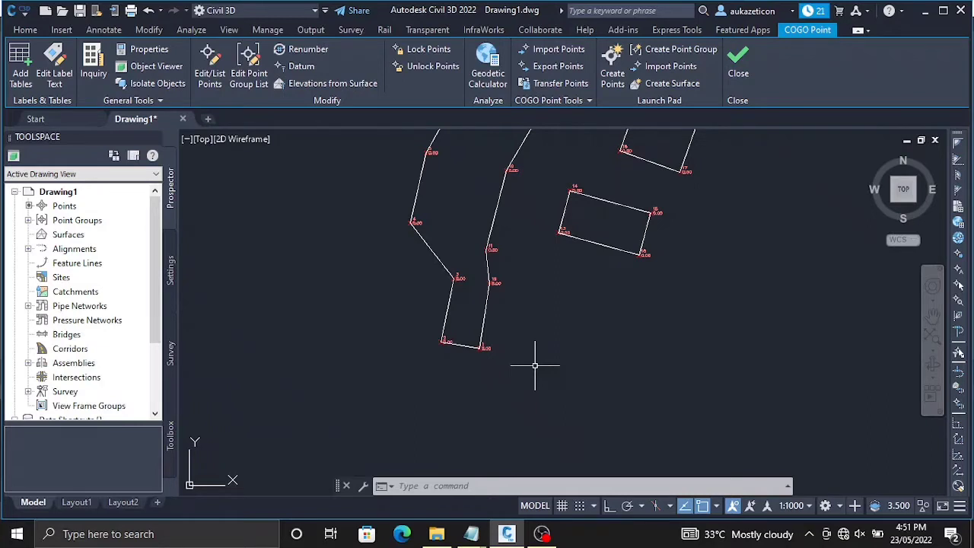
pyautogui.middleClick(535, 365)
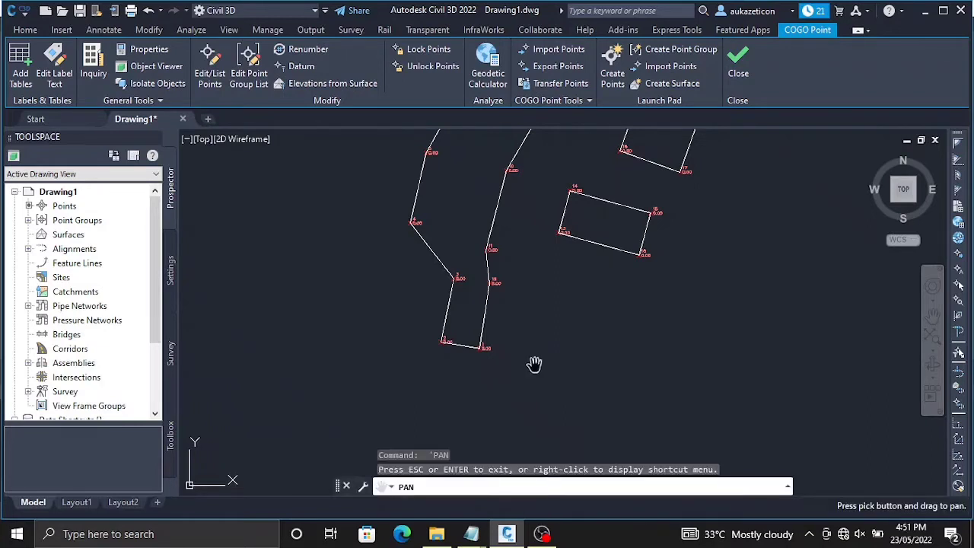
pyautogui.press('Escape')
# Start a circle and place its centre at X 2963.736, Y 1663.863.
pyautogui.write('cir')
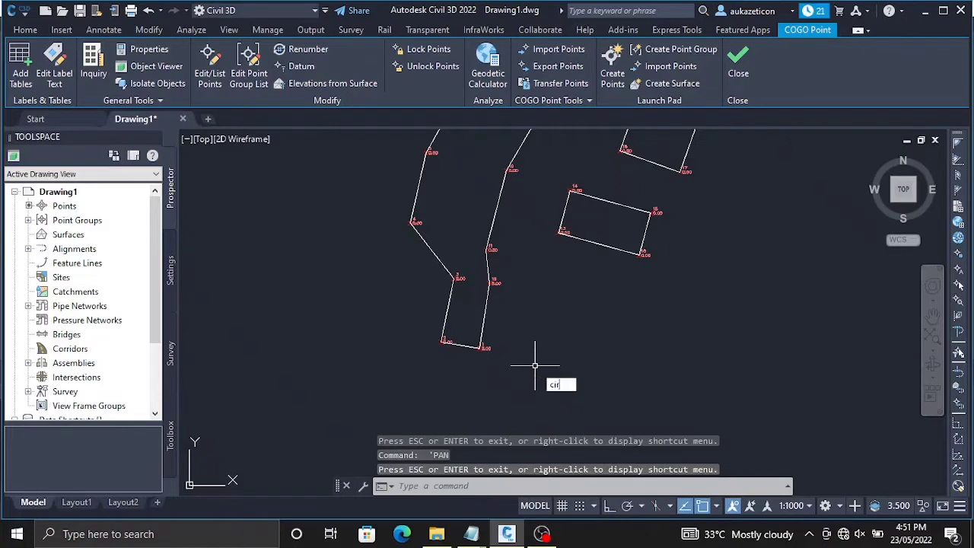
pyautogui.press('Return')
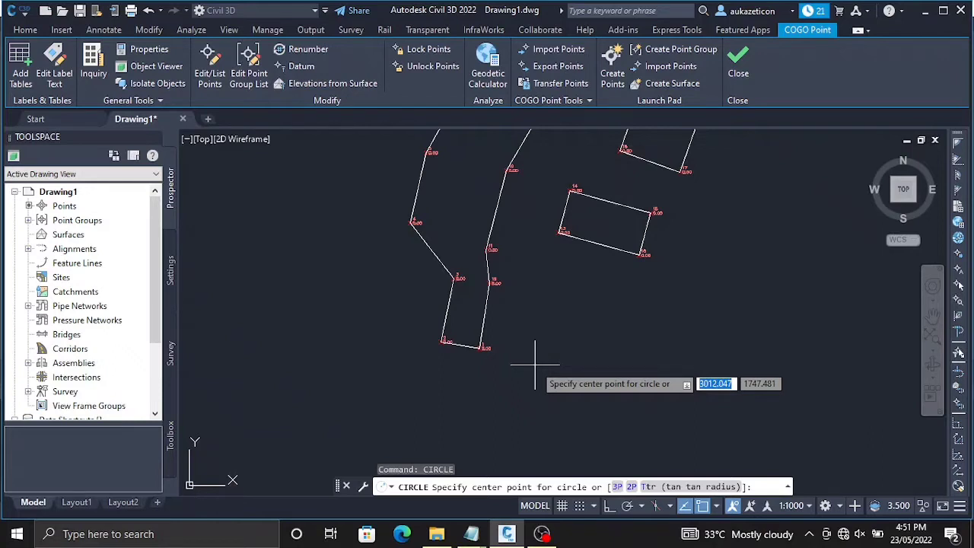
pyautogui.write('29')
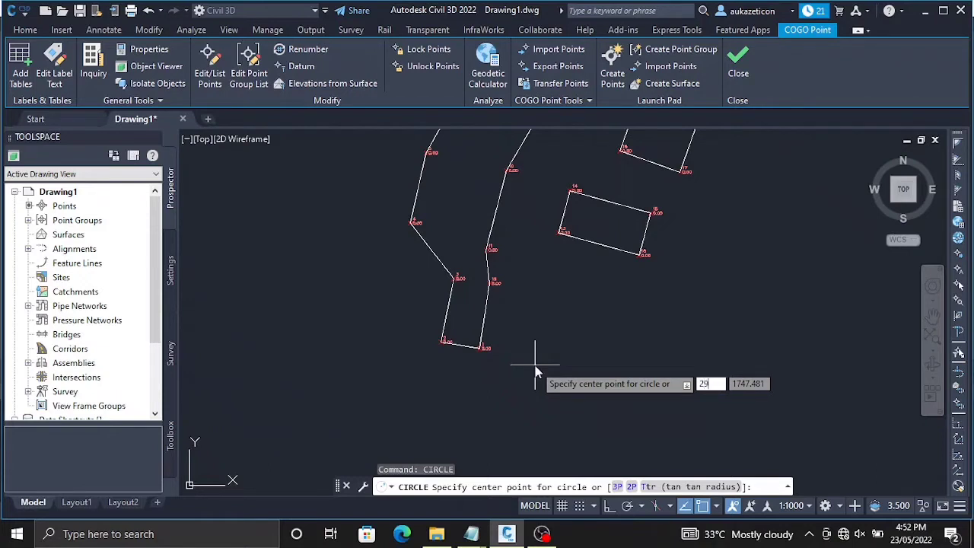
pyautogui.write('63.736')
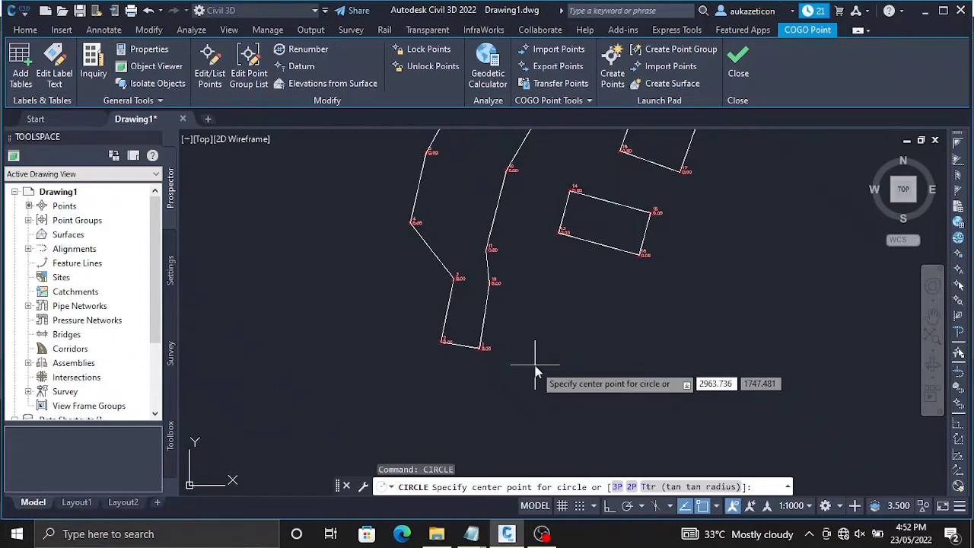
pyautogui.press('Tab')
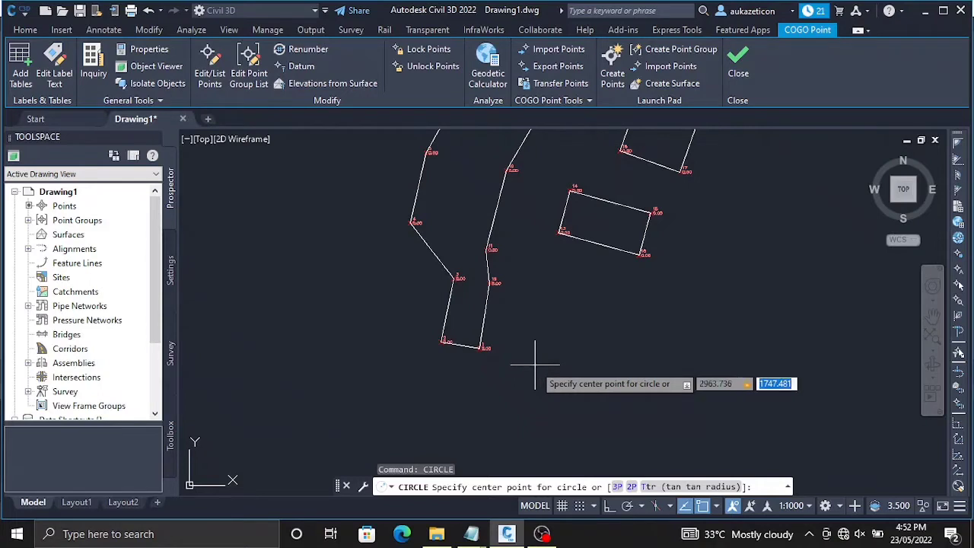
pyautogui.write('16')
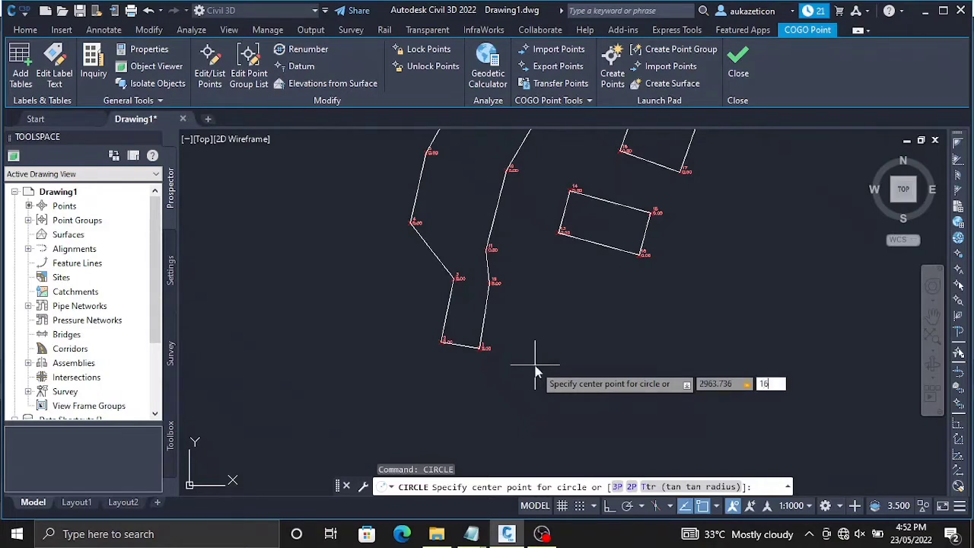
pyautogui.write('63.836')
pyautogui.press('BackSpace')
pyautogui.press('BackSpace')
pyautogui.write('63')
pyautogui.press('Return')
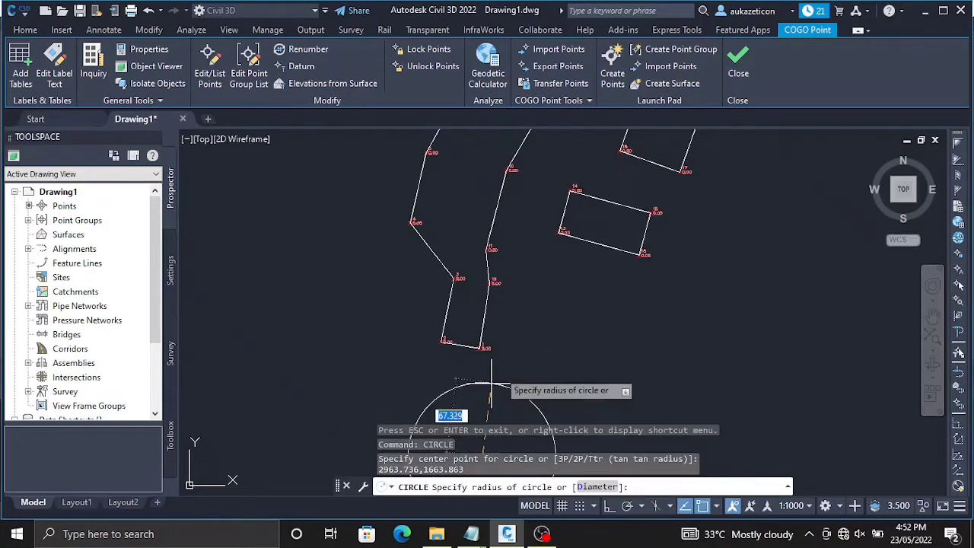
# Give the circle a radius of 5 to complete it.
pyautogui.scroll(-6, 511, 385)
pyautogui.scroll(5, 505, 326)
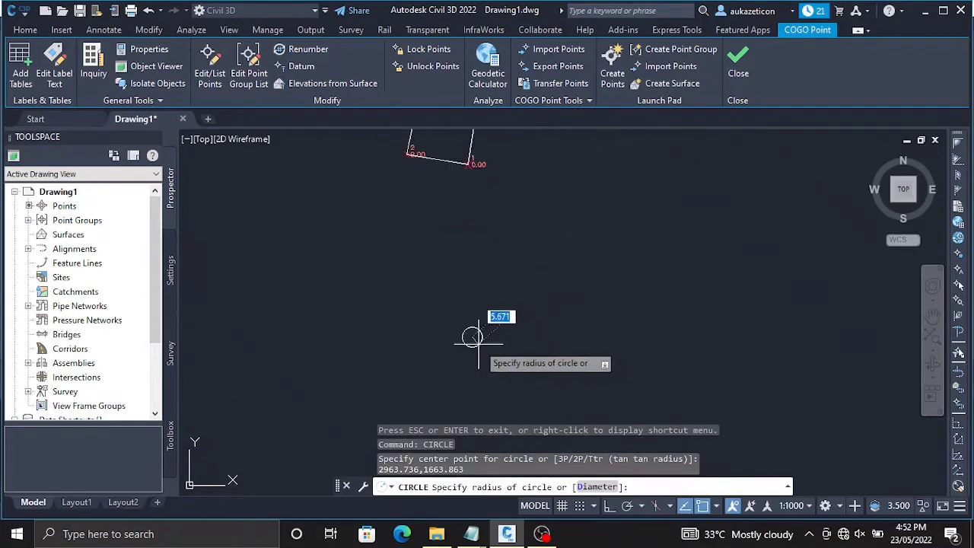
pyautogui.scroll(2, 478, 341)
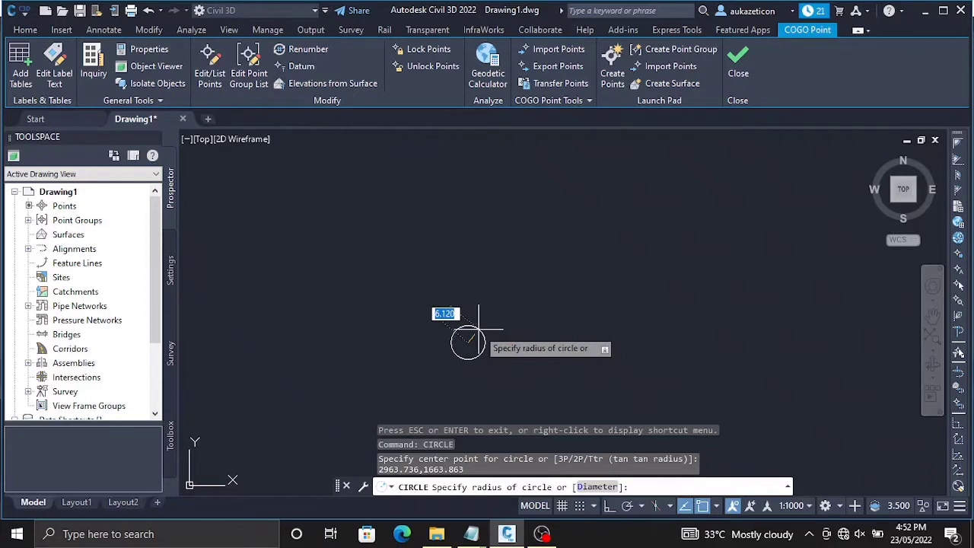
pyautogui.scroll(-1, 478, 331)
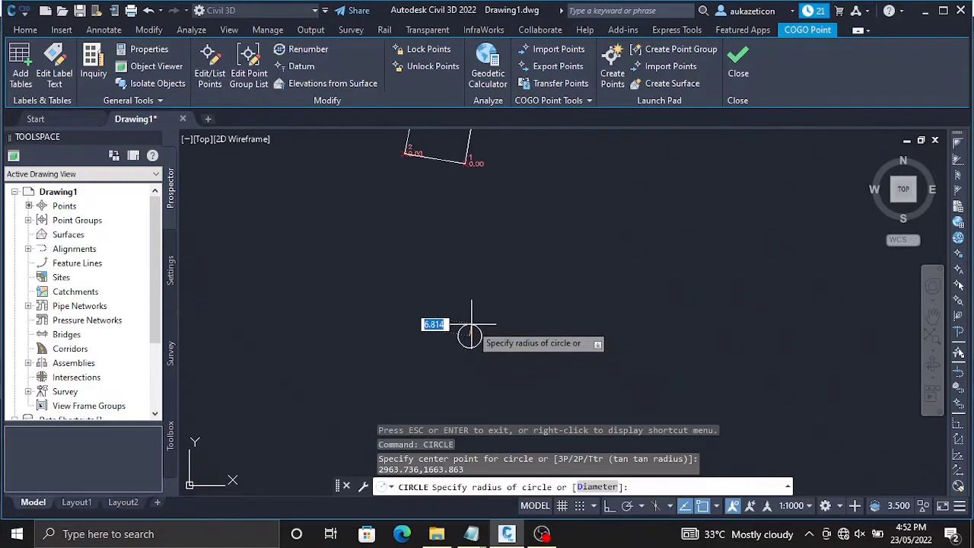
pyautogui.write('5')
pyautogui.press('Return')
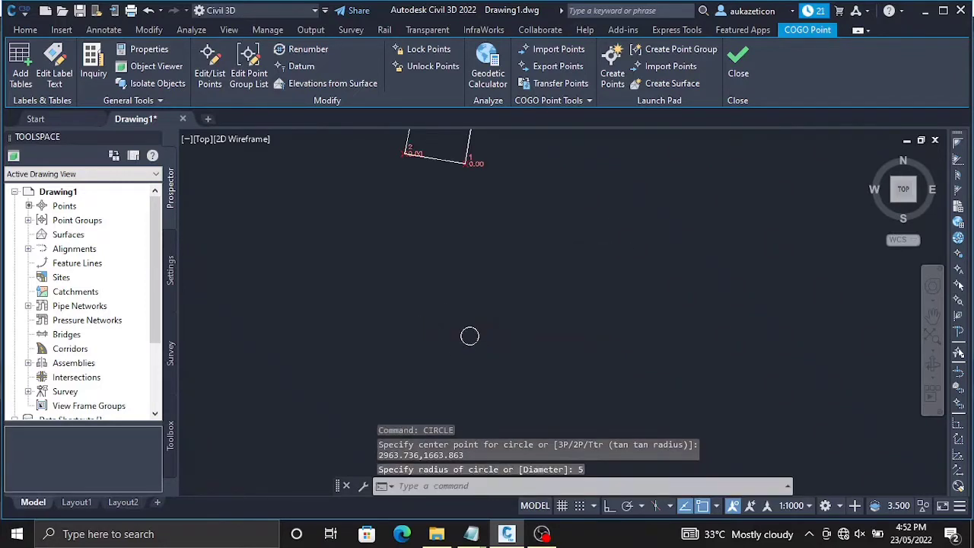
# Start another circle and place its centre at X 2991.355, Y 1819.511.
pyautogui.scroll(-3, 589, 239)
pyautogui.scroll(2, 589, 239)
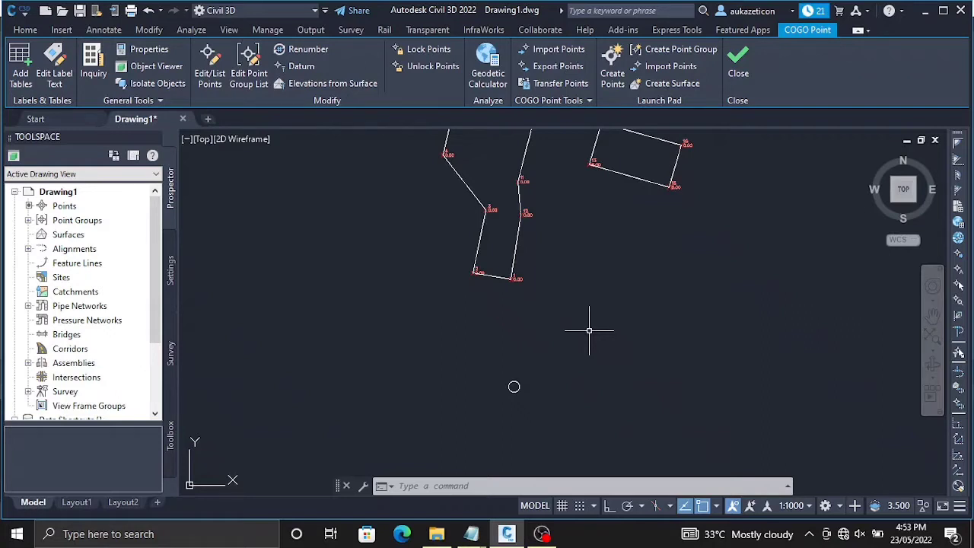
pyautogui.write('CIRCLE')
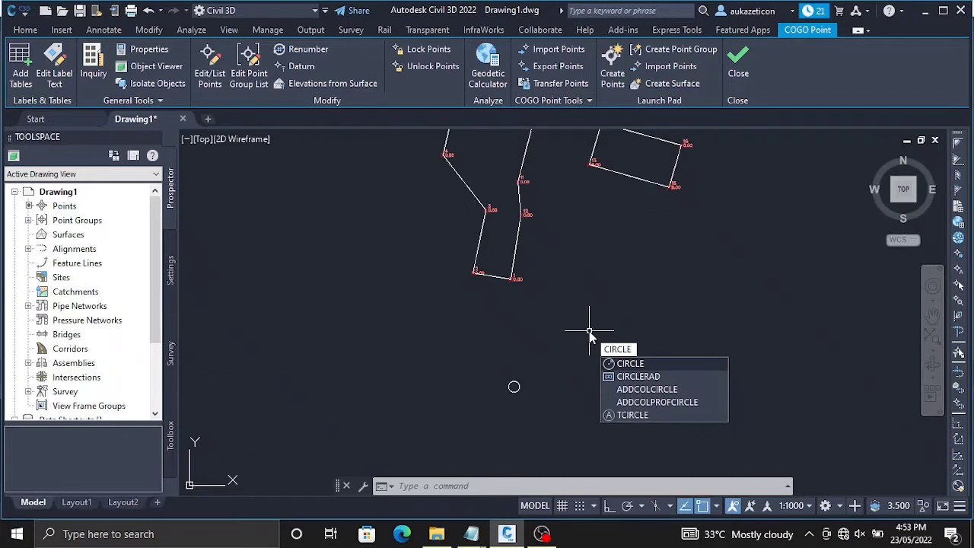
pyautogui.press('Return')
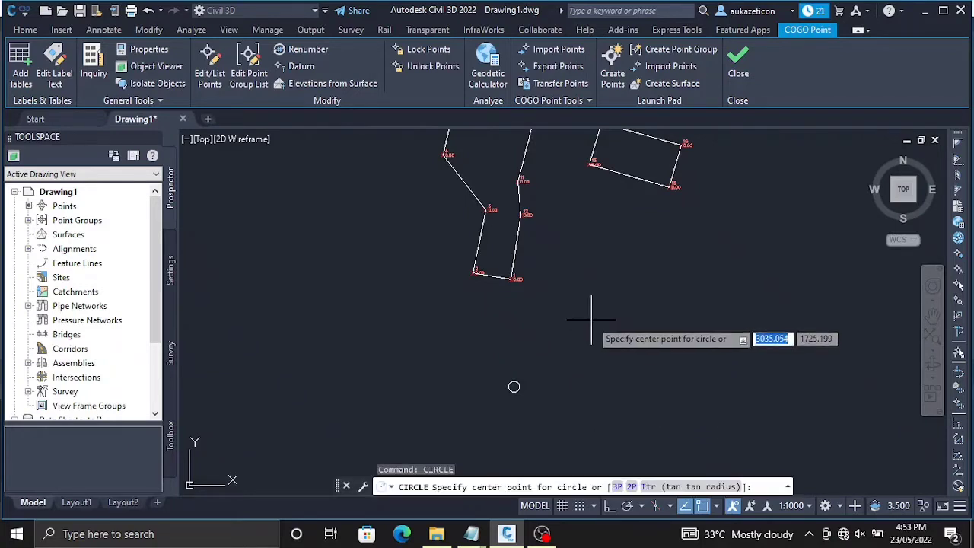
pyautogui.write('29')
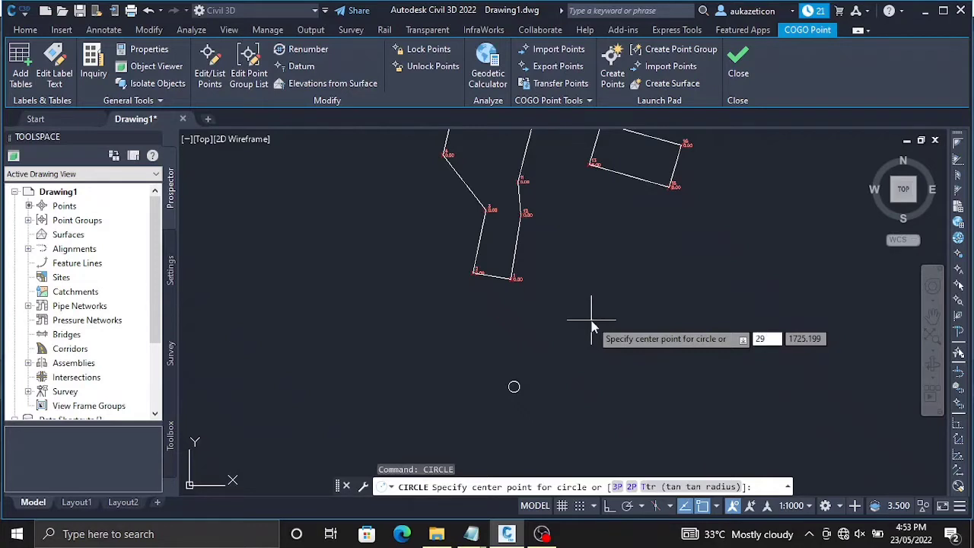
pyautogui.write('91.355')
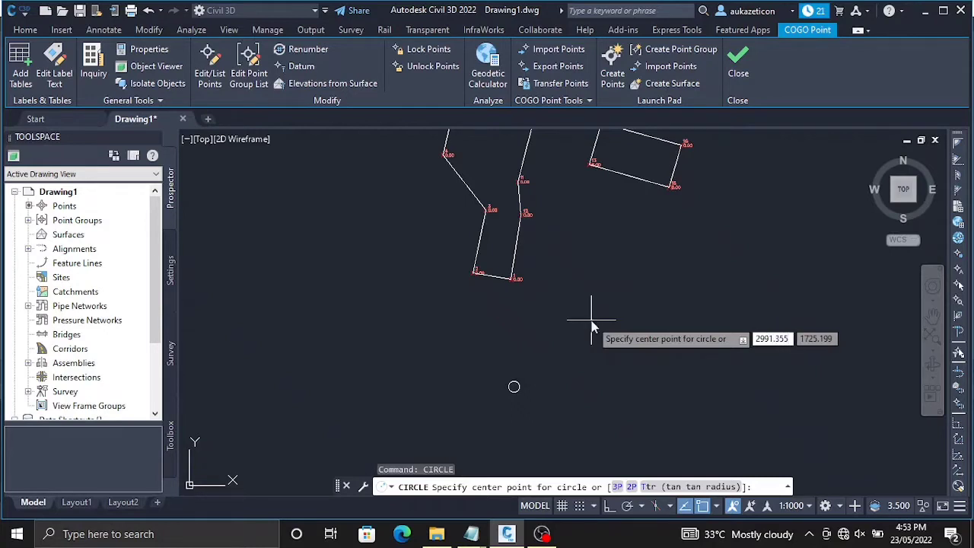
pyautogui.press('Tab')
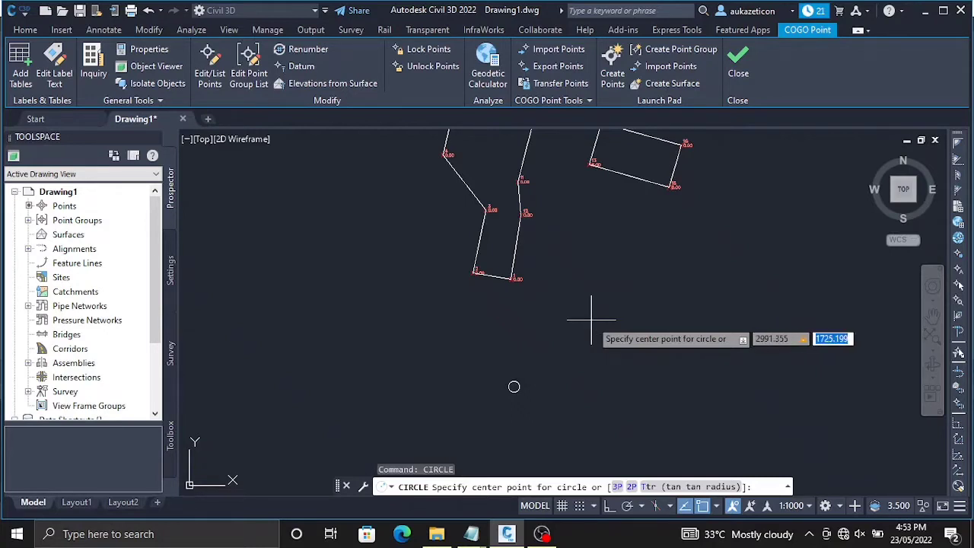
pyautogui.write('1818')
pyautogui.press('BackSpace')
pyautogui.write('9.511')
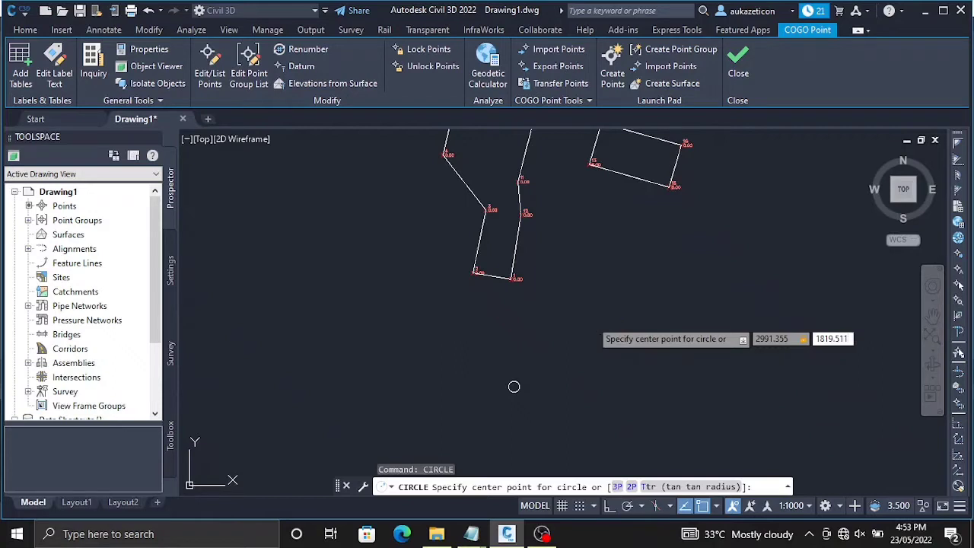
pyautogui.press('Return')
# Complete the circle east of point 12 with a radius of 4.
pyautogui.scroll(3, 591, 323)
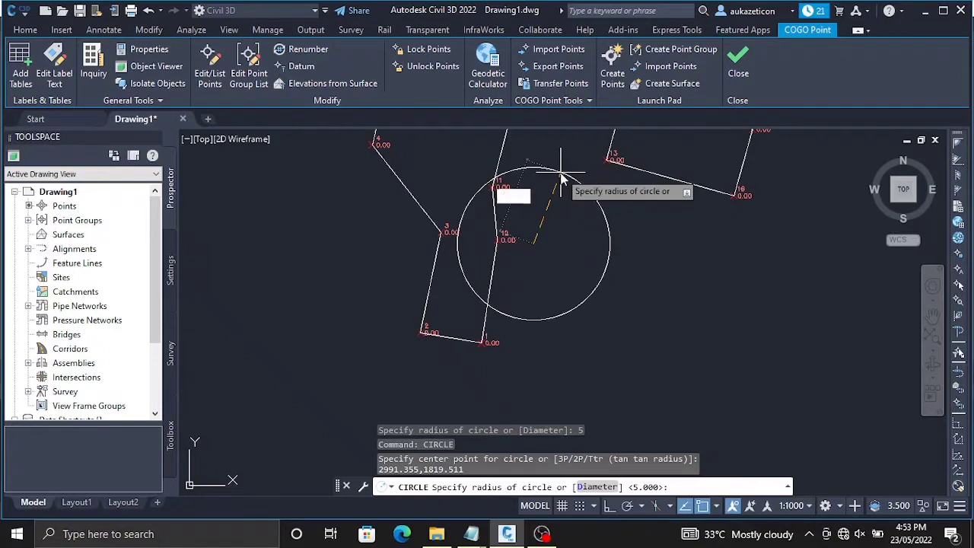
pyautogui.write('4')
pyautogui.press('Return')
# Examine the new circle beside point 12 and the area around the lot's north end and both buildings.
pyautogui.scroll(-5, 591, 273)
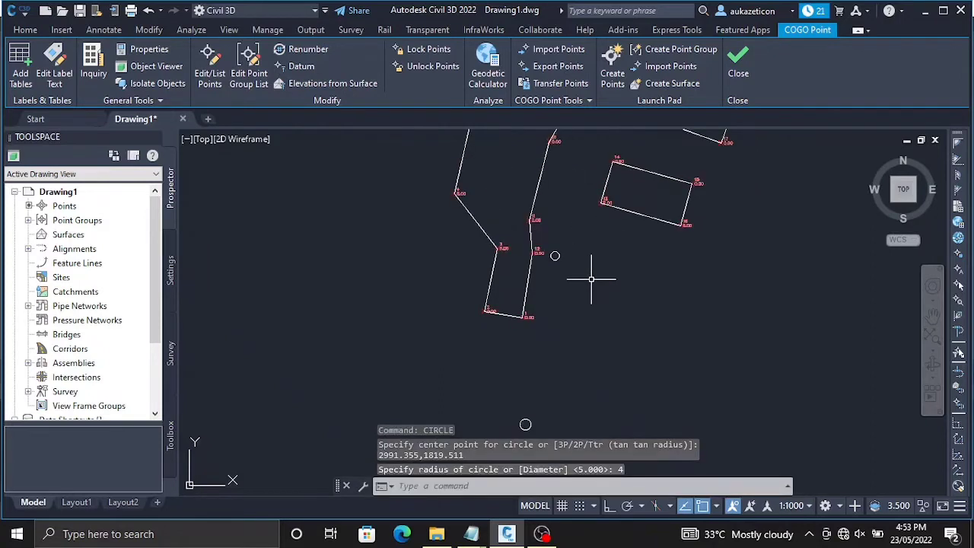
pyautogui.scroll(5, 611, 214)
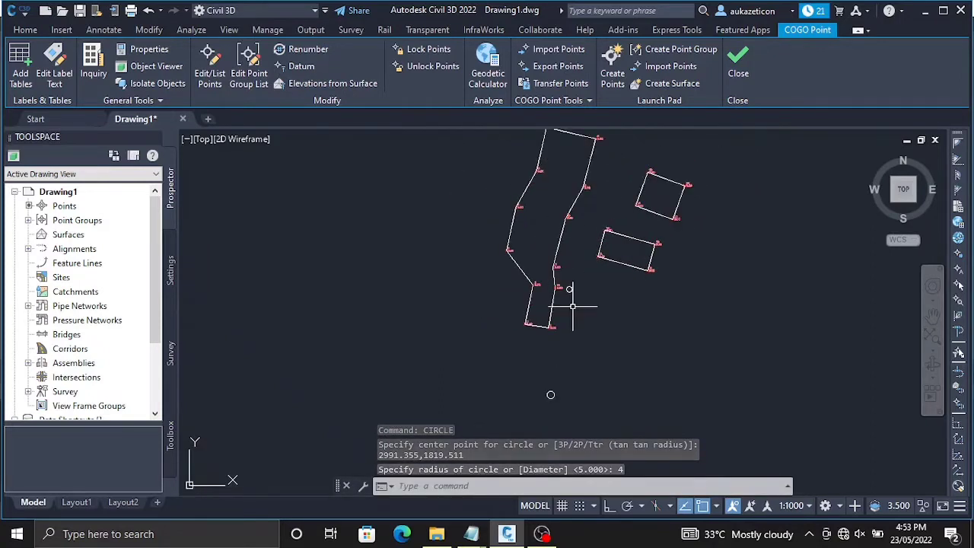
pyautogui.scroll(2, 564, 264)
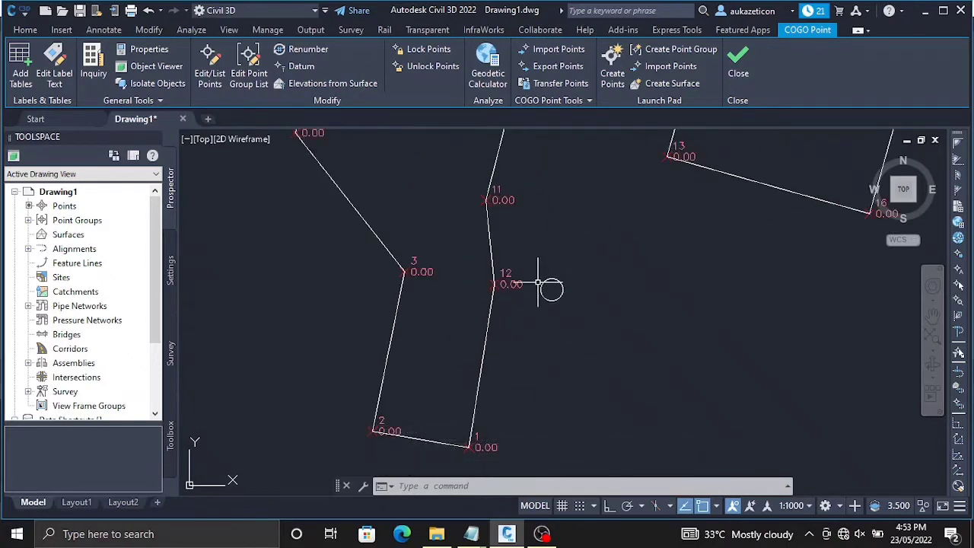
pyautogui.scroll(-4, 685, 289)
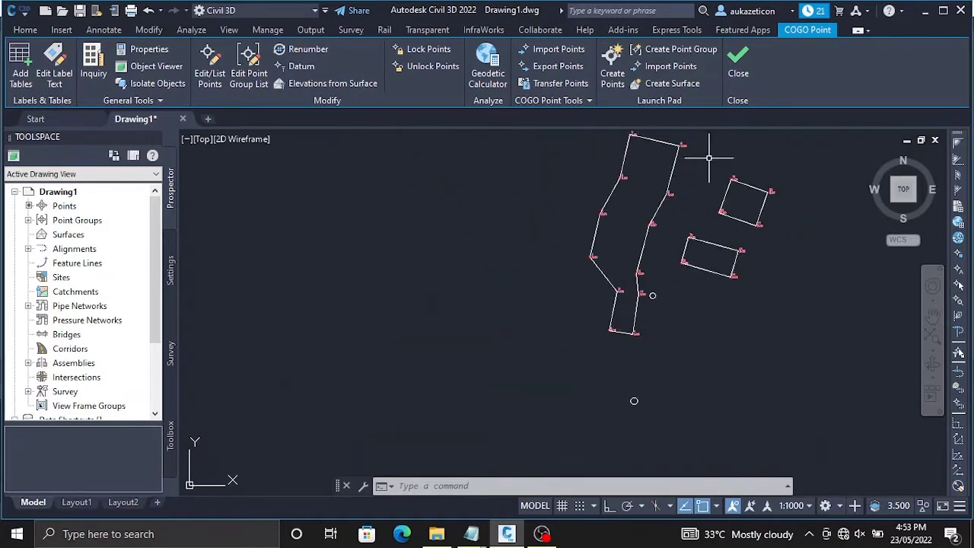
pyautogui.scroll(-2, 739, 141)
pyautogui.scroll(5, 739, 142)
pyautogui.scroll(-4, 739, 141)
pyautogui.rightClick(739, 142)
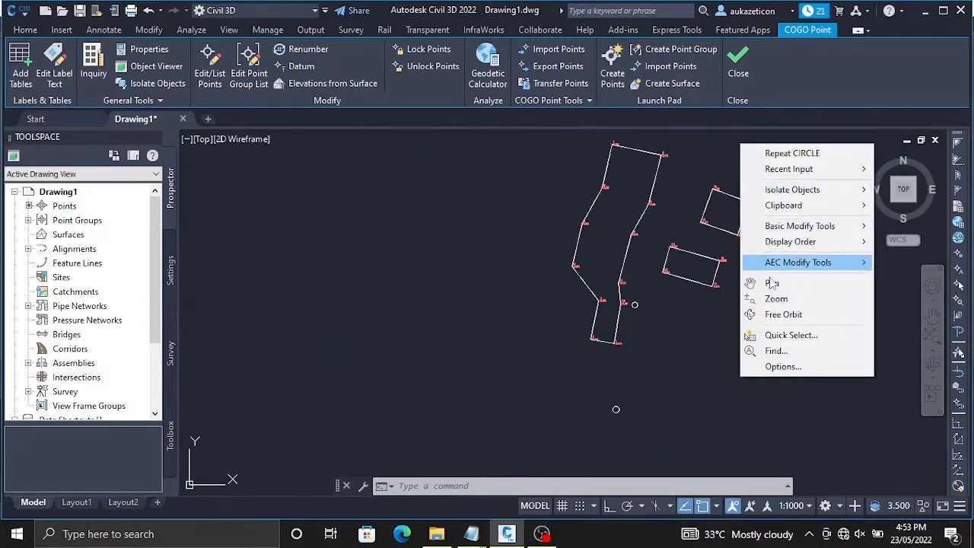
pyautogui.click(775, 283)
pyautogui.moveTo(742, 205); pyautogui.dragTo(729, 299)
pyautogui.scroll(2, 726, 281)
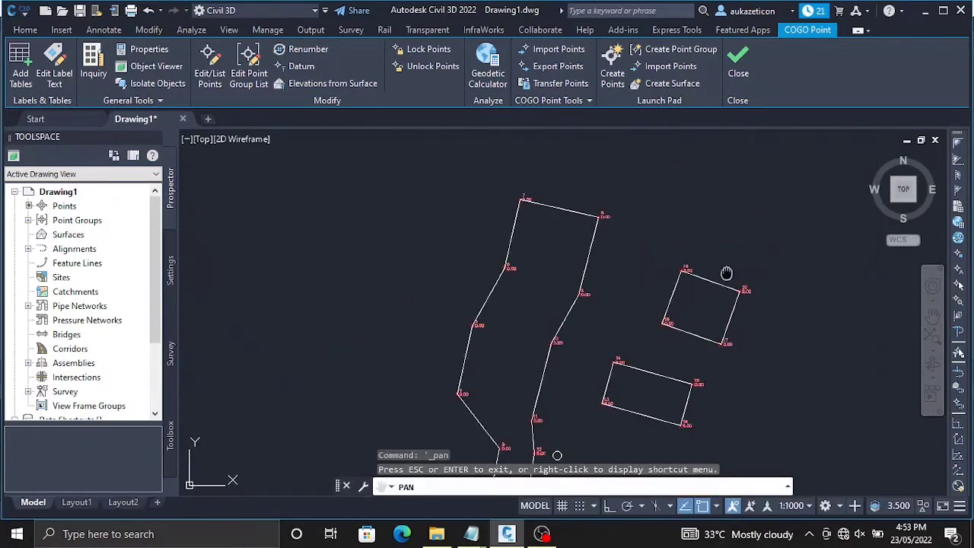
pyautogui.rightClick(715, 288)
pyautogui.click(743, 301)
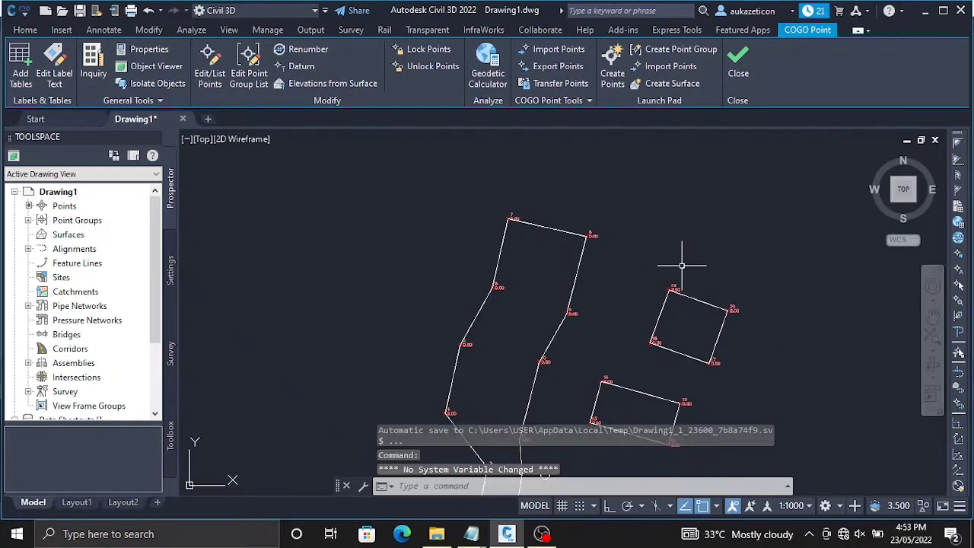
# Start a third circle and place its centre at X 3160.699, Y 2095.033.
pyautogui.write('c')
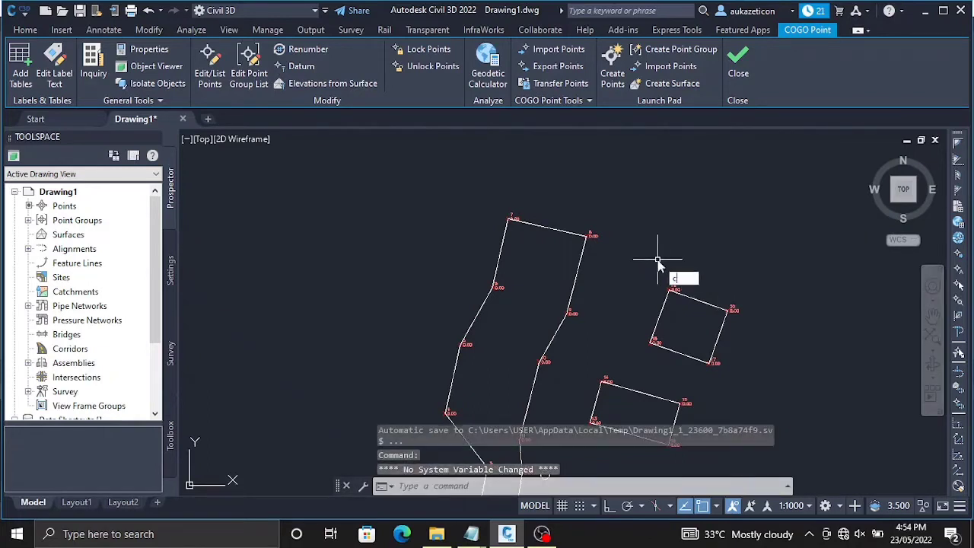
pyautogui.write('irc')
pyautogui.press('Escape')
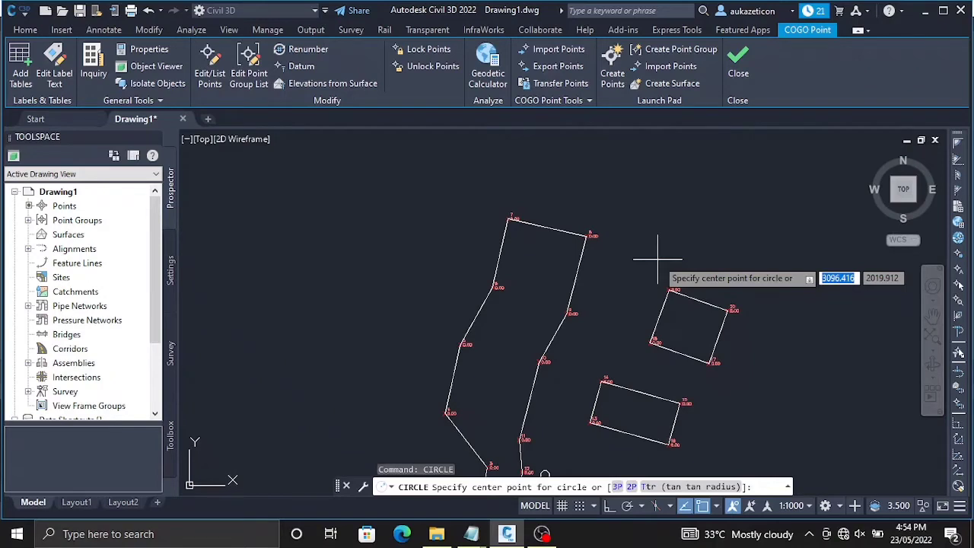
pyautogui.write('3160')
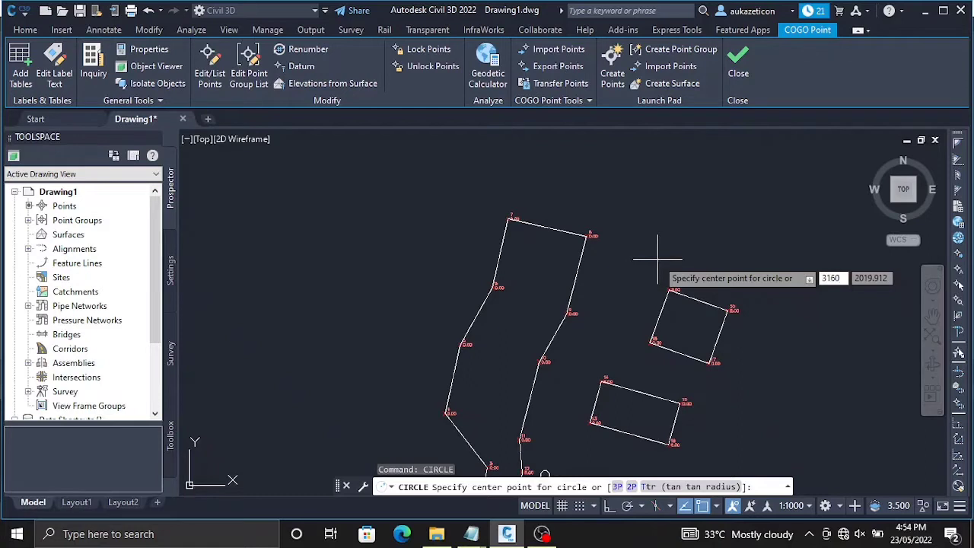
pyautogui.write('.699')
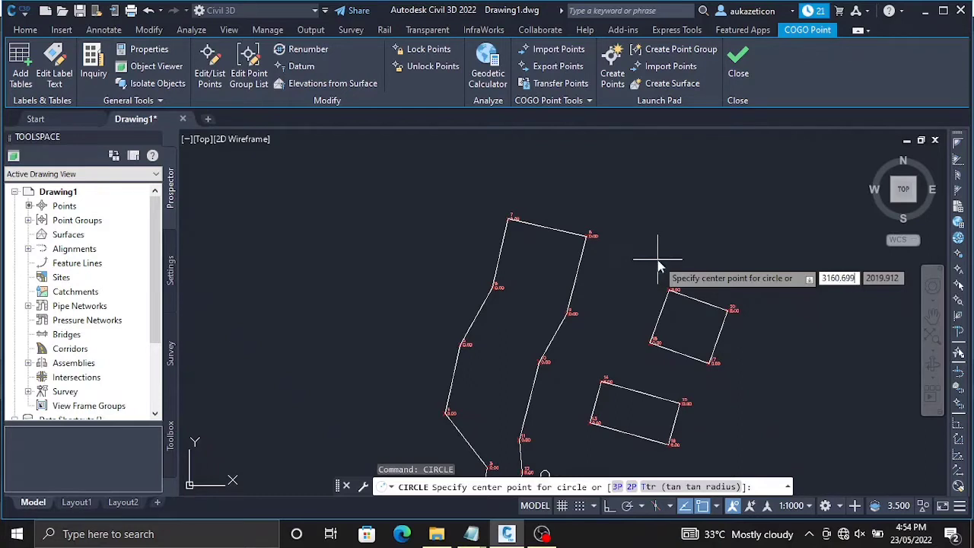
pyautogui.press('Tab')
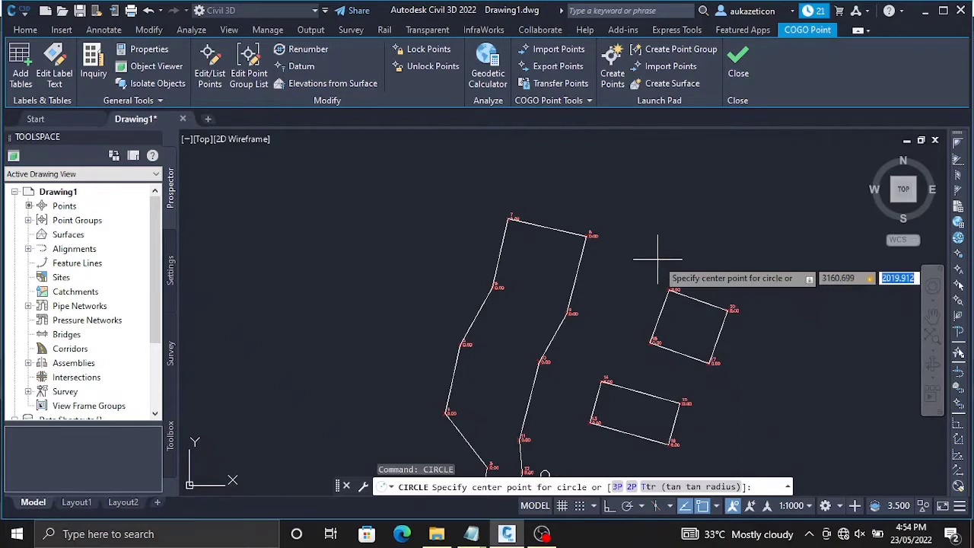
pyautogui.write('2095.003')
pyautogui.press('BackSpace')
pyautogui.press('BackSpace')
pyautogui.write('33')
pyautogui.press('Return')
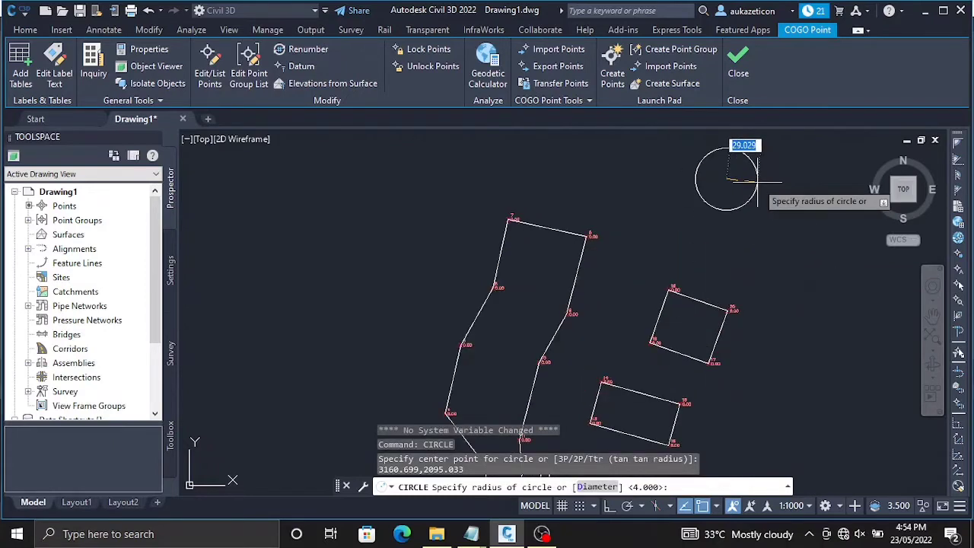
# Give the circle northeast of the lot a radius of 5 and check its position against the lot and buildings.
pyautogui.write('5')
pyautogui.press('Return')
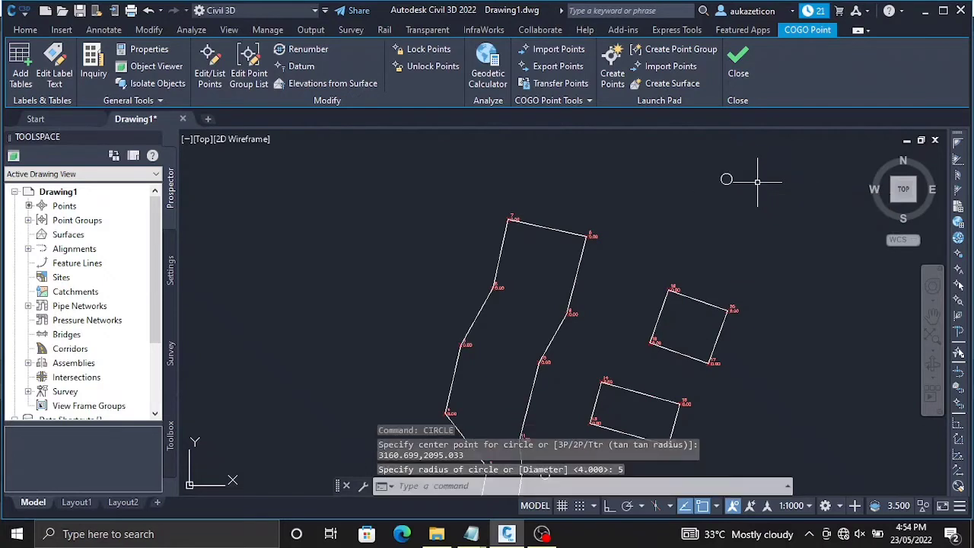
pyautogui.scroll(-2, 723, 228)
pyautogui.scroll(-2, 670, 347)
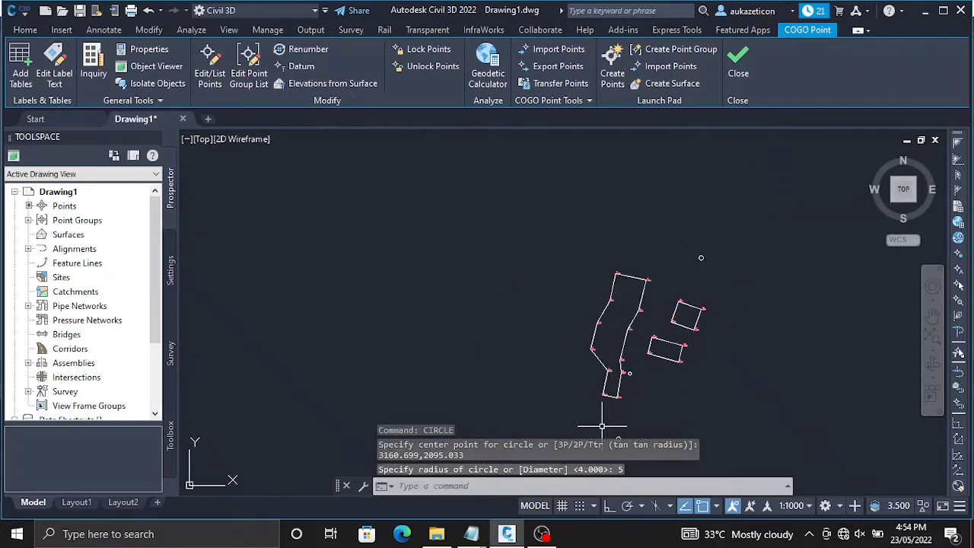
pyautogui.scroll(6, 696, 258)
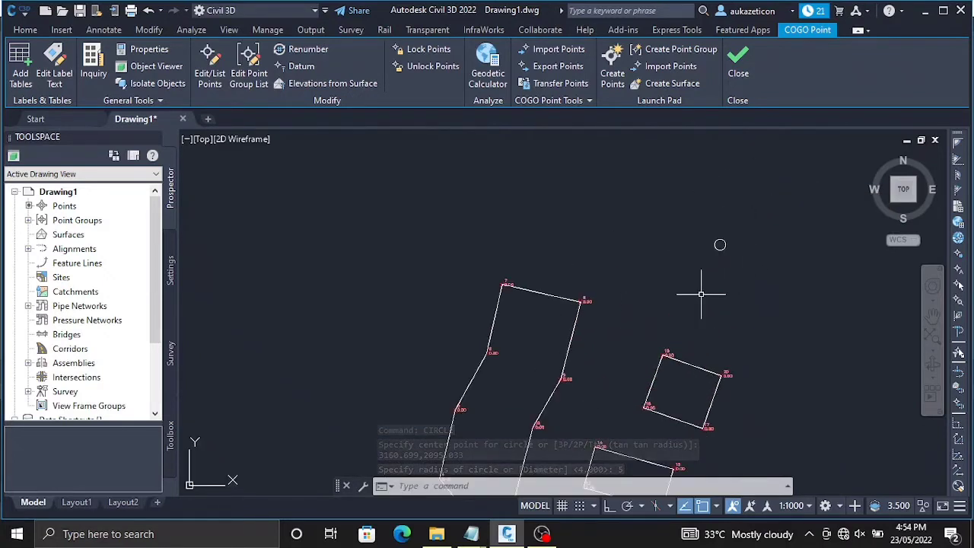
pyautogui.scroll(-2, 646, 344)
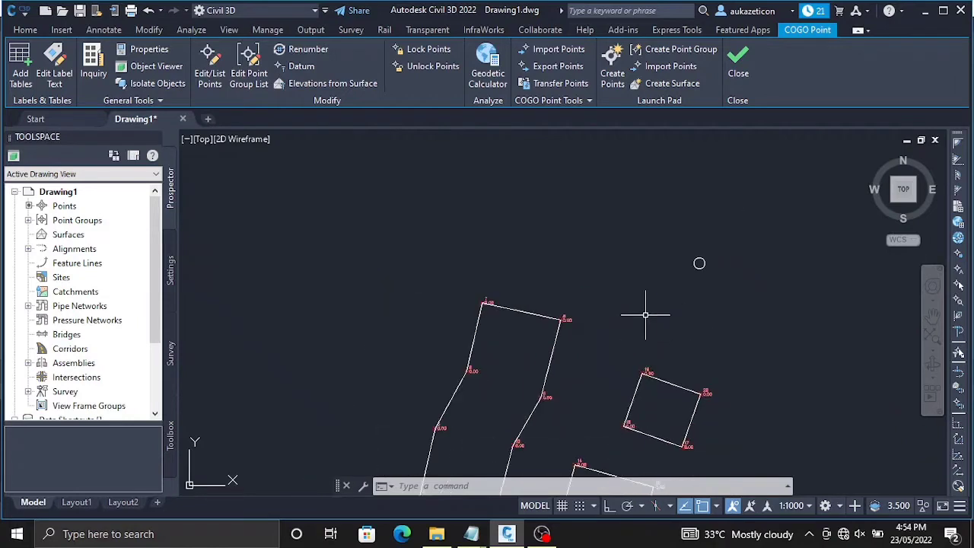
pyautogui.write('CIRCLE')
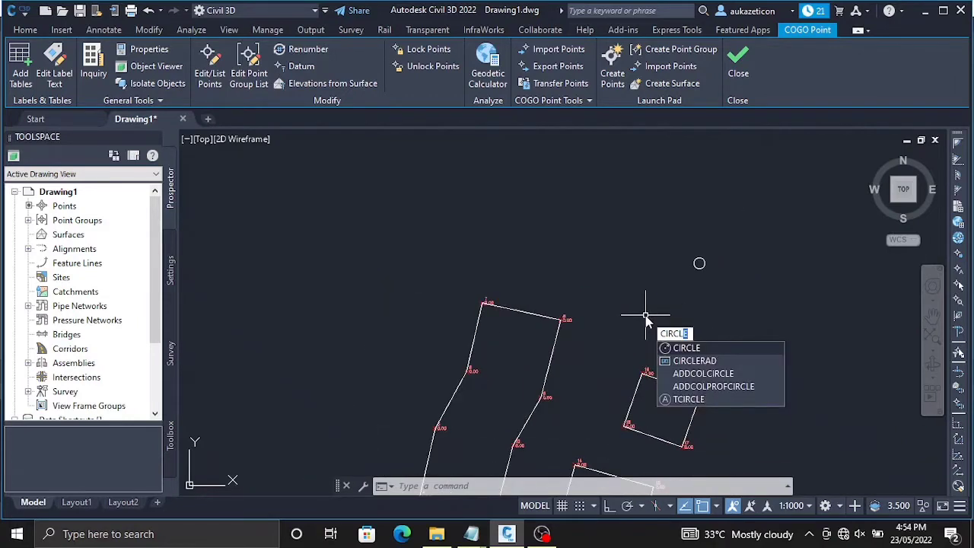
pyautogui.press('Return')
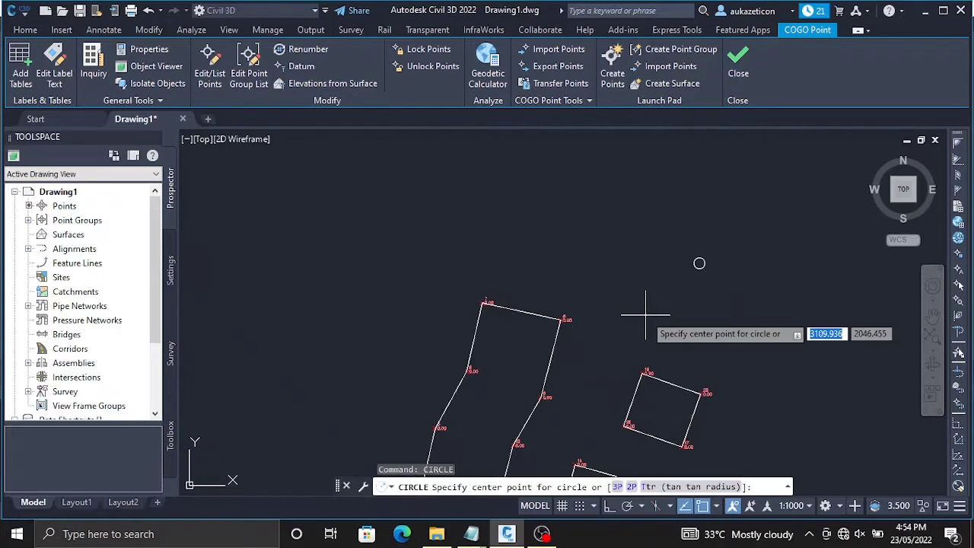
pyautogui.write('3247')
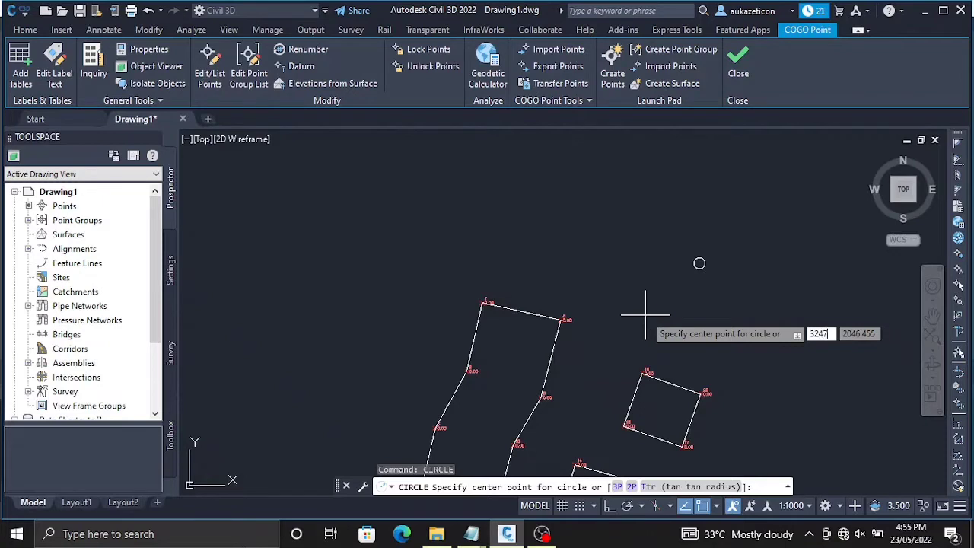
pyautogui.write('.637')
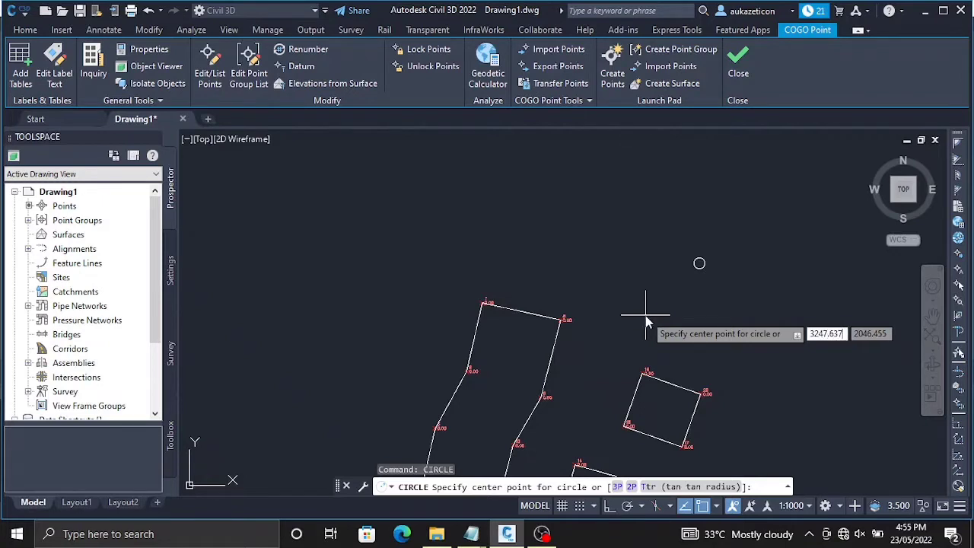
pyautogui.press('Tab')
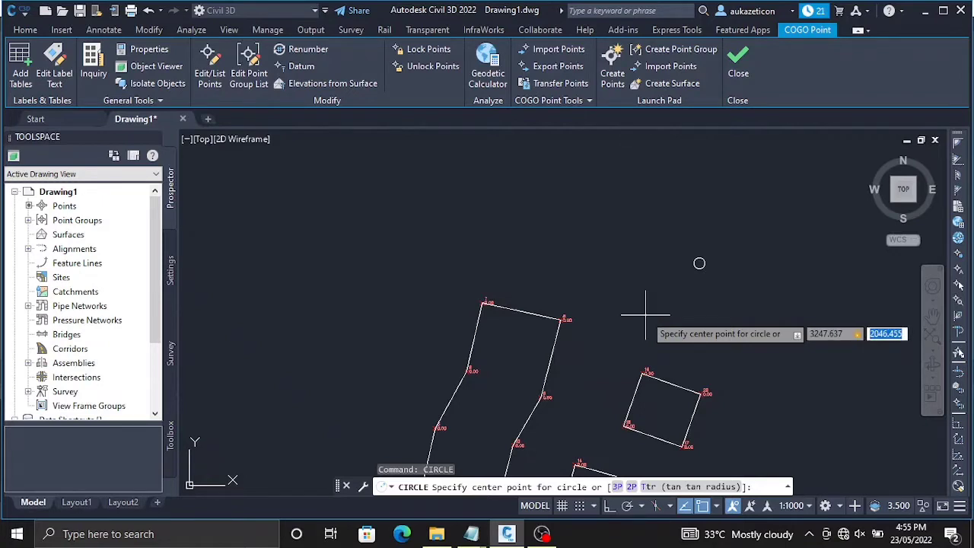
pyautogui.write('2160.333')
pyautogui.press('Return')
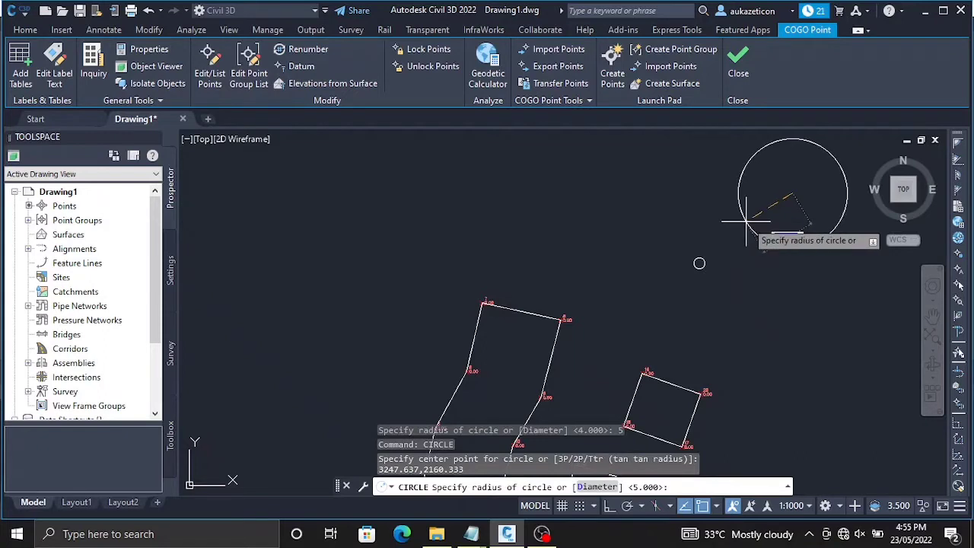
pyautogui.scroll(-3, 745, 221)
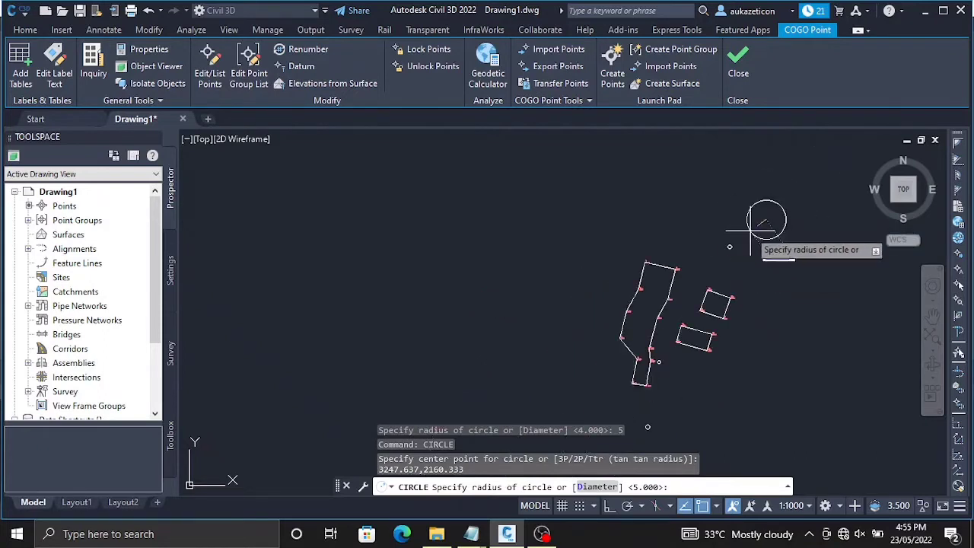
pyautogui.scroll(3, 765, 214)
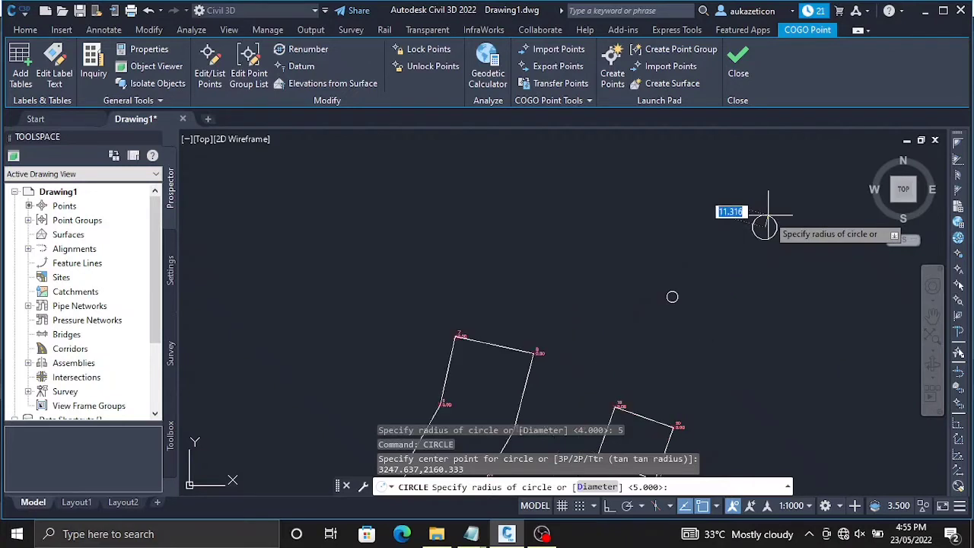
pyautogui.scroll(-3, 767, 216)
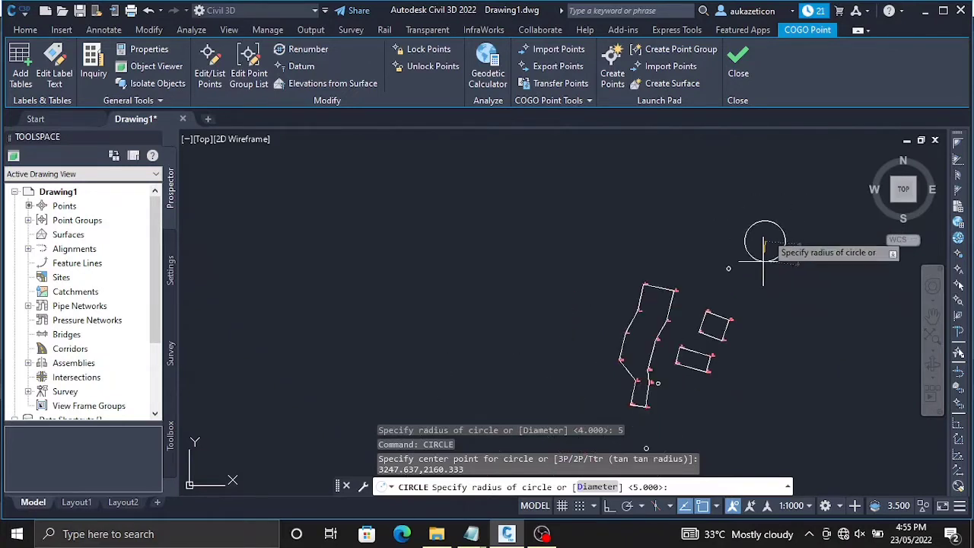
pyautogui.press('Escape')
pyautogui.scroll(2, 741, 273)
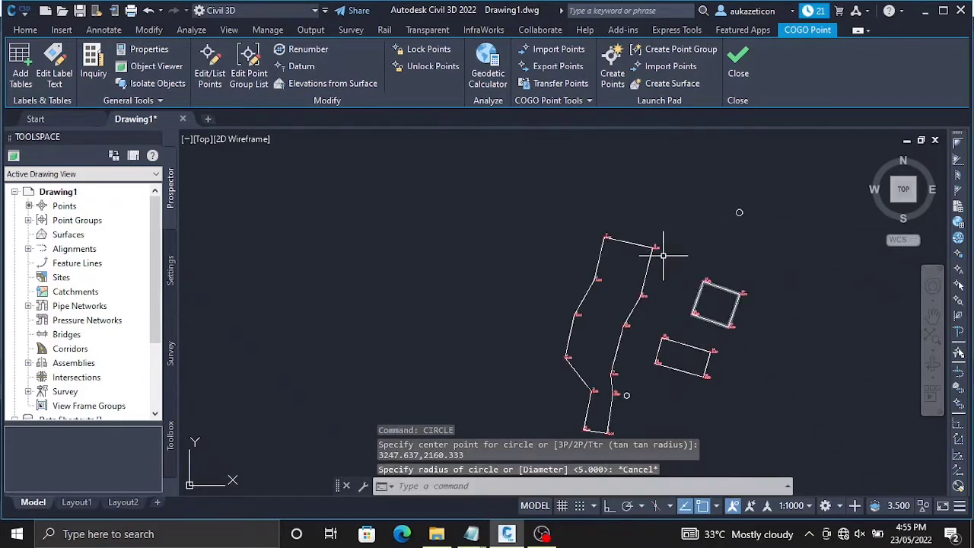
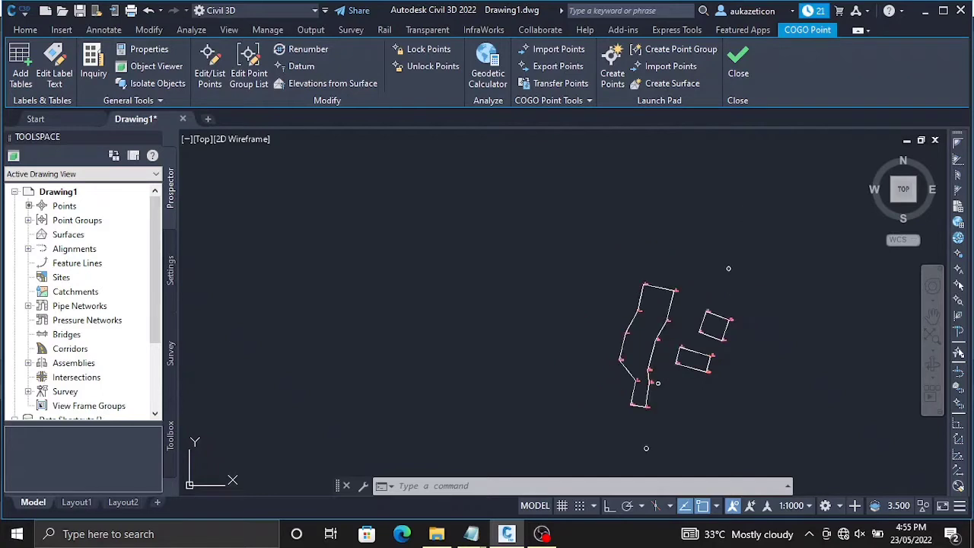
# Undo the most recent actions and redo them.
pyautogui.hotkey('ctrl', 'z')
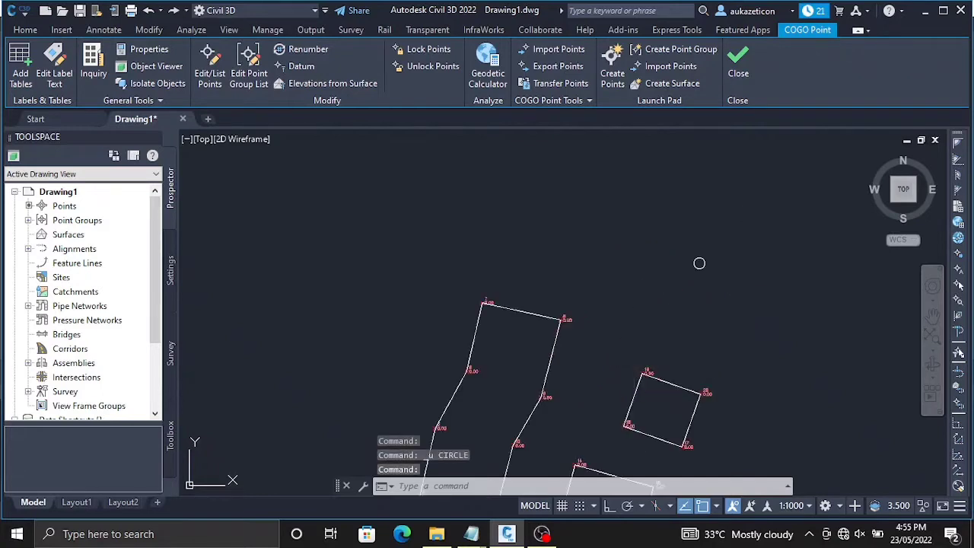
pyautogui.hotkey('ctrl', 'z')
pyautogui.hotkey('ctrl', 'y')
pyautogui.hotkey('ctrl', 'y')
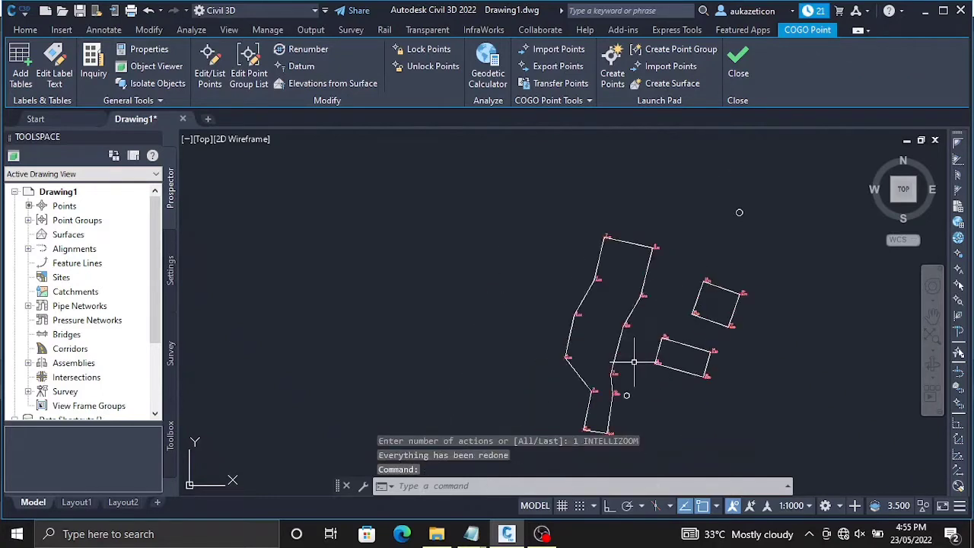
pyautogui.hotkey('ctrl', 'y')
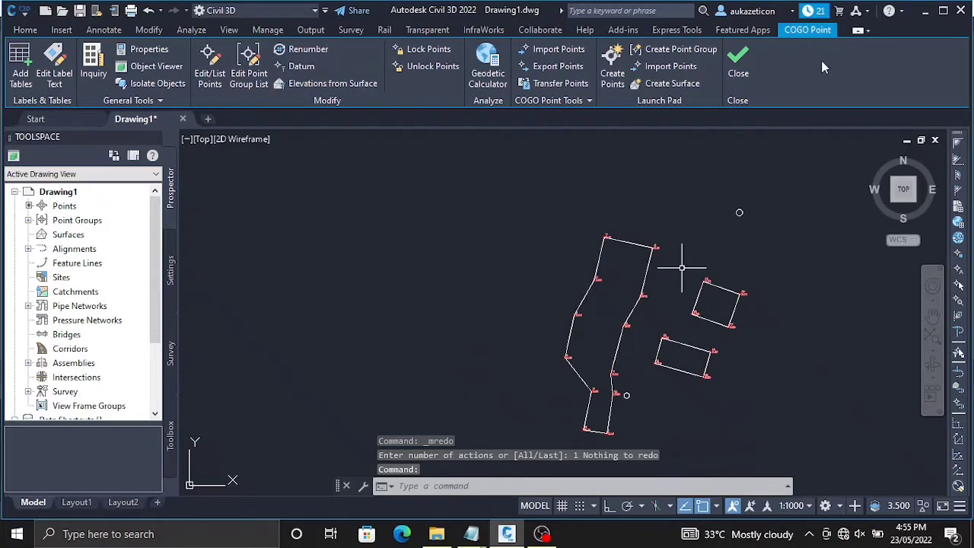
# Draw a fourth circle centred at X 3247.637, Y 2160.333 with a radius of 5.
pyautogui.scroll(-3, 791, 257)
pyautogui.scroll(5, 829, 227)
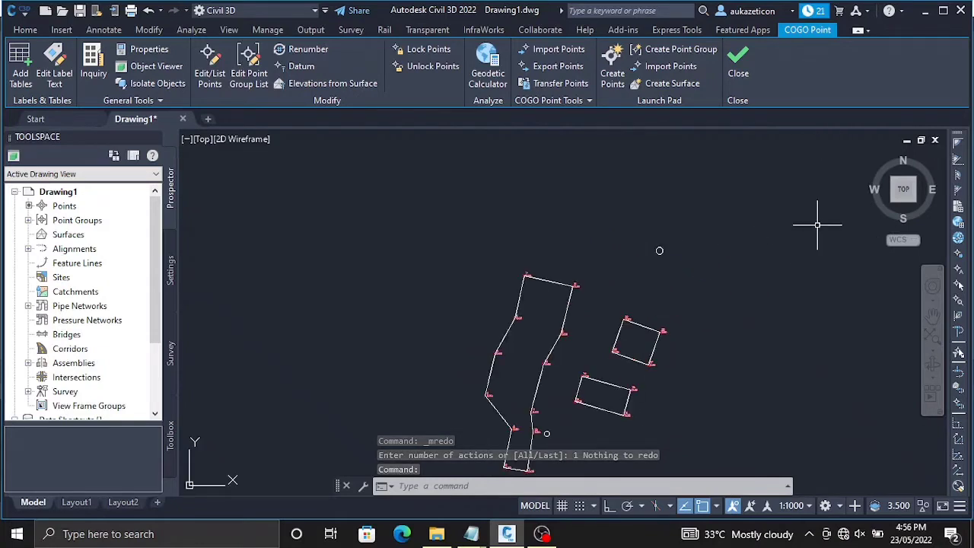
pyautogui.write('CIRCLE')
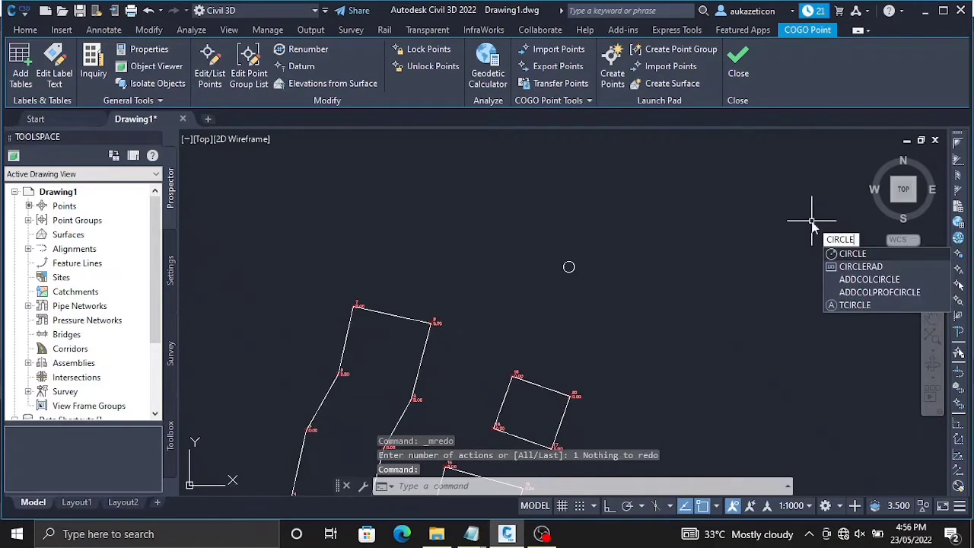
pyautogui.press('Return')
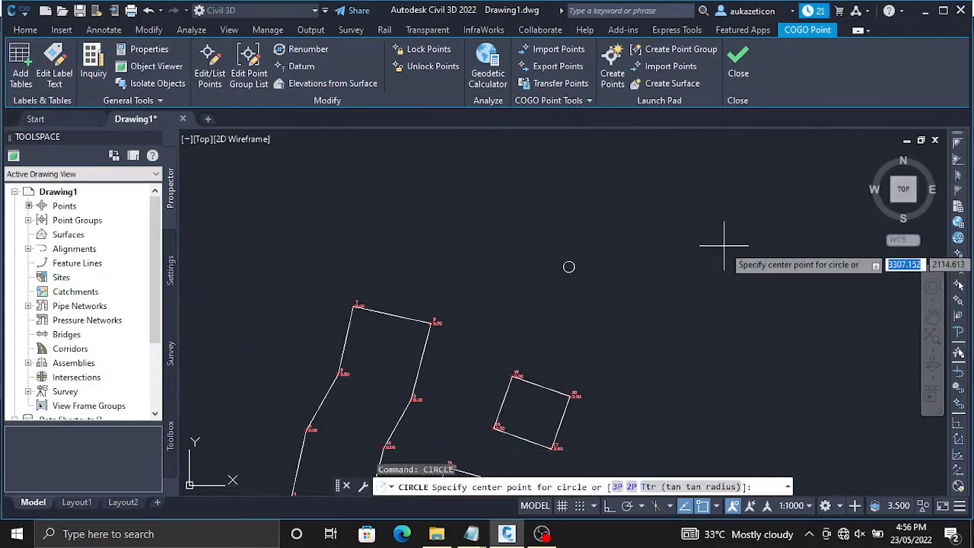
pyautogui.scroll(-2, 723, 245)
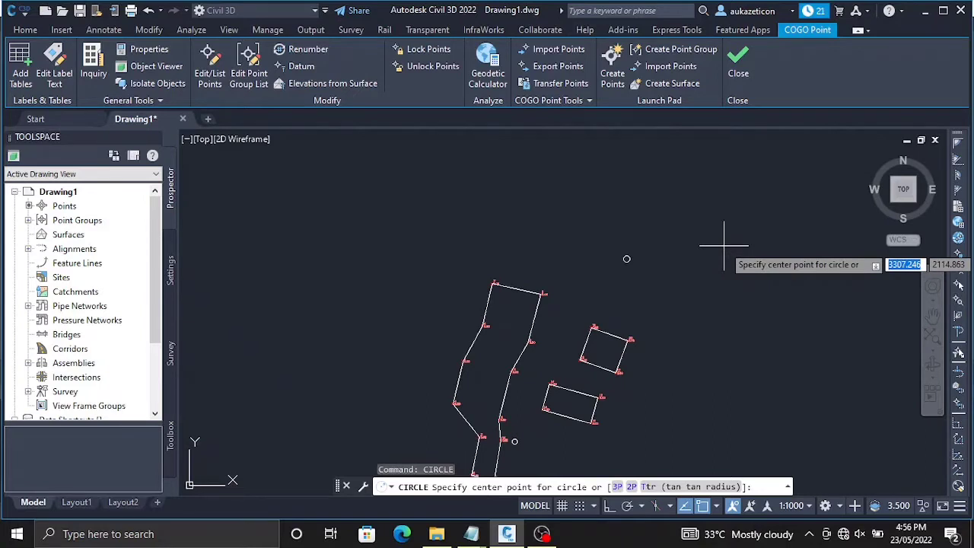
pyautogui.write('3247')
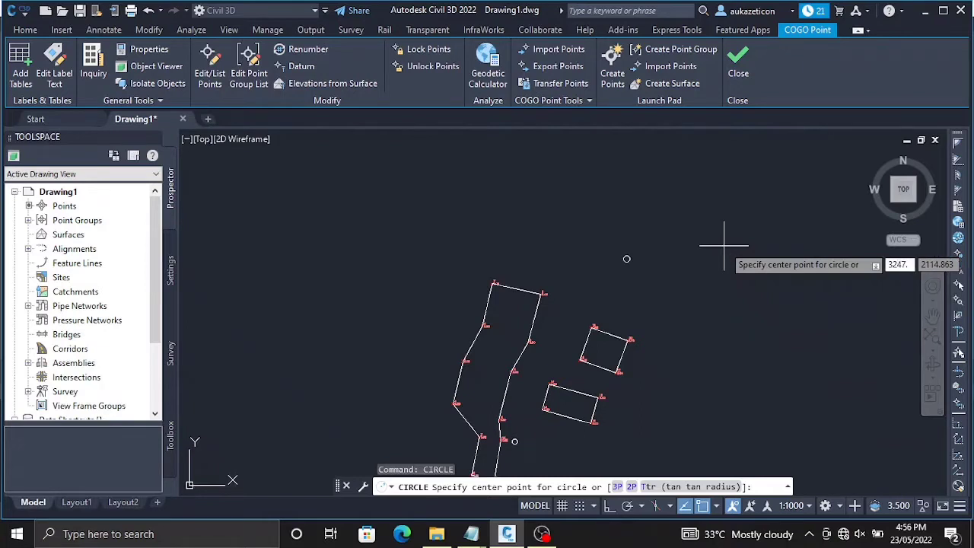
pyautogui.write('.637')
pyautogui.press('Tab')
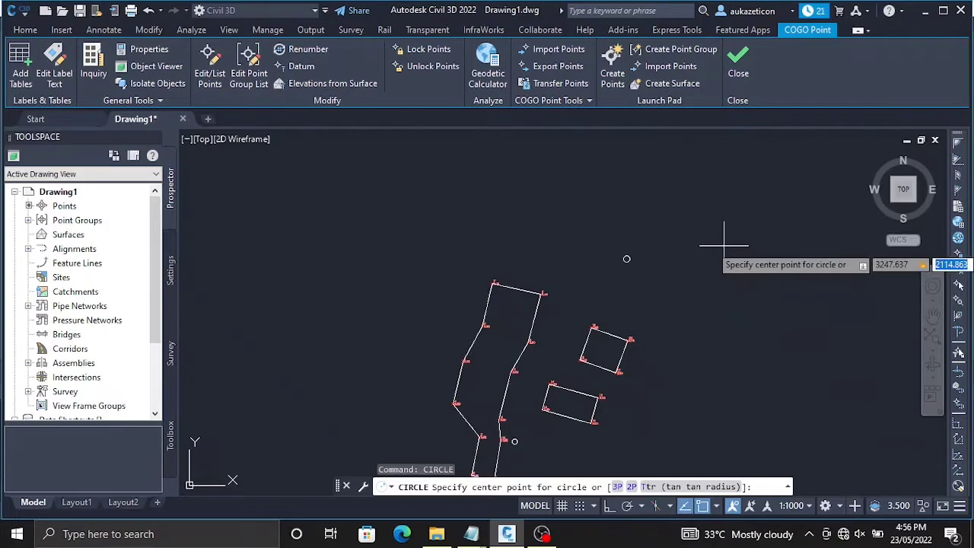
pyautogui.write('2160.')
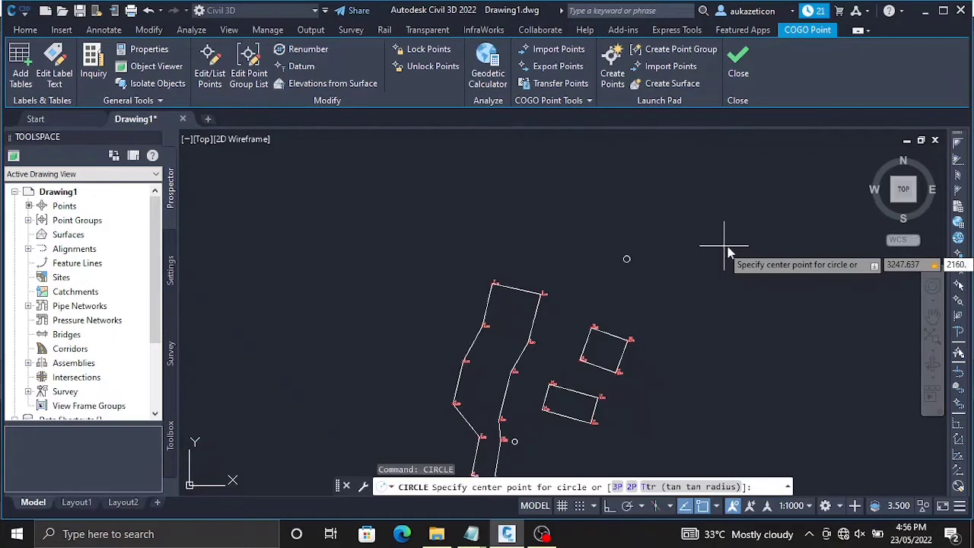
pyautogui.write('333')
pyautogui.press('Return')
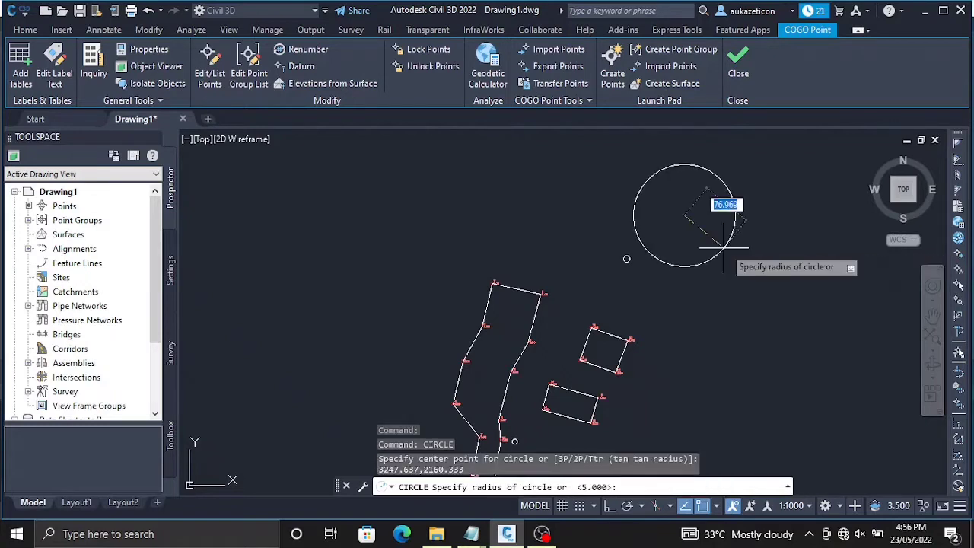
pyautogui.write('5')
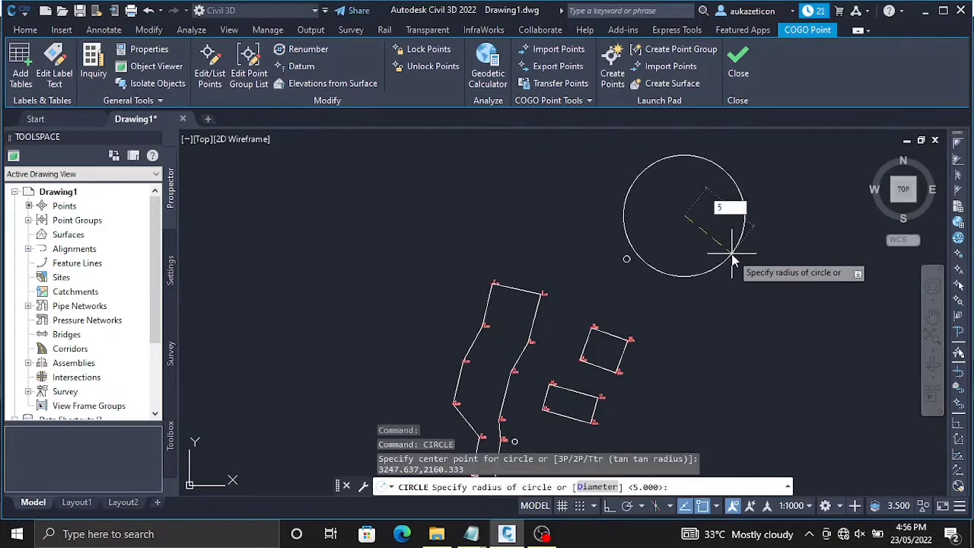
pyautogui.press('Return')
# Examine the positions of the four circles around the lot and both buildings.
pyautogui.scroll(-5, 715, 304)
pyautogui.scroll(3, 677, 357)
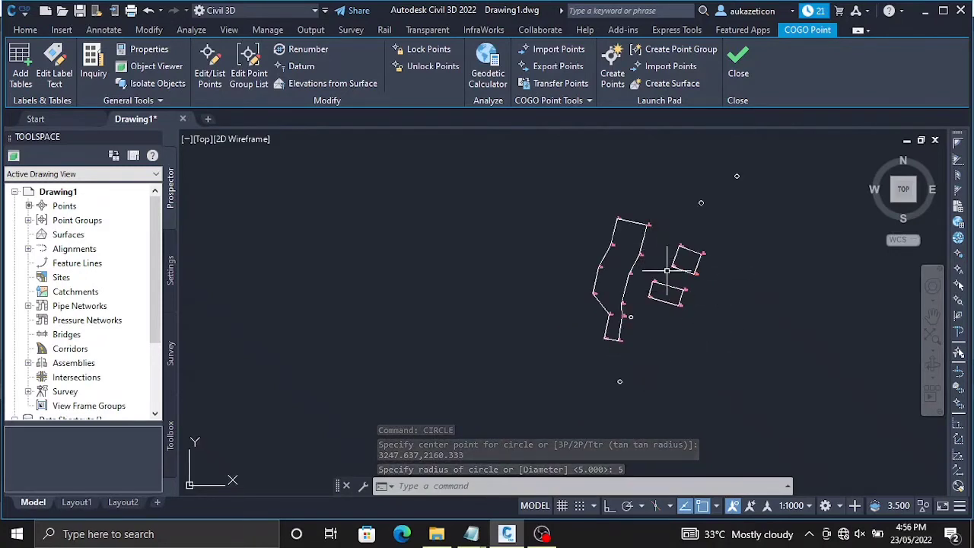
pyautogui.scroll(2, 644, 394)
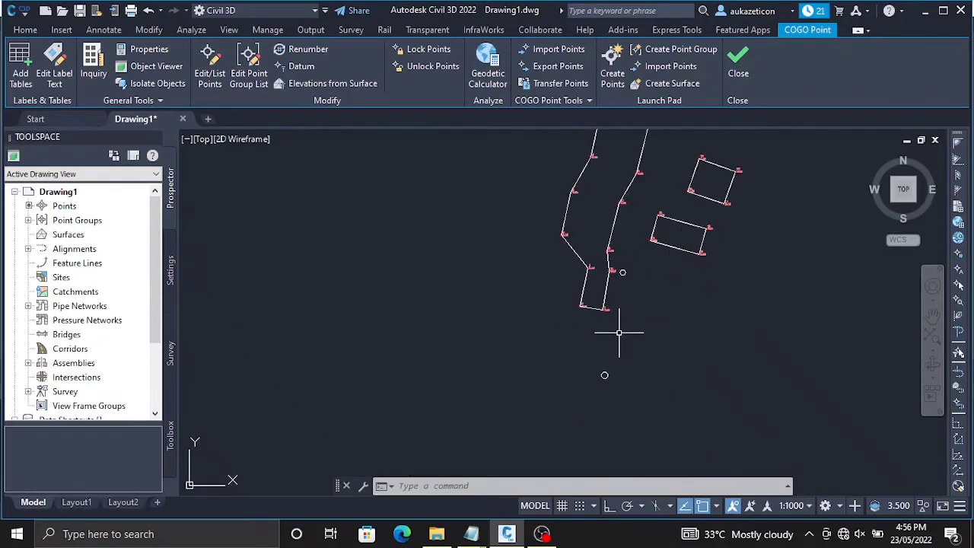
pyautogui.scroll(-3, 620, 278)
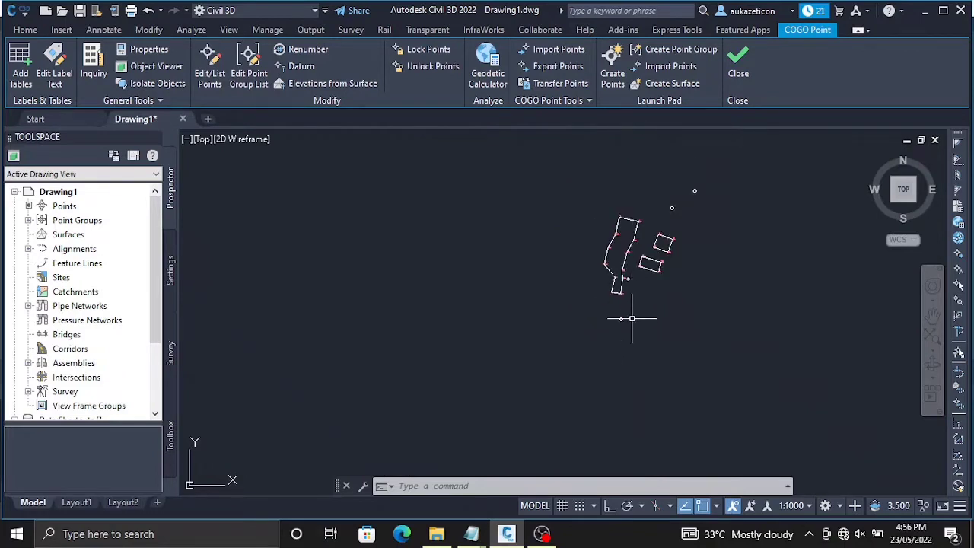
pyautogui.scroll(2, 639, 312)
pyautogui.scroll(-2, 680, 192)
pyautogui.scroll(2, 679, 198)
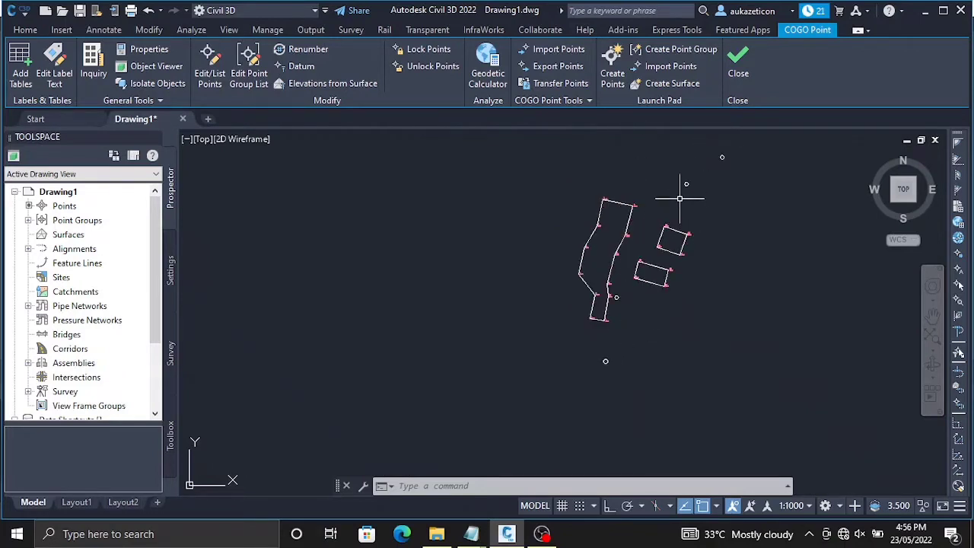
pyautogui.scroll(3, 681, 196)
pyautogui.scroll(-2, 687, 213)
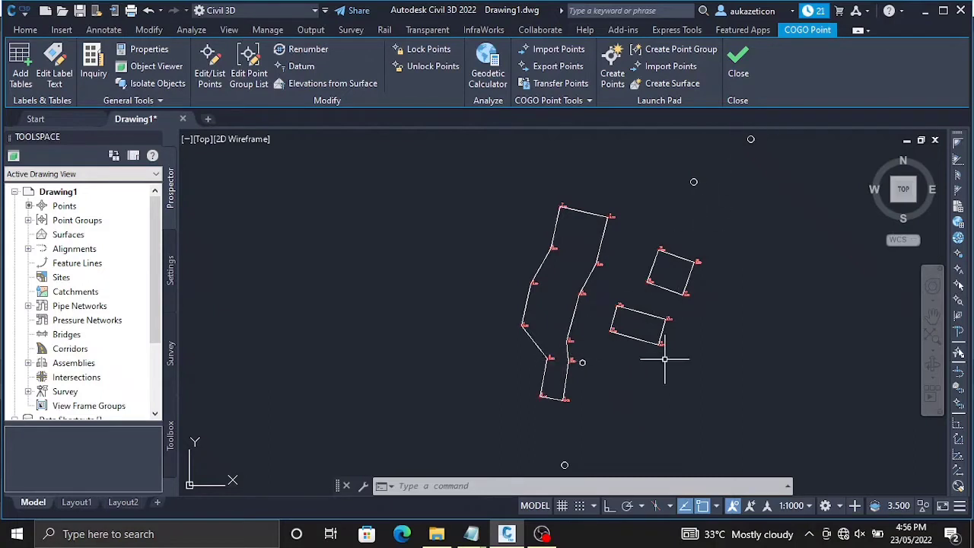
pyautogui.scroll(-1, 650, 384)
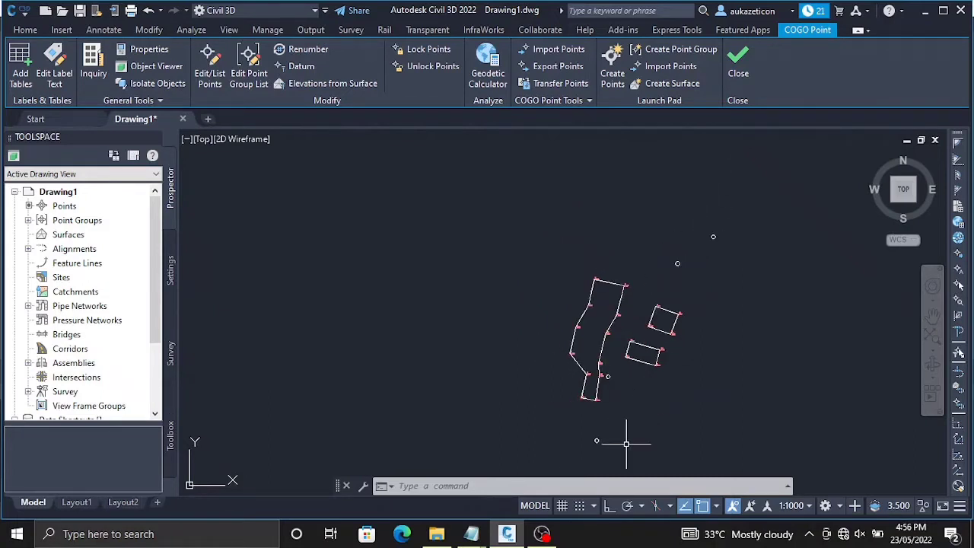
pyautogui.scroll(2, 624, 437)
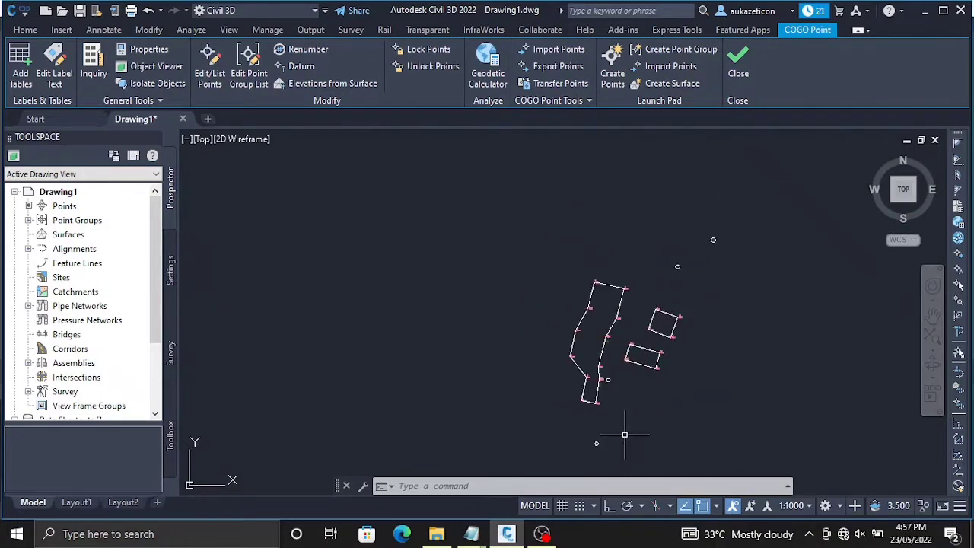
# Start a polyline at the centre of the circle south of the lot and run it to the centre of the circle beside point 12.
pyautogui.rightClick(537, 421)
pyautogui.click(571, 326)
pyautogui.moveTo(601, 367); pyautogui.dragTo(577, 279)
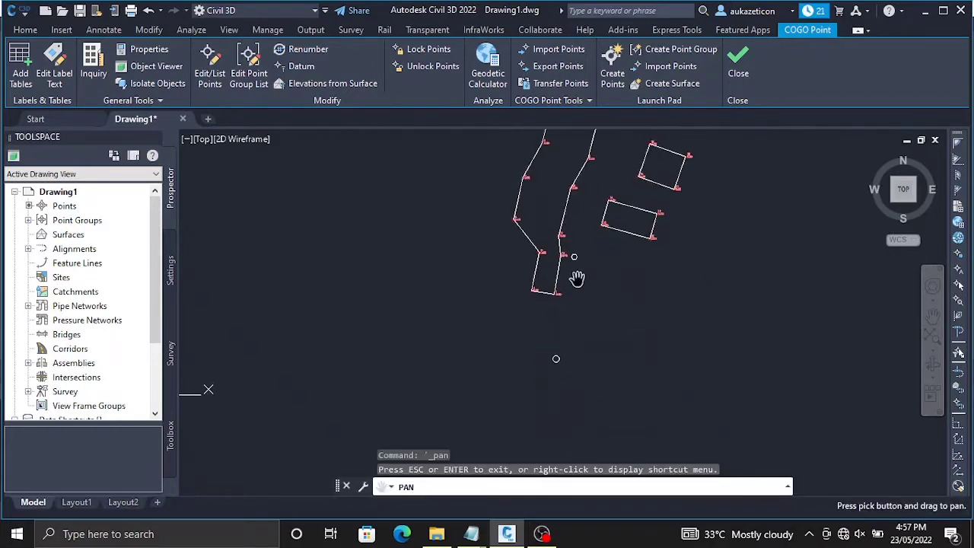
pyautogui.rightClick(575, 277)
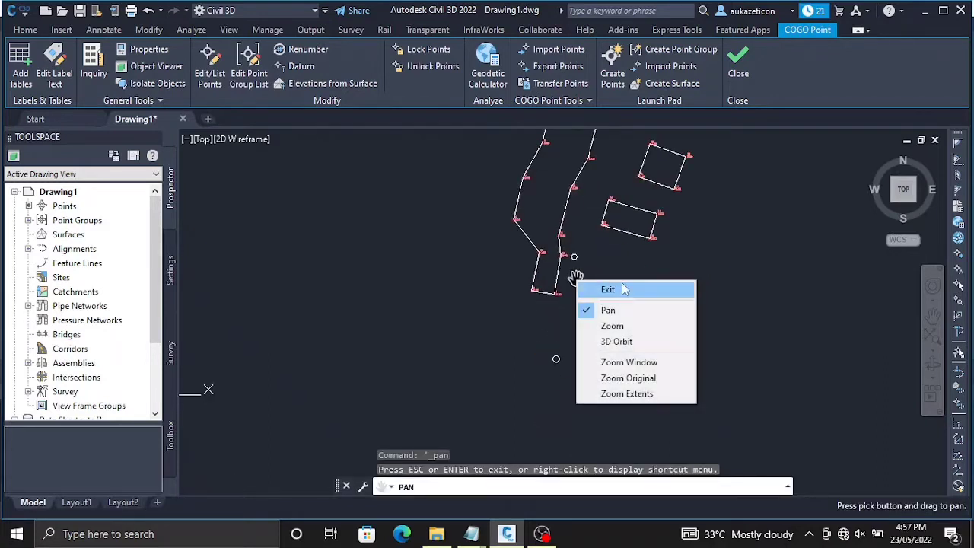
pyautogui.click(582, 284)
pyautogui.scroll(2, 592, 325)
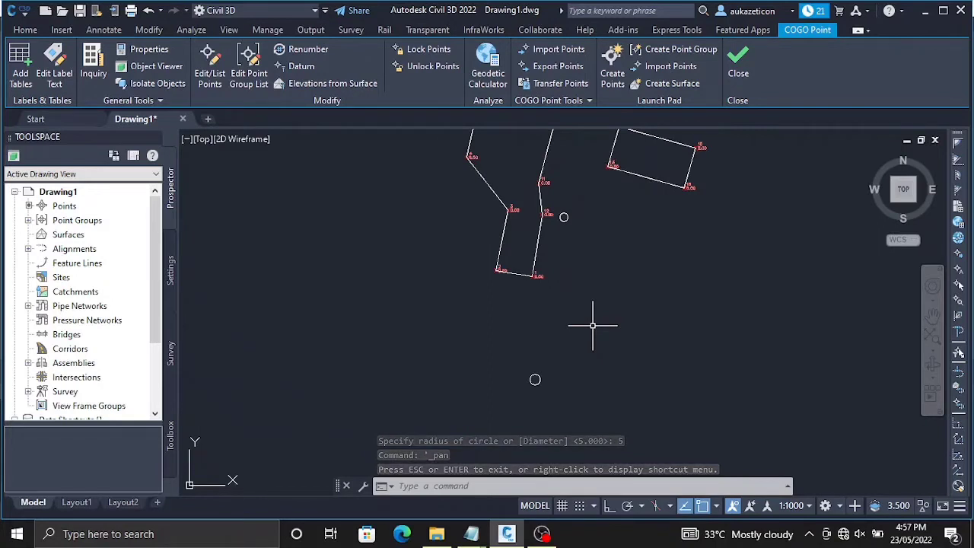
pyautogui.write('pl')
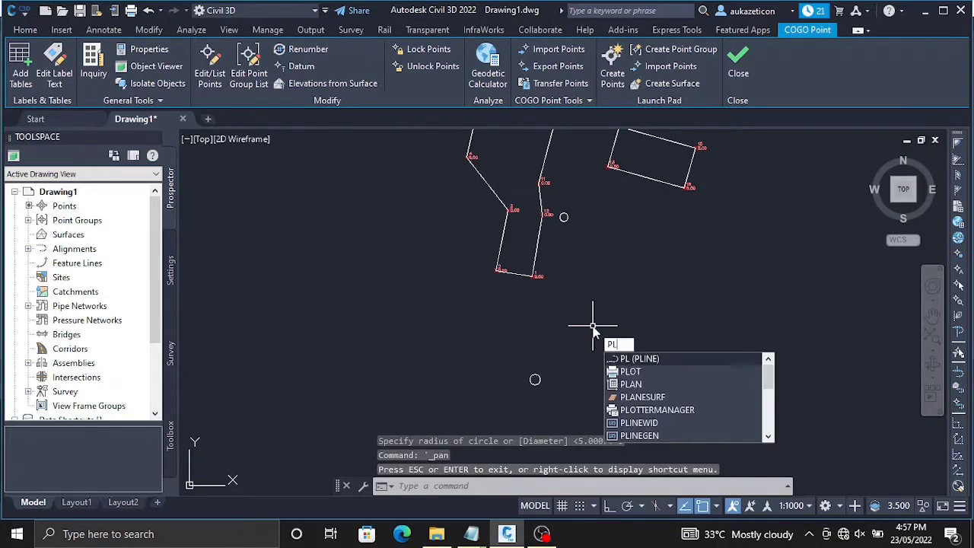
pyautogui.press('Return')
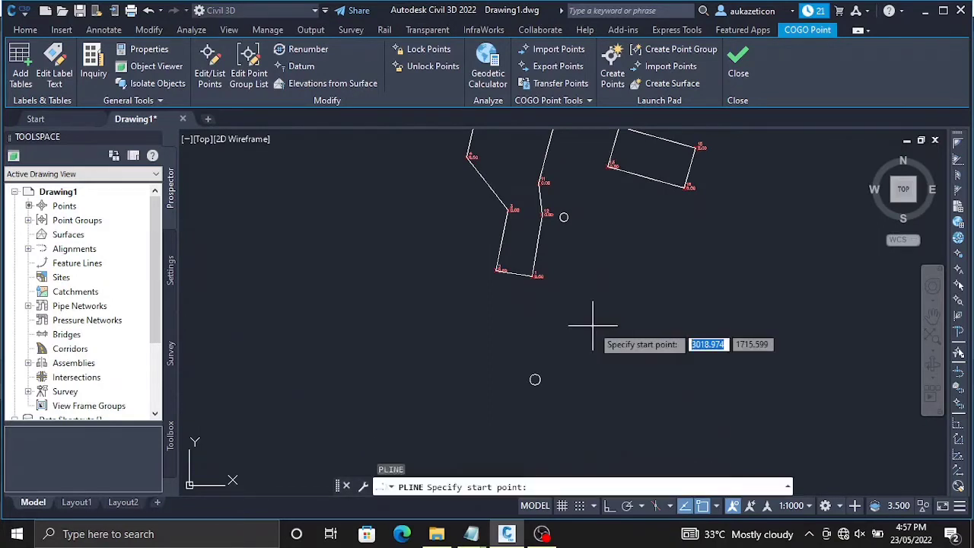
pyautogui.click(535, 378)
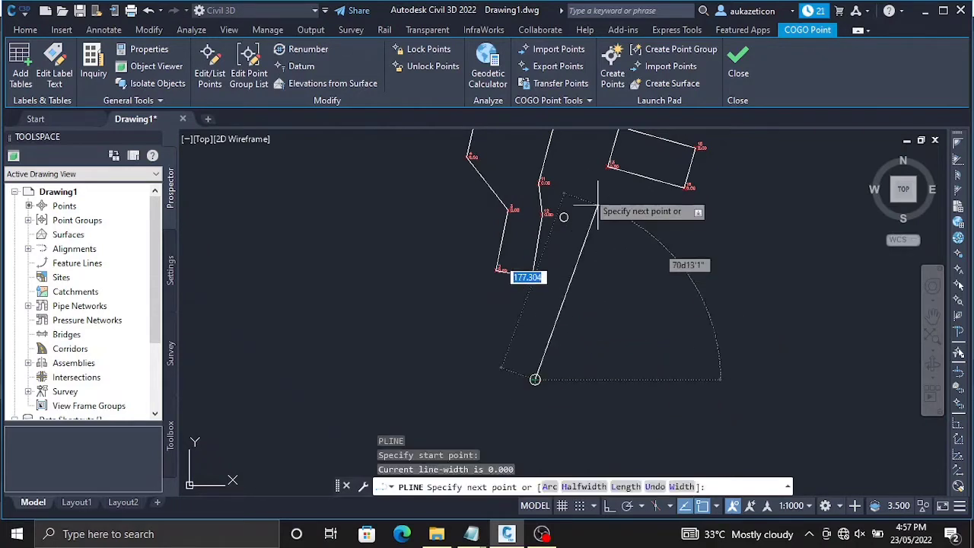
pyautogui.click(563, 217)
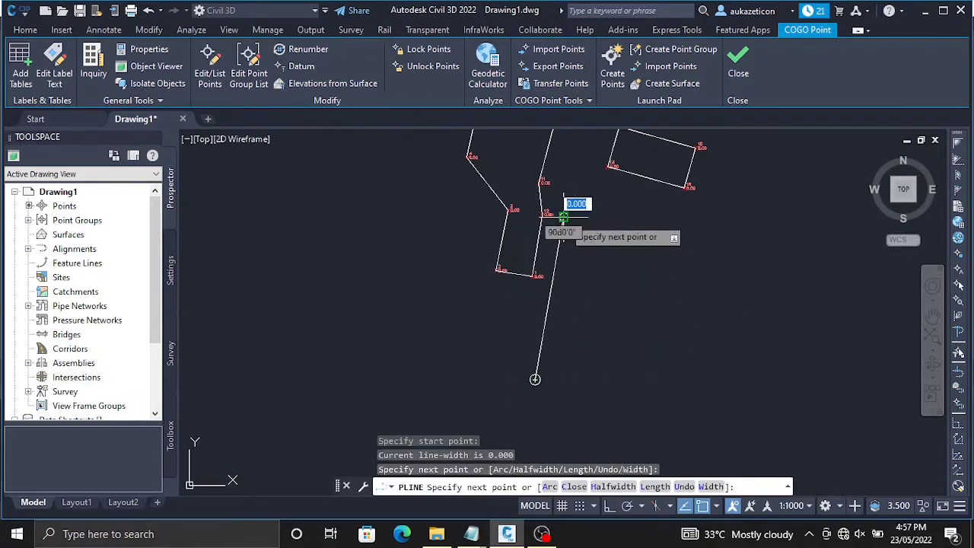
# Continue the polyline from the second circle through the centres of the two remaining north-eastern circles and finish it.
pyautogui.scroll(-2, 601, 140)
pyautogui.scroll(2, 613, 143)
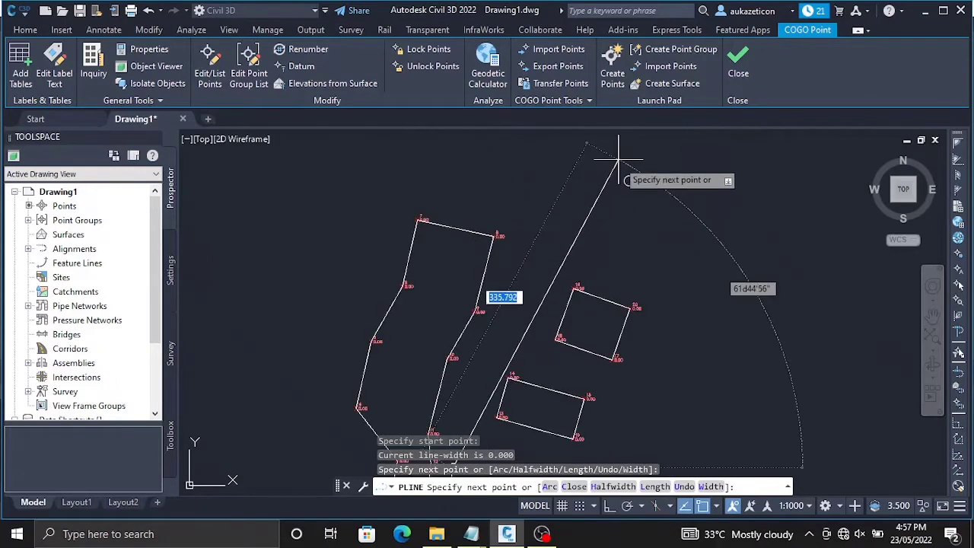
pyautogui.click(628, 181)
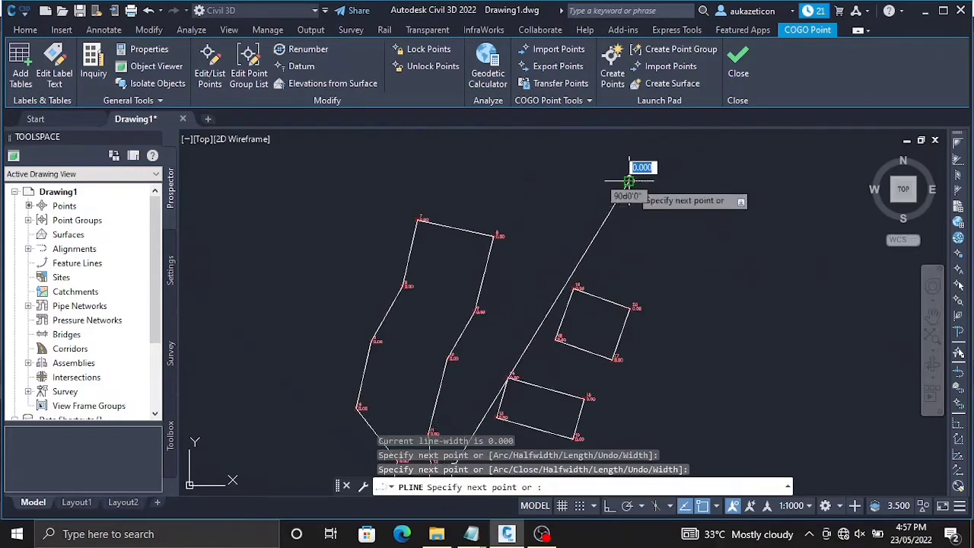
pyautogui.scroll(-2, 642, 156)
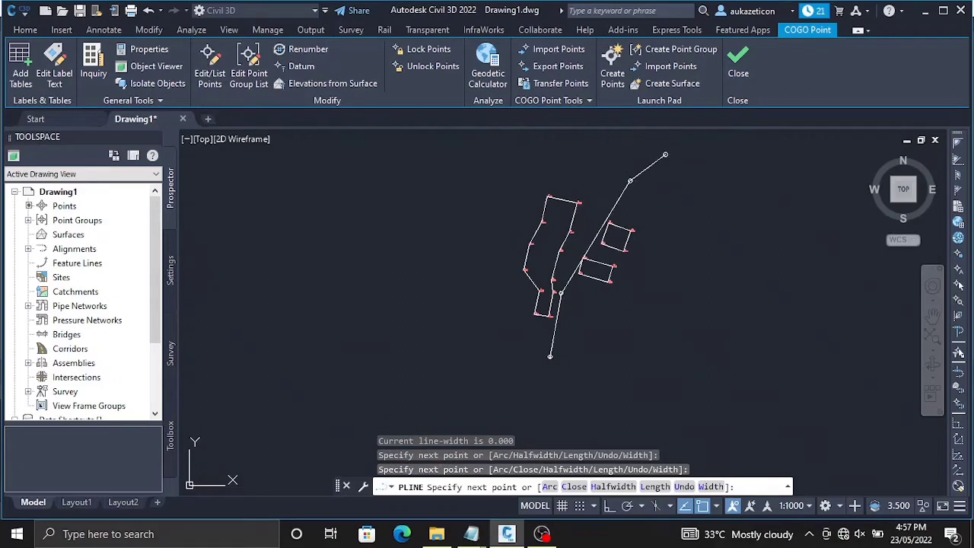
pyautogui.click(664, 155)
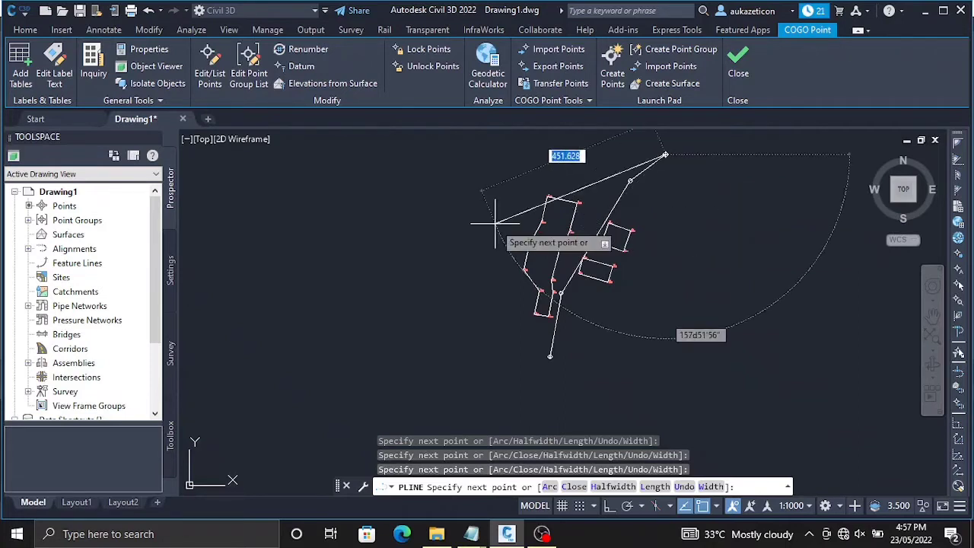
pyautogui.press('Escape')
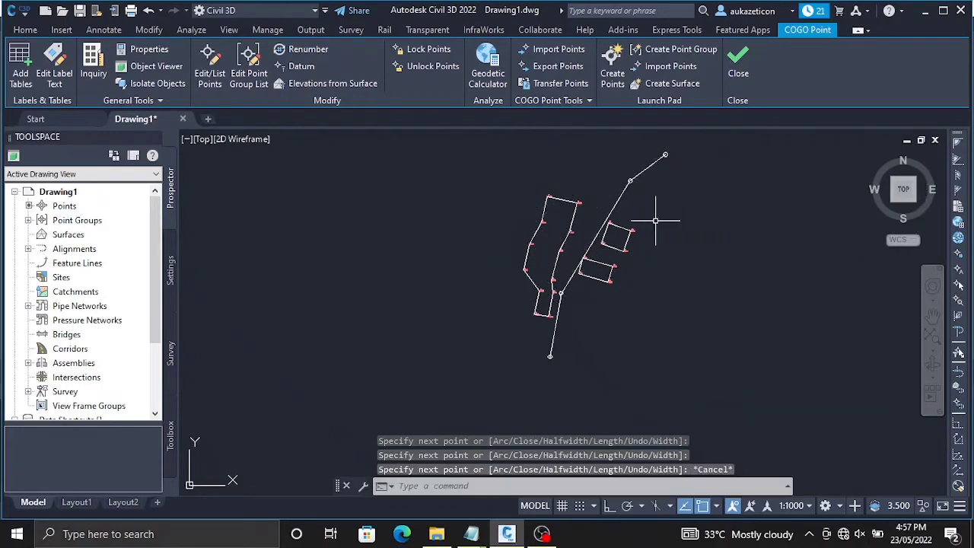
# Erase the polyline that connects the four circles.
pyautogui.click(616, 199)
pyautogui.write('era')
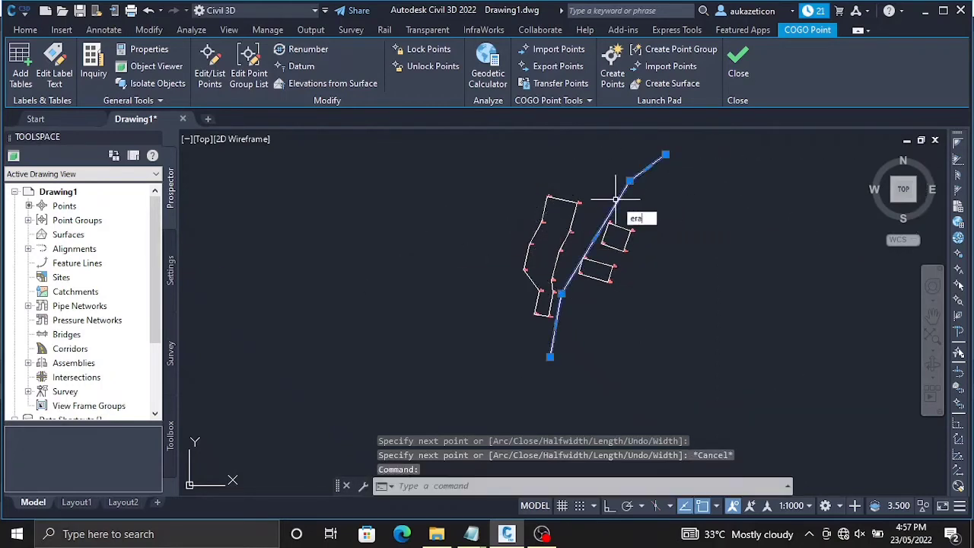
pyautogui.write('se')
pyautogui.press('Return')
# Draw a line from the centre of the southernmost circle to the centre of the circle beside point 12.
pyautogui.scroll(4, 560, 358)
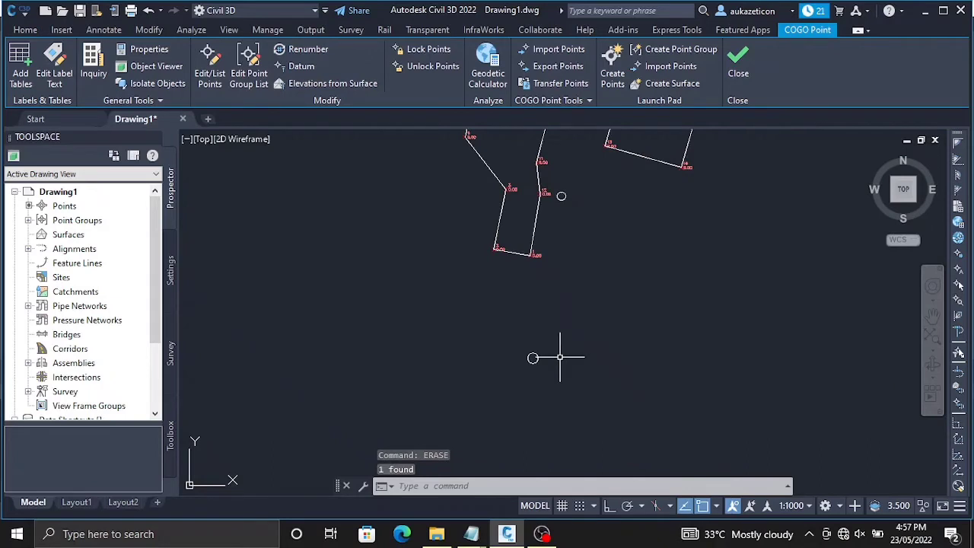
pyautogui.write('line')
pyautogui.press('Return')
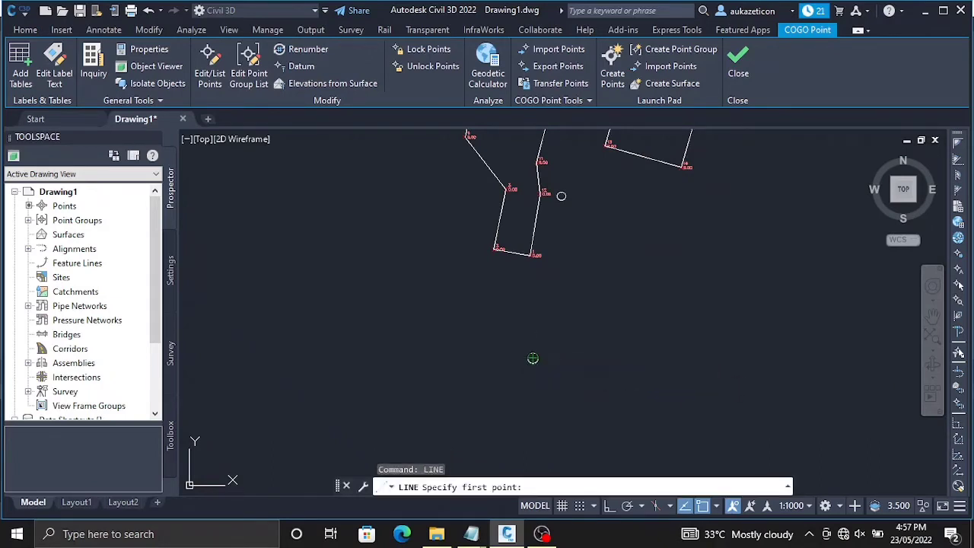
pyautogui.click(532, 358)
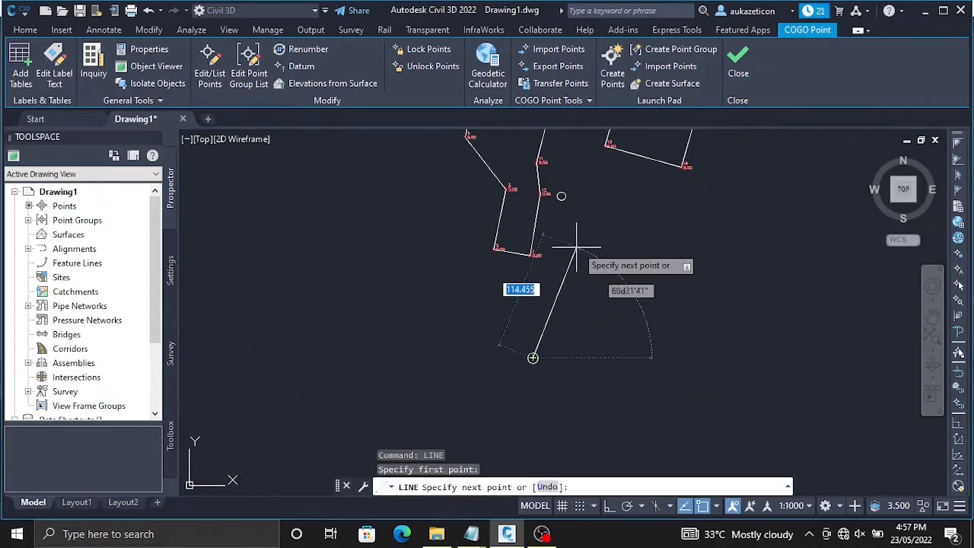
pyautogui.click(561, 197)
pyautogui.press('Escape')
# Draw a line between the centres of the two north-eastern circles, starting at the farthest one.
pyautogui.scroll(-5, 674, 142)
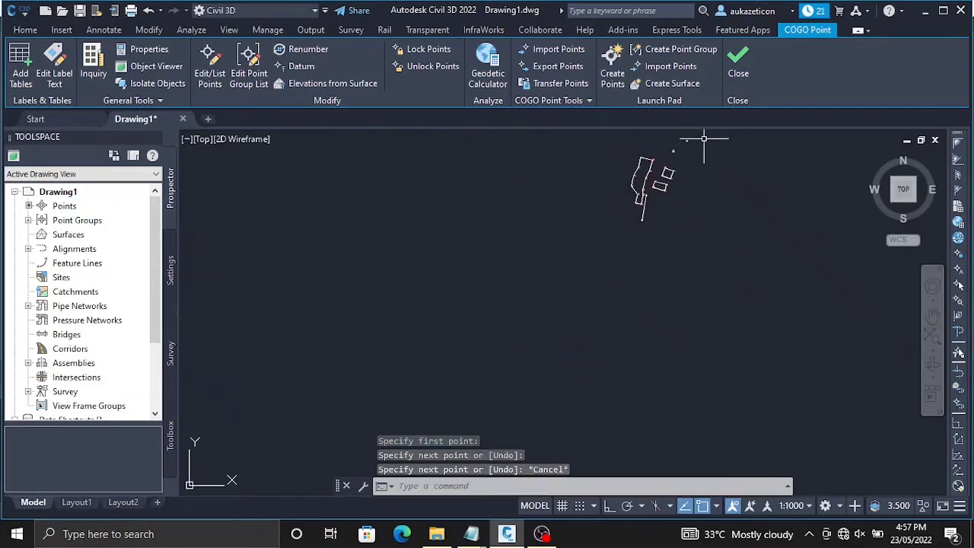
pyautogui.scroll(6, 703, 137)
pyautogui.write('LINE')
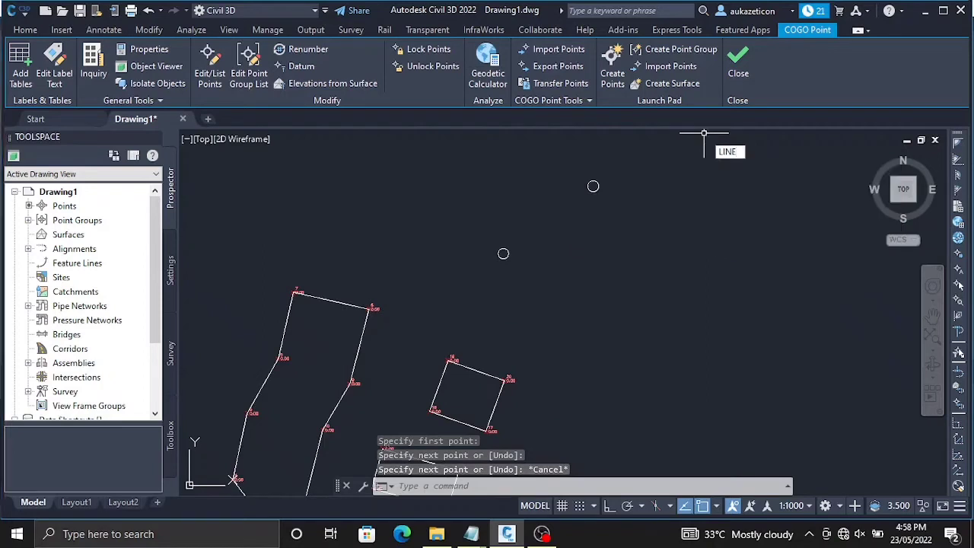
pyautogui.press('Return')
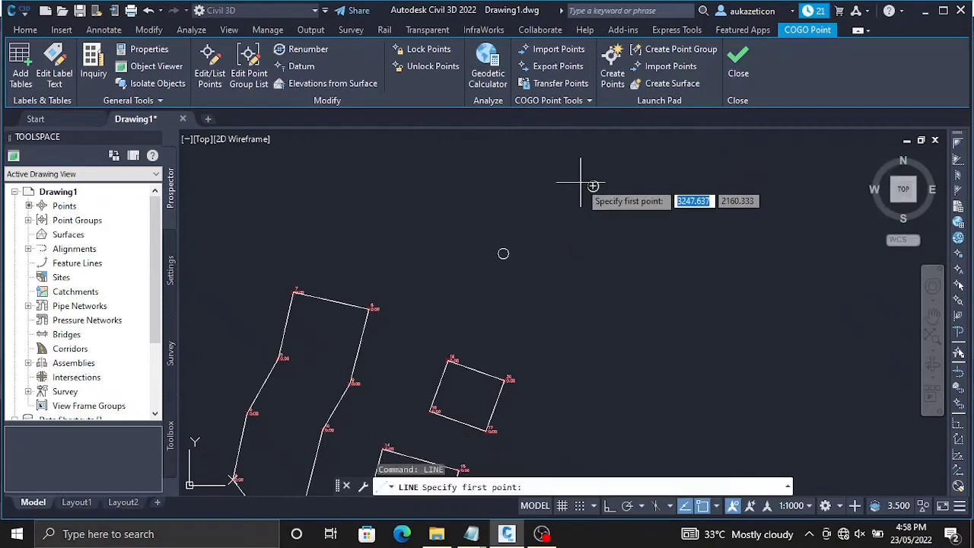
pyautogui.click(593, 186)
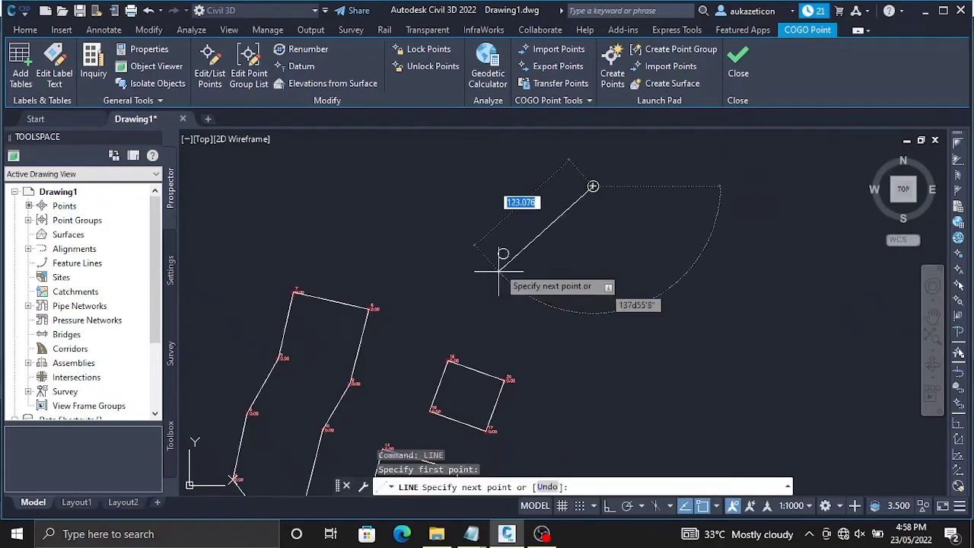
pyautogui.press('Escape')
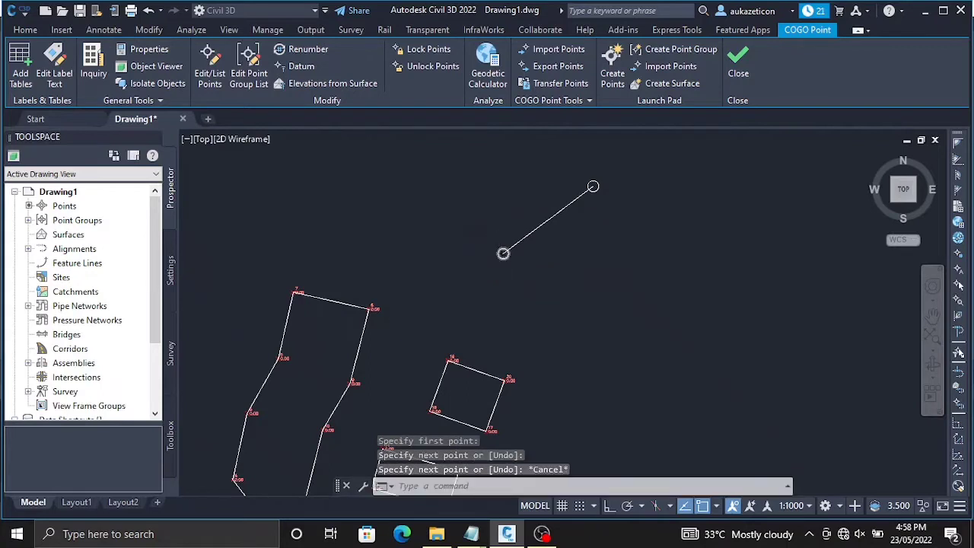
# Examine the gap between the two separate lines and how it runs between the long outline and the two rectangles.
pyautogui.scroll(-5, 464, 335)
pyautogui.scroll(6, 466, 348)
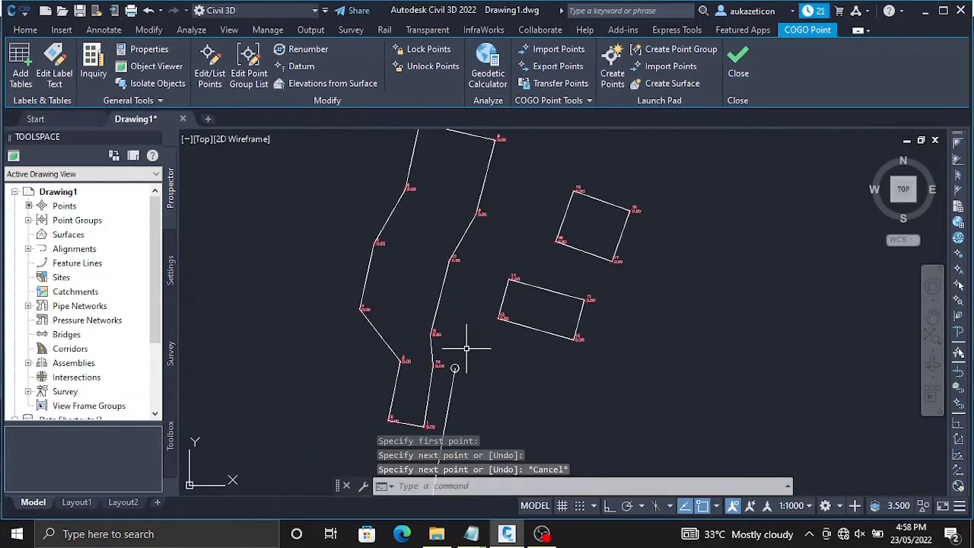
pyautogui.scroll(-4, 525, 372)
pyautogui.scroll(4, 515, 406)
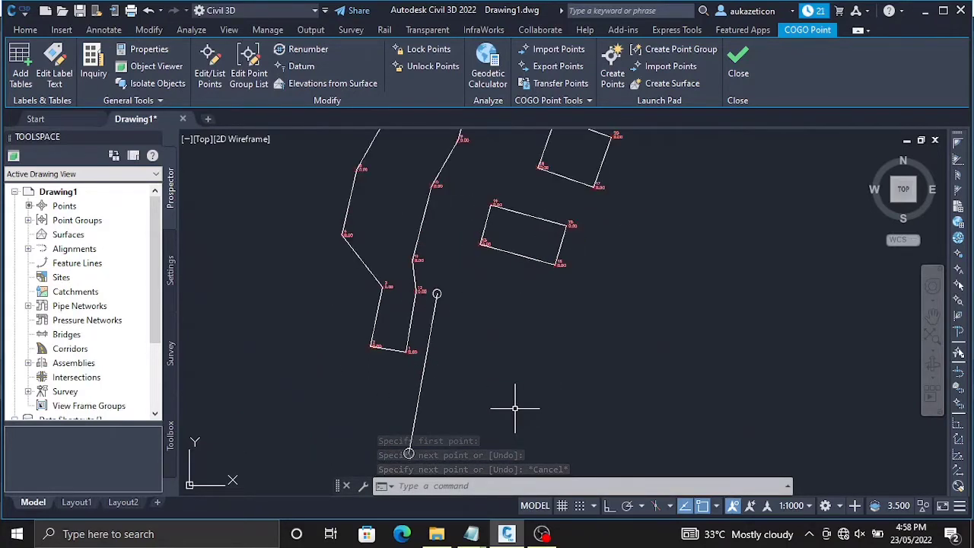
pyautogui.scroll(-2, 515, 408)
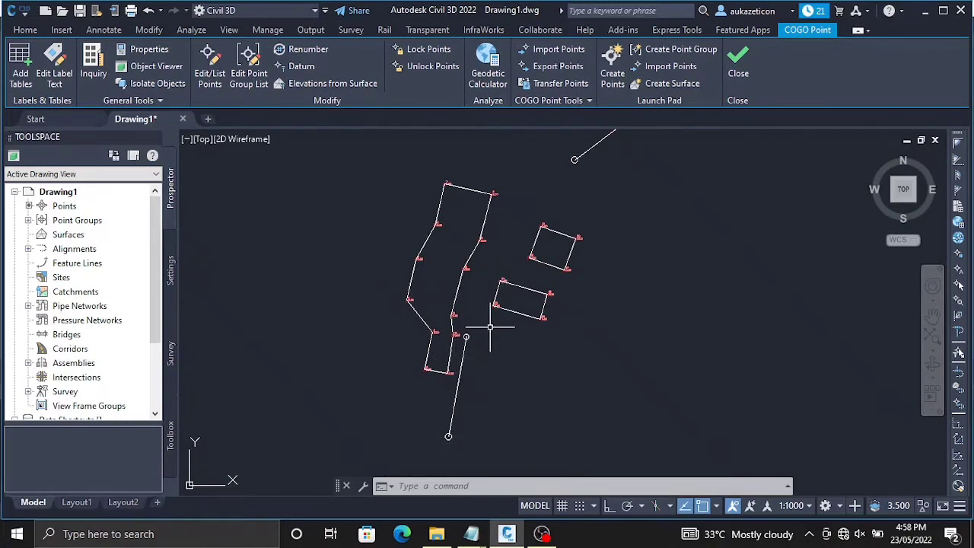
pyautogui.scroll(2, 489, 327)
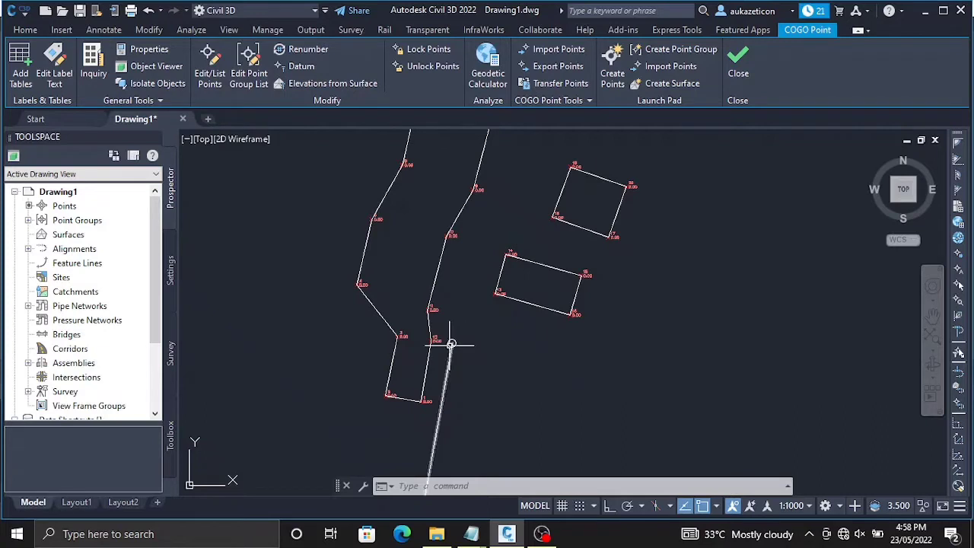
pyautogui.scroll(-2, 461, 319)
pyautogui.scroll(2, 461, 300)
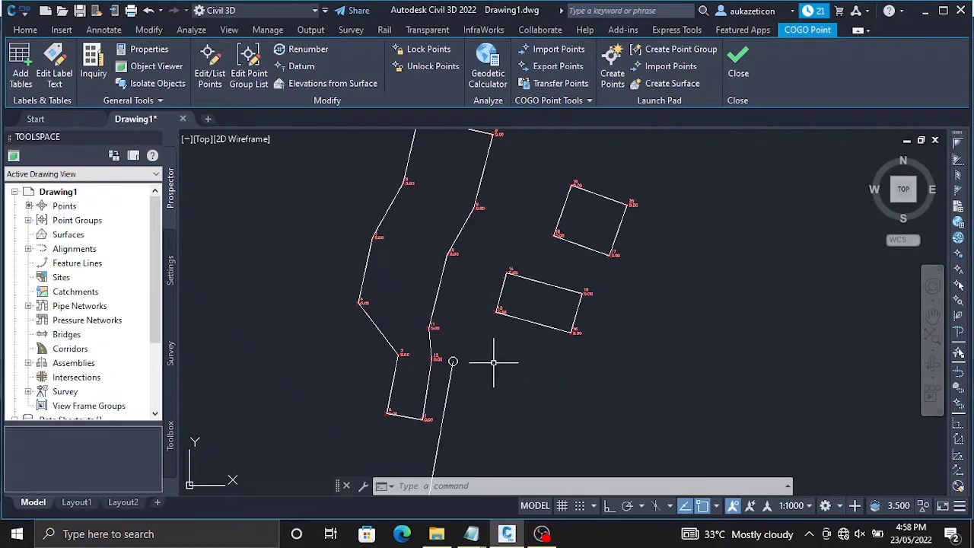
pyautogui.scroll(-2, 493, 361)
pyautogui.scroll(2, 484, 311)
pyautogui.scroll(-2, 484, 318)
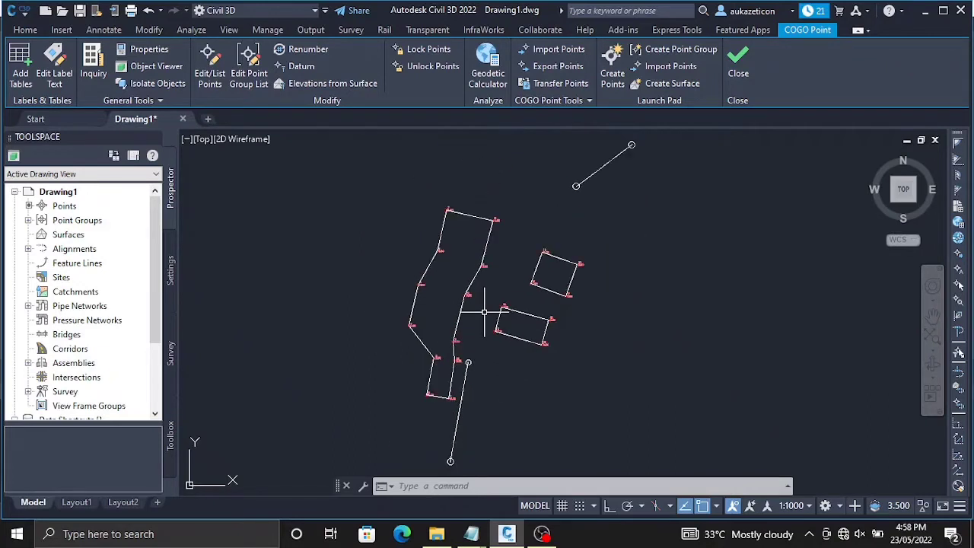
pyautogui.scroll(2, 513, 214)
pyautogui.scroll(-2, 441, 278)
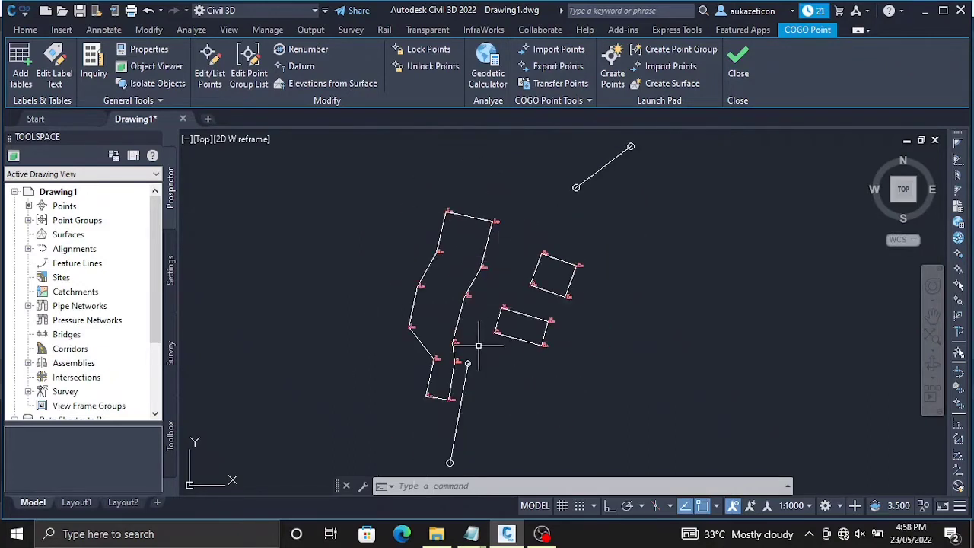
pyautogui.scroll(2, 478, 347)
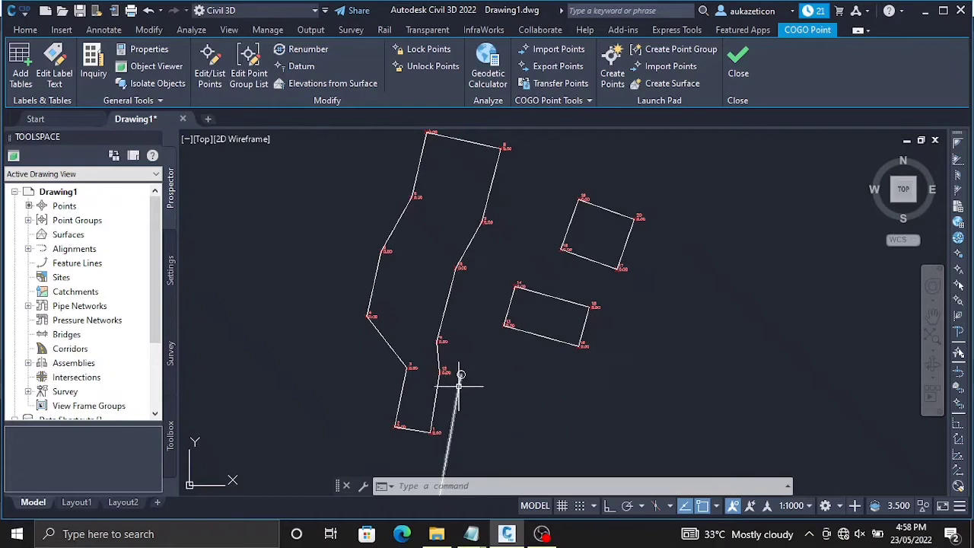
pyautogui.scroll(-2, 503, 230)
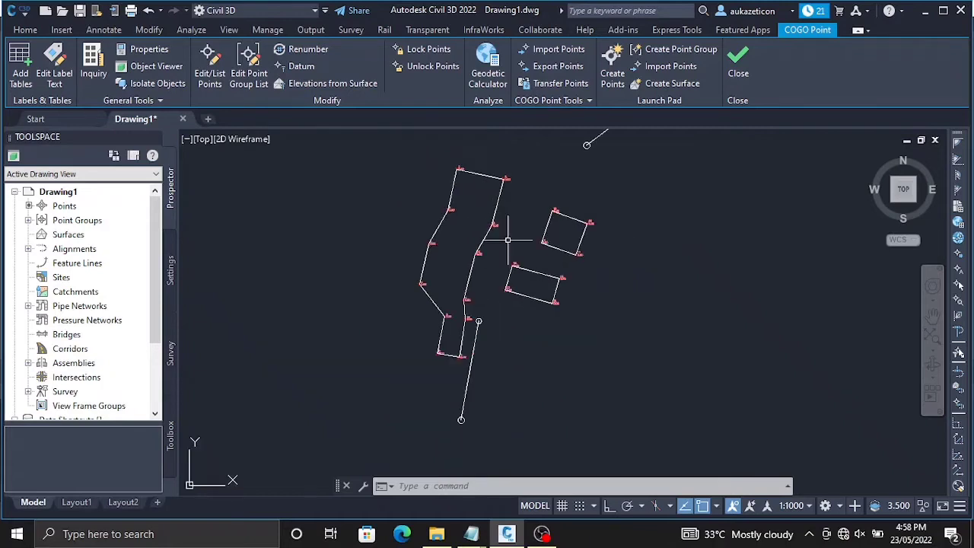
pyautogui.scroll(1, 496, 320)
pyautogui.scroll(-3, 514, 278)
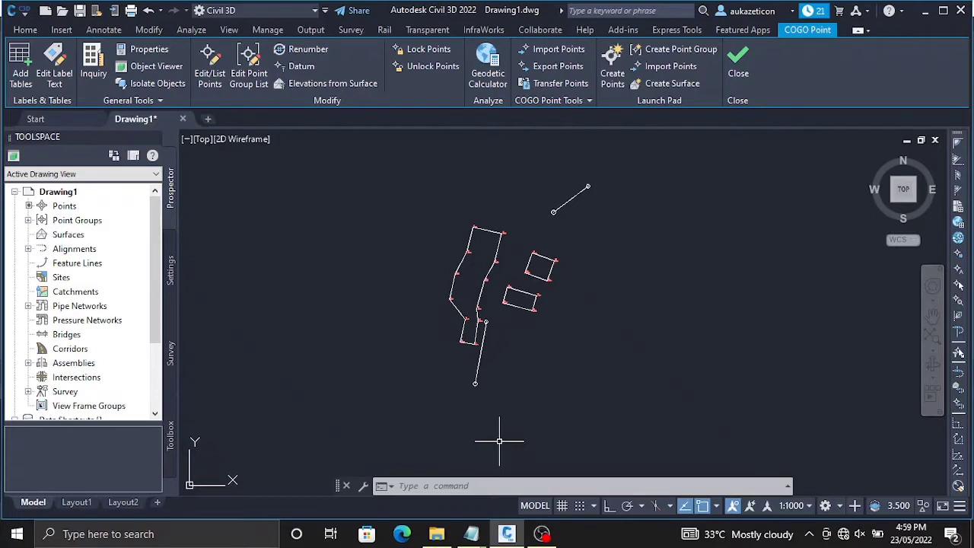
pyautogui.scroll(3, 476, 304)
pyautogui.scroll(-5, 494, 259)
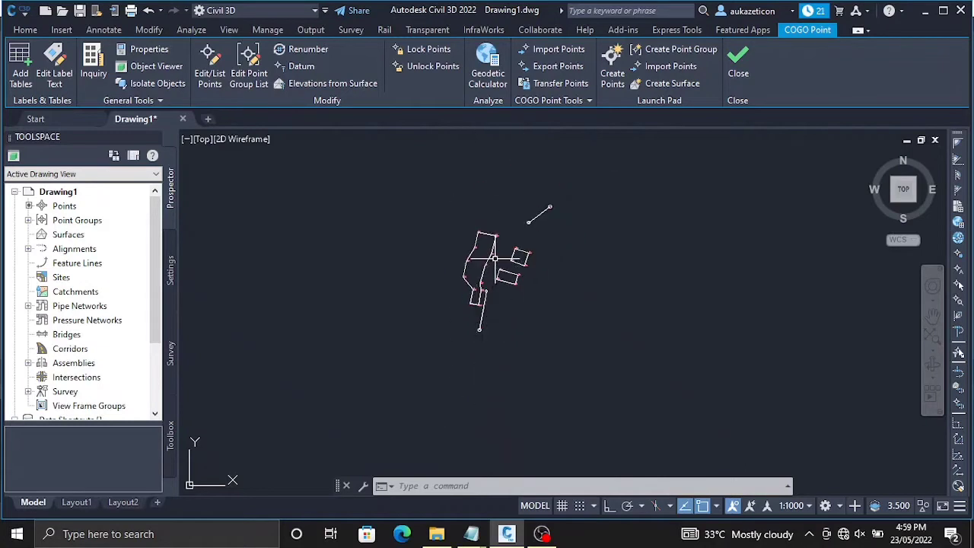
pyautogui.scroll(4, 494, 259)
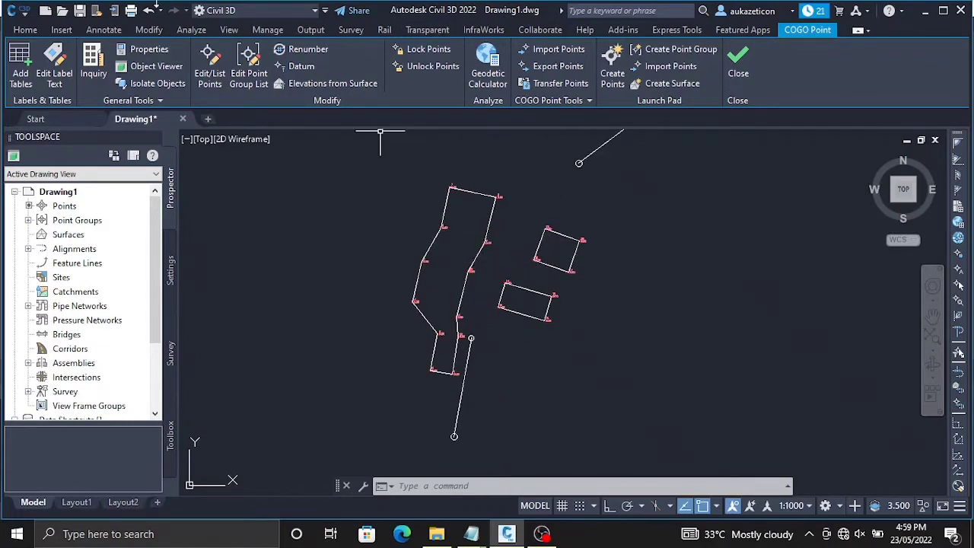
# Draw a three-point arc from the circle beside point 12 through the next circle north-east, ending at the farthest north-eastern circle.
pyautogui.click(28, 30)
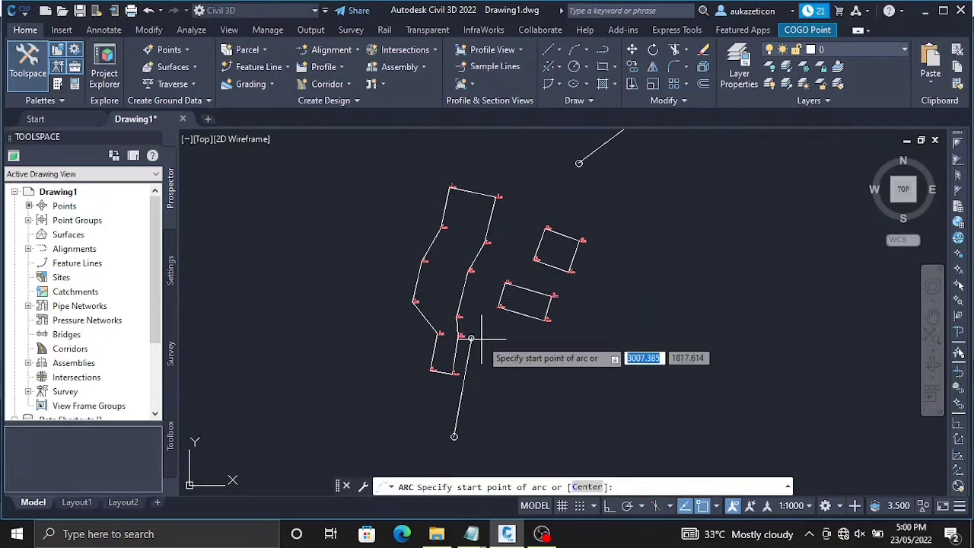
pyautogui.scroll(2, 464, 337)
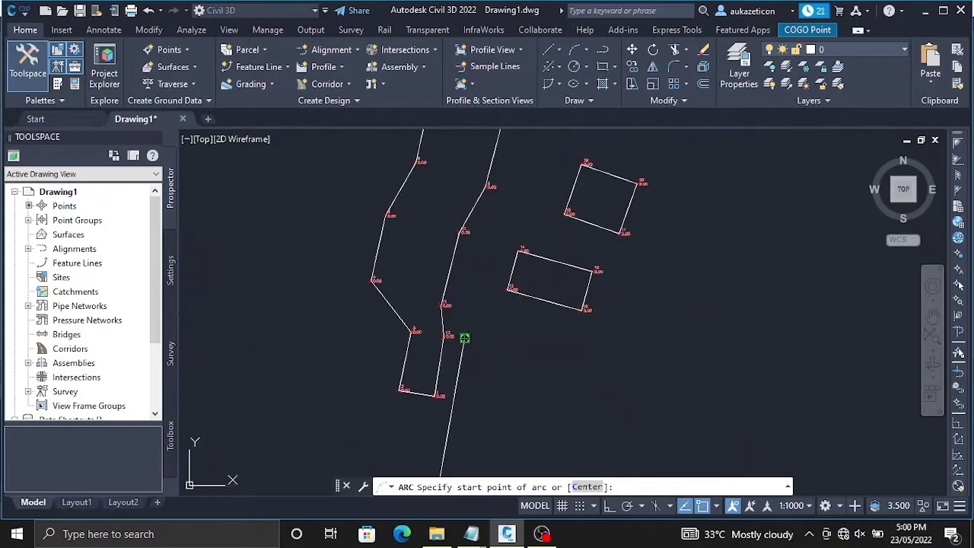
pyautogui.click(464, 337)
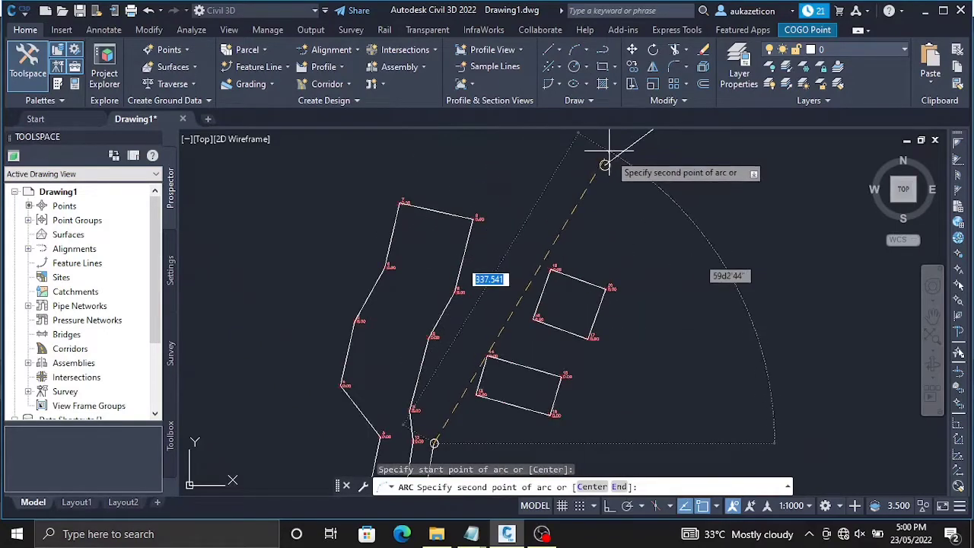
pyautogui.click(604, 165)
pyautogui.scroll(-3, 605, 165)
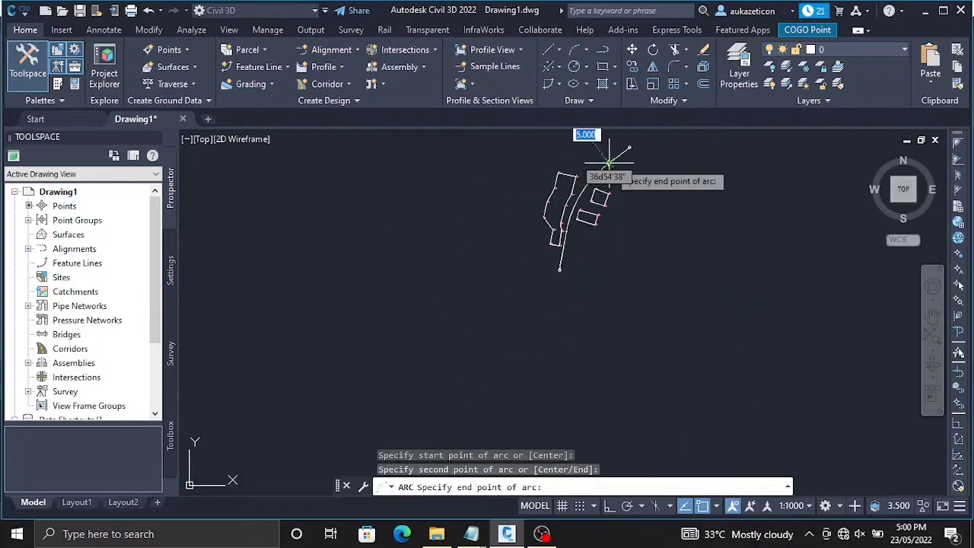
pyautogui.scroll(2, 617, 156)
pyautogui.scroll(2, 584, 177)
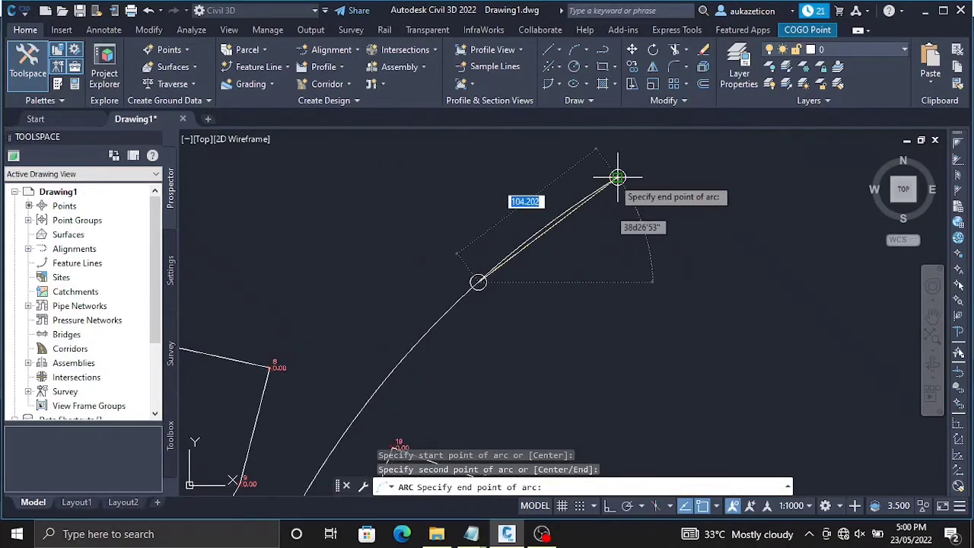
pyautogui.click(617, 178)
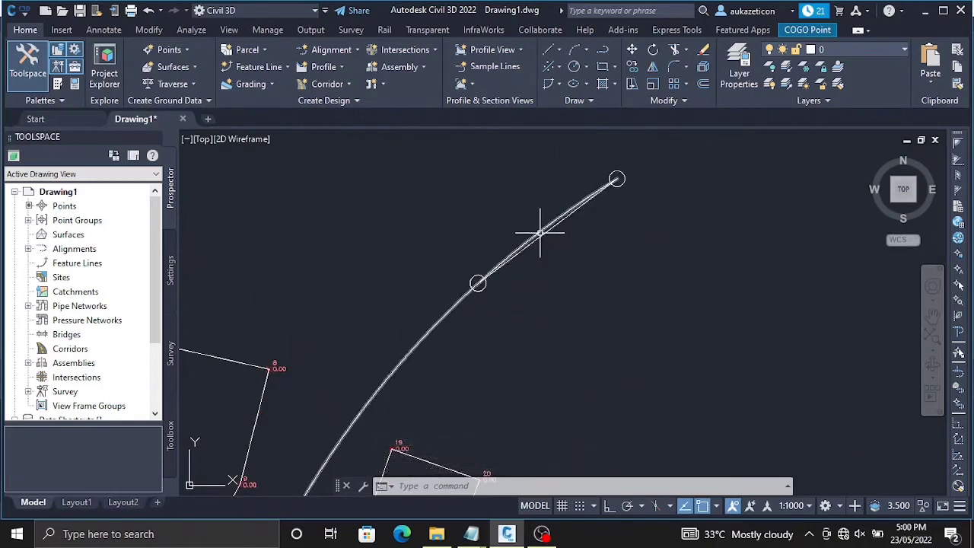
# Inspect the new arc beside the north-eastern line and where it meets the southern line.
pyautogui.click(477, 283)
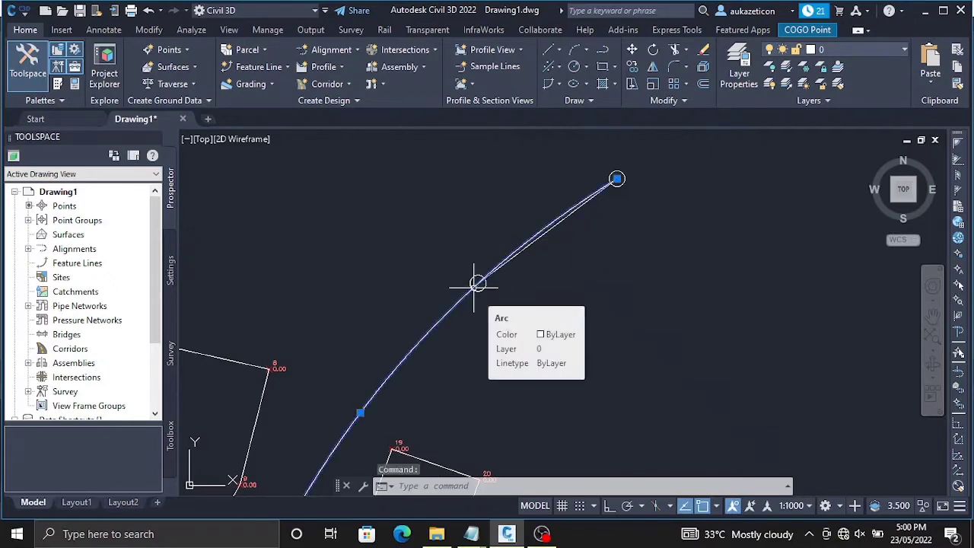
pyautogui.press('Escape')
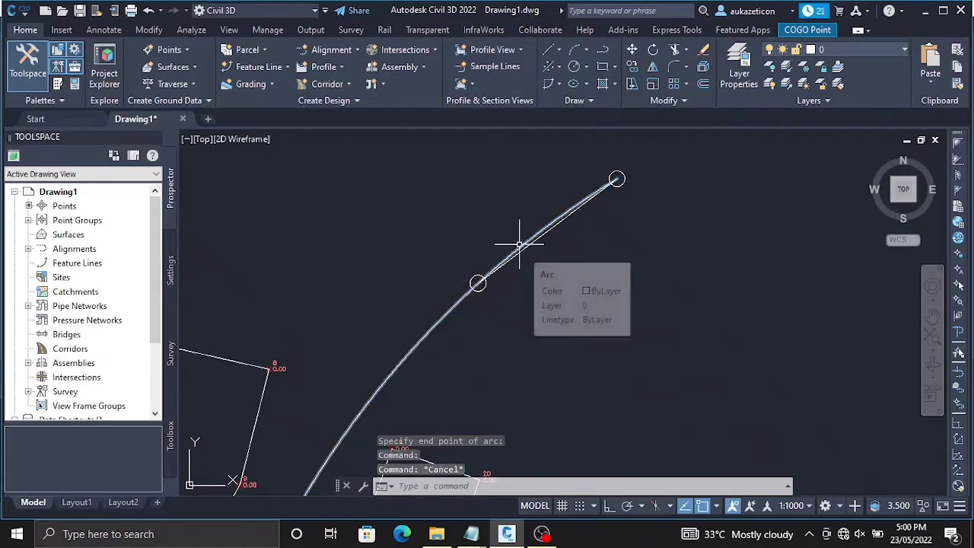
pyautogui.scroll(-5, 515, 257)
pyautogui.scroll(4, 440, 368)
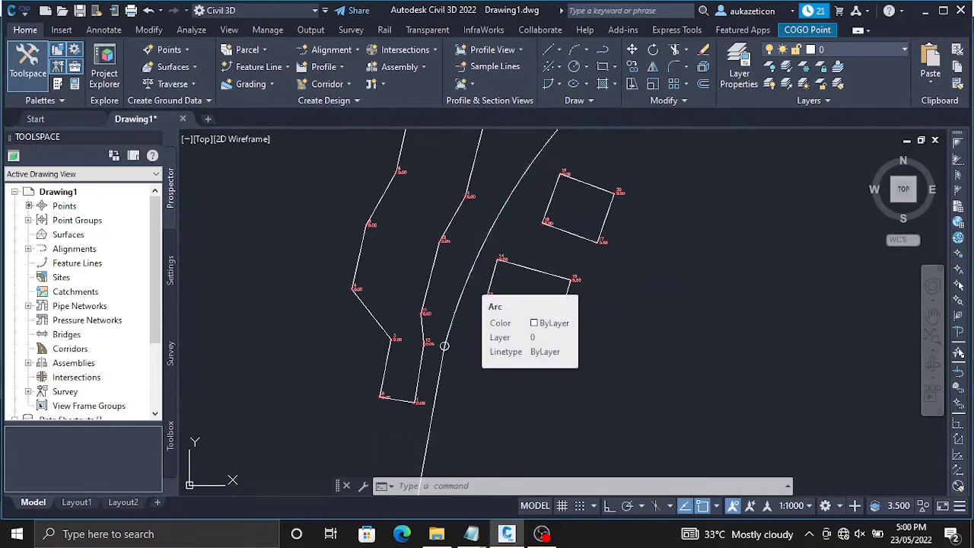
# Erase the arc running from the circle beside point 12 towards the north-eastern circles.
pyautogui.click(467, 276)
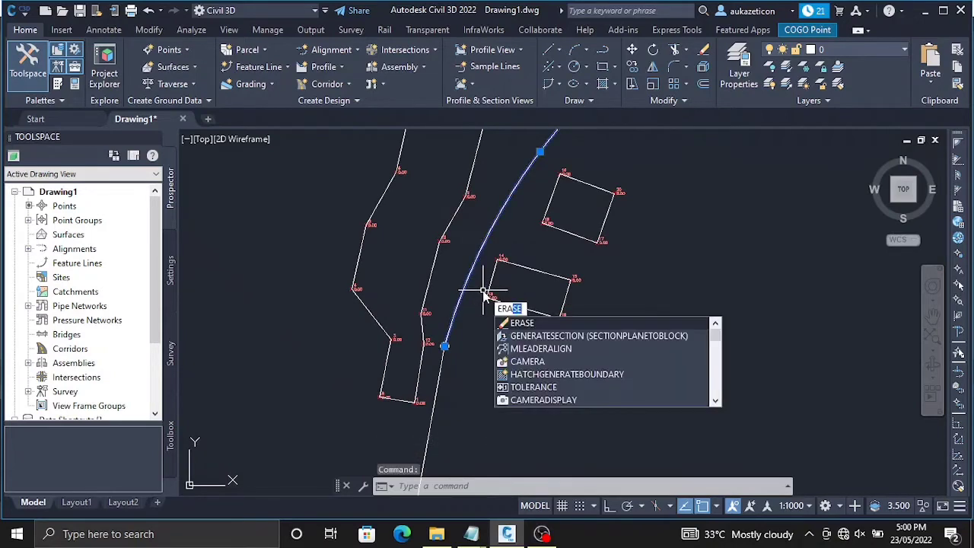
pyautogui.press('Return')
pyautogui.scroll(-2, 487, 288)
pyautogui.scroll(2, 477, 357)
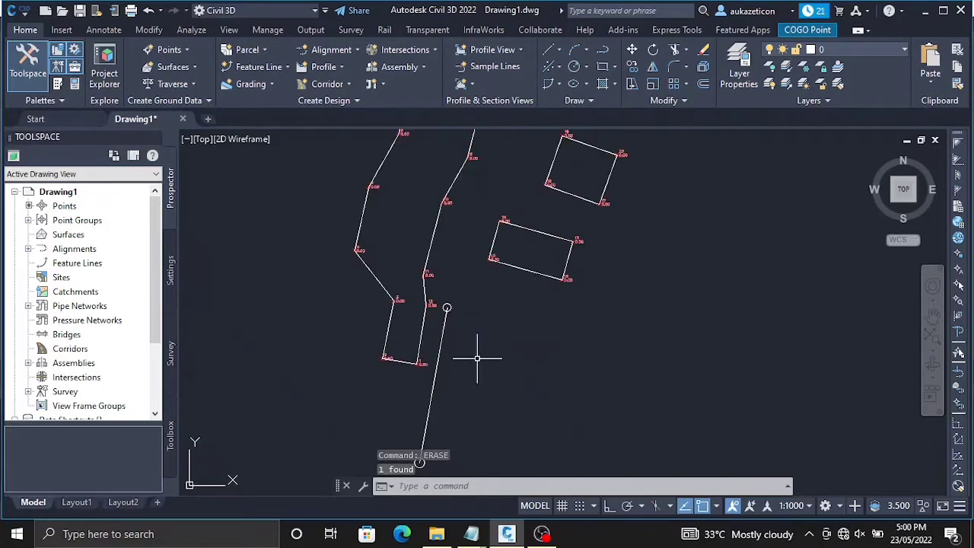
pyautogui.scroll(-3, 477, 358)
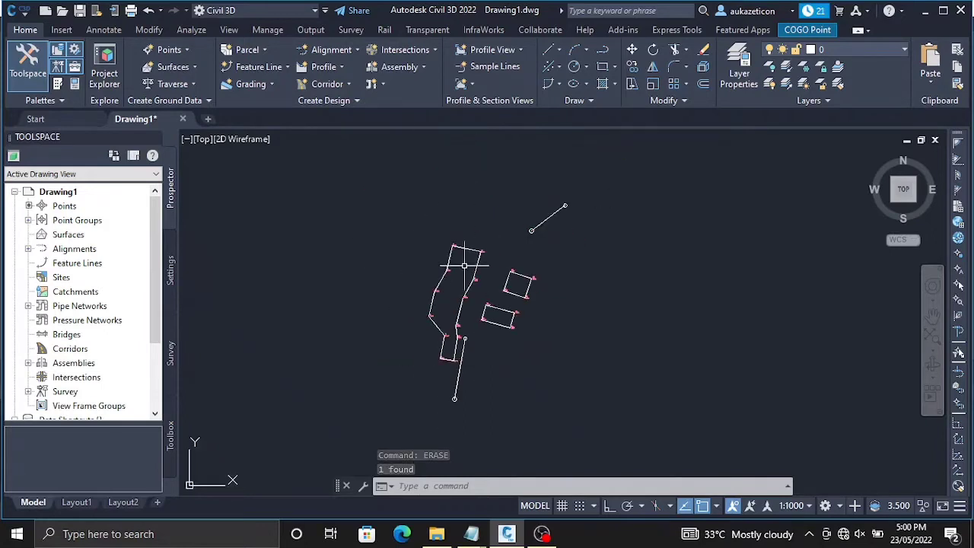
pyautogui.scroll(3, 472, 321)
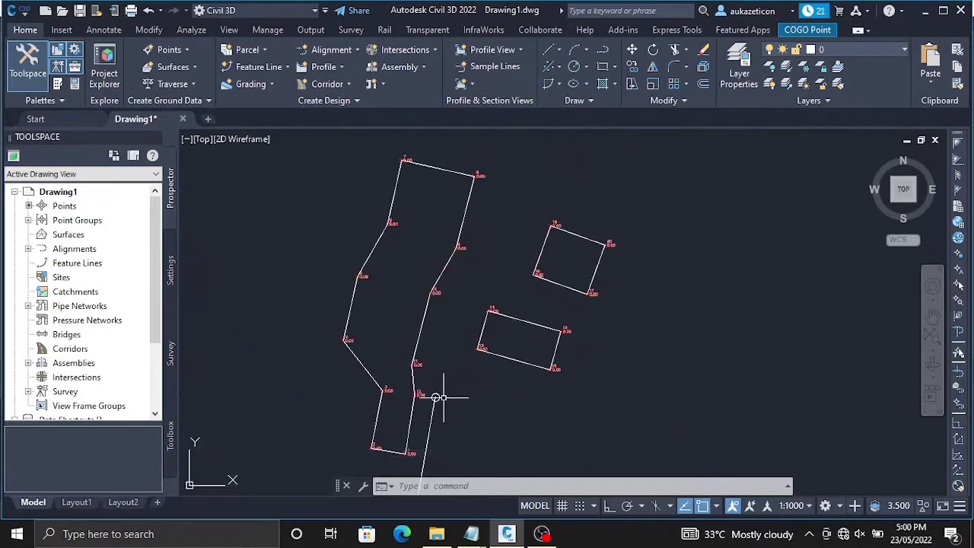
pyautogui.scroll(-2, 460, 335)
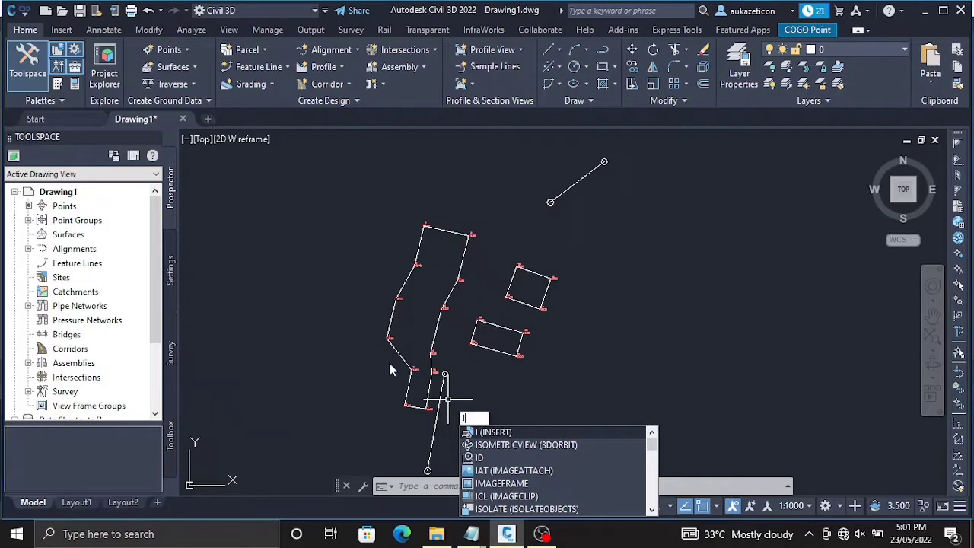
pyautogui.press('BackSpace')
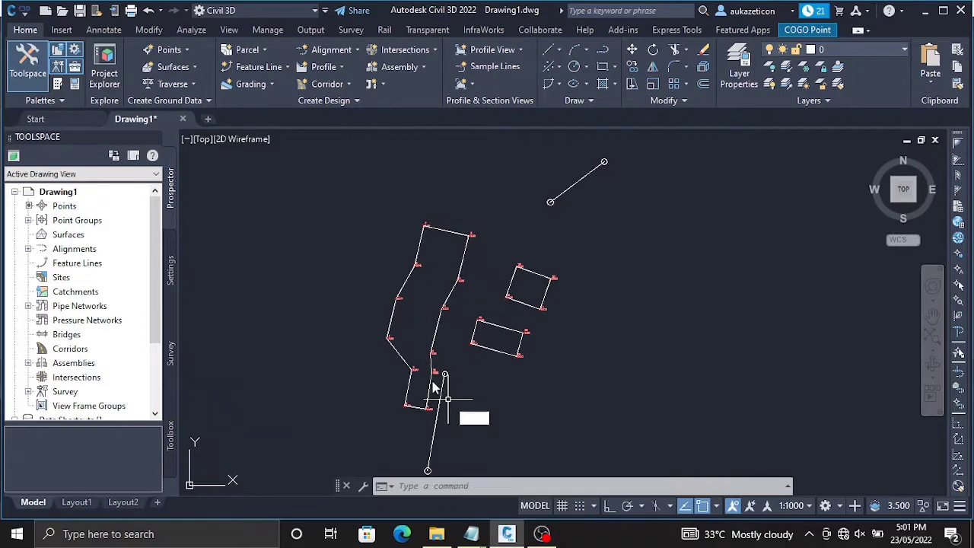
pyautogui.press('Escape')
pyautogui.scroll(2, 448, 396)
pyautogui.scroll(-2, 446, 380)
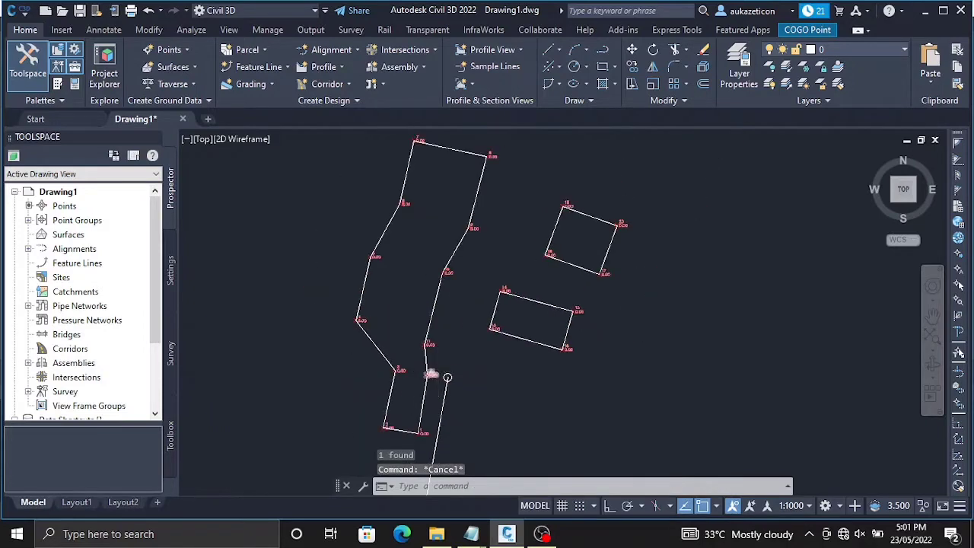
pyautogui.click(449, 375)
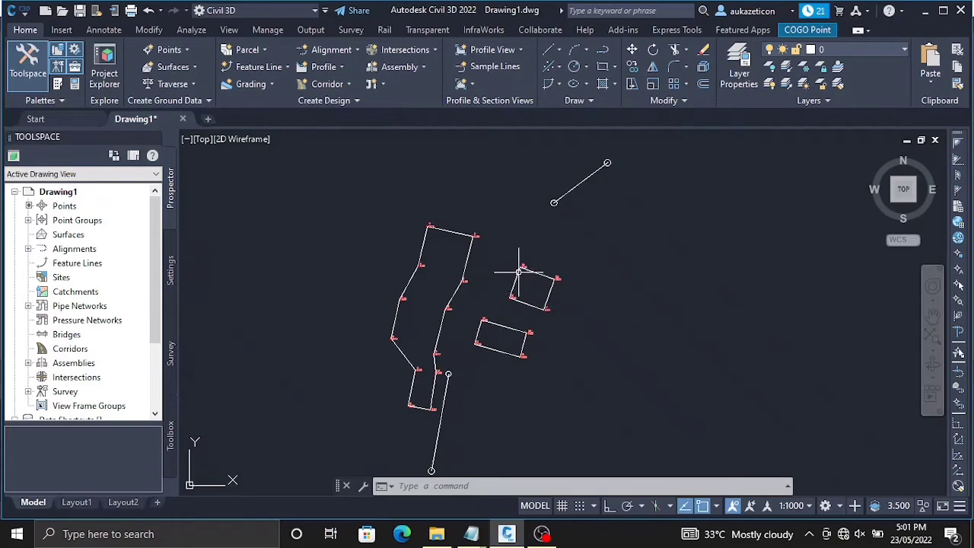
# Draw a line from the northern rectangle's north-west corner, running north-west past the long outline's north-east corner.
pyautogui.scroll(2, 507, 227)
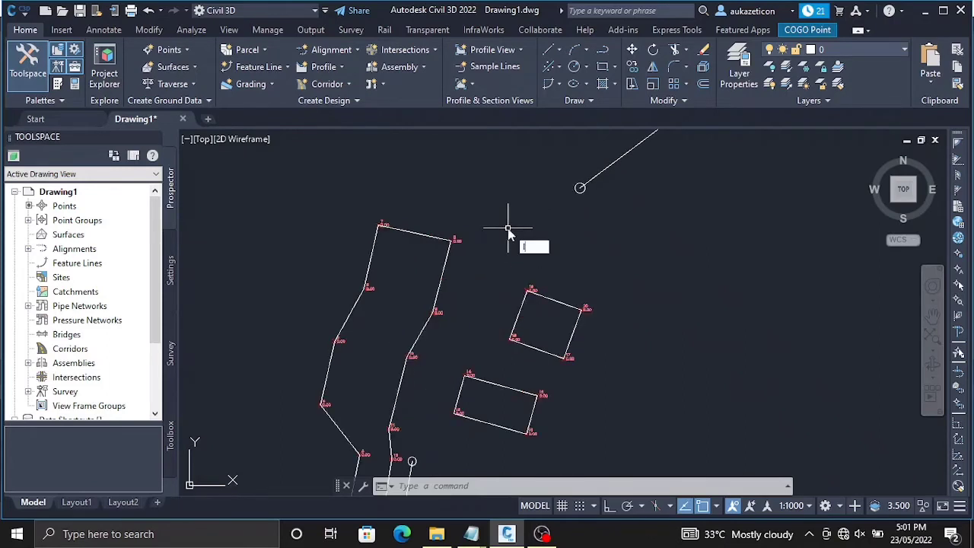
pyautogui.press('Return')
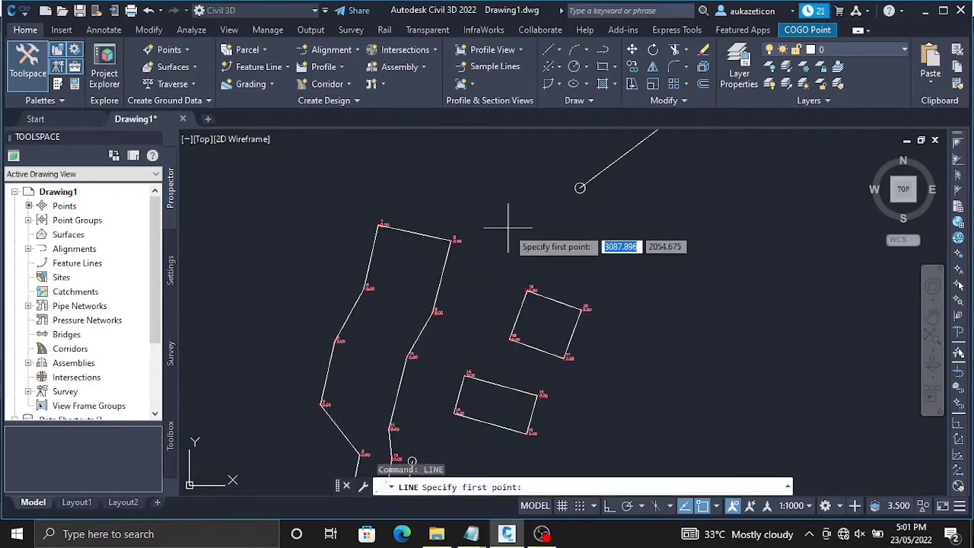
pyautogui.click(529, 289)
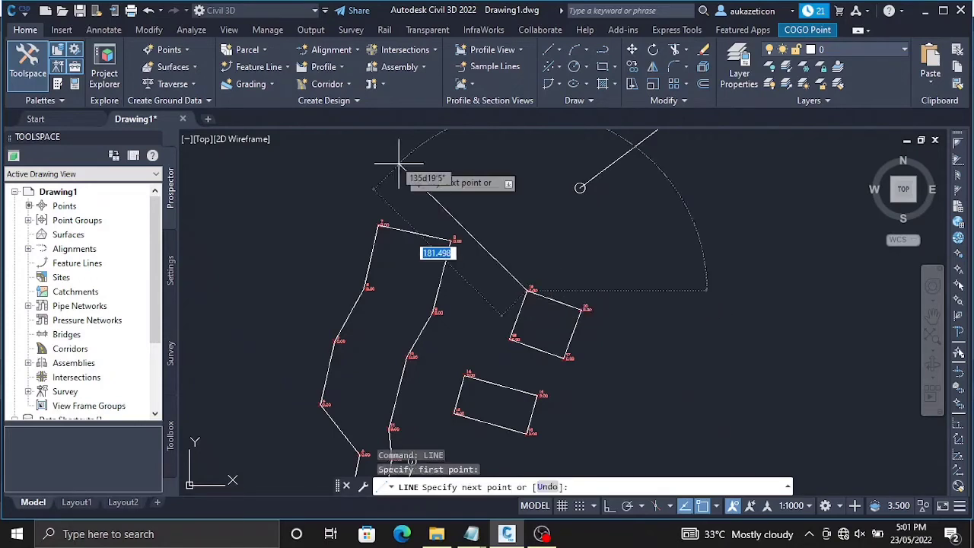
pyautogui.press('Escape')
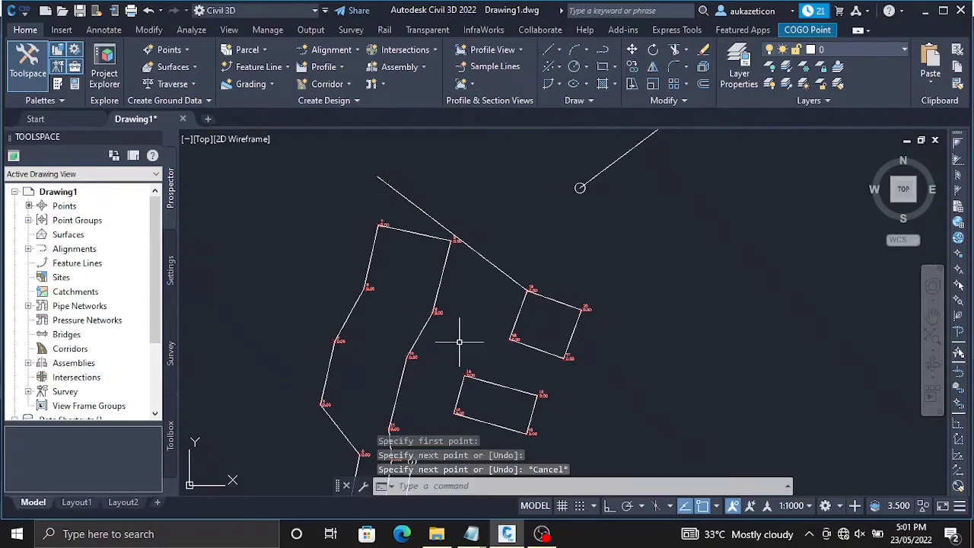
# Fillet the southern route line with the slanted line drawn from the northern rectangle so they meet at a corner.
pyautogui.scroll(-2, 450, 343)
pyautogui.scroll(-3, 482, 279)
pyautogui.scroll(3, 464, 361)
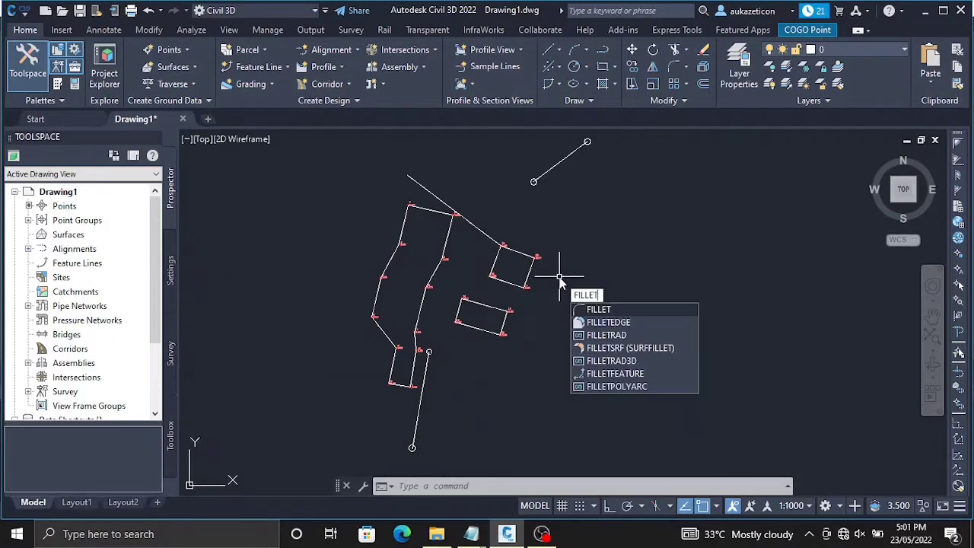
pyautogui.press('Return')
pyautogui.scroll(2, 429, 355)
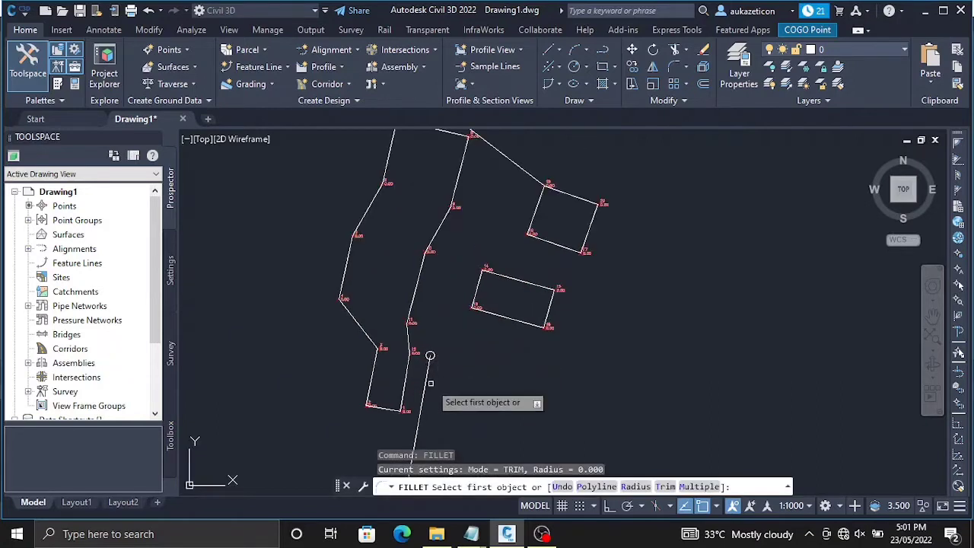
pyautogui.click(424, 374)
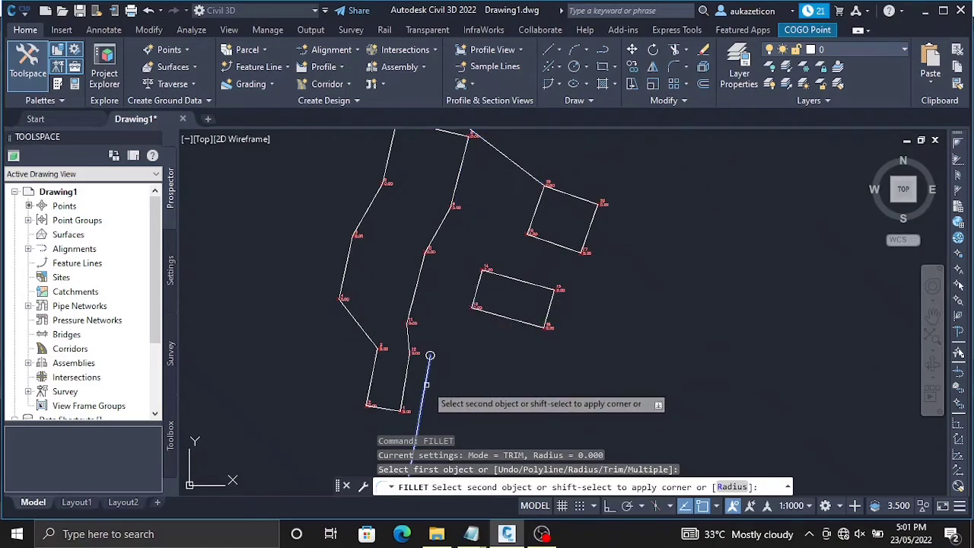
pyautogui.click(489, 146)
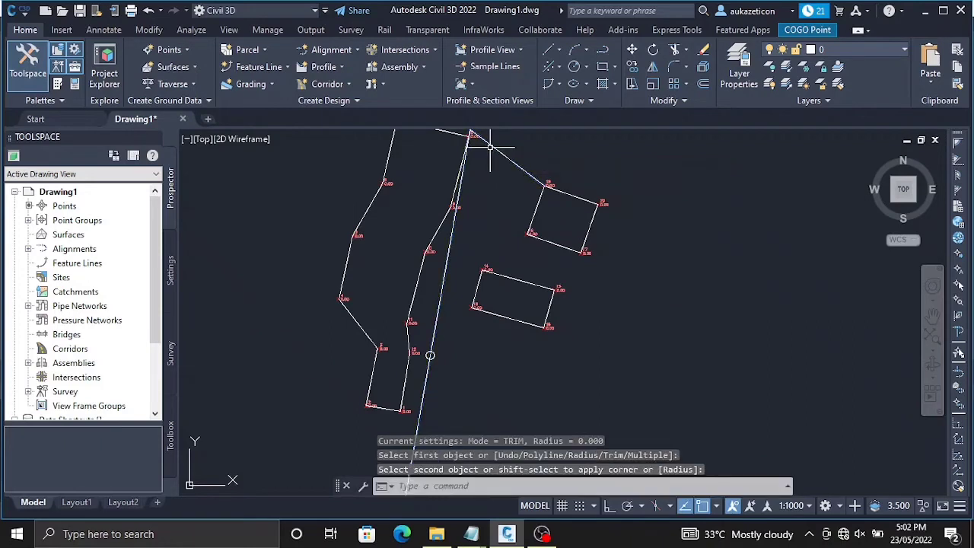
# Erase the slanted line between the long outline's north-east corner and the northern rectangle.
pyautogui.scroll(-1, 525, 167)
pyautogui.scroll(1, 522, 163)
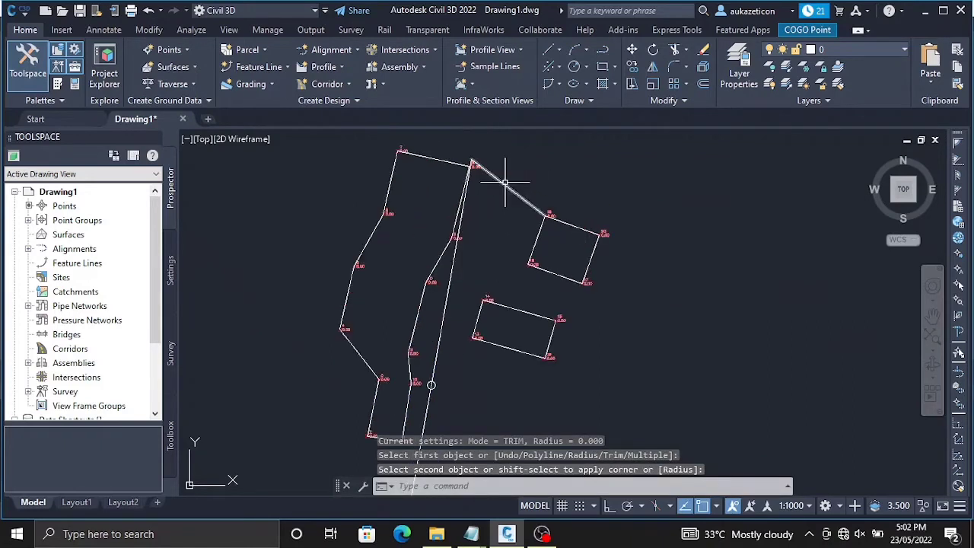
pyautogui.scroll(-2, 513, 155)
pyautogui.scroll(2, 513, 155)
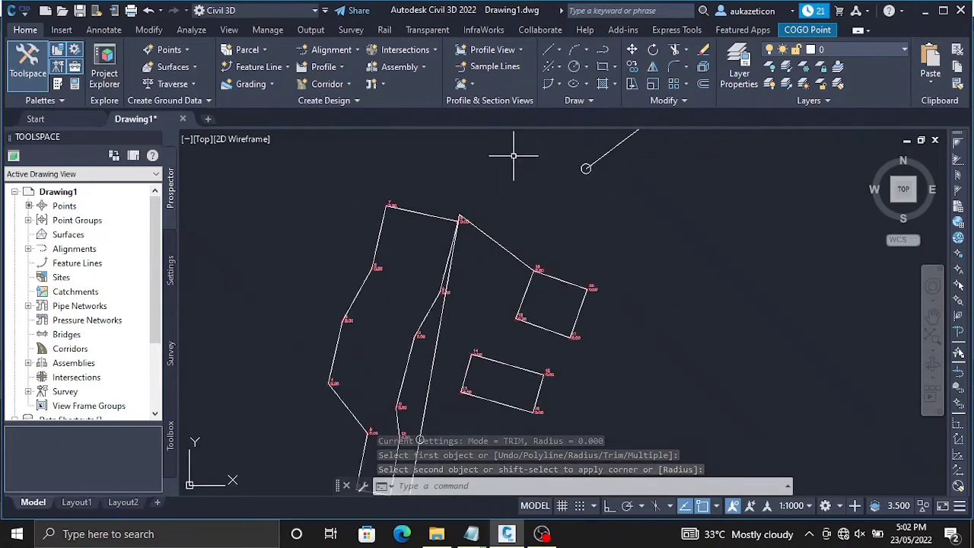
pyautogui.click(487, 234)
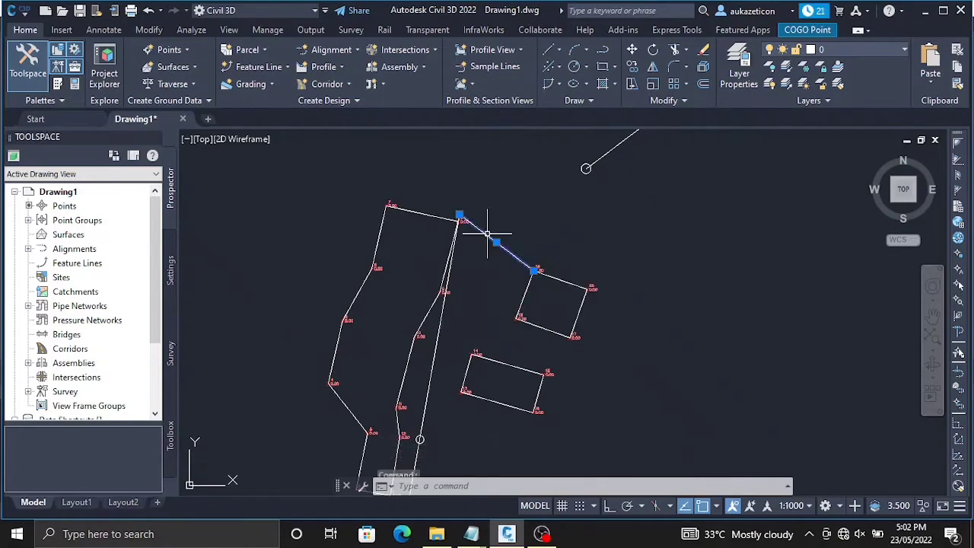
pyautogui.write('era')
pyautogui.press('Return')
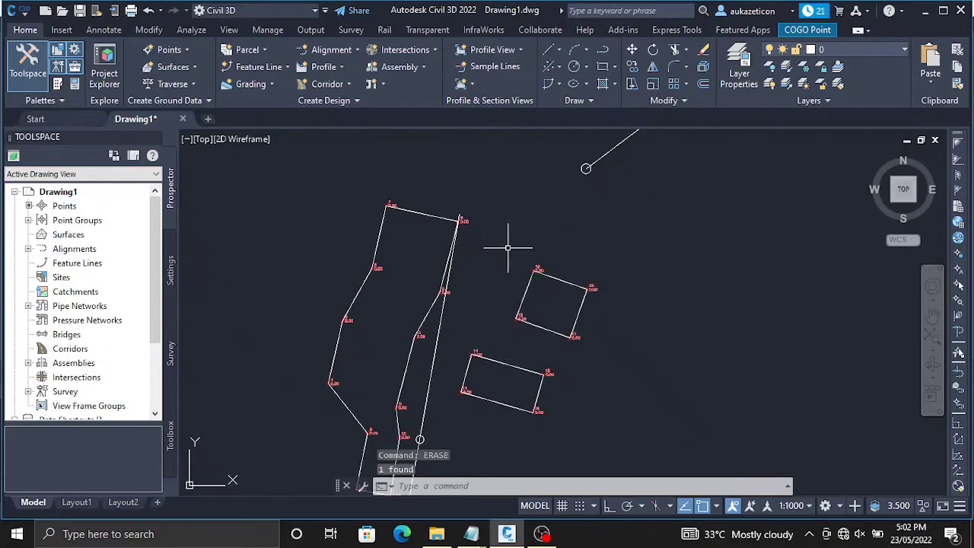
# Fillet the north-eastern route line with the extended southern line, picking the southern line near its north end.
pyautogui.write('fill')
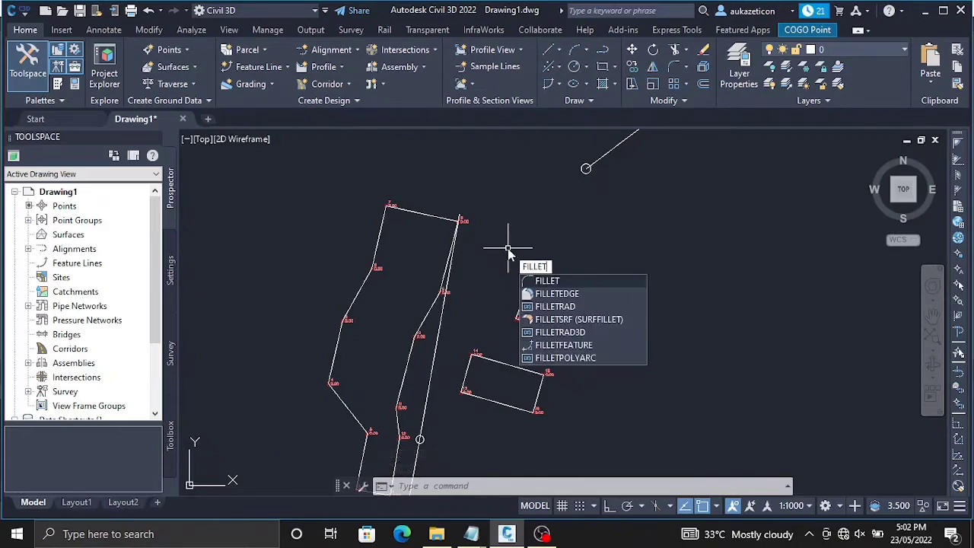
pyautogui.press('Return')
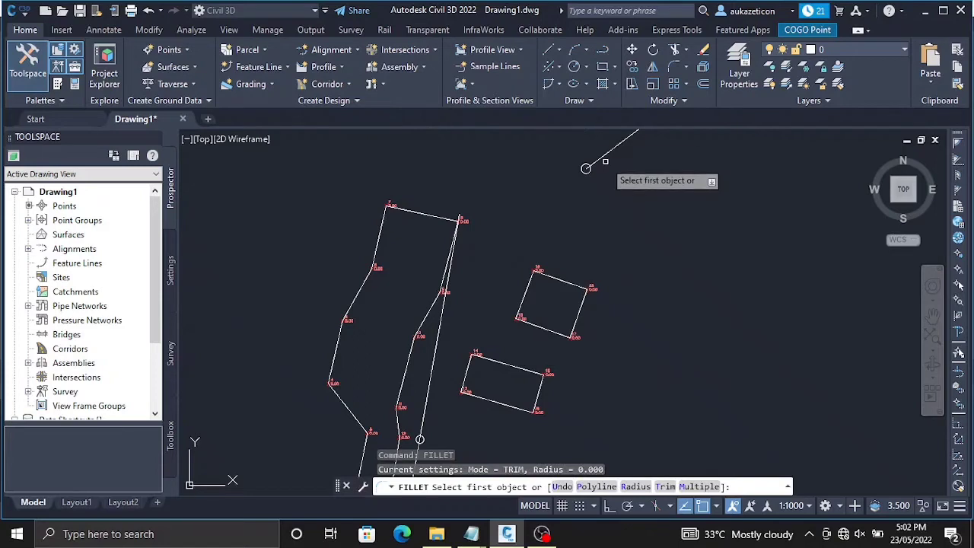
pyautogui.click(592, 161)
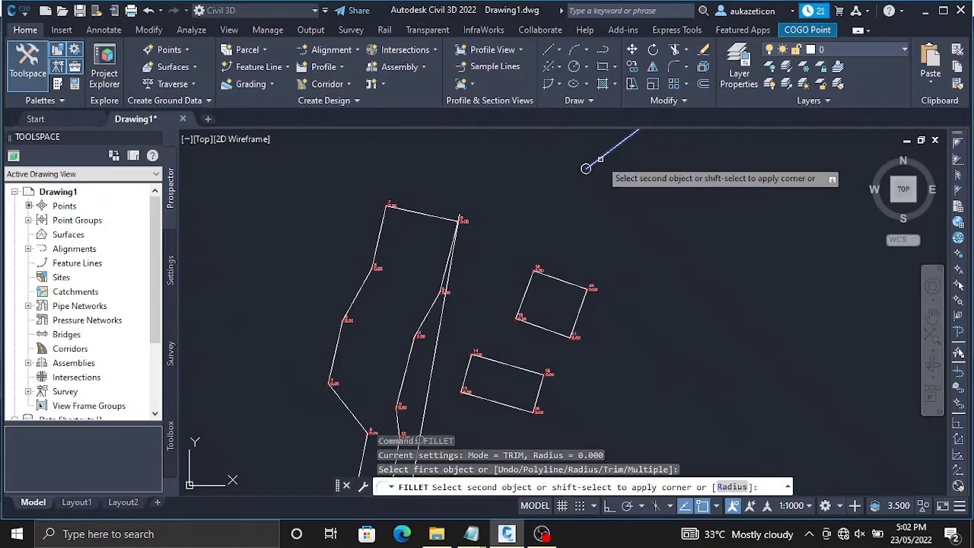
pyautogui.click(452, 249)
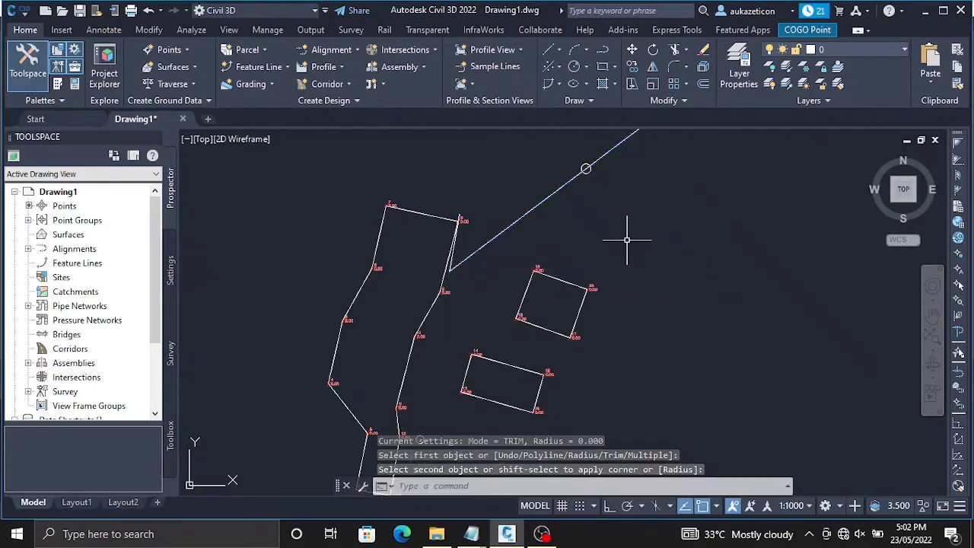
# Draw connected lines from the fillet corner through the circle beside point 12 to the southernmost circle.
pyautogui.scroll(-5, 601, 273)
pyautogui.scroll(3, 570, 296)
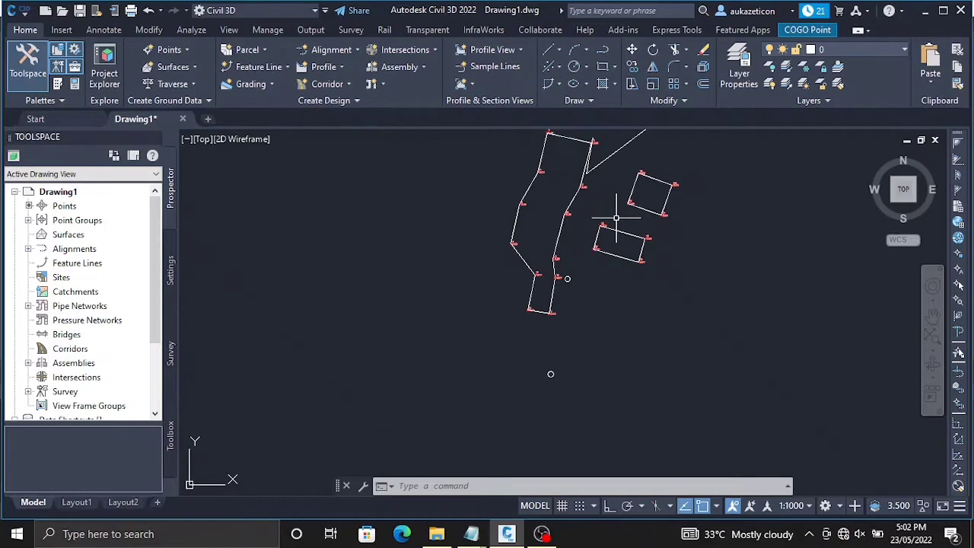
pyautogui.press('Return')
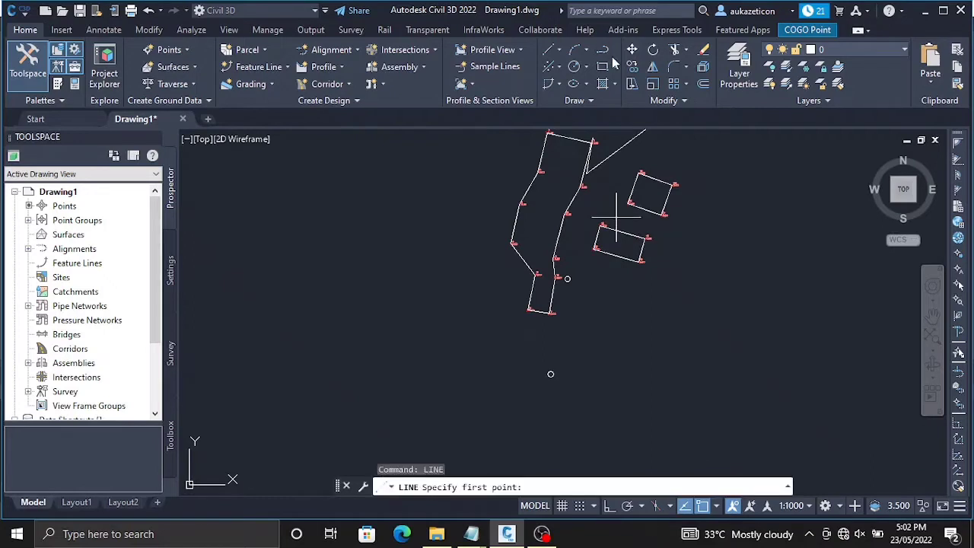
pyautogui.scroll(2, 601, 190)
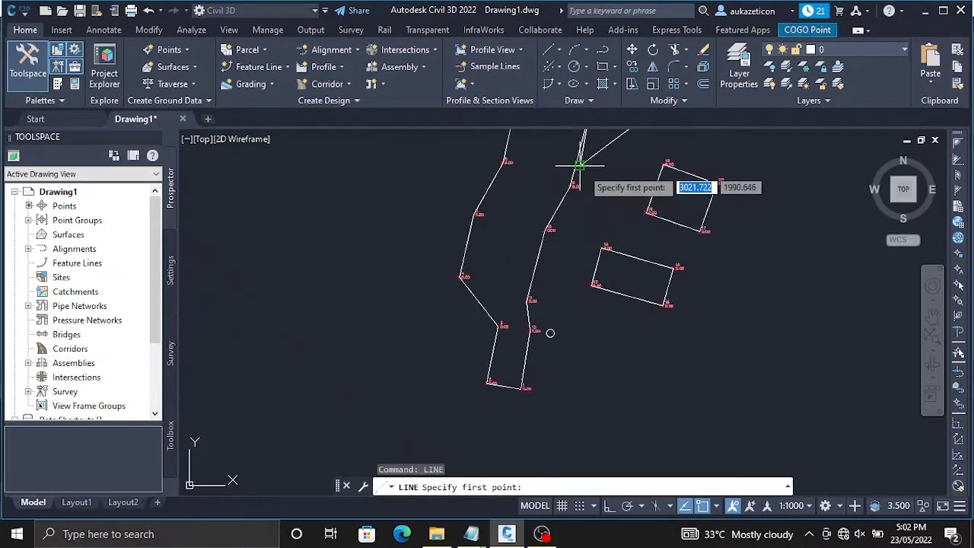
pyautogui.click(580, 164)
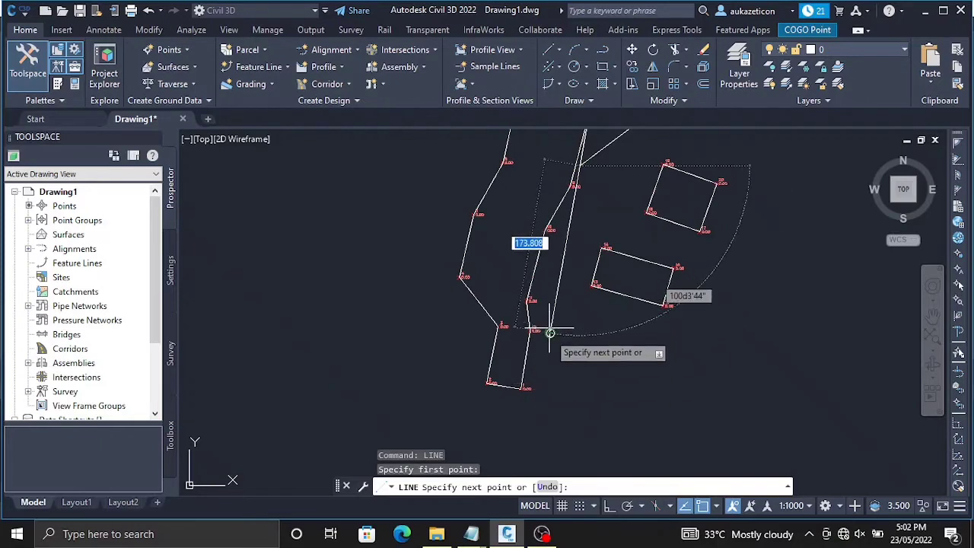
pyautogui.click(549, 332)
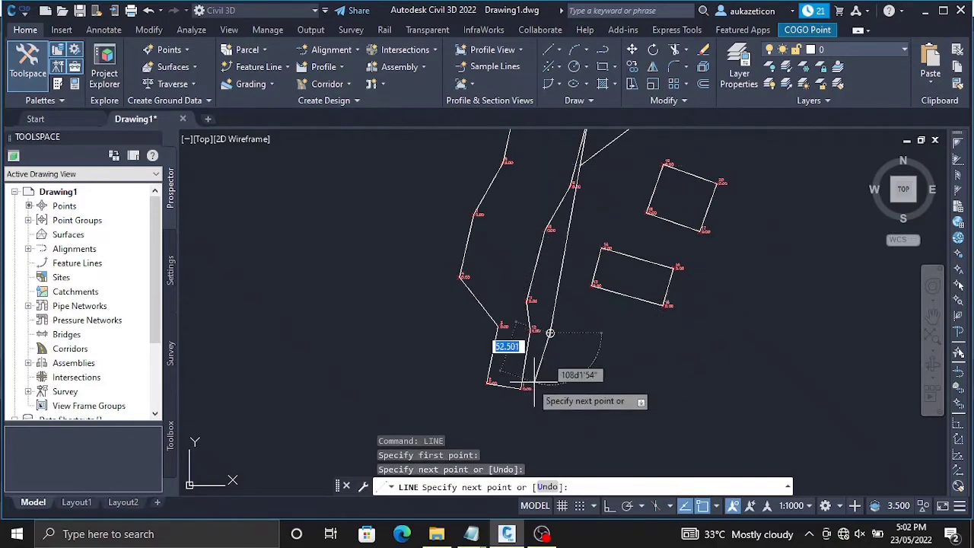
pyautogui.scroll(-3, 534, 384)
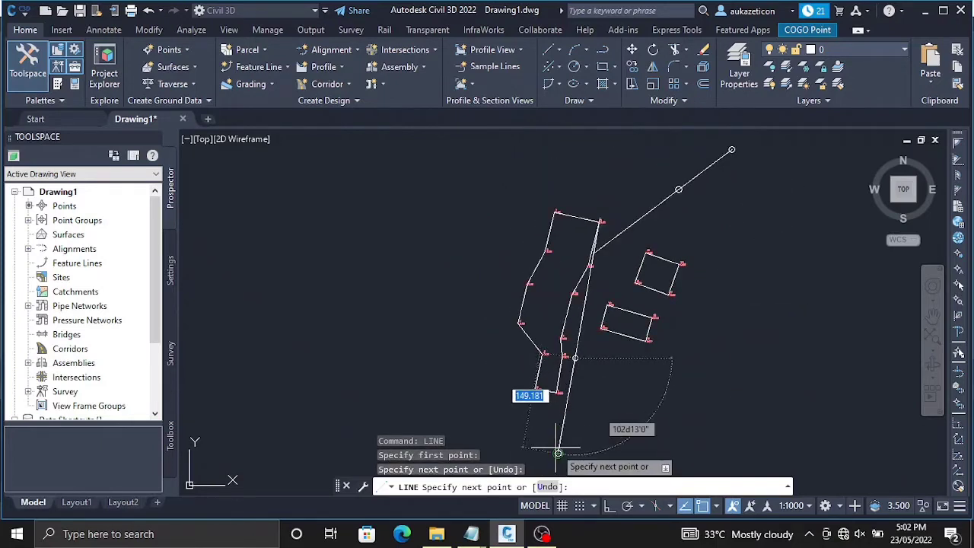
pyautogui.click(558, 453)
pyautogui.press('Escape')
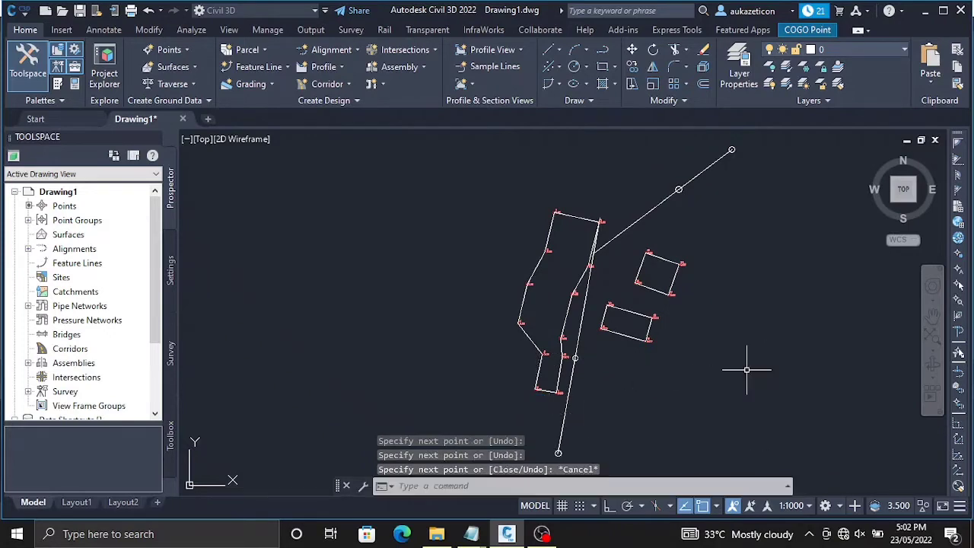
# Group the connected lines running from the long outline's north-east corner through the circle beside point 12 to the southernmost circle.
pyautogui.scroll(2, 629, 331)
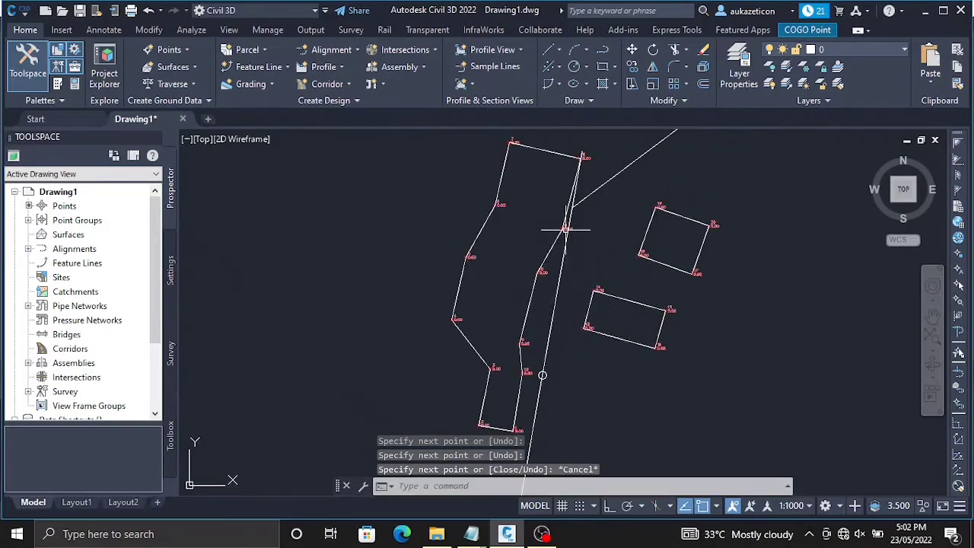
pyautogui.click(572, 201)
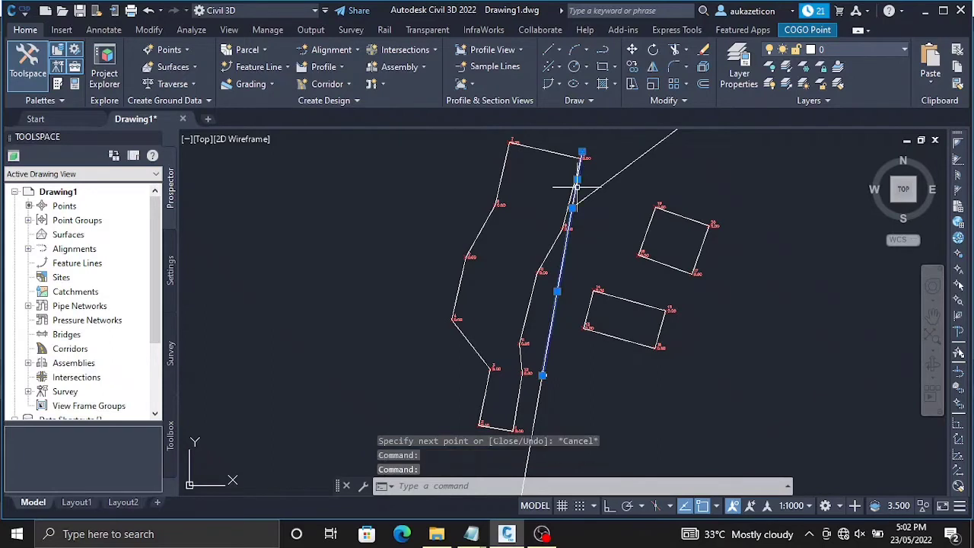
pyautogui.scroll(-2, 569, 297)
pyautogui.click(549, 362)
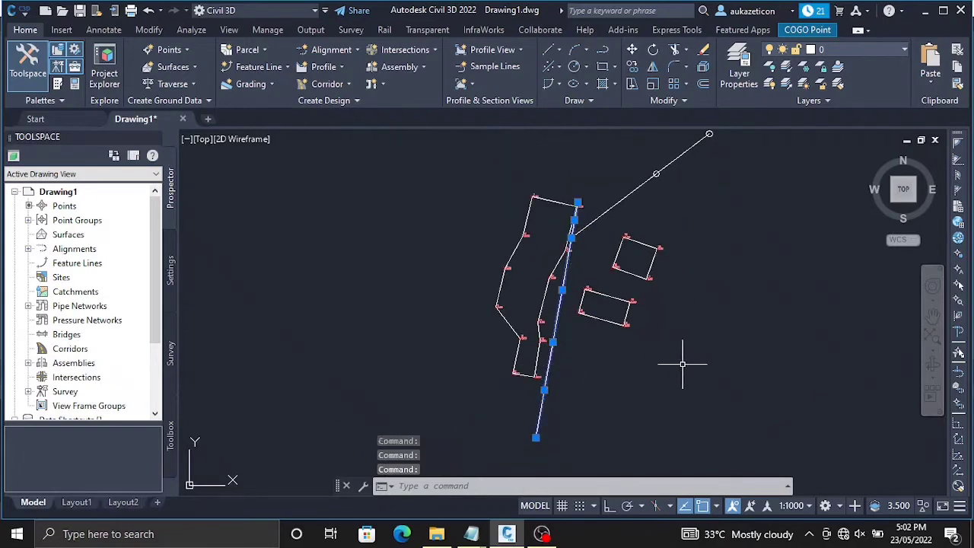
pyautogui.press('BackSpace')
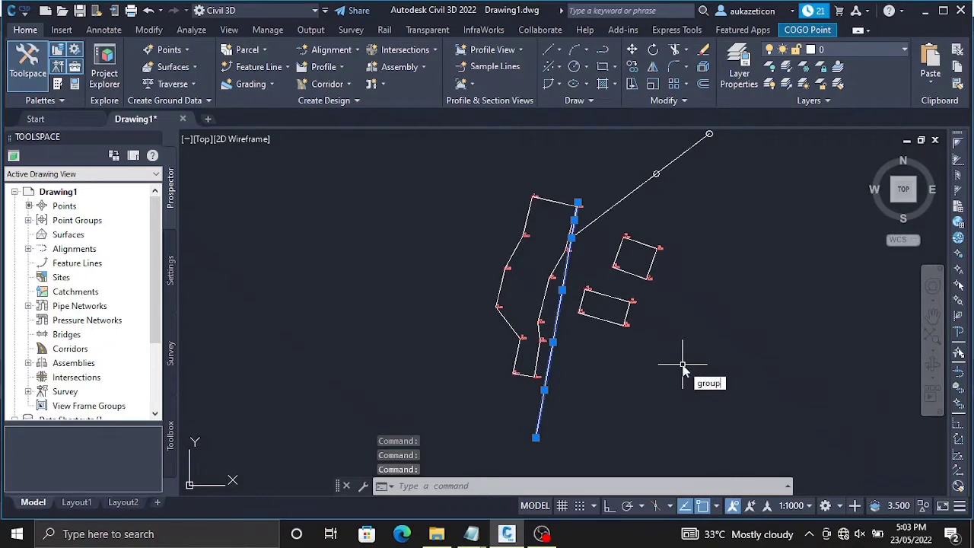
pyautogui.press('Return')
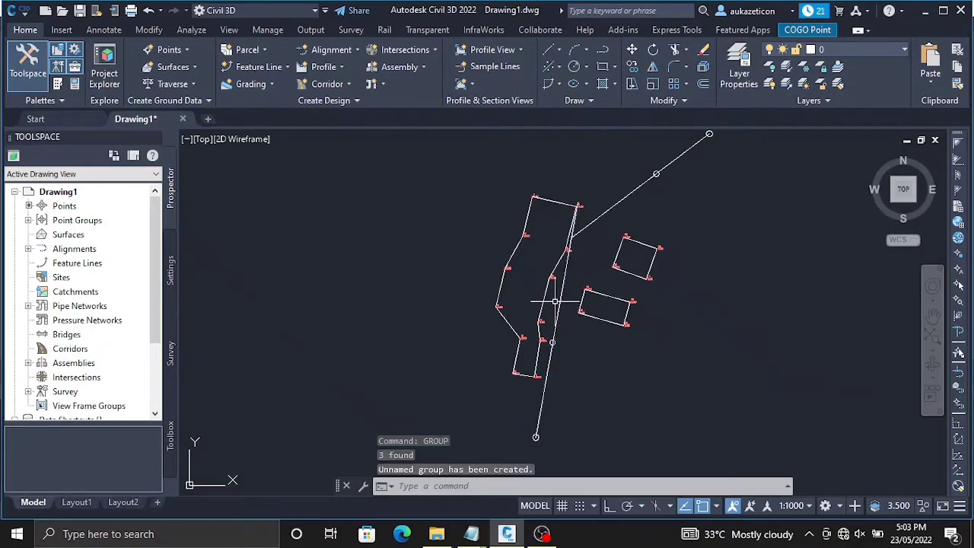
# Add an angular dimension between the southern line's northern extension and the north-eastern route line, placing its arc just beyond point 8.
pyautogui.scroll(2, 535, 435)
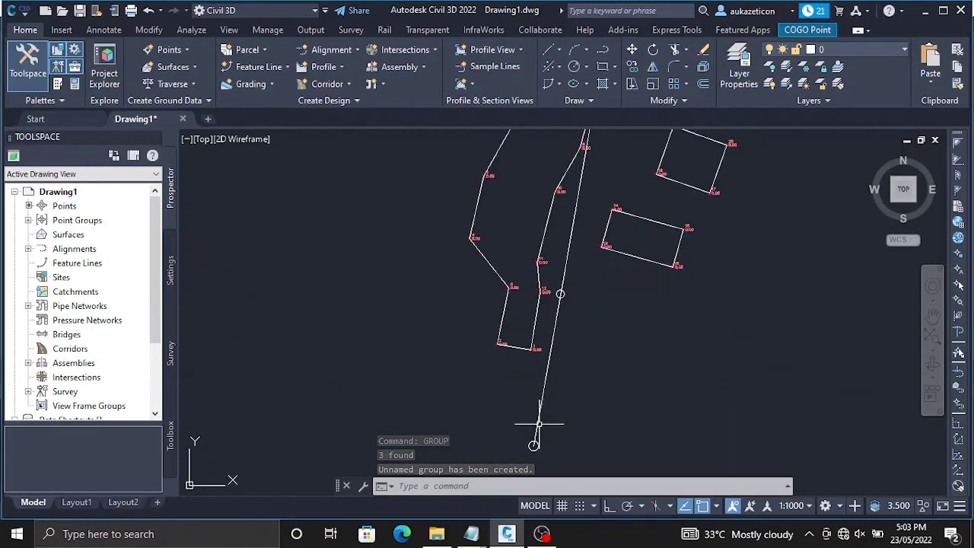
pyautogui.scroll(2, 619, 257)
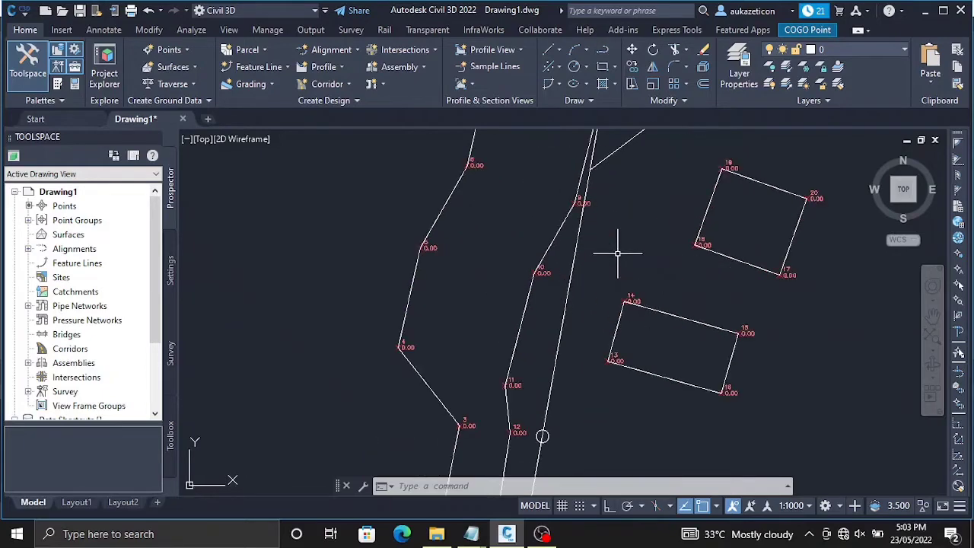
pyautogui.scroll(-1, 639, 191)
pyautogui.scroll(-1, 639, 190)
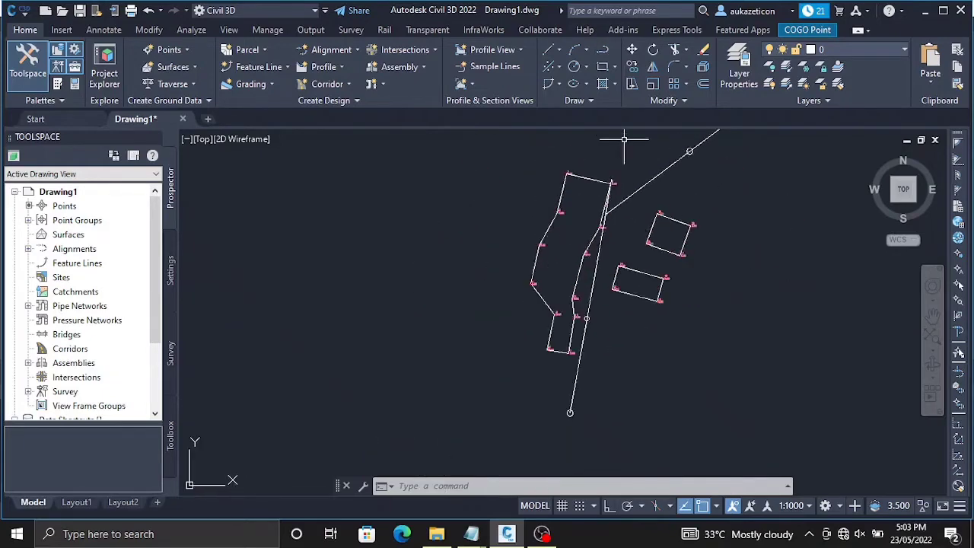
pyautogui.scroll(3, 613, 220)
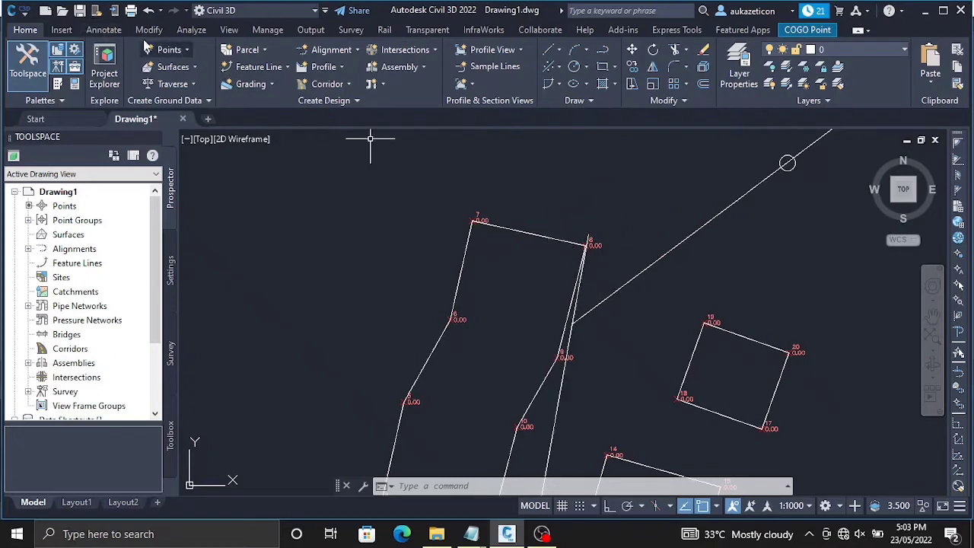
pyautogui.click(103, 30)
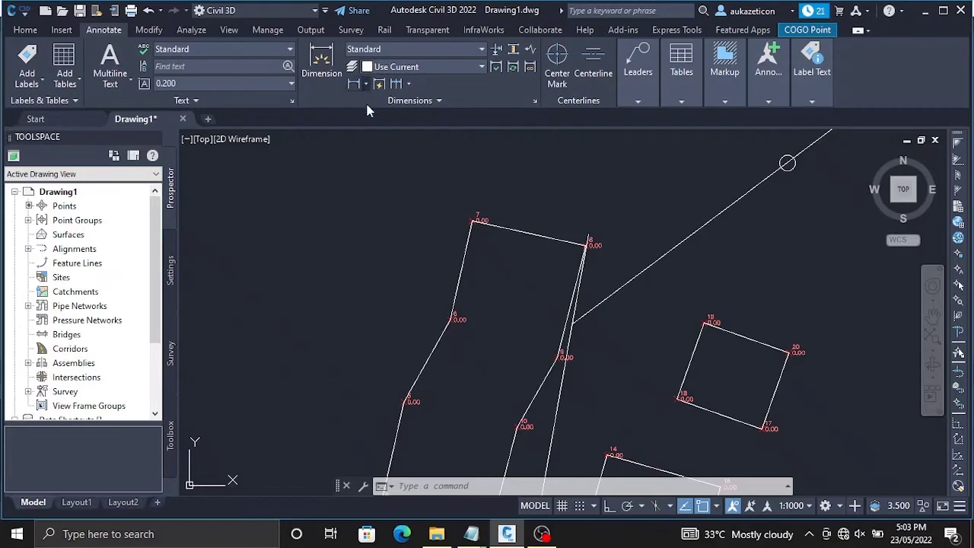
pyautogui.click(366, 84)
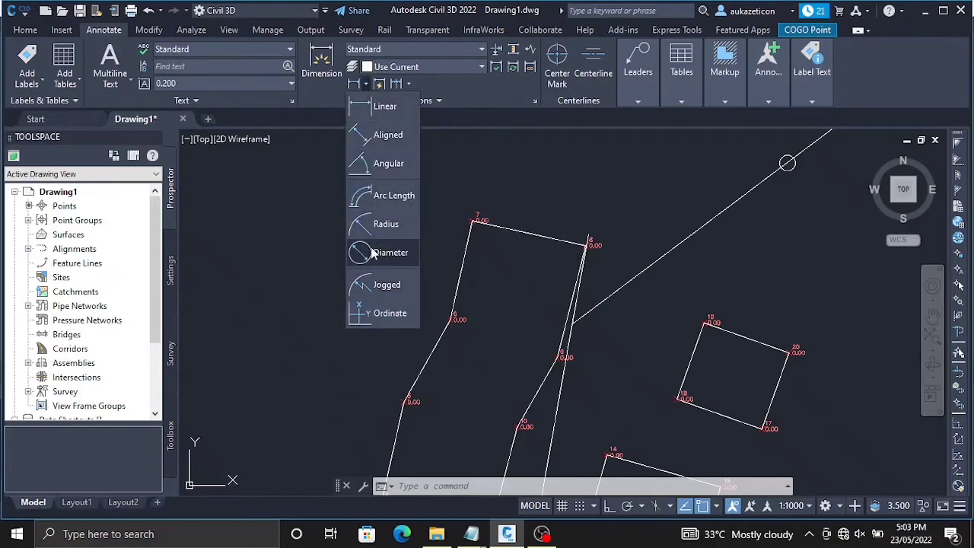
pyautogui.click(387, 162)
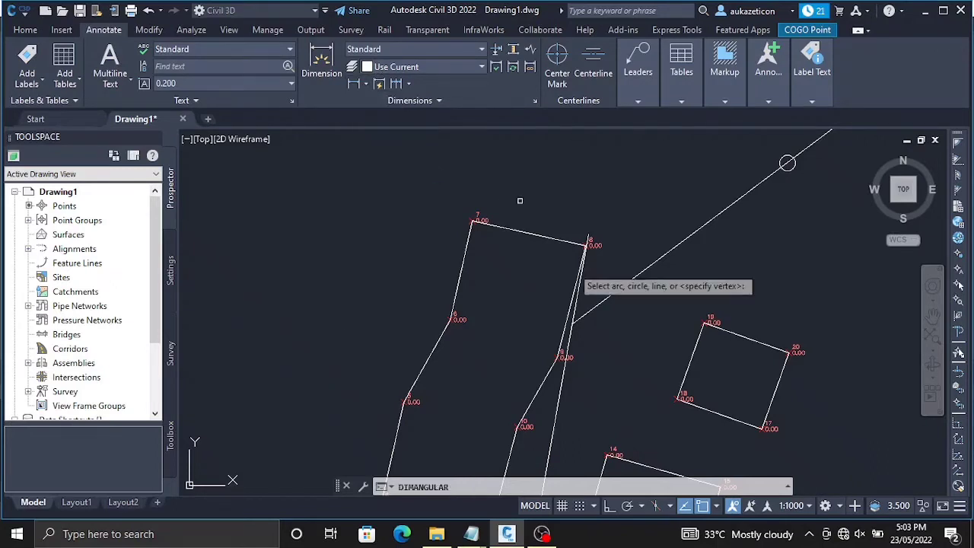
pyautogui.click(573, 280)
pyautogui.click(628, 281)
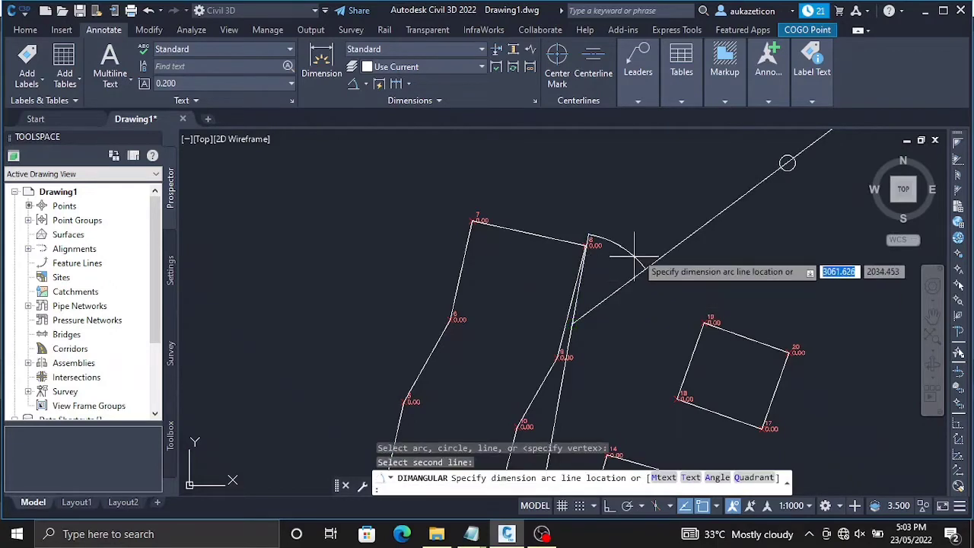
pyautogui.click(642, 237)
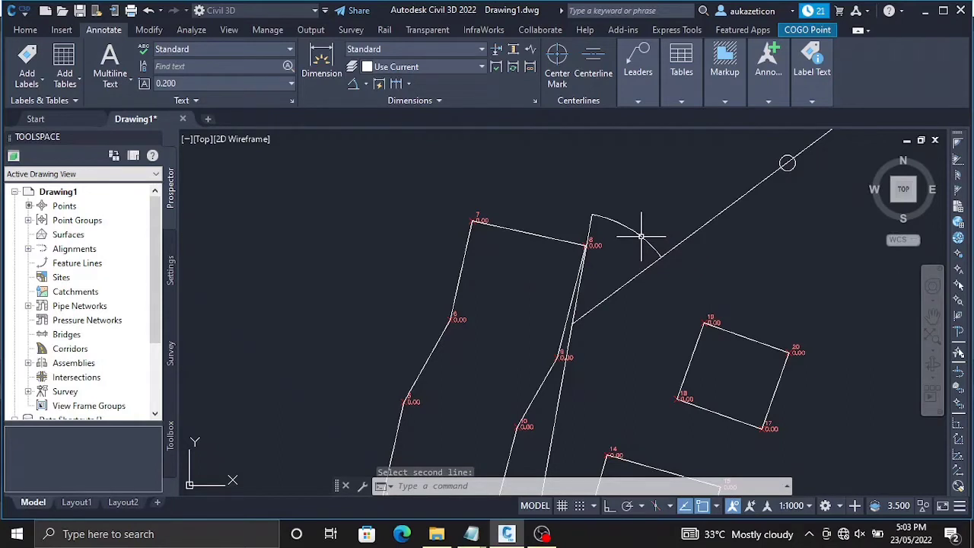
pyautogui.click(635, 233)
# Set the text height of the Standard dimension style to 5.
pyautogui.scroll(4, 650, 232)
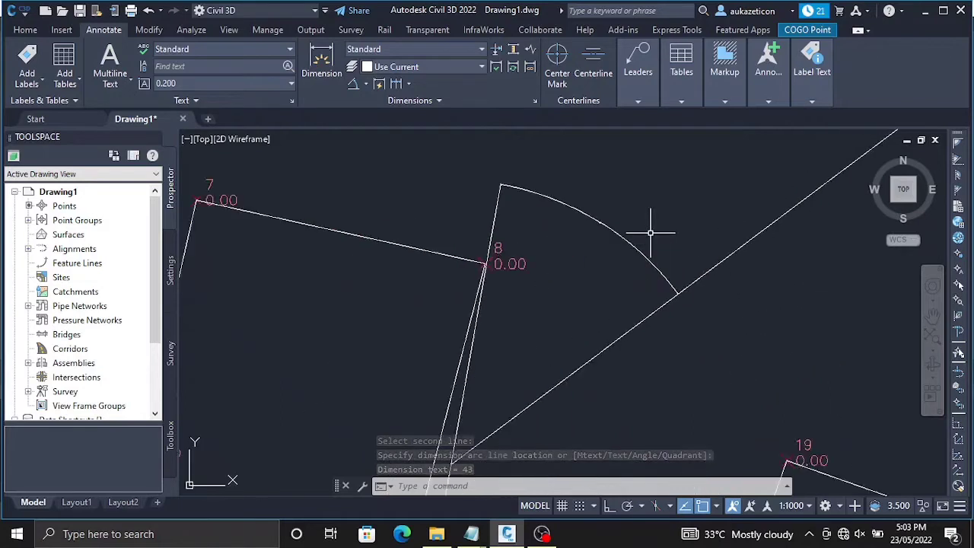
pyautogui.scroll(2, 651, 232)
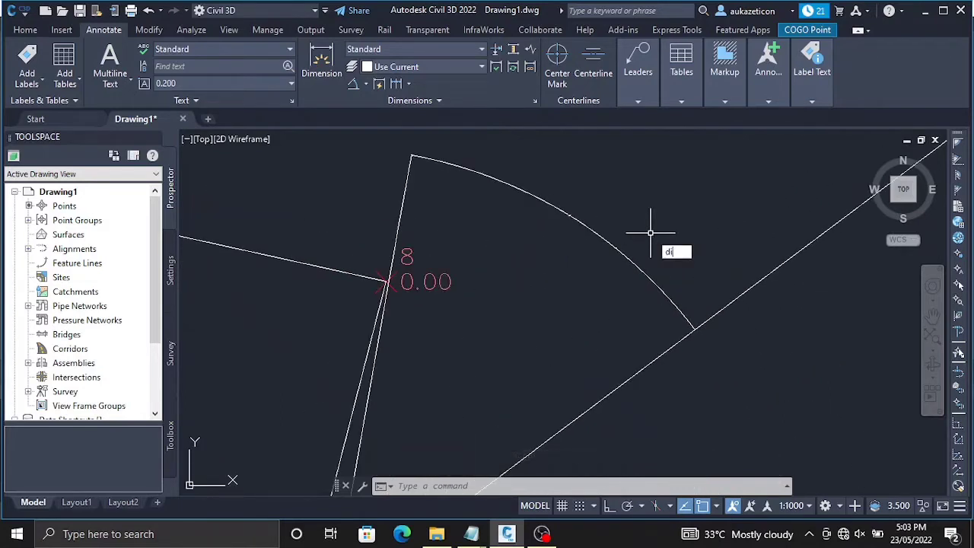
pyautogui.write('dimst')
pyautogui.press('Return')
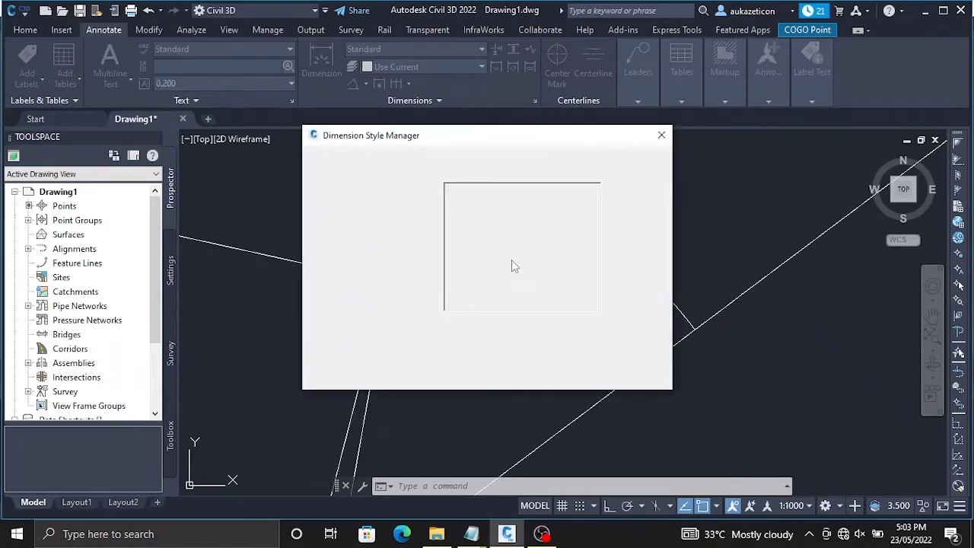
pyautogui.click(651, 237)
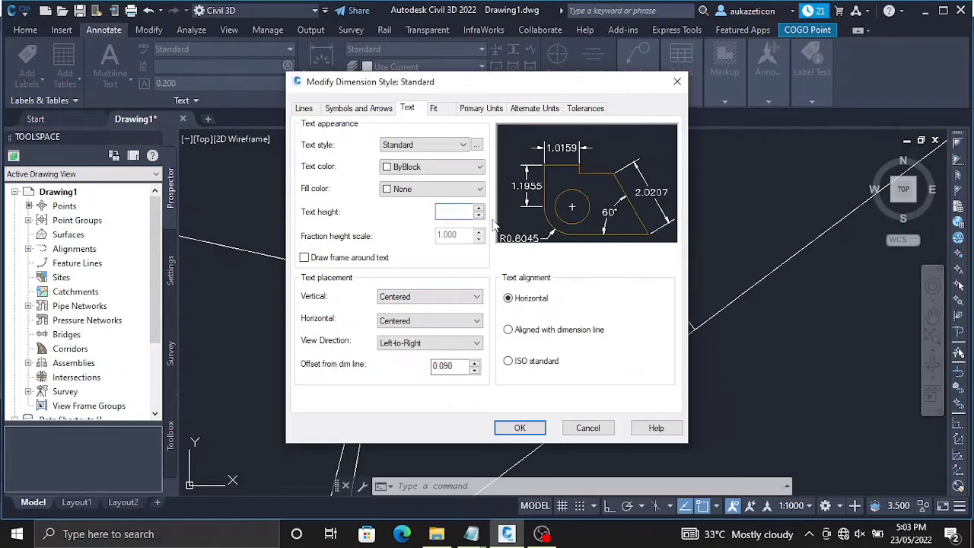
pyautogui.press('BackSpace')
pyautogui.write('5')
pyautogui.click(519, 428)
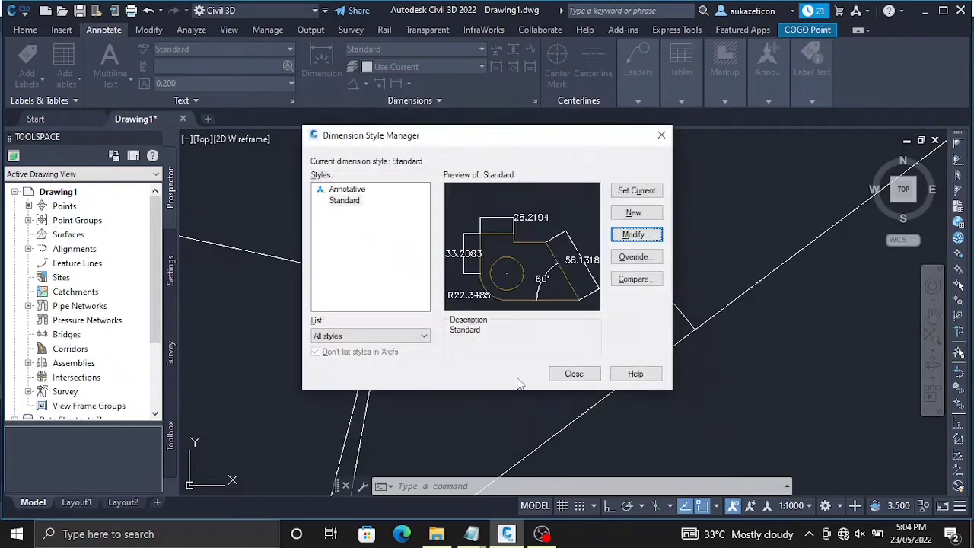
pyautogui.click(572, 372)
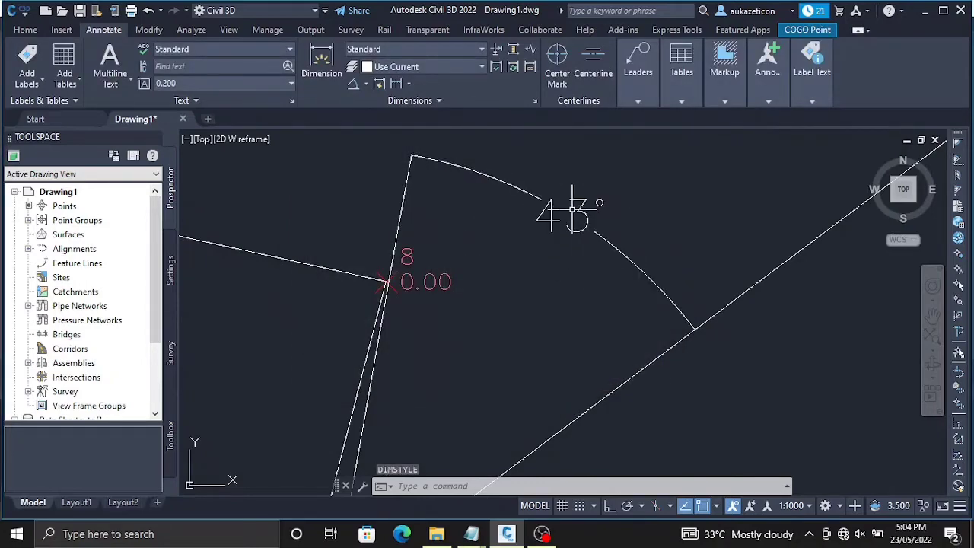
# Examine the angular dimension at the route intersection and its position relative to the outline, rectangles and circles.
pyautogui.scroll(-5, 588, 221)
pyautogui.scroll(-2, 609, 289)
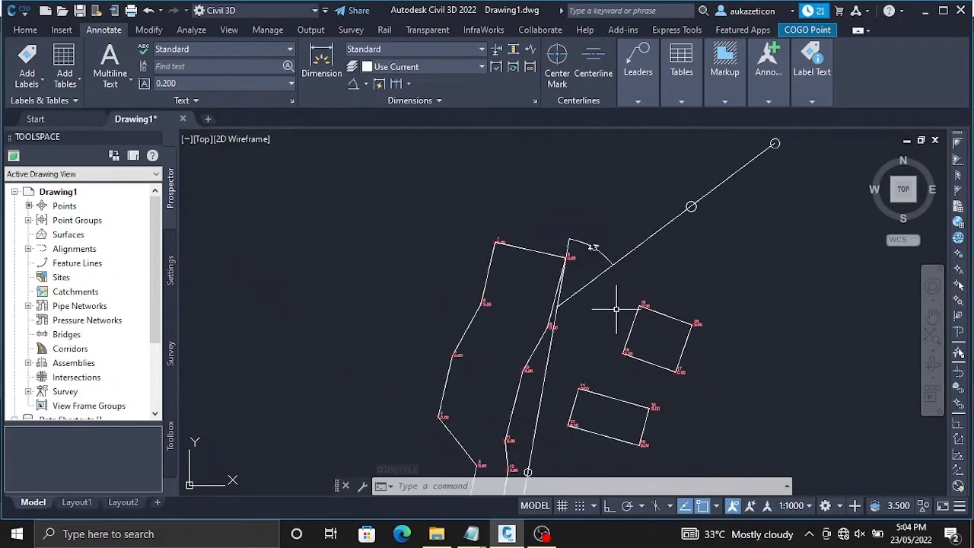
pyautogui.scroll(-2, 670, 381)
pyautogui.rightClick(701, 327)
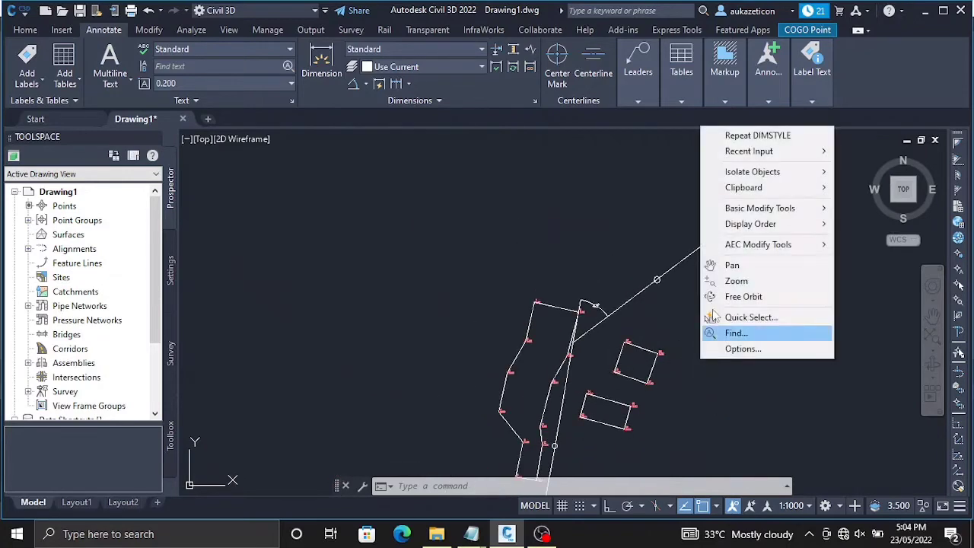
pyautogui.click(730, 265)
pyautogui.moveTo(686, 312)
pyautogui.mouseDown()
pyautogui.moveTo(483, 225)
pyautogui.moveTo(419, 257)
pyautogui.mouseUp()
pyautogui.scroll(1, 477, 229)
pyautogui.moveTo(464, 211); pyautogui.dragTo(425, 213)
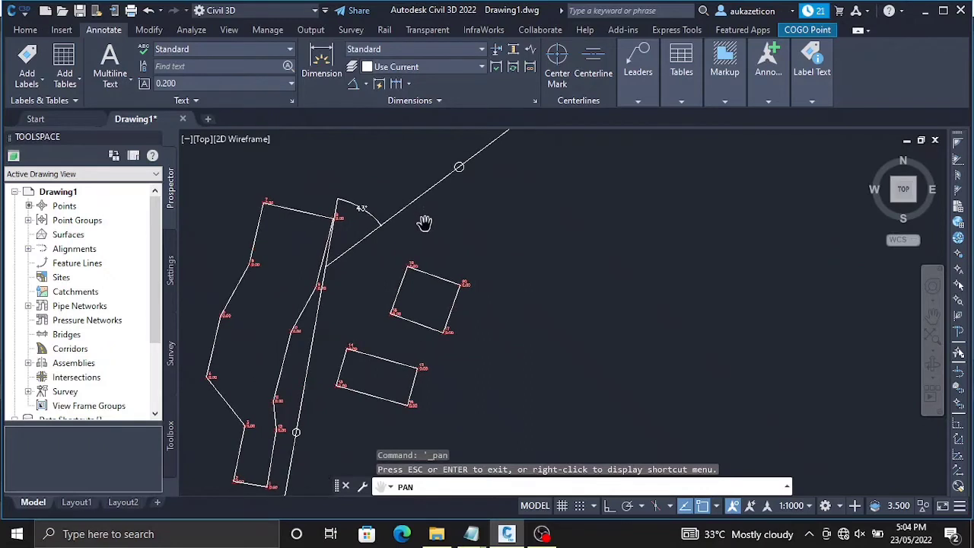
pyautogui.moveTo(396, 275); pyautogui.dragTo(449, 228)
pyautogui.moveTo(452, 274)
pyautogui.mouseDown()
pyautogui.moveTo(356, 261)
pyautogui.moveTo(495, 246)
pyautogui.moveTo(436, 271)
pyautogui.mouseUp()
pyautogui.moveTo(414, 220); pyautogui.dragTo(413, 255)
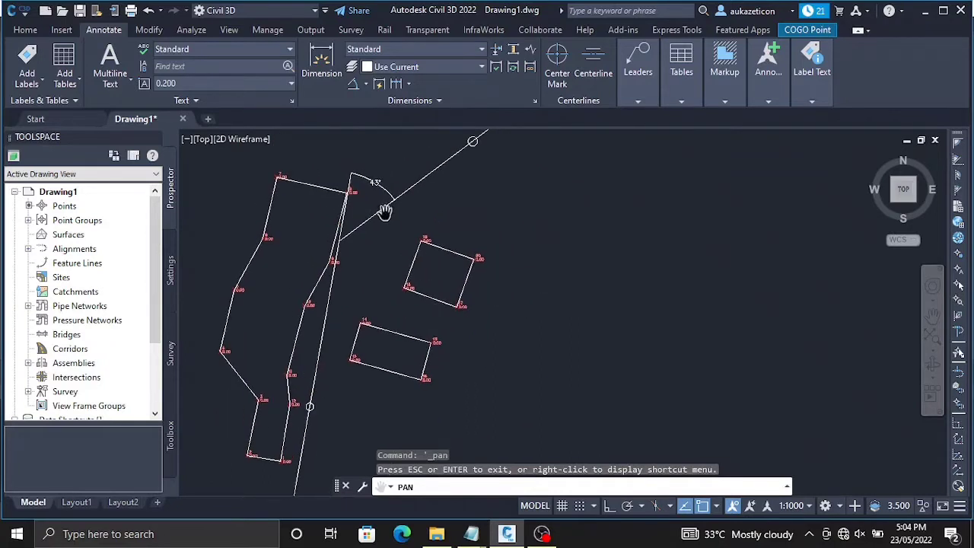
pyautogui.scroll(2, 372, 190)
pyautogui.moveTo(380, 195); pyautogui.dragTo(383, 269)
pyautogui.scroll(3, 382, 270)
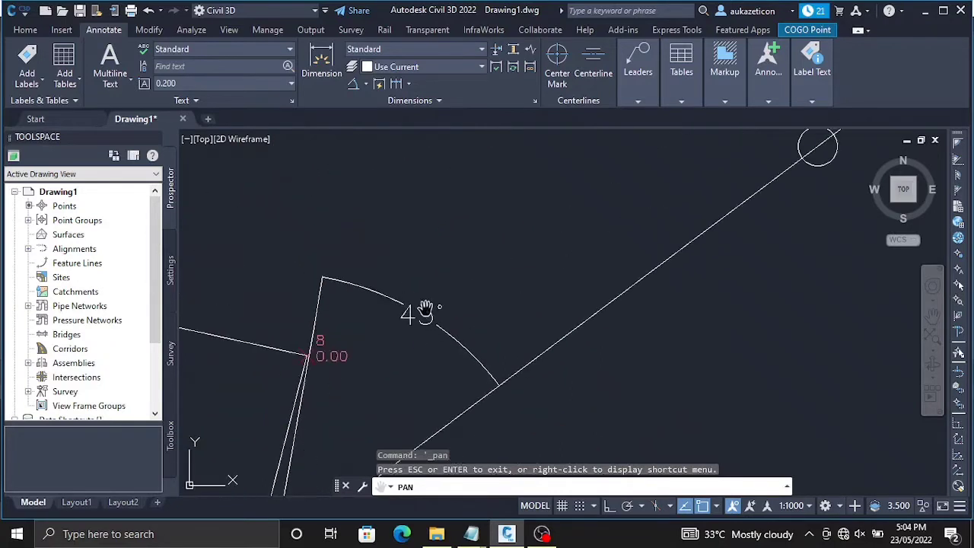
pyautogui.scroll(-2, 584, 308)
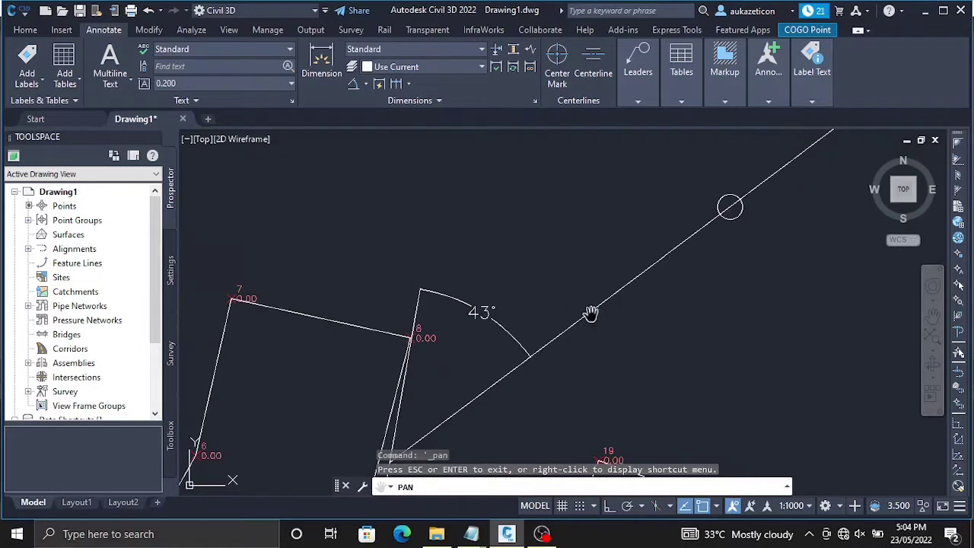
pyautogui.moveTo(556, 330)
pyautogui.mouseDown()
pyautogui.moveTo(570, 266)
pyautogui.moveTo(507, 272)
pyautogui.mouseUp()
pyautogui.rightClick(507, 271)
pyautogui.click(533, 278)
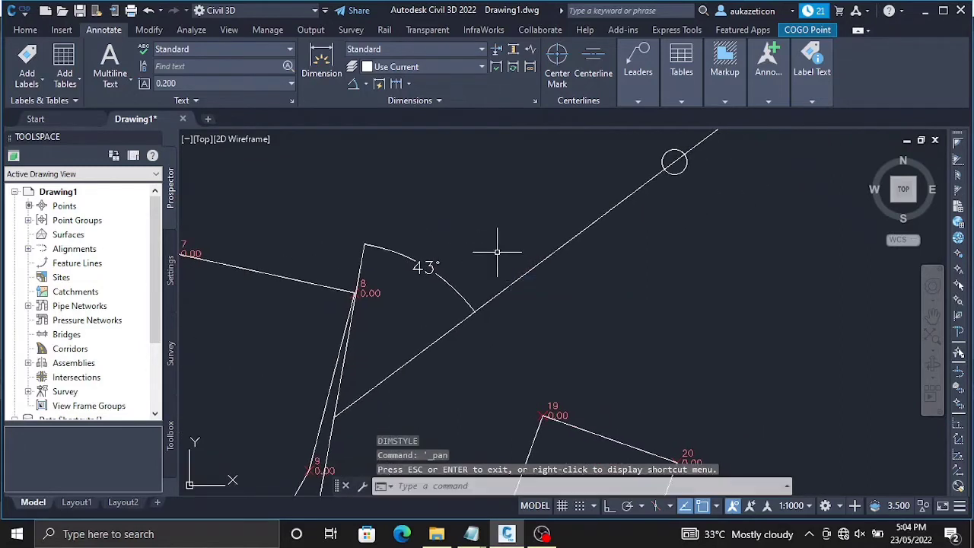
# Dimension the aligned distance from the route intersection to the nearest north-eastern circle, placing the dimension line north-west of the route.
pyautogui.click(335, 72)
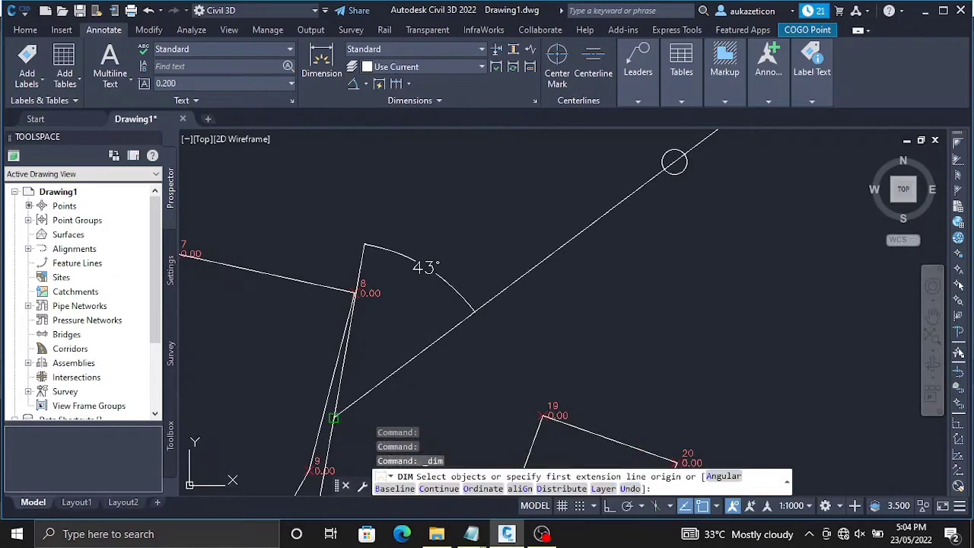
pyautogui.click(333, 415)
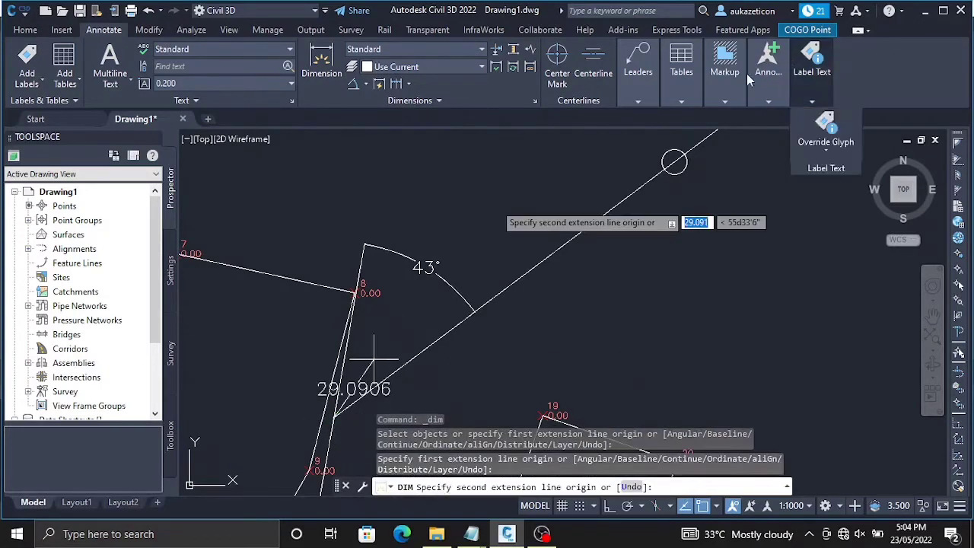
pyautogui.scroll(-2, 695, 147)
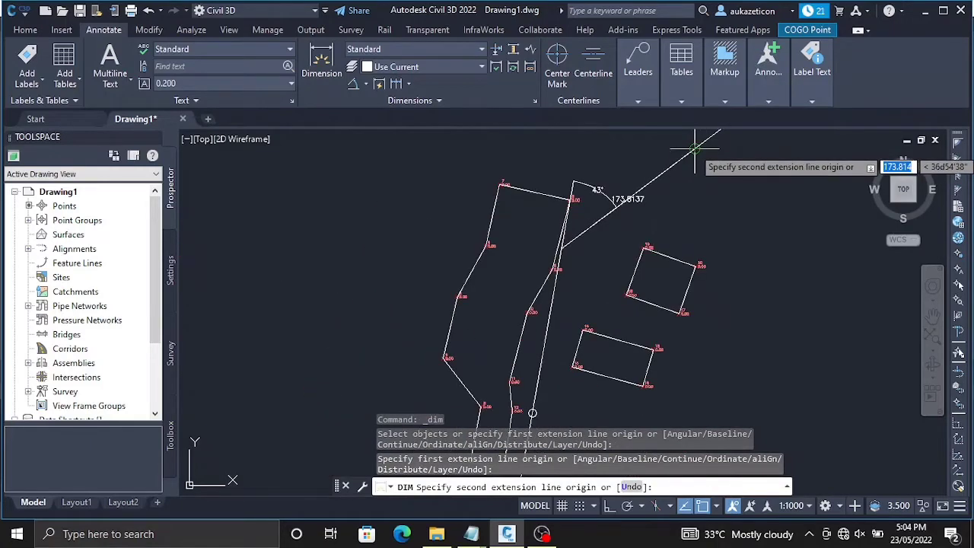
pyautogui.click(694, 148)
pyautogui.click(605, 179)
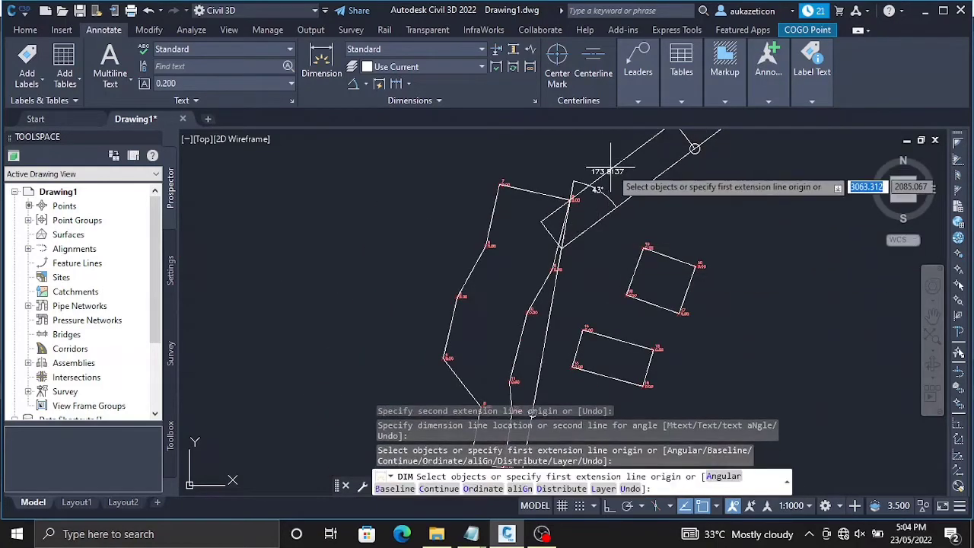
pyautogui.press('Escape')
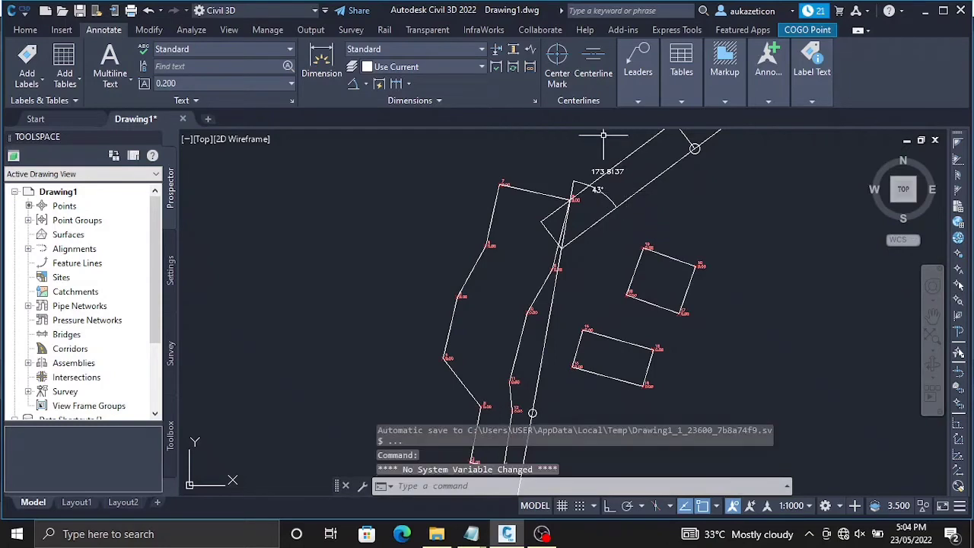
pyautogui.scroll(4, 603, 134)
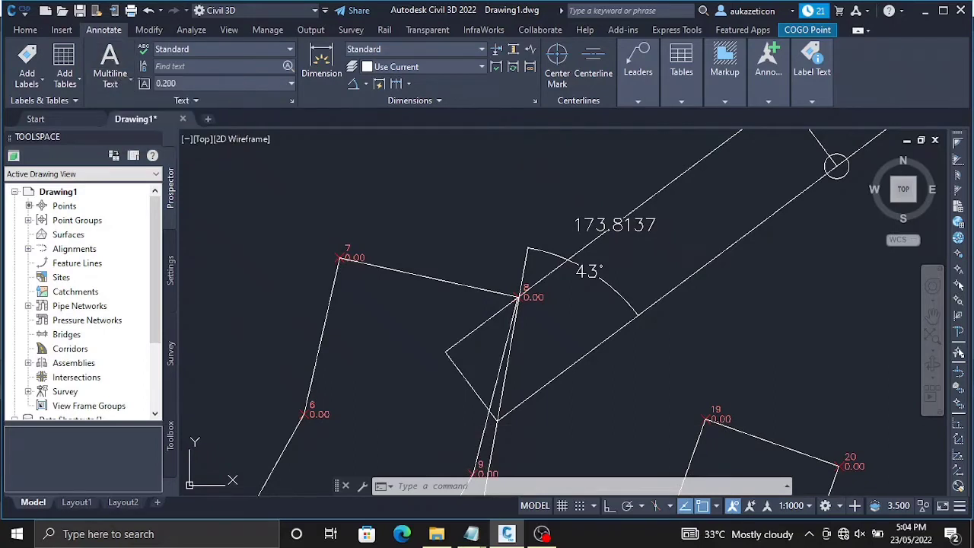
pyautogui.click(110, 65)
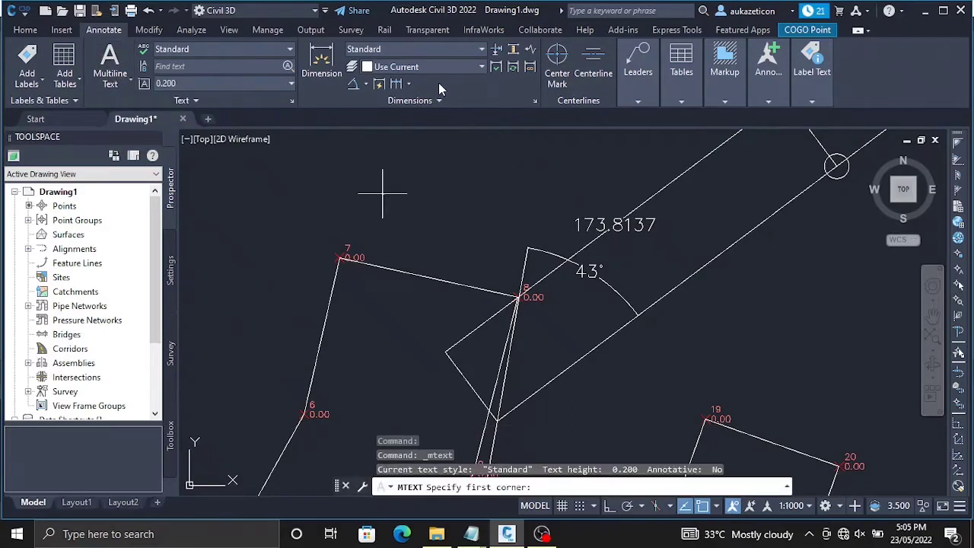
pyautogui.press('Escape')
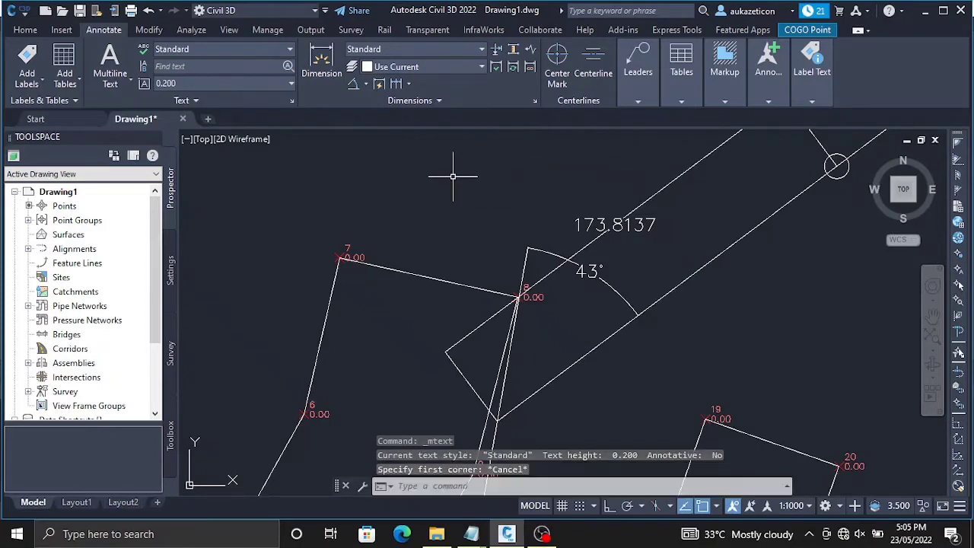
# Switch to File Explorer and look inside New folder within the lab exercise 2 and 3 folder.
pyautogui.scroll(-2, 456, 224)
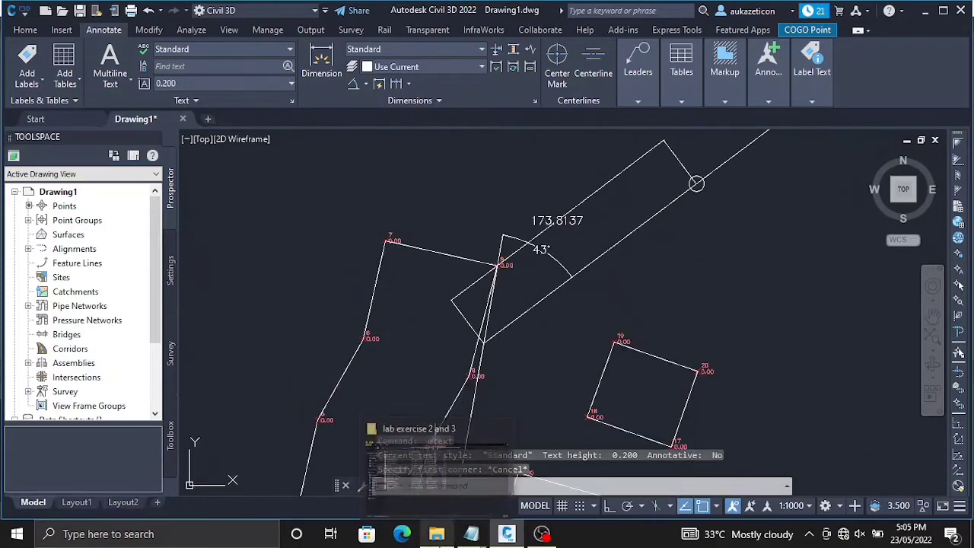
pyautogui.click(441, 498)
pyautogui.click(162, 411)
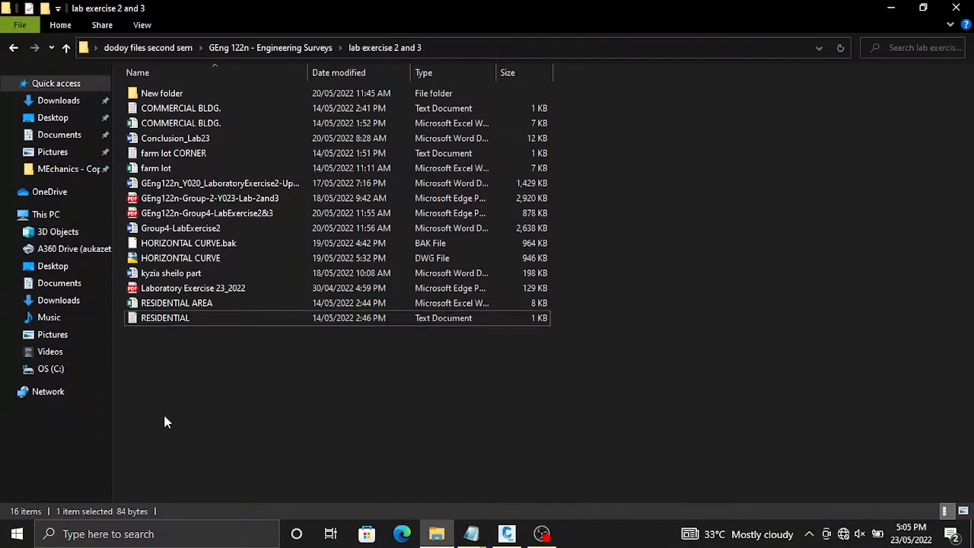
pyautogui.click(276, 95)
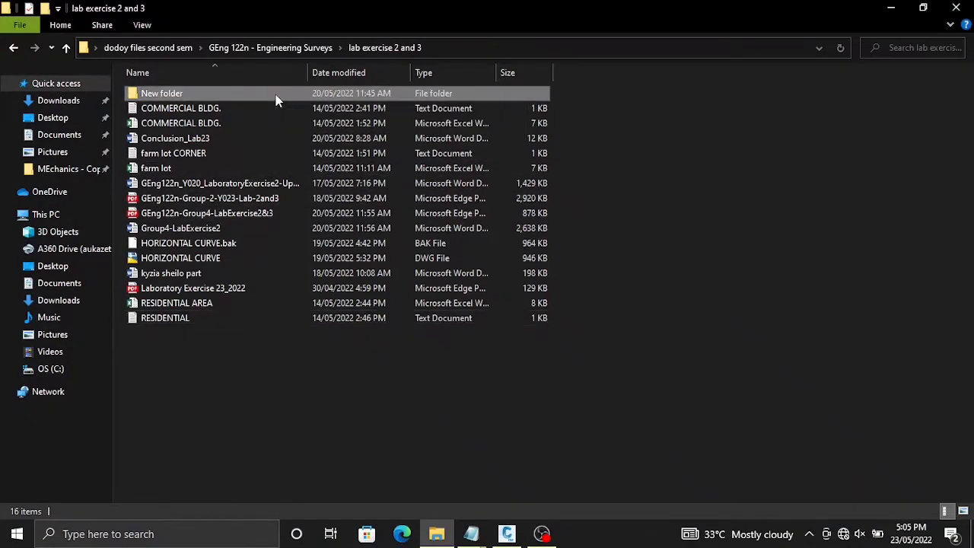
pyautogui.doubleClick(276, 95)
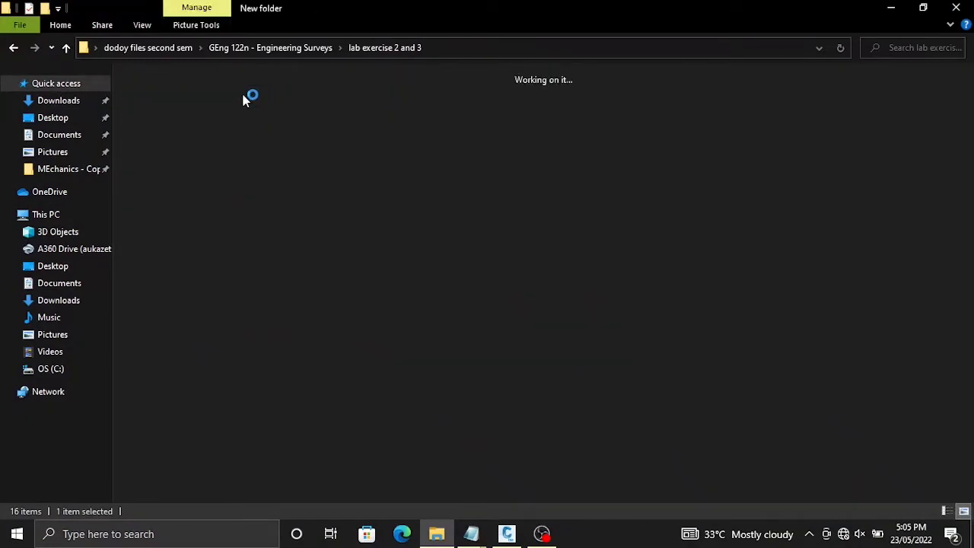
pyautogui.click(14, 48)
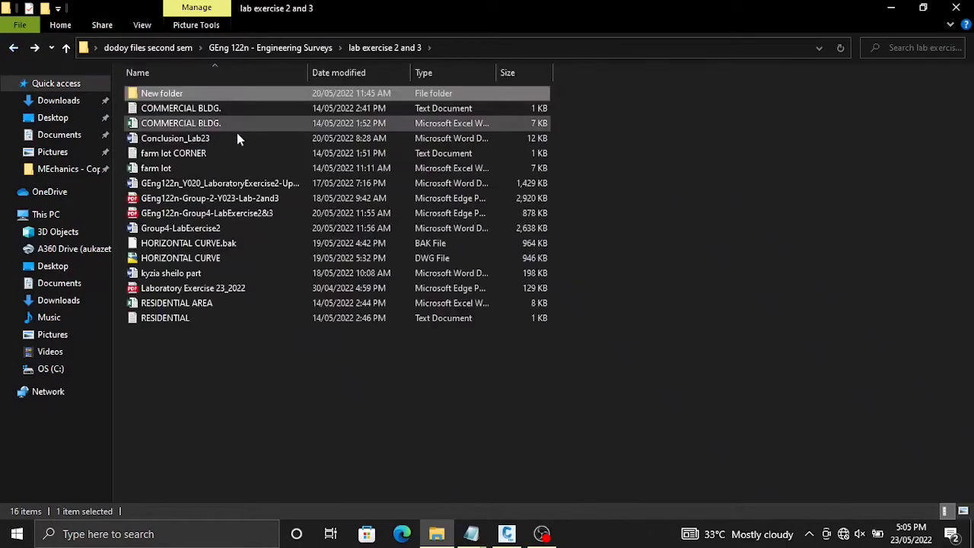
# Try to open the PDF GEng122n-Group4-LabExercise2&3 in Edge, close it and return to the Civil 3D drawing.
pyautogui.click(204, 214)
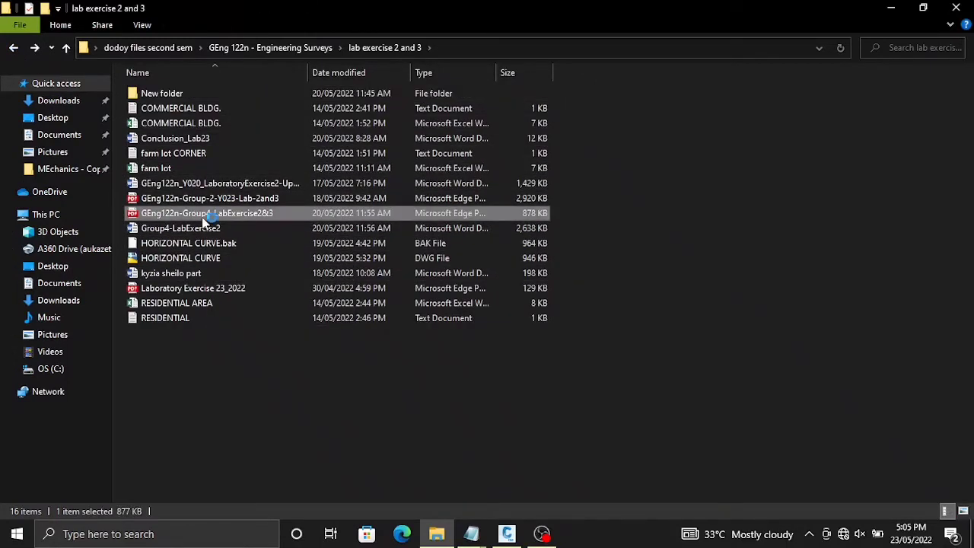
pyautogui.click(609, 454)
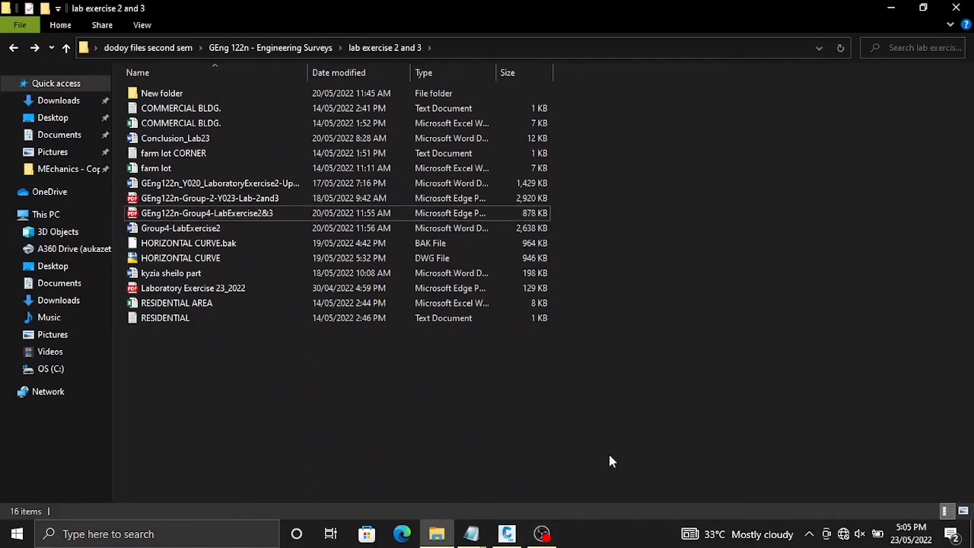
pyautogui.click(541, 533)
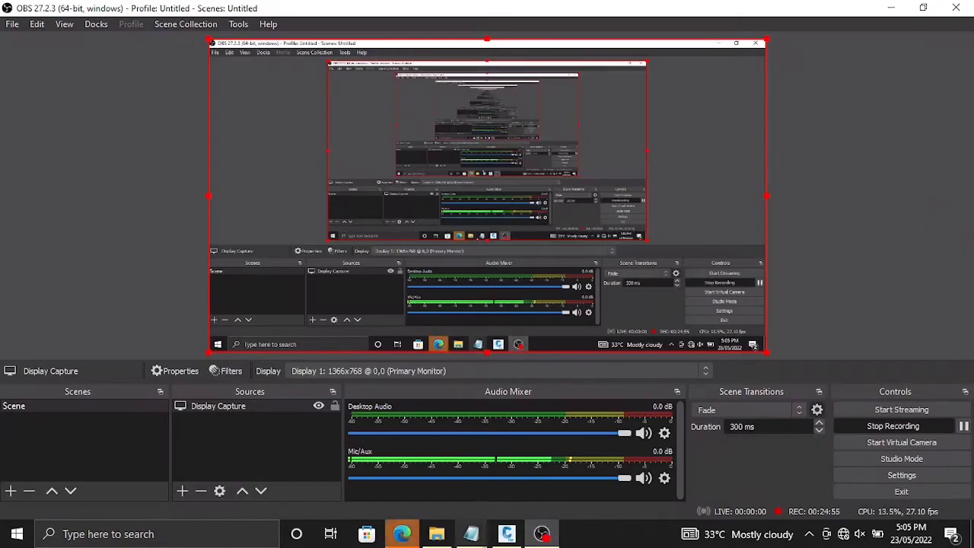
pyautogui.click(402, 533)
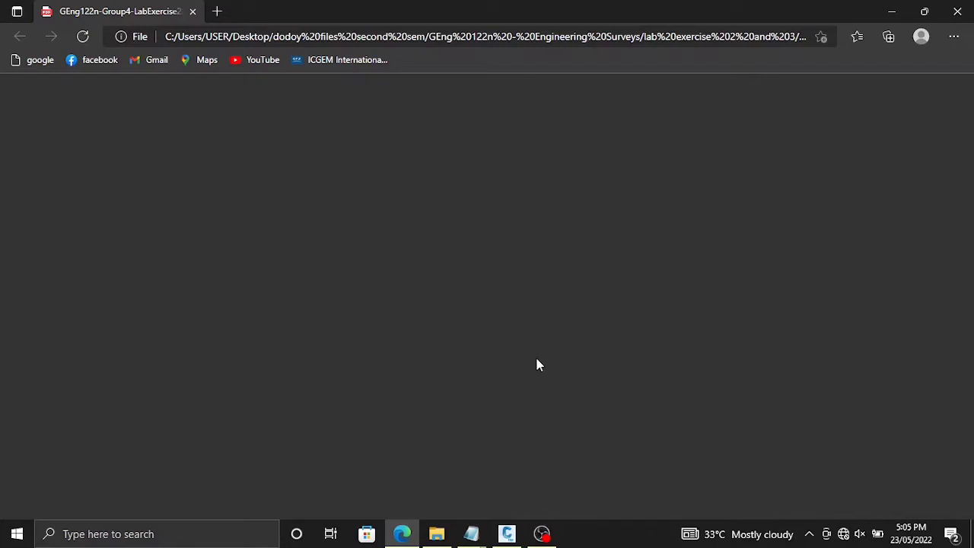
pyautogui.click(957, 11)
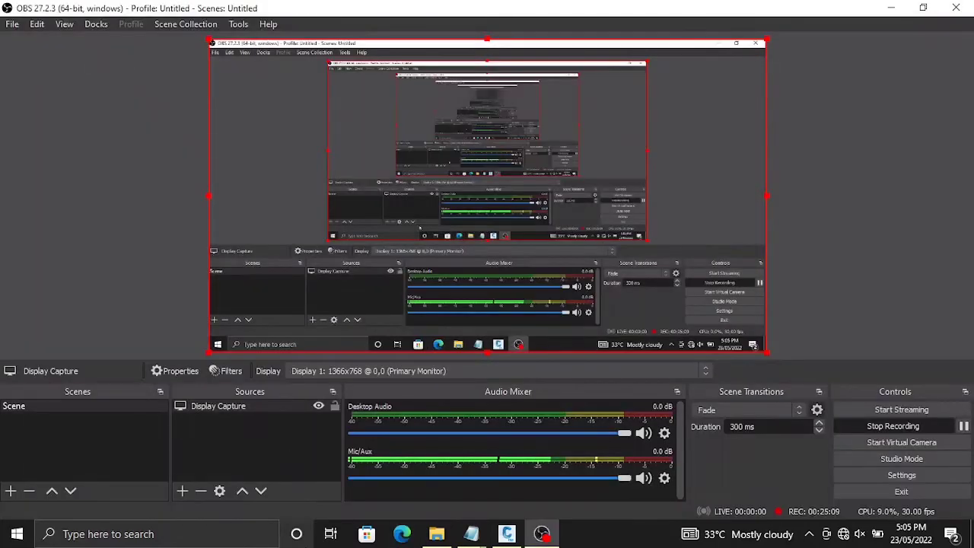
pyautogui.click(507, 534)
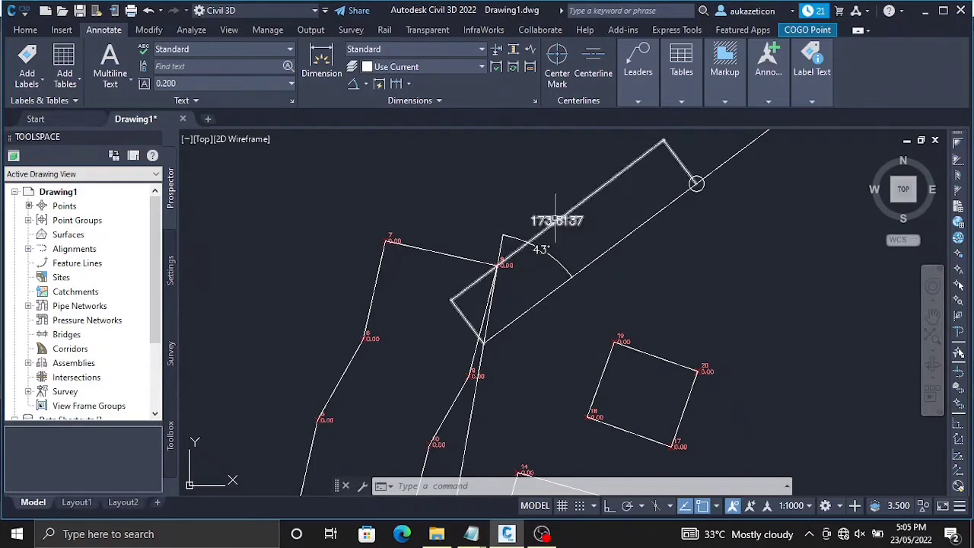
# Add multiline text reading "radius = 441 m" in the empty area north-west of the aligned dimension.
pyautogui.scroll(2, 566, 199)
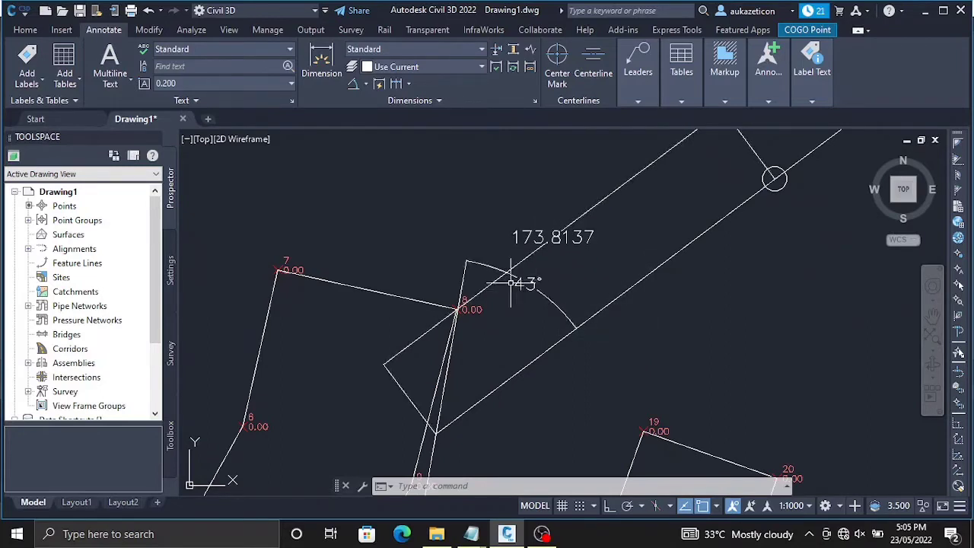
pyautogui.scroll(-5, 534, 283)
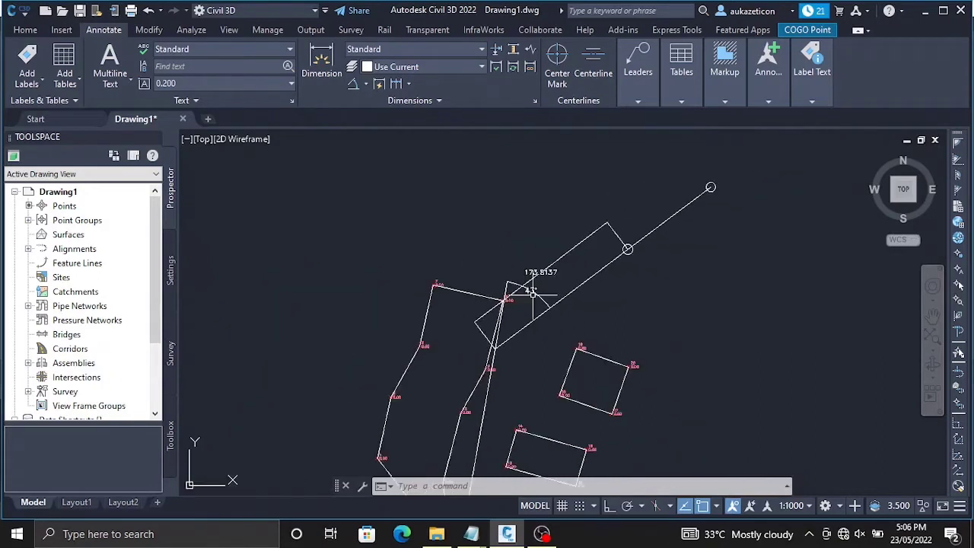
pyautogui.scroll(4, 559, 274)
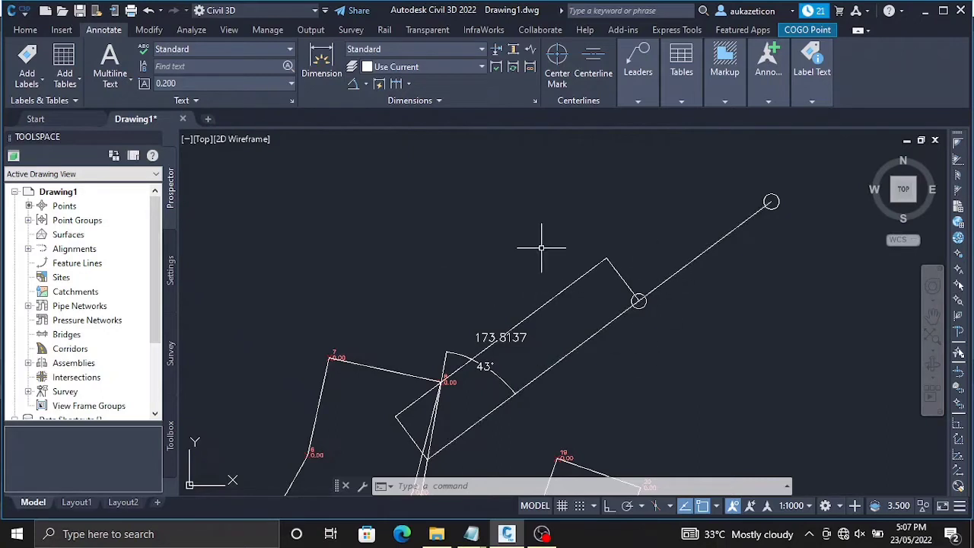
pyautogui.click(130, 69)
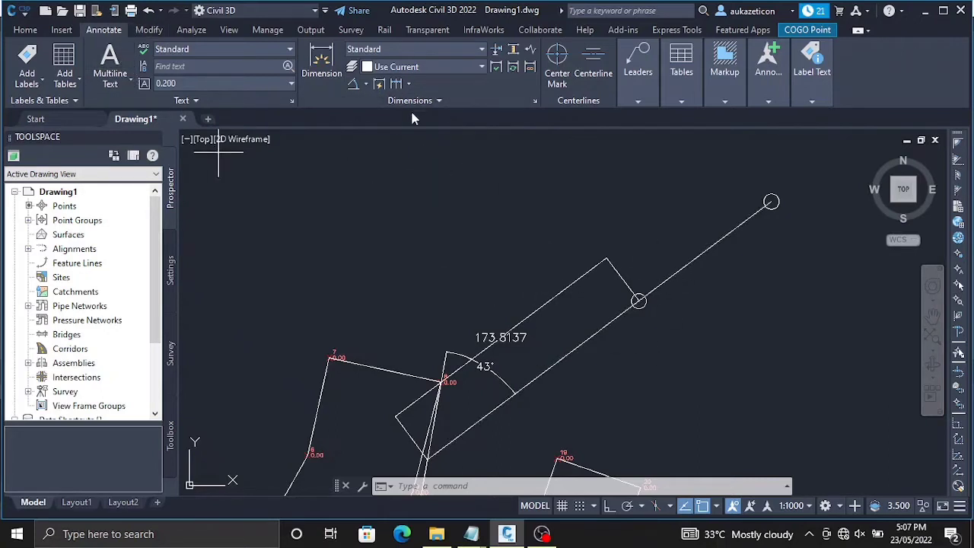
pyautogui.click(436, 244)
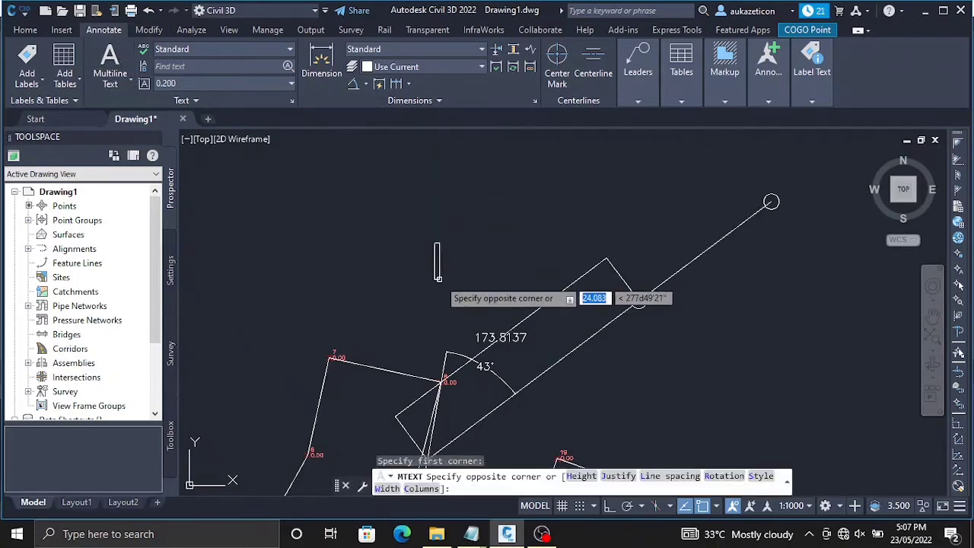
pyautogui.press('Return')
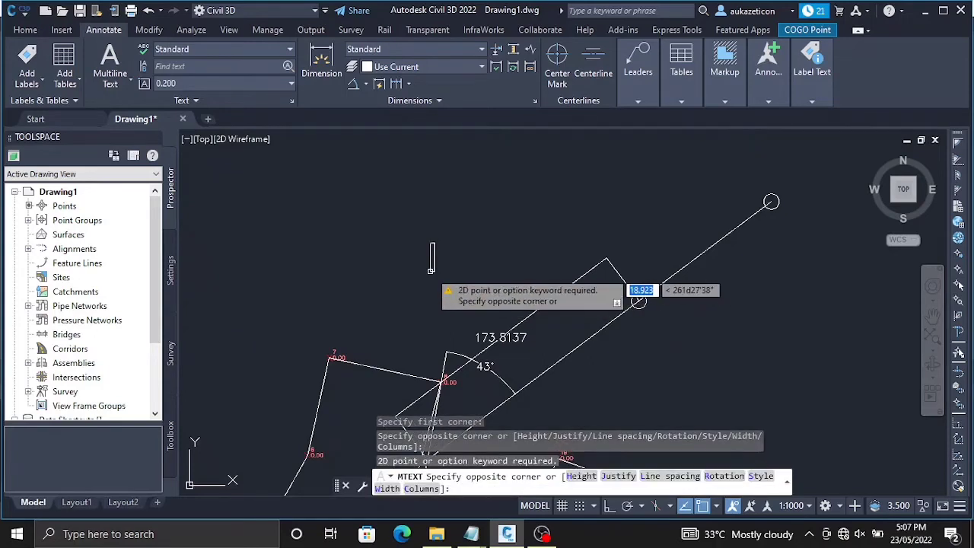
pyautogui.press('Return')
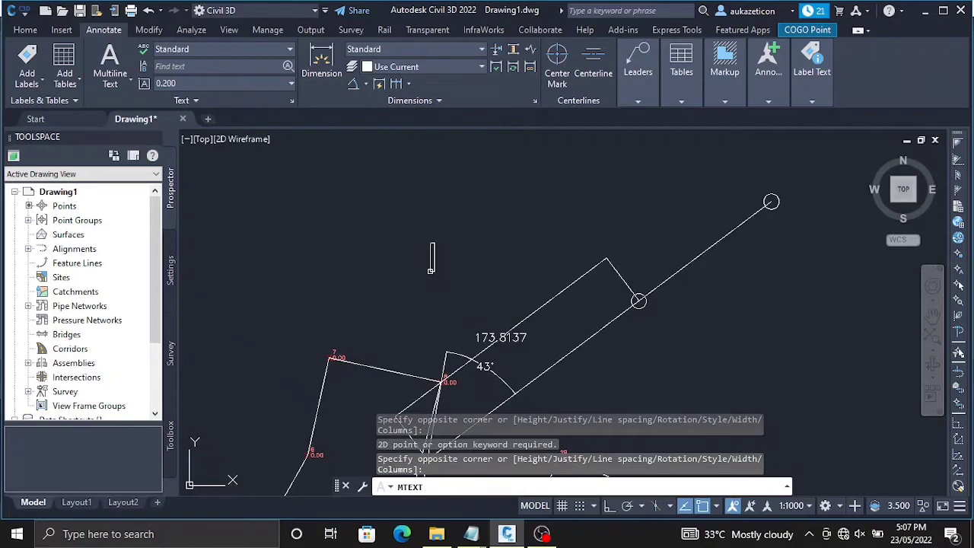
pyautogui.click(431, 270)
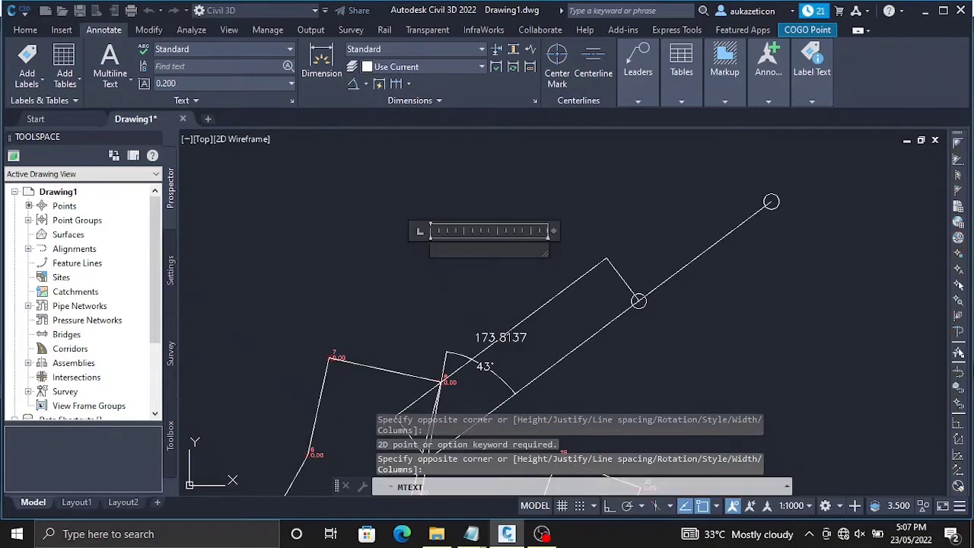
pyautogui.write('radius = ')
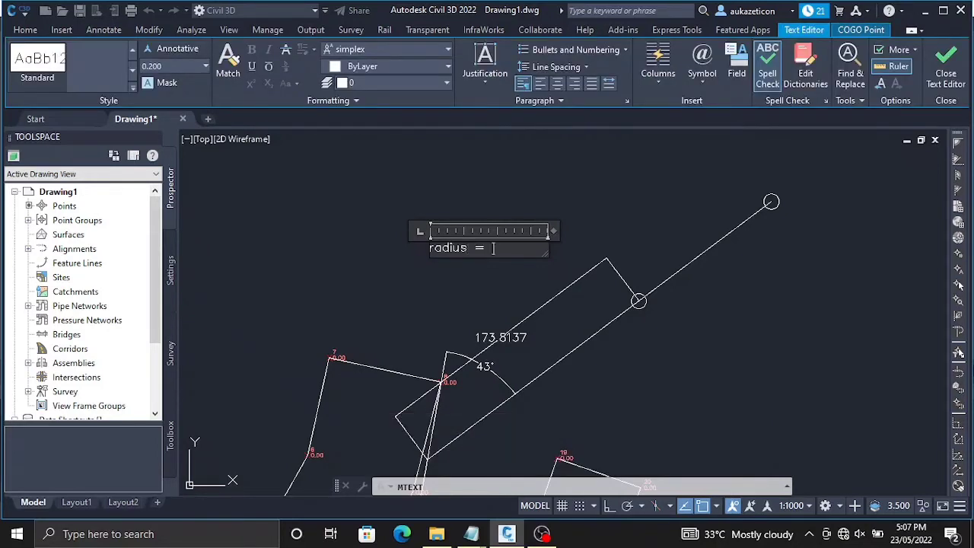
pyautogui.write('441.')
pyautogui.press('BackSpace')
pyautogui.write('m')
pyautogui.click(747, 300)
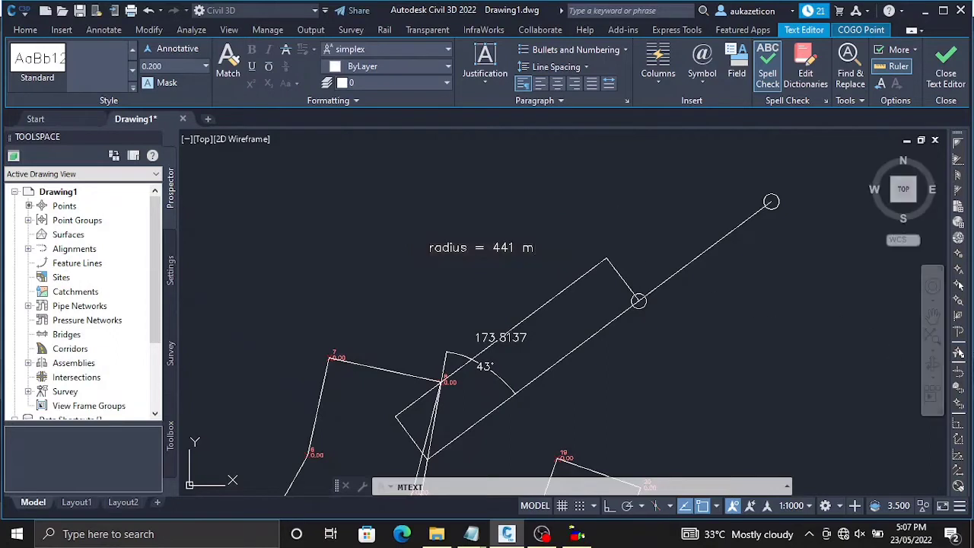
# Set the text height of the radius note to 5.
pyautogui.click(431, 242)
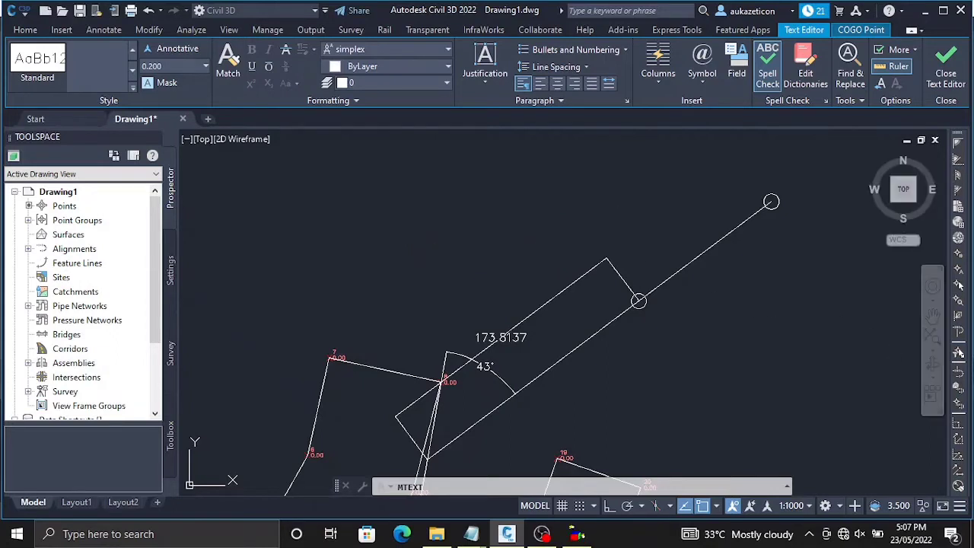
pyautogui.click(434, 244)
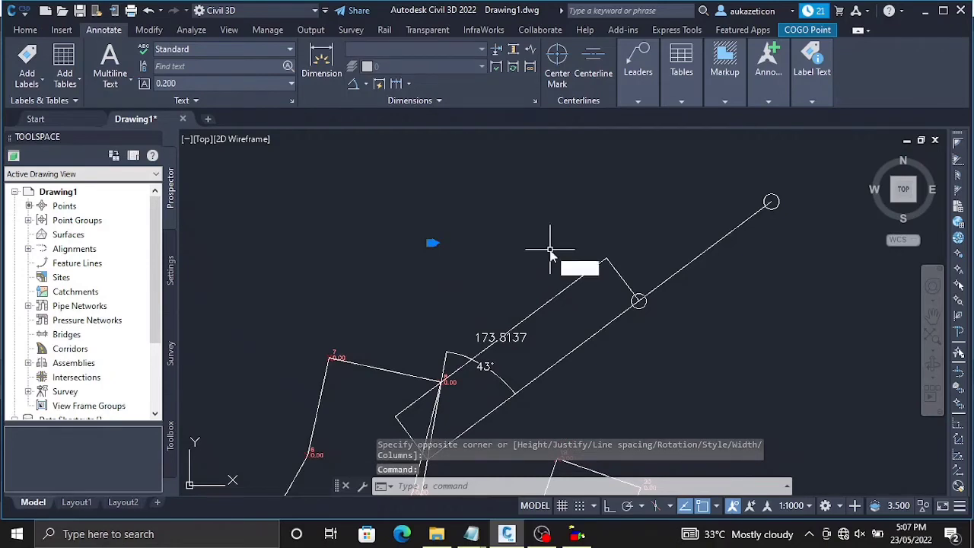
pyautogui.hotkey('ctrl', '1')
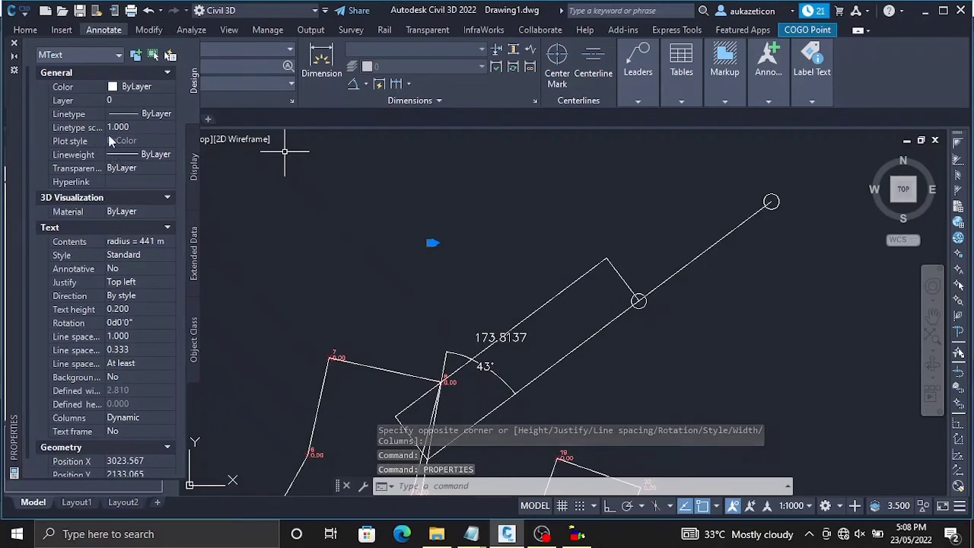
pyautogui.click(142, 310)
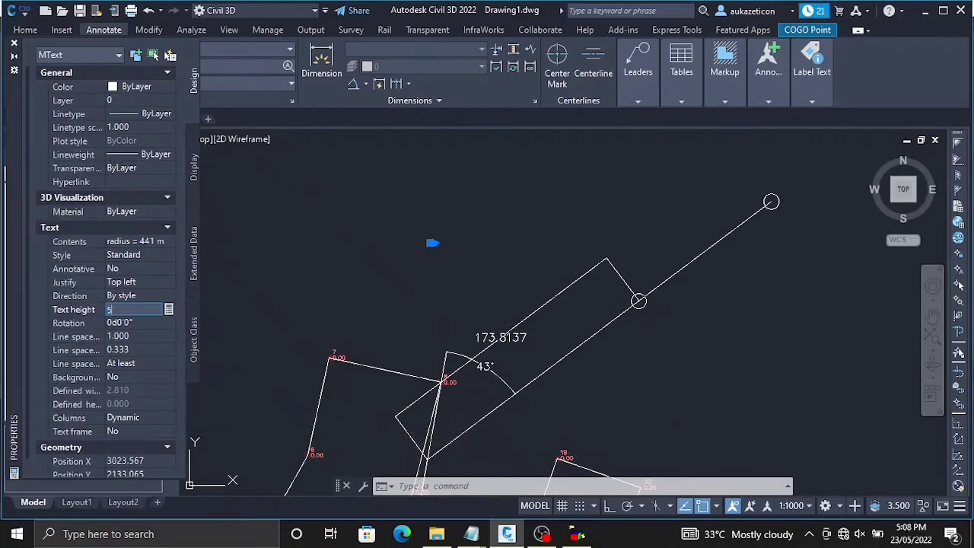
pyautogui.write('5')
pyautogui.press('Tab')
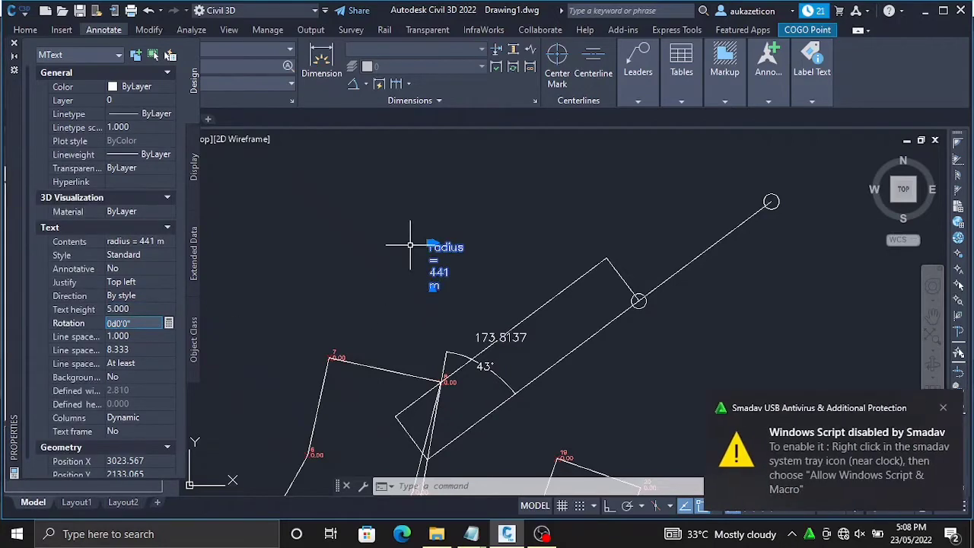
pyautogui.press('Escape')
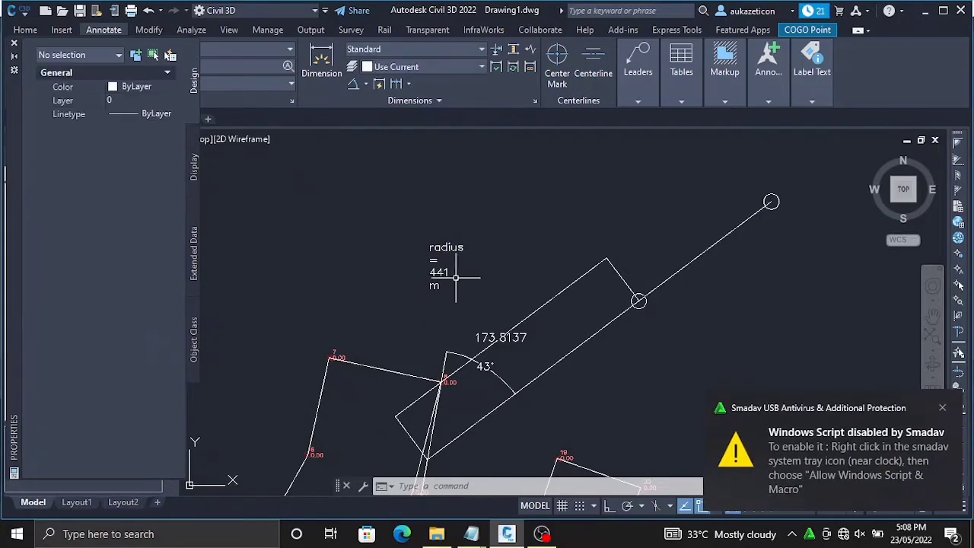
# Draw a circle of radius 441 centred on the nearest north-eastern route circle, where the aligned dimension ends.
pyautogui.scroll(-2, 622, 307)
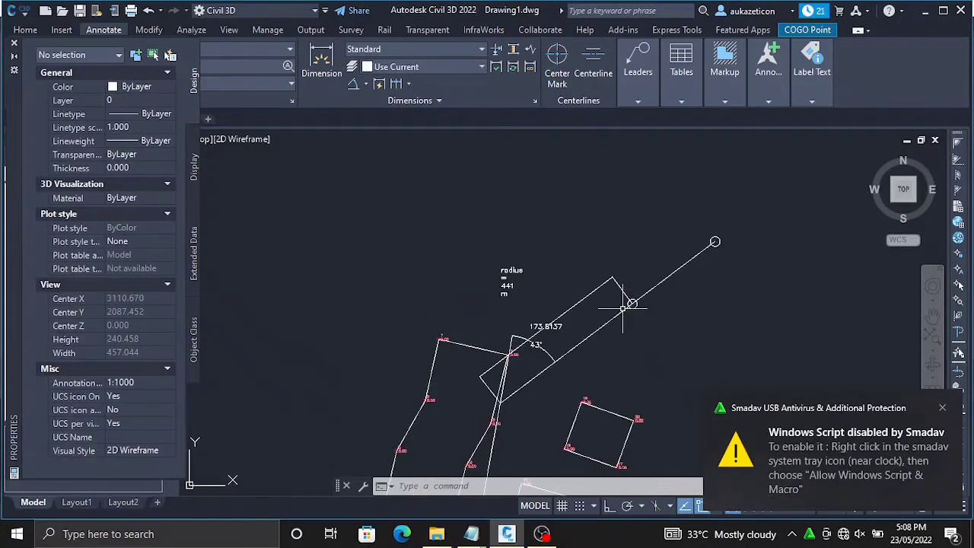
pyautogui.click(944, 412)
pyautogui.scroll(2, 645, 320)
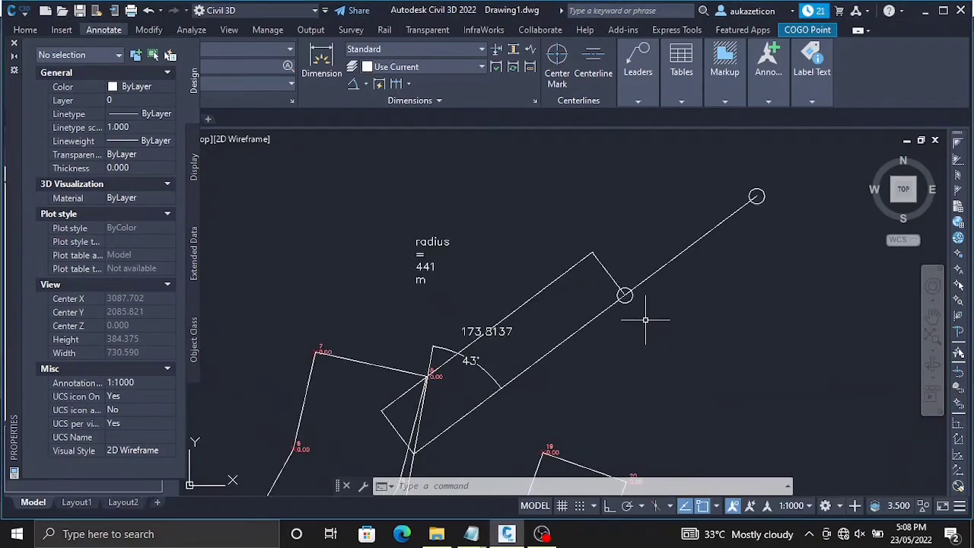
pyautogui.write('le')
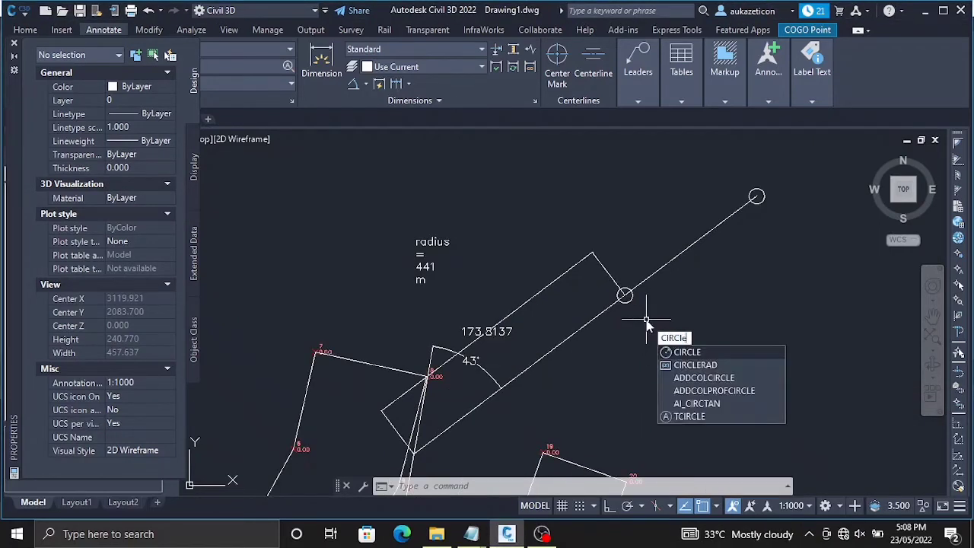
pyautogui.press('Return')
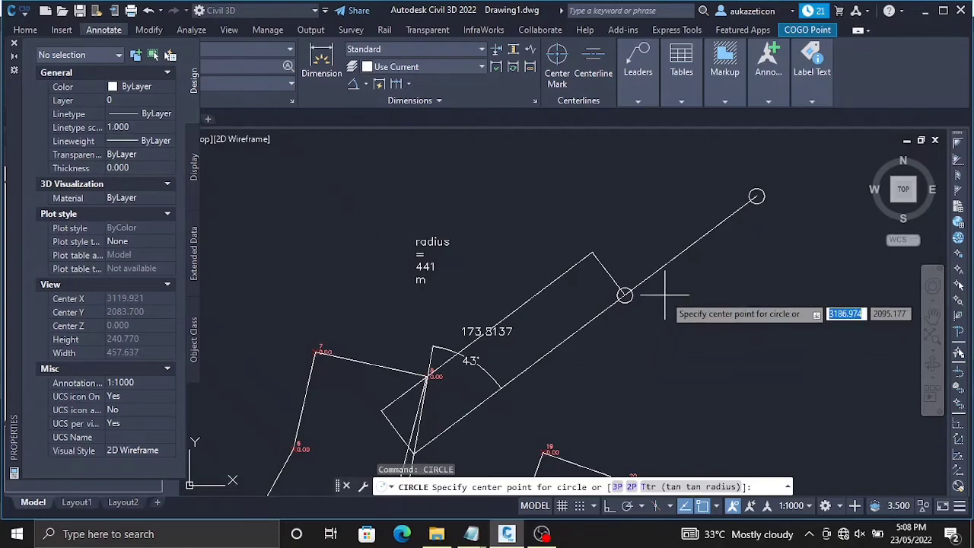
pyautogui.click(624, 295)
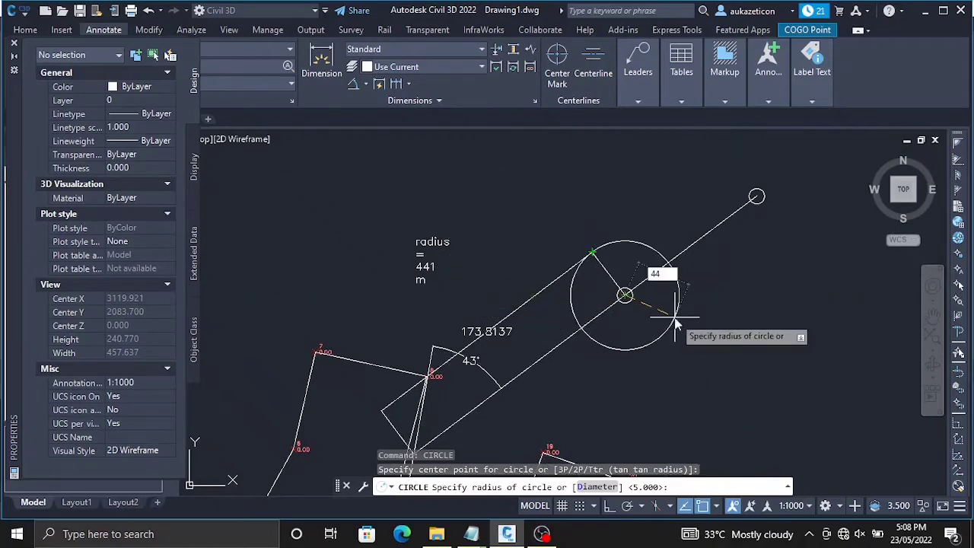
pyautogui.press('Return')
pyautogui.scroll(-5, 633, 348)
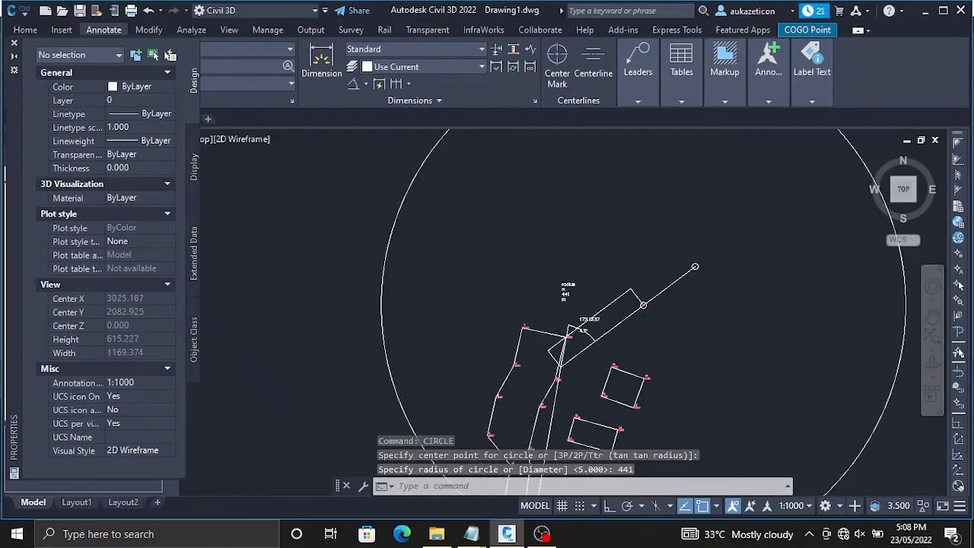
# Draw a circle of radius 441 centred on the small route circle beside point 12.
pyautogui.rightClick(603, 378)
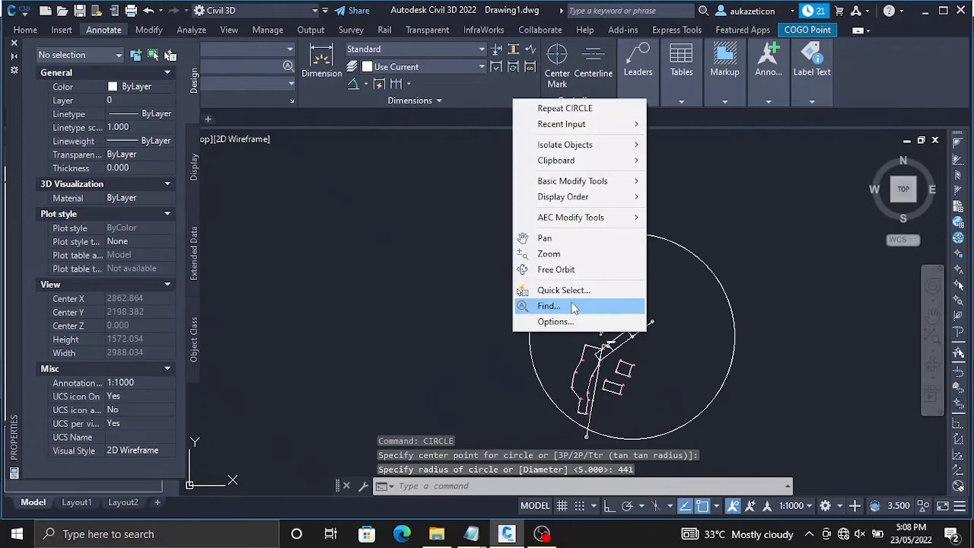
pyautogui.click(536, 236)
pyautogui.scroll(2, 580, 311)
pyautogui.scroll(3, 581, 310)
pyautogui.rightClick(525, 373)
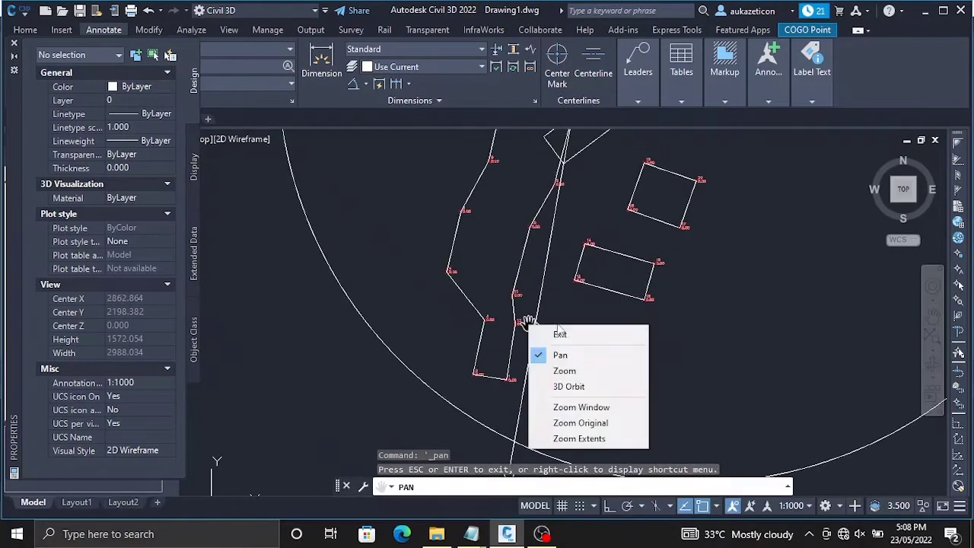
pyautogui.click(560, 413)
pyautogui.scroll(2, 544, 326)
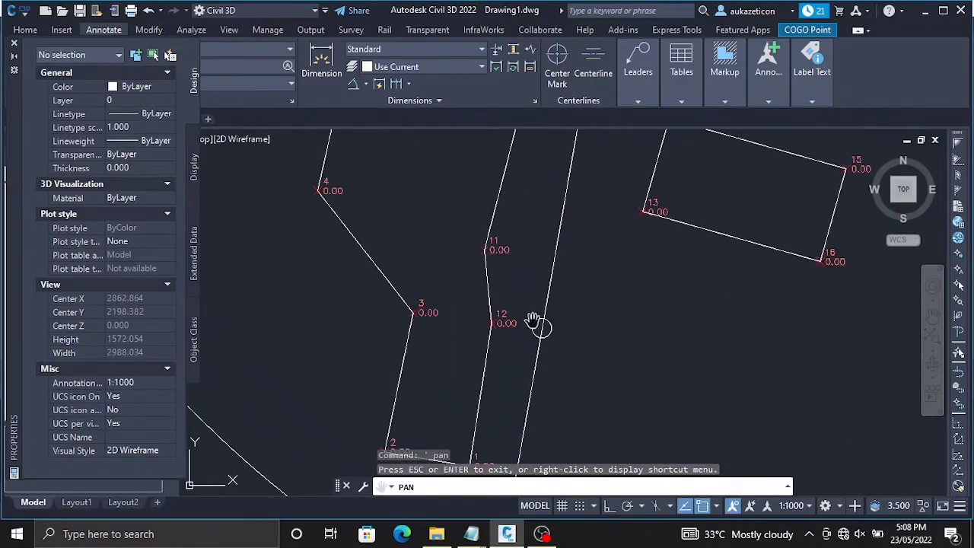
pyautogui.rightClick(565, 348)
pyautogui.click(594, 354)
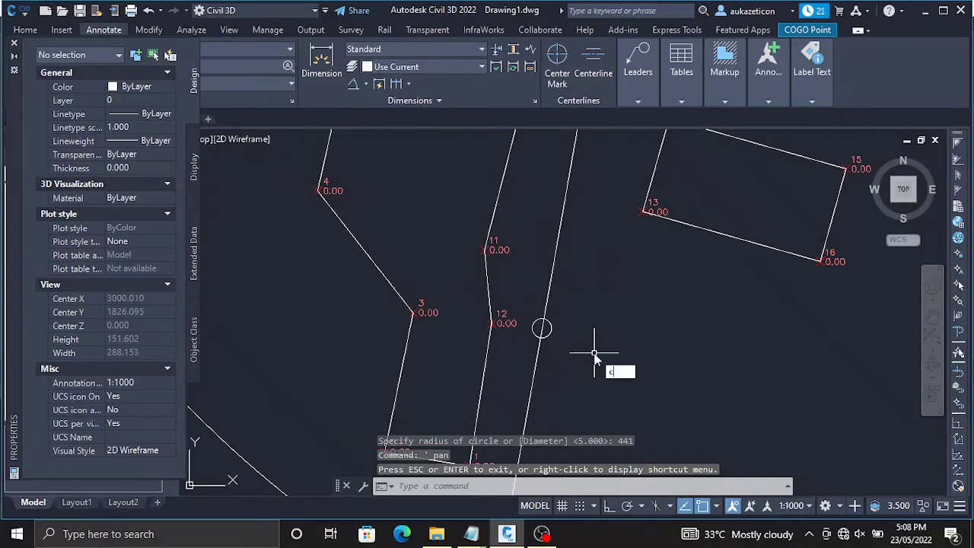
pyautogui.press('Return')
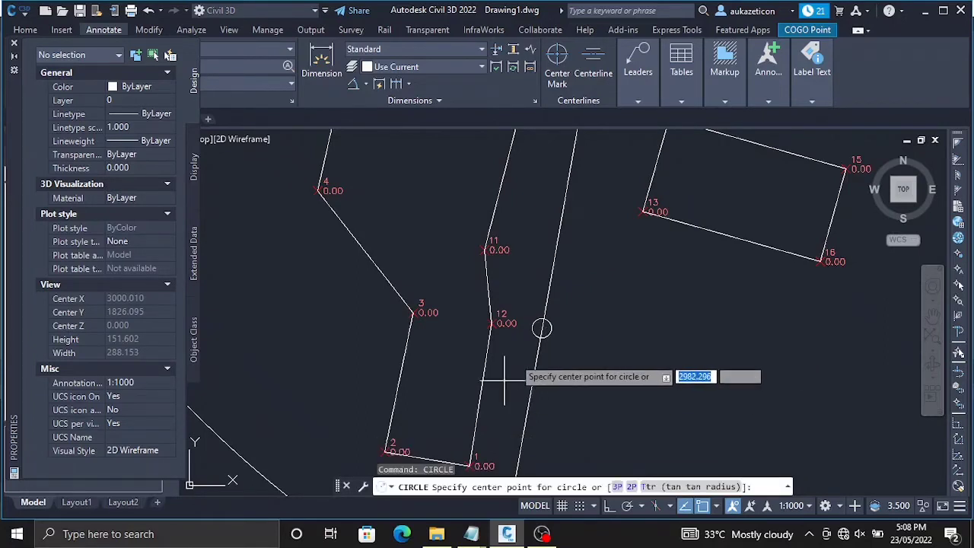
pyautogui.click(542, 328)
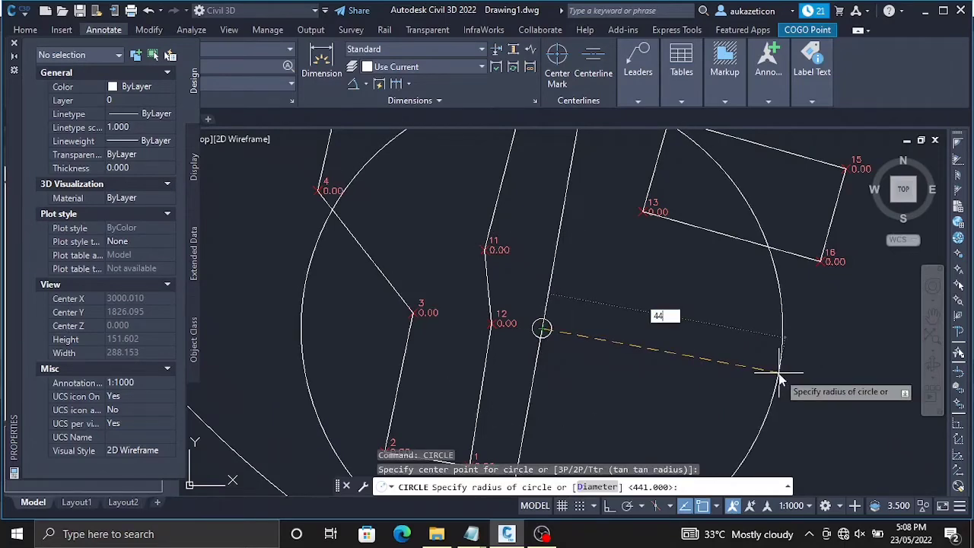
pyautogui.write('441')
pyautogui.press('Return')
pyautogui.scroll(-6, 655, 352)
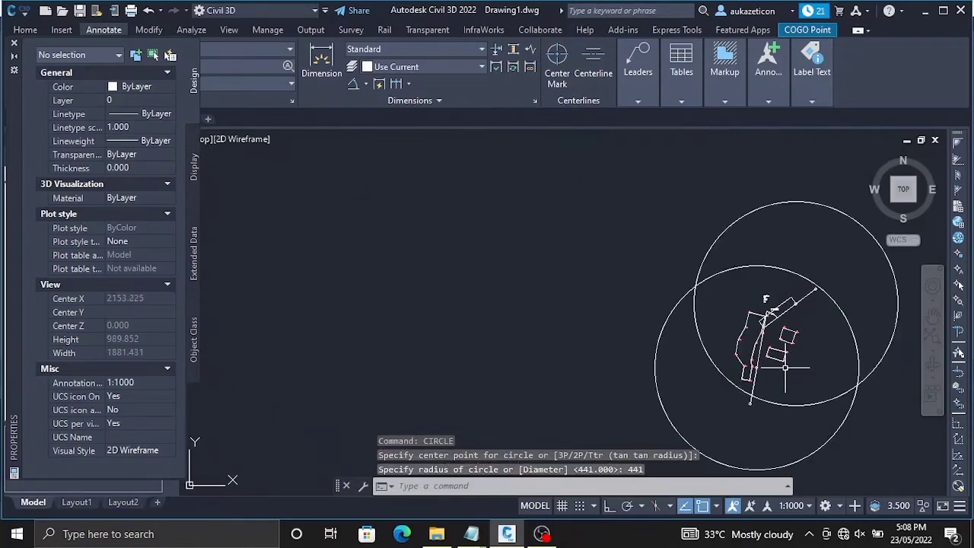
# Examine how the two large construction circles intersect south-east of the route.
pyautogui.rightClick(655, 352)
pyautogui.click(672, 256)
pyautogui.moveTo(797, 345)
pyautogui.mouseDown()
pyautogui.moveTo(523, 269)
pyautogui.moveTo(543, 222)
pyautogui.mouseUp()
pyautogui.scroll(4, 523, 270)
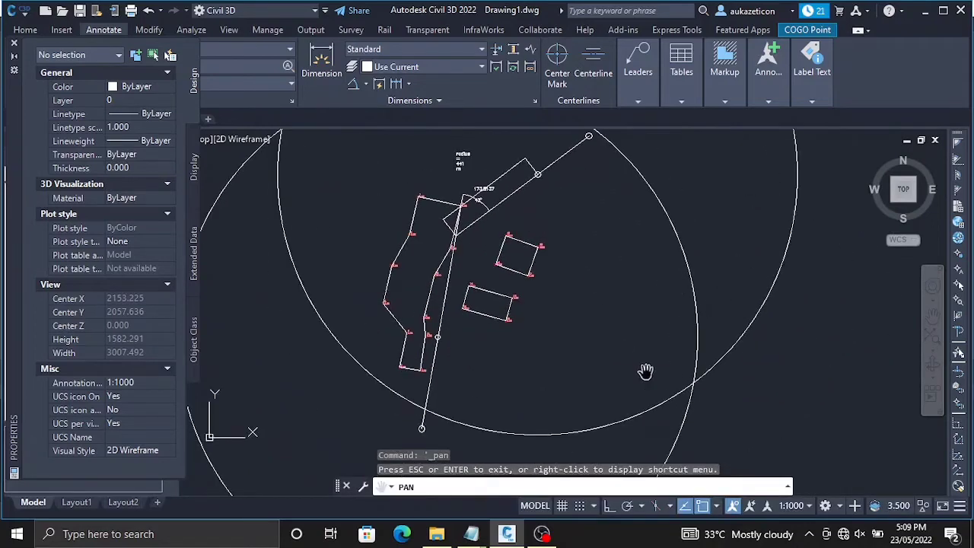
pyautogui.moveTo(645, 371); pyautogui.dragTo(602, 322)
pyautogui.rightClick(616, 333)
pyautogui.click(635, 341)
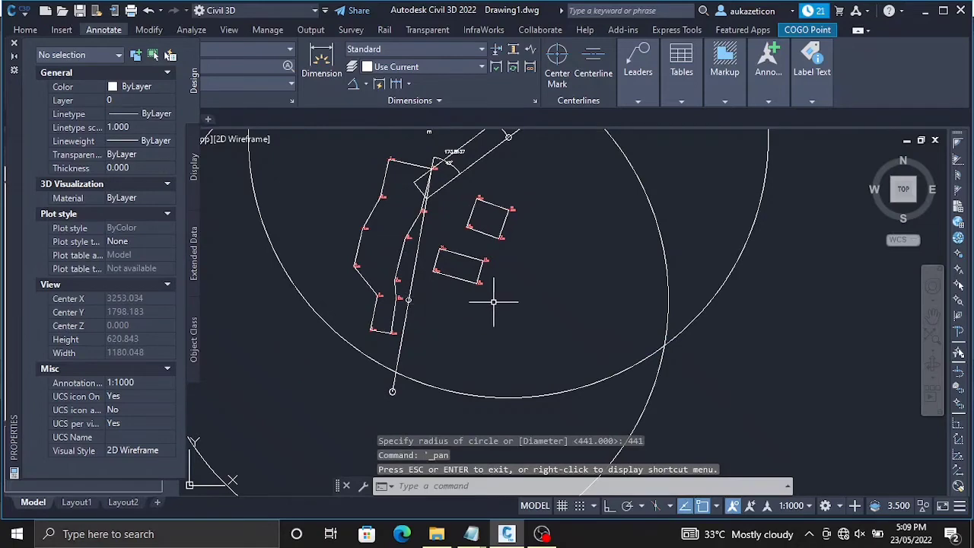
pyautogui.scroll(-2, 494, 300)
pyautogui.scroll(4, 498, 298)
pyautogui.scroll(-2, 584, 210)
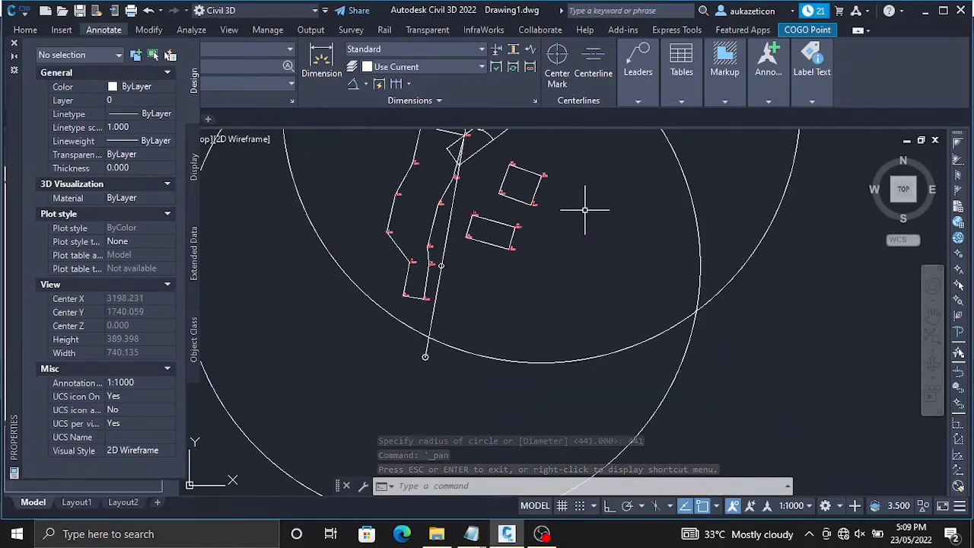
pyautogui.scroll(2, 696, 311)
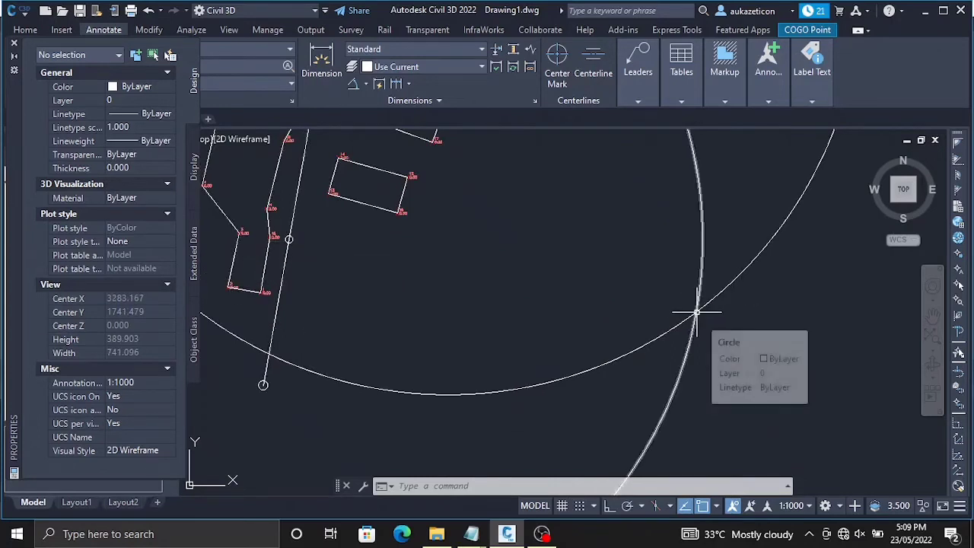
pyautogui.scroll(-4, 446, 209)
pyautogui.scroll(-3, 449, 201)
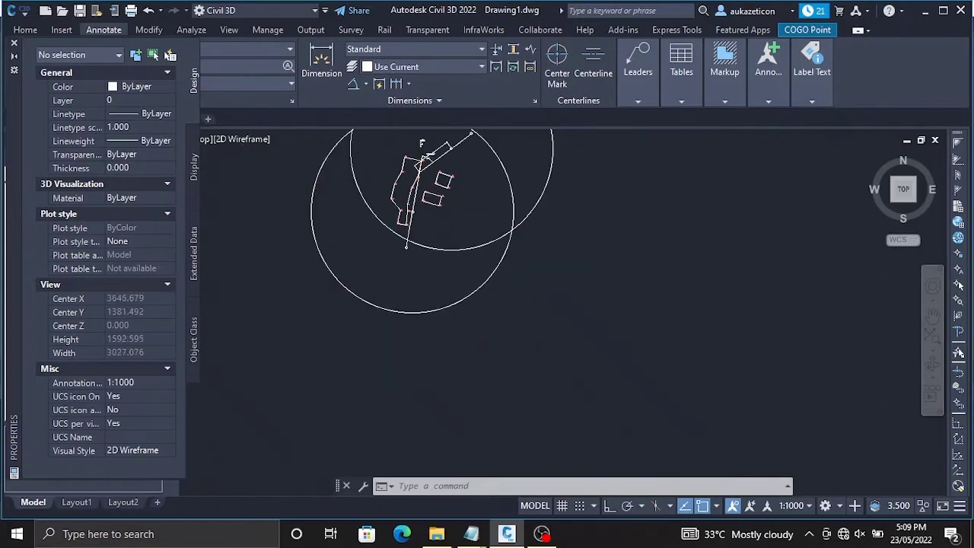
pyautogui.scroll(3, 464, 176)
pyautogui.scroll(2, 463, 236)
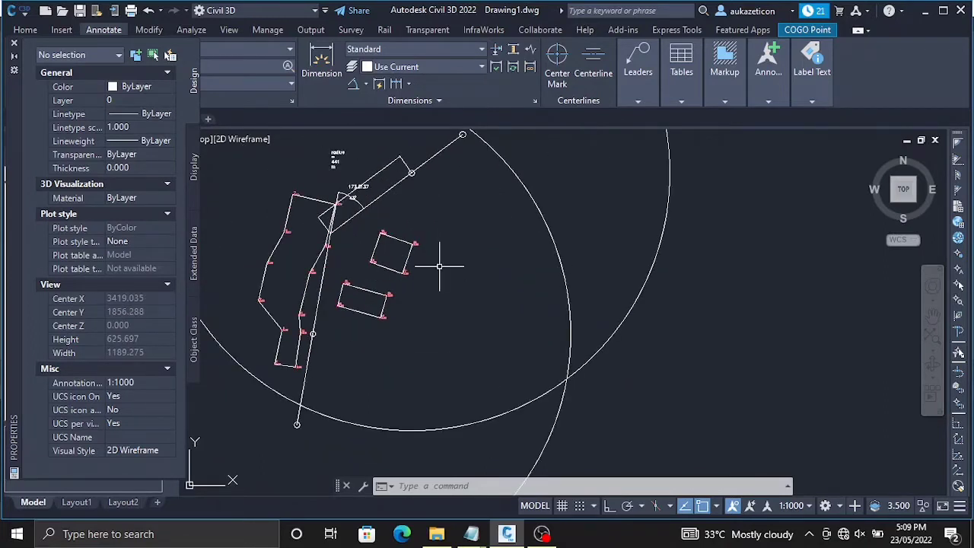
# Draw connected lines from the route circle beside point 12 to the large circles' south-eastern intersection and on to the nearest north-eastern route circle.
pyautogui.write('ine')
pyautogui.press('Return')
pyautogui.scroll(2, 309, 323)
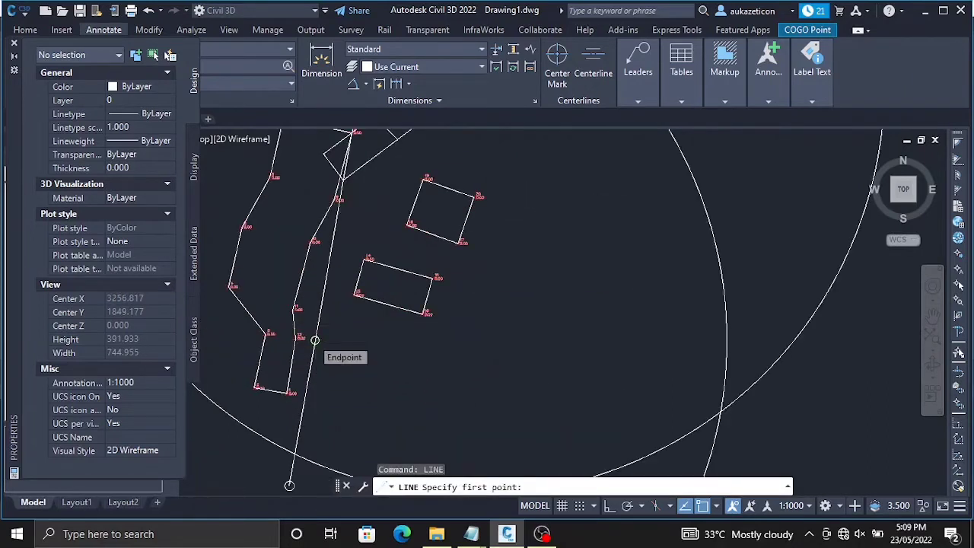
pyautogui.scroll(2, 314, 340)
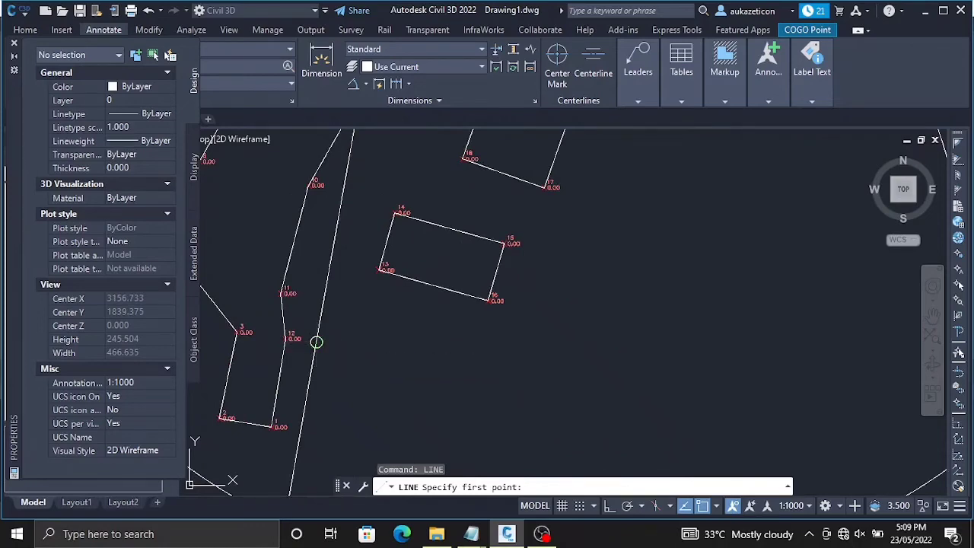
pyautogui.click(316, 342)
pyautogui.scroll(-3, 662, 335)
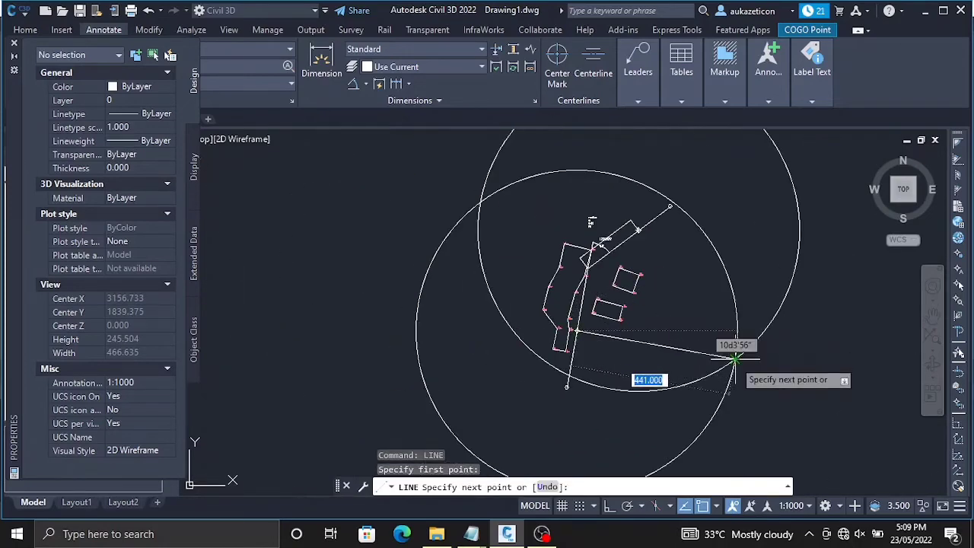
pyautogui.click(734, 357)
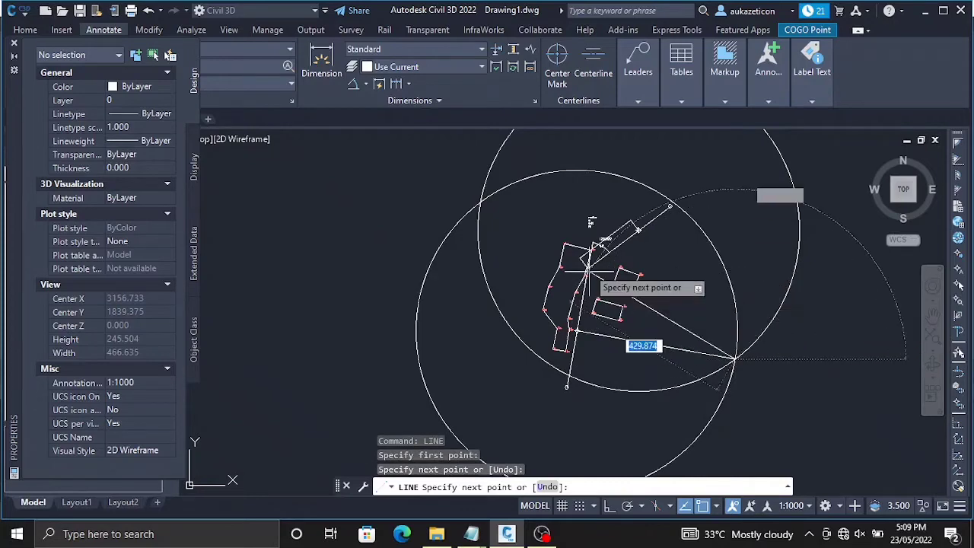
pyautogui.scroll(3, 646, 228)
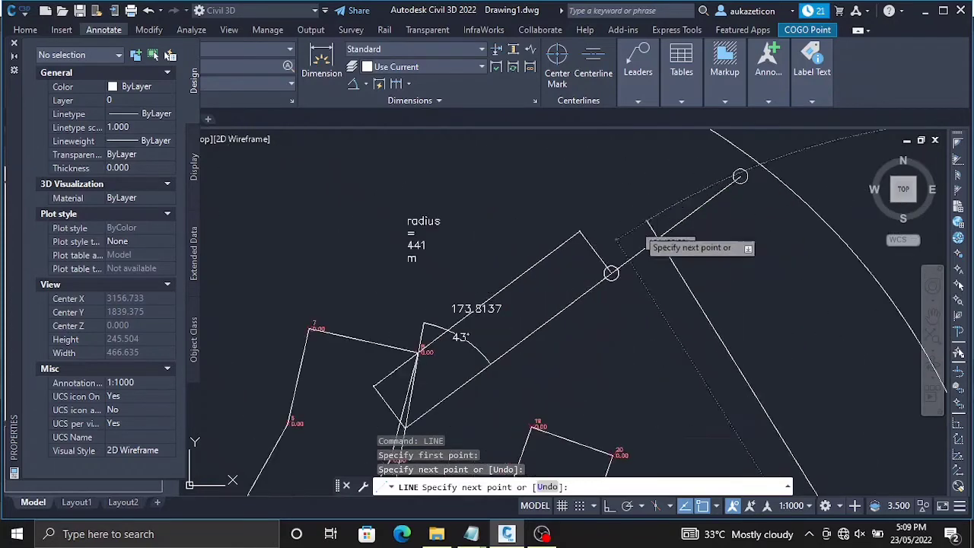
pyautogui.click(611, 272)
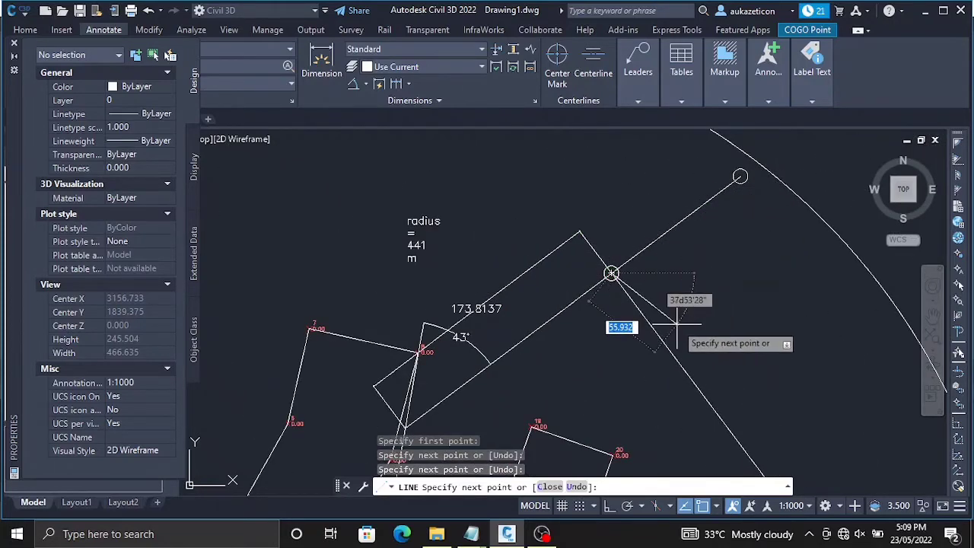
pyautogui.press('Escape')
# Delete the two large construction circles, keeping the two radius lines.
pyautogui.scroll(-3, 650, 304)
pyautogui.scroll(-2, 739, 278)
pyautogui.click(494, 280)
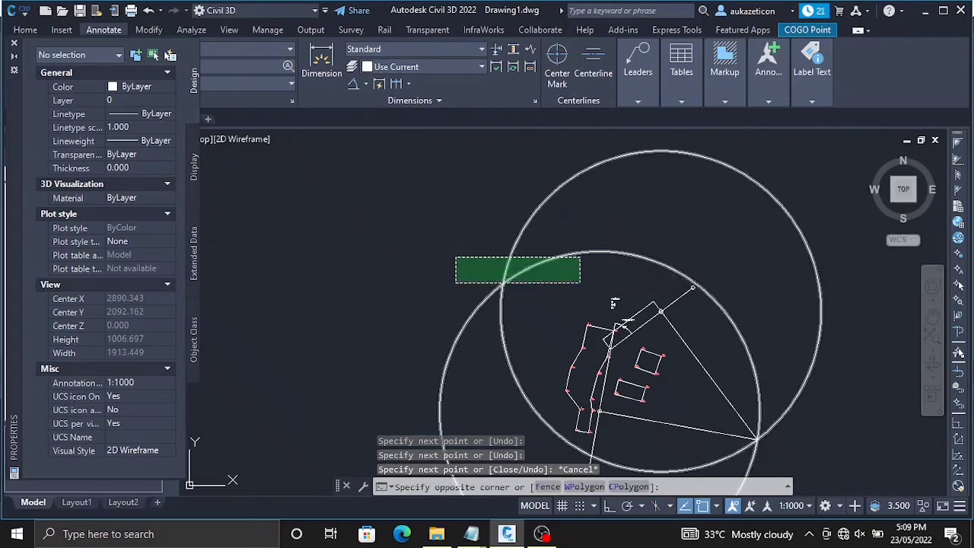
pyautogui.click(455, 257)
pyautogui.press('Delete')
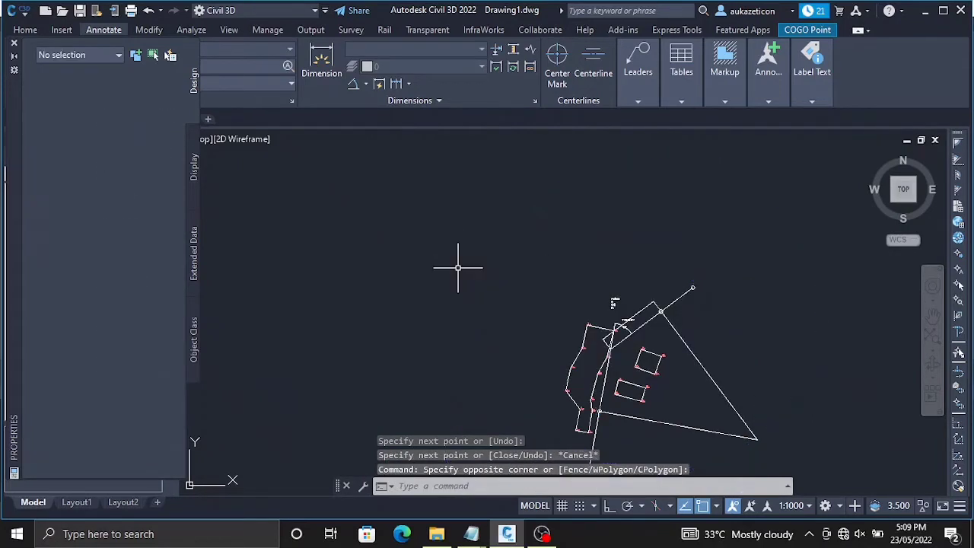
# Add an aligned dimension to the southern radius line, from the route circle beside point 12 to the curve centre, placed just above the line.
pyautogui.scroll(2, 642, 391)
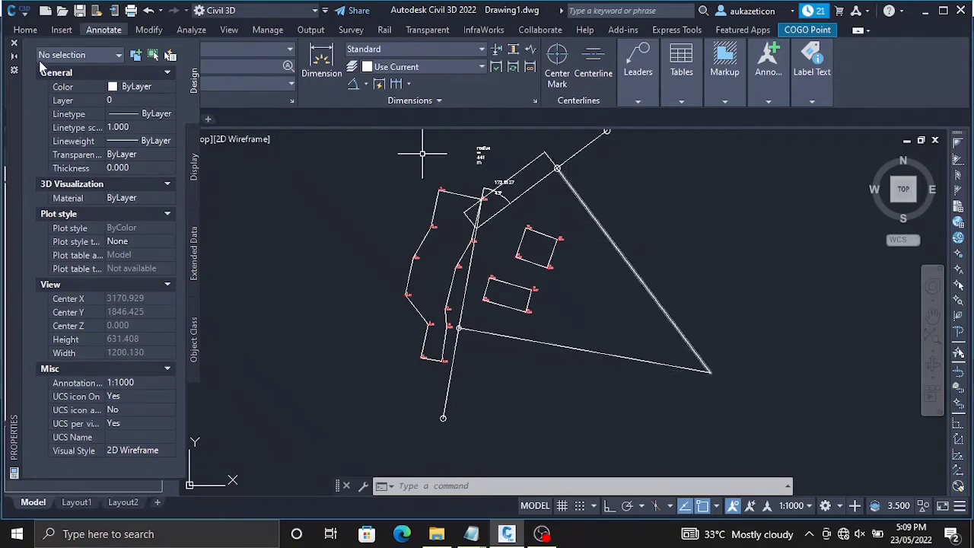
pyautogui.click(321, 61)
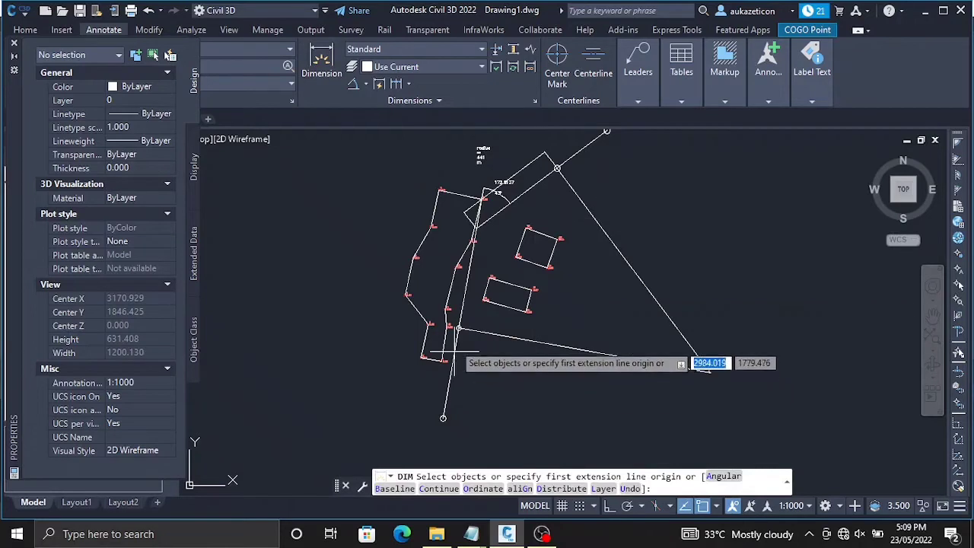
pyautogui.scroll(2, 459, 328)
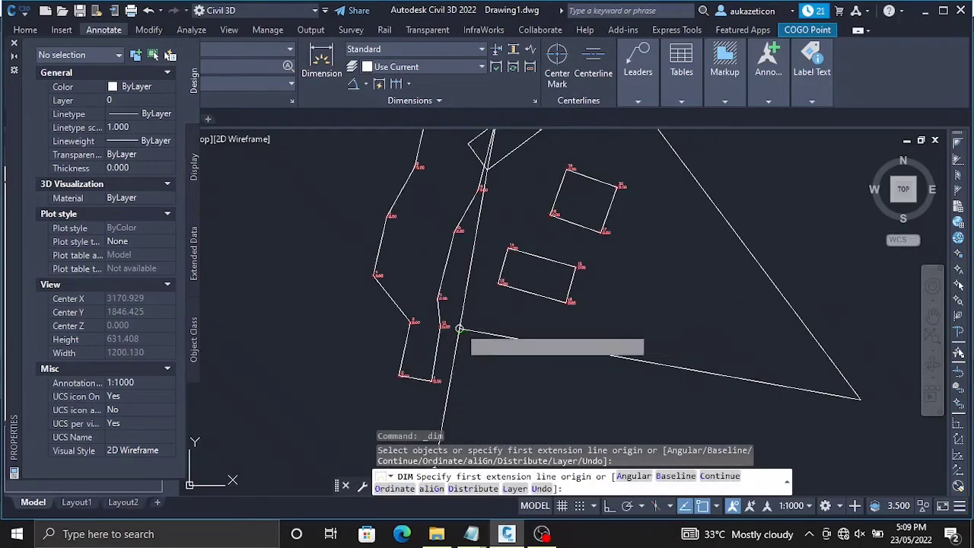
pyautogui.click(460, 329)
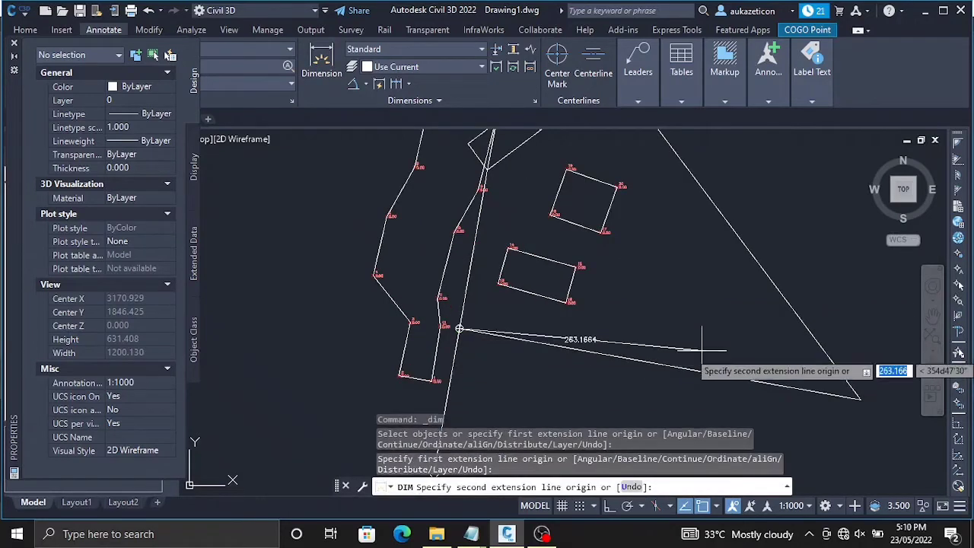
pyautogui.click(860, 397)
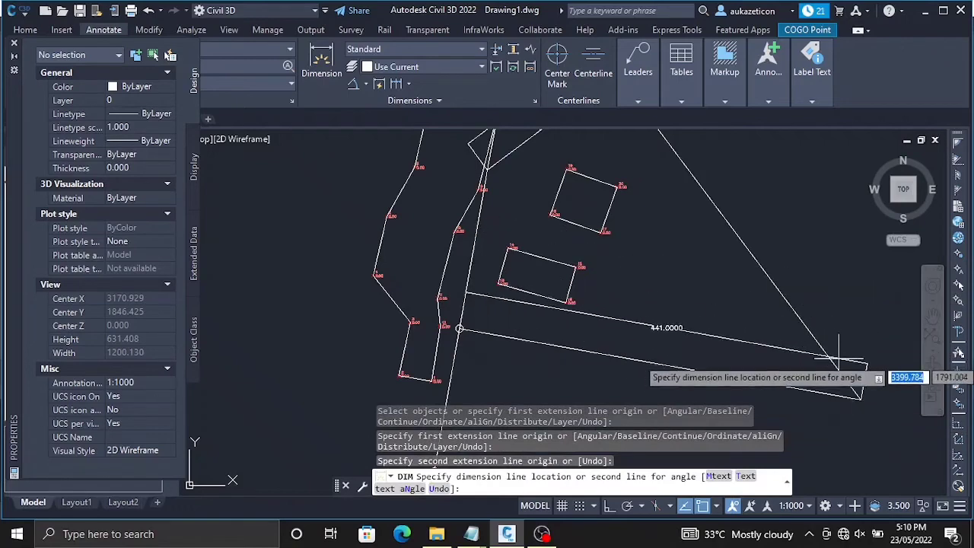
pyautogui.click(696, 352)
pyautogui.scroll(5, 696, 351)
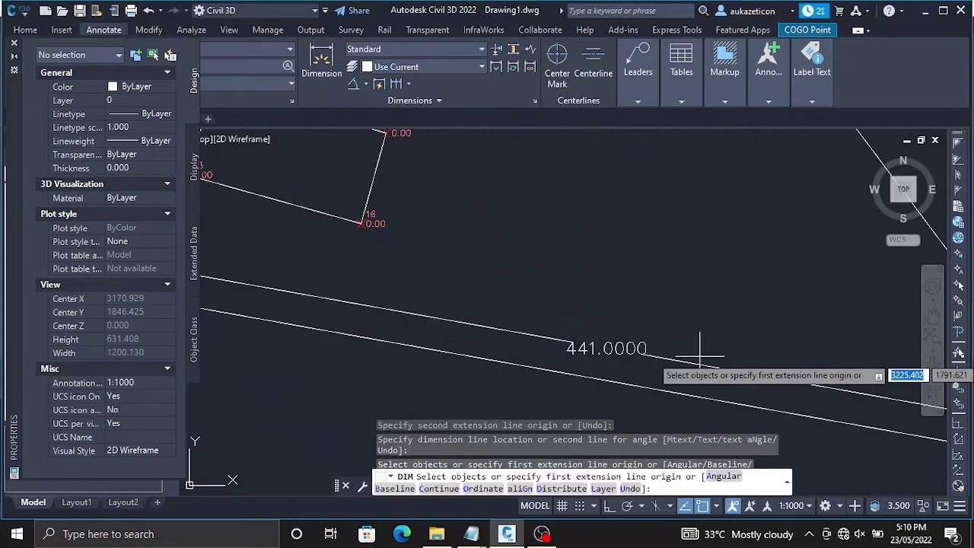
pyautogui.press('Escape')
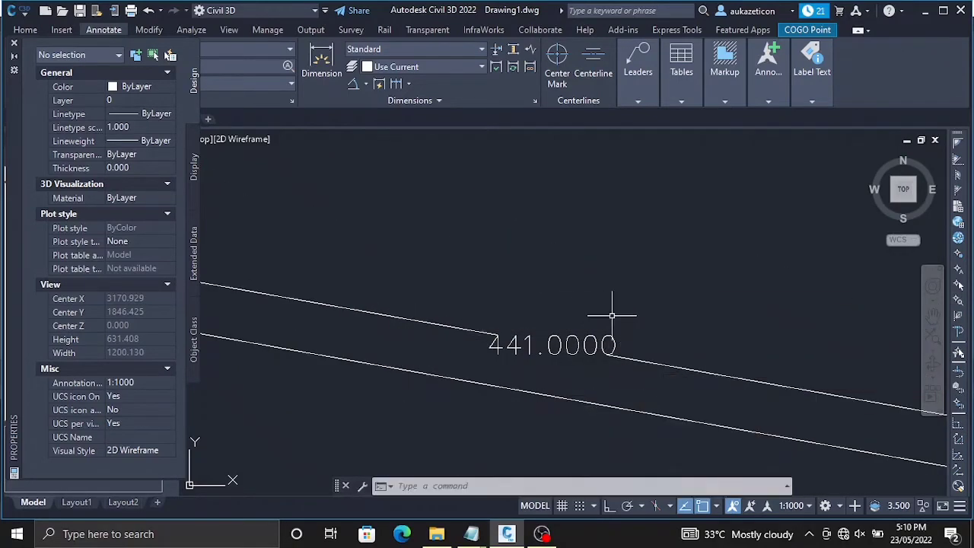
# Inspect the radius dimension, the curve centre and the two tangent points on the route.
pyautogui.scroll(-4, 593, 308)
pyautogui.scroll(-5, 616, 241)
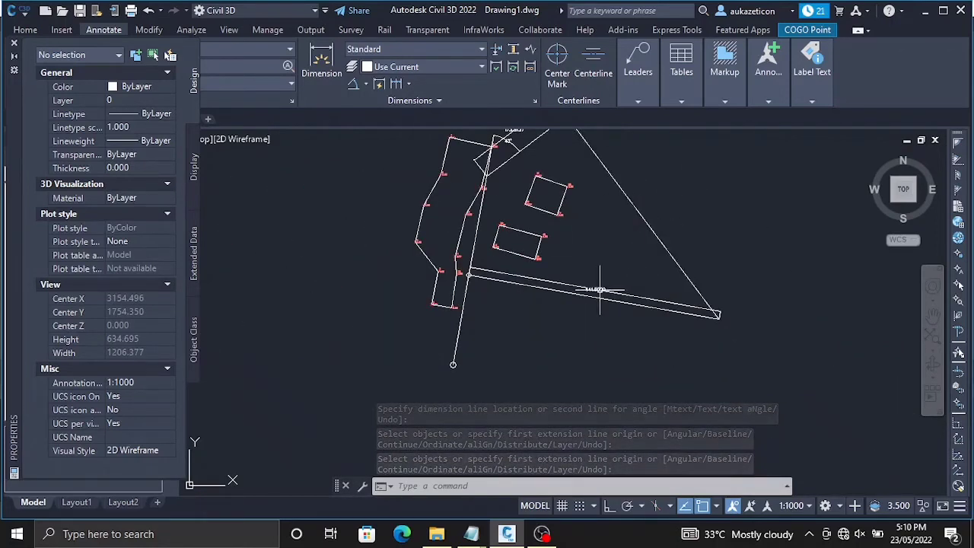
pyautogui.scroll(-2, 557, 196)
pyautogui.scroll(-2, 542, 169)
pyautogui.scroll(4, 542, 145)
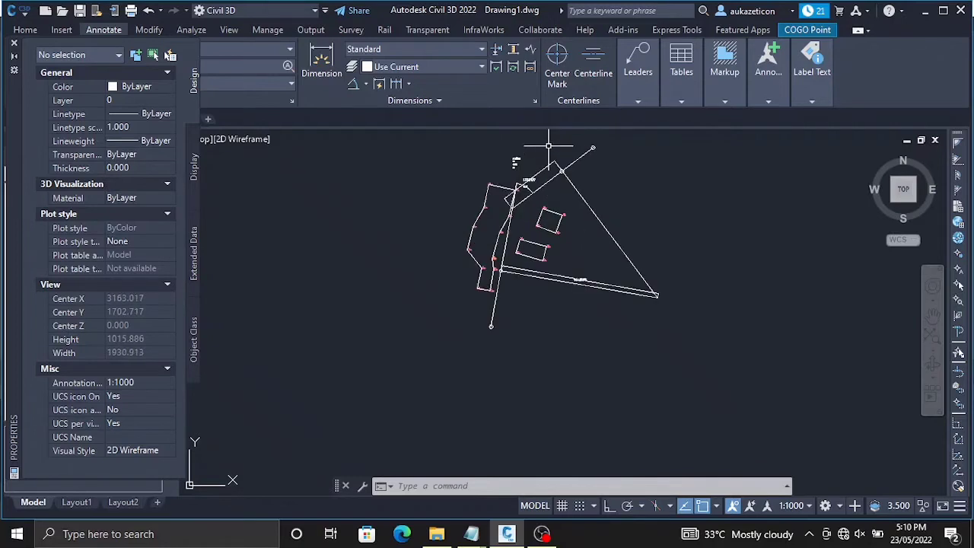
pyautogui.scroll(2, 556, 151)
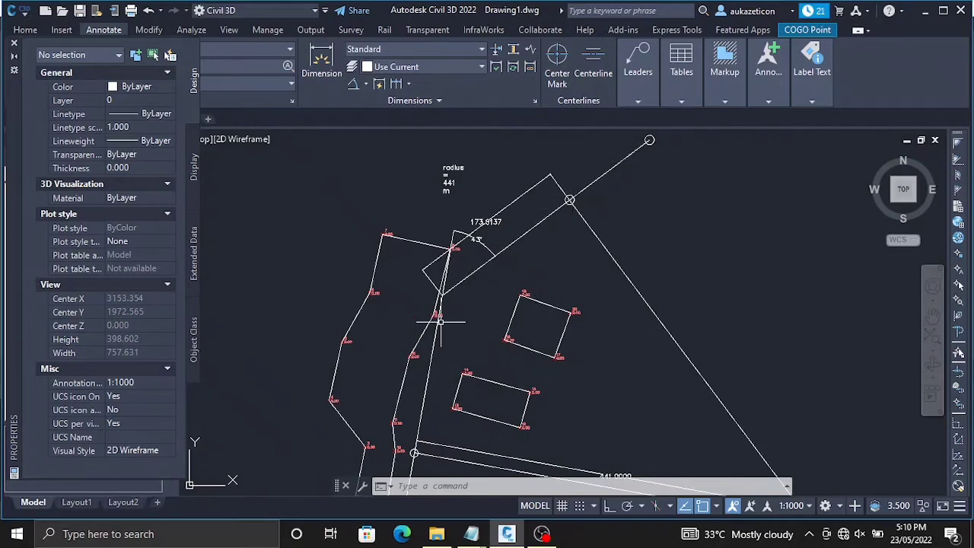
pyautogui.scroll(-2, 442, 322)
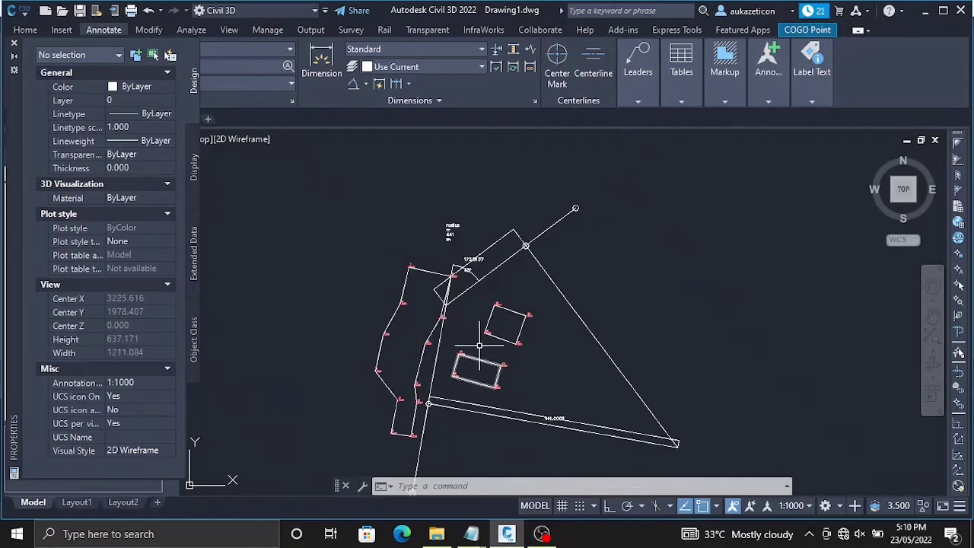
pyautogui.scroll(2, 473, 333)
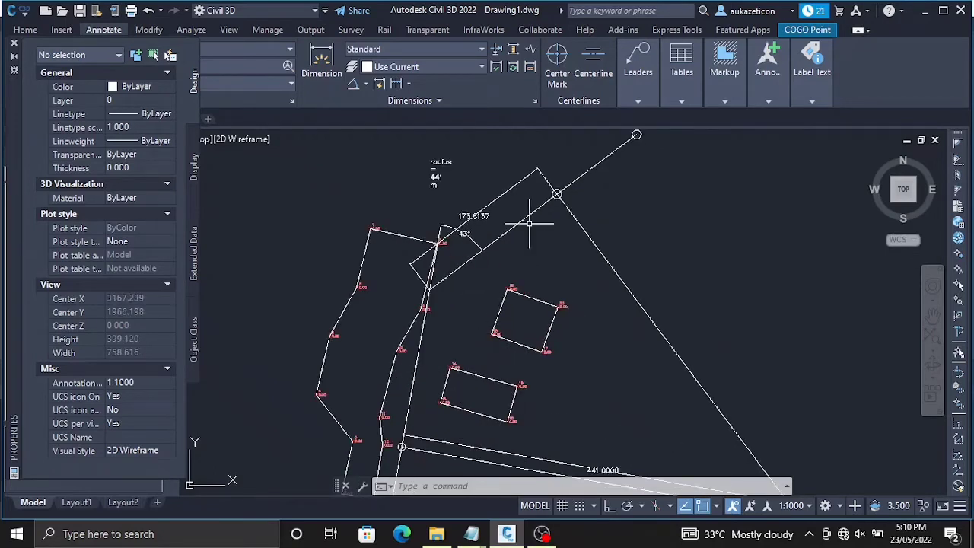
pyautogui.click(25, 30)
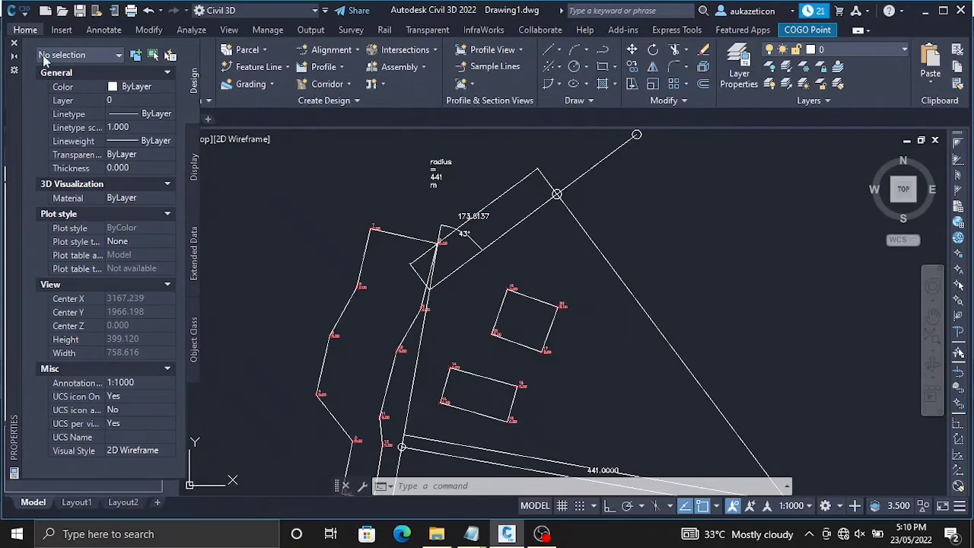
pyautogui.click(574, 51)
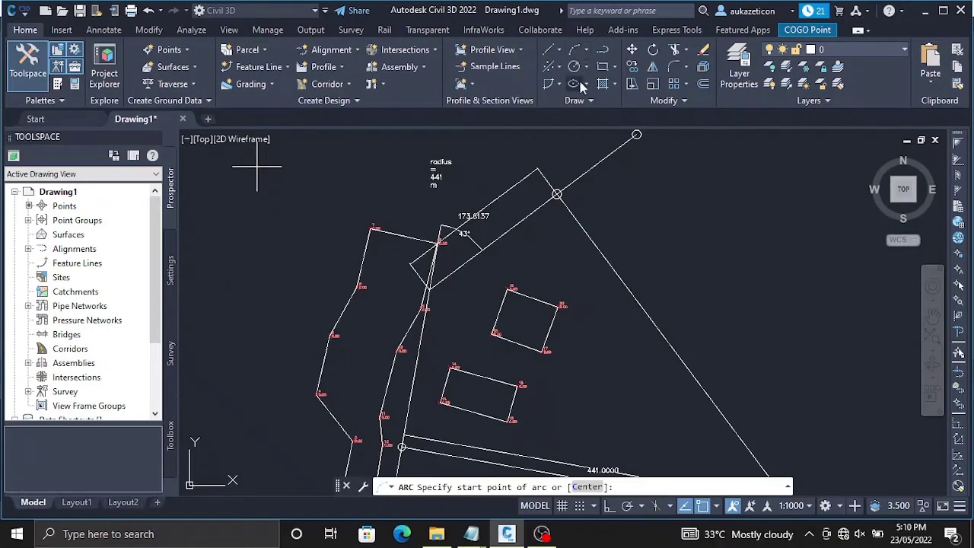
pyautogui.click(574, 51)
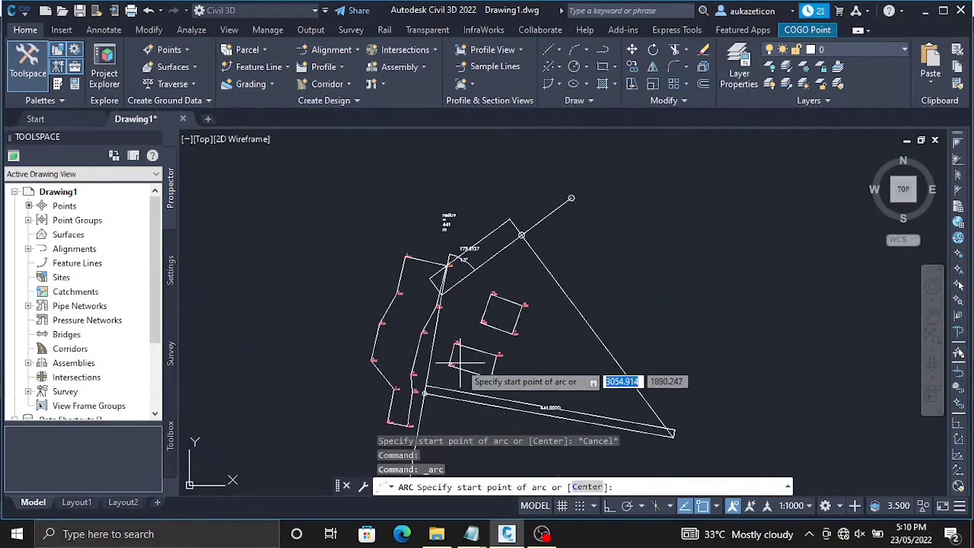
pyautogui.press('Escape')
# Draw a line from the intersection point of the two route tangents, between points 8 and 9, to the curve centre.
pyautogui.scroll(2, 473, 294)
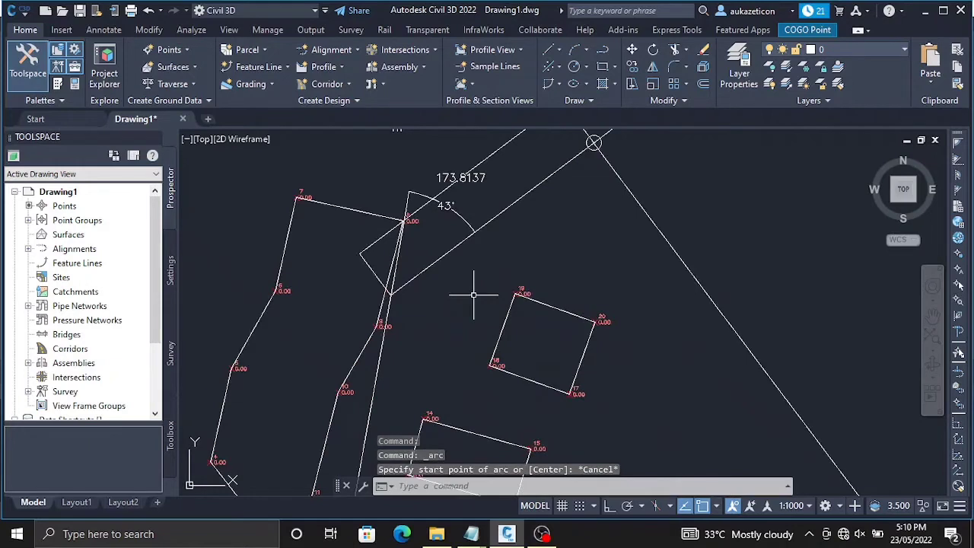
pyautogui.press('l')
pyautogui.press('Return')
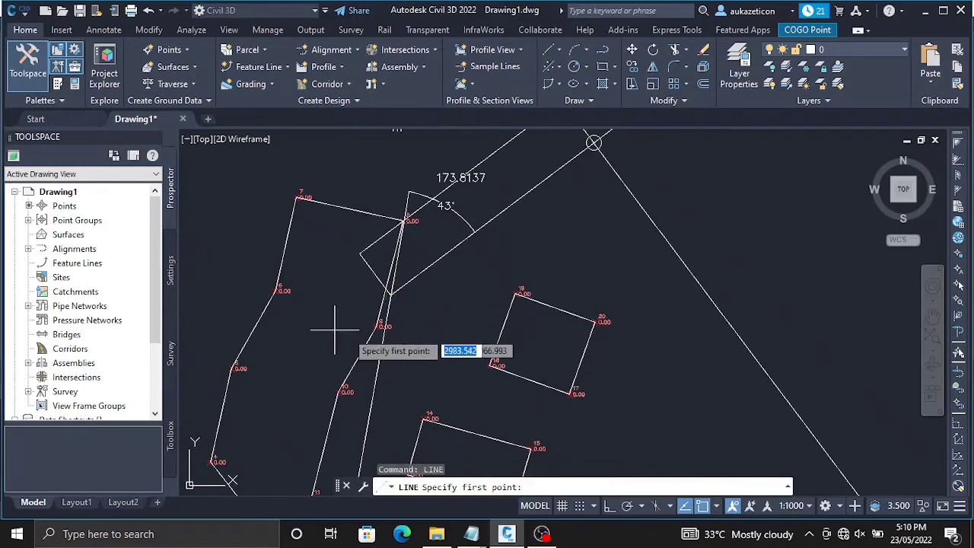
pyautogui.scroll(2, 396, 282)
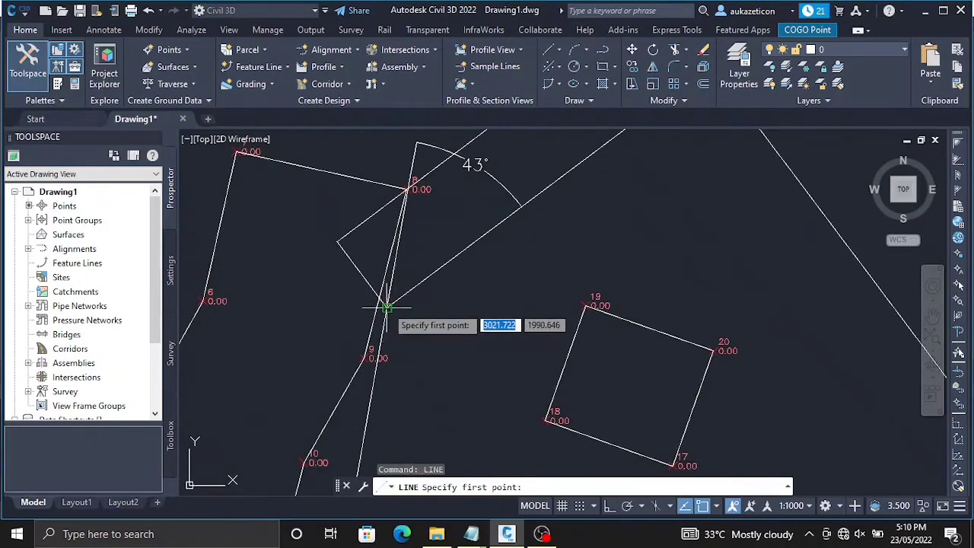
pyautogui.click(387, 308)
pyautogui.scroll(-4, 630, 327)
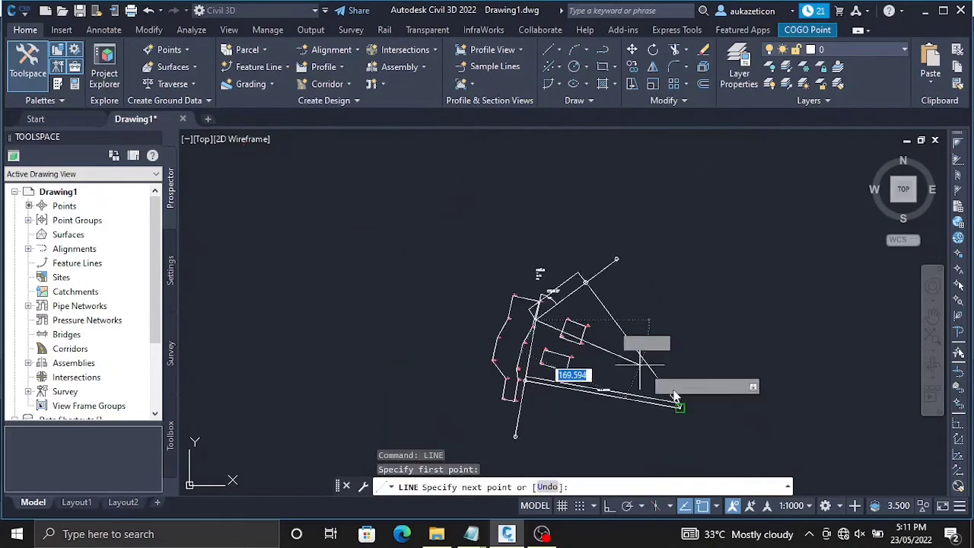
pyautogui.scroll(3, 681, 407)
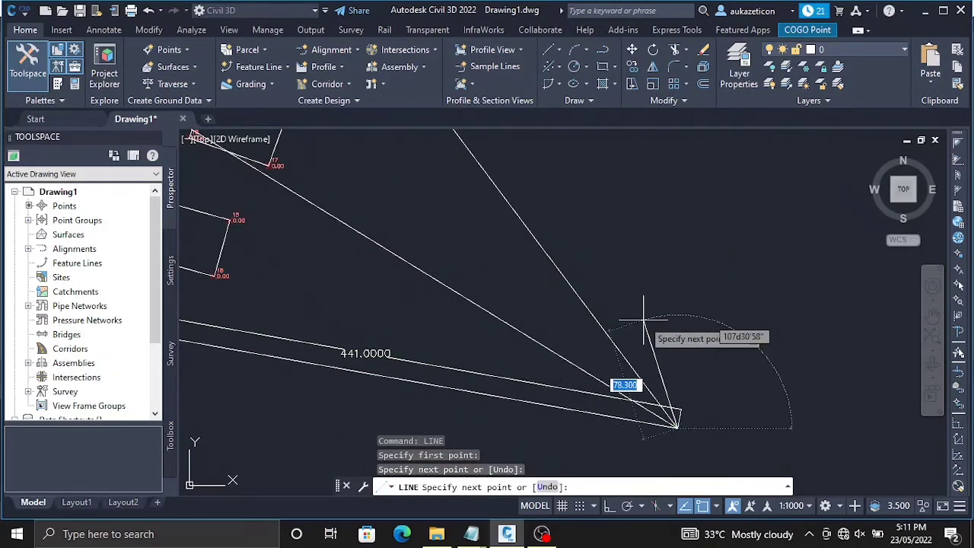
pyautogui.press('Escape')
pyautogui.scroll(-4, 504, 304)
pyautogui.scroll(2, 282, 185)
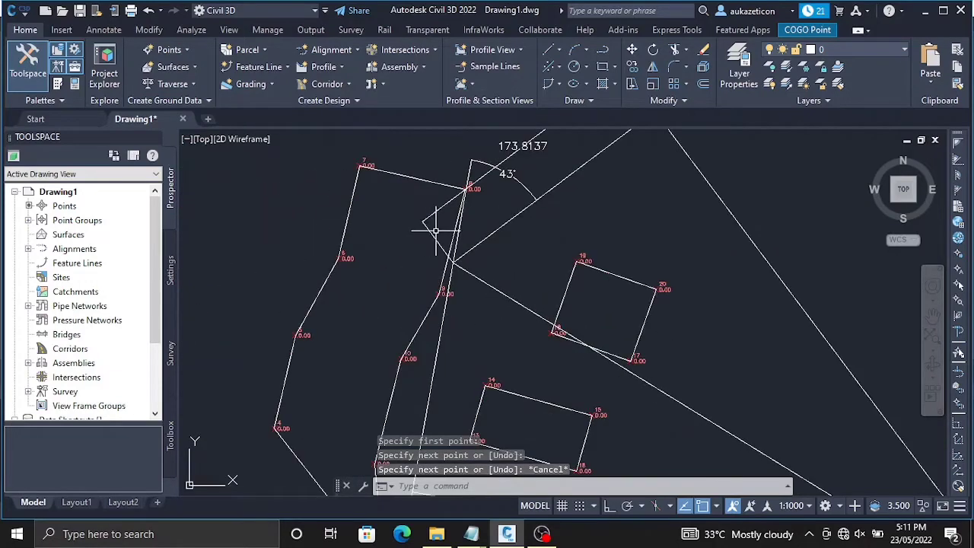
pyautogui.scroll(1, 436, 231)
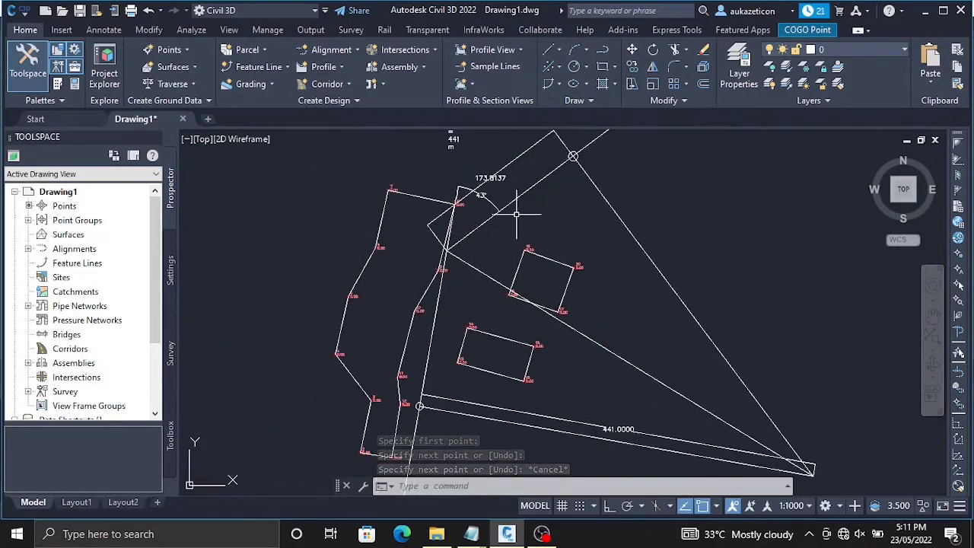
pyautogui.click(574, 50)
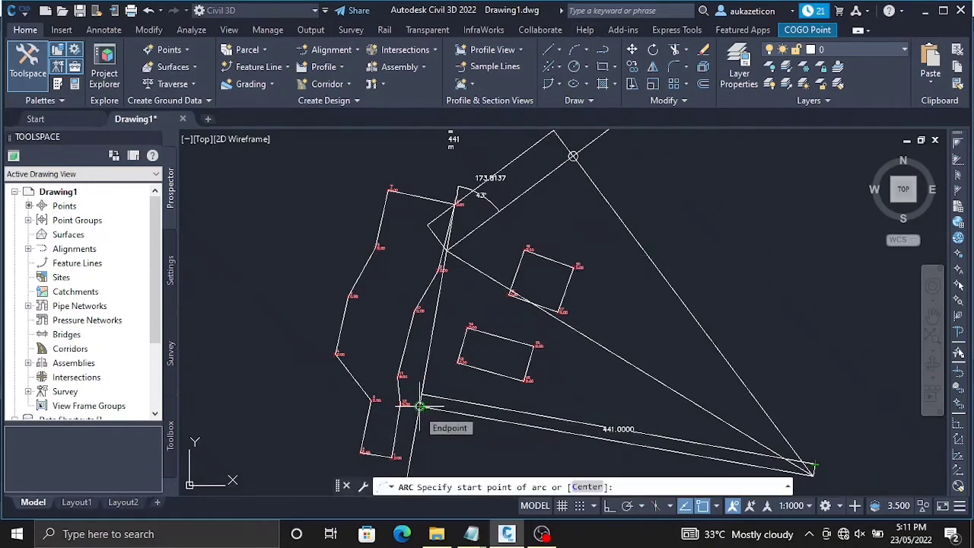
pyautogui.click(419, 406)
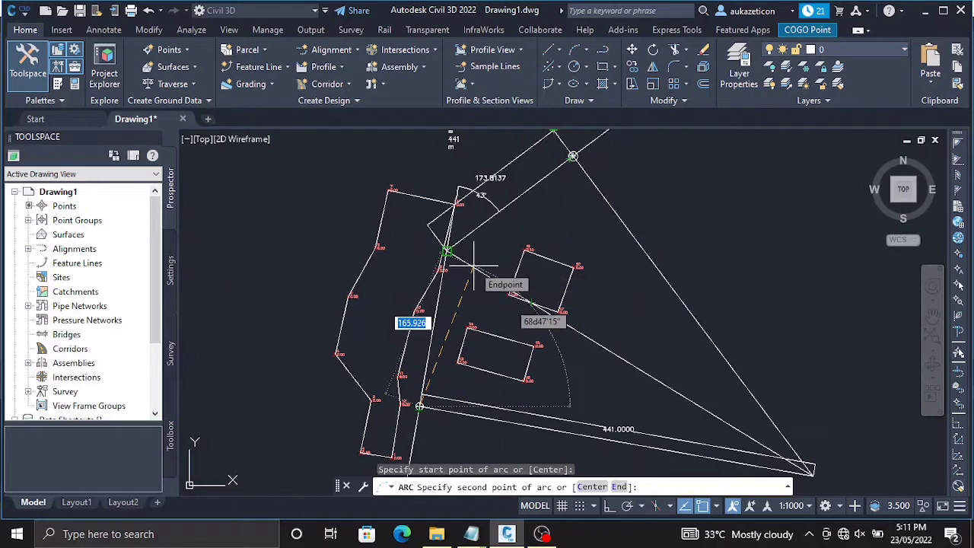
pyautogui.press('Escape')
# Erase the aligned dimension along the southern radius line.
pyautogui.scroll(-2, 486, 314)
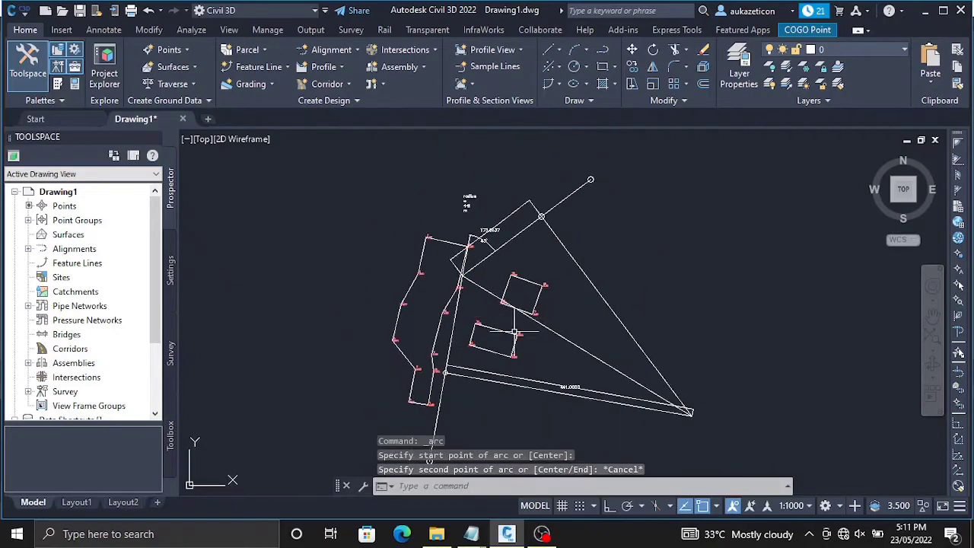
pyautogui.click(569, 388)
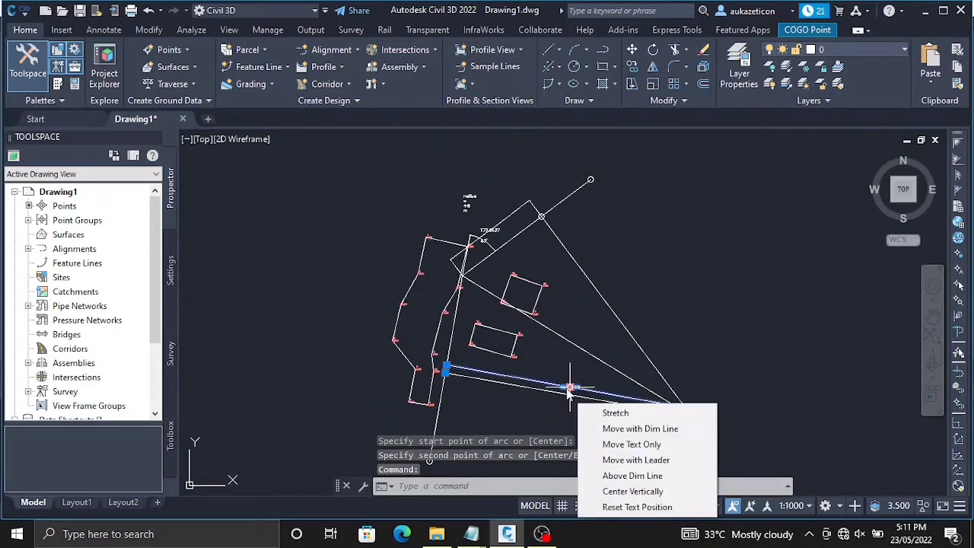
pyautogui.write('a')
pyautogui.press('BackSpace')
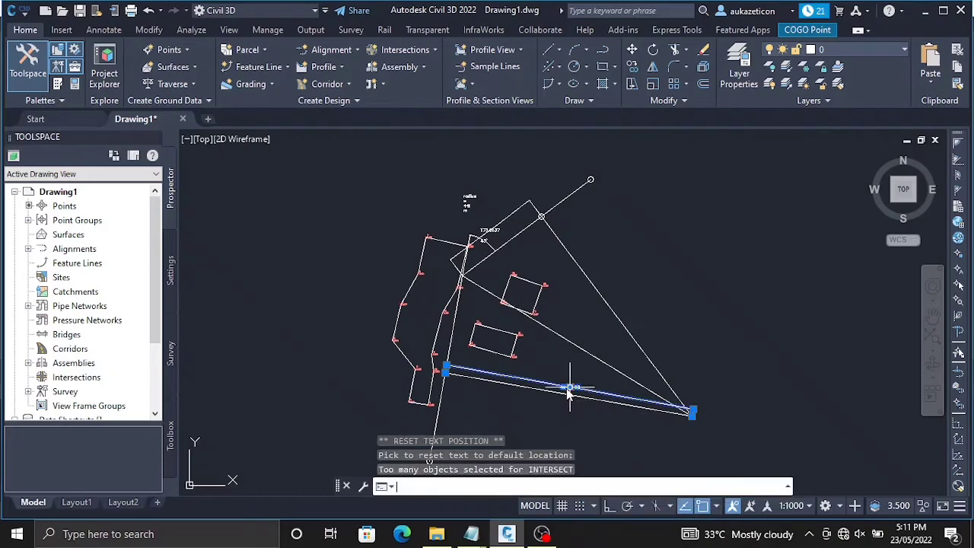
pyautogui.moveTo(570, 388)
pyautogui.write('e')
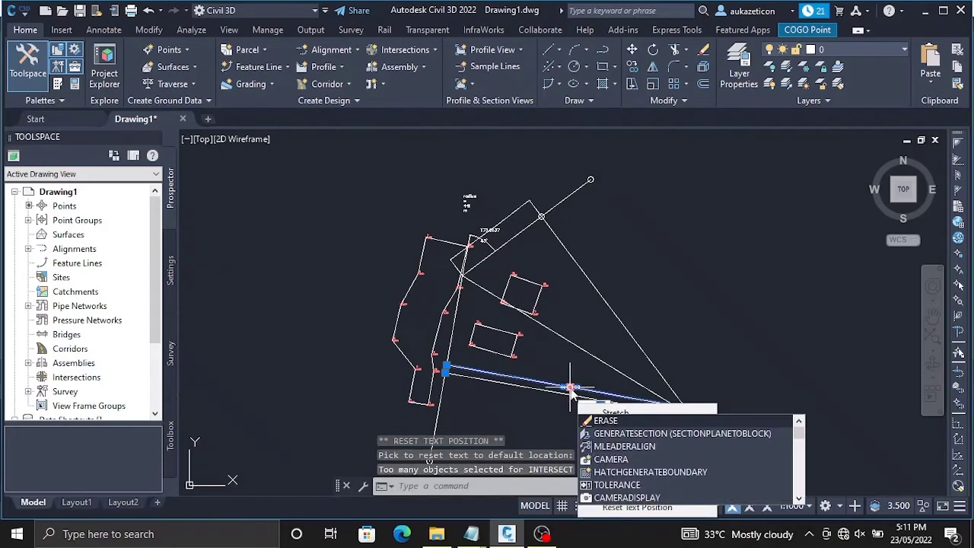
pyautogui.write('ra')
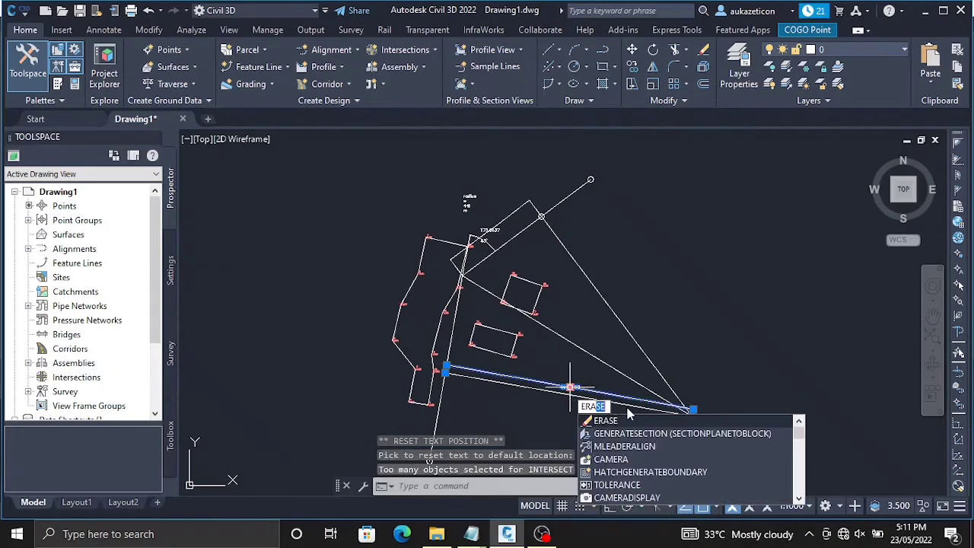
pyautogui.click(609, 420)
# Examine the two tangent points, the deflection angle and the lines meeting at the curve centre.
pyautogui.scroll(4, 499, 307)
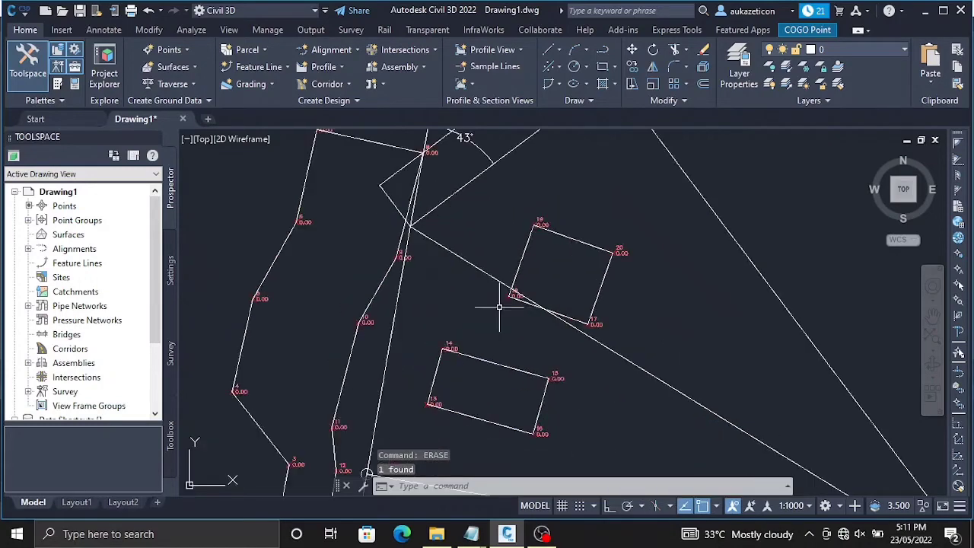
pyautogui.scroll(-6, 533, 191)
pyautogui.scroll(5, 569, 141)
pyautogui.scroll(-4, 568, 143)
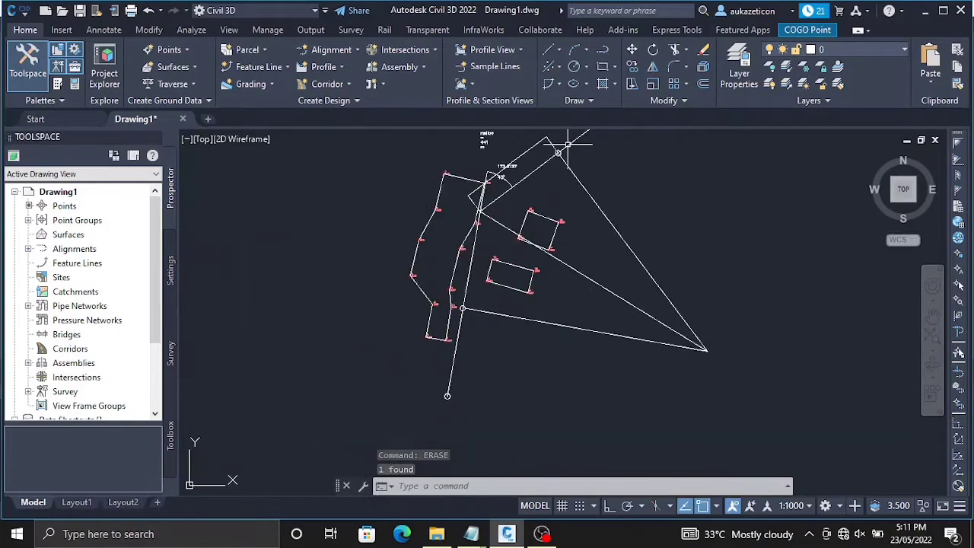
pyautogui.scroll(3, 575, 136)
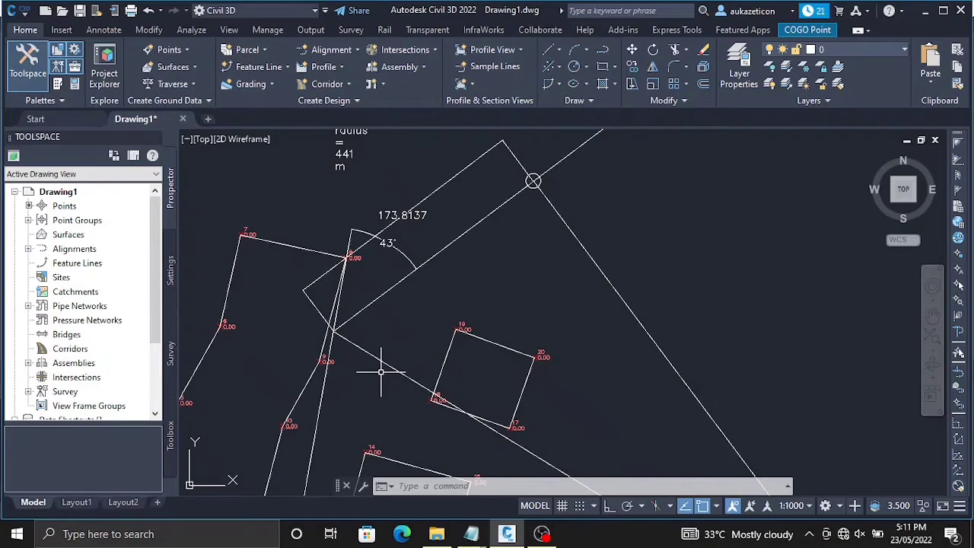
pyautogui.scroll(-2, 380, 371)
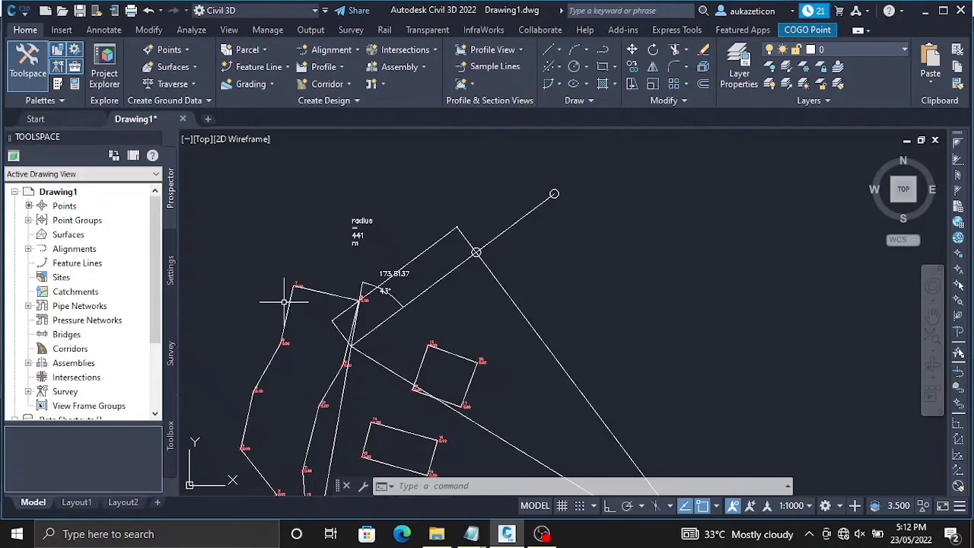
pyautogui.scroll(-3, 354, 315)
pyautogui.scroll(3, 363, 360)
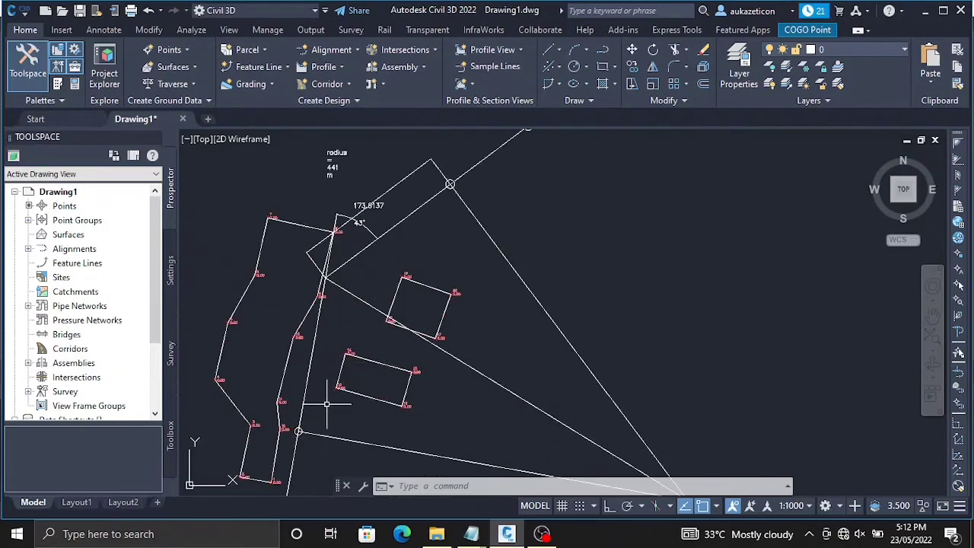
# Draw the long chord as a line from the route circle beside point 12 to the north-eastern tangent circle.
pyautogui.press('Return')
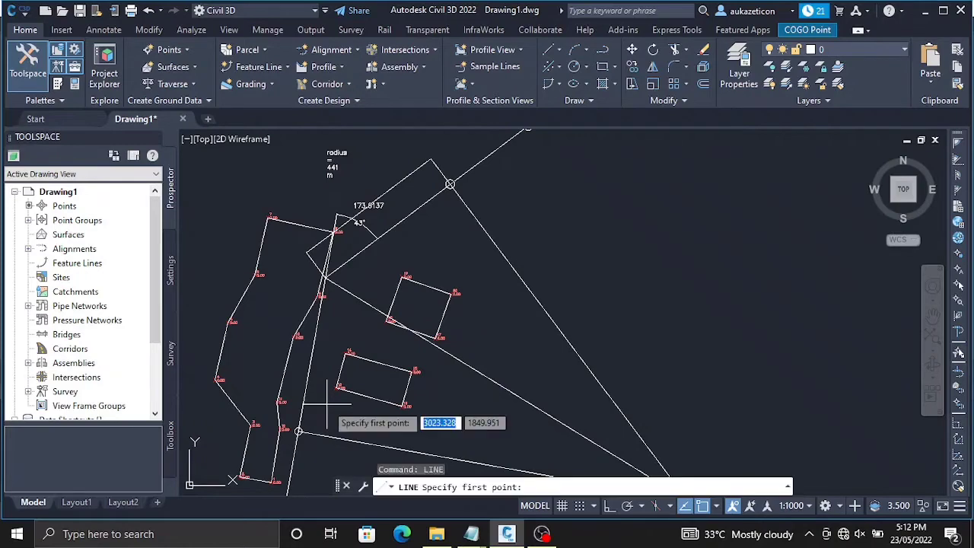
pyautogui.scroll(2, 290, 449)
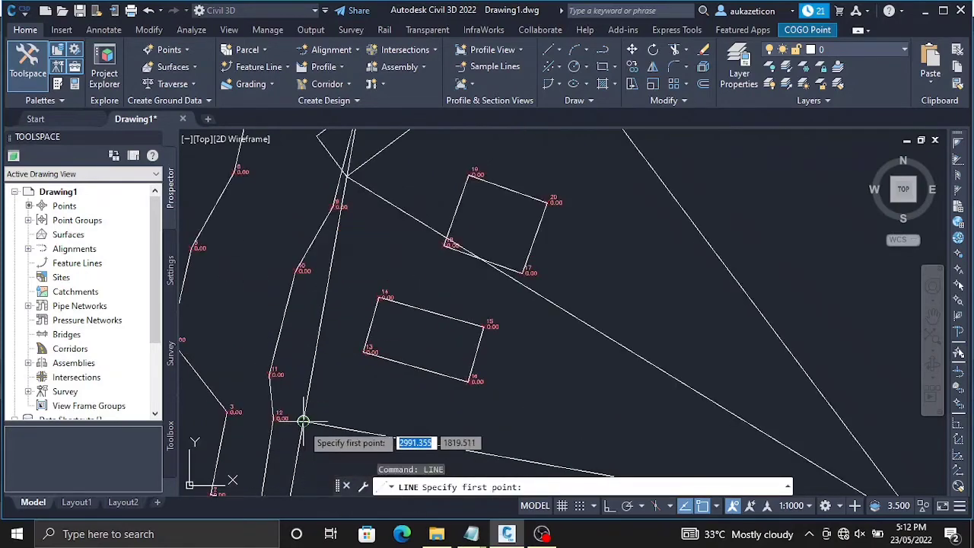
pyautogui.click(302, 420)
pyautogui.scroll(-6, 460, 217)
pyautogui.scroll(4, 495, 161)
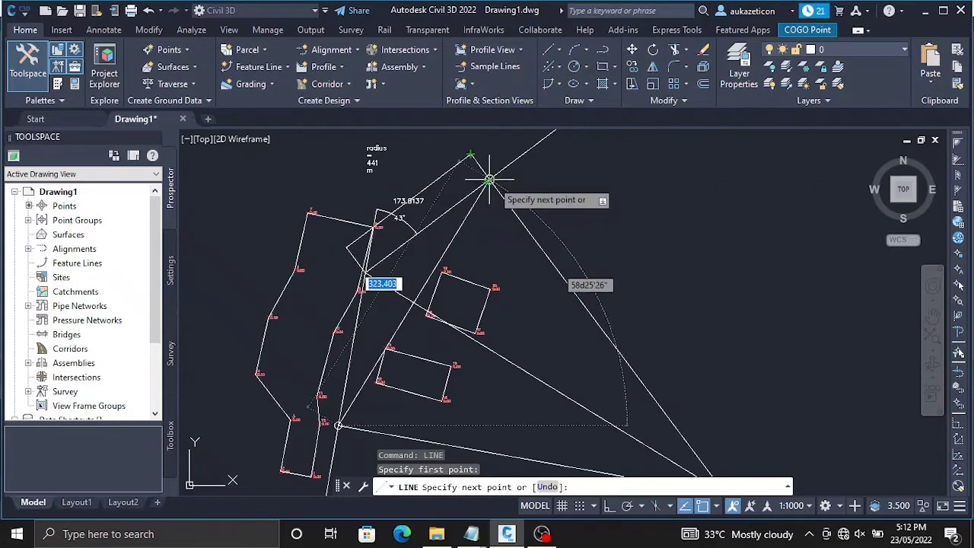
pyautogui.click(489, 179)
pyautogui.press('Escape')
pyautogui.scroll(-2, 525, 305)
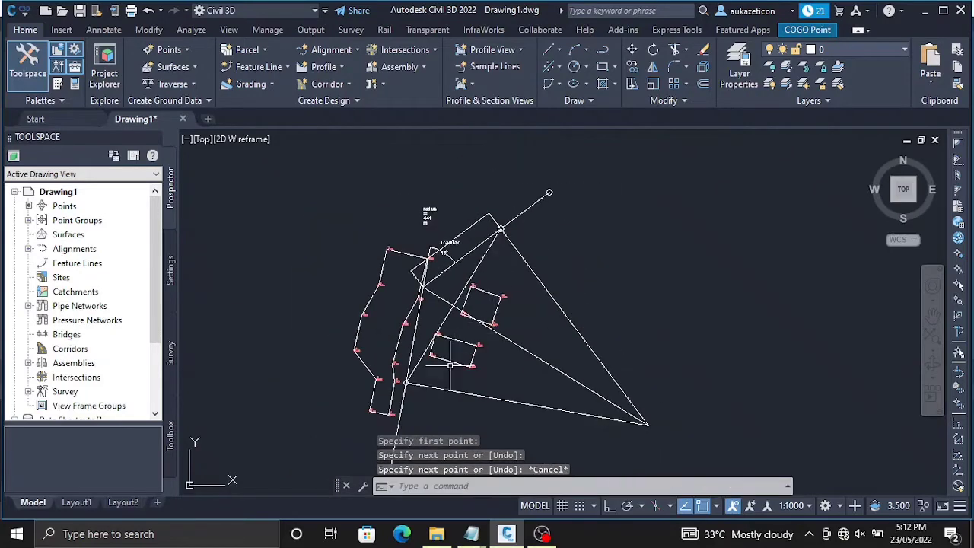
pyautogui.scroll(2, 437, 380)
pyautogui.scroll(-4, 487, 183)
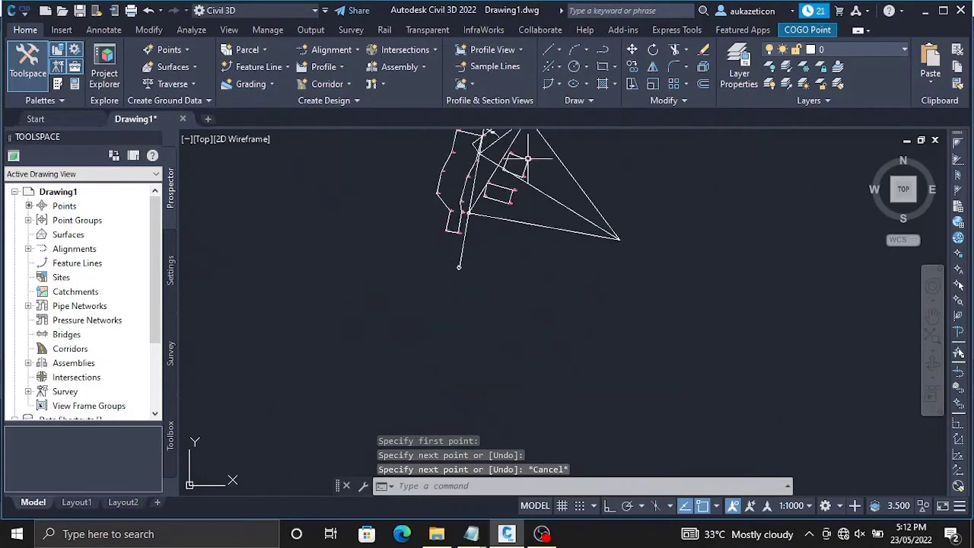
pyautogui.scroll(2, 527, 158)
pyautogui.scroll(-3, 517, 152)
pyautogui.scroll(1, 507, 150)
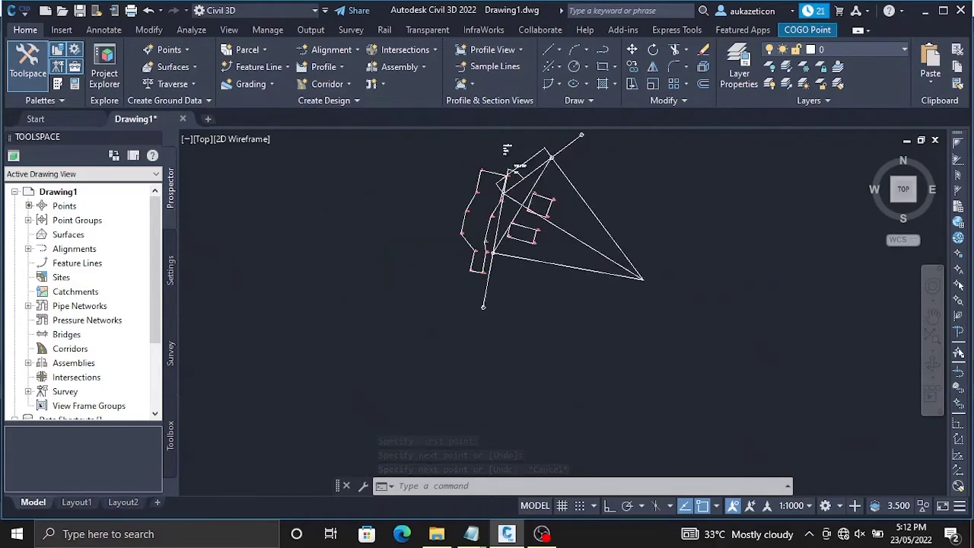
pyautogui.scroll(2, 631, 139)
pyautogui.click(573, 50)
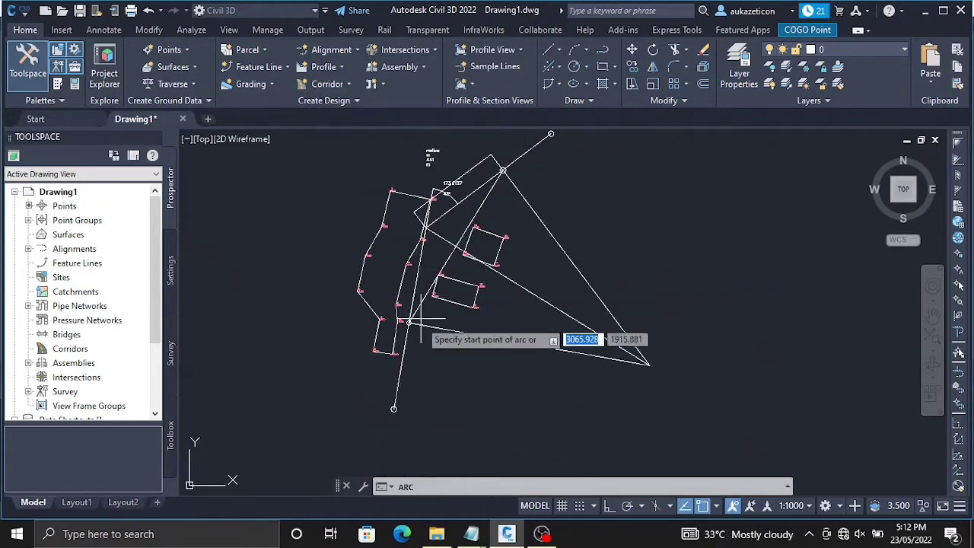
pyautogui.scroll(2, 409, 323)
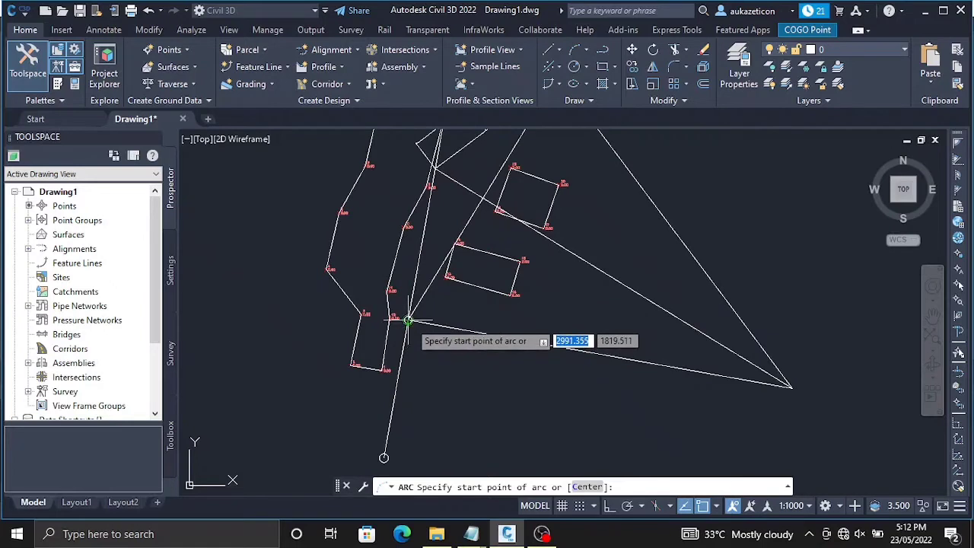
pyautogui.click(409, 320)
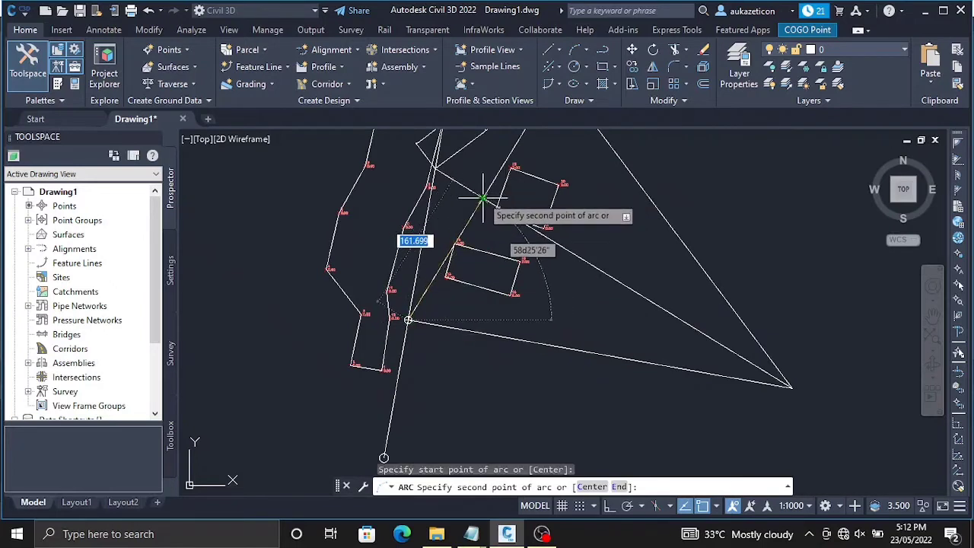
pyautogui.click(483, 198)
pyautogui.scroll(-2, 498, 164)
pyautogui.scroll(1, 516, 148)
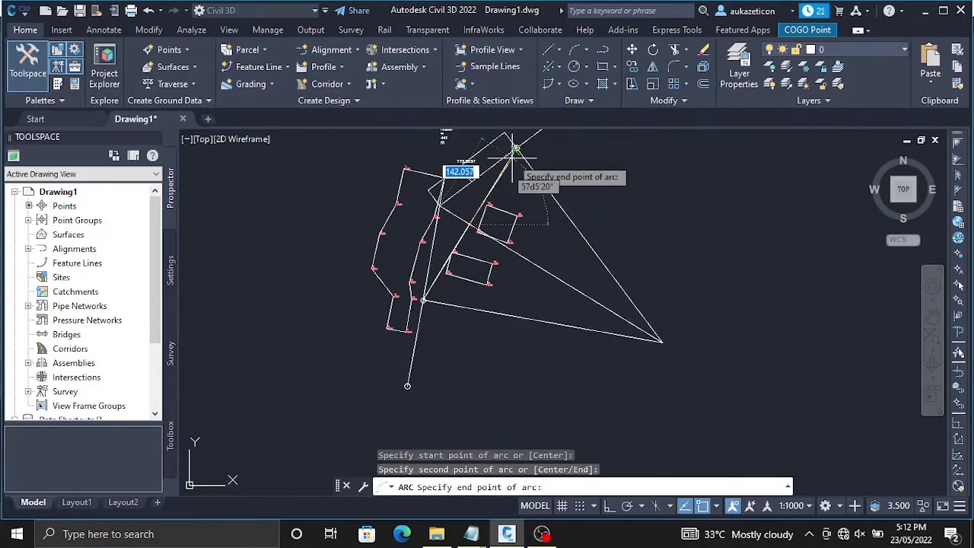
pyautogui.press('Escape')
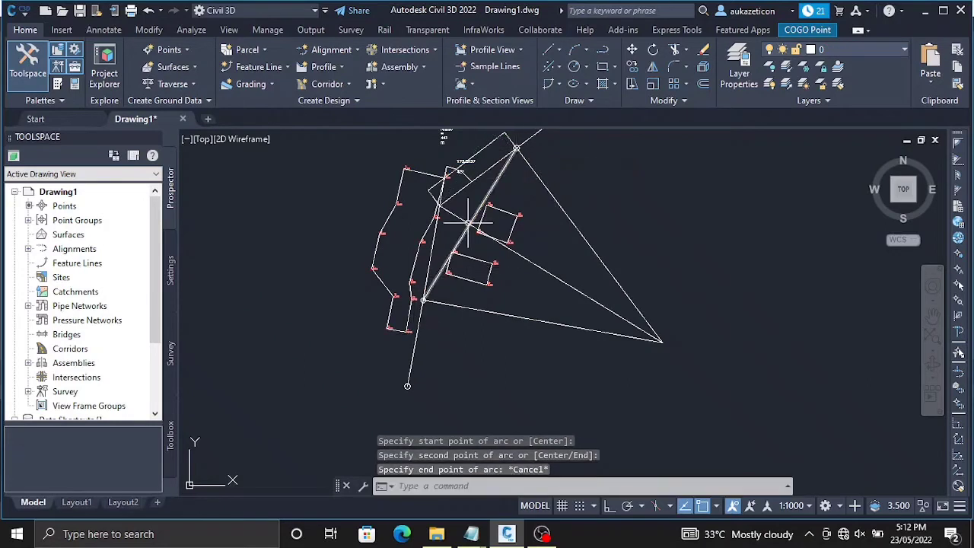
pyautogui.scroll(2, 470, 223)
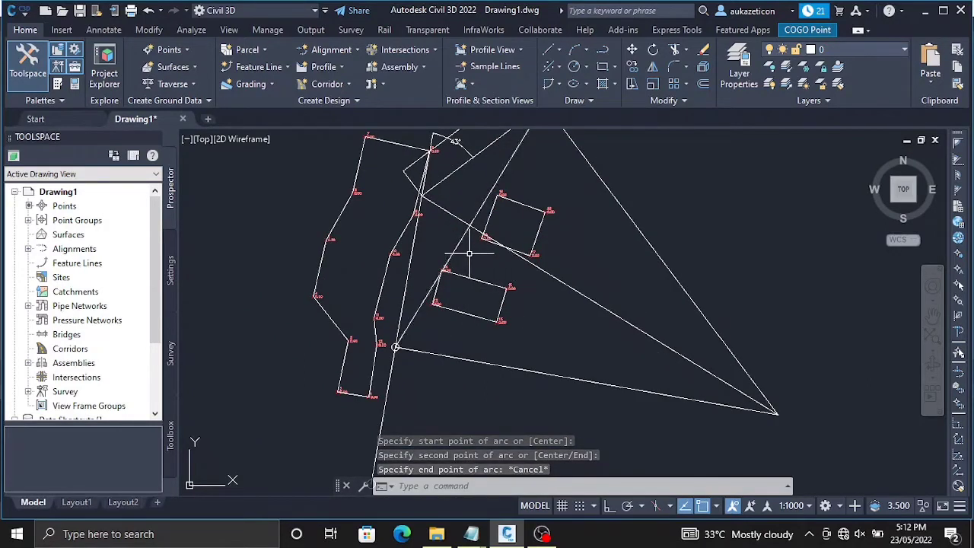
pyautogui.scroll(-2, 470, 253)
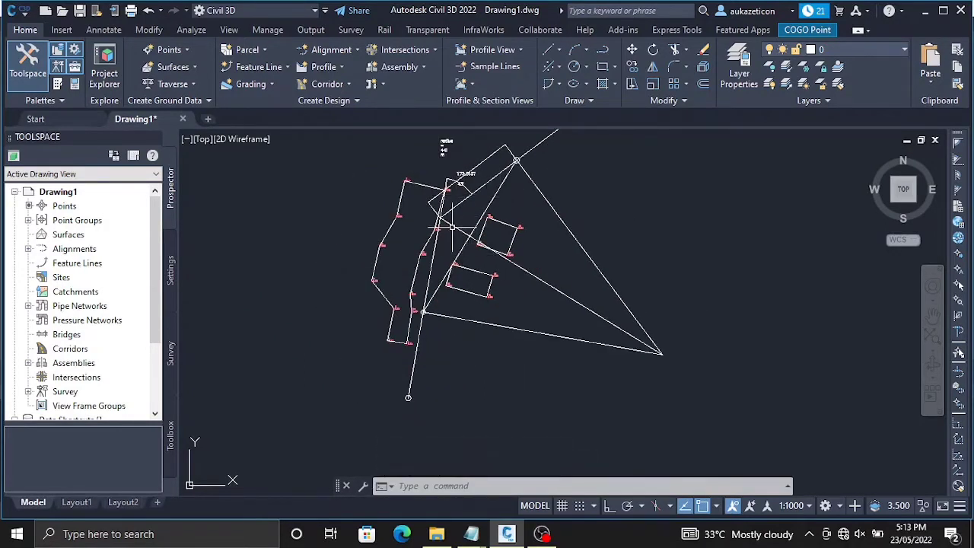
pyautogui.click(575, 49)
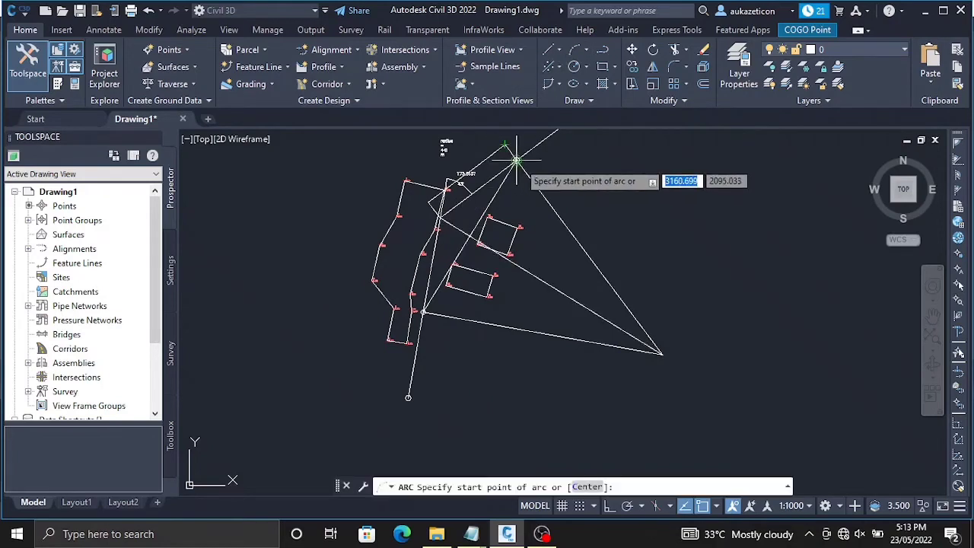
pyautogui.click(516, 160)
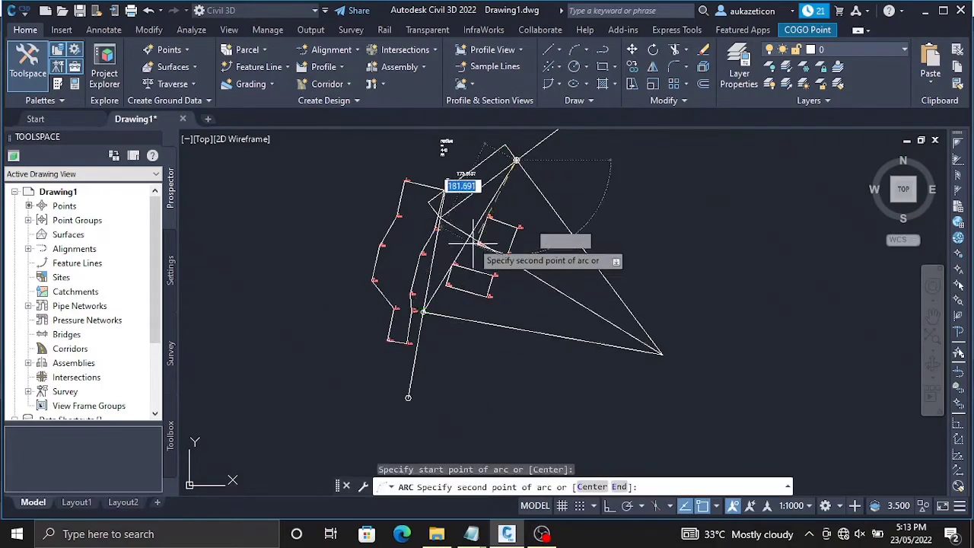
pyautogui.scroll(2, 455, 228)
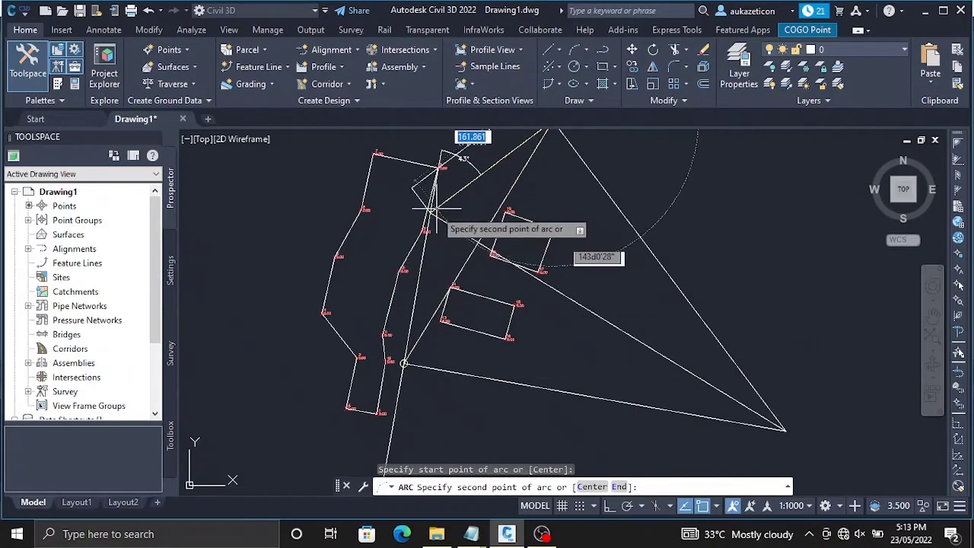
pyautogui.click(429, 213)
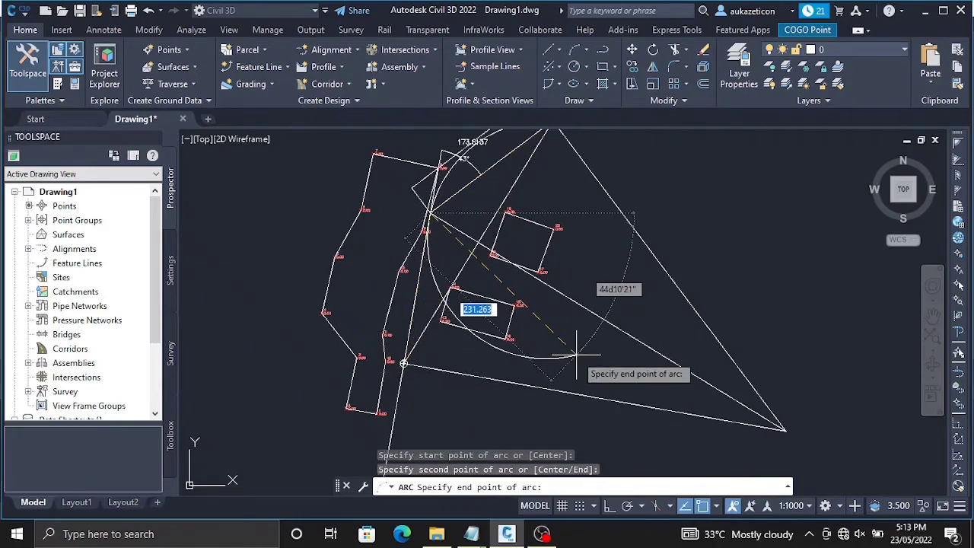
pyautogui.press('Escape')
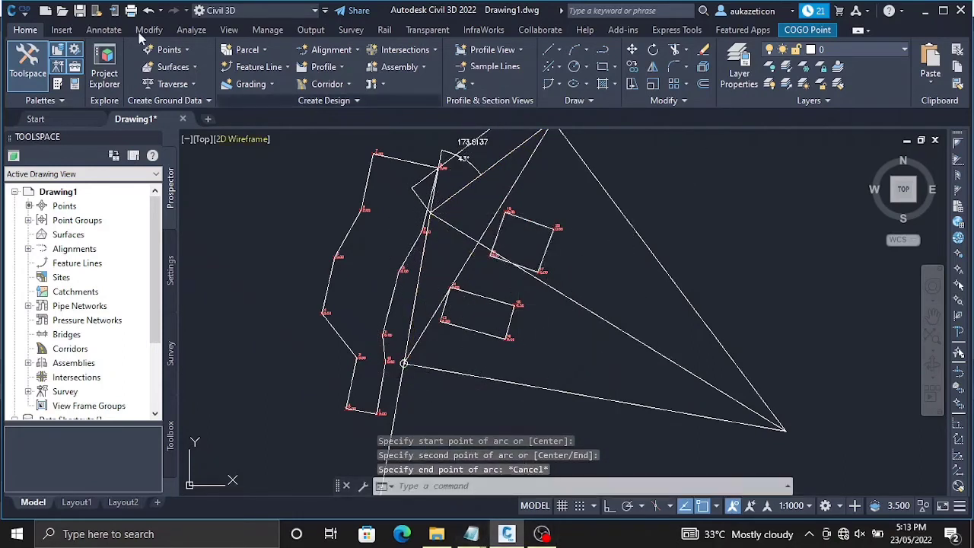
# Open HORIZONTAL CURVE.dwg to look at the finished curved road in Layout1, and return to Drawing1.
pyautogui.click(18, 13)
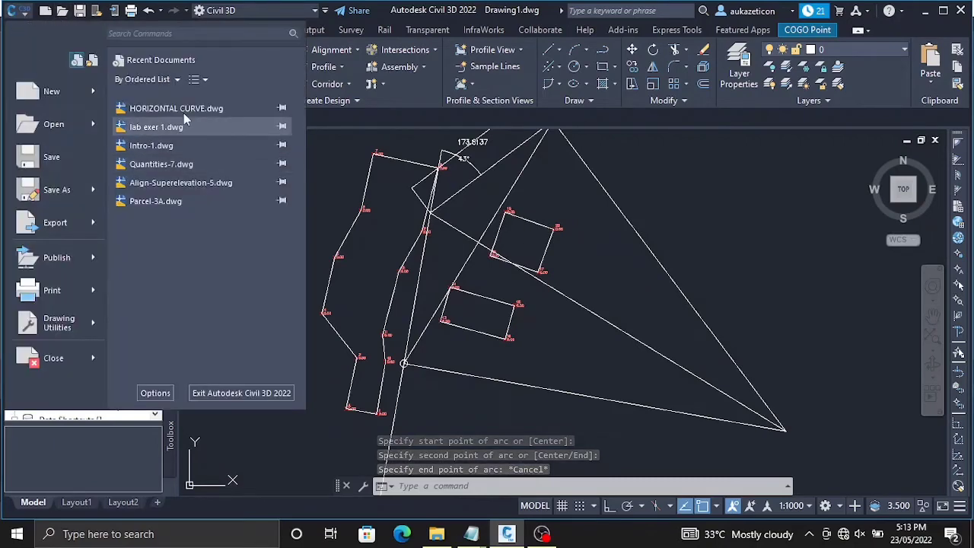
pyautogui.press('Escape')
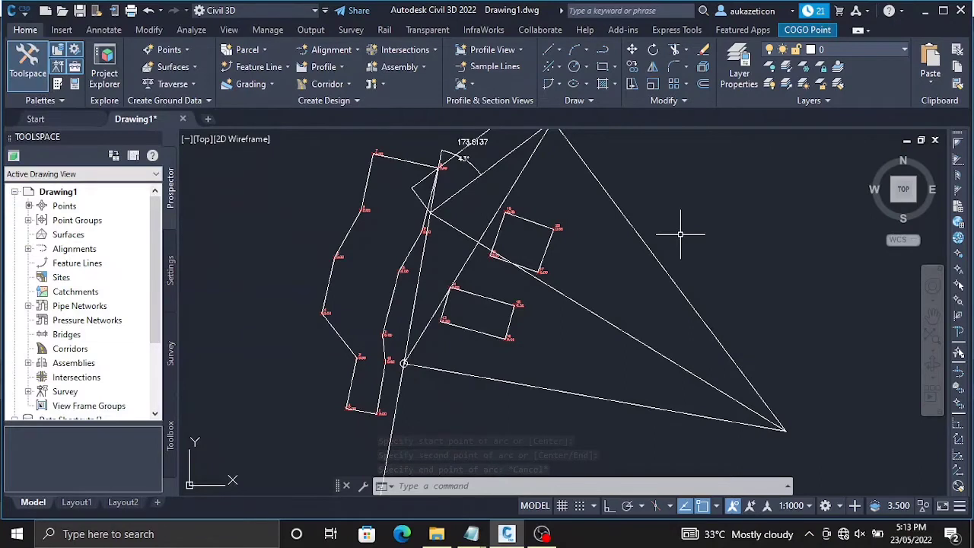
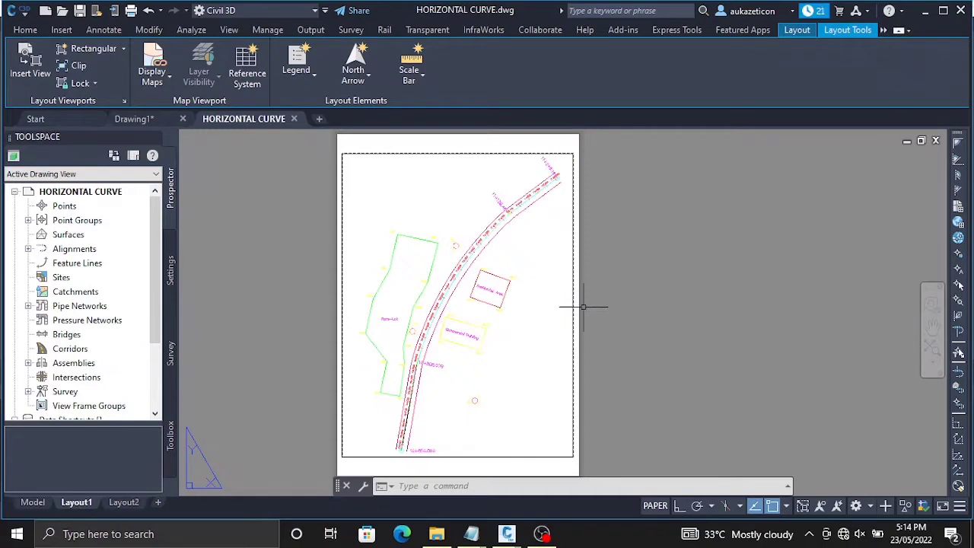
pyautogui.doubleClick(507, 374)
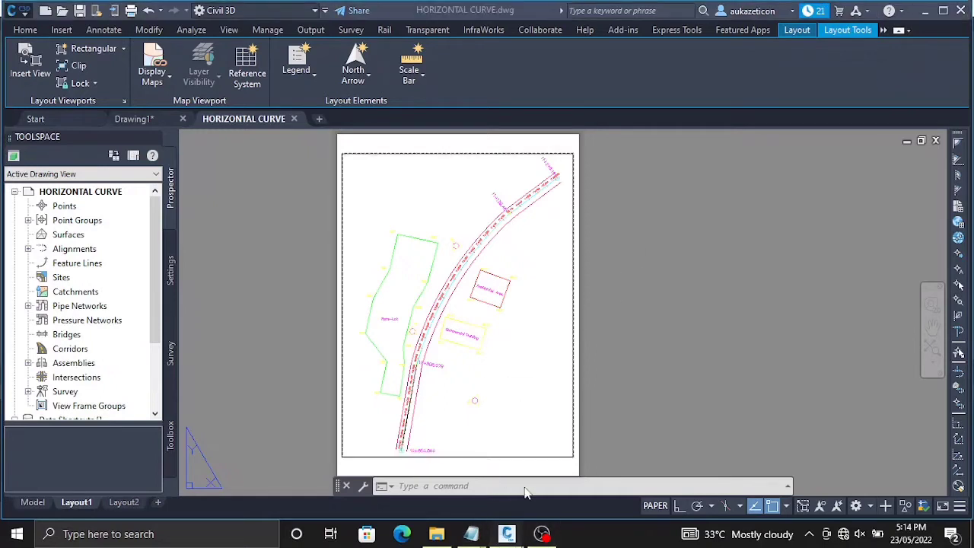
pyautogui.moveTo(507, 533)
pyautogui.click(649, 427)
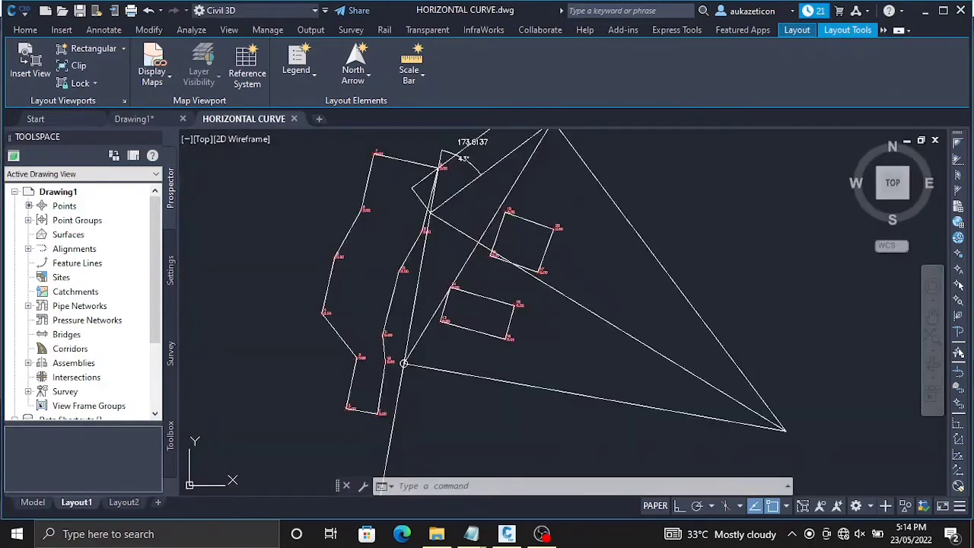
pyautogui.doubleClick(616, 239)
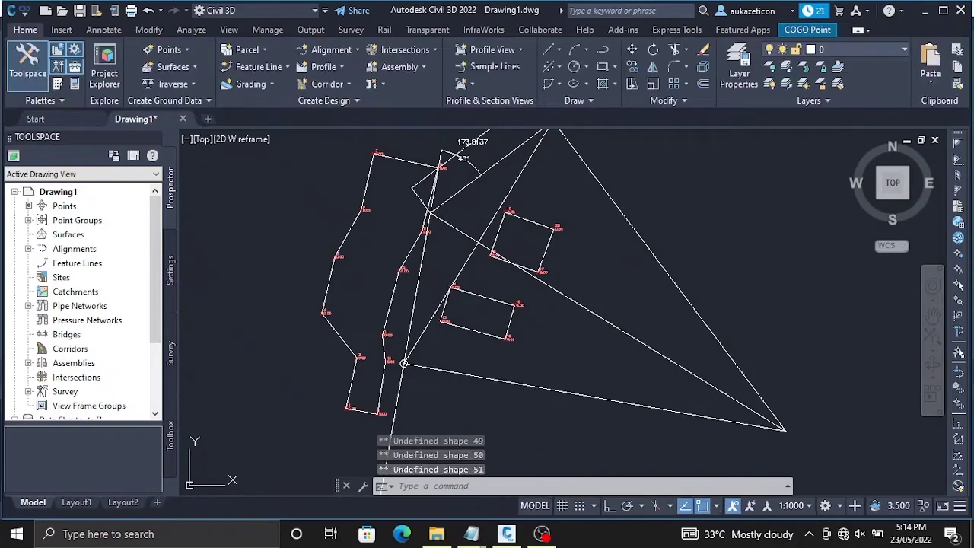
# Draw a three-point arc from the tangent circle beside point 12 through the north-eastern tangent circle to the route's far north-eastern end circle.
pyautogui.scroll(-6, 612, 198)
pyautogui.scroll(6, 616, 153)
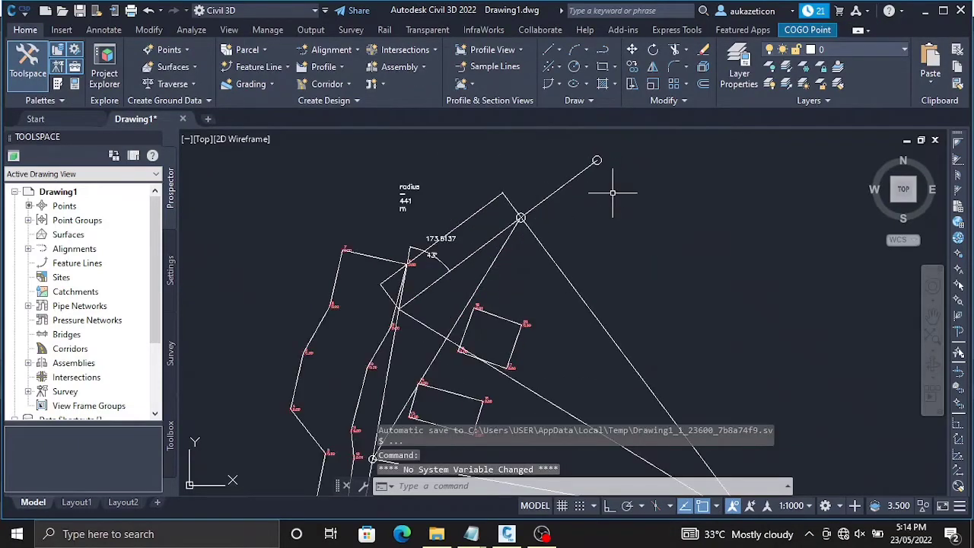
pyautogui.scroll(-2, 628, 174)
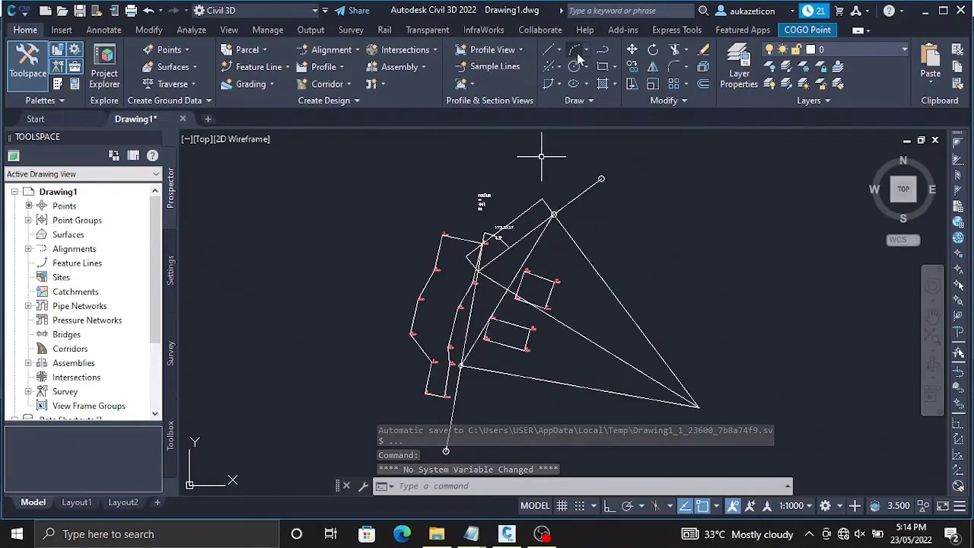
pyautogui.click(576, 53)
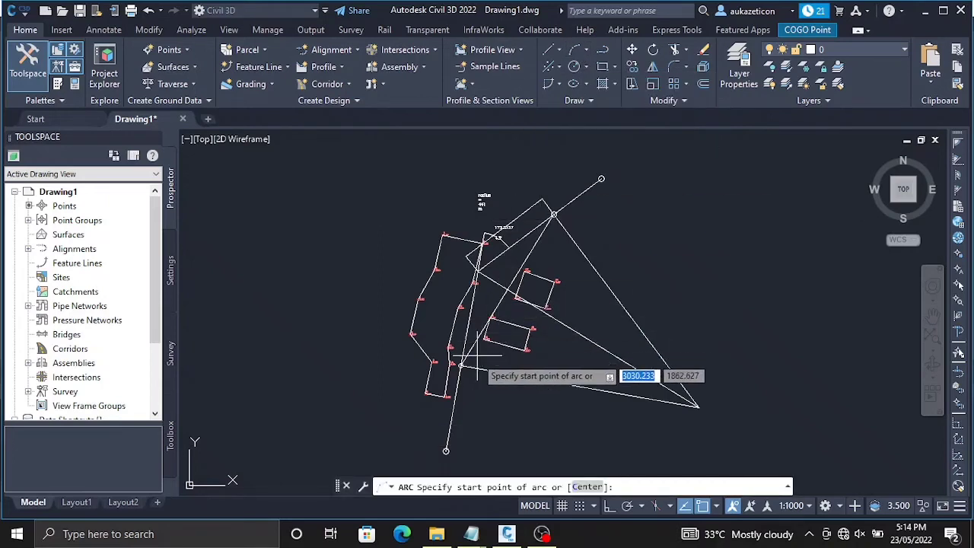
pyautogui.scroll(2, 459, 367)
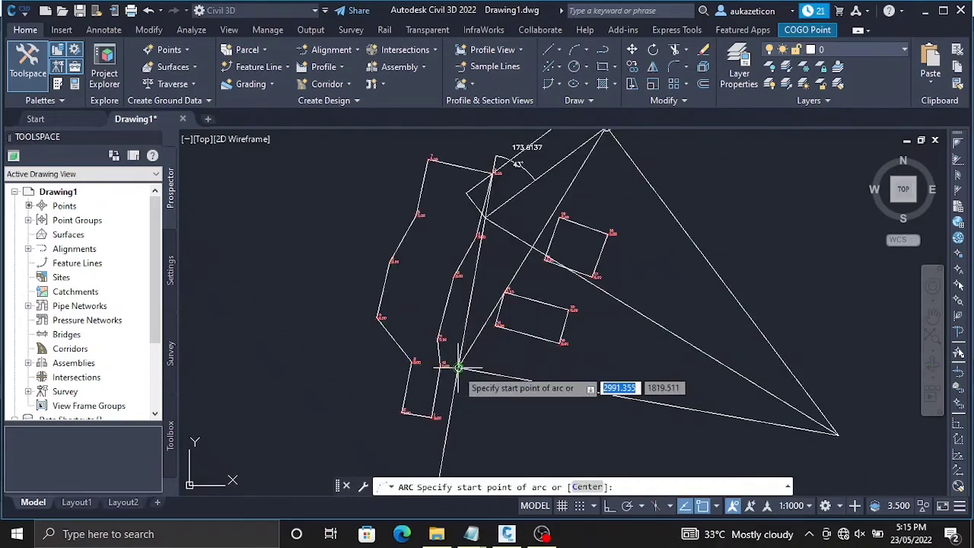
pyautogui.click(458, 368)
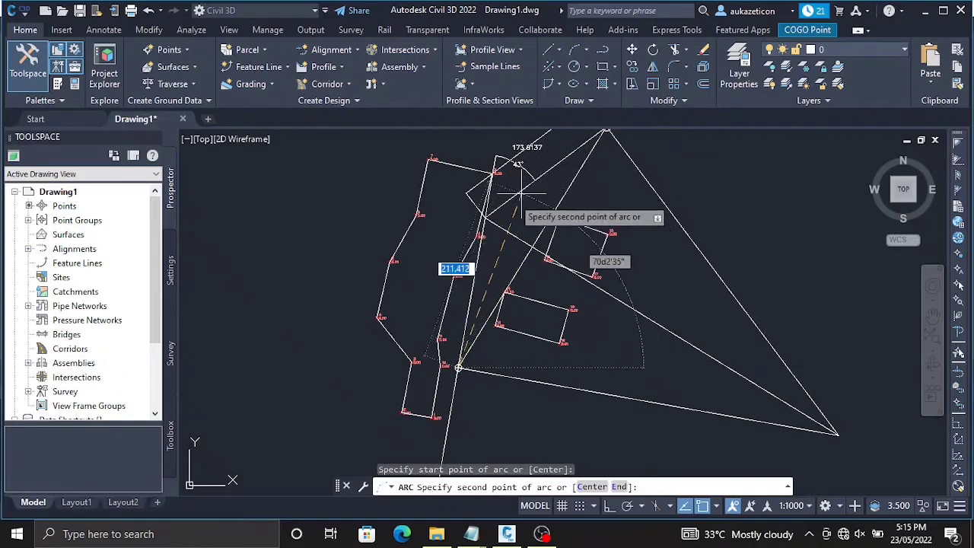
pyautogui.scroll(-3, 563, 164)
pyautogui.scroll(1, 576, 148)
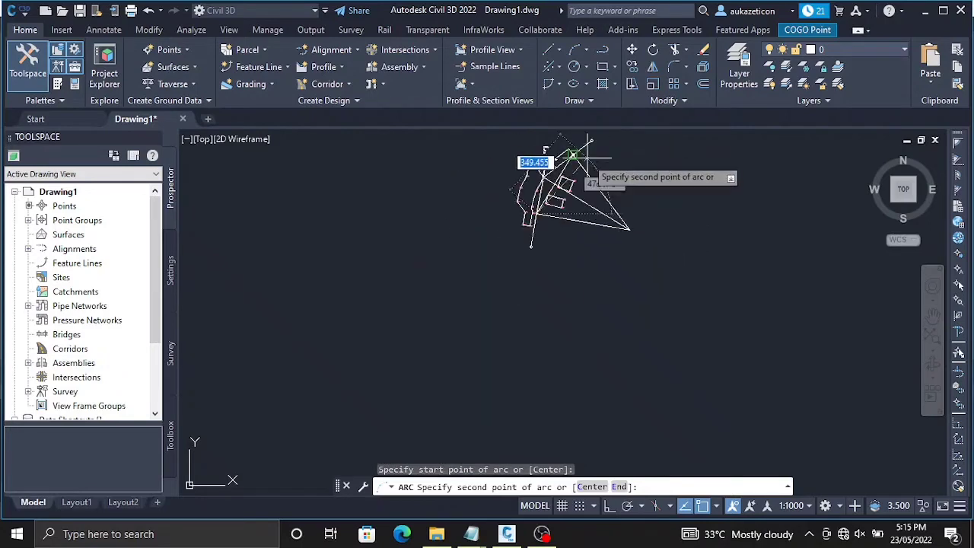
pyautogui.scroll(3, 586, 143)
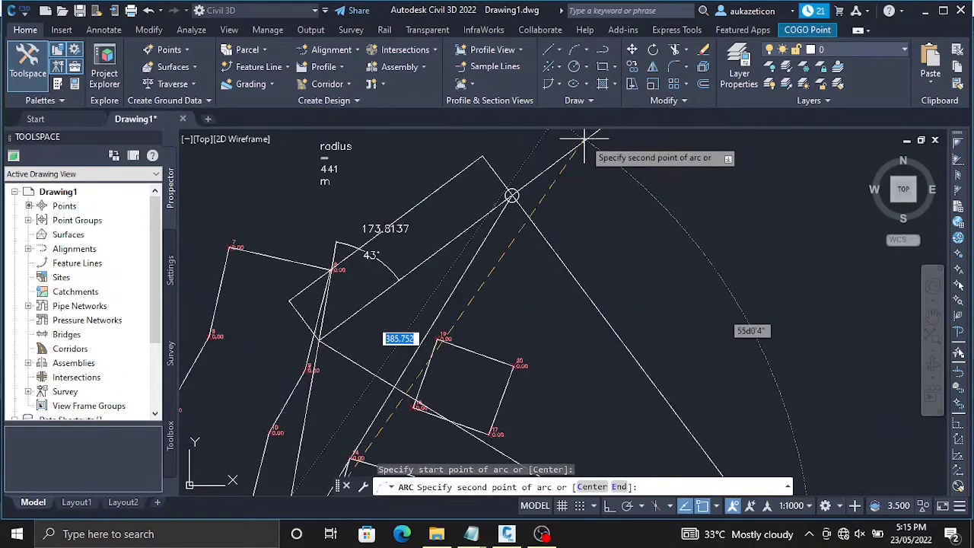
pyautogui.scroll(-5, 584, 138)
pyautogui.scroll(5, 590, 137)
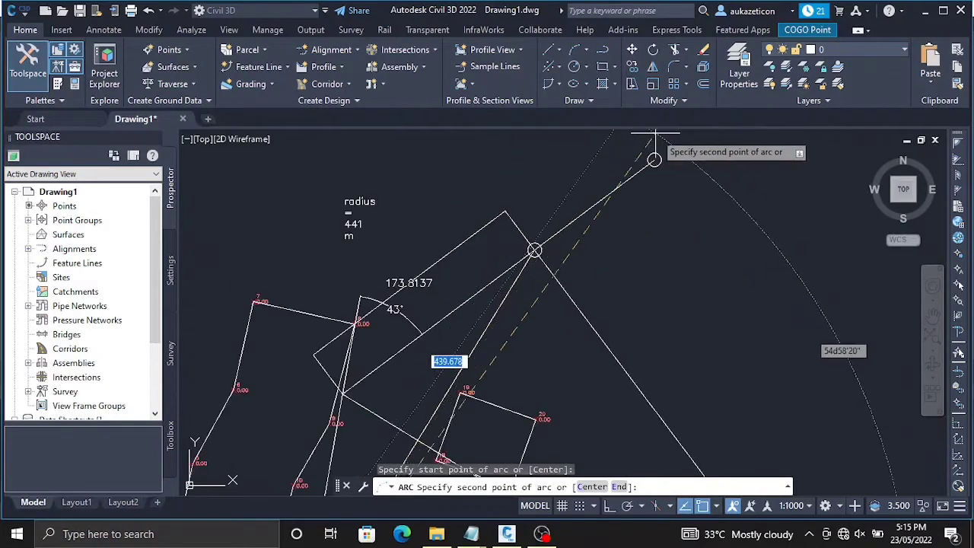
pyautogui.click(534, 249)
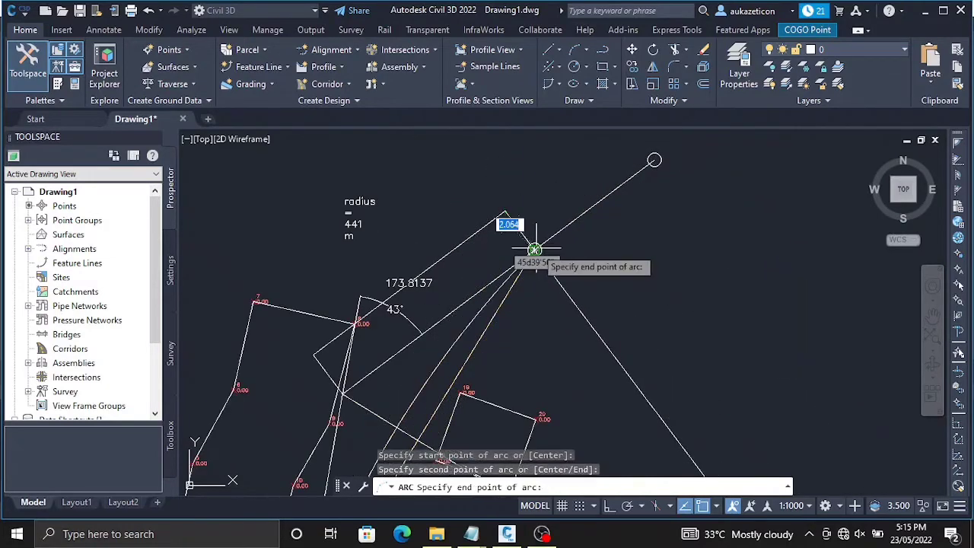
pyautogui.click(654, 160)
pyautogui.scroll(-4, 680, 243)
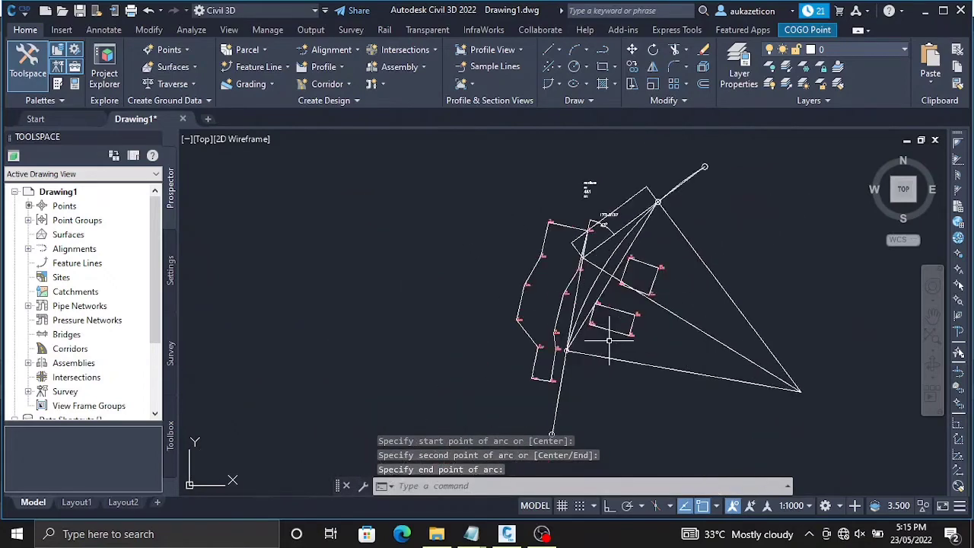
# Examine how the arc runs against the route line between the north-eastern tangent circle and the route's end circle.
pyautogui.scroll(2, 608, 340)
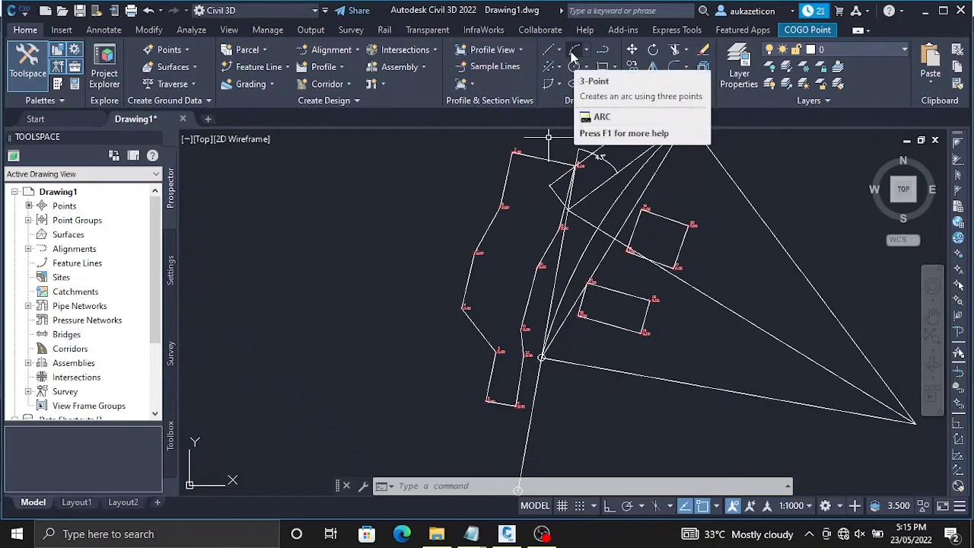
pyautogui.scroll(-5, 715, 134)
pyautogui.rightClick(637, 157)
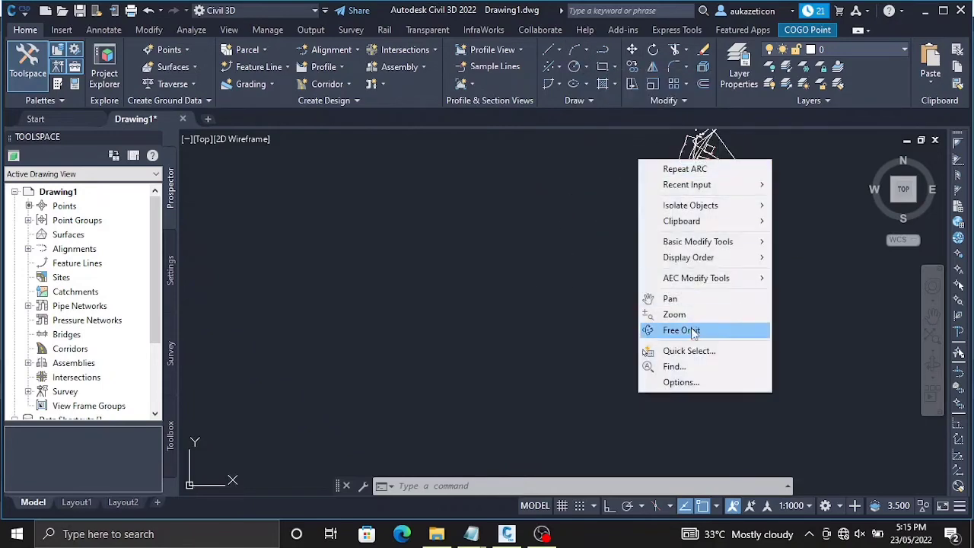
pyautogui.click(654, 326)
pyautogui.moveTo(740, 215); pyautogui.dragTo(596, 333)
pyautogui.scroll(10, 597, 333)
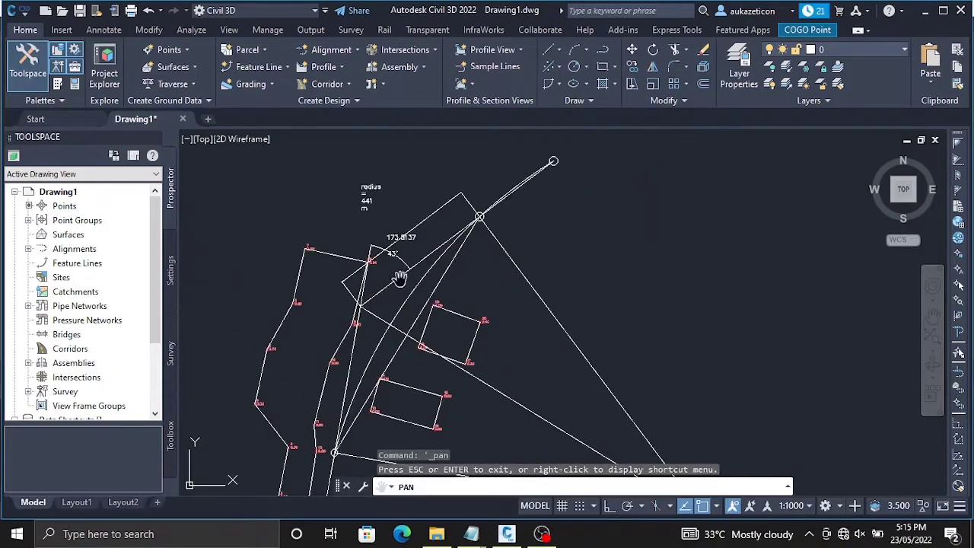
pyautogui.moveTo(591, 152); pyautogui.dragTo(515, 282)
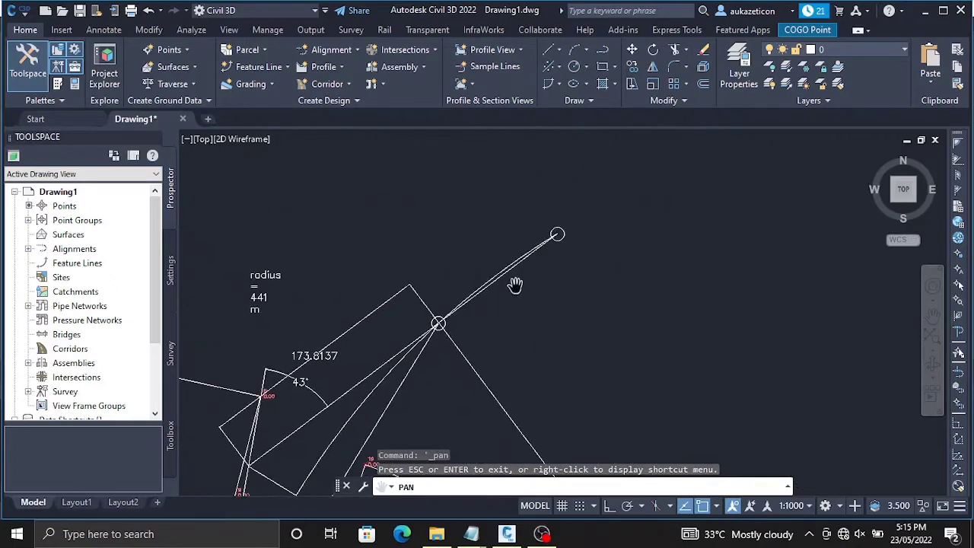
pyautogui.scroll(2, 517, 254)
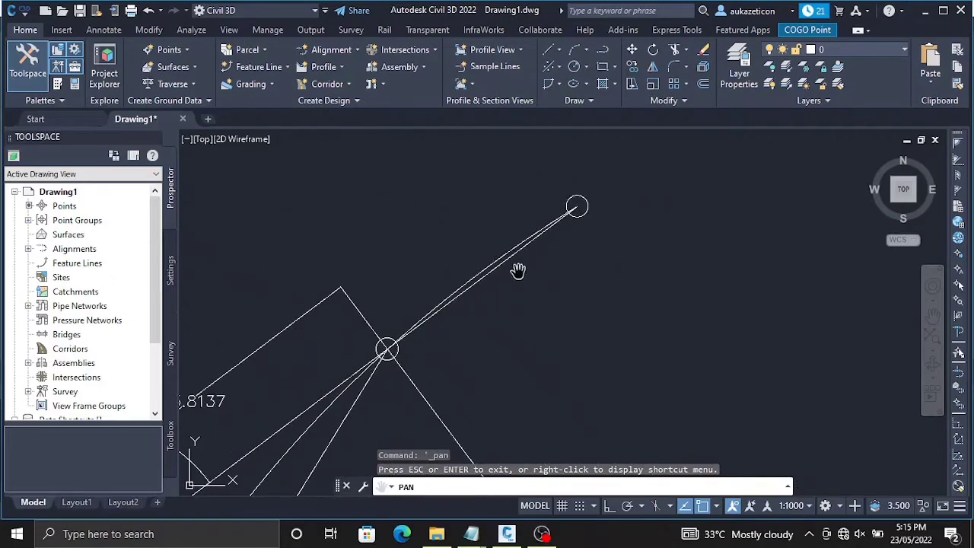
pyautogui.scroll(-1, 446, 330)
pyautogui.scroll(-3, 586, 245)
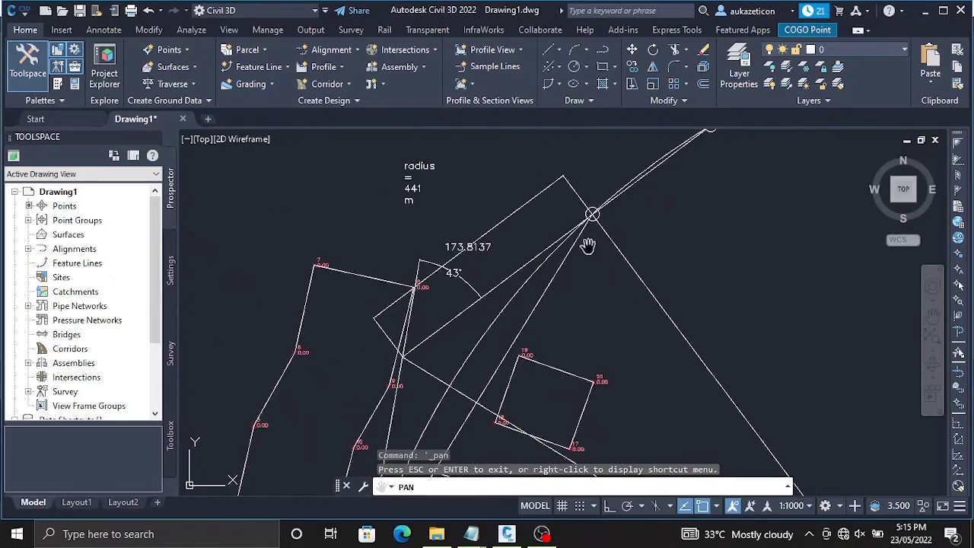
pyautogui.moveTo(564, 279); pyautogui.dragTo(587, 240)
pyautogui.rightClick(587, 240)
pyautogui.press('Escape')
pyautogui.scroll(-5, 549, 265)
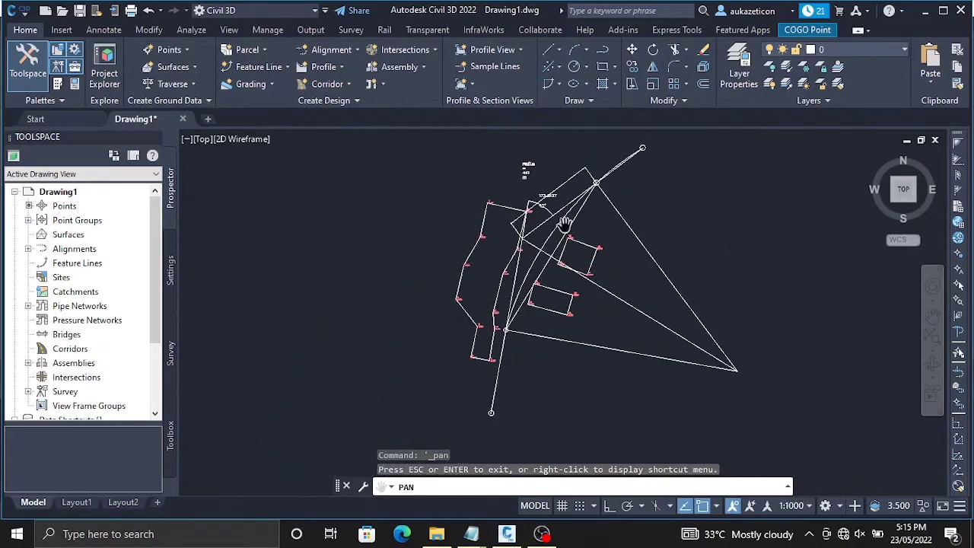
pyautogui.scroll(1, 565, 261)
pyautogui.scroll(2, 565, 261)
pyautogui.rightClick(564, 263)
pyautogui.click(586, 269)
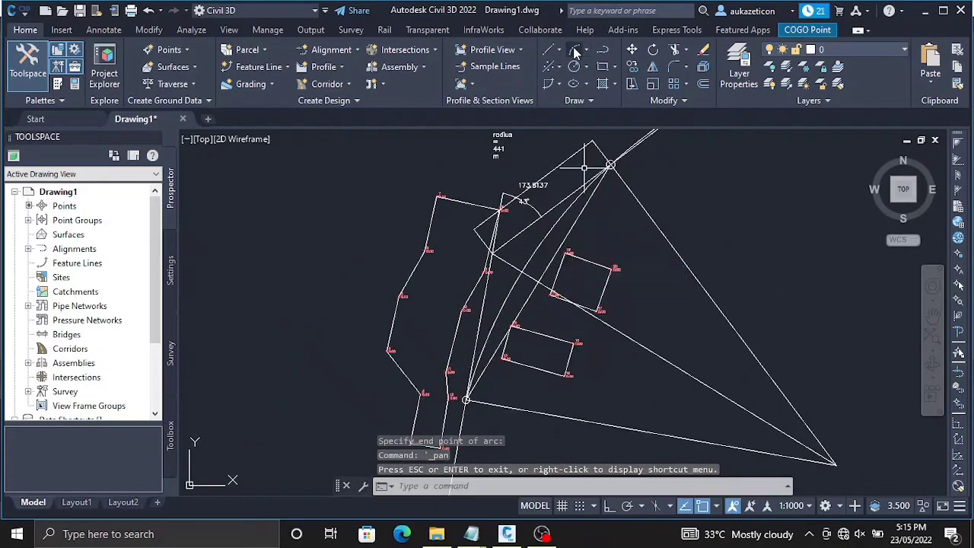
# Draw a three-point arc from the tangent circle beside point 12, through the first arc's crossing with the intersection-to-centre line, to the north-eastern tangent circle.
pyautogui.click(574, 50)
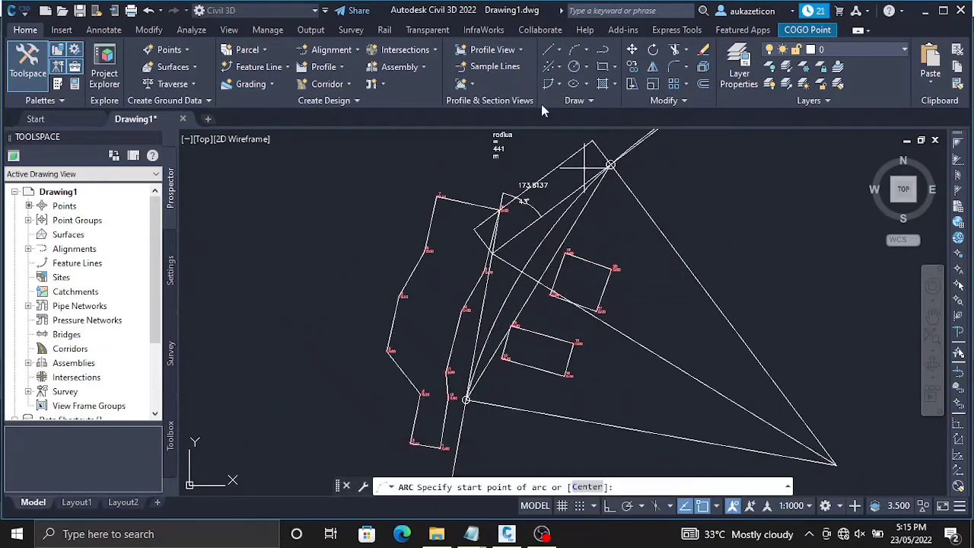
pyautogui.click(466, 400)
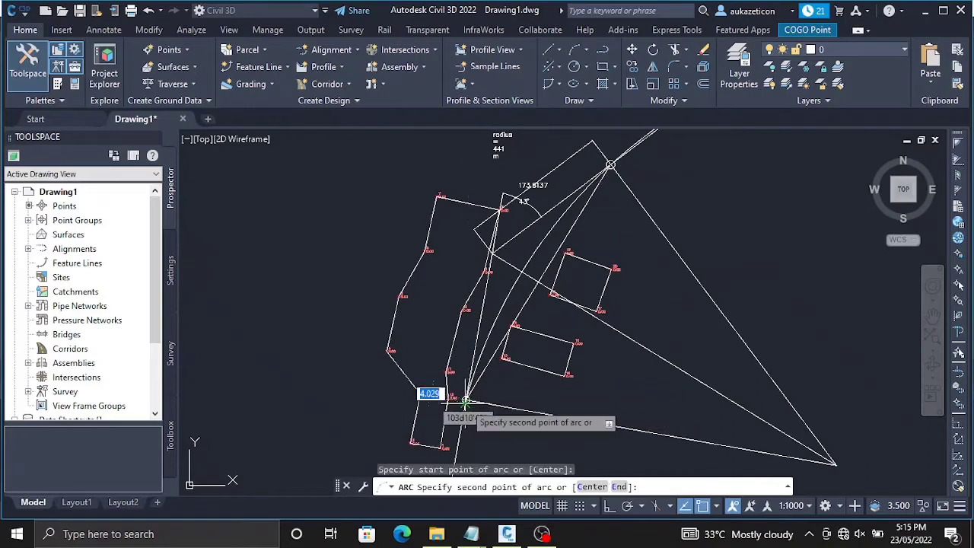
pyautogui.click(525, 268)
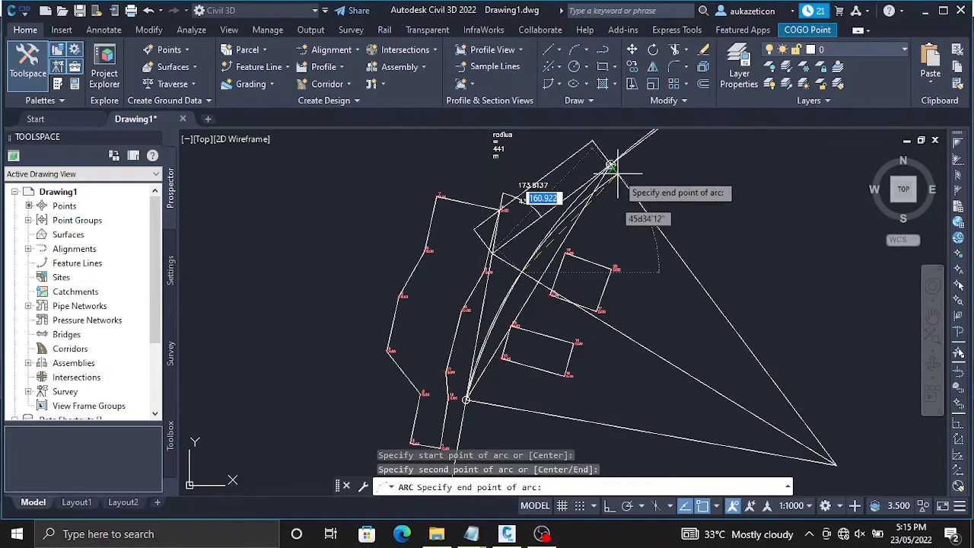
pyautogui.scroll(2, 613, 157)
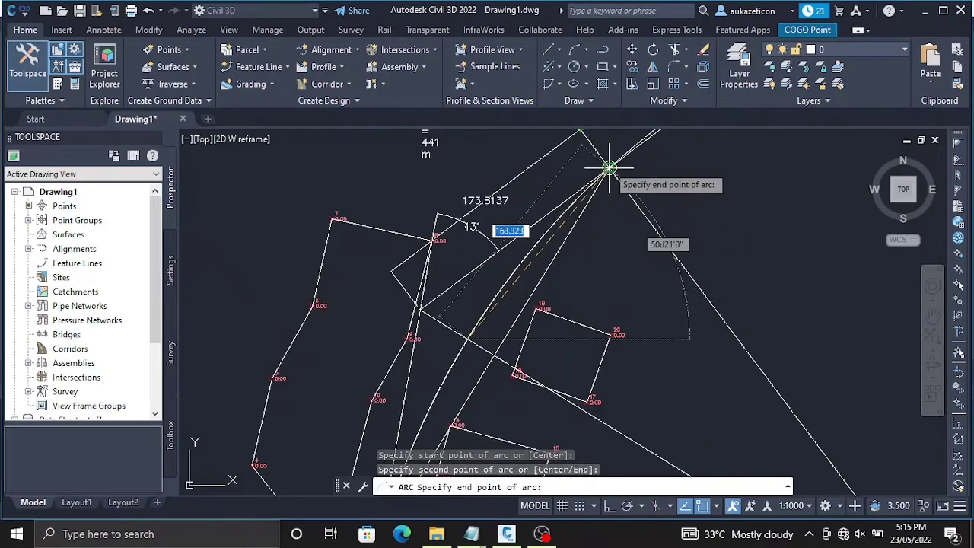
pyautogui.click(608, 167)
pyautogui.scroll(-3, 645, 164)
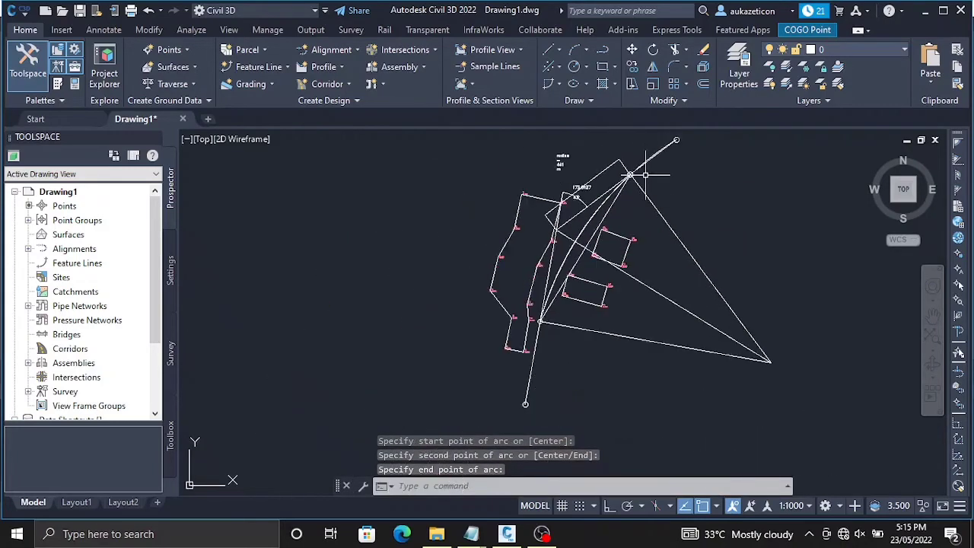
pyautogui.scroll(3, 646, 139)
pyautogui.scroll(2, 646, 139)
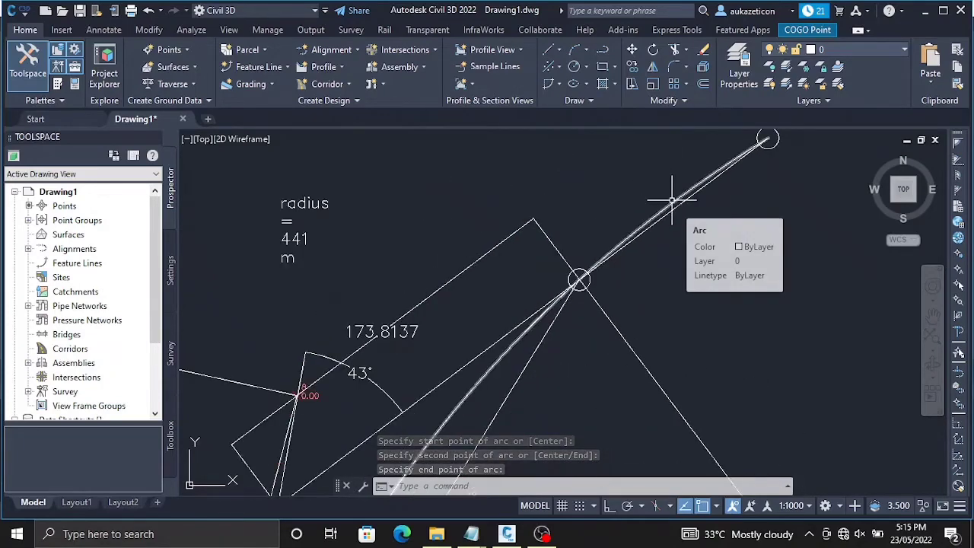
# Erase the arc that runs on to the route's north-eastern end circle and the line from the tangent intersection to the curve's centre.
pyautogui.click(671, 200)
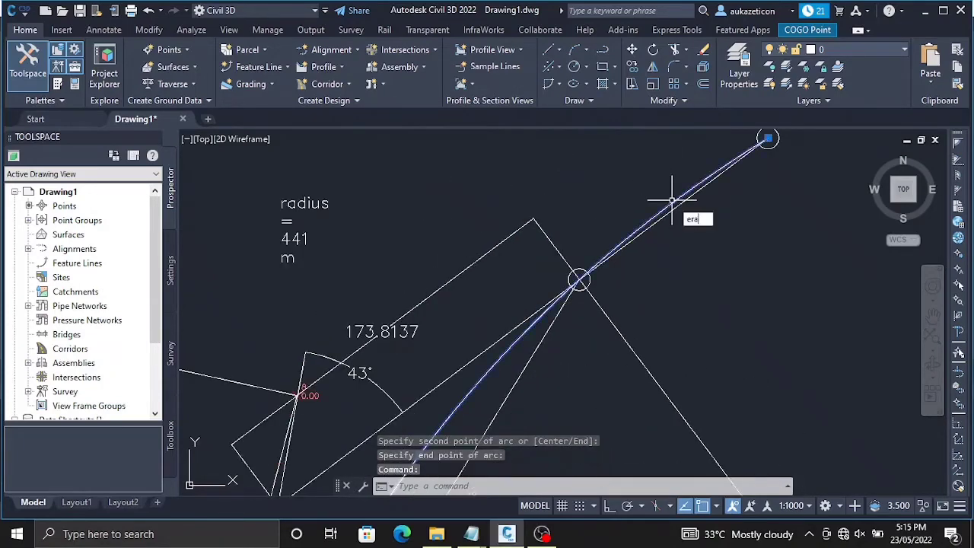
pyautogui.press('Delete')
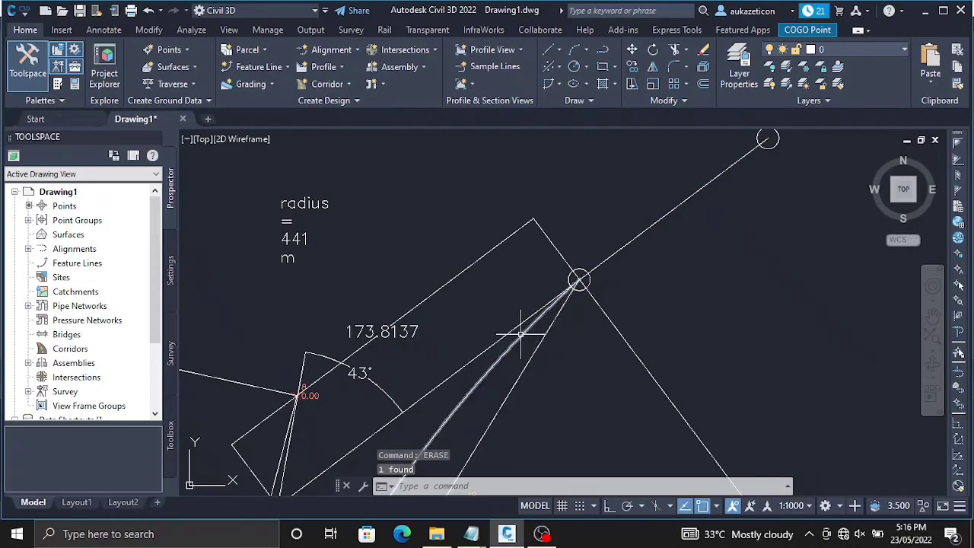
pyautogui.scroll(-5, 630, 265)
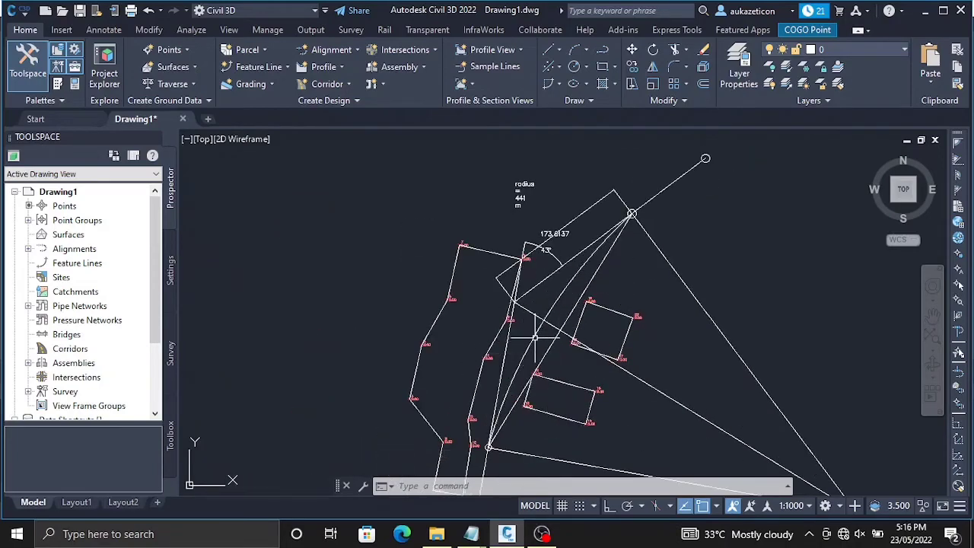
pyautogui.scroll(2, 534, 337)
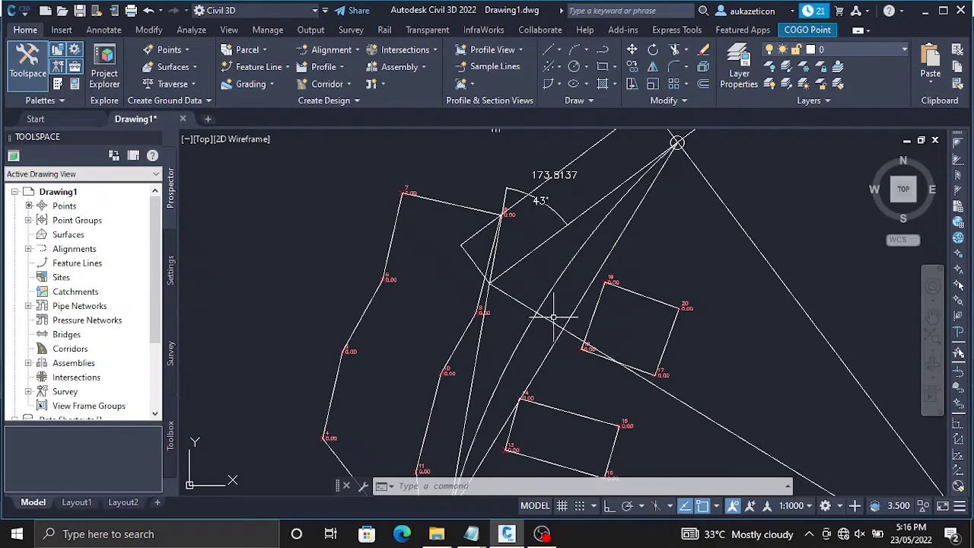
pyautogui.click(551, 322)
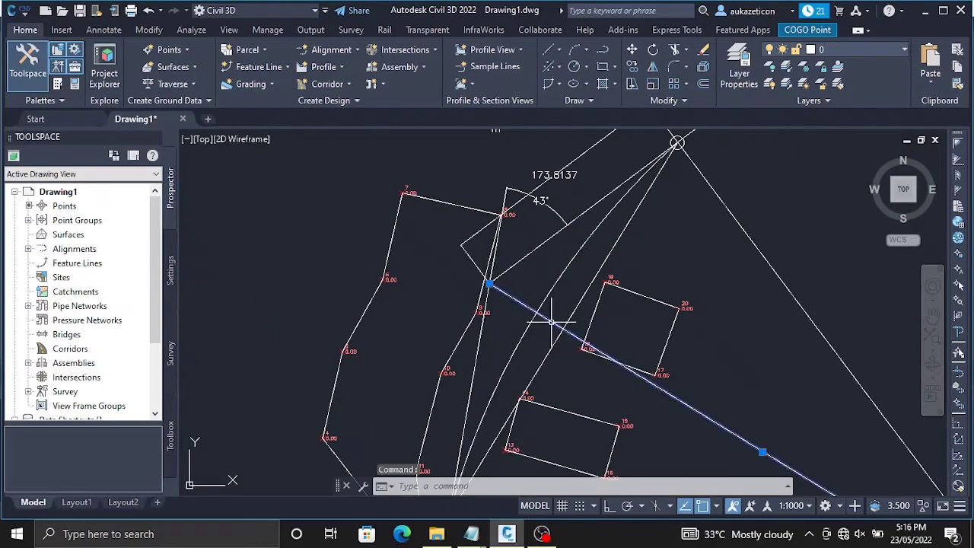
pyautogui.write('era')
pyautogui.press('Return')
pyautogui.scroll(-3, 676, 294)
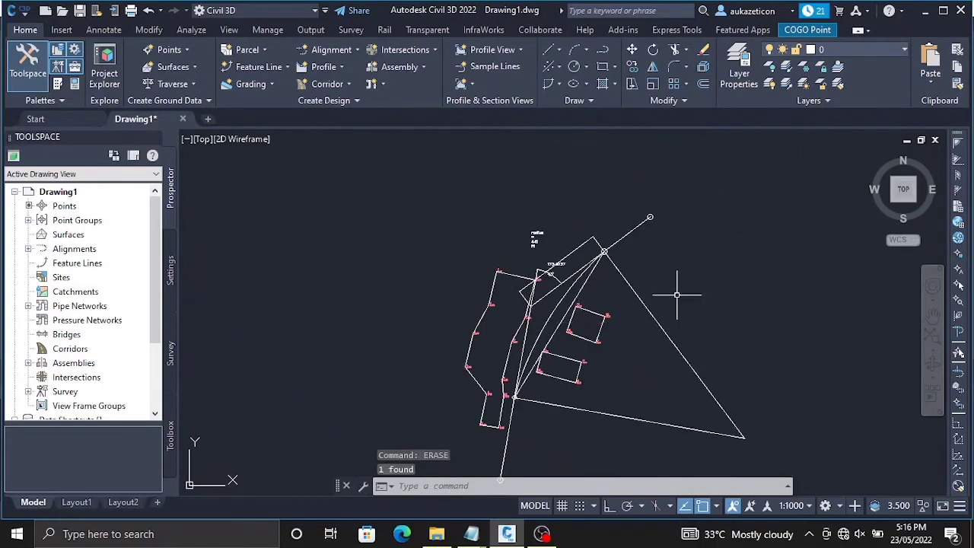
# Offset the remaining curve arc by 10 to both sides.
pyautogui.scroll(4, 548, 394)
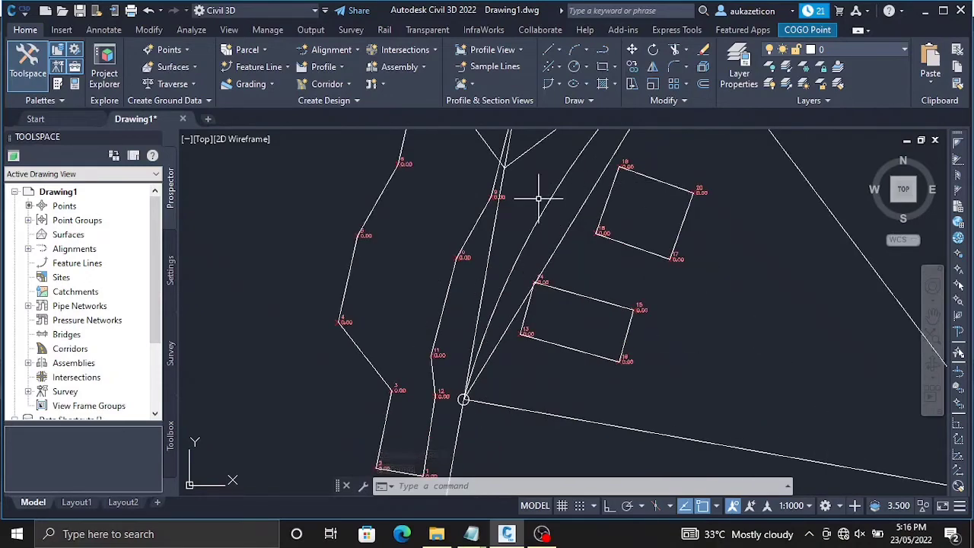
pyautogui.scroll(-2, 538, 197)
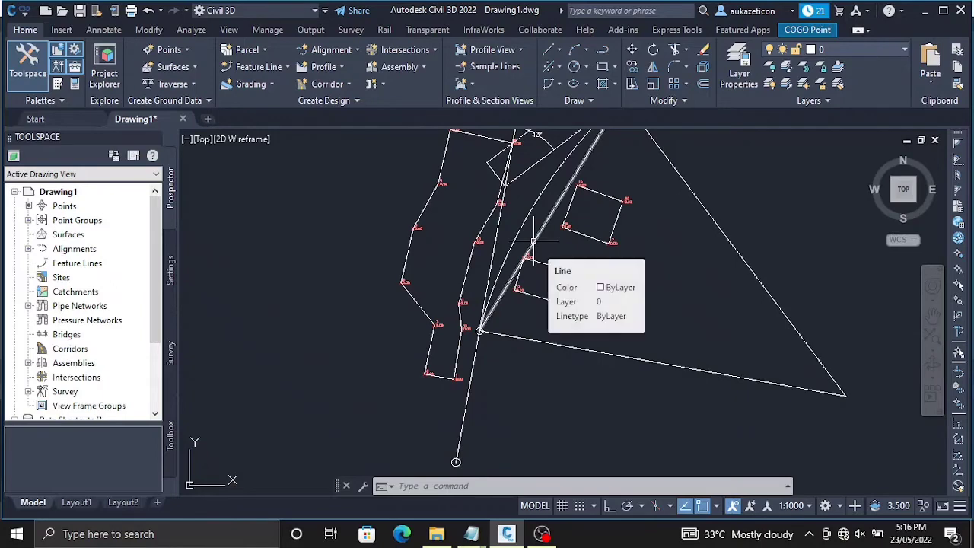
pyautogui.scroll(2, 534, 242)
pyautogui.scroll(-4, 525, 213)
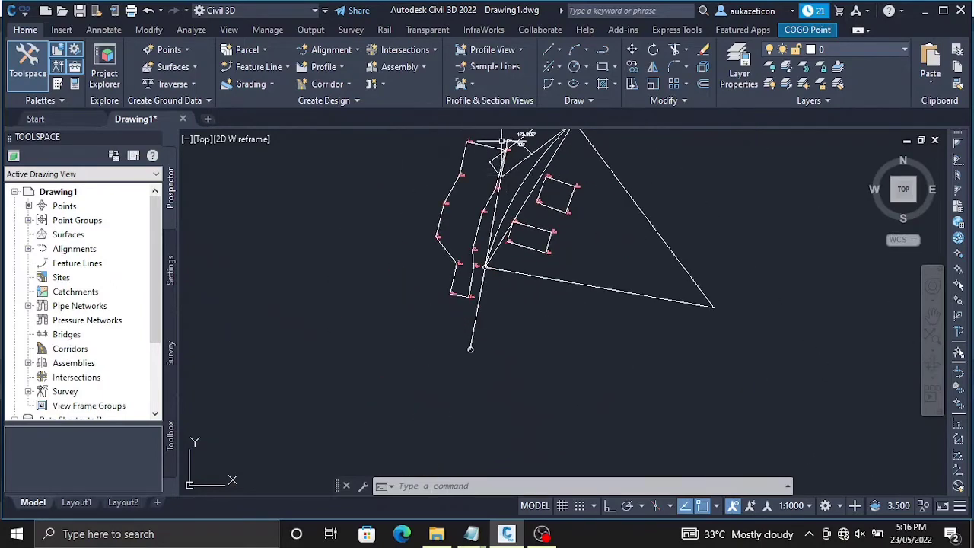
pyautogui.scroll(5, 502, 139)
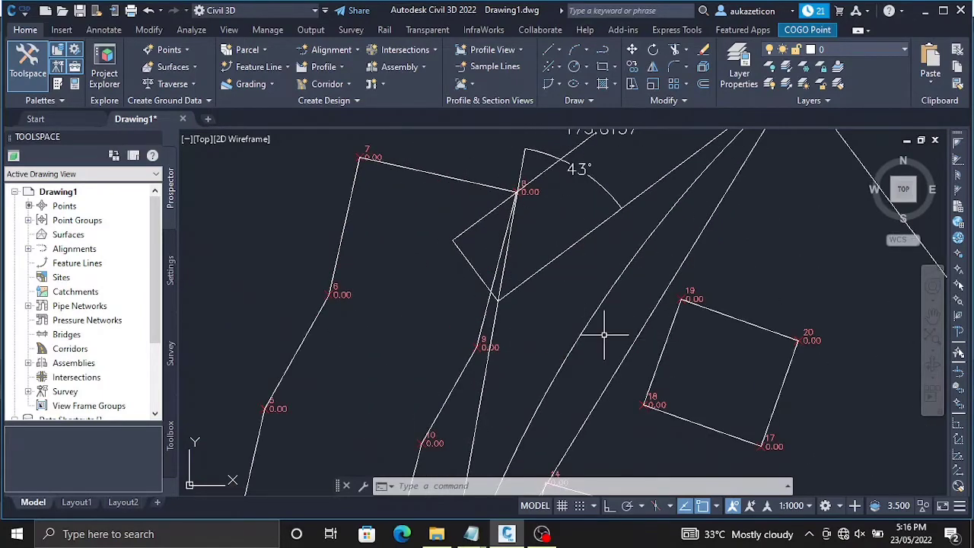
pyautogui.write('fset')
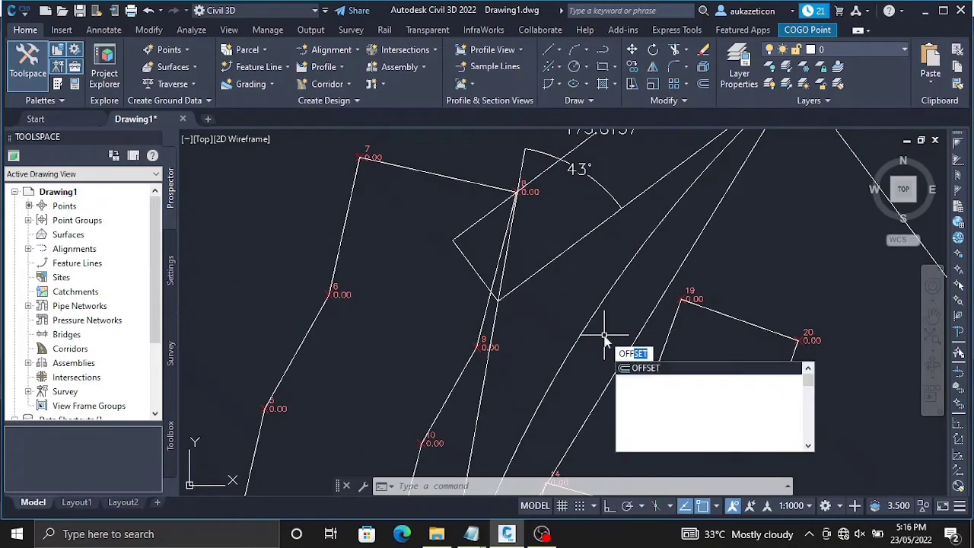
pyautogui.press('Return')
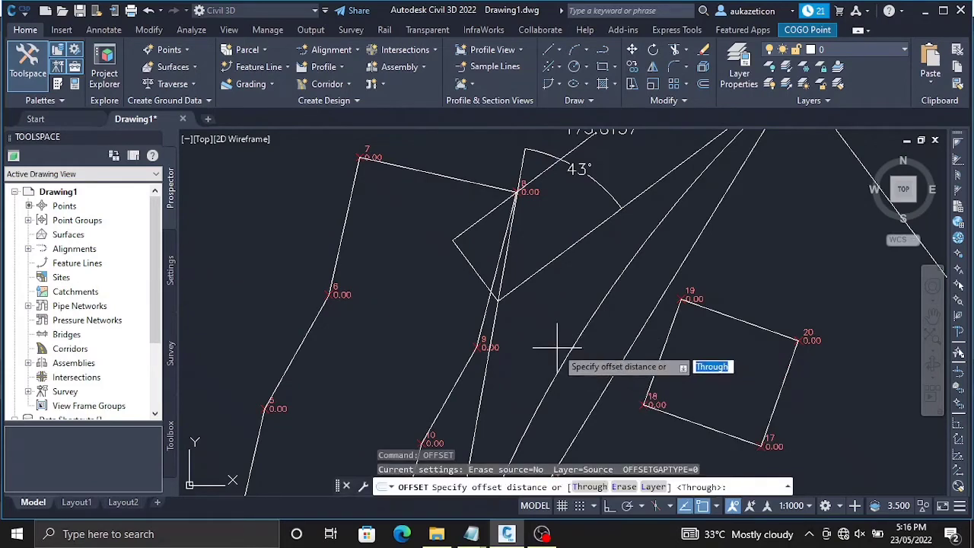
pyautogui.press('Return')
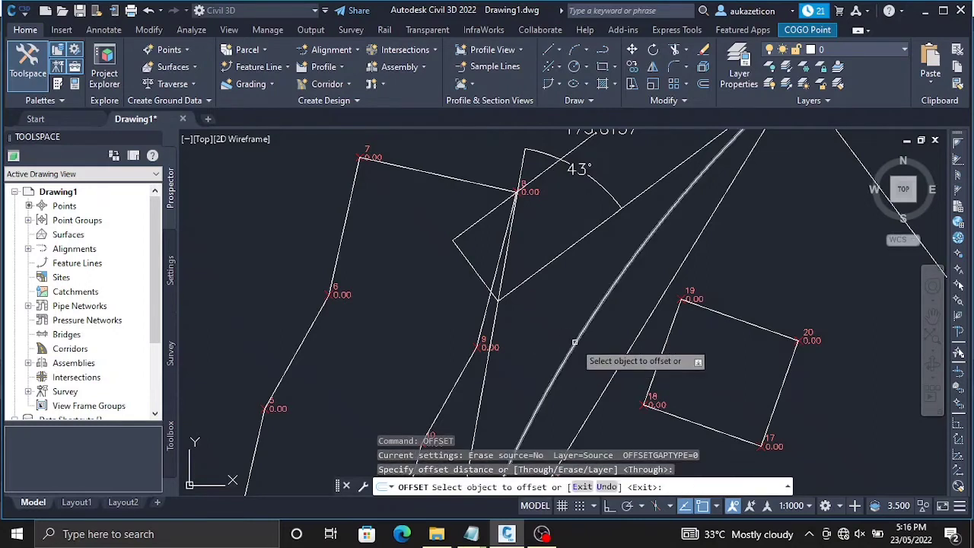
pyautogui.click(575, 342)
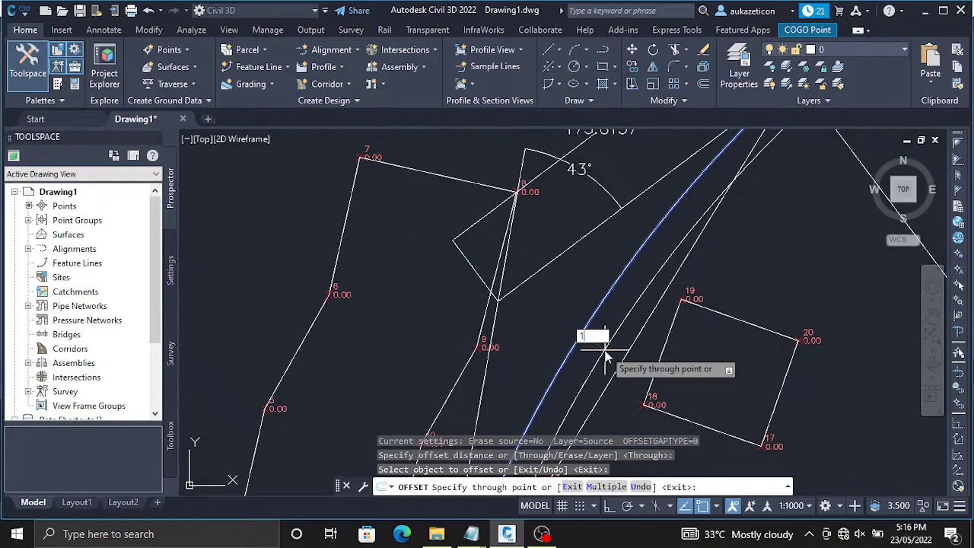
pyautogui.write('10')
pyautogui.press('Return')
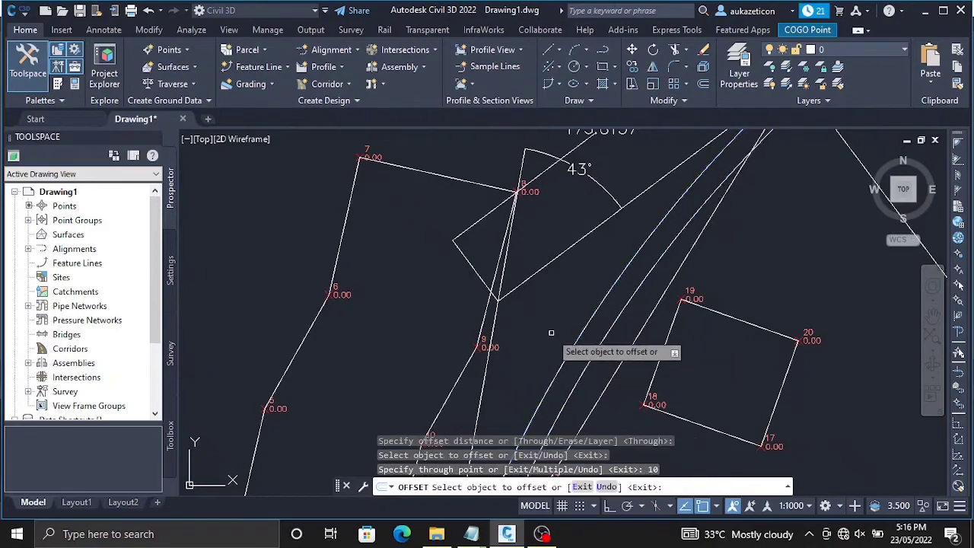
pyautogui.click(584, 339)
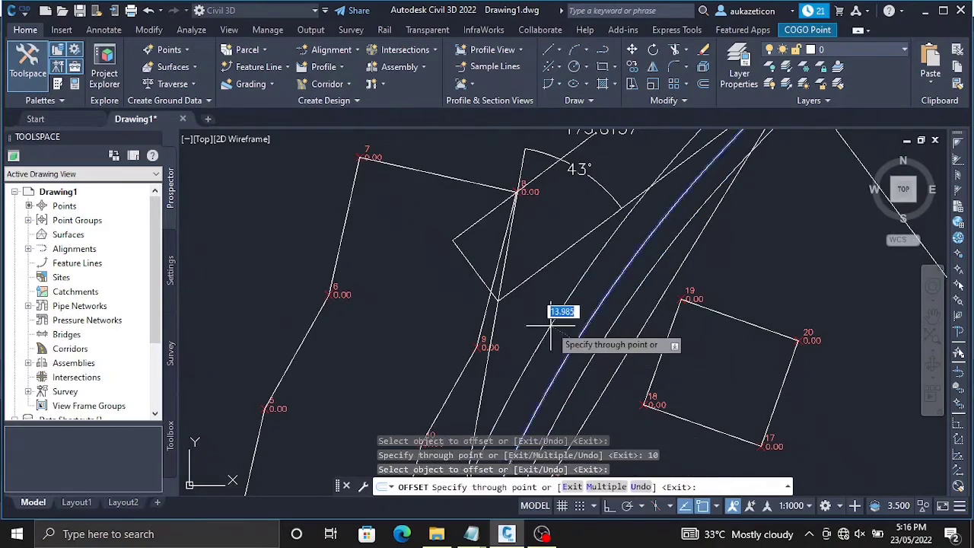
pyautogui.write('10')
pyautogui.press('Return')
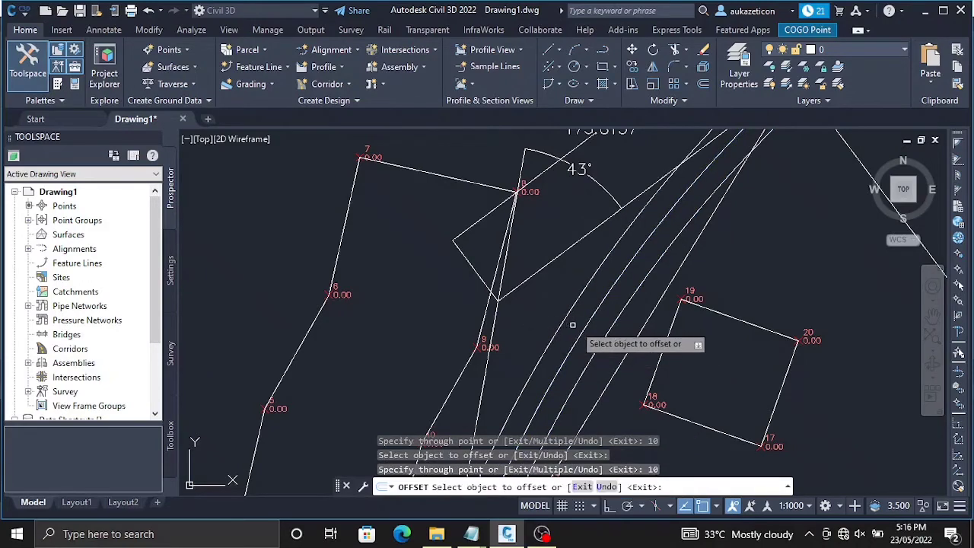
pyautogui.scroll(-4, 578, 335)
pyautogui.scroll(4, 717, 183)
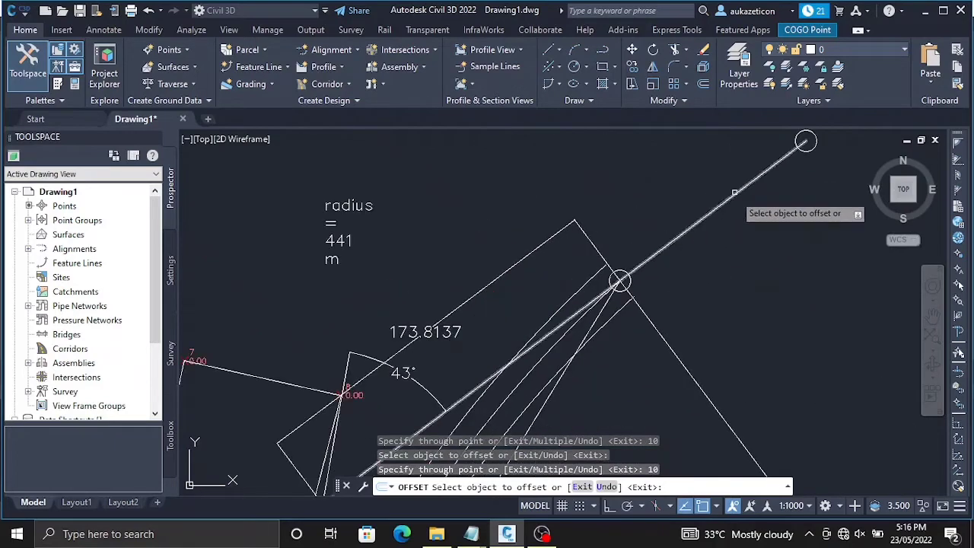
pyautogui.click(726, 200)
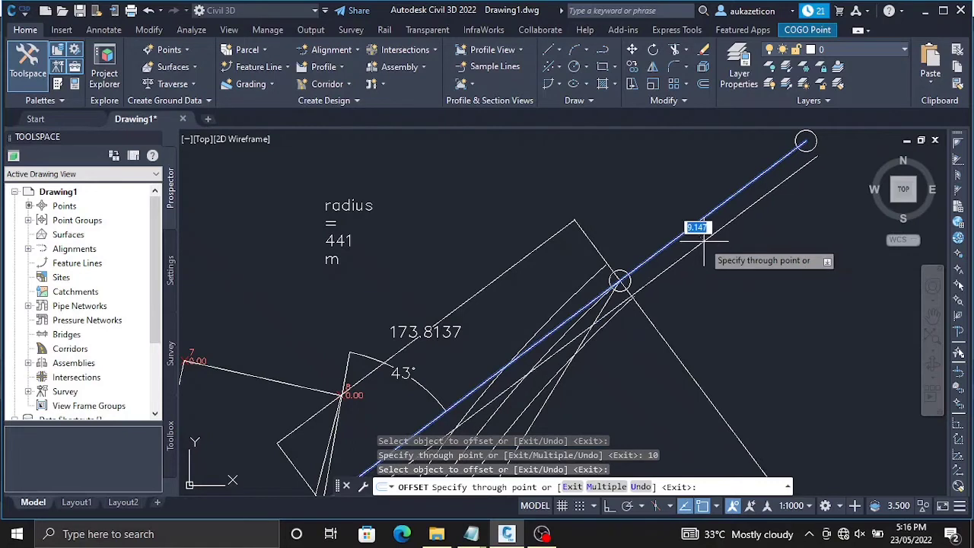
pyautogui.press('Escape')
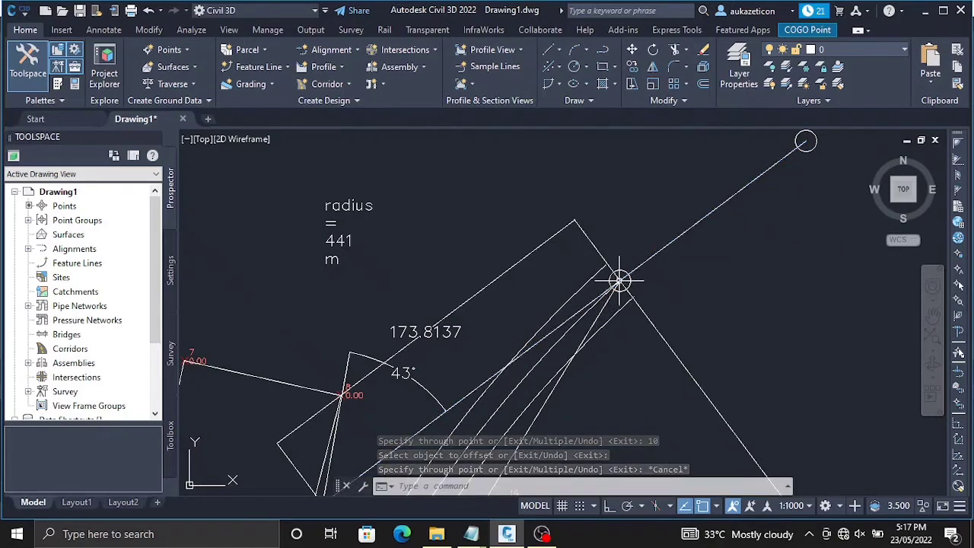
pyautogui.press('Escape')
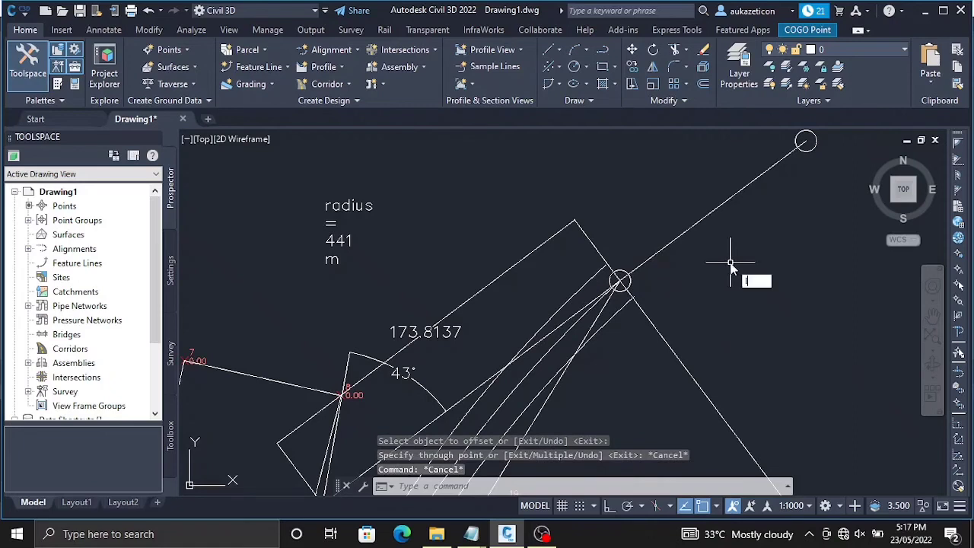
# Draw a line from the centre of the north-eastern tangent circle to the centre of the route's north-eastern end circle.
pyautogui.press('Return')
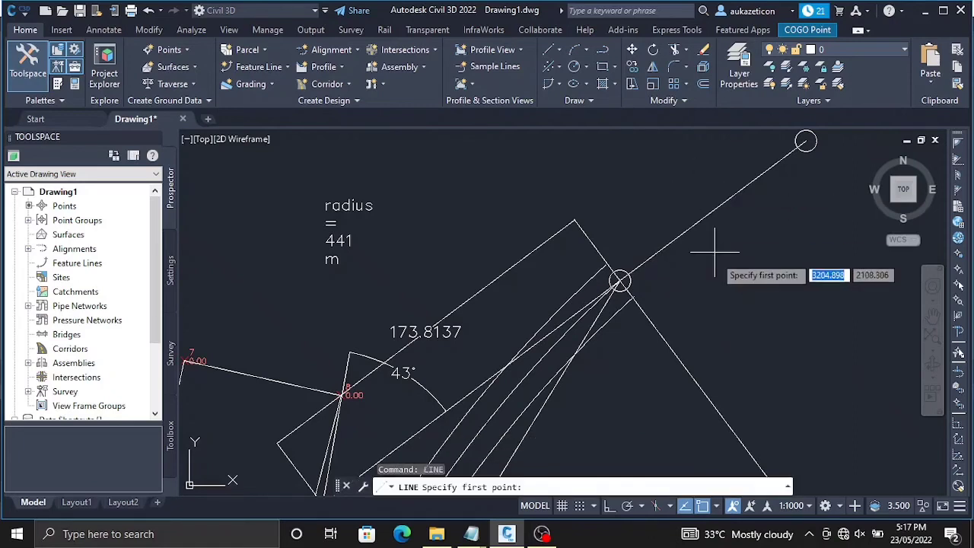
pyautogui.click(619, 282)
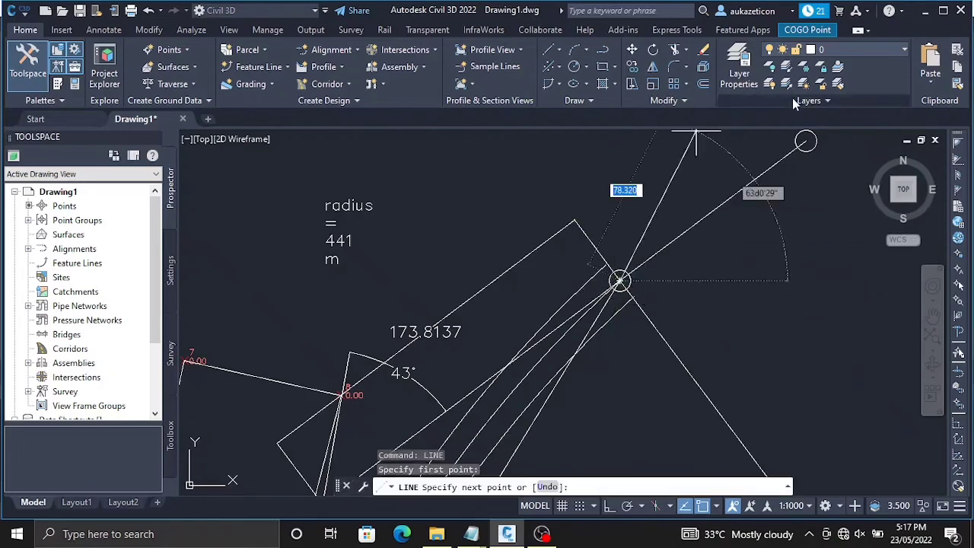
pyautogui.click(805, 141)
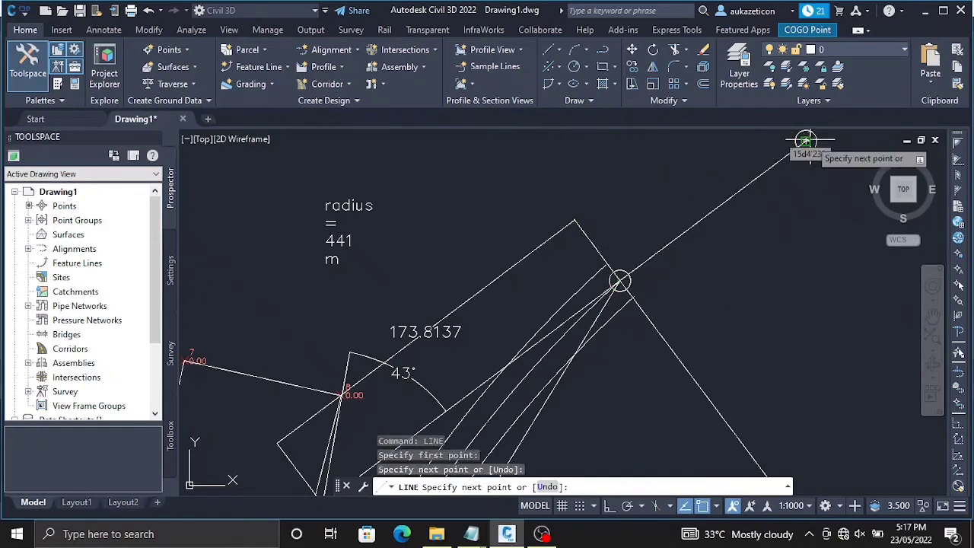
pyautogui.press('Escape')
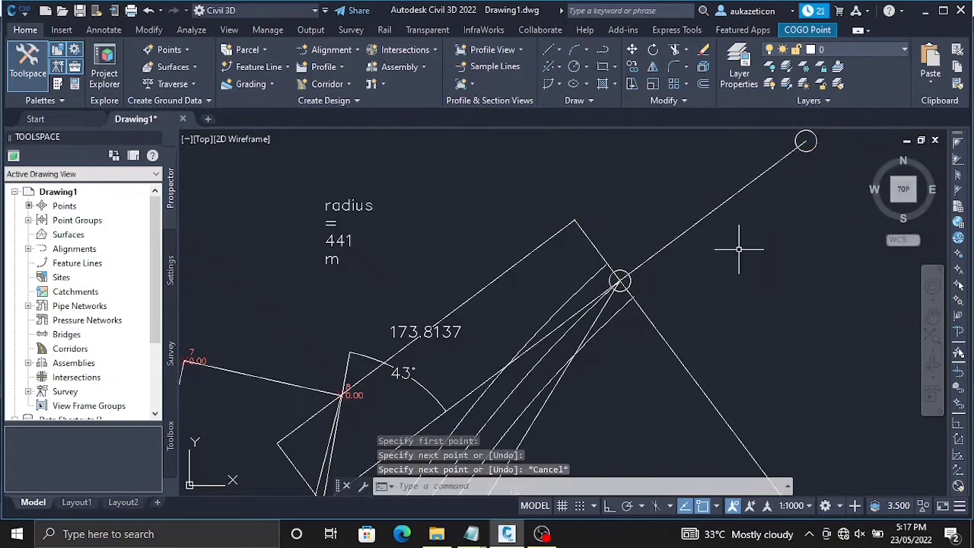
# Offset the line between the north-eastern tangent circle and the end circle by 10 to both sides.
pyautogui.write('offset')
pyautogui.press('Return')
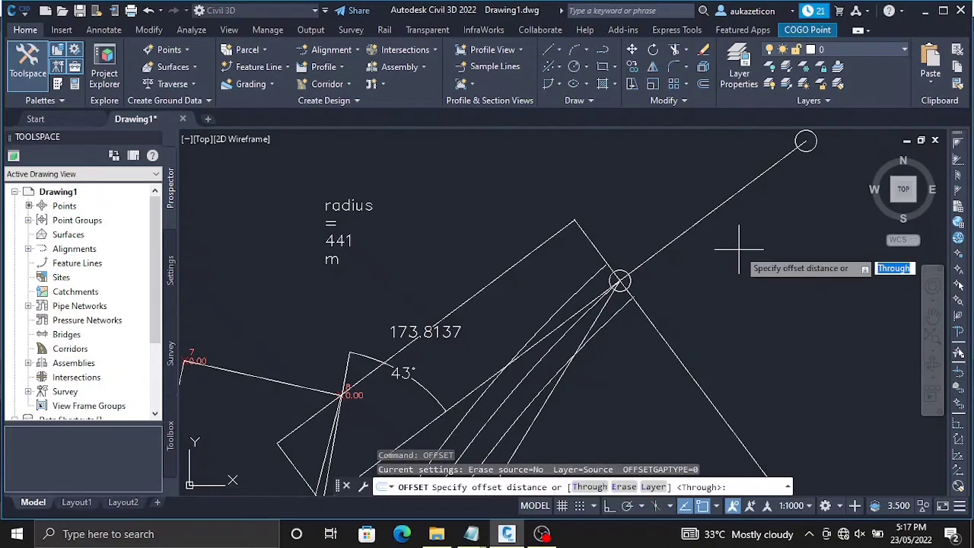
pyautogui.press('Return')
pyautogui.click(709, 216)
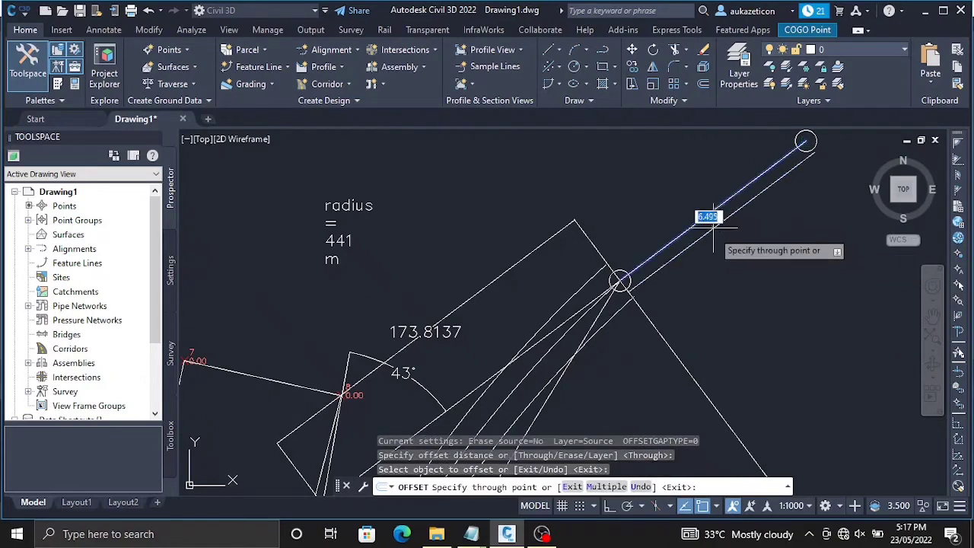
pyautogui.press('Return')
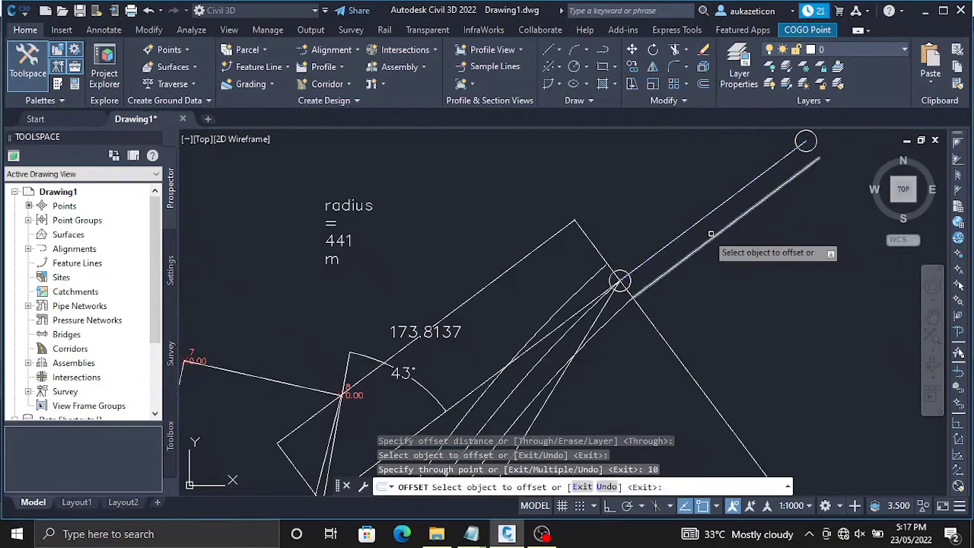
pyautogui.click(691, 226)
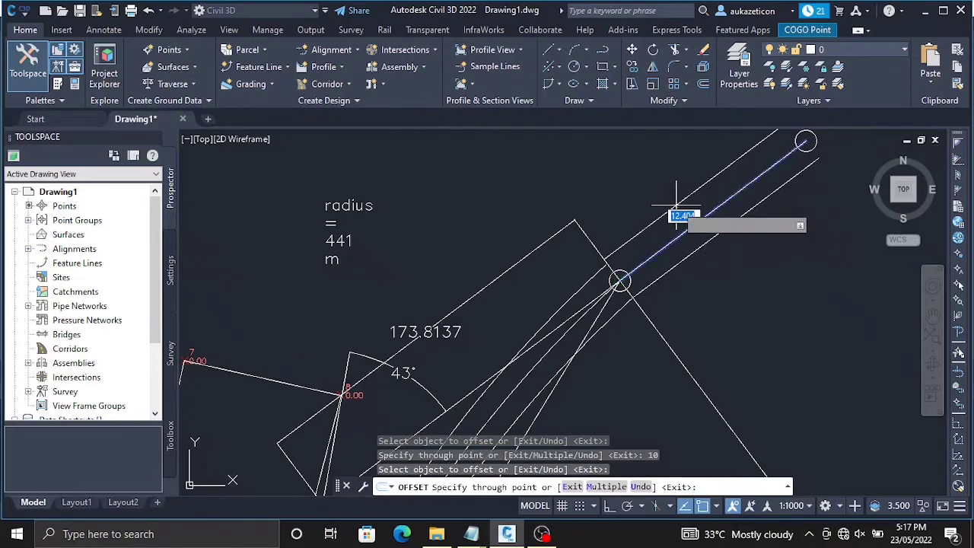
pyautogui.click(677, 215)
# Offset the route's southern line, from the tangent circle beside point 12 to the southern end circle, by 10 to both sides.
pyautogui.scroll(-5, 654, 259)
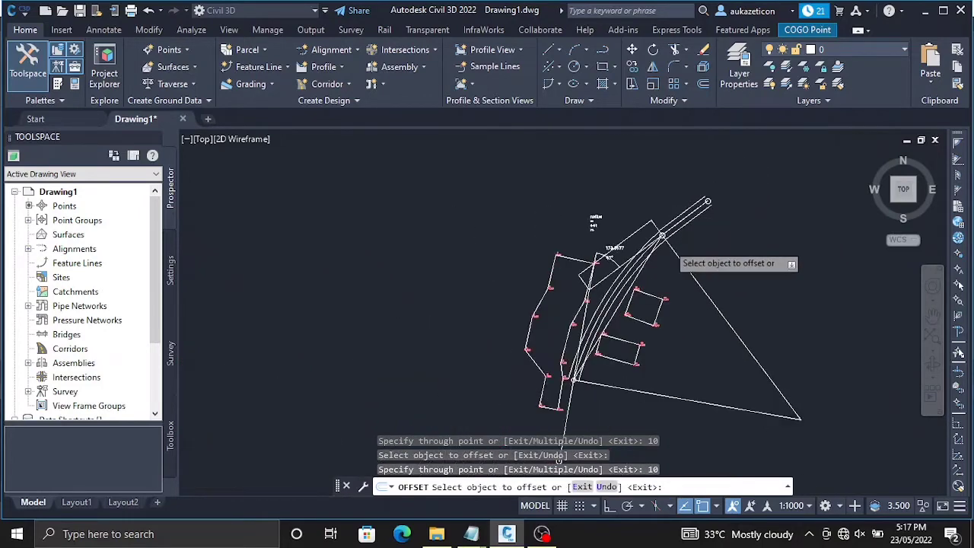
pyautogui.scroll(3, 563, 377)
pyautogui.click(601, 345)
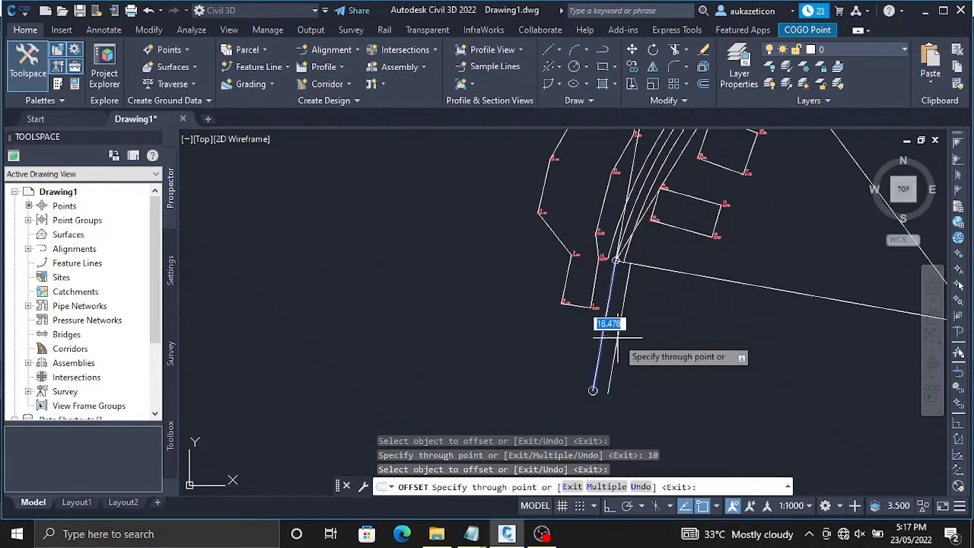
pyautogui.write('10')
pyautogui.press('Return')
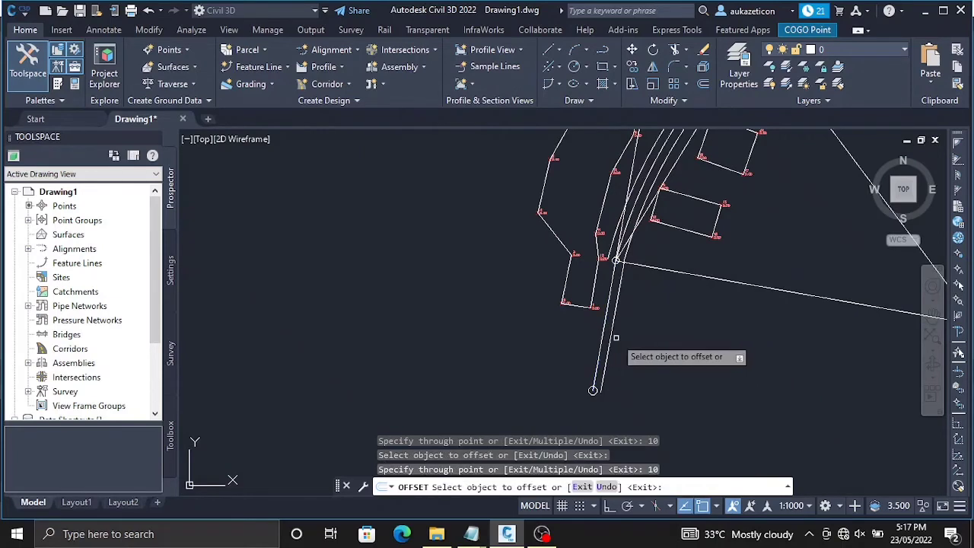
pyautogui.scroll(2, 616, 331)
pyautogui.click(596, 325)
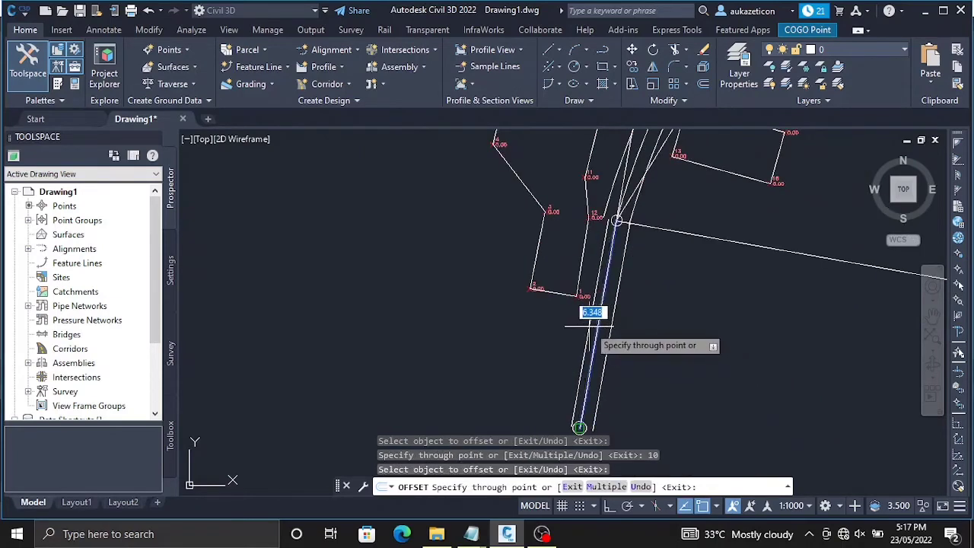
pyautogui.write('10')
pyautogui.press('Return')
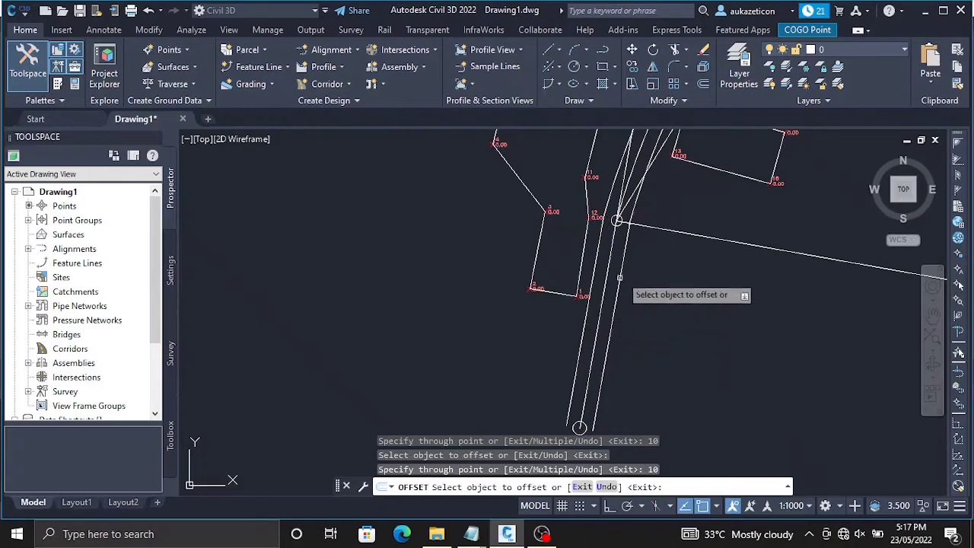
pyautogui.scroll(-2, 624, 243)
pyautogui.press('Escape')
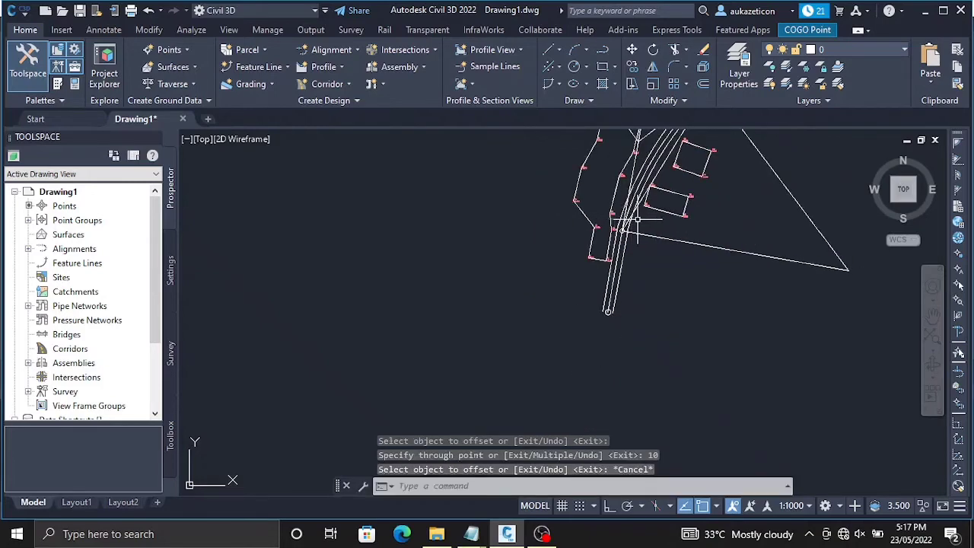
# Examine how the offset arcs meet the offset southern lines beside the tangent circle near point 12.
pyautogui.scroll(2, 594, 229)
pyautogui.scroll(8, 588, 240)
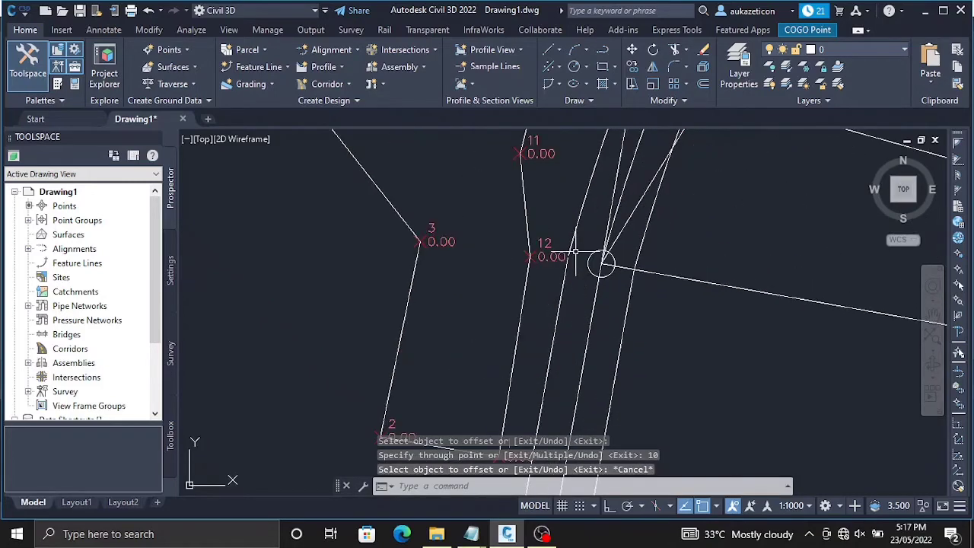
pyautogui.scroll(6, 783, 282)
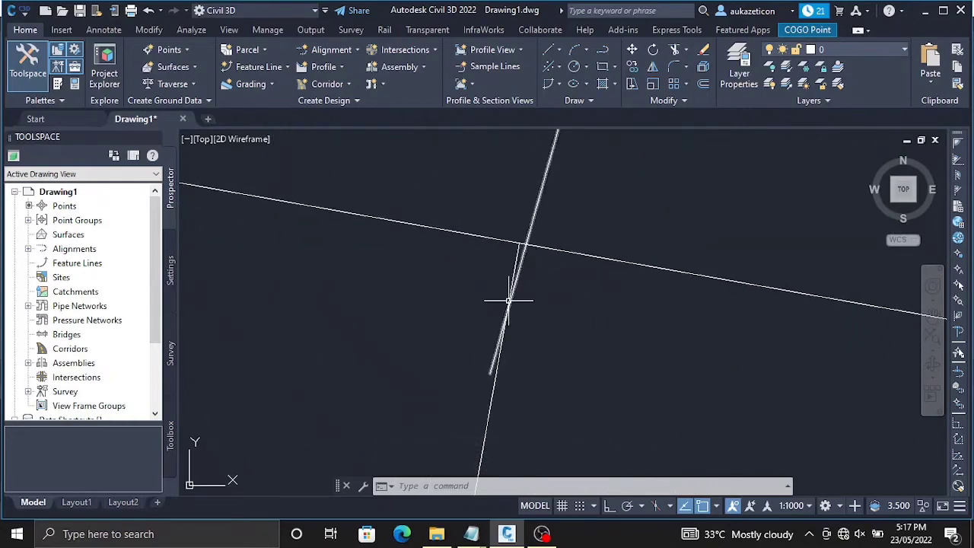
pyautogui.scroll(-5, 384, 246)
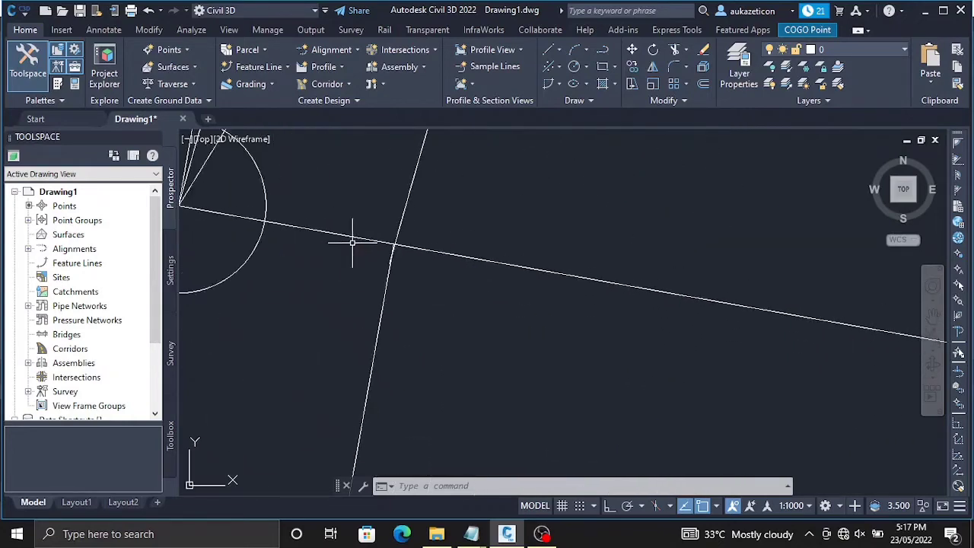
# Fillet the left road edge's lower straight line and its curve into a sharp corner, closing the gap beside point 12.
pyautogui.rightClick(347, 280)
pyautogui.click(418, 420)
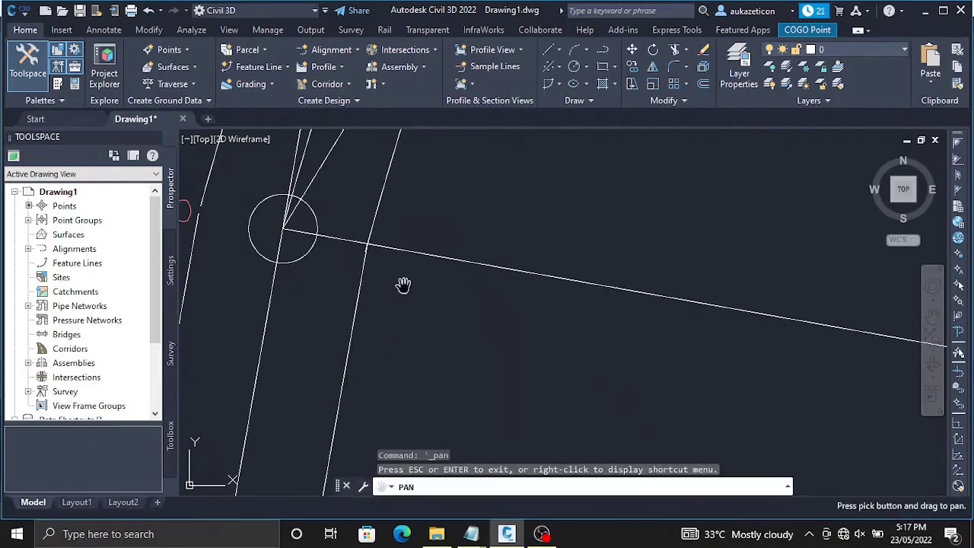
pyautogui.moveTo(403, 282); pyautogui.dragTo(620, 337)
pyautogui.moveTo(495, 282); pyautogui.dragTo(514, 251)
pyautogui.rightClick(515, 251)
pyautogui.click(546, 264)
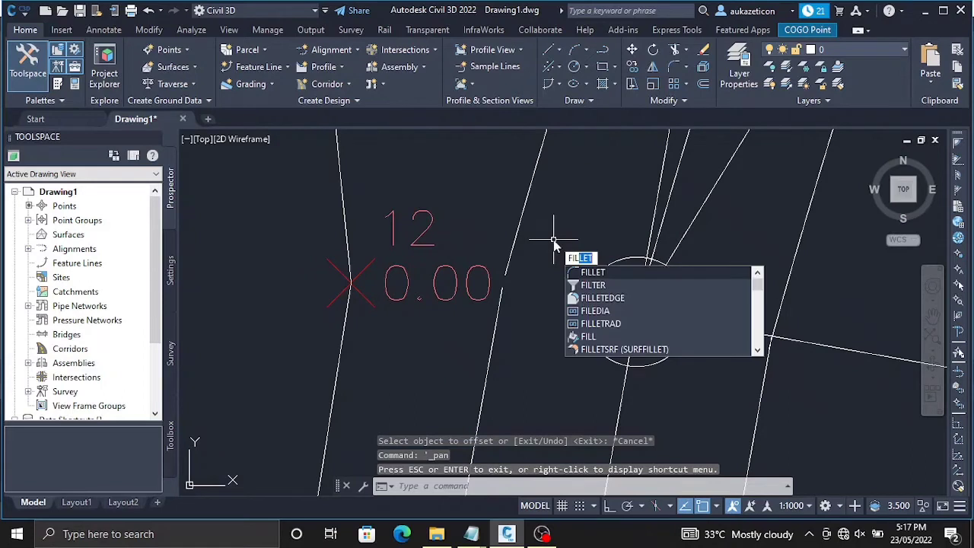
pyautogui.press('Return')
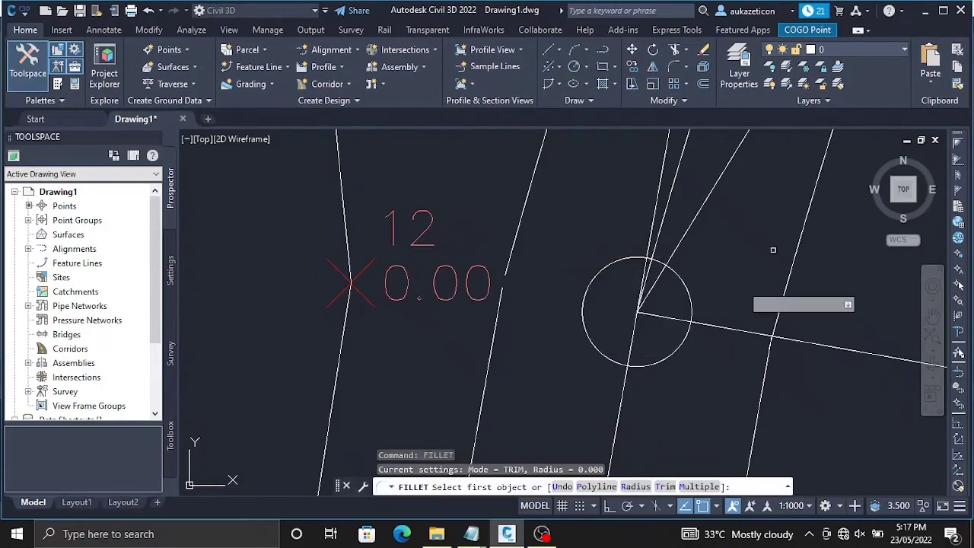
pyautogui.click(504, 289)
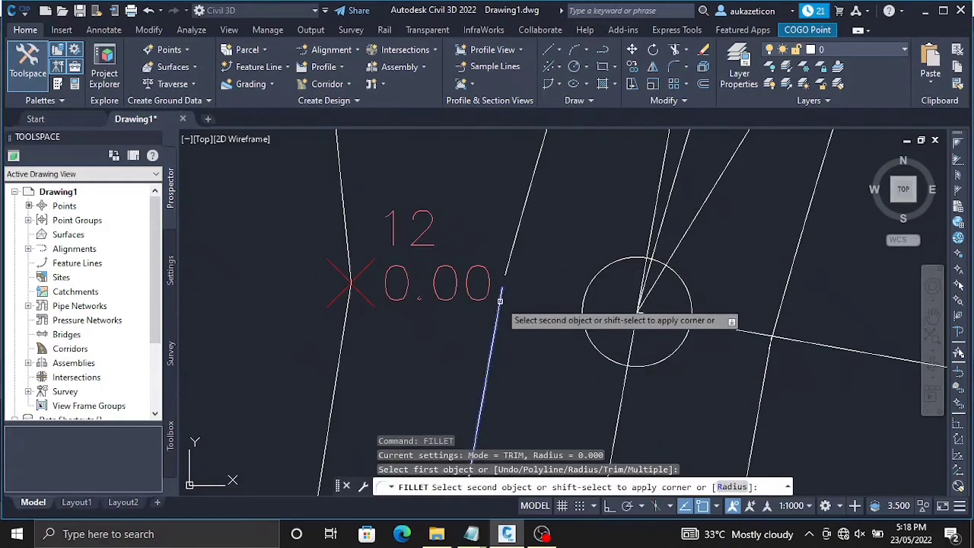
pyautogui.click(503, 274)
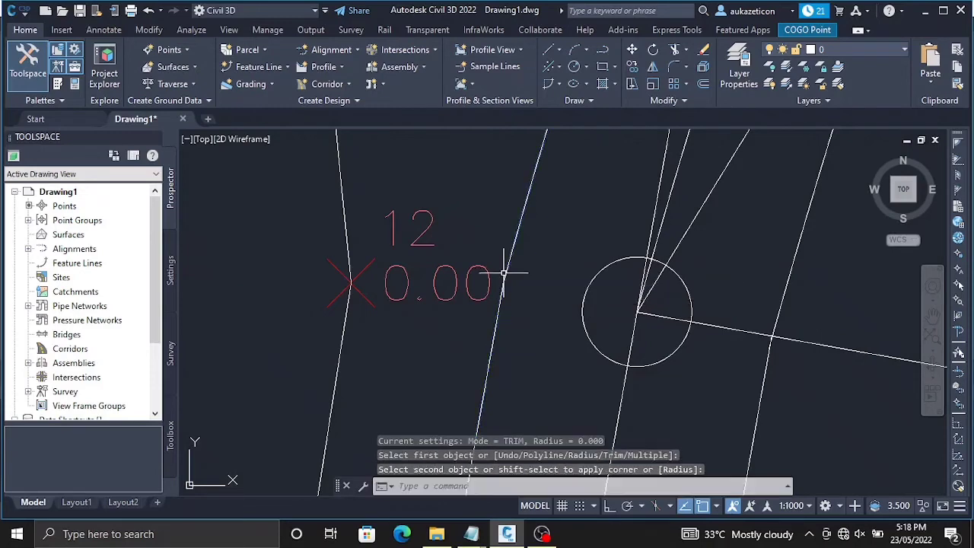
pyautogui.scroll(-2, 802, 411)
pyautogui.scroll(8, 791, 371)
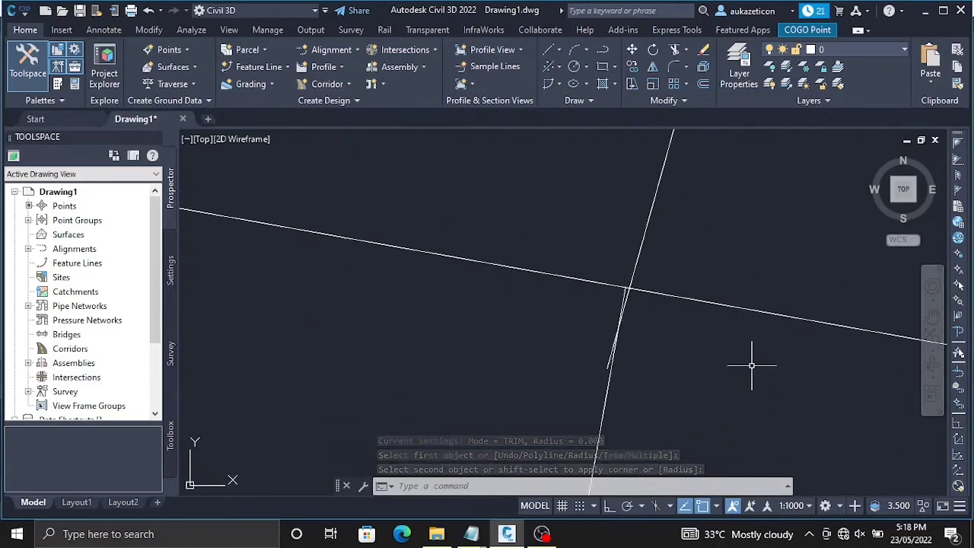
pyautogui.write('FOil')
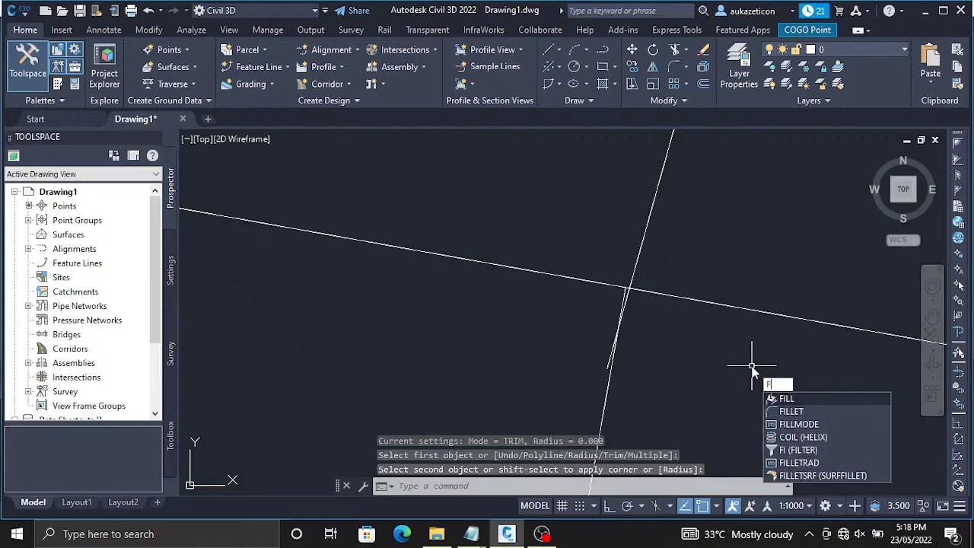
pyautogui.write('ILLET')
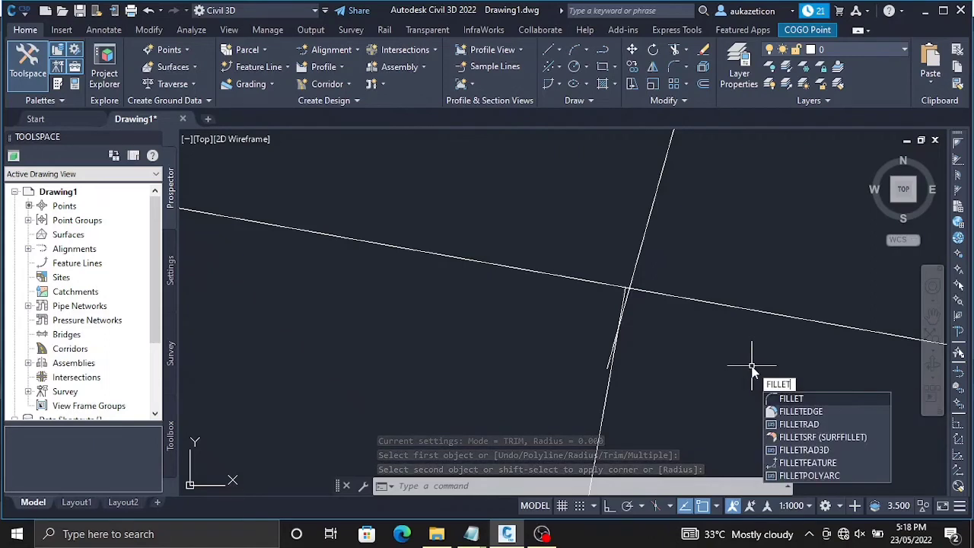
pyautogui.press('Return')
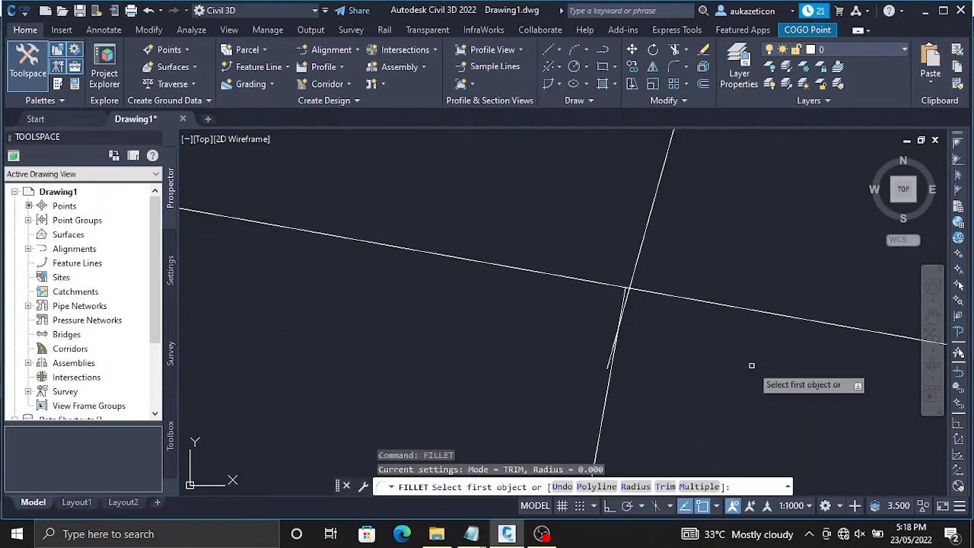
pyautogui.click(624, 301)
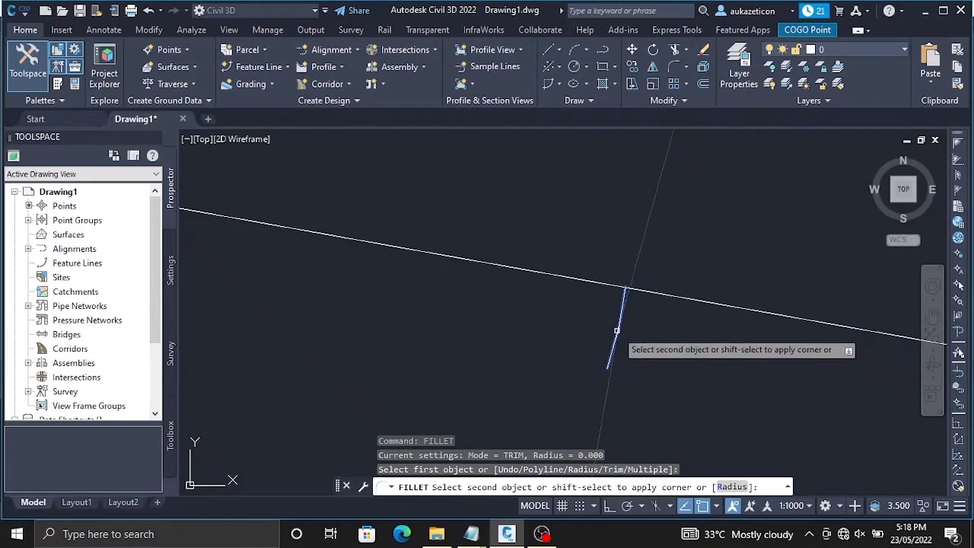
pyautogui.press('Escape')
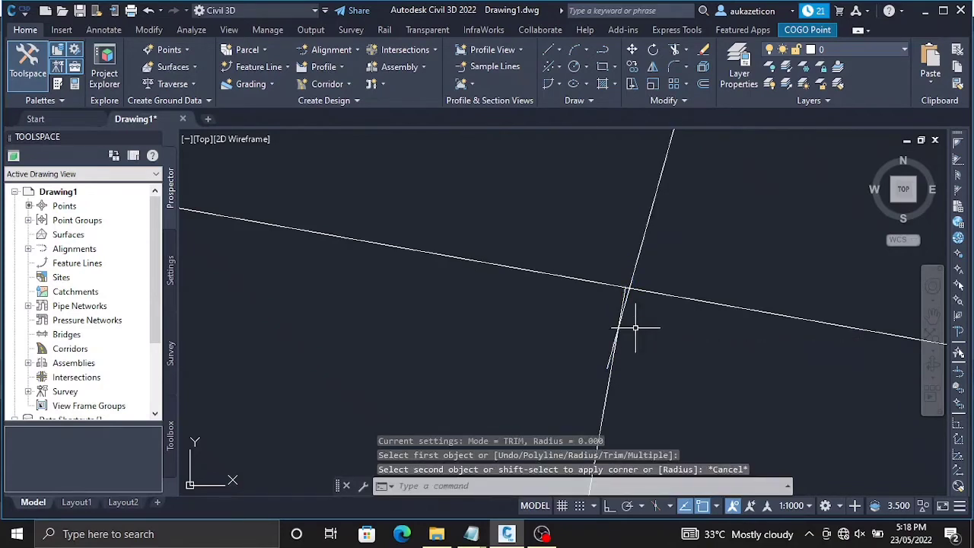
# Fillet the right road edge's lower straight line and its curve to remove the overlapping ends at the curve start.
pyautogui.press('Return')
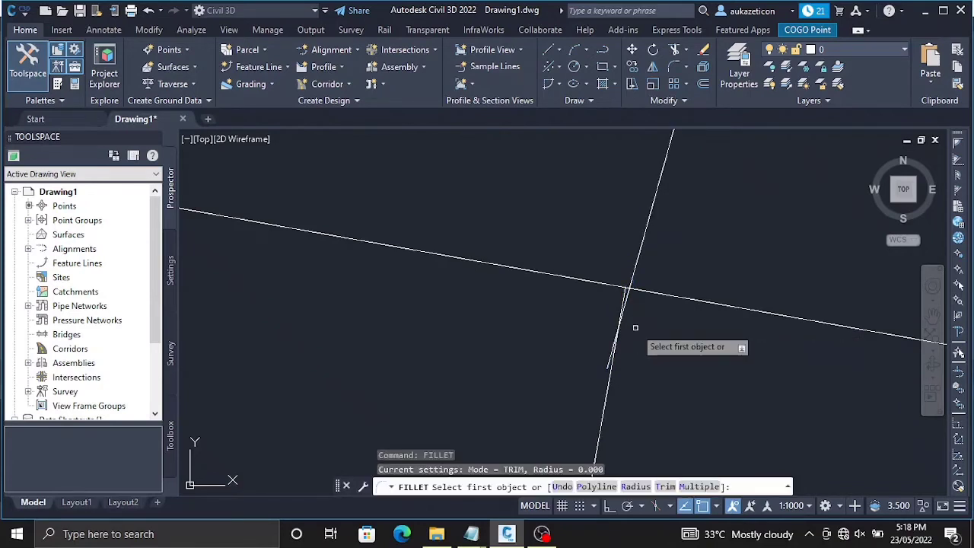
pyautogui.click(608, 382)
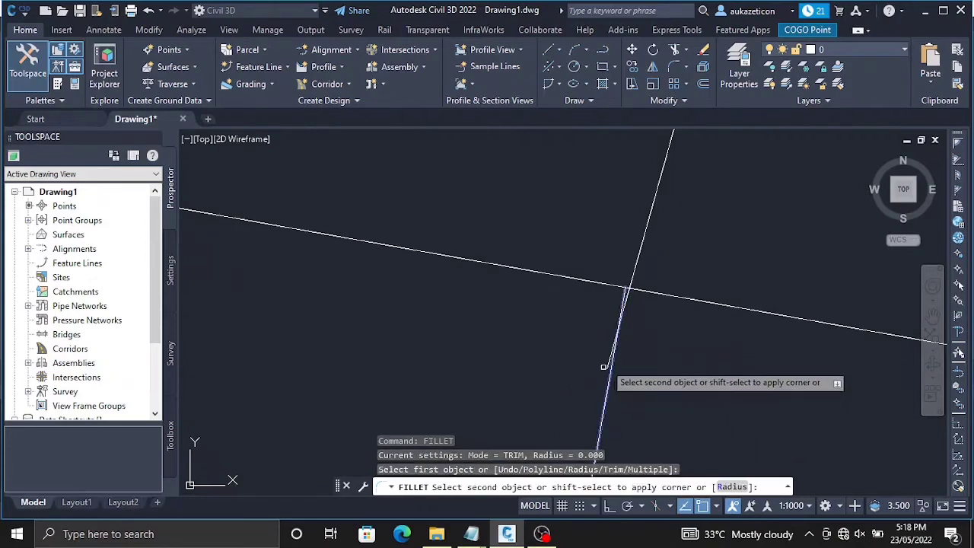
pyautogui.click(619, 327)
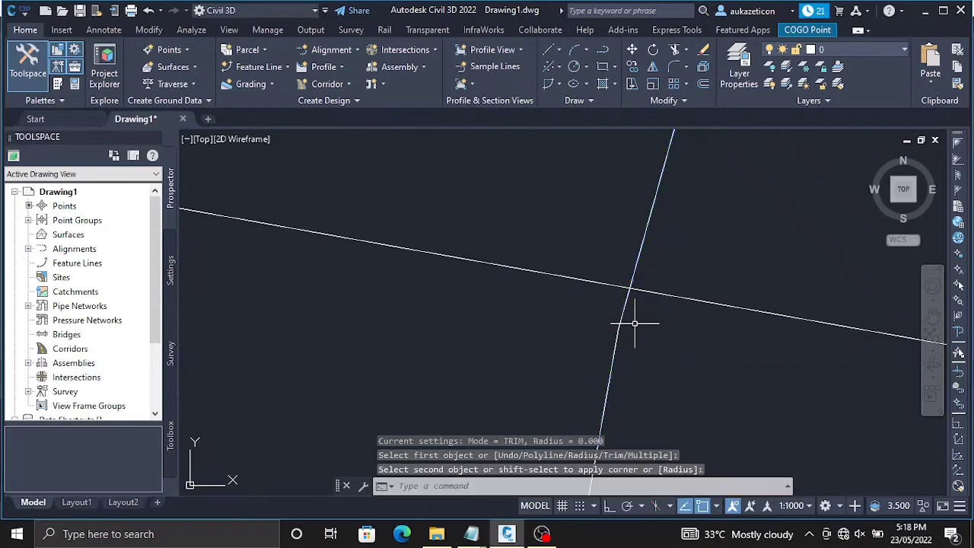
# Fillet the left road edge's curve and its upper straight line into a sharp corner at the curve's upper end.
pyautogui.scroll(-8, 622, 323)
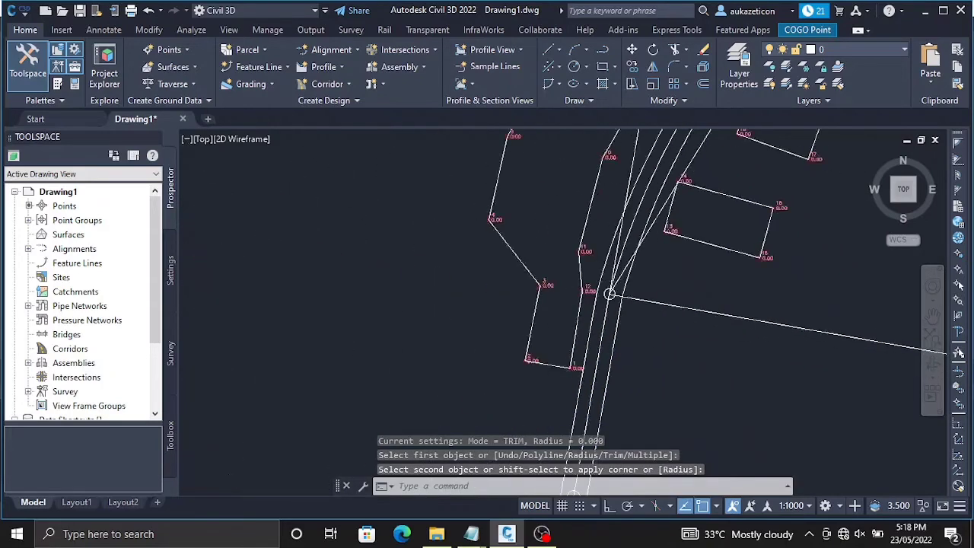
pyautogui.scroll(8, 687, 156)
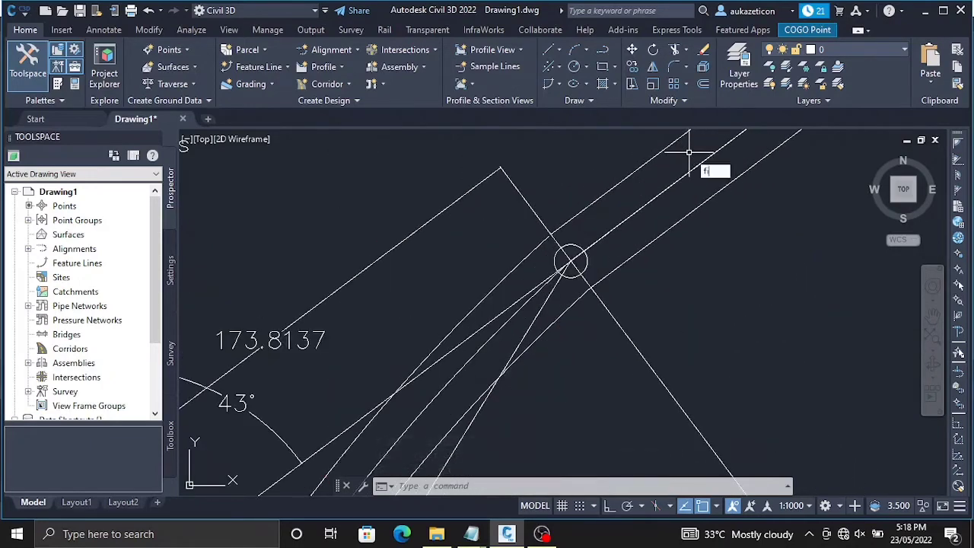
pyautogui.press('Return')
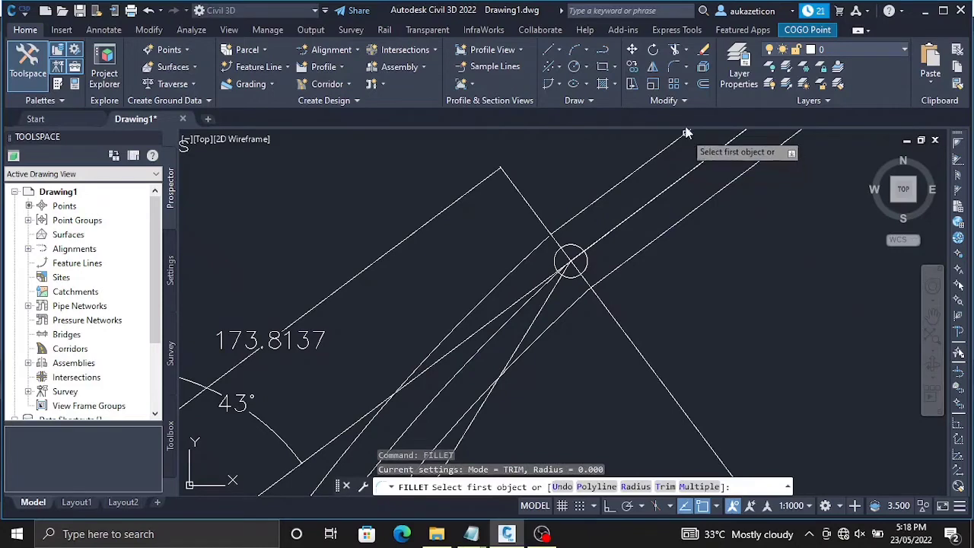
pyautogui.scroll(3, 550, 217)
pyautogui.scroll(3, 547, 223)
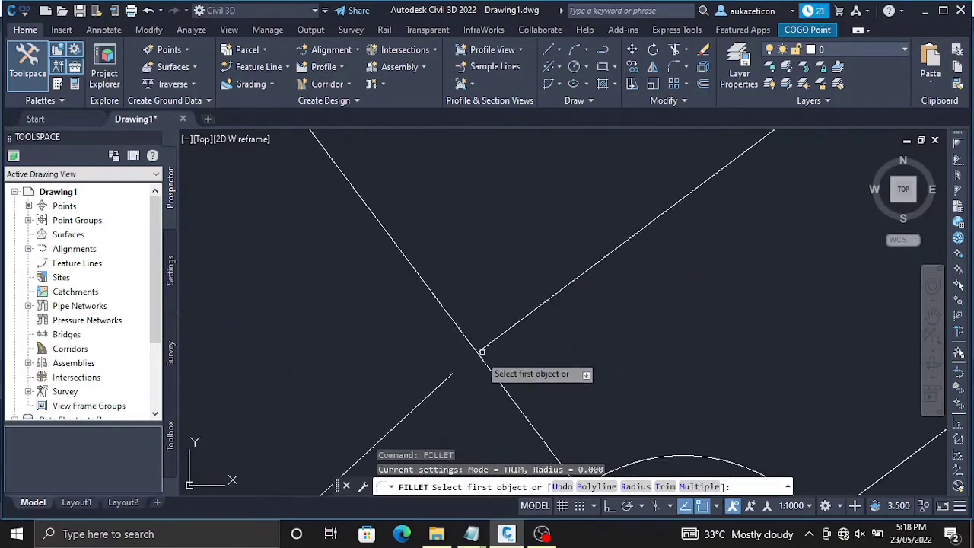
pyautogui.scroll(2, 476, 374)
pyautogui.click(434, 379)
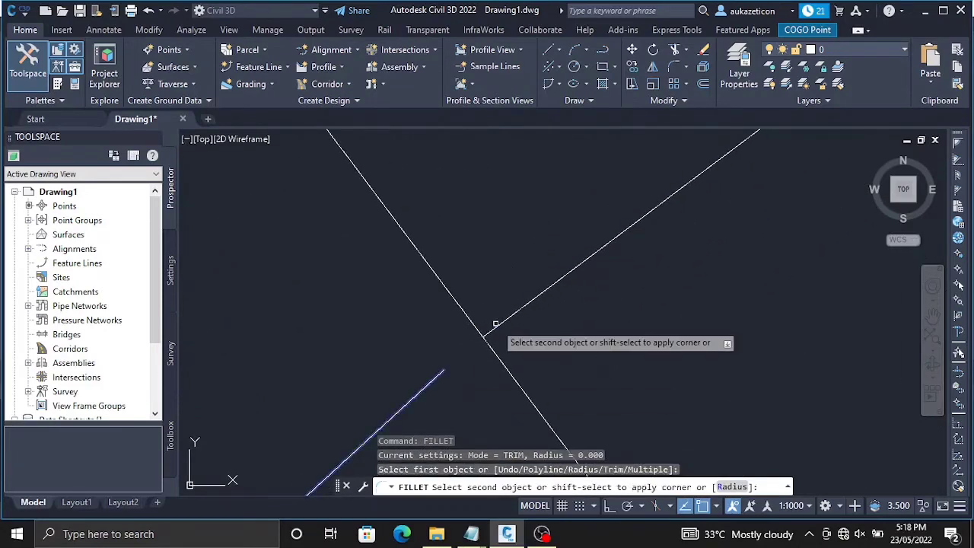
pyautogui.click(496, 326)
# Fillet the right road edge's curve and its upper straight line to remove the overlapping ends at the curve's upper end.
pyautogui.scroll(-3, 623, 357)
pyautogui.rightClick(646, 370)
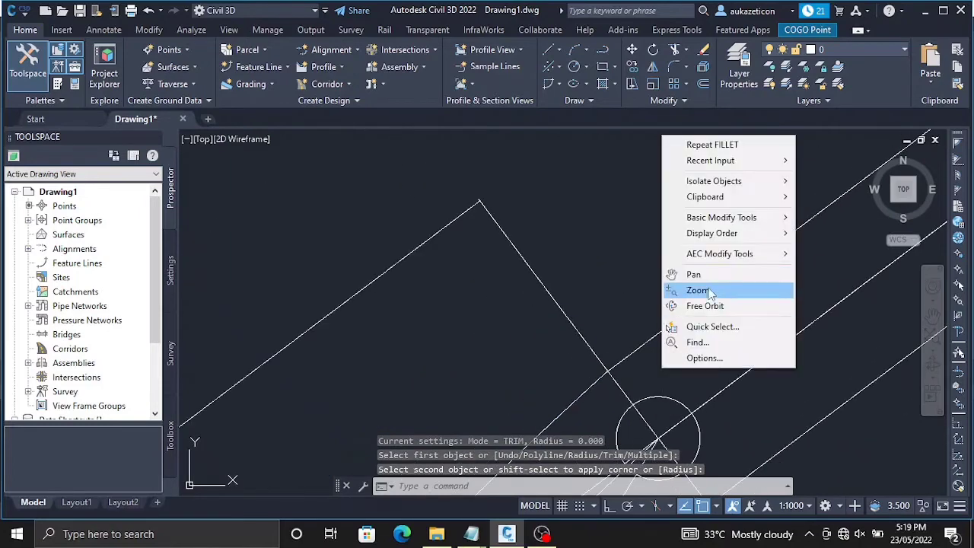
pyautogui.click(685, 273)
pyautogui.moveTo(724, 399)
pyautogui.mouseDown()
pyautogui.moveTo(599, 264)
pyautogui.moveTo(570, 245)
pyautogui.mouseUp()
pyautogui.moveTo(551, 338); pyautogui.dragTo(384, 194)
pyautogui.moveTo(609, 315); pyautogui.dragTo(527, 273)
pyautogui.rightClick(504, 292)
pyautogui.click(517, 298)
pyautogui.press('Return')
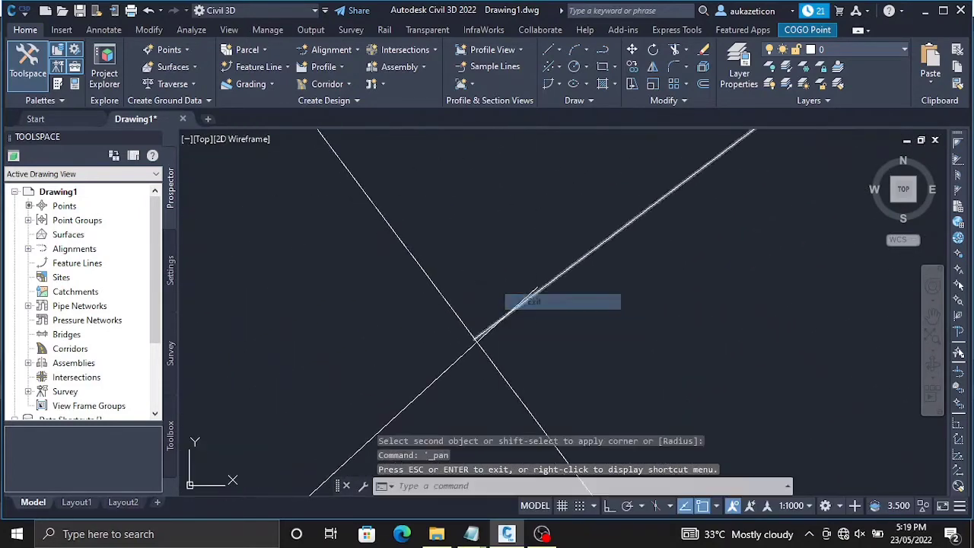
pyautogui.click(533, 296)
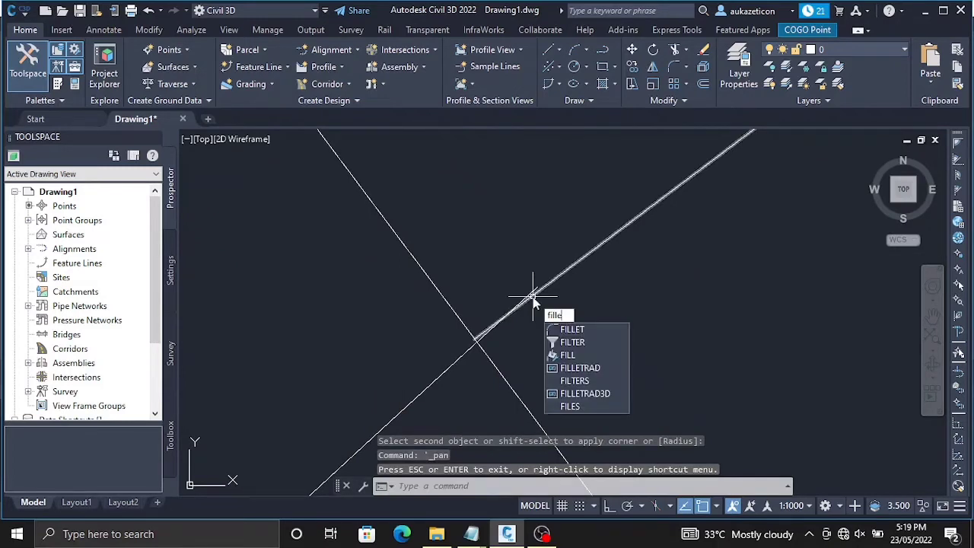
pyautogui.press('Return')
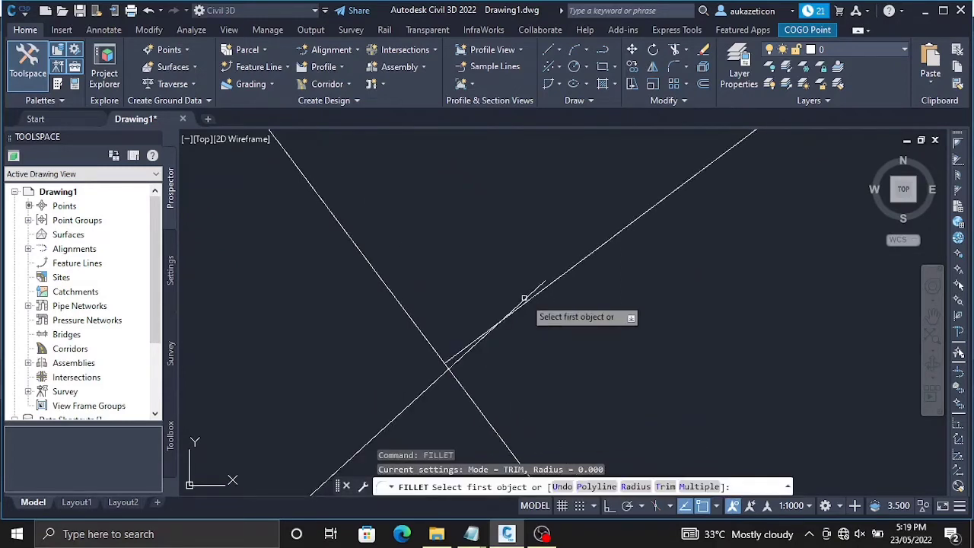
pyautogui.scroll(3, 532, 295)
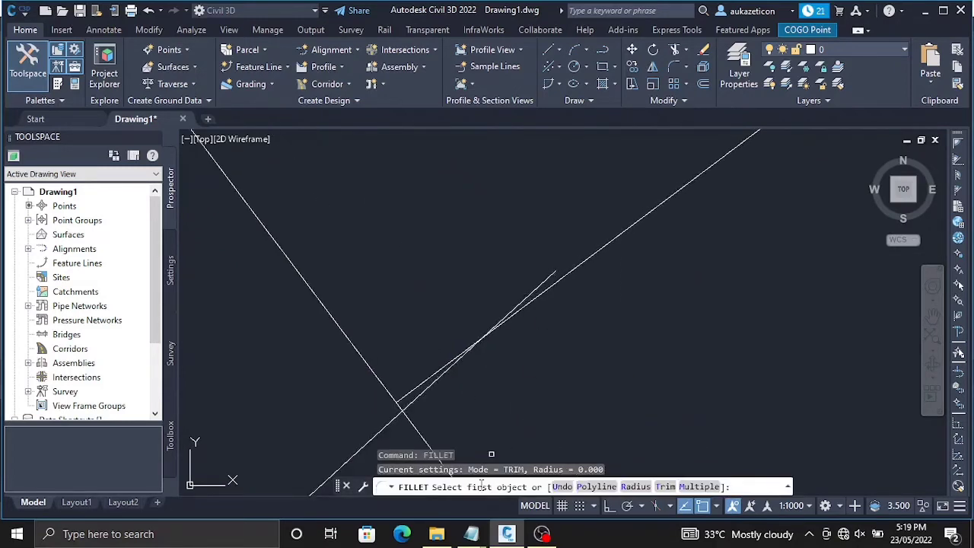
pyautogui.click(428, 391)
pyautogui.click(481, 335)
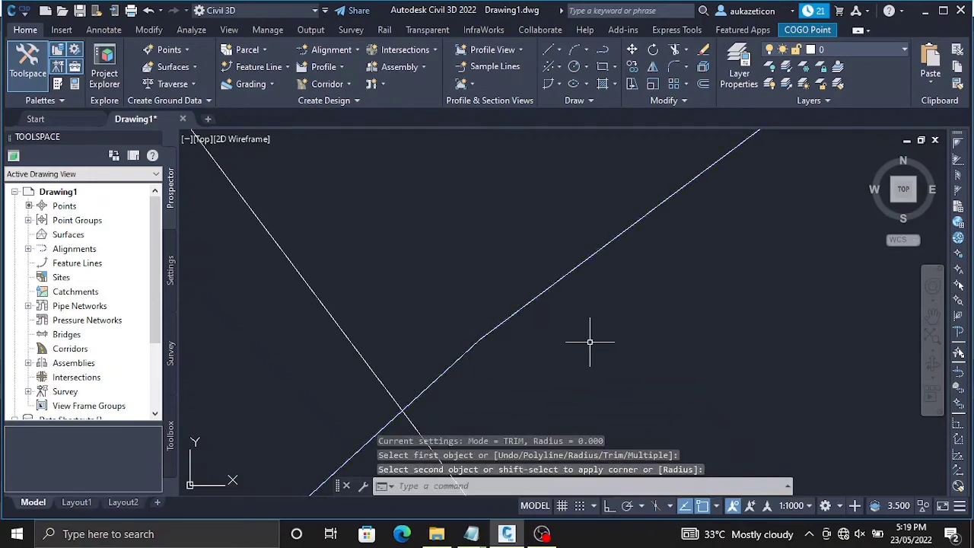
# Examine the joined road edges along the curve and the overall road layout.
pyautogui.scroll(-2, 601, 344)
pyautogui.scroll(-2, 563, 342)
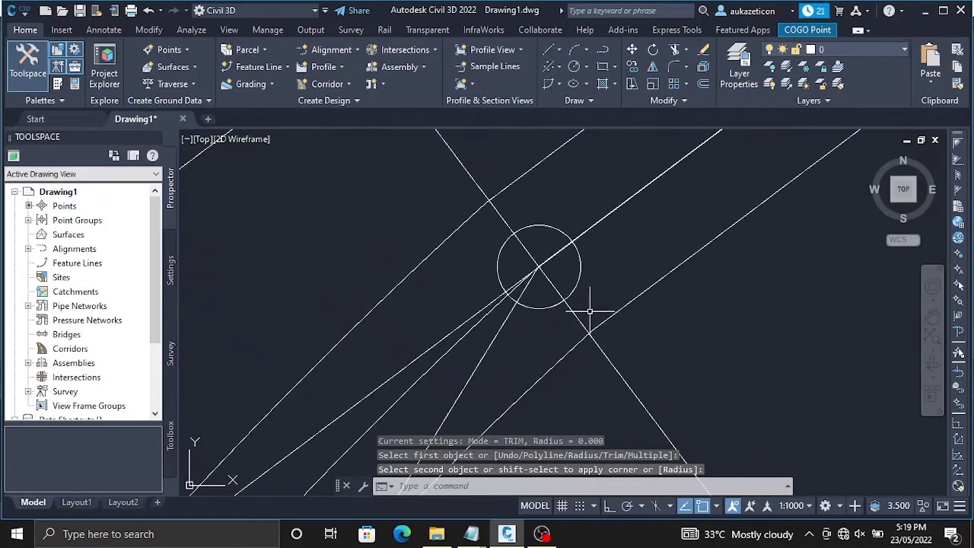
pyautogui.scroll(-3, 574, 365)
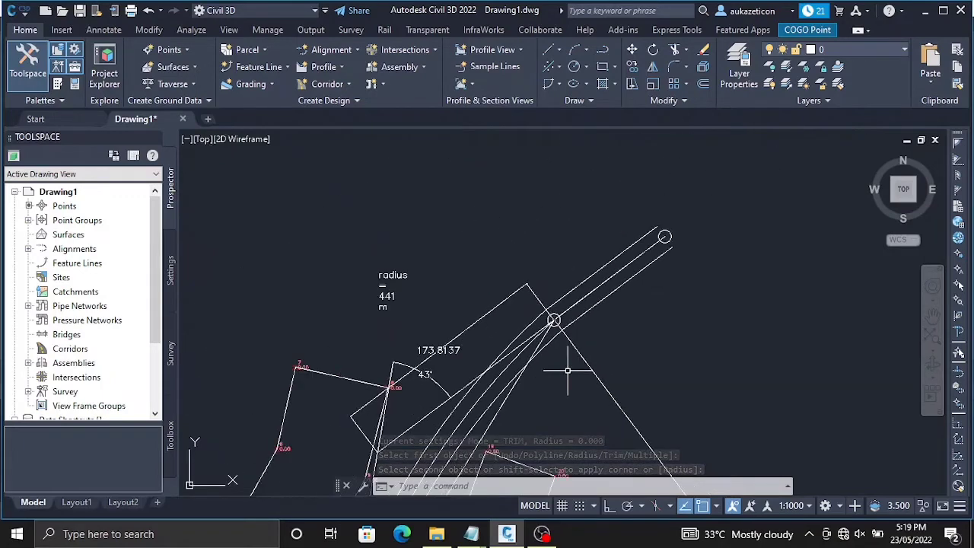
pyautogui.rightClick(570, 370)
pyautogui.click(598, 277)
pyautogui.moveTo(457, 456)
pyautogui.mouseDown()
pyautogui.moveTo(668, 413)
pyautogui.moveTo(502, 320)
pyautogui.moveTo(709, 272)
pyautogui.mouseUp()
pyautogui.scroll(-3, 692, 373)
pyautogui.rightClick(677, 355)
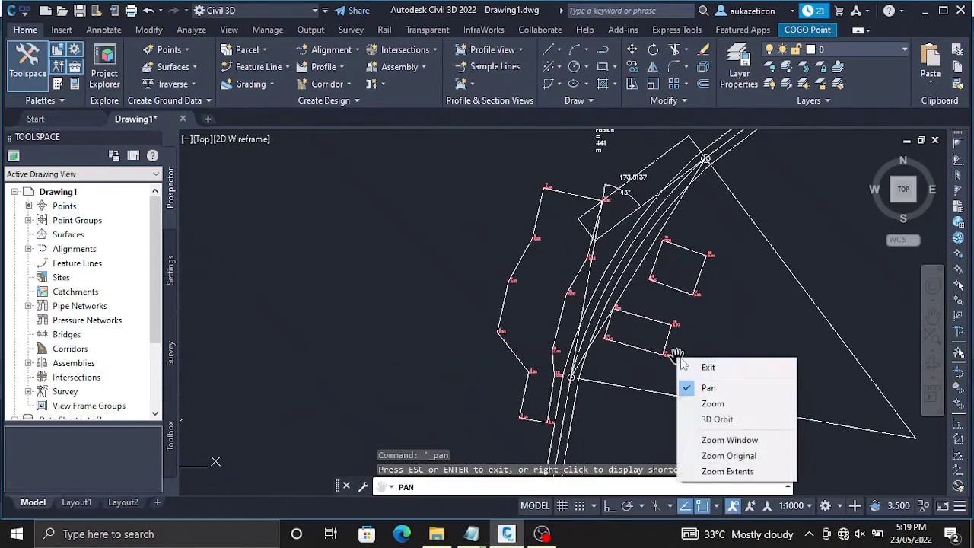
pyautogui.click(707, 368)
pyautogui.scroll(-2, 634, 367)
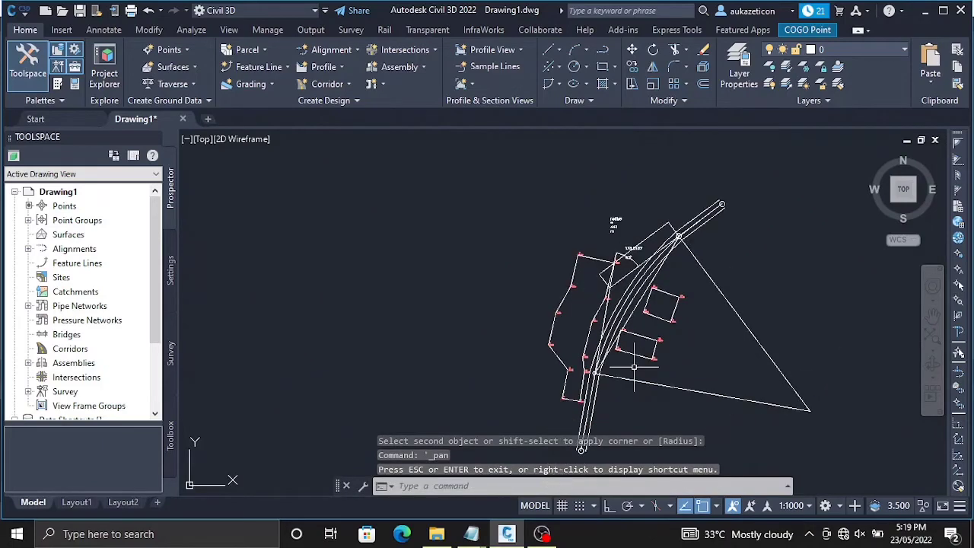
# Place single-line text beside the road's lower end with a height of 5 and a rotation of 0.
pyautogui.rightClick(629, 394)
pyautogui.click(642, 304)
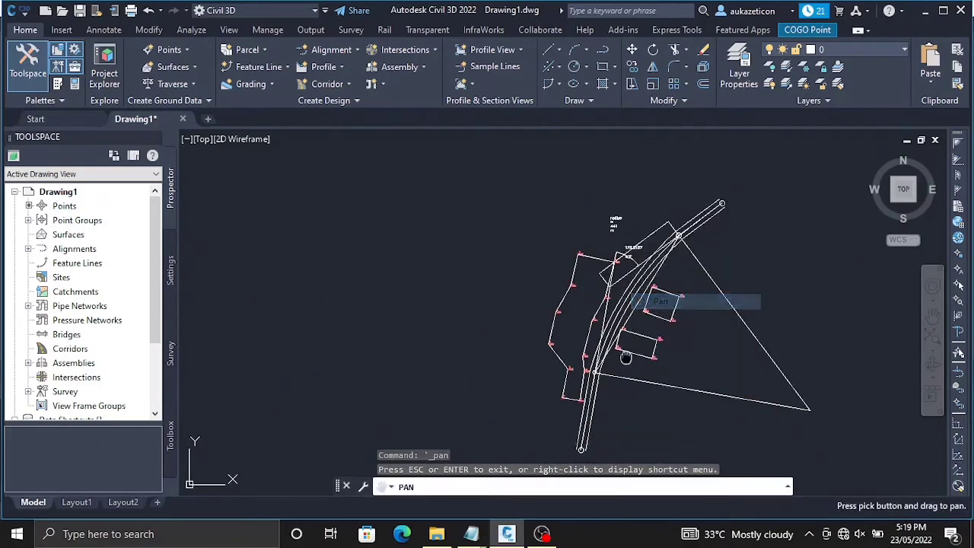
pyautogui.moveTo(627, 354); pyautogui.dragTo(673, 249)
pyautogui.scroll(4, 646, 333)
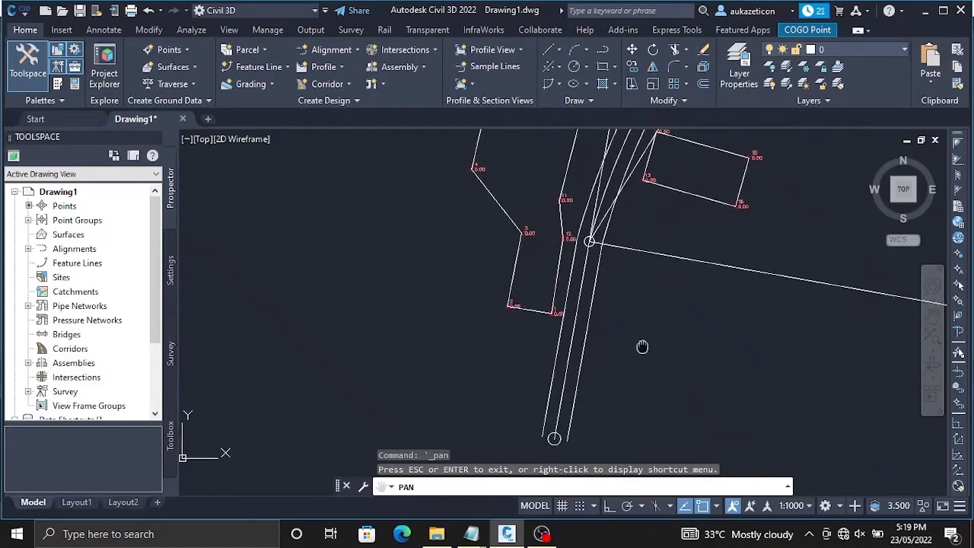
pyautogui.rightClick(575, 315)
pyautogui.click(597, 324)
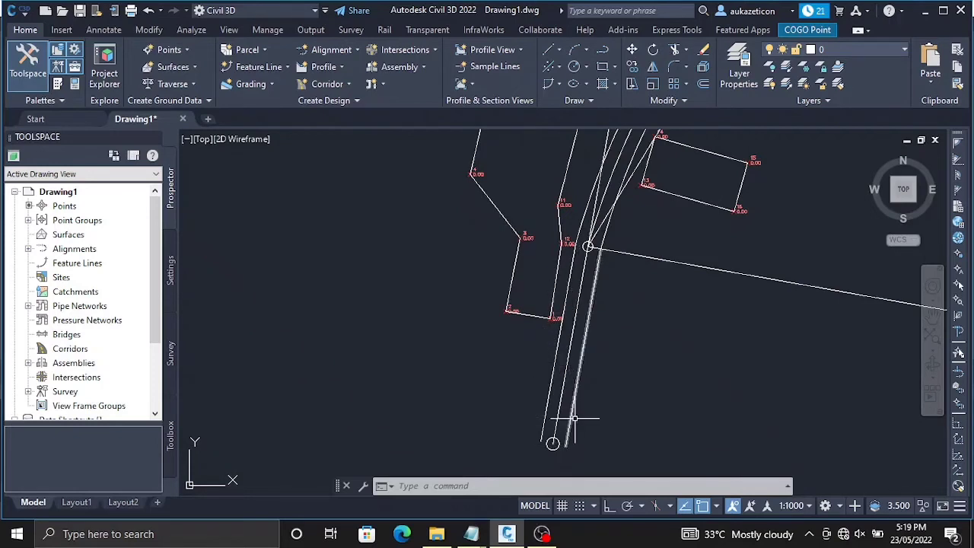
pyautogui.scroll(5, 559, 422)
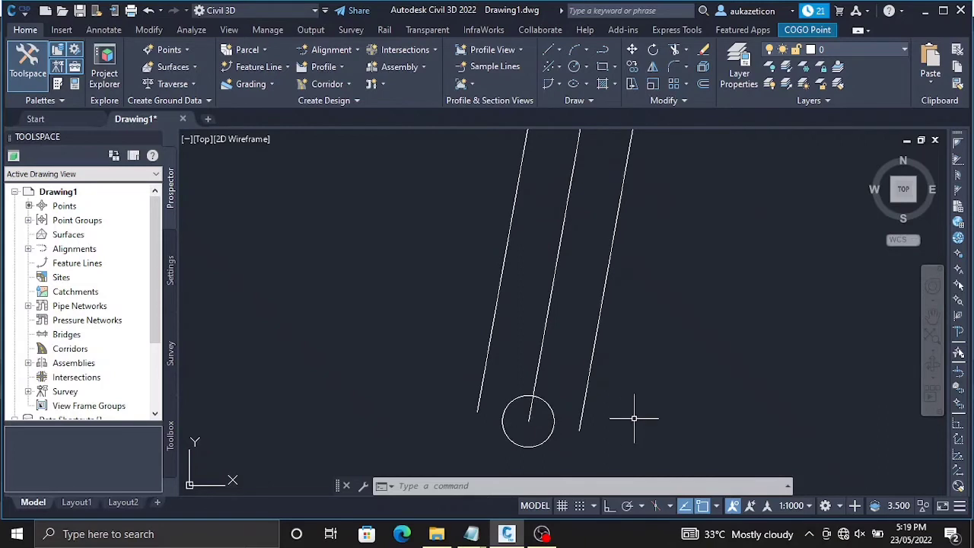
pyautogui.scroll(-4, 633, 418)
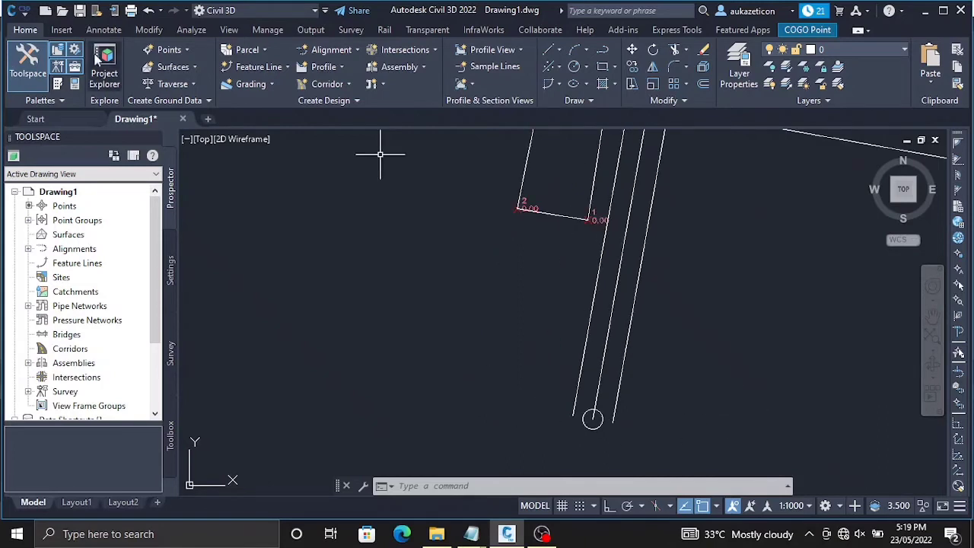
pyautogui.click(104, 30)
pyautogui.click(128, 82)
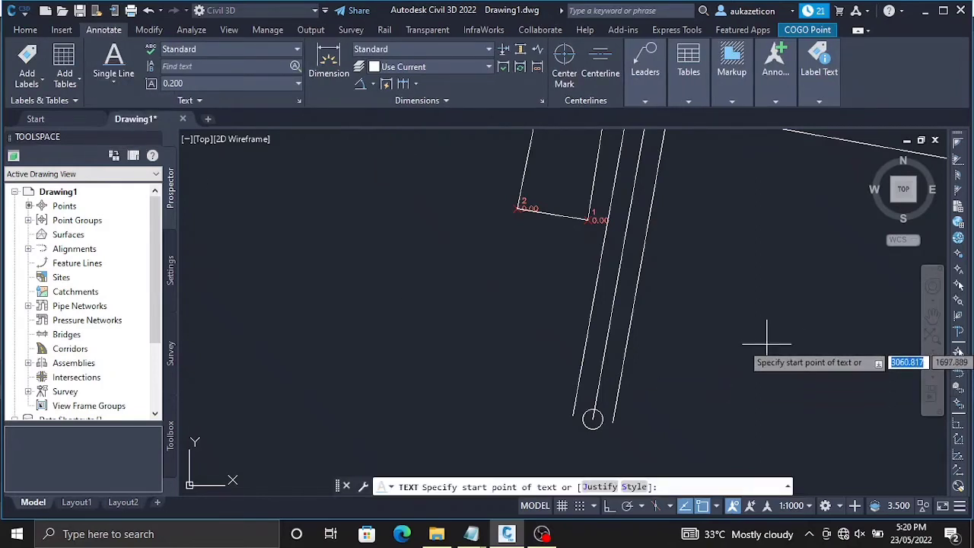
pyautogui.scroll(1, 684, 426)
pyautogui.scroll(-1, 669, 403)
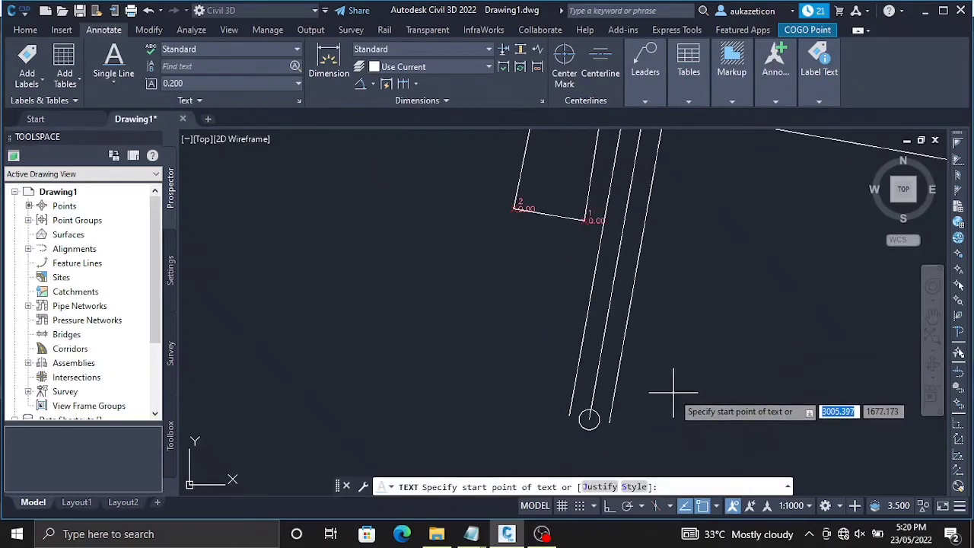
pyautogui.click(668, 402)
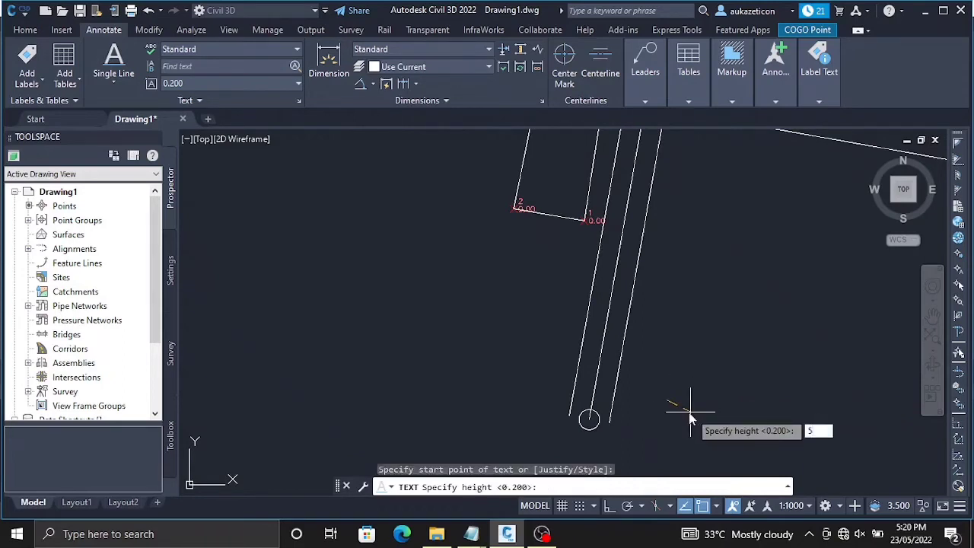
pyautogui.press('Return')
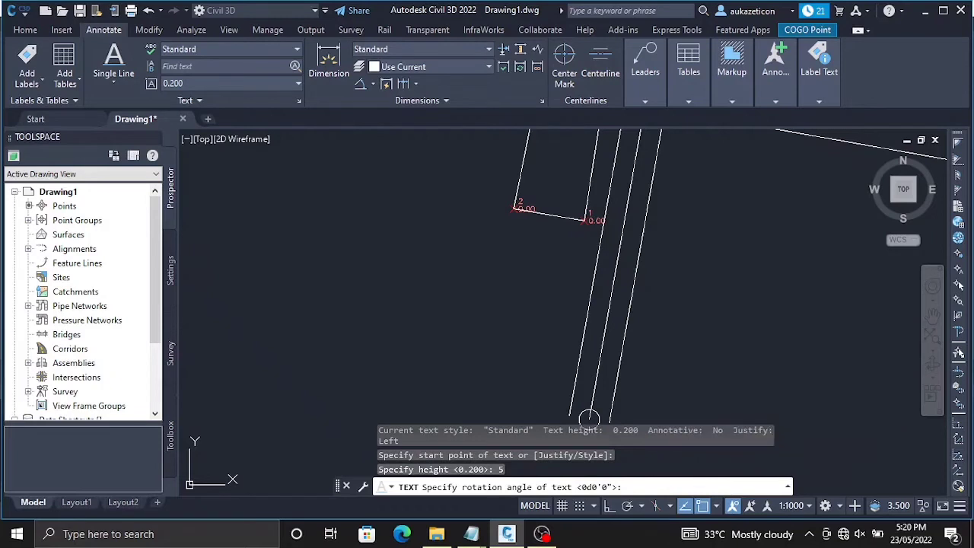
pyautogui.press('Return')
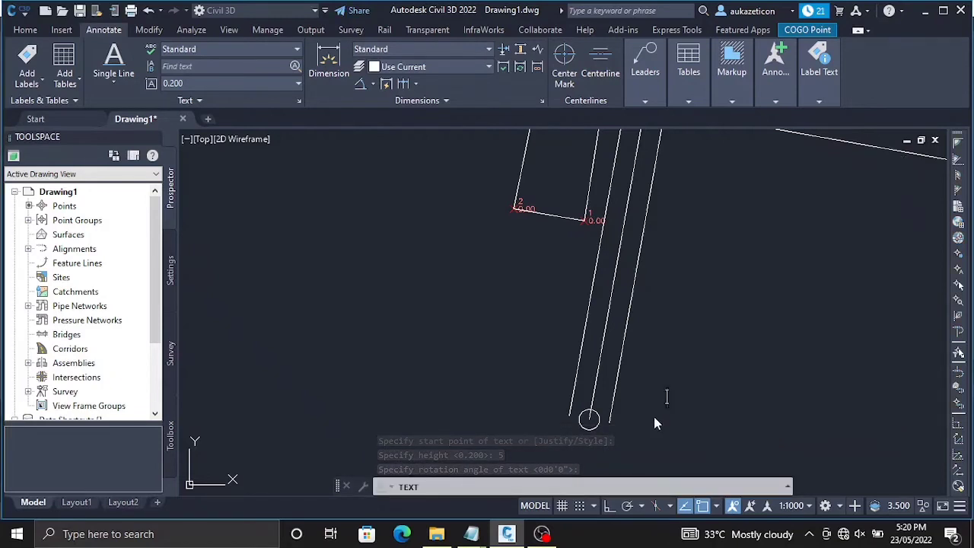
# Enter the chainage labels 10+650.000 and 10+808.079 as two separate lines of text.
pyautogui.write('10+')
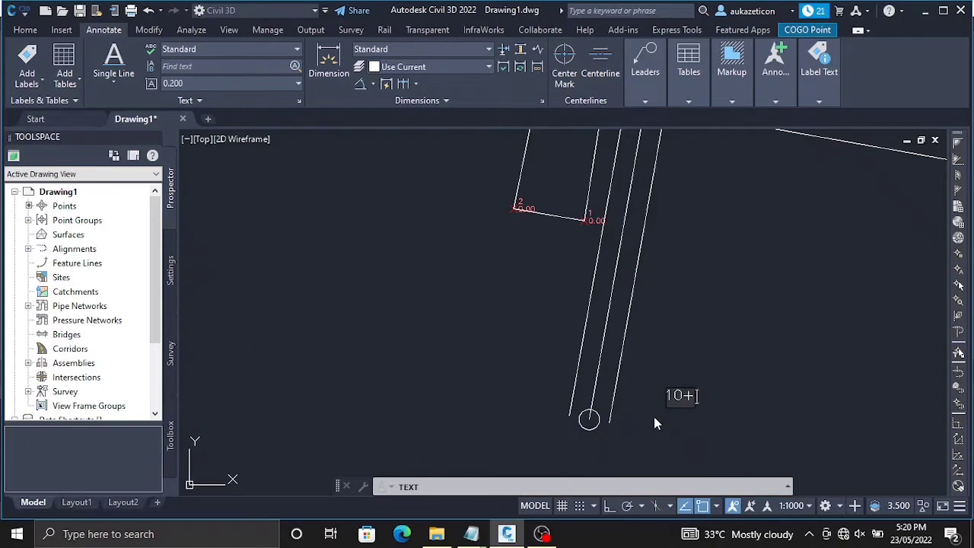
pyautogui.write('650.00')
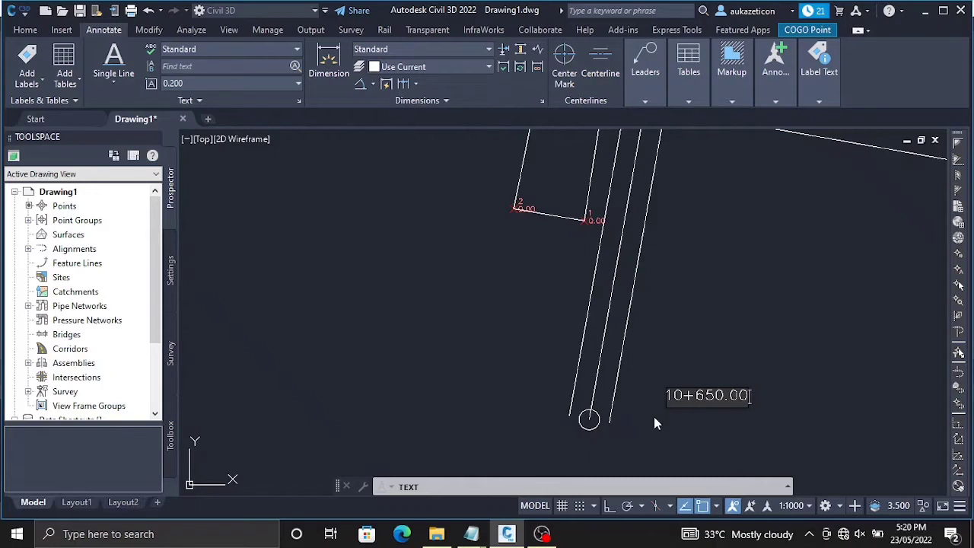
pyautogui.write('0')
pyautogui.press('Return')
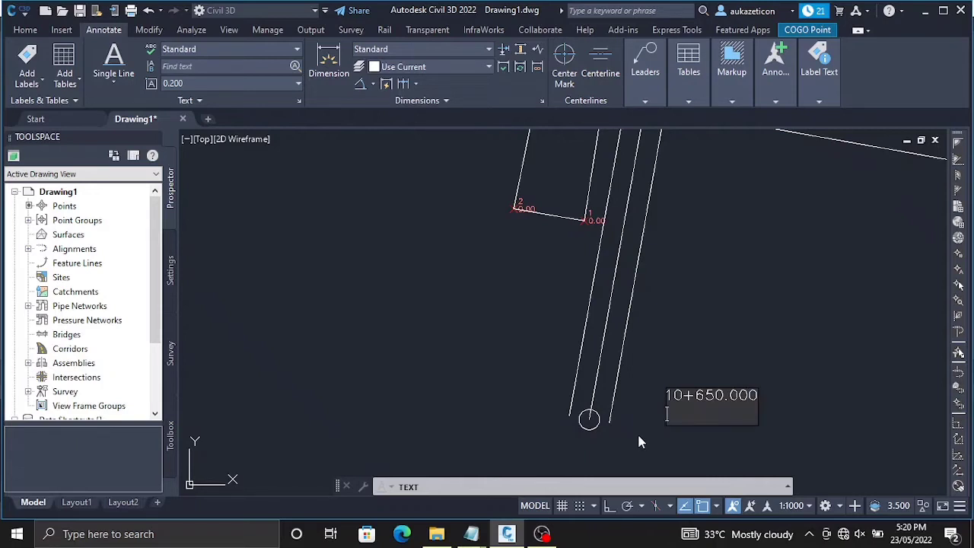
pyautogui.write('10+808.')
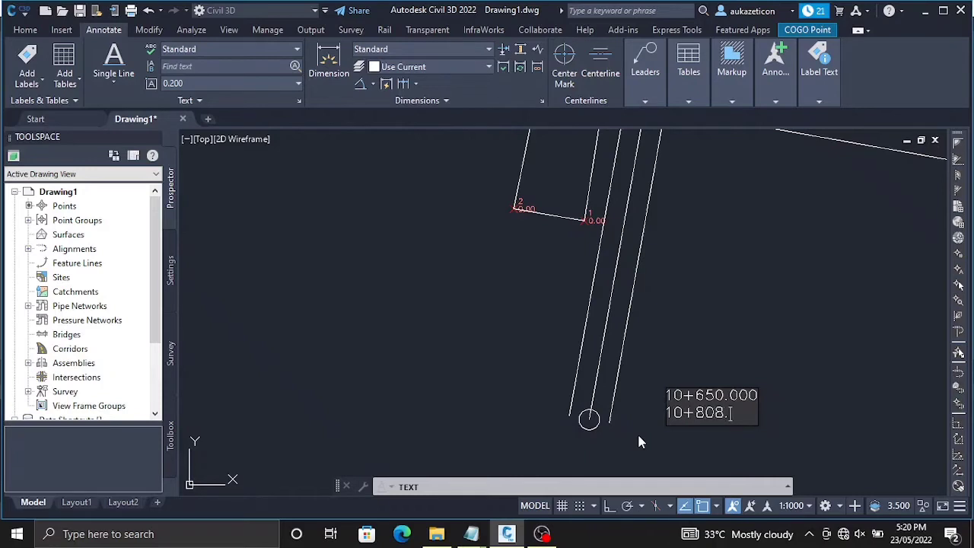
pyautogui.write('079')
pyautogui.press('Return')
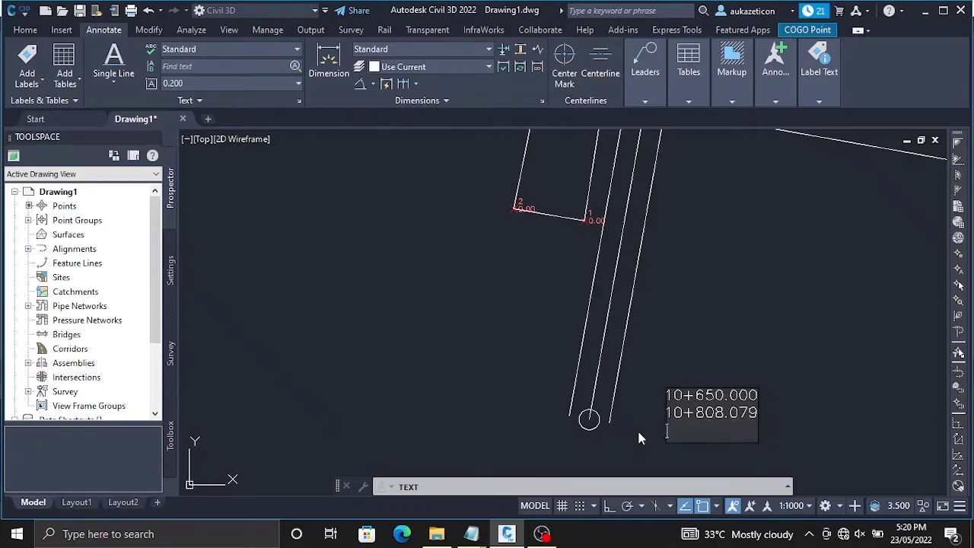
pyautogui.press('Return')
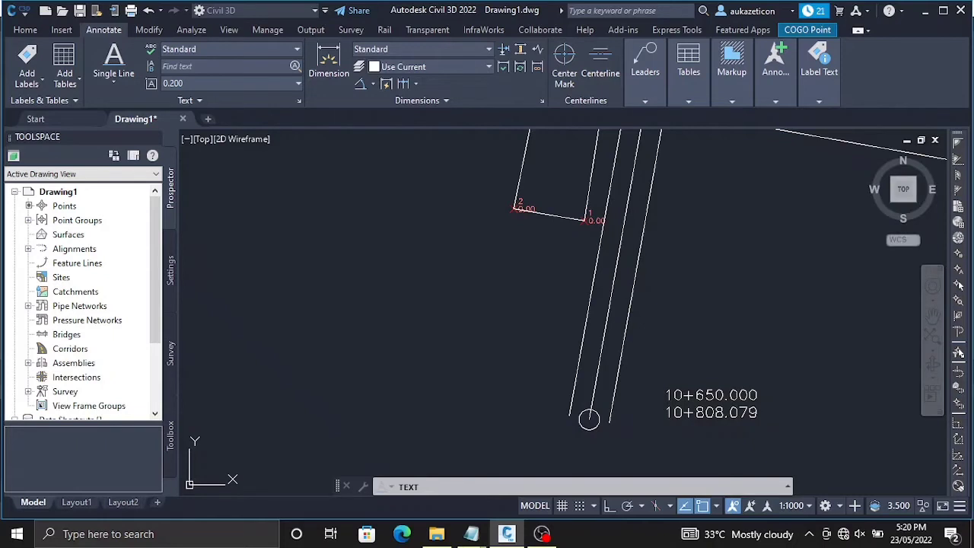
pyautogui.press('Return')
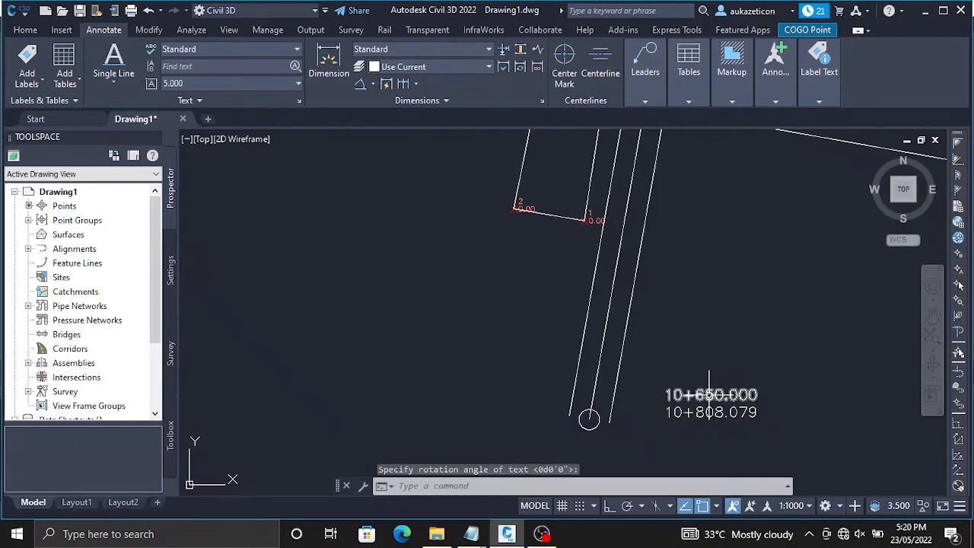
pyautogui.press('Escape')
# Move the 10+650.000 label next to the circle at the road's lower end.
pyautogui.click(666, 397)
pyautogui.click(666, 400)
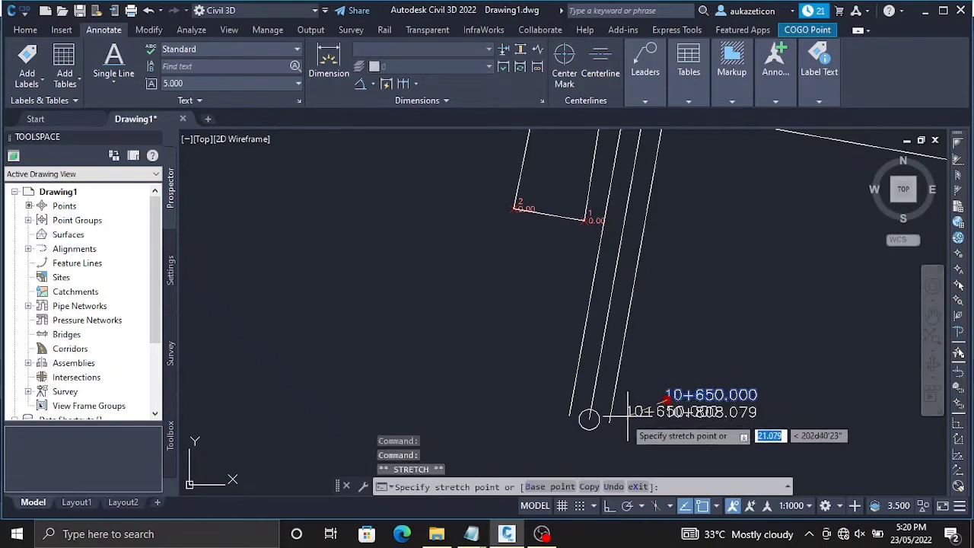
pyautogui.click(623, 426)
# Move the 10+808.079 label onto the centre of the circle at the curve's lower start point.
pyautogui.click(678, 412)
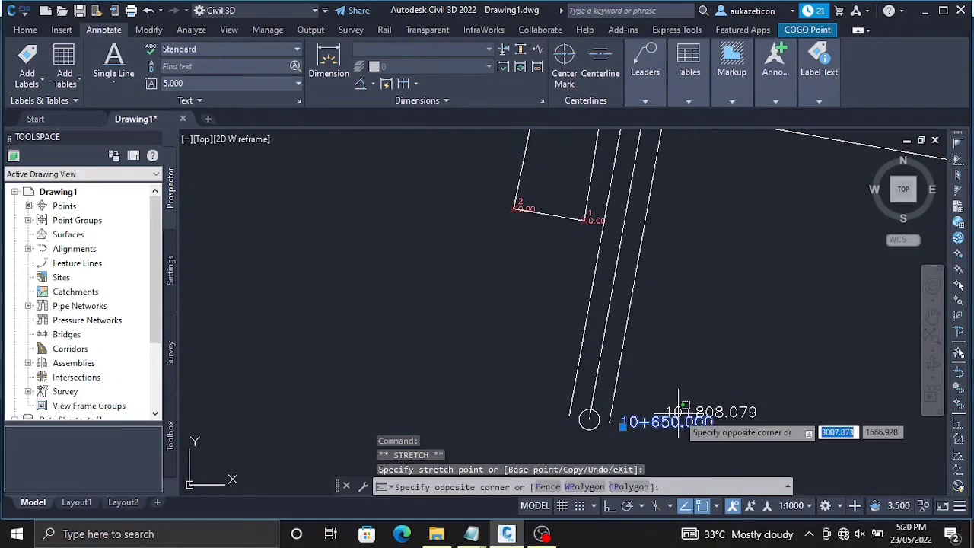
pyautogui.click(678, 412)
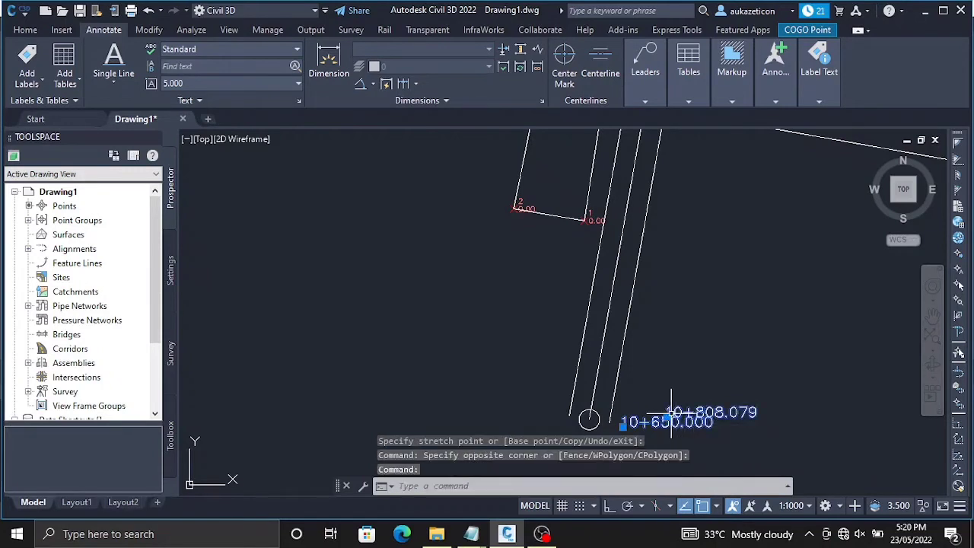
pyautogui.click(668, 415)
pyautogui.scroll(2, 662, 228)
pyautogui.scroll(2, 662, 184)
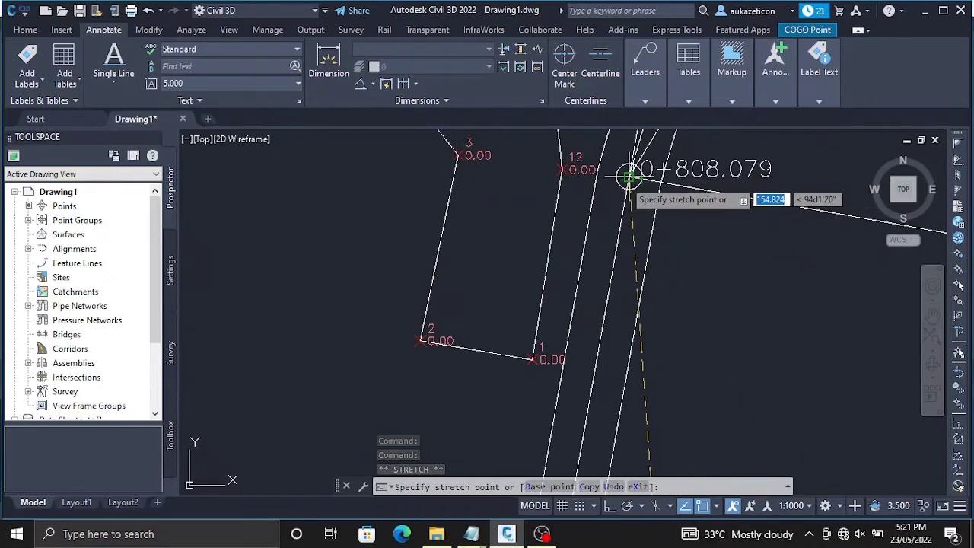
pyautogui.click(626, 177)
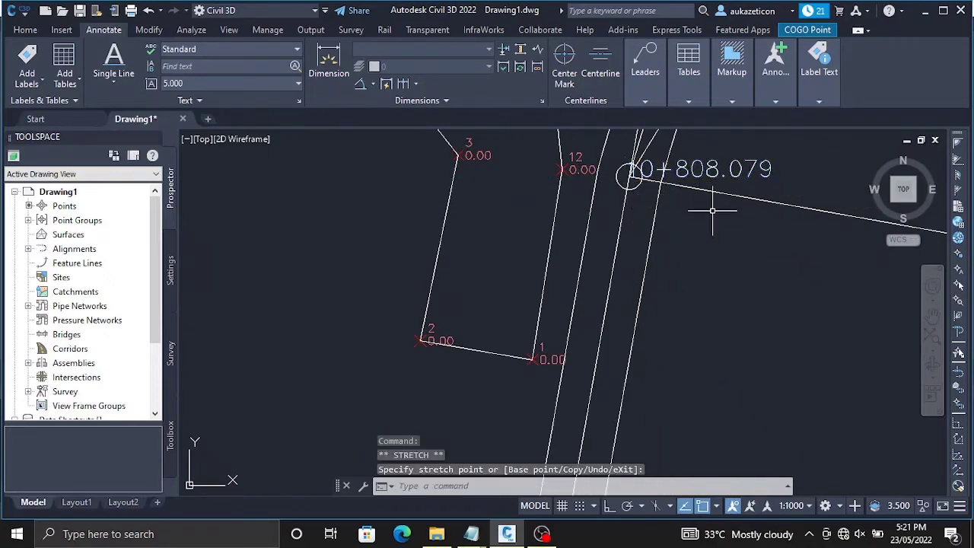
pyautogui.press('Escape')
# Rotate the 10+808.079 label about the circle's centre so it follows the lower radius line toward the curve's centre point.
pyautogui.scroll(-2, 712, 212)
pyautogui.scroll(2, 742, 174)
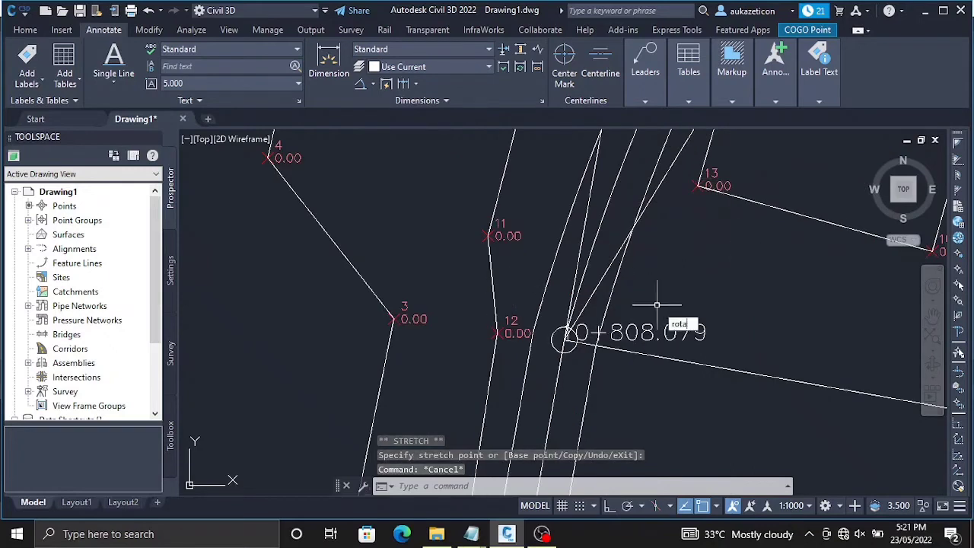
pyautogui.press('Return')
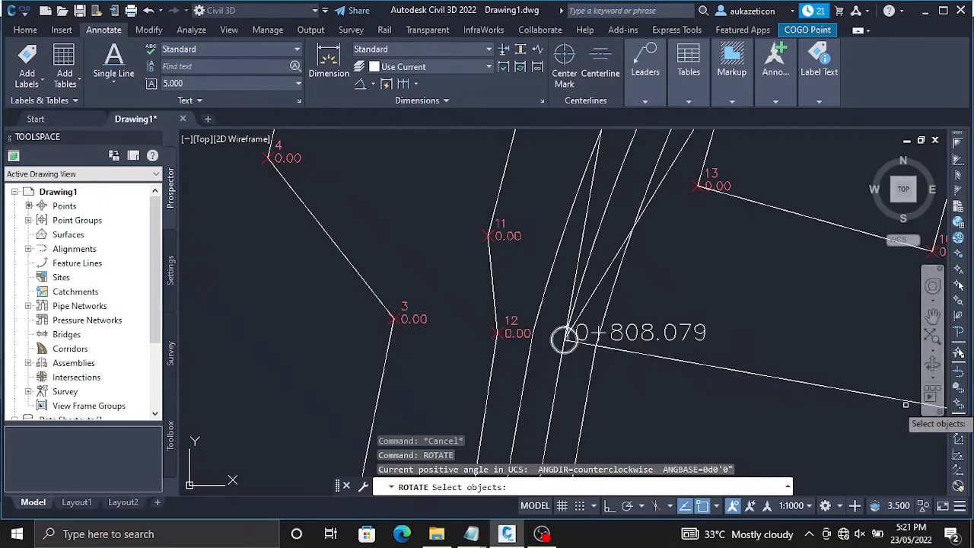
pyautogui.click(688, 331)
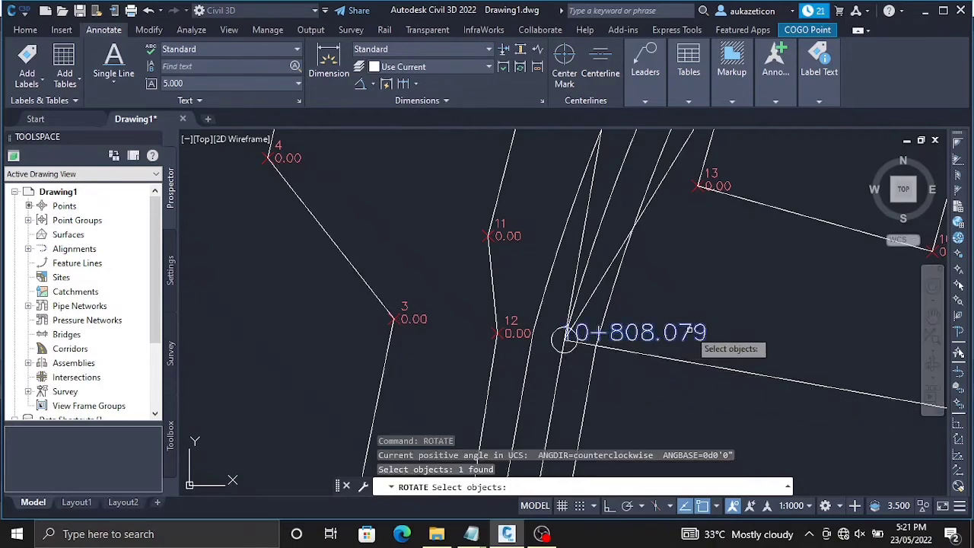
pyautogui.press('Return')
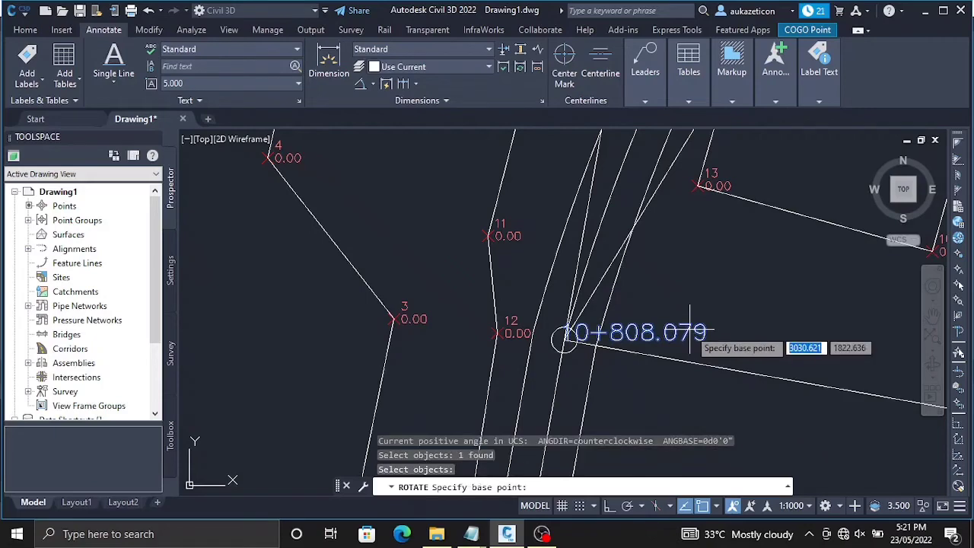
pyautogui.click(564, 338)
pyautogui.scroll(-5, 715, 364)
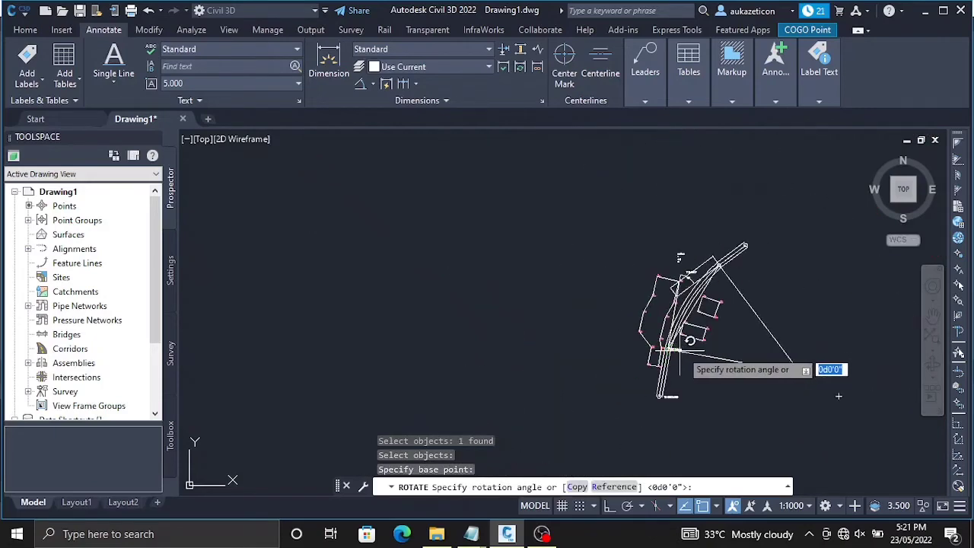
pyautogui.scroll(5, 791, 369)
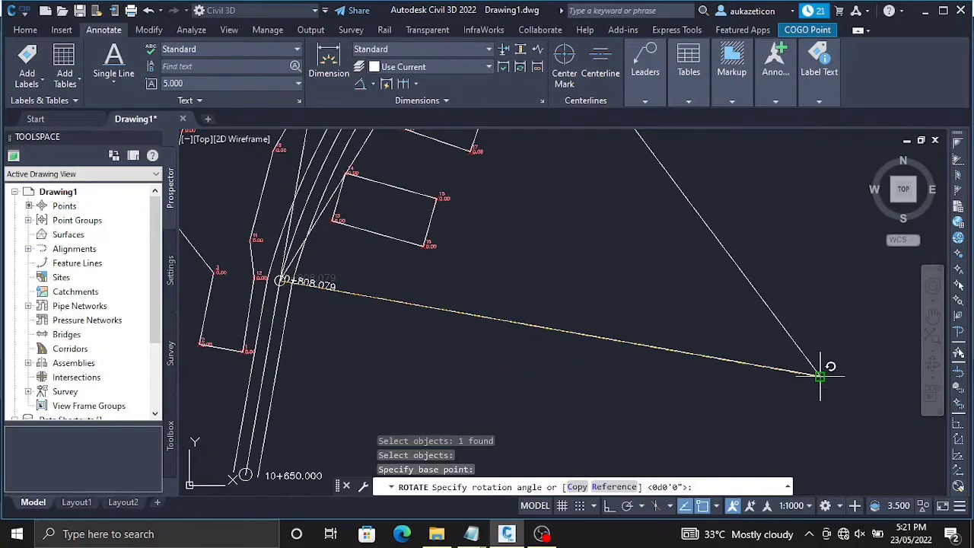
pyautogui.click(812, 373)
pyautogui.scroll(6, 228, 259)
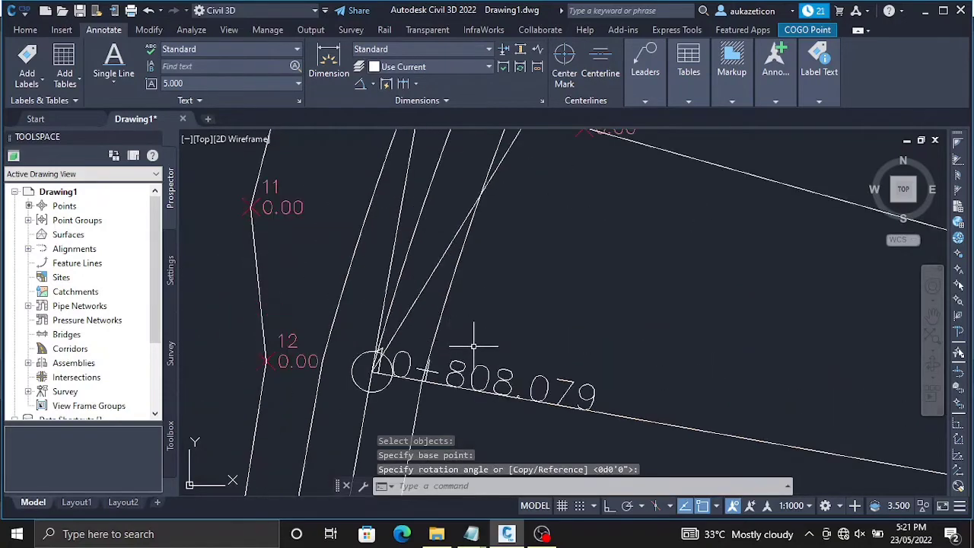
pyautogui.click(432, 373)
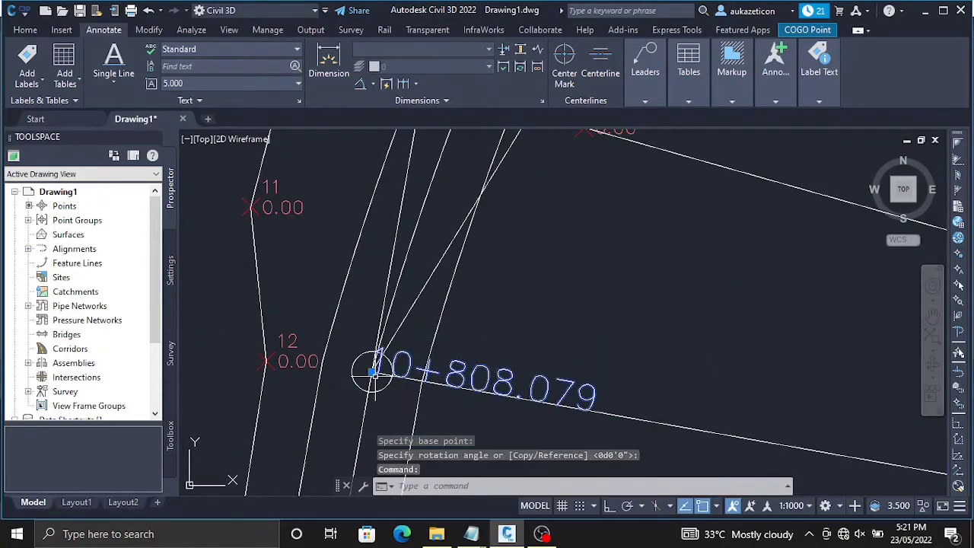
pyautogui.click(371, 372)
pyautogui.click(372, 370)
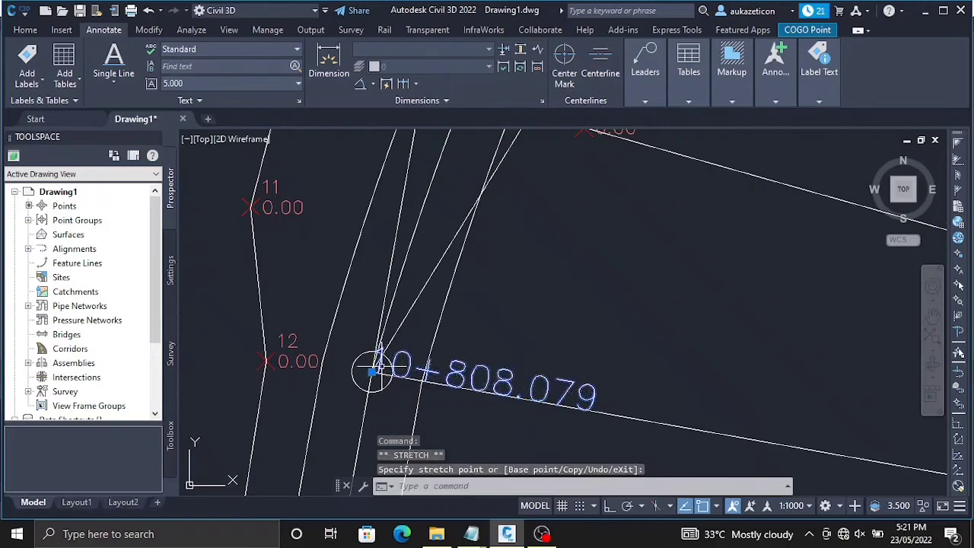
# Examine the 10+650.000 label at the road's lower end and the overall road layout.
pyautogui.scroll(-5, 546, 366)
pyautogui.rightClick(532, 418)
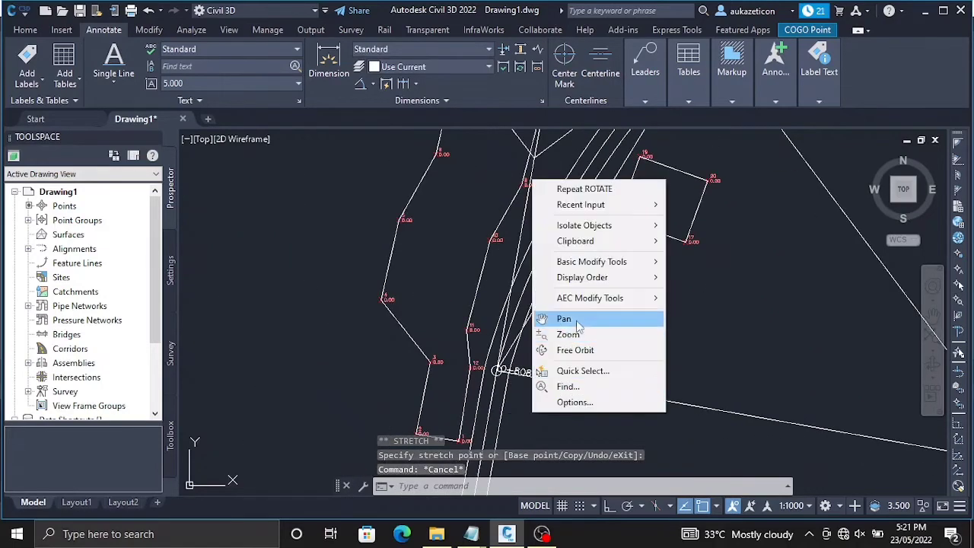
pyautogui.click(555, 376)
pyautogui.moveTo(525, 418)
pyautogui.mouseDown()
pyautogui.moveTo(535, 210)
pyautogui.moveTo(552, 196)
pyautogui.mouseUp()
pyautogui.scroll(3, 543, 189)
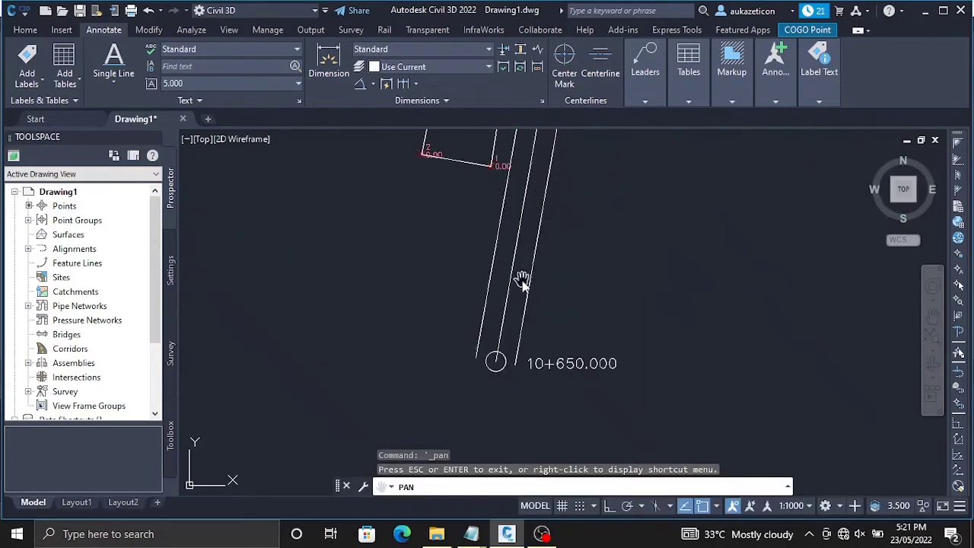
pyautogui.rightClick(522, 279)
pyautogui.click(553, 292)
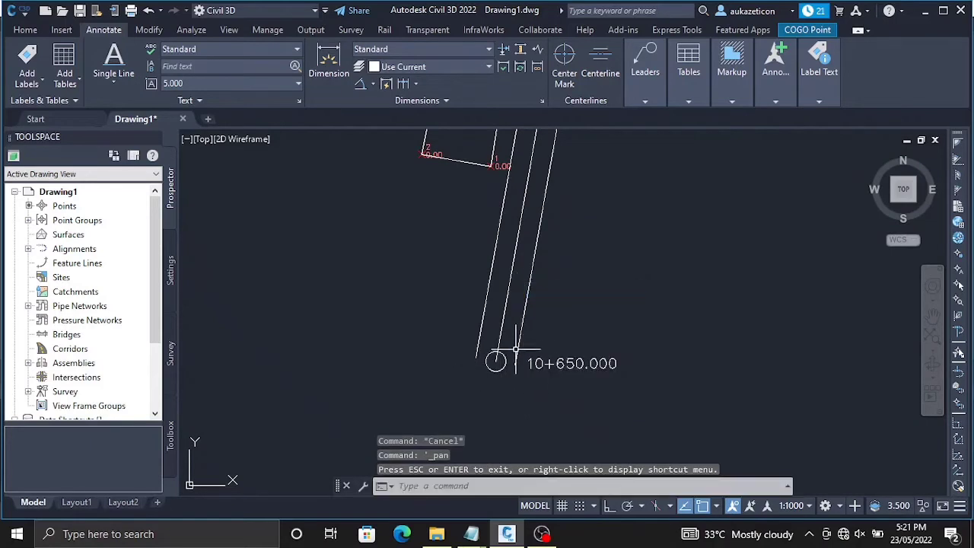
pyautogui.scroll(-2, 518, 335)
pyautogui.scroll(-3, 520, 327)
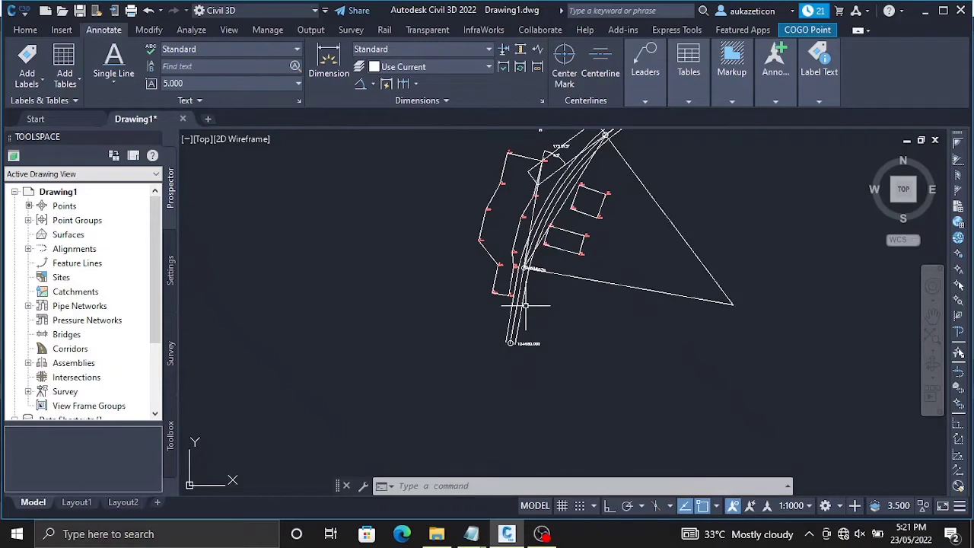
# Examine the road layout from its labelled lower end up to the tangent intersection with the 43° angle dimension.
pyautogui.scroll(5, 651, 204)
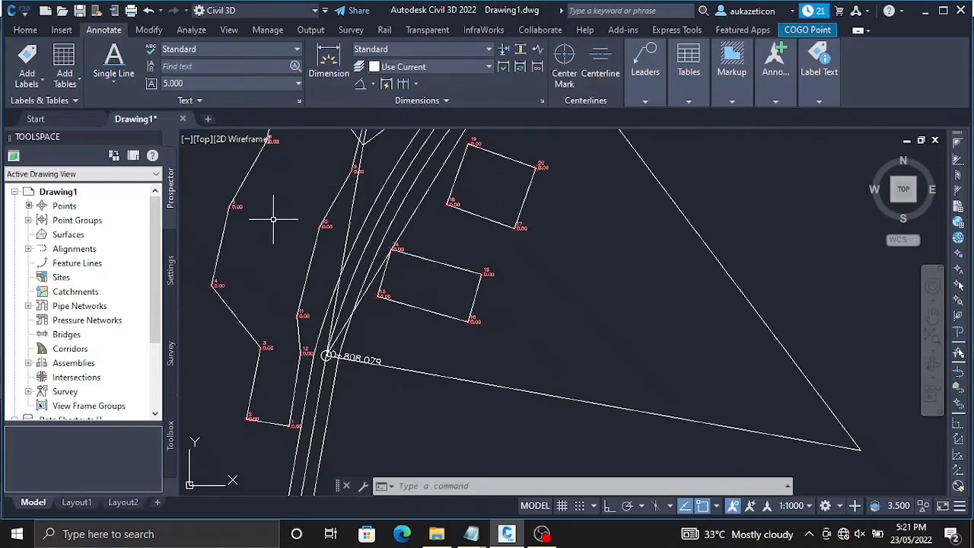
pyautogui.scroll(-3, 384, 281)
pyautogui.scroll(3, 373, 373)
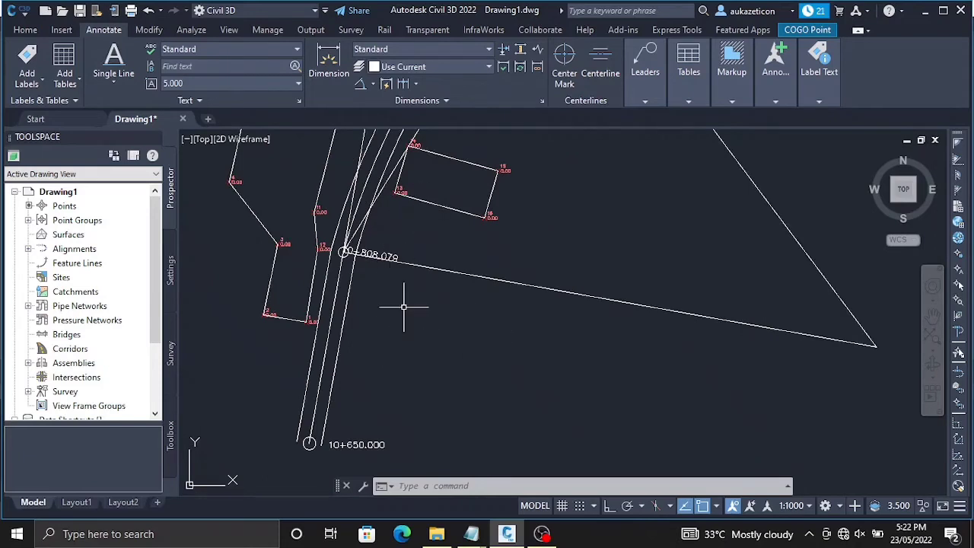
pyautogui.scroll(-2, 422, 325)
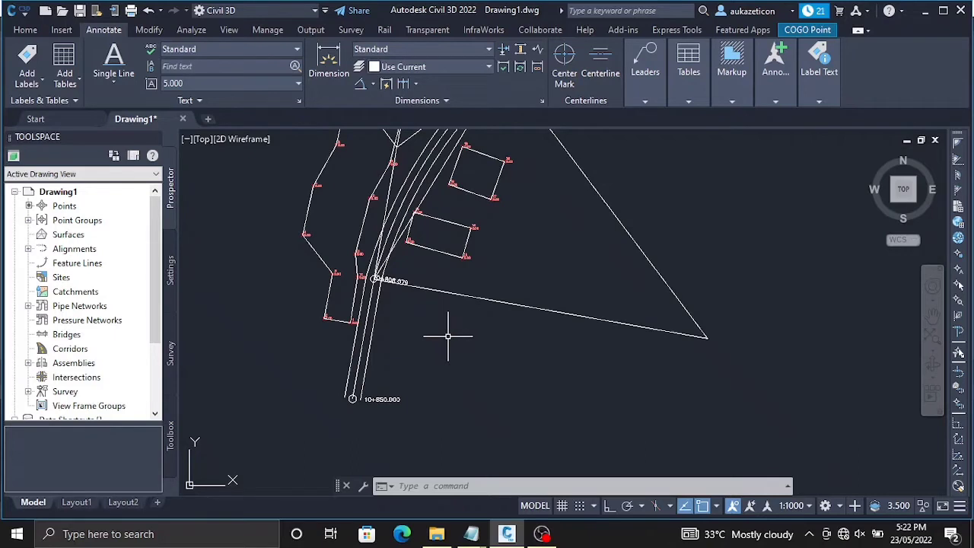
pyautogui.scroll(2, 337, 414)
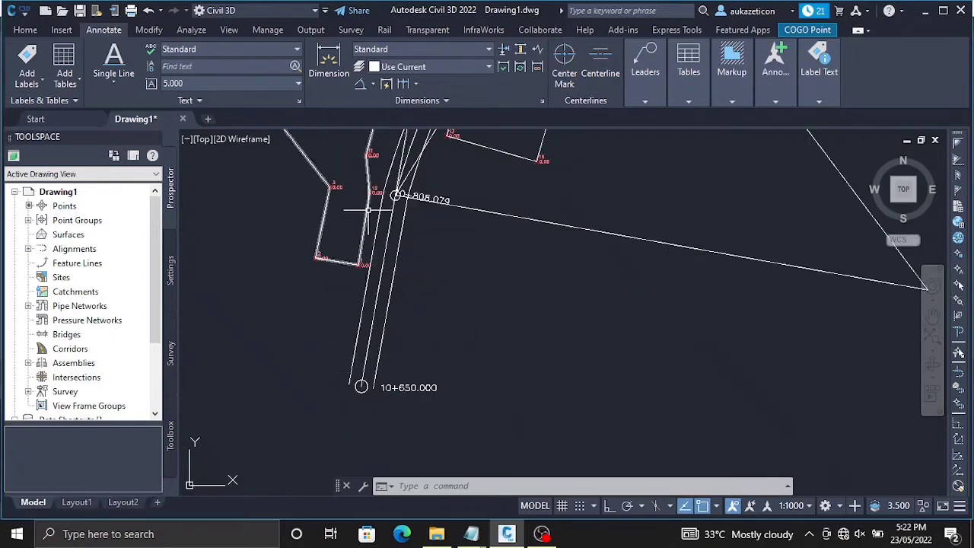
pyautogui.scroll(-5, 370, 205)
pyautogui.rightClick(449, 238)
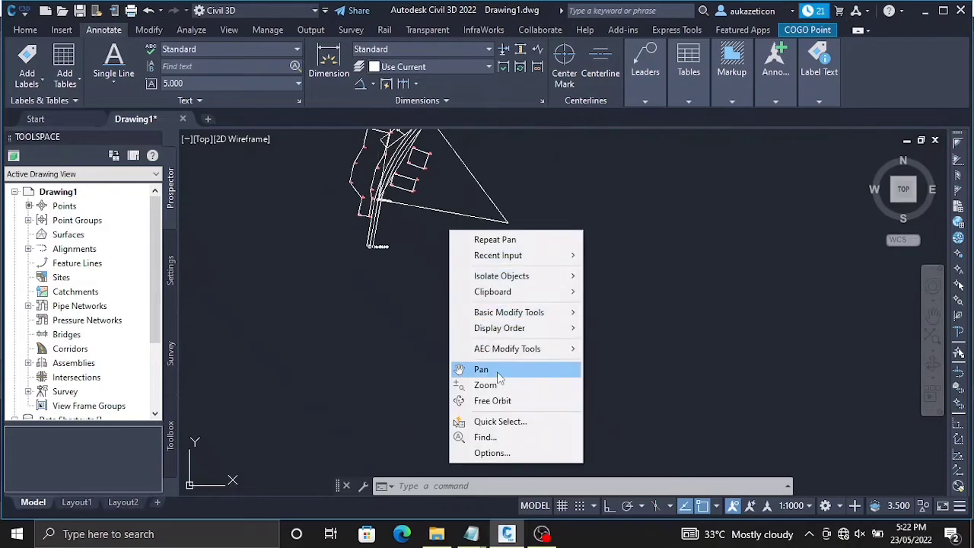
pyautogui.click(386, 282)
pyautogui.click(386, 280)
pyautogui.rightClick(425, 280)
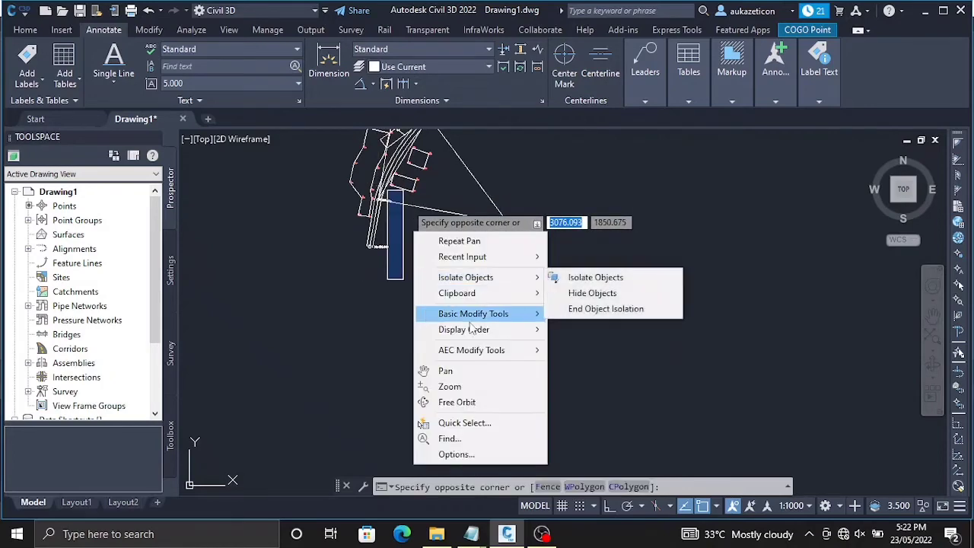
pyautogui.click(445, 371)
pyautogui.moveTo(370, 145); pyautogui.dragTo(439, 300)
pyautogui.scroll(5, 439, 301)
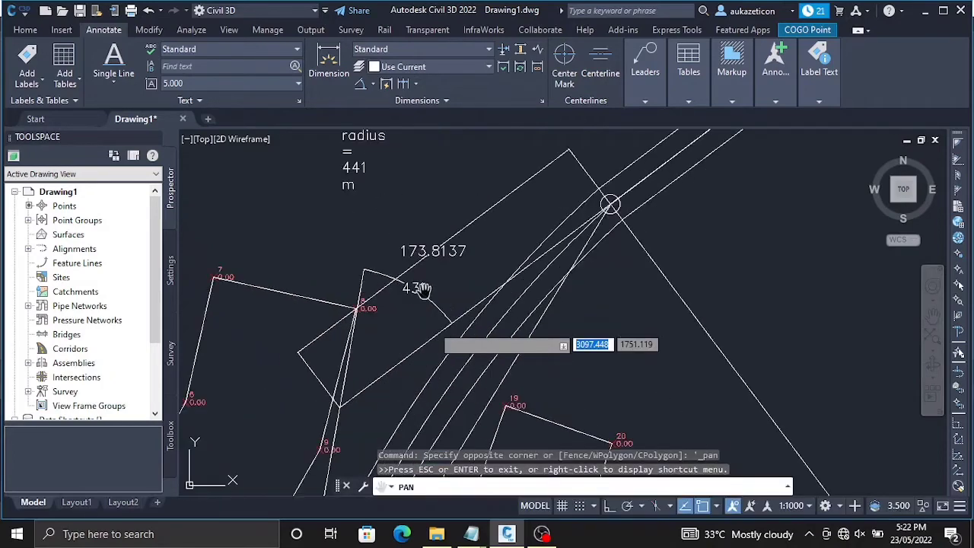
pyautogui.rightClick(382, 259)
pyautogui.click(413, 269)
pyautogui.rightClick(418, 325)
pyautogui.press('Escape')
pyautogui.press('Escape')
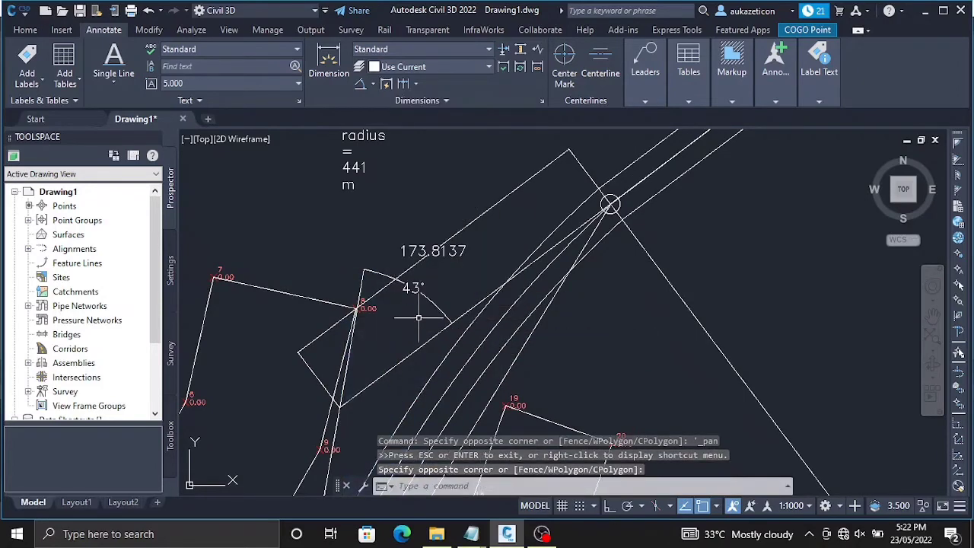
pyautogui.click(377, 379)
pyautogui.click(351, 369)
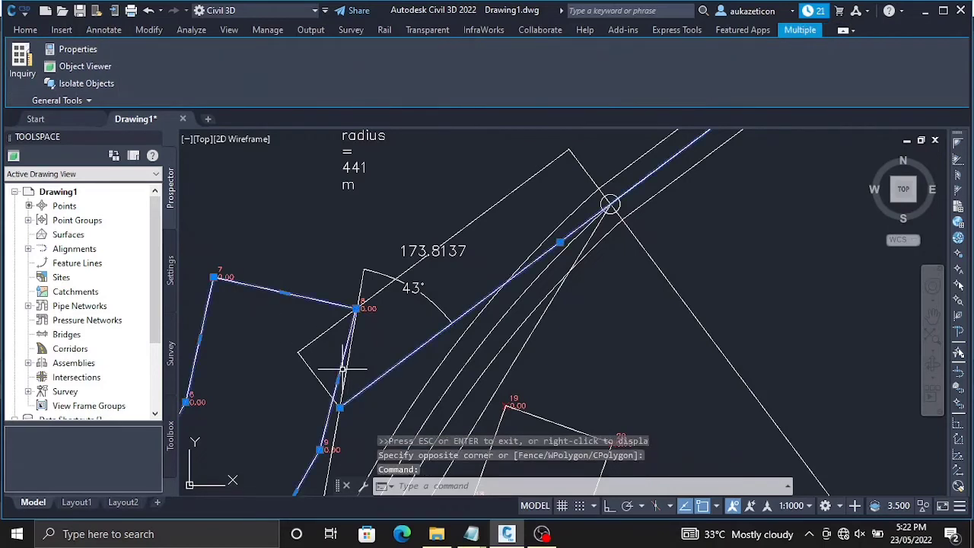
pyautogui.press('Escape')
# Erase the two tangent lines meeting at the intersection, together with the 43° angle dimension and the 173.8137 aligned dimension.
pyautogui.click(348, 373)
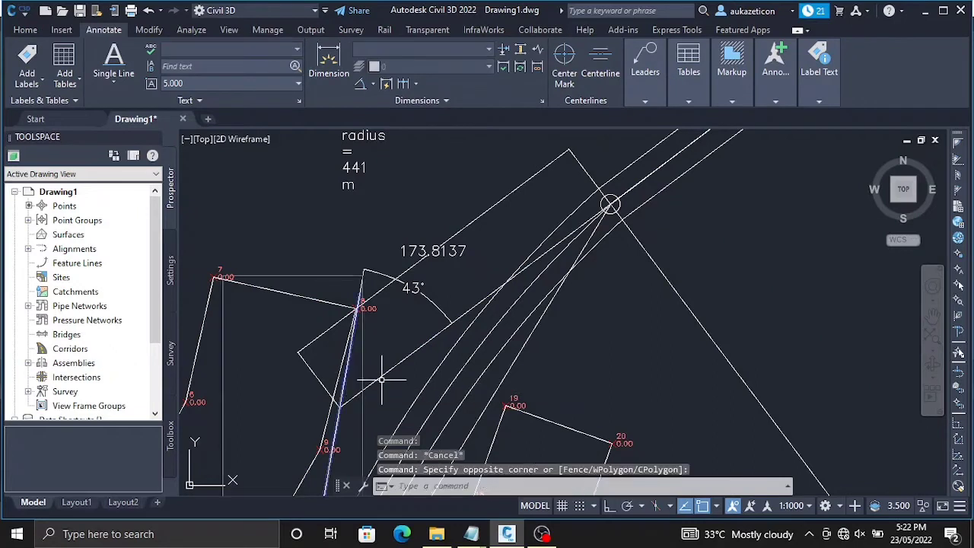
pyautogui.click(380, 384)
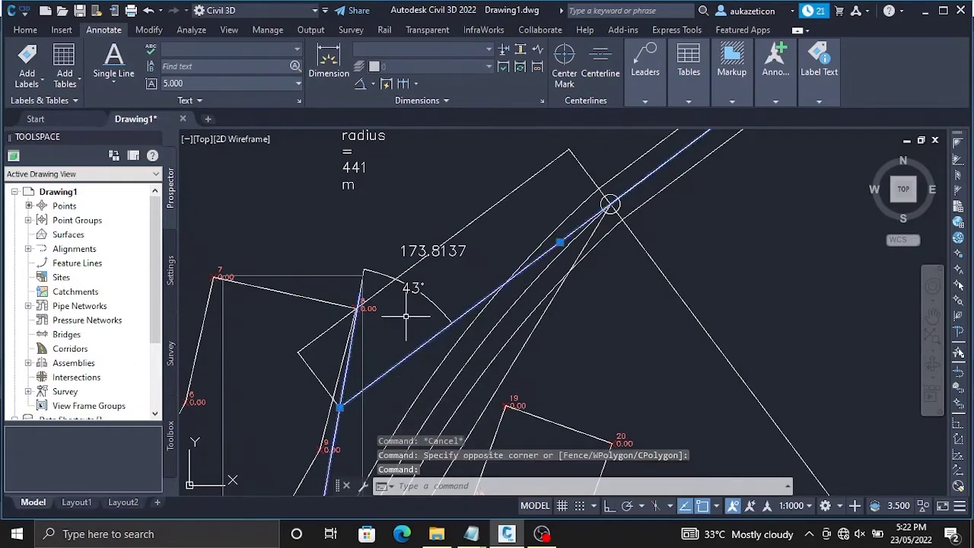
pyautogui.click(432, 304)
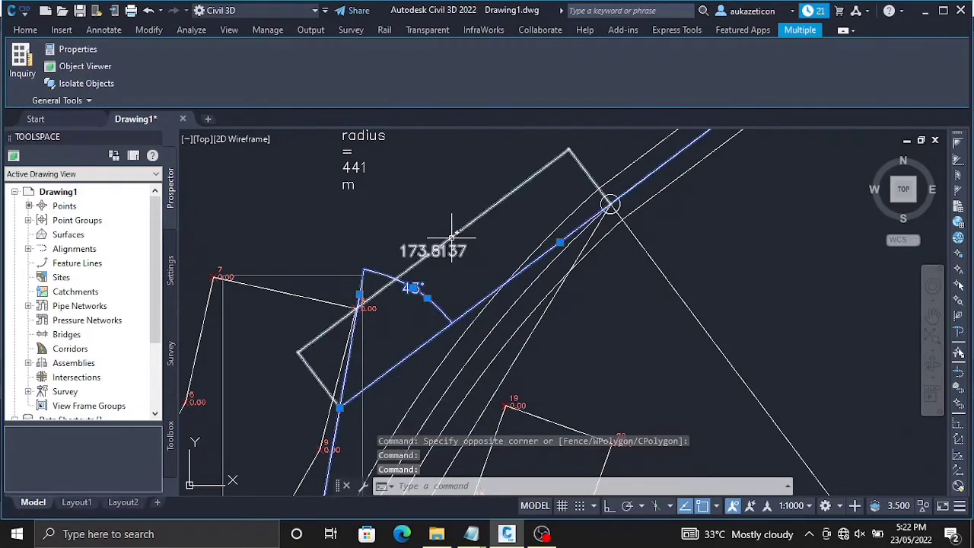
pyautogui.click(452, 238)
pyautogui.write('era')
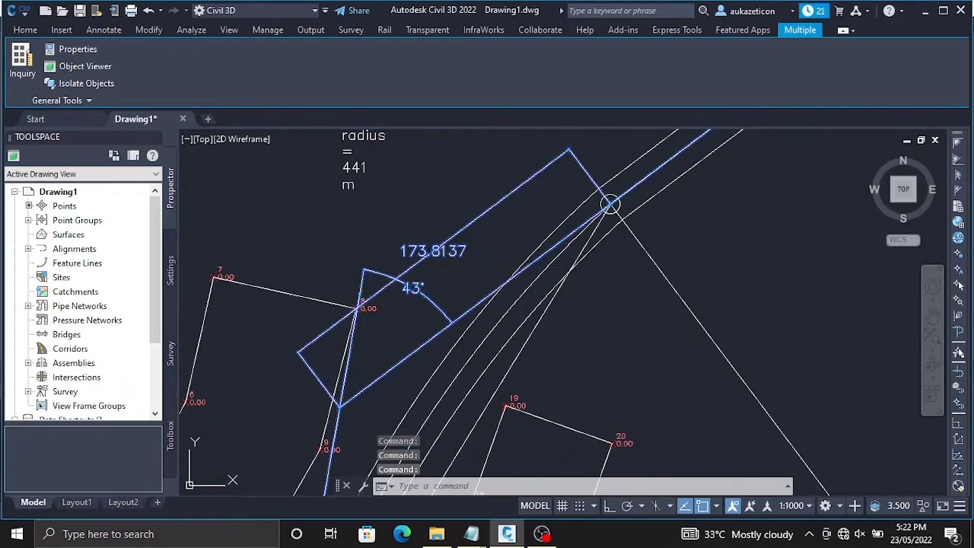
pyautogui.press('Return')
pyautogui.scroll(-4, 454, 251)
pyautogui.scroll(-2, 431, 368)
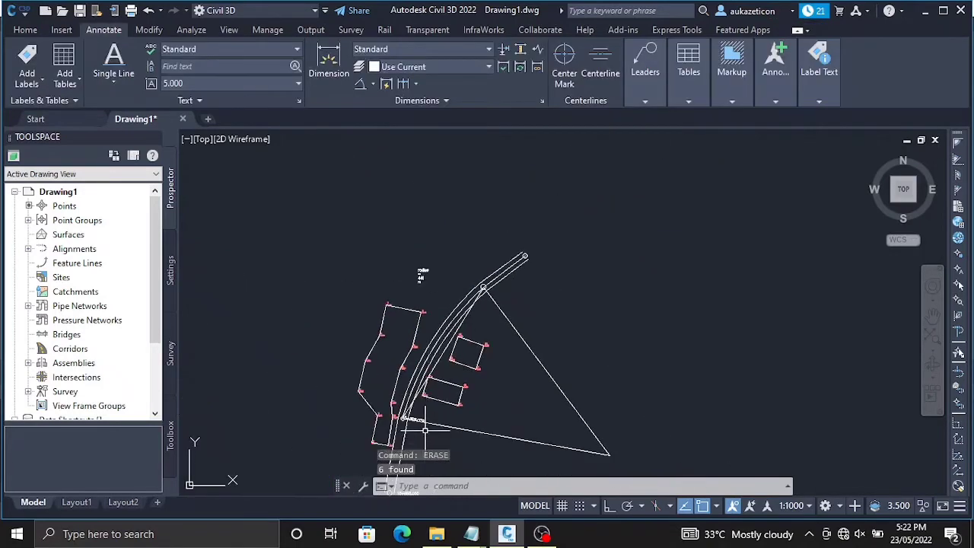
# Draw the straight centreline from the centre of the circle at 10+650.000 to the centre of the circle at 10+808.079.
pyautogui.rightClick(425, 431)
pyautogui.click(445, 337)
pyautogui.moveTo(445, 337); pyautogui.dragTo(445, 278)
pyautogui.scroll(2, 453, 302)
pyautogui.rightClick(445, 278)
pyautogui.click(464, 286)
pyautogui.write('l')
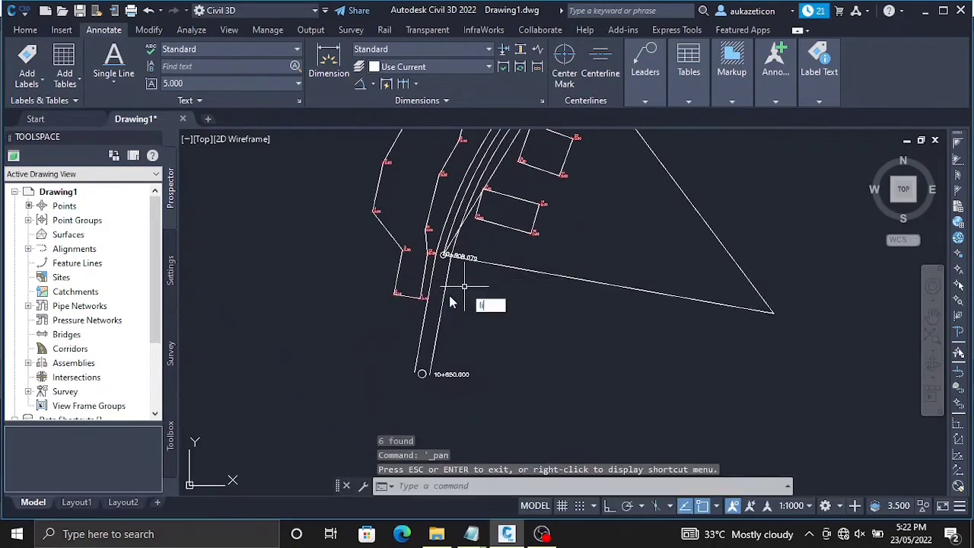
pyautogui.write('ine')
pyautogui.press('Return')
pyautogui.scroll(3, 430, 351)
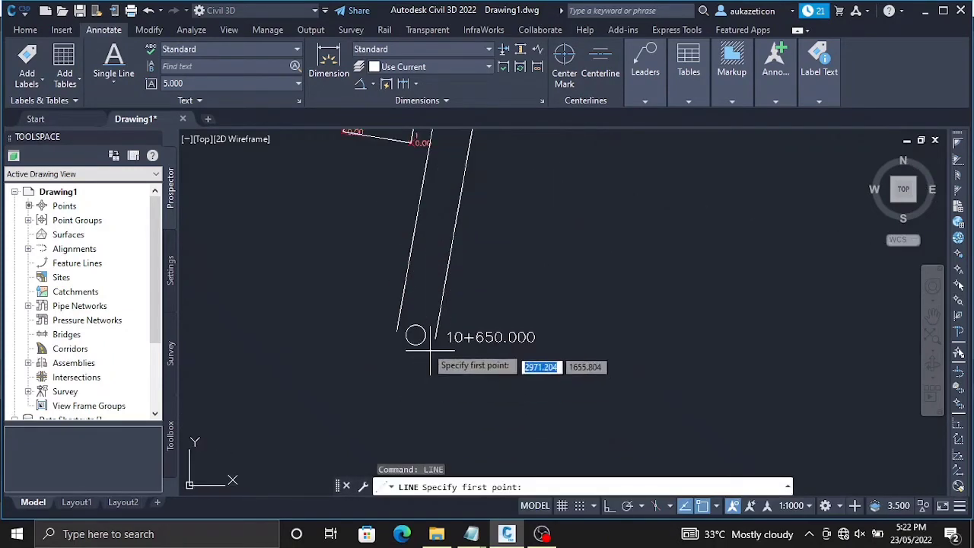
pyautogui.click(413, 395)
pyautogui.scroll(-2, 403, 251)
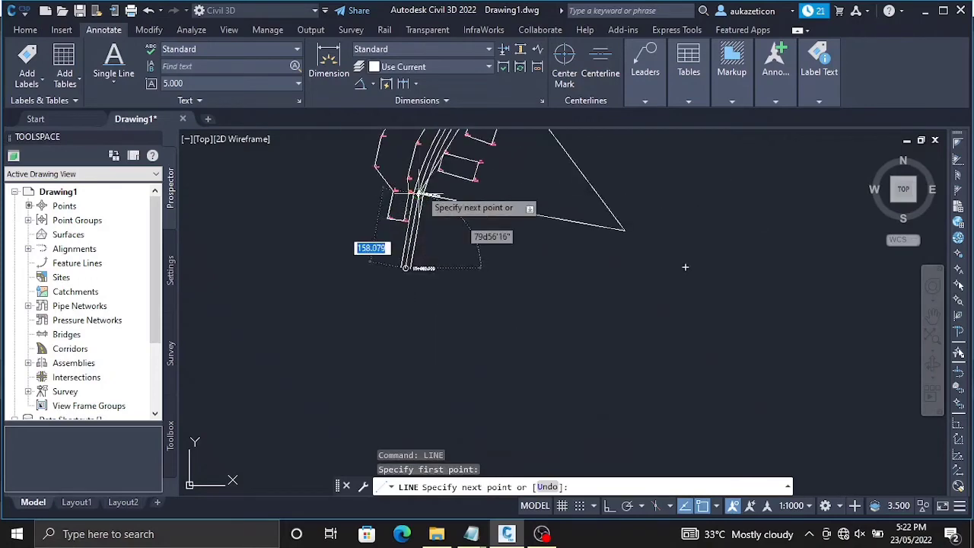
pyautogui.scroll(4, 419, 200)
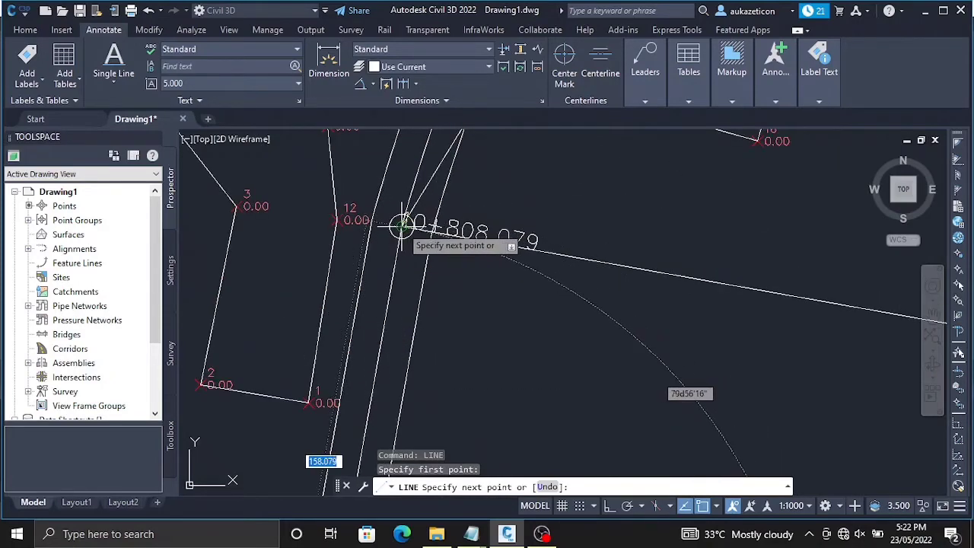
pyautogui.click(401, 225)
pyautogui.press('Escape')
pyautogui.scroll(-2, 391, 332)
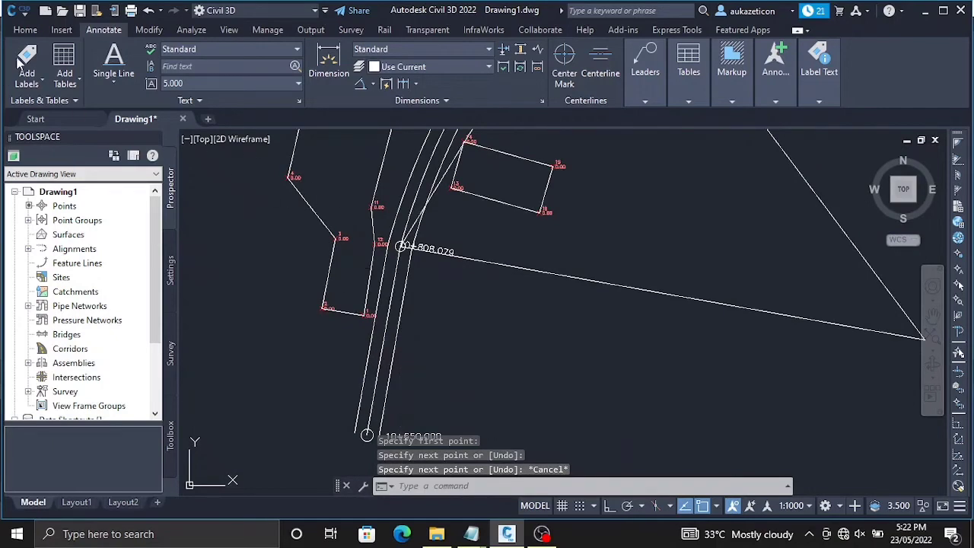
# Review the layout settings offered by the Alignment Creation Tools and close them without creating an alignment.
pyautogui.click(26, 30)
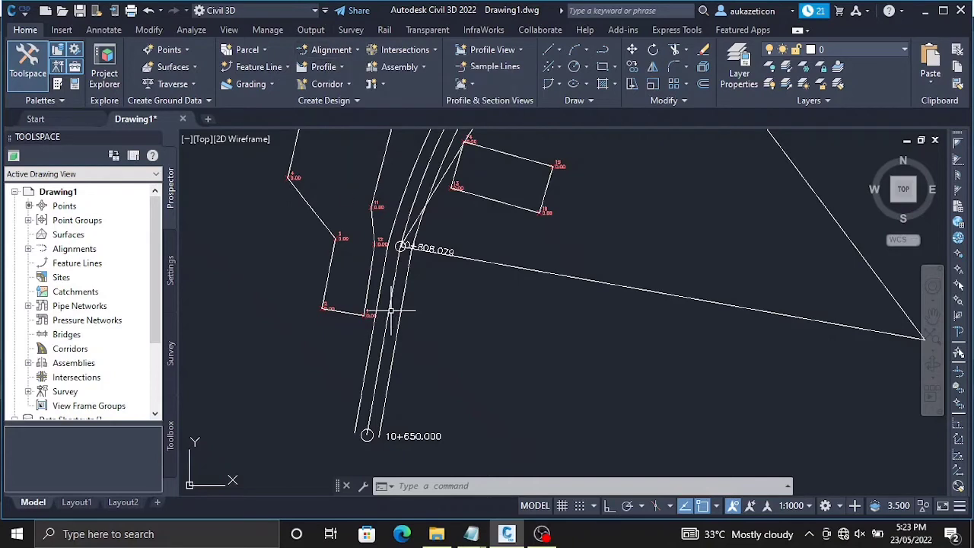
pyautogui.click(344, 53)
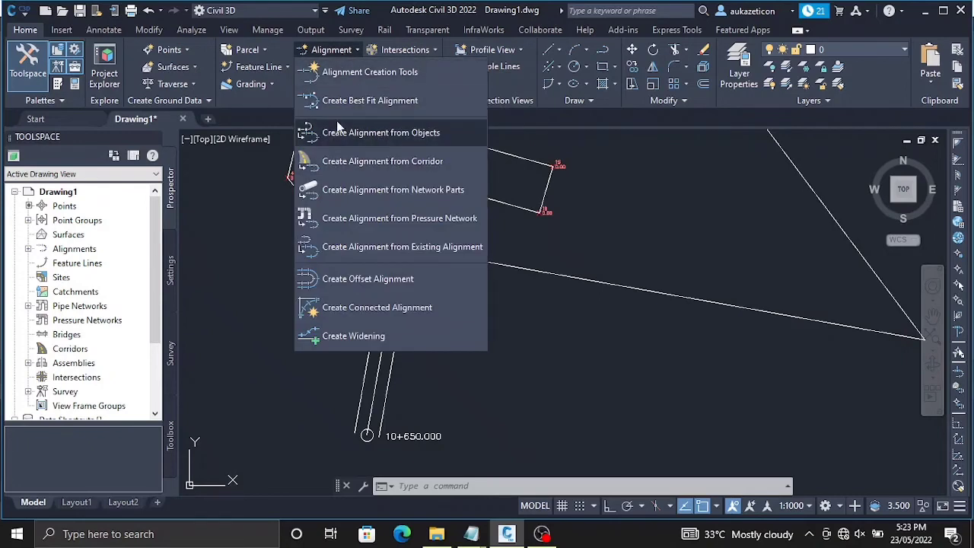
pyautogui.click(346, 74)
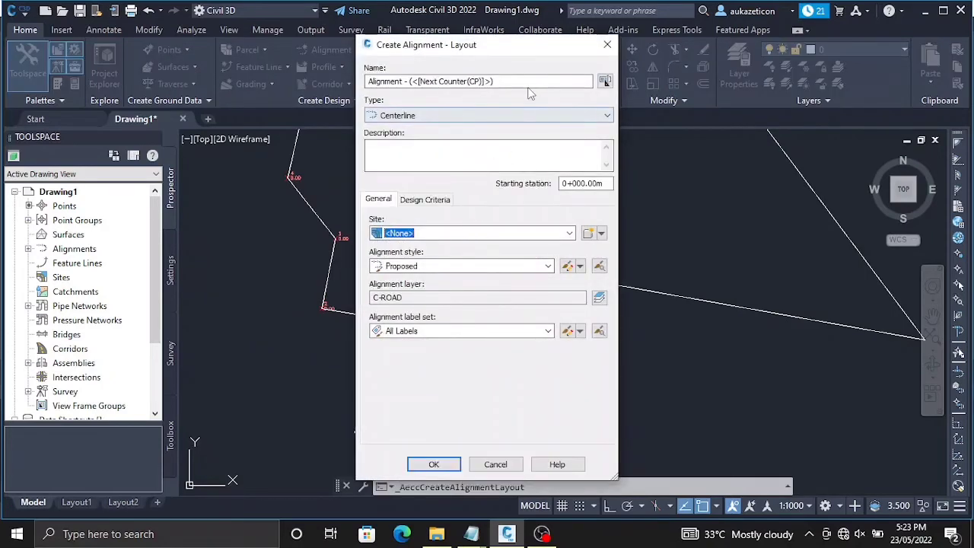
pyautogui.click(444, 150)
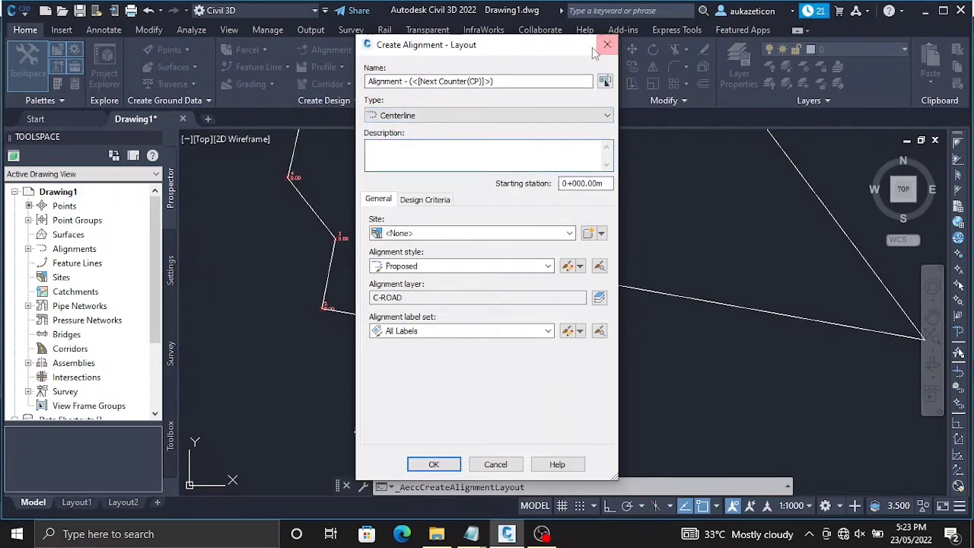
pyautogui.press('Escape')
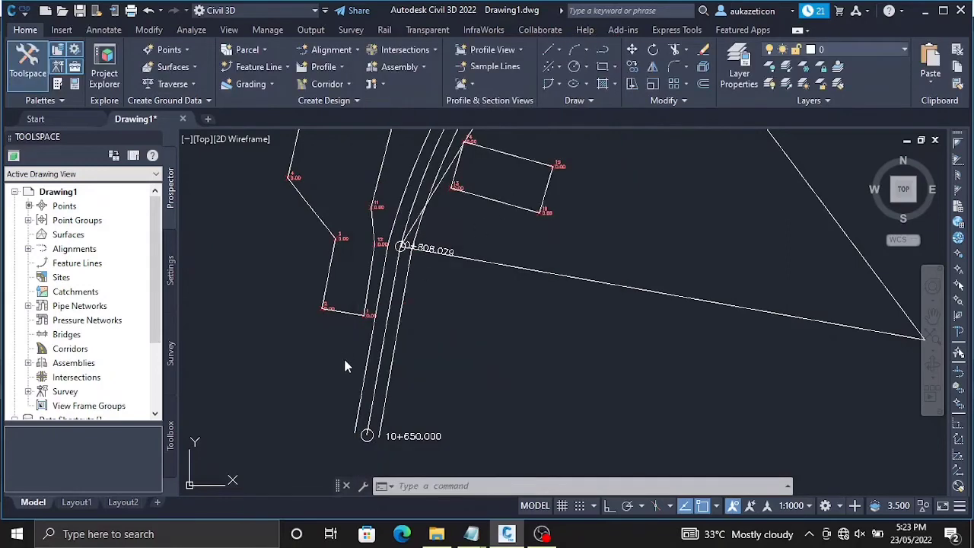
# Draw a circle of radius 10 centred on the centreline's lower endpoint at 10+650.000.
pyautogui.scroll(6, 364, 439)
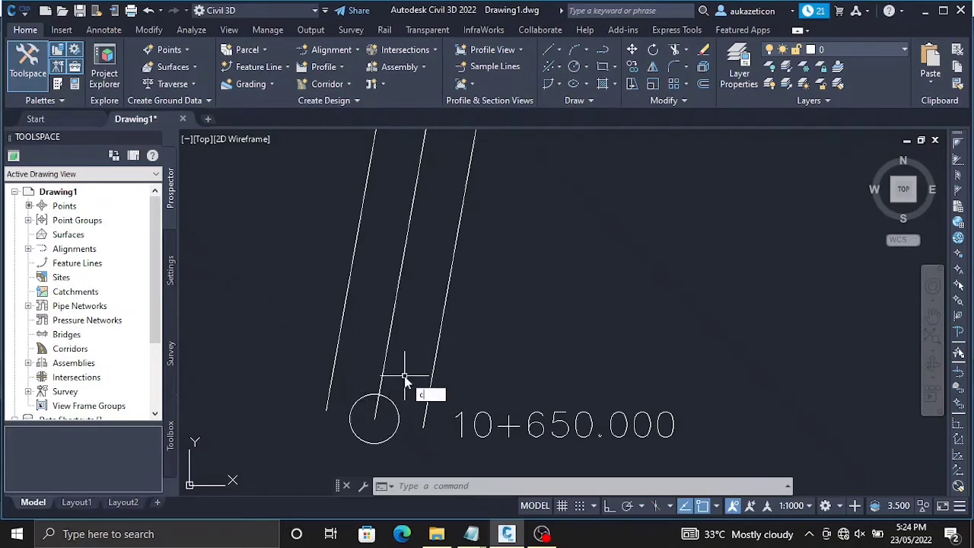
pyautogui.write('le')
pyautogui.press('Return')
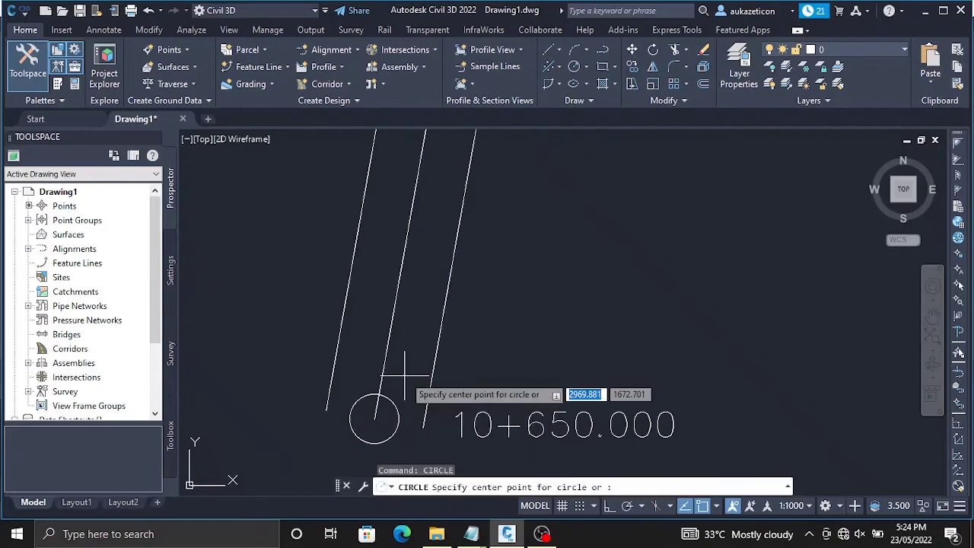
pyautogui.click(374, 417)
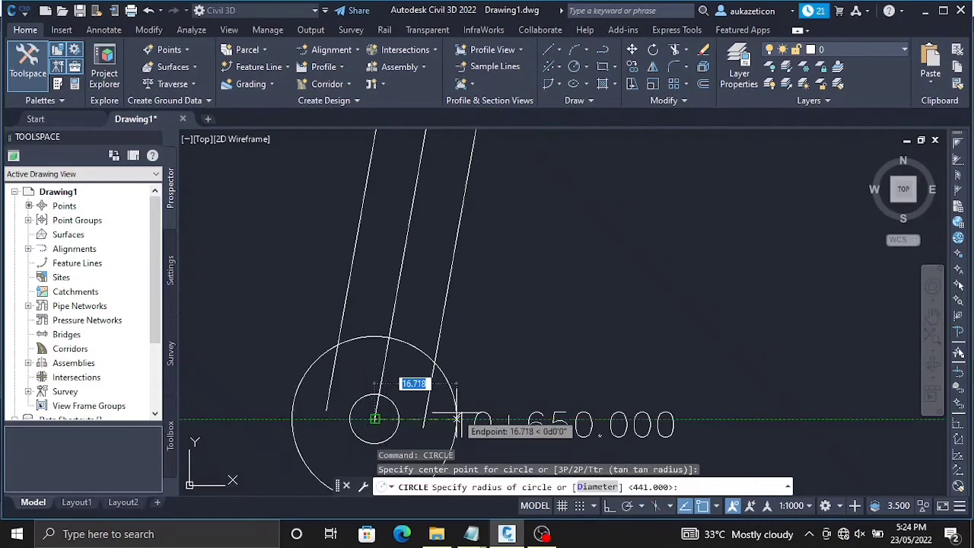
pyautogui.write('10')
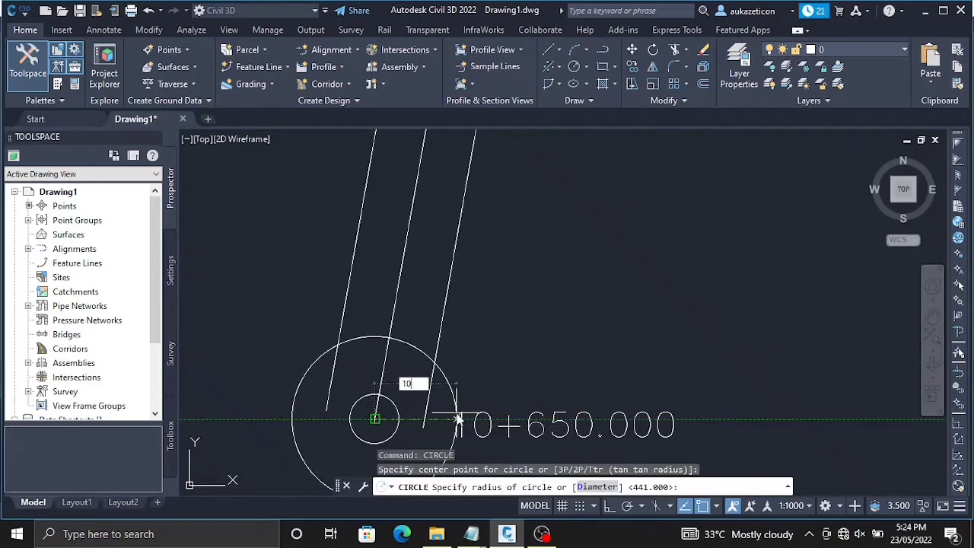
pyautogui.scroll(3, 457, 419)
pyautogui.scroll(-5, 457, 419)
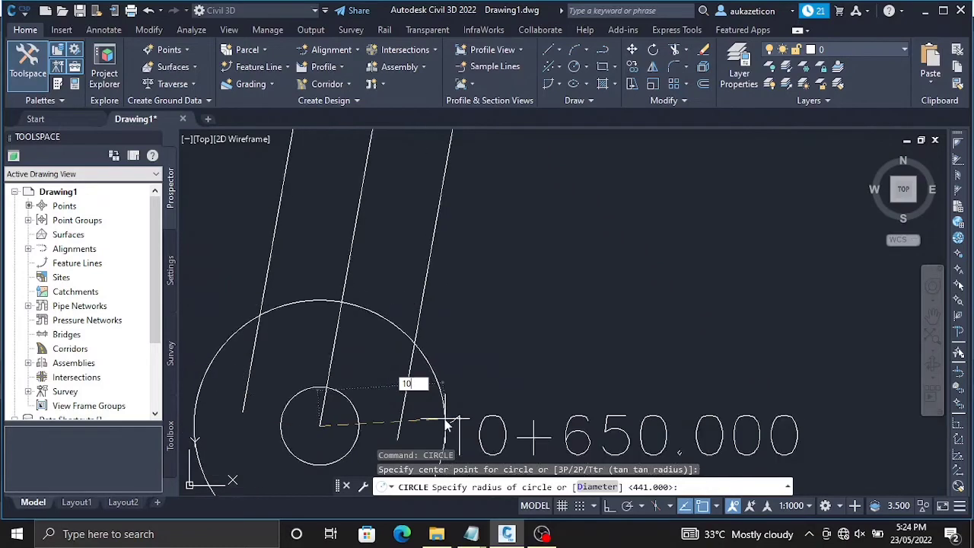
pyautogui.press('Return')
# Examine where the outer circle at 10+650.000 crosses the centreline and meets the road's edge lines.
pyautogui.scroll(4, 401, 409)
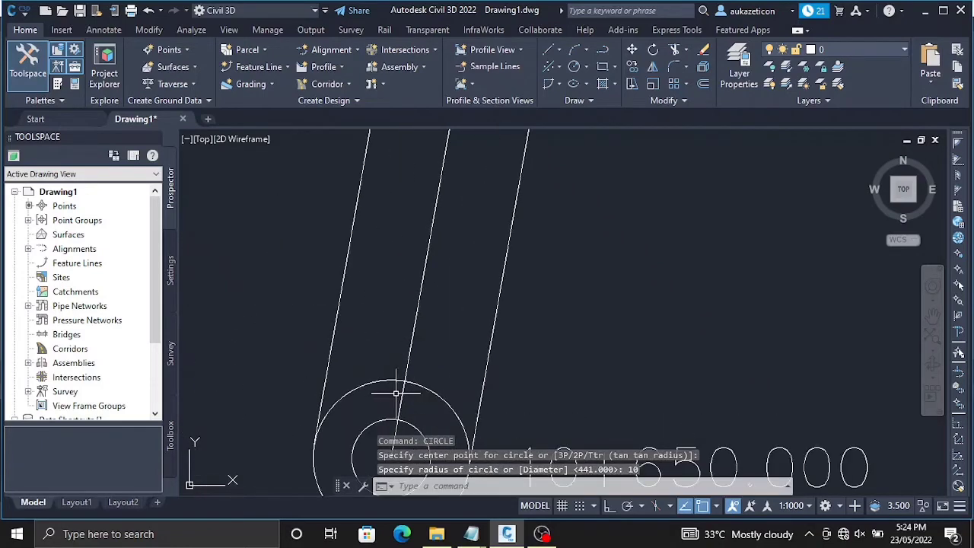
pyautogui.scroll(-3, 521, 399)
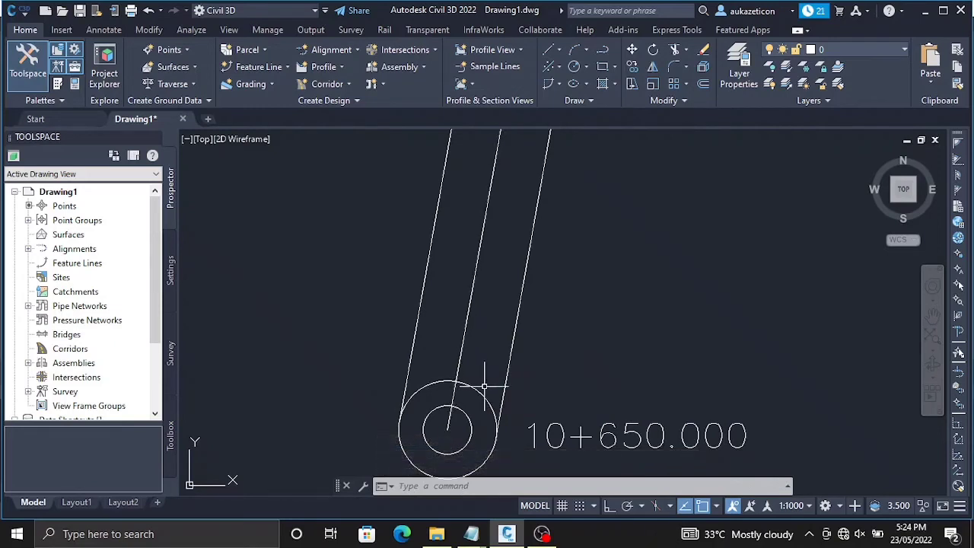
pyautogui.scroll(2, 484, 374)
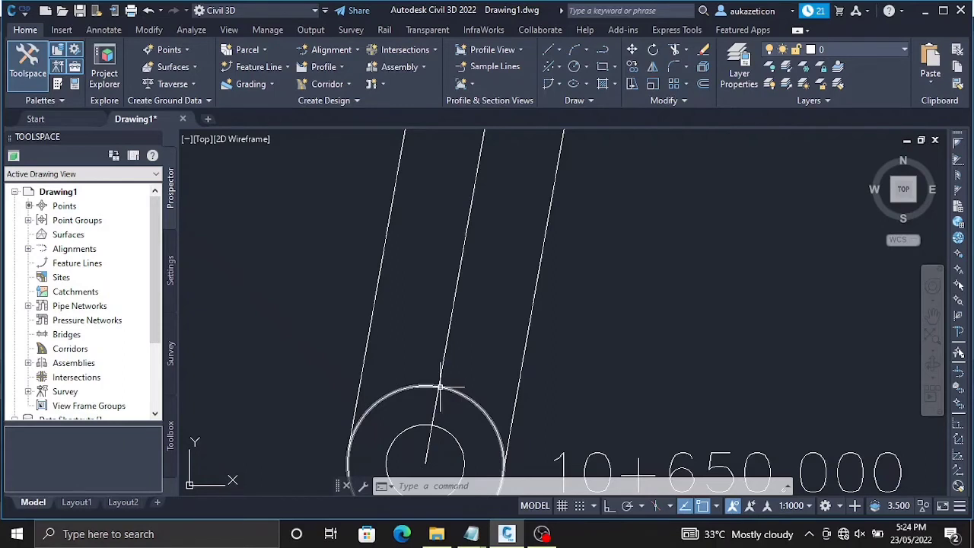
pyautogui.scroll(-2, 440, 384)
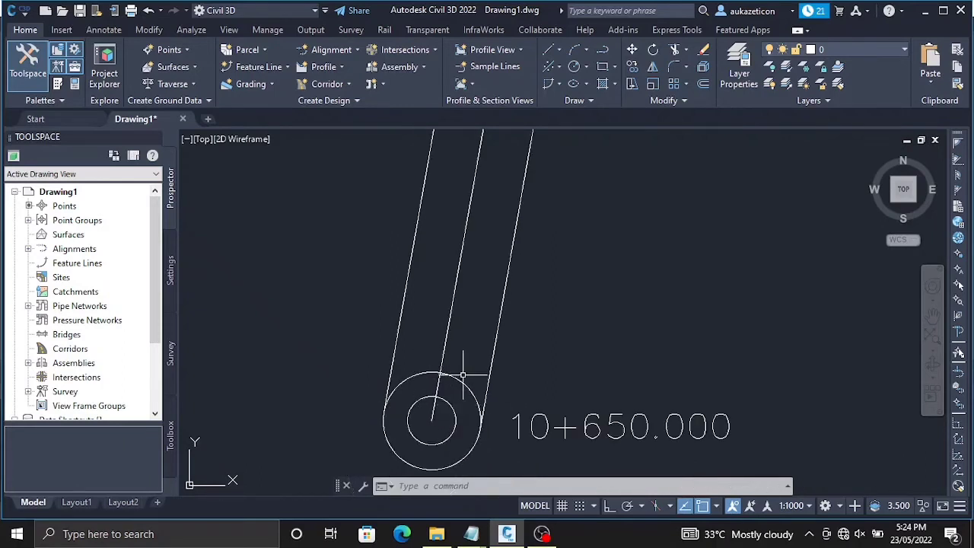
pyautogui.scroll(-2, 464, 372)
pyautogui.scroll(4, 466, 375)
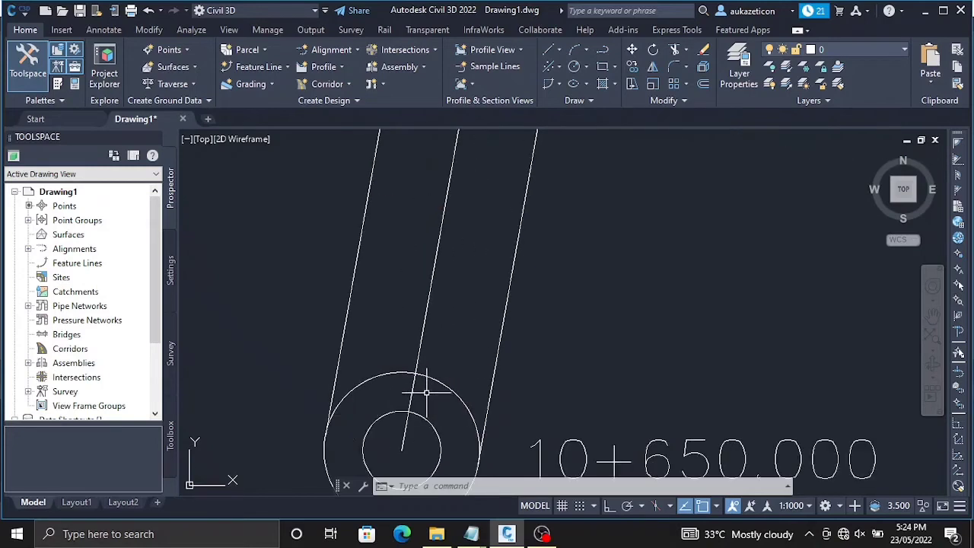
pyautogui.scroll(-3, 381, 371)
pyautogui.scroll(-3, 381, 370)
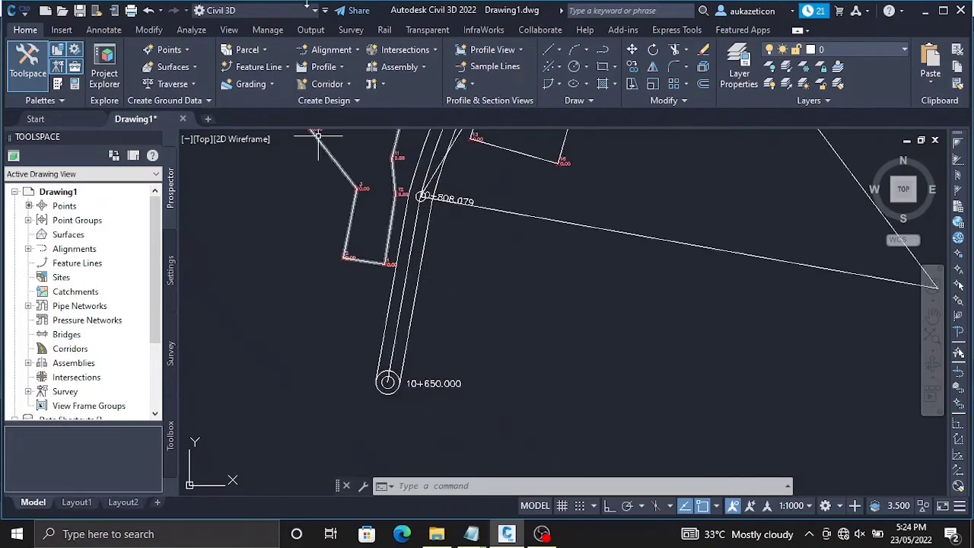
# Create a centerline alignment by layout with starting station 10+660.00, the Proposed style and the All Labels label set.
pyautogui.click(342, 48)
pyautogui.click(398, 73)
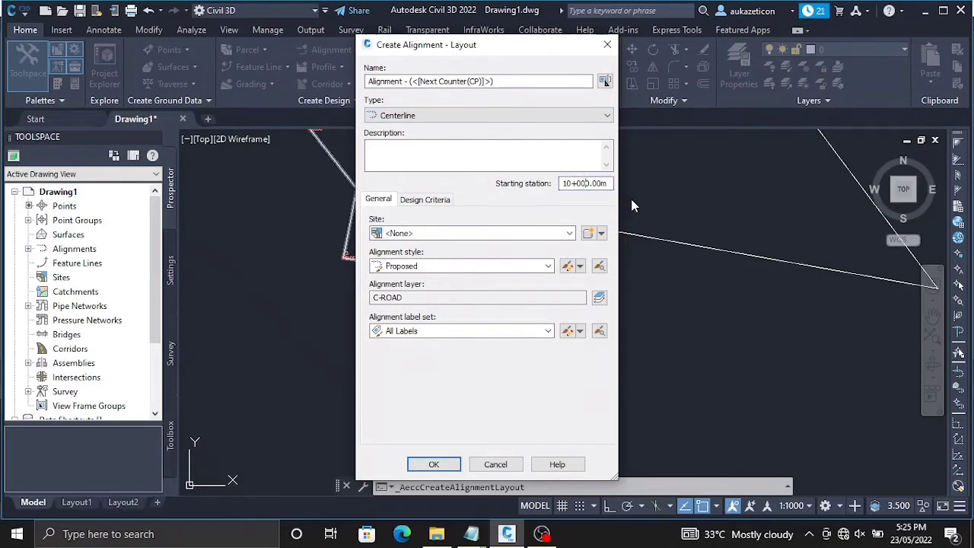
pyautogui.write('66')
pyautogui.click(433, 464)
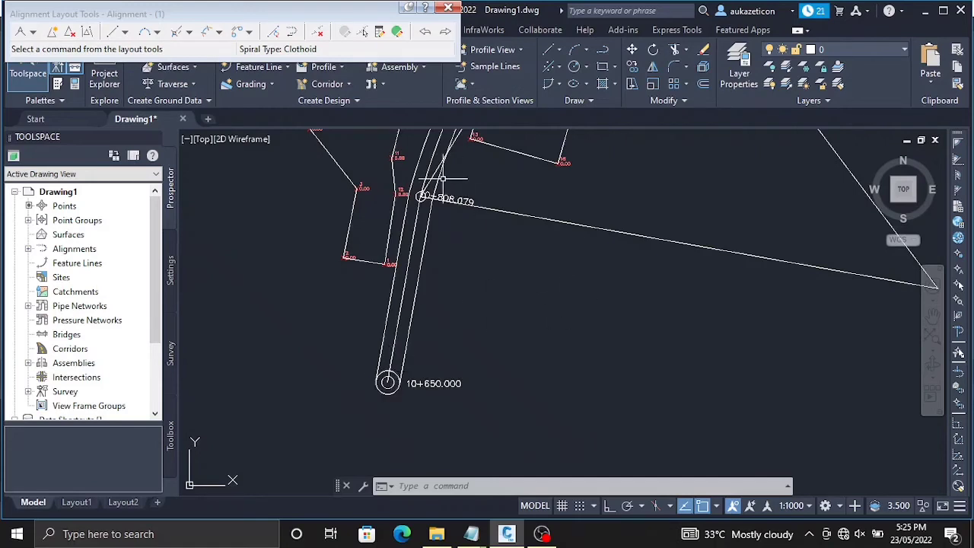
# Draw a two-point fixed line in the alignment from the outer circle's crossing with the centreline to the centre of the circle at 10+808.079.
pyautogui.click(114, 33)
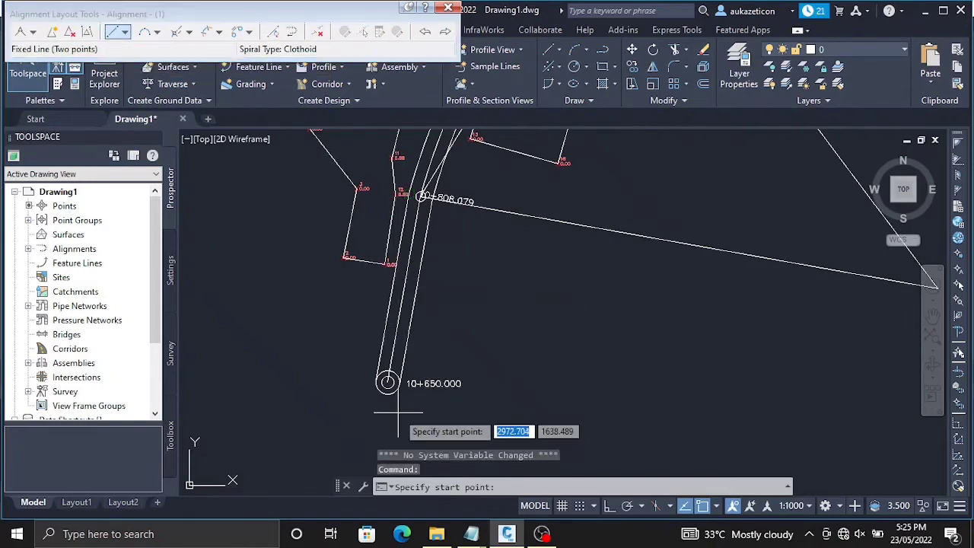
pyautogui.scroll(4, 397, 412)
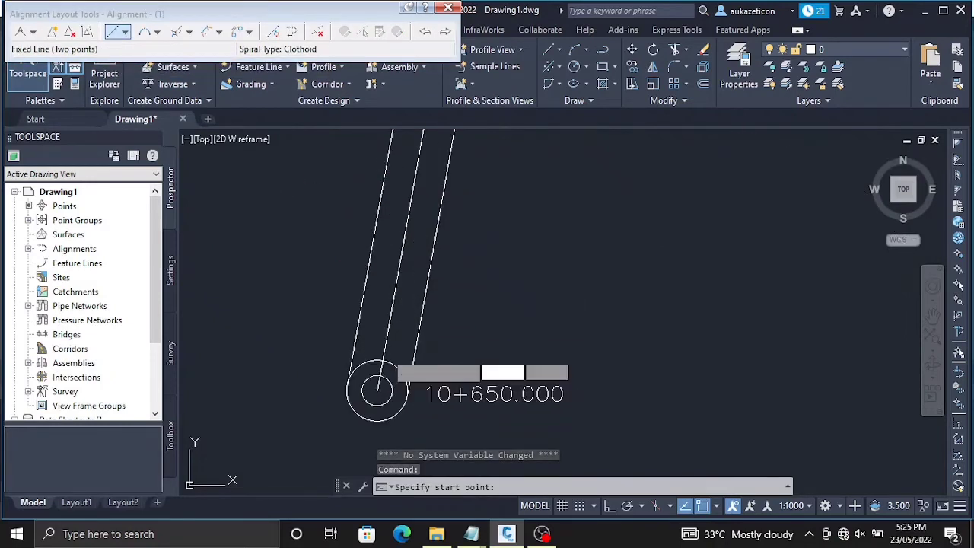
pyautogui.scroll(2, 380, 365)
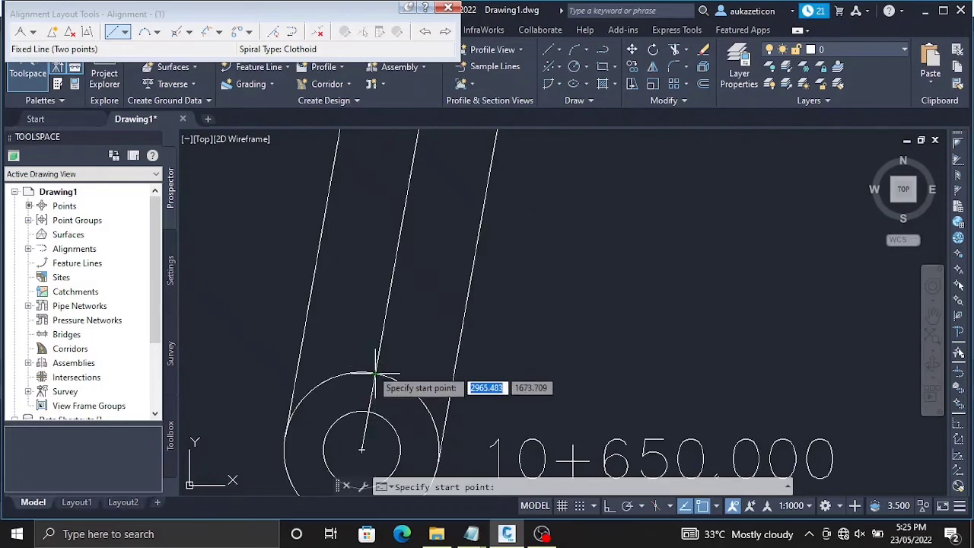
pyautogui.click(372, 375)
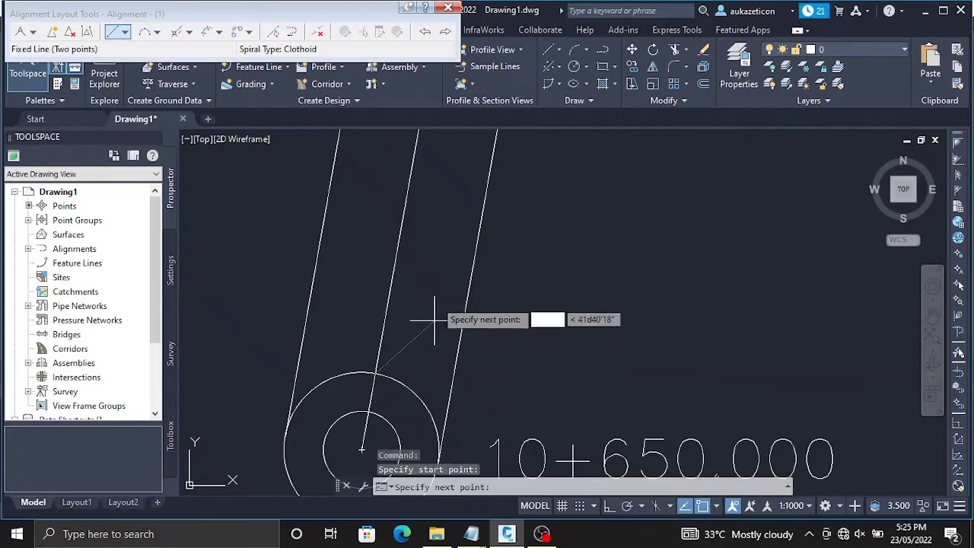
pyautogui.scroll(-5, 430, 316)
pyautogui.scroll(8, 426, 281)
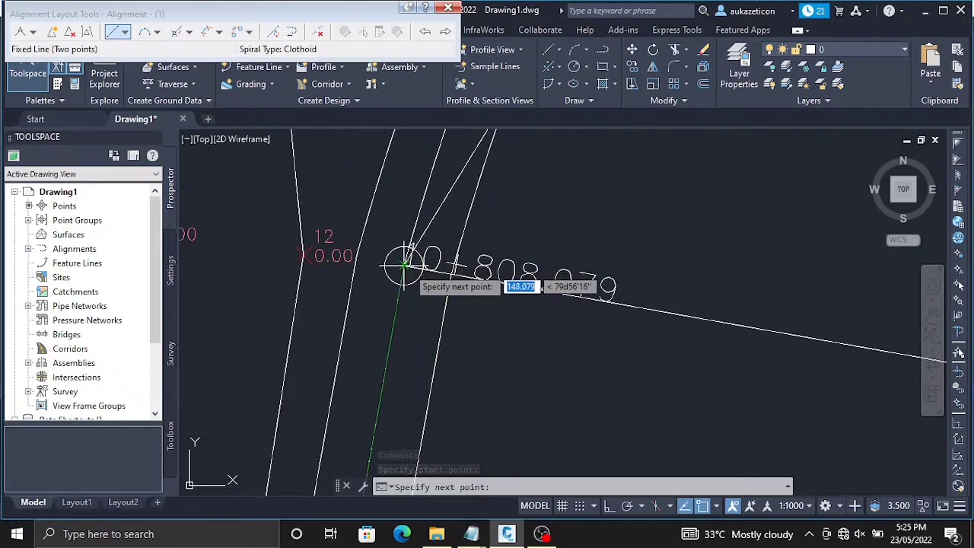
pyautogui.click(405, 264)
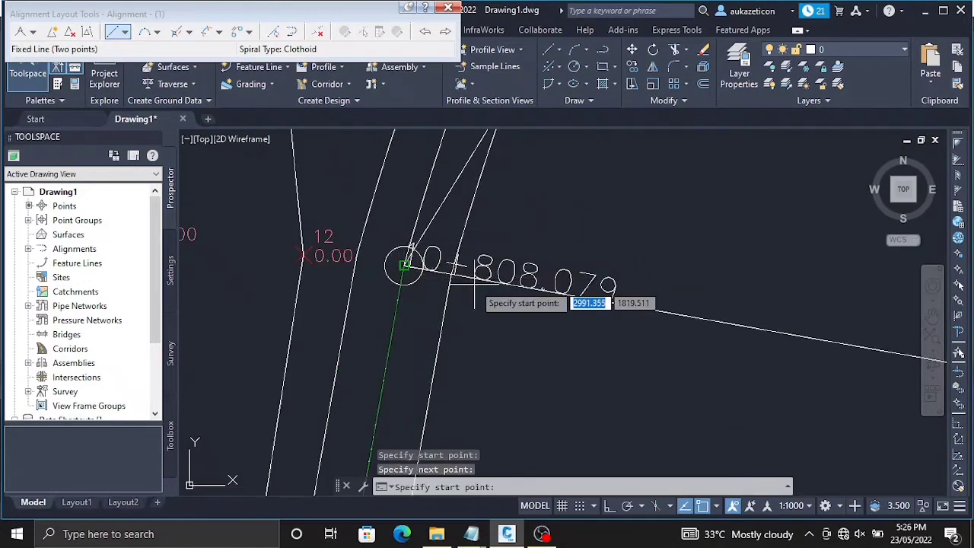
pyautogui.press('Return')
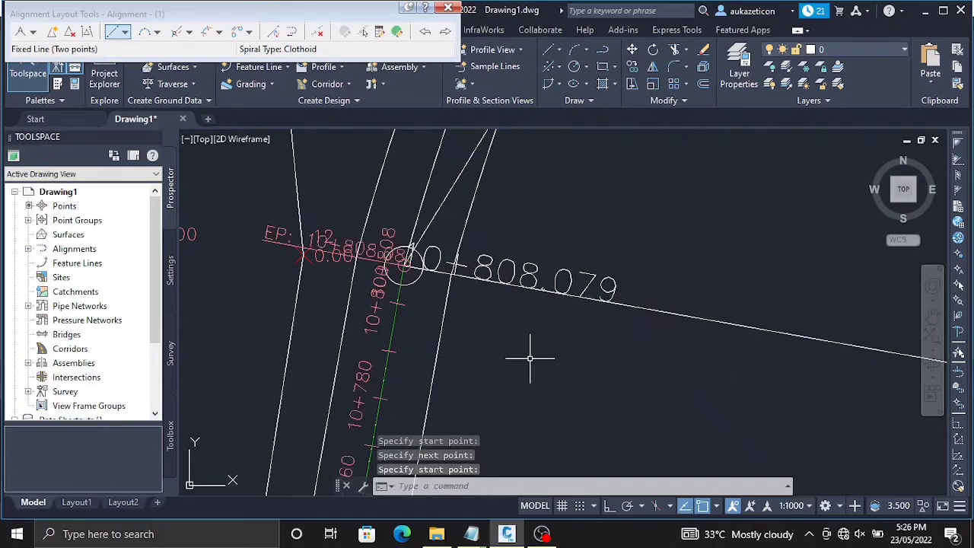
# Erase the design speed label and the BP station label at the alignment's start, 10+660.00.
pyautogui.scroll(-4, 472, 351)
pyautogui.rightClick(503, 374)
pyautogui.click(532, 281)
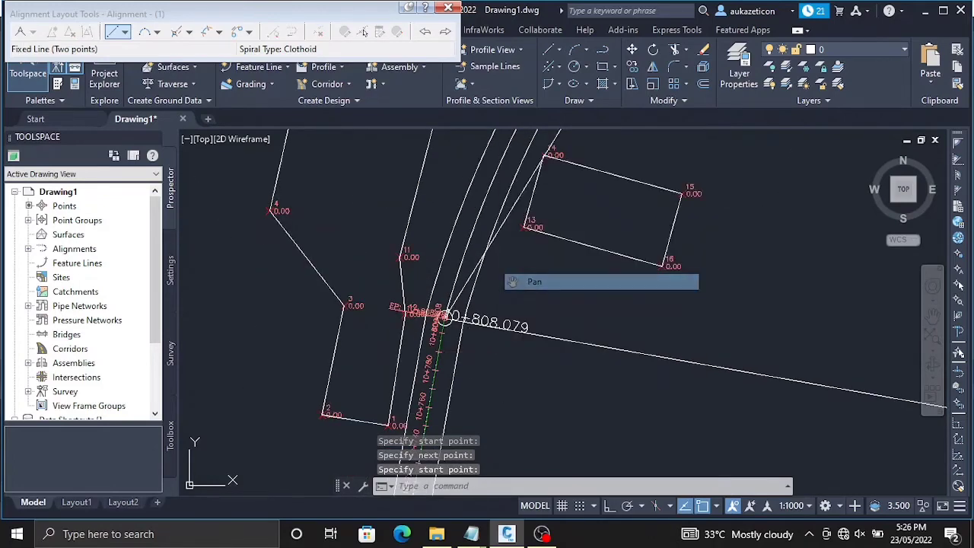
pyautogui.moveTo(517, 314); pyautogui.dragTo(517, 241)
pyautogui.scroll(5, 517, 191)
pyautogui.scroll(4, 451, 340)
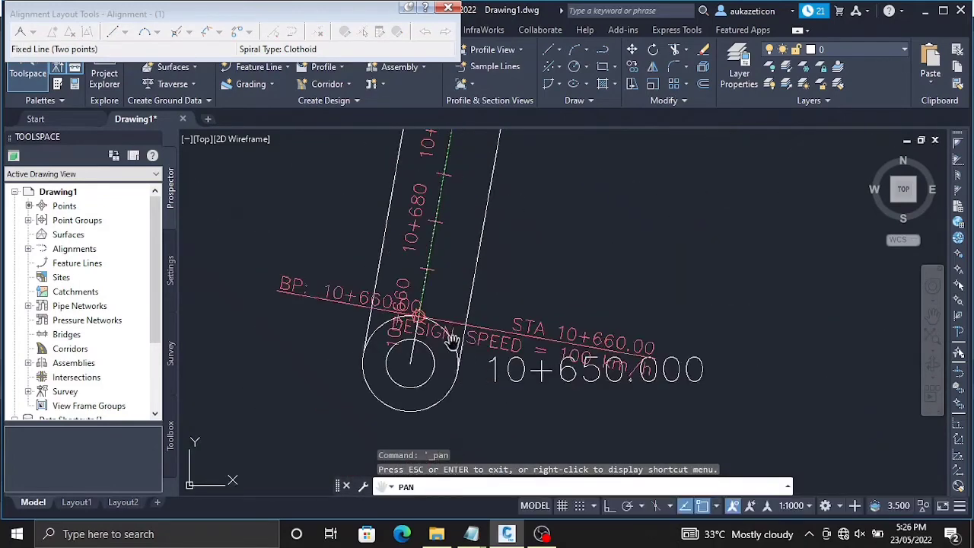
pyautogui.moveTo(451, 340)
pyautogui.mouseDown()
pyautogui.moveTo(426, 327)
pyautogui.moveTo(380, 270)
pyautogui.mouseUp()
pyautogui.rightClick(387, 245)
pyautogui.click(434, 255)
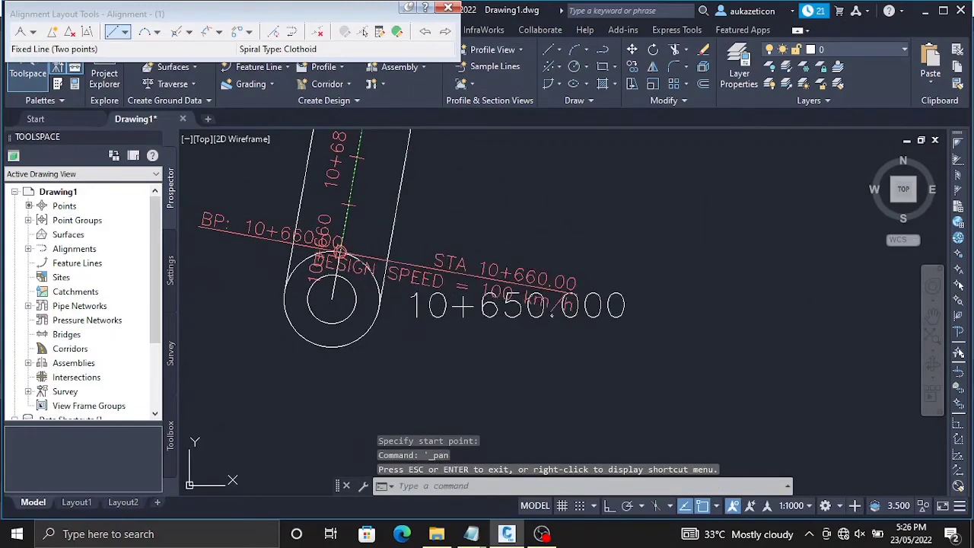
pyautogui.click(451, 268)
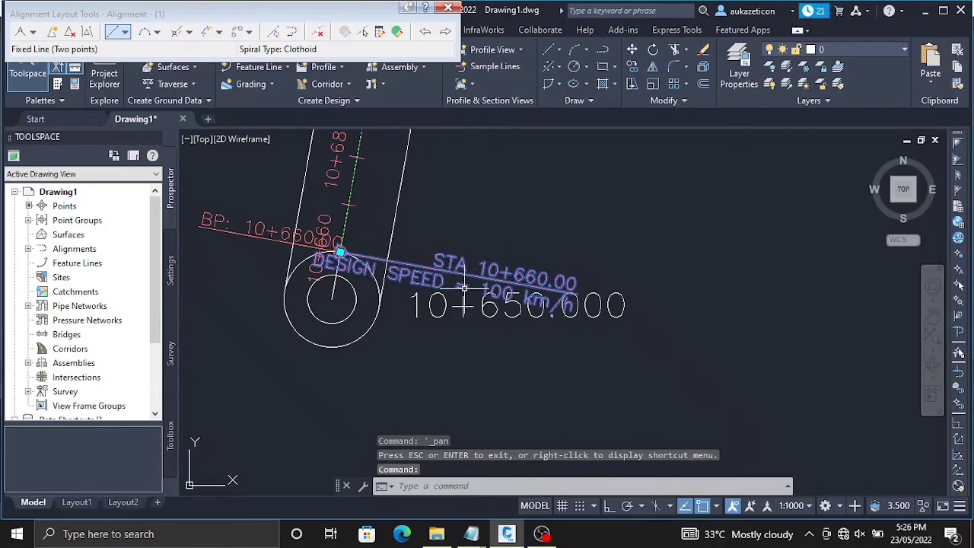
pyautogui.rightClick(476, 310)
pyautogui.click(502, 323)
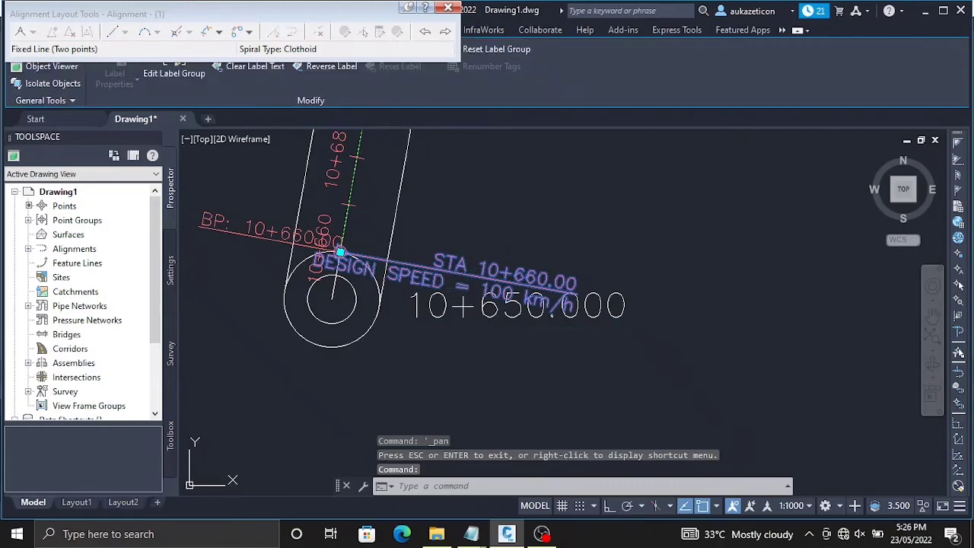
pyautogui.click(209, 225)
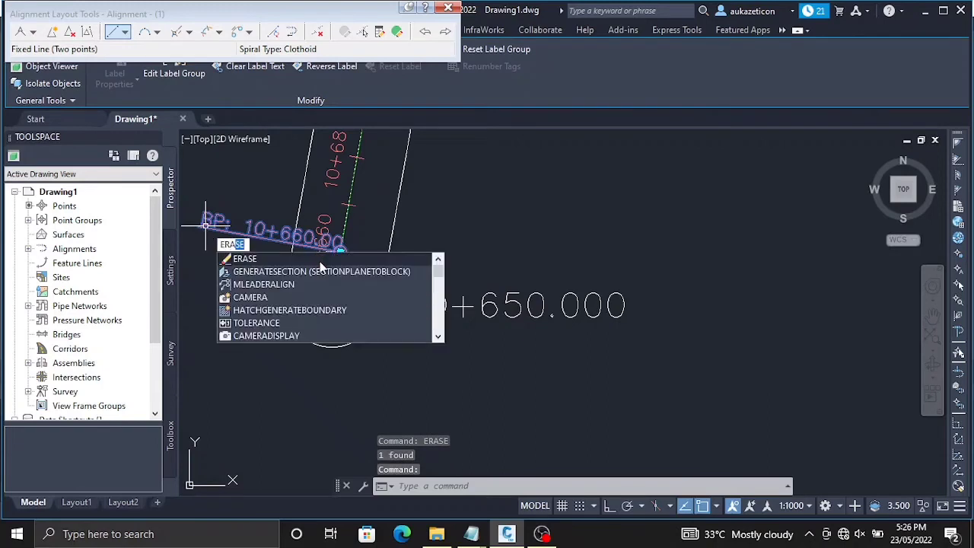
pyautogui.press('Return')
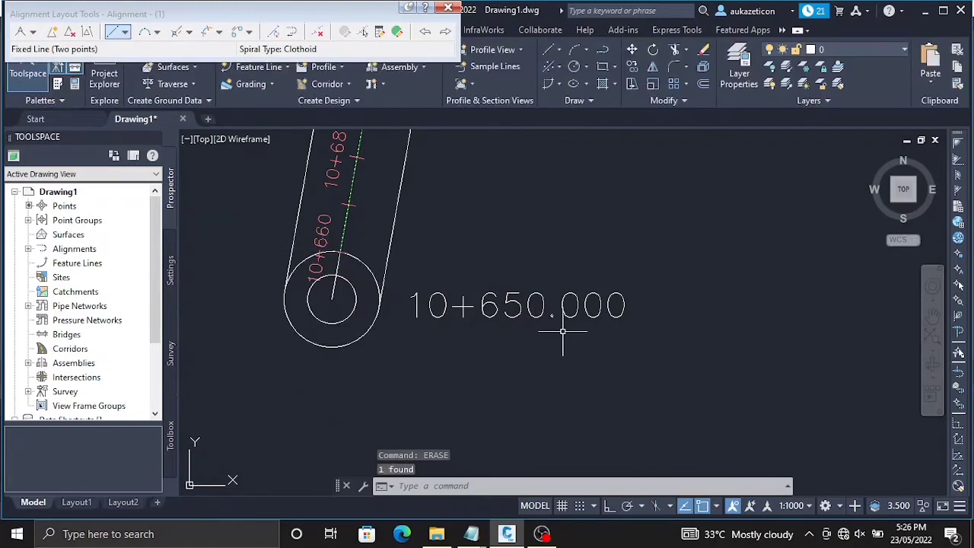
# Erase the straight chord line that runs from the circle at 10+808.079 across the curved part of the road.
pyautogui.scroll(-5, 392, 228)
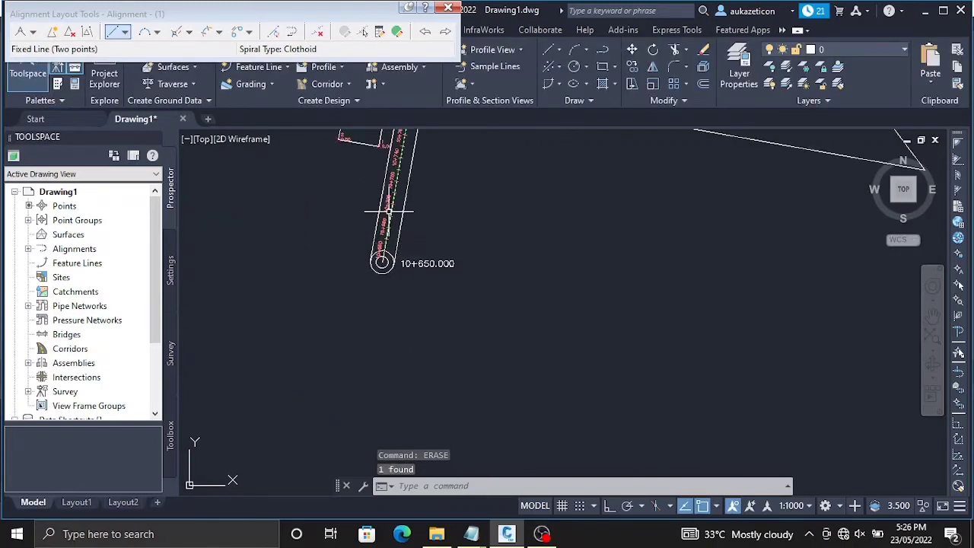
pyautogui.scroll(2, 389, 212)
pyautogui.scroll(4, 391, 228)
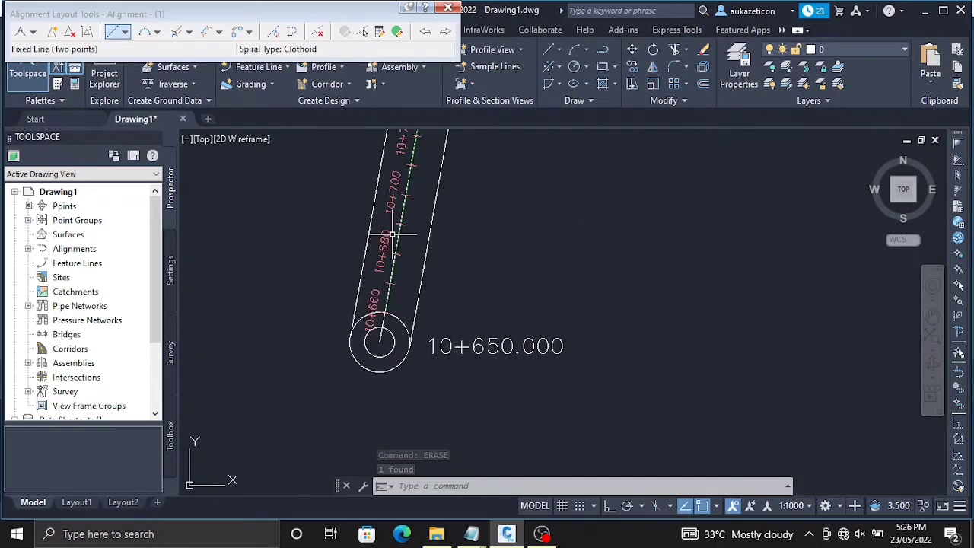
pyautogui.scroll(2, 389, 364)
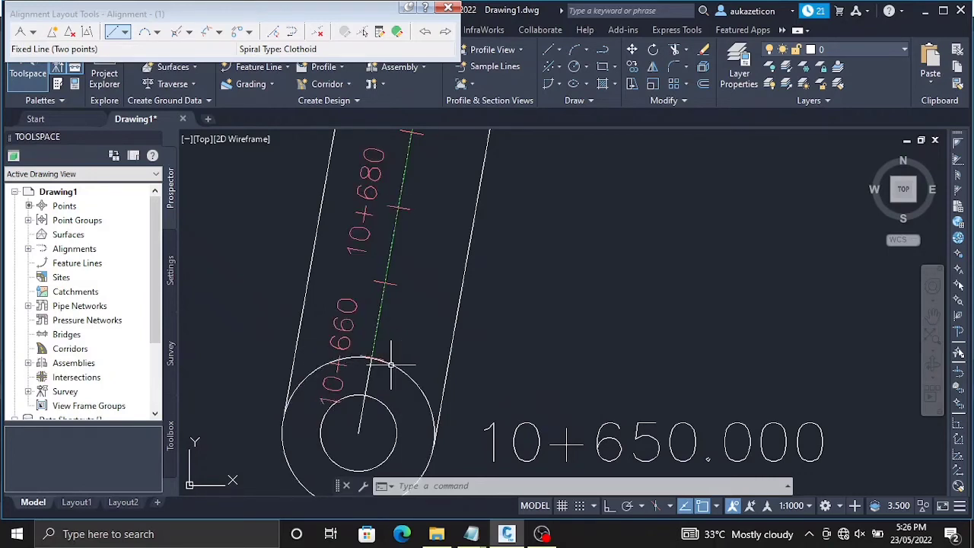
pyautogui.scroll(-5, 388, 368)
pyautogui.scroll(3, 451, 147)
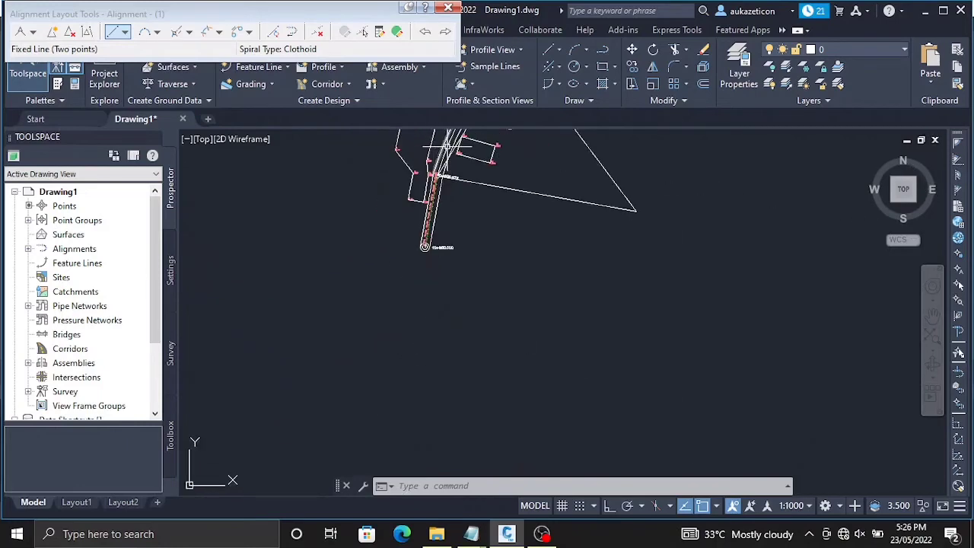
pyautogui.scroll(2, 497, 264)
pyautogui.rightClick(497, 264)
pyautogui.click(532, 402)
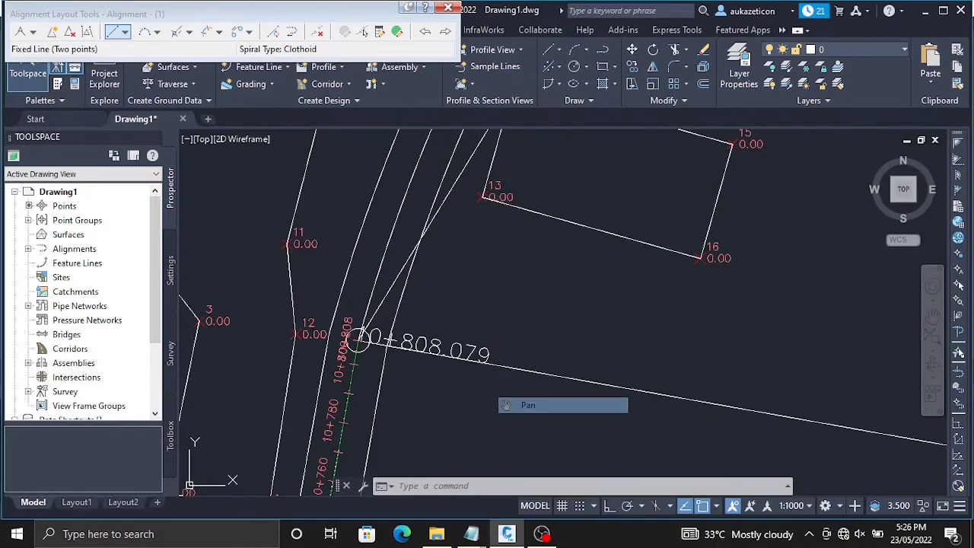
pyautogui.moveTo(501, 268); pyautogui.dragTo(446, 388)
pyautogui.scroll(-2, 430, 307)
pyautogui.rightClick(430, 308)
pyautogui.click(447, 317)
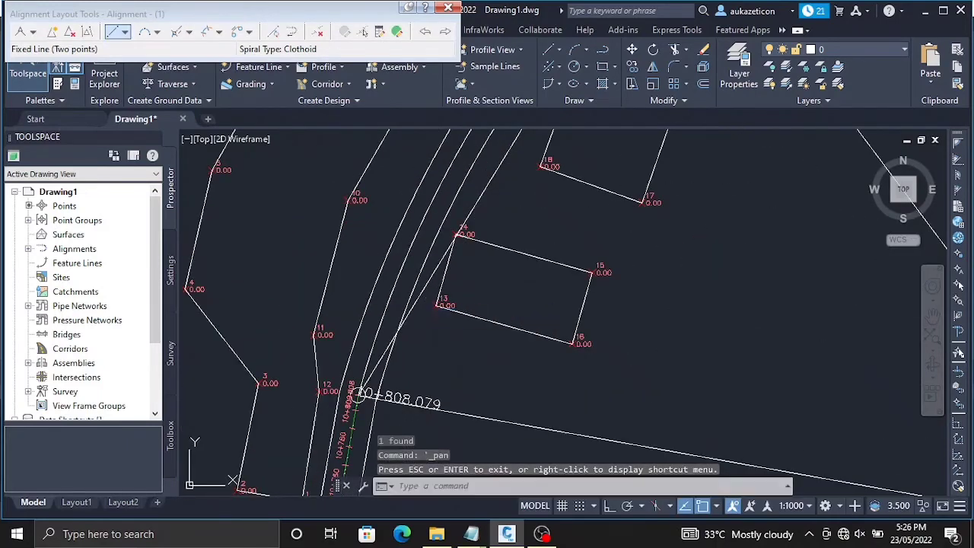
pyautogui.click(488, 185)
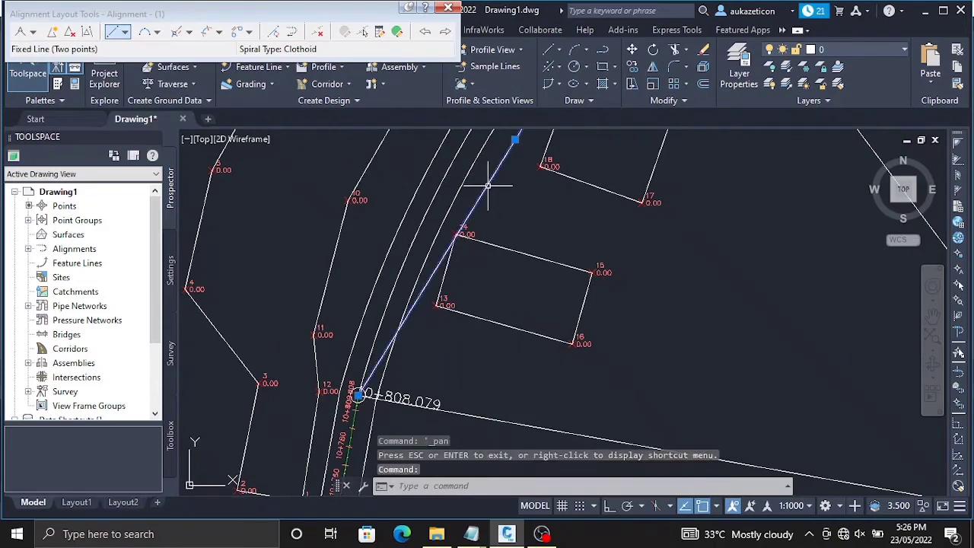
pyautogui.write('era')
pyautogui.press('Return')
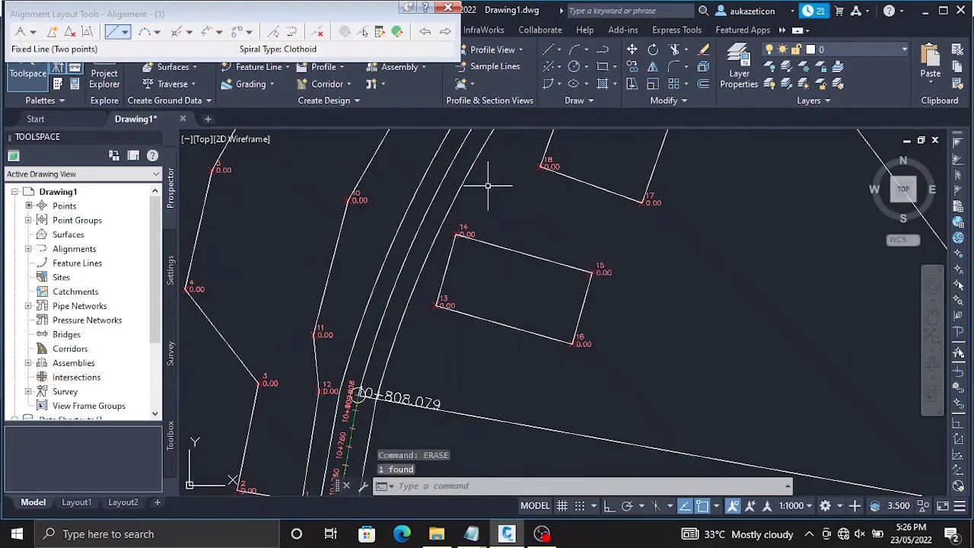
pyautogui.click(144, 34)
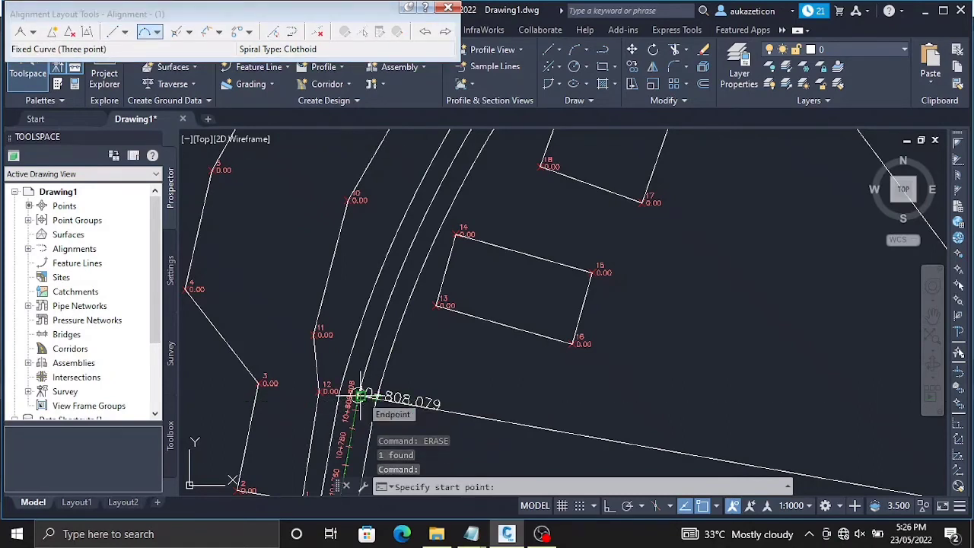
pyautogui.scroll(2, 356, 395)
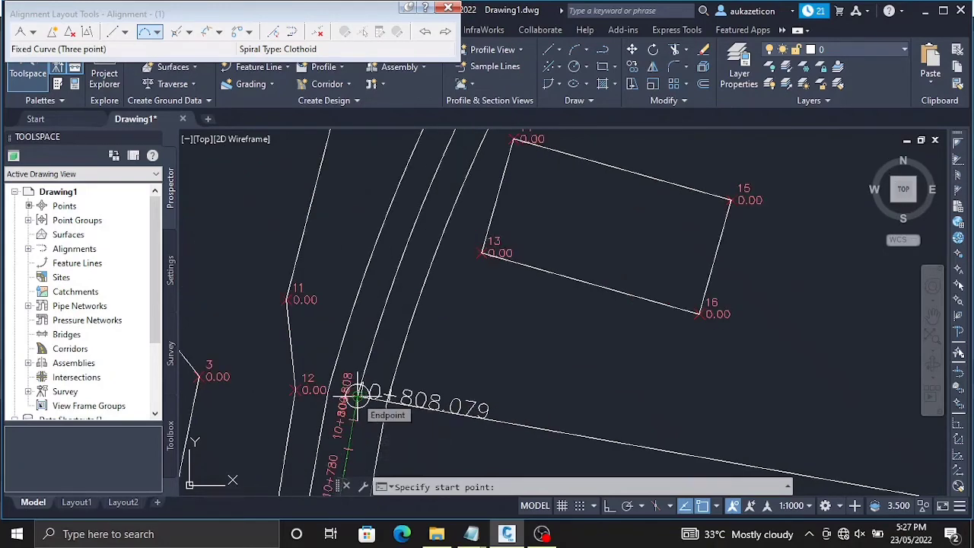
pyautogui.click(357, 395)
pyautogui.scroll(-5, 609, 265)
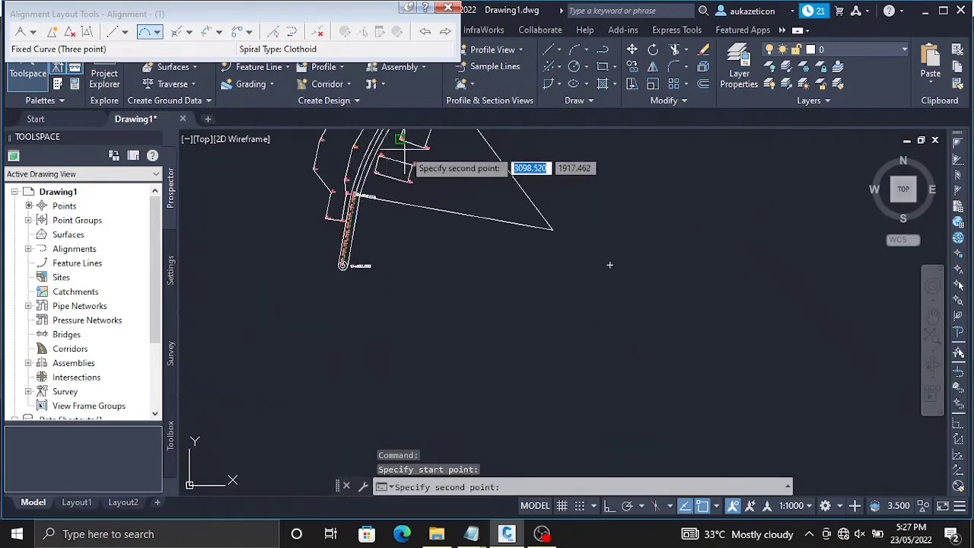
pyautogui.press('Escape')
pyautogui.scroll(8, 395, 304)
pyautogui.scroll(-8, 322, 203)
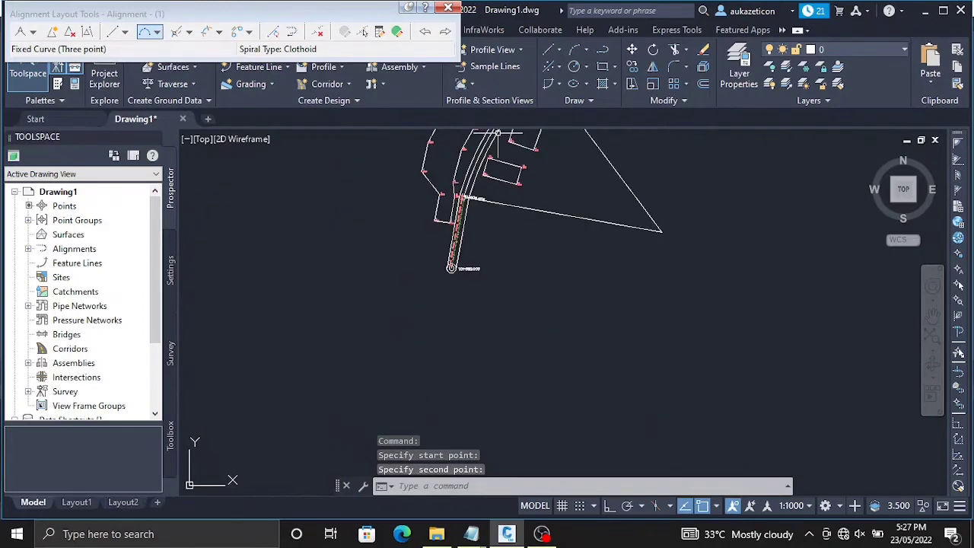
pyautogui.scroll(5, 502, 137)
pyautogui.scroll(-8, 506, 141)
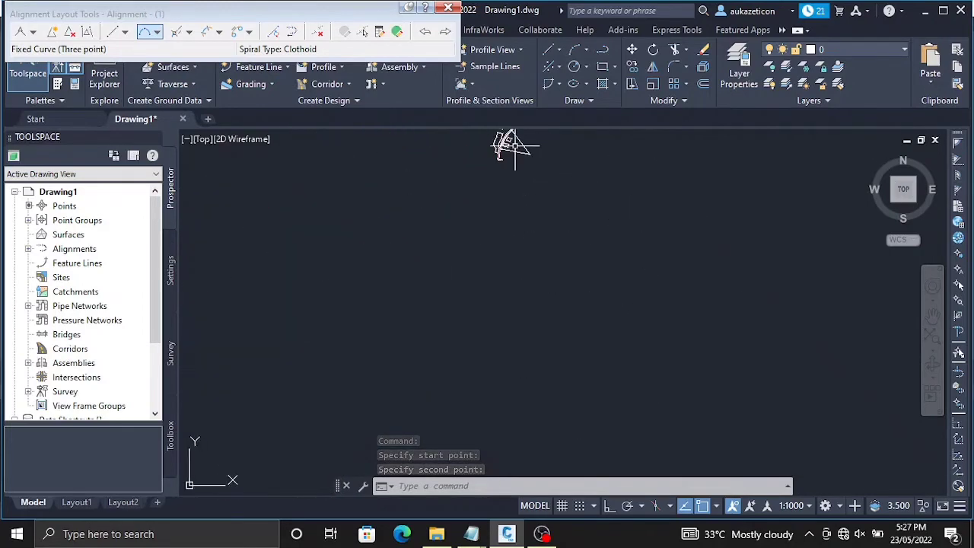
pyautogui.rightClick(515, 188)
pyautogui.click(532, 329)
pyautogui.moveTo(499, 218); pyautogui.dragTo(471, 334)
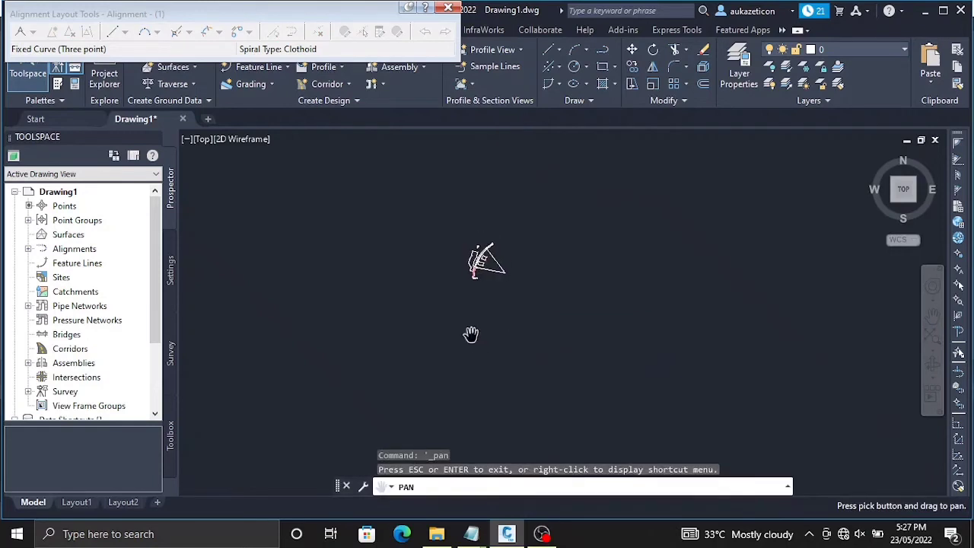
pyautogui.scroll(9, 487, 231)
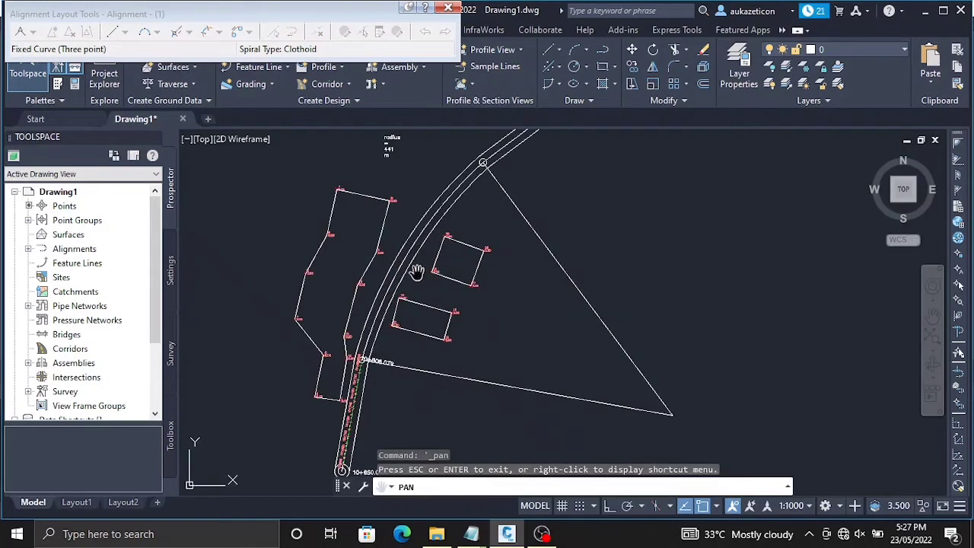
pyautogui.rightClick(416, 273)
pyautogui.click(487, 282)
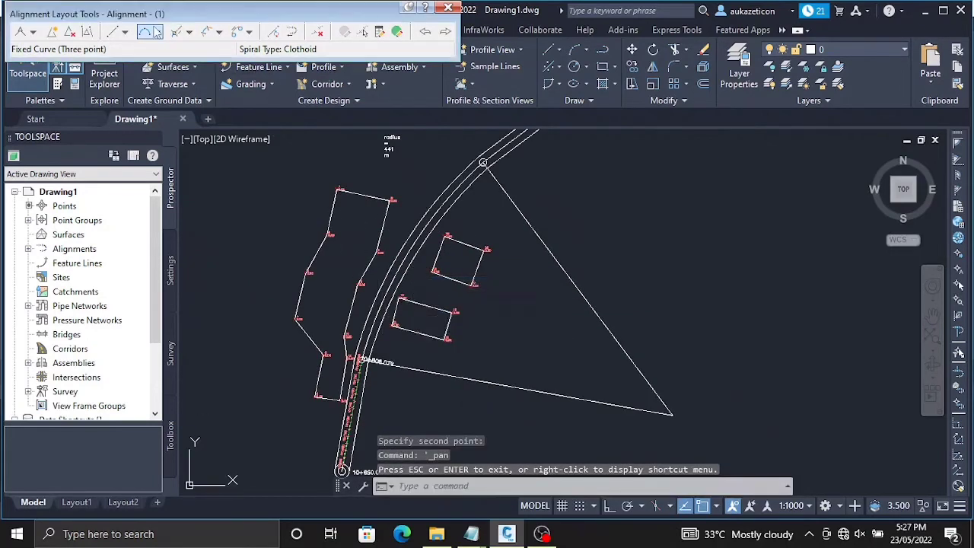
pyautogui.click(146, 33)
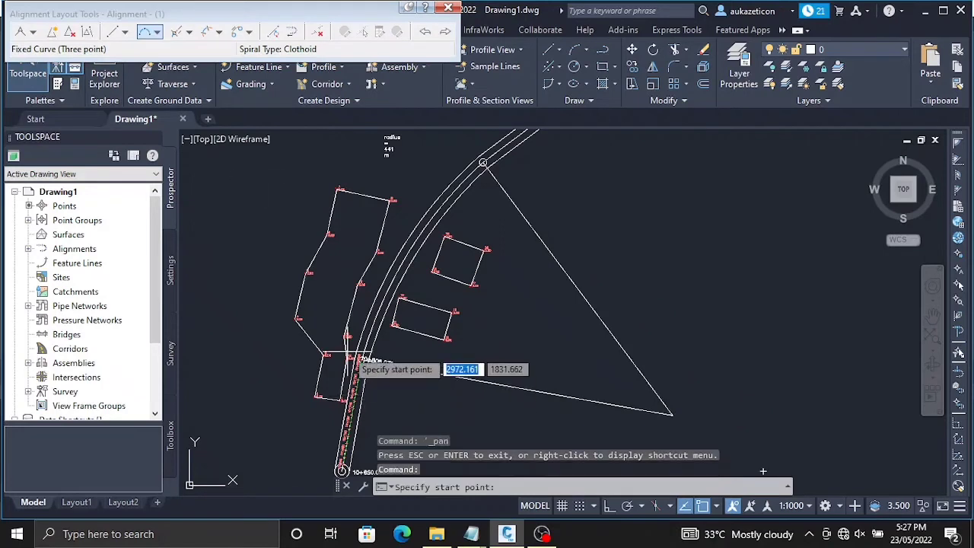
pyautogui.scroll(2, 354, 362)
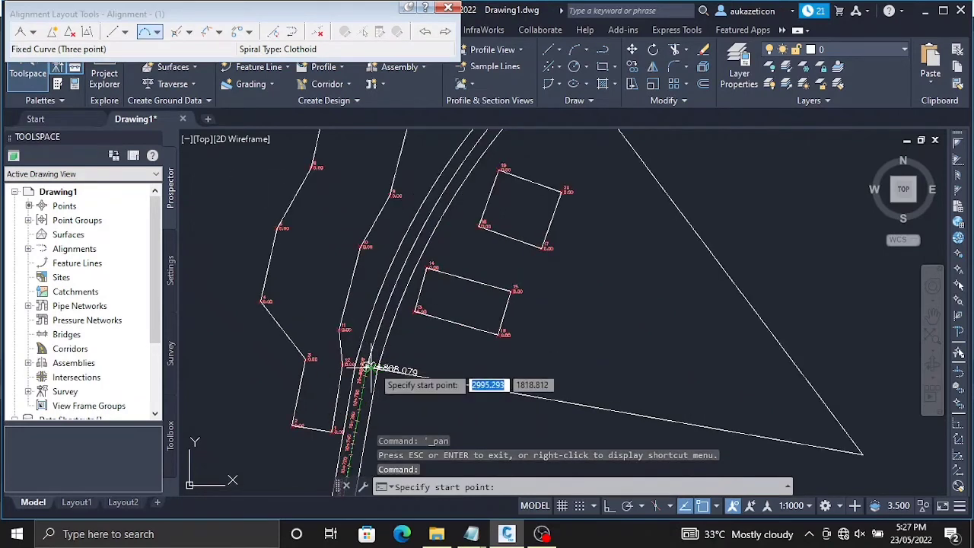
pyautogui.press('Escape')
pyautogui.scroll(-2, 336, 346)
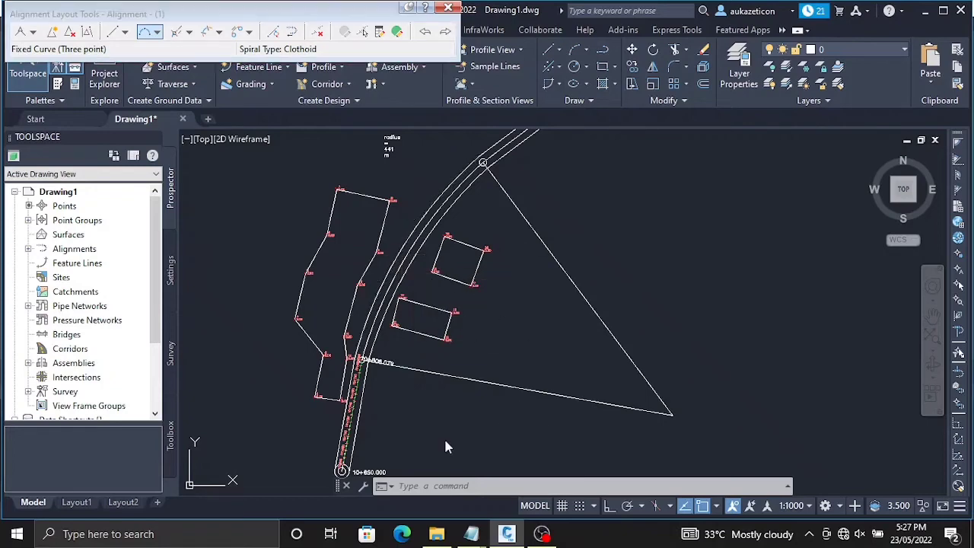
# Draw a straight line from point 19 across the curved road to just past point 8.
pyautogui.scroll(2, 397, 389)
pyautogui.scroll(-4, 359, 254)
pyautogui.scroll(2, 374, 261)
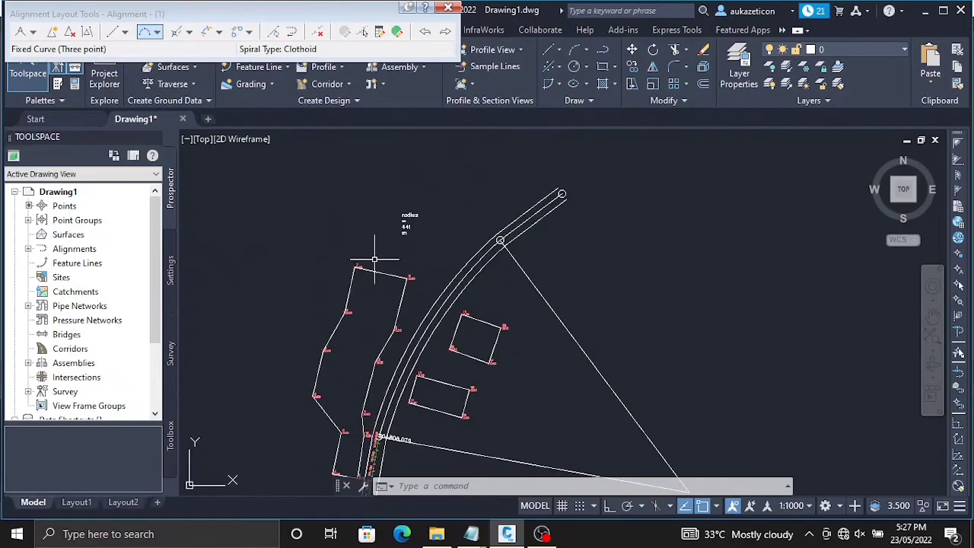
pyautogui.rightClick(437, 366)
pyautogui.click(466, 267)
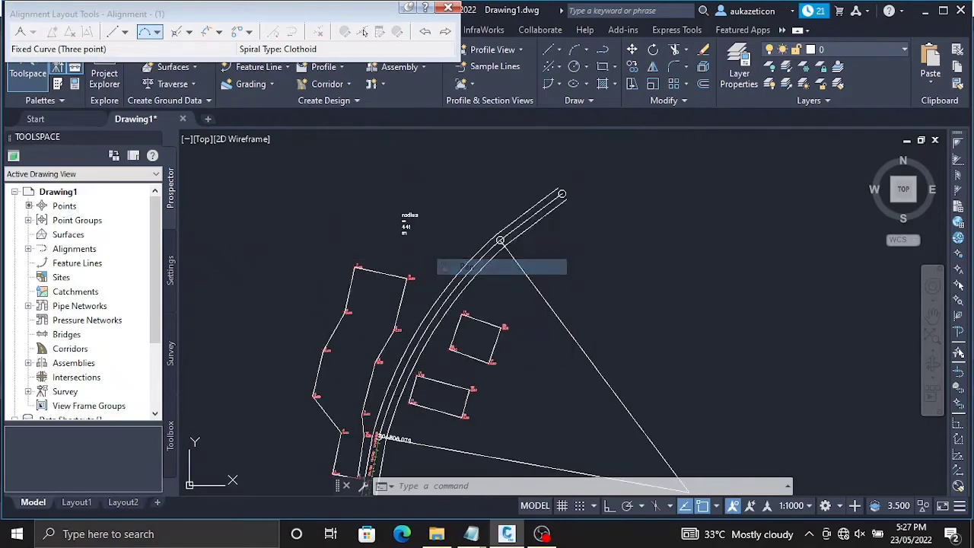
pyautogui.moveTo(471, 338); pyautogui.dragTo(480, 282)
pyautogui.rightClick(480, 283)
pyautogui.click(508, 293)
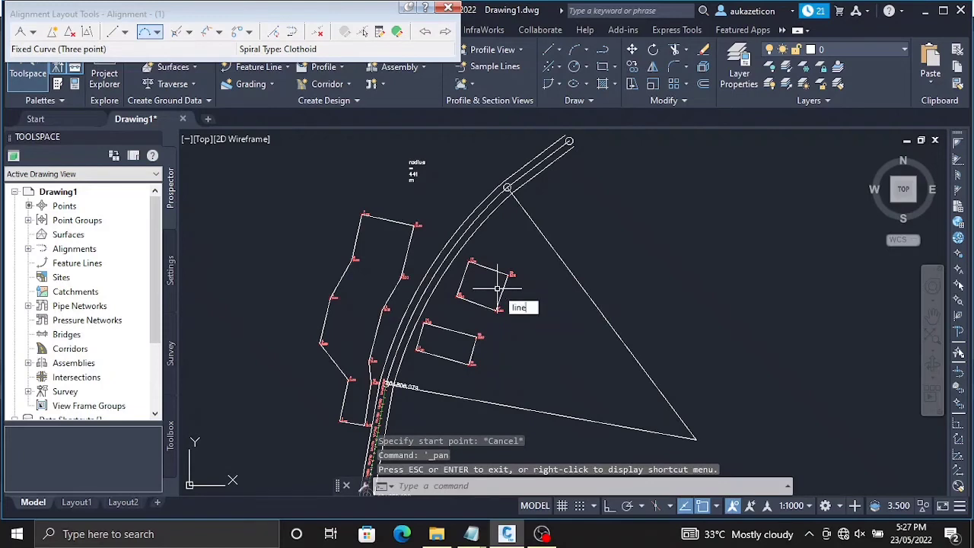
pyautogui.press('Return')
pyautogui.scroll(4, 499, 282)
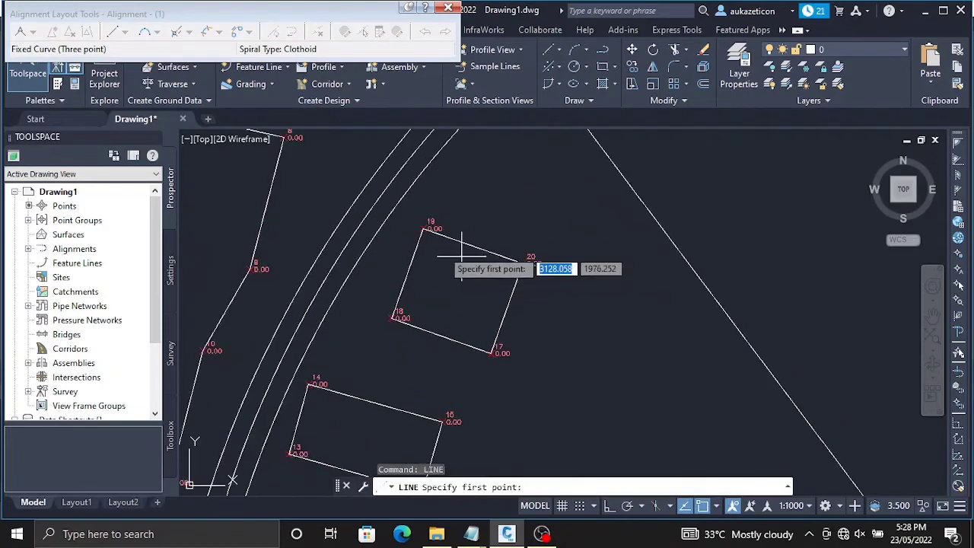
pyautogui.click(424, 228)
pyautogui.scroll(-3, 423, 228)
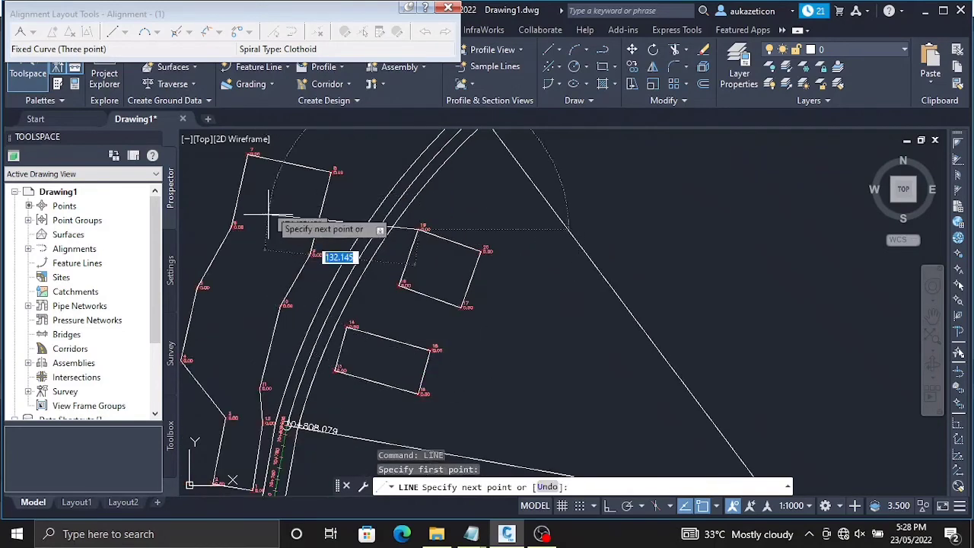
pyautogui.click(306, 139)
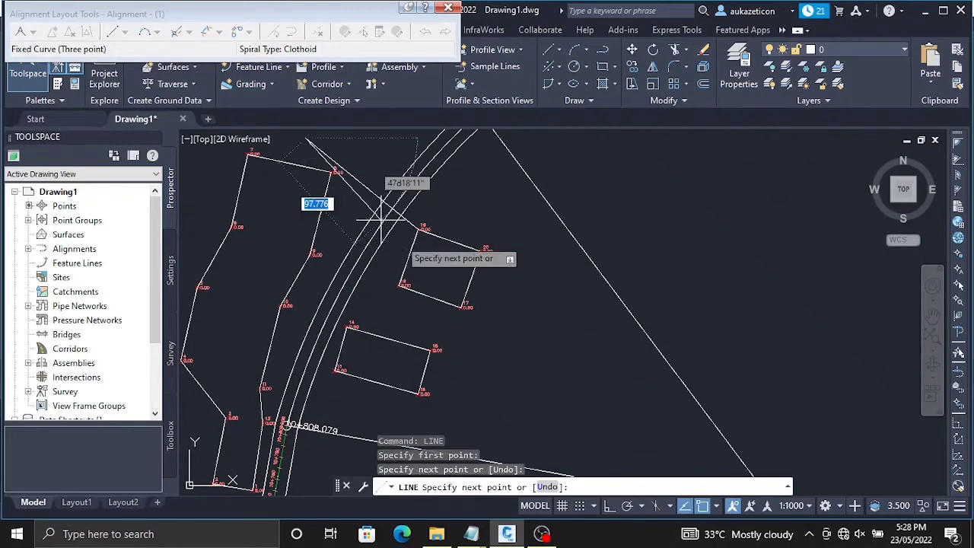
pyautogui.press('Escape')
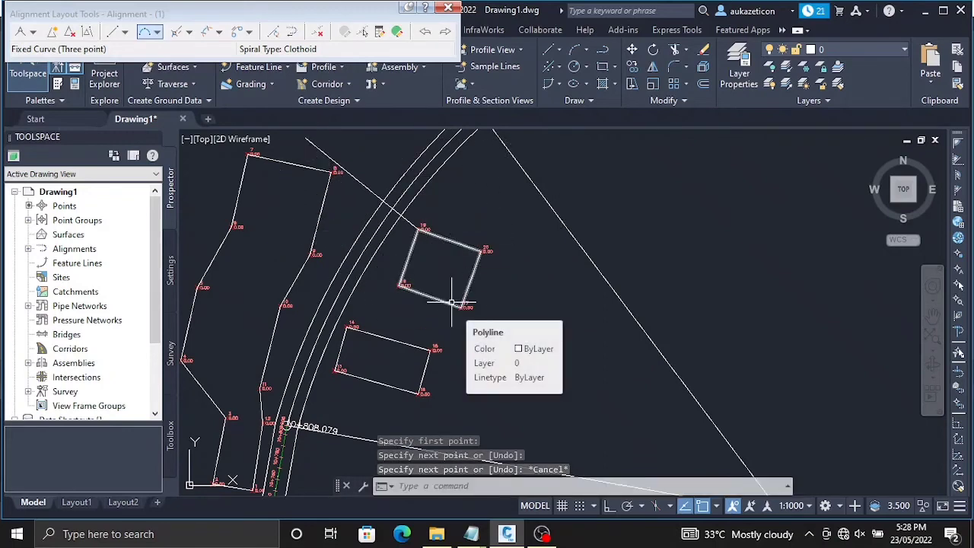
# Try to fillet the alignment's end at 10+808.079 with the line crossing the road from point 19.
pyautogui.write('fill')
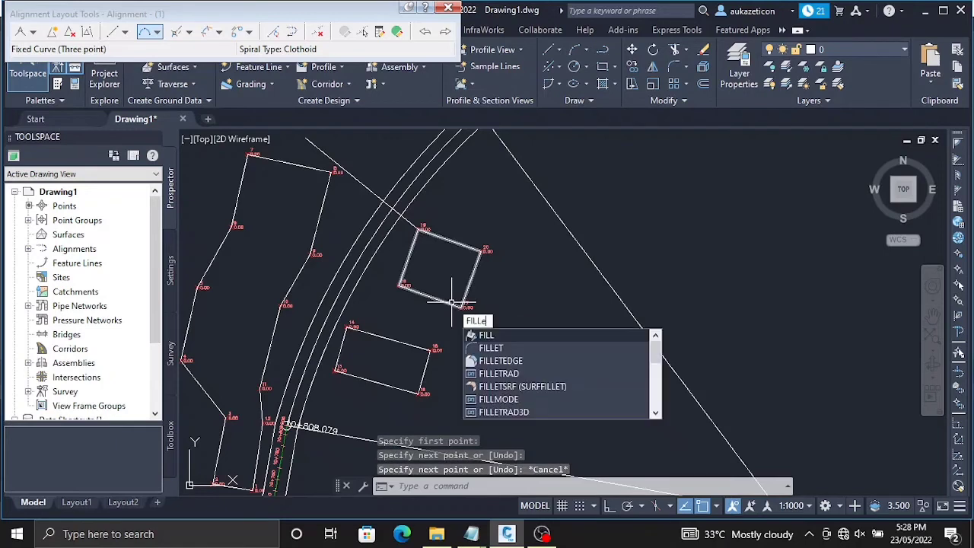
pyautogui.write('et')
pyautogui.press('Return')
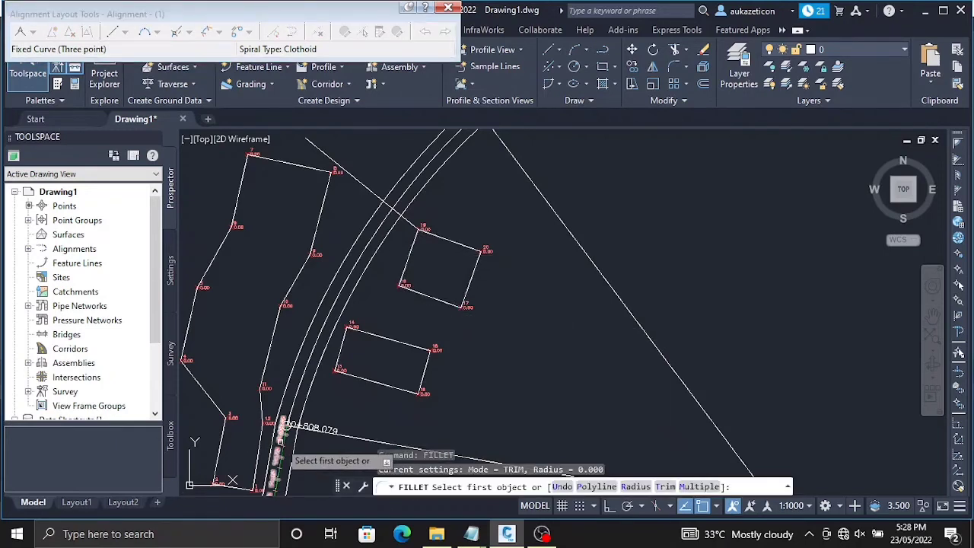
pyautogui.click(292, 435)
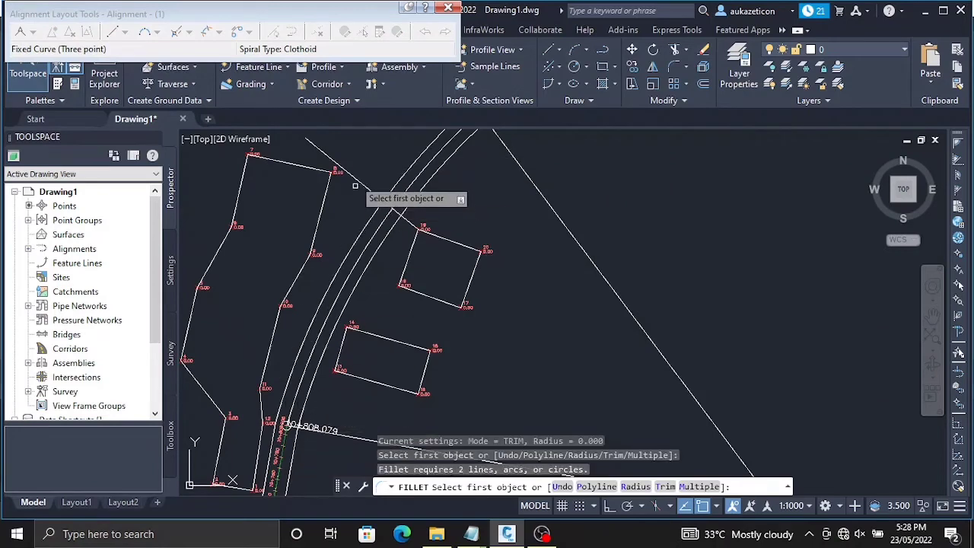
pyautogui.scroll(2, 283, 440)
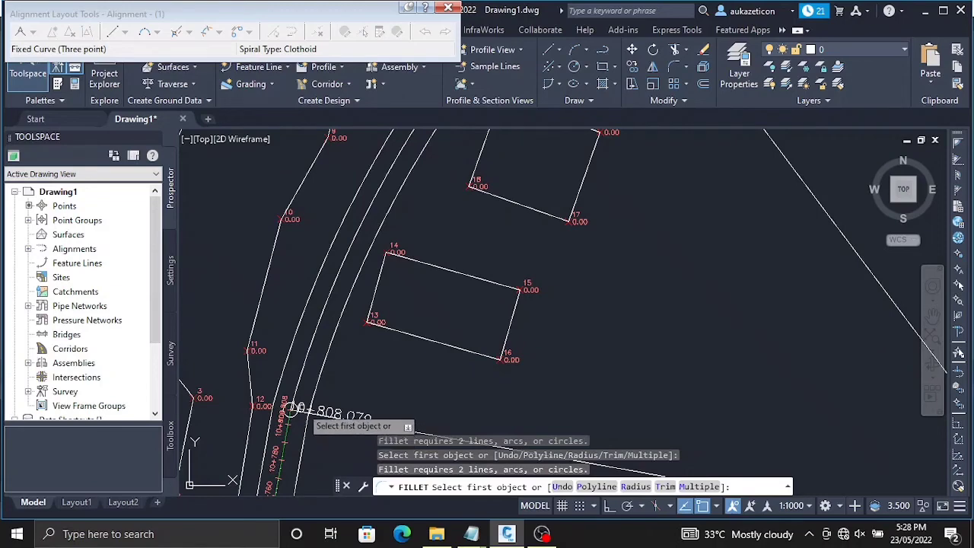
pyautogui.press('Escape')
pyautogui.press('Escape')
pyautogui.press('Escape')
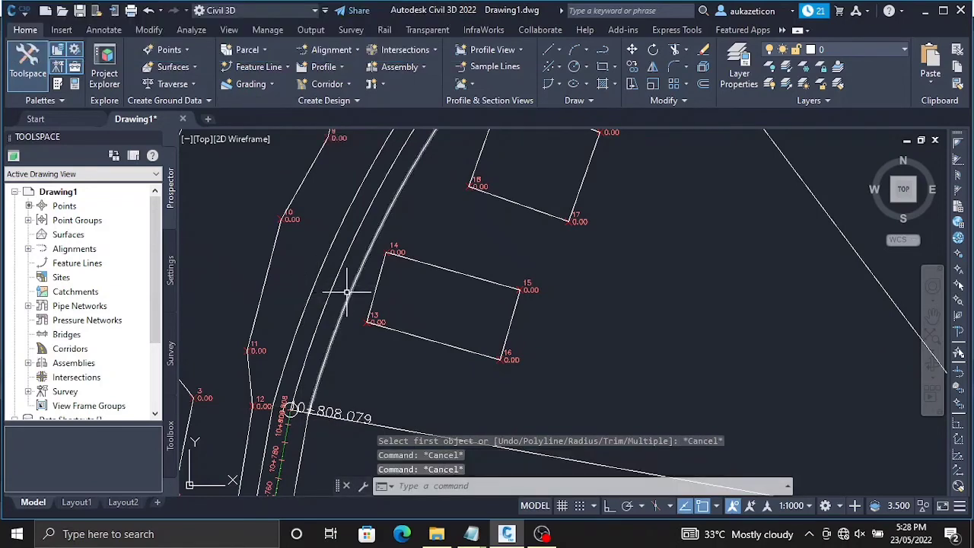
# Retry the fillet directly on the alignment's straight segment just below station 10+808.079.
pyautogui.scroll(-2, 342, 321)
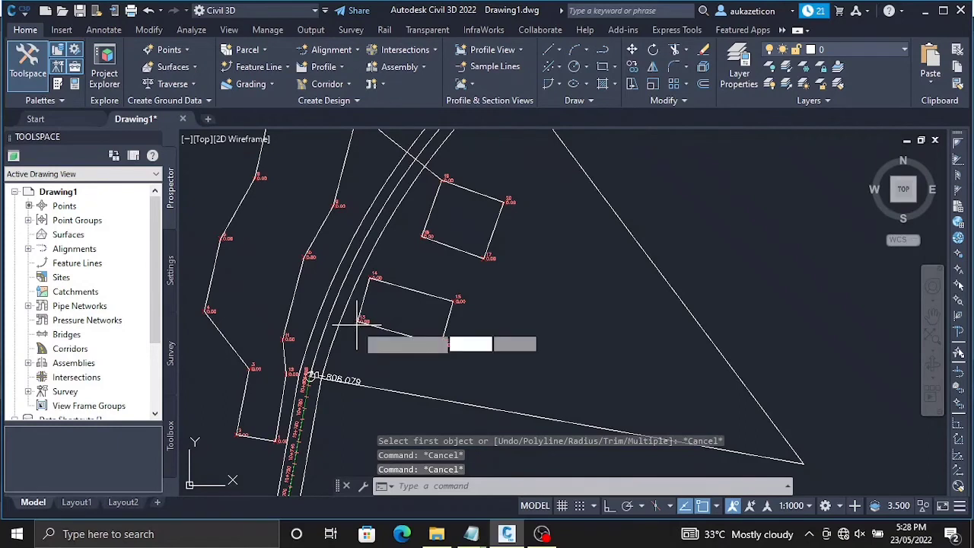
pyautogui.press('Return')
pyautogui.press('Escape')
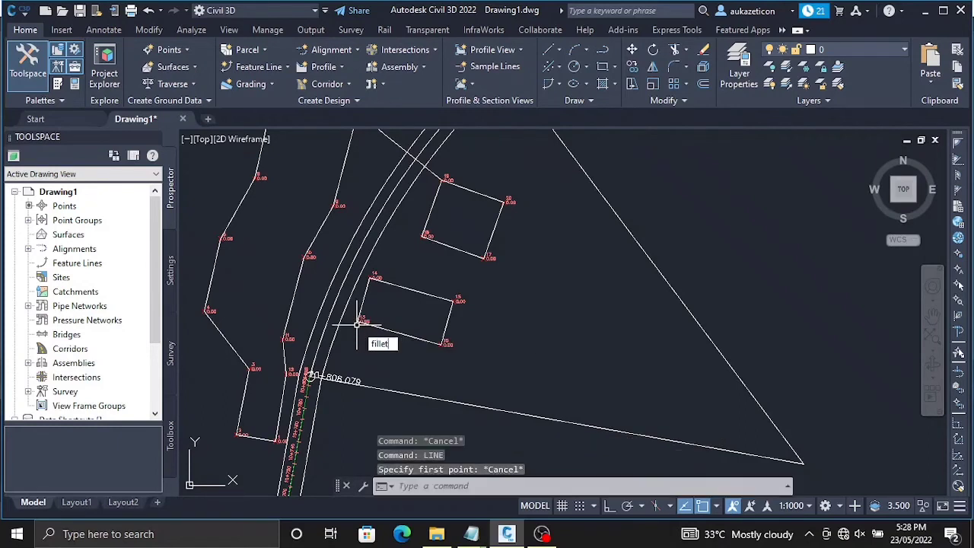
pyautogui.write('fillet')
pyautogui.press('Return')
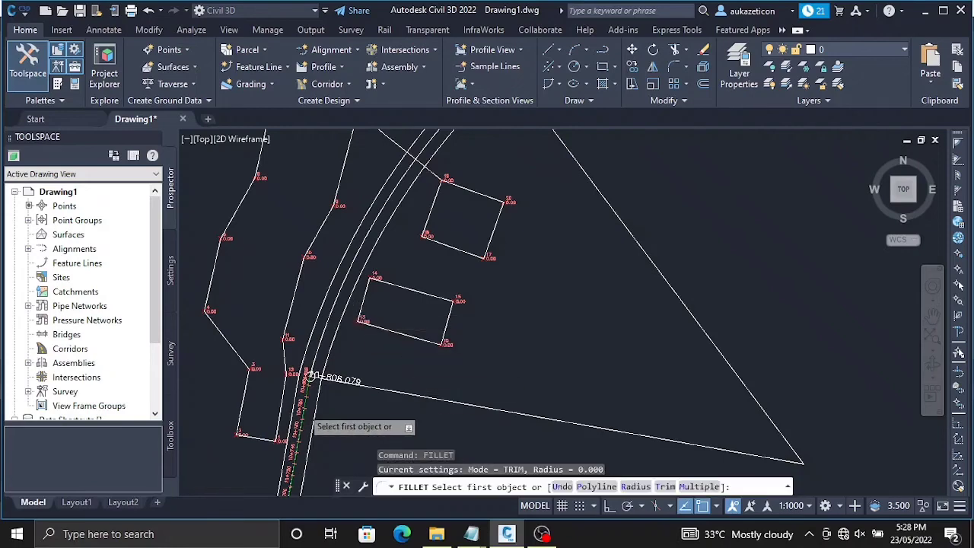
pyautogui.scroll(3, 310, 378)
pyautogui.click(304, 393)
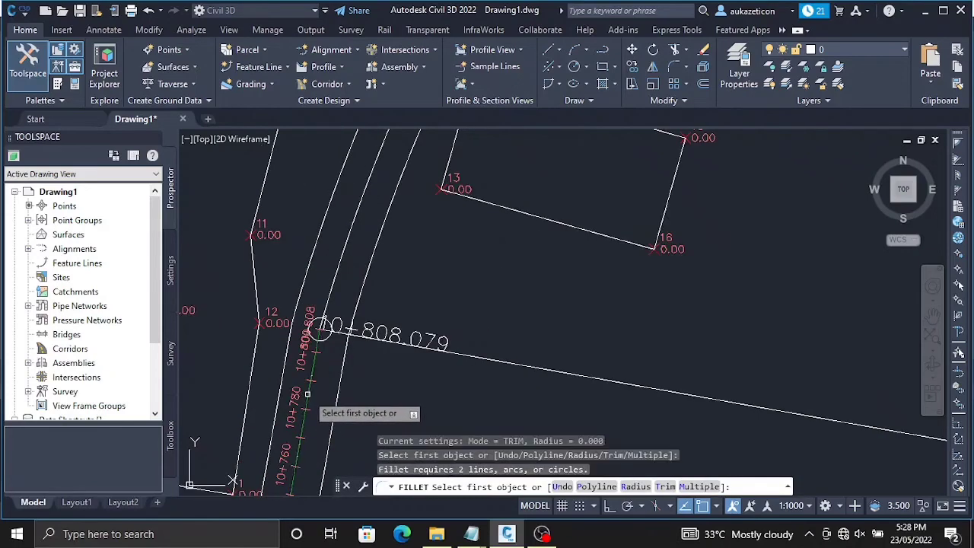
pyautogui.click(307, 388)
pyautogui.press('Escape')
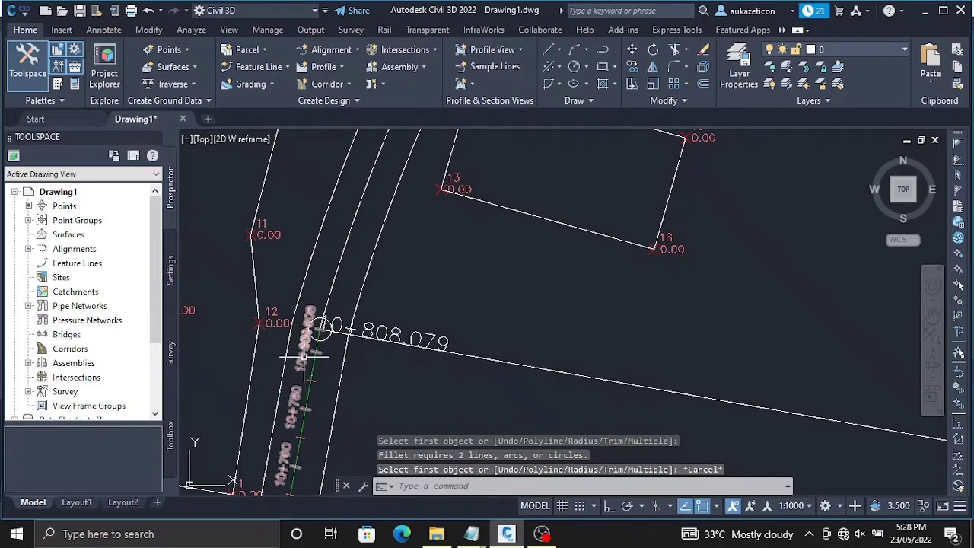
# Erase the alignment's station labels and then the alignment itself along the straight road section.
pyautogui.click(303, 357)
pyautogui.write('ERASE')
pyautogui.press('Return')
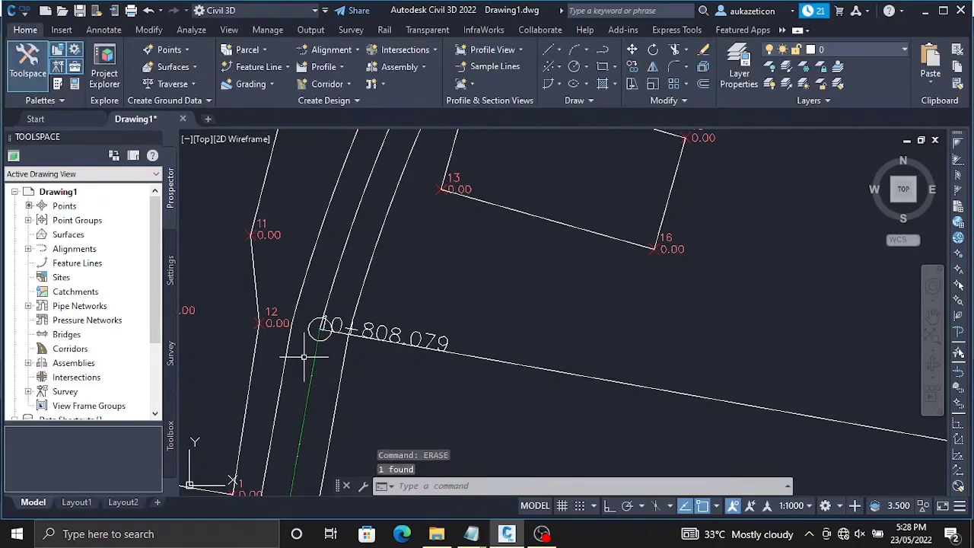
pyautogui.click(312, 374)
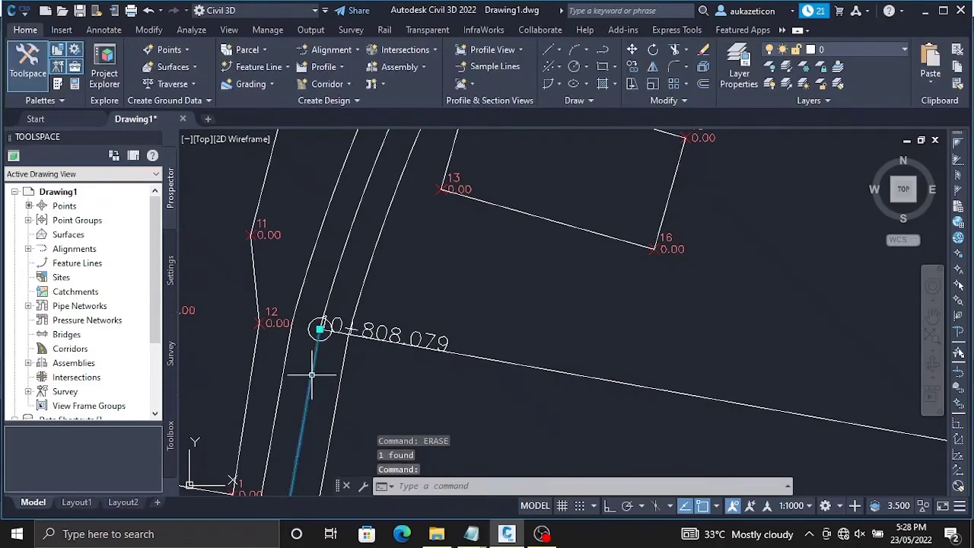
pyautogui.write('era')
pyautogui.press('Return')
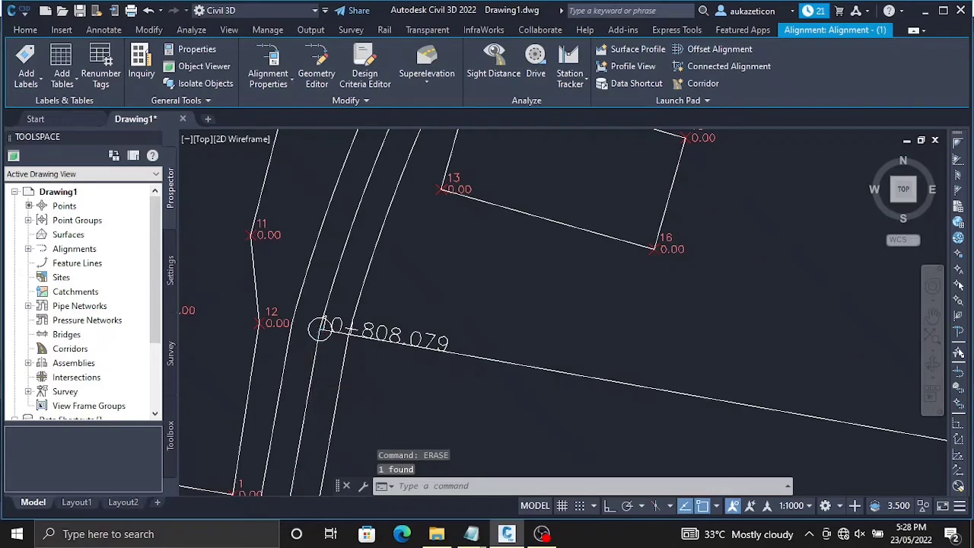
# Fillet the lower straight centreline with the line crossing the road from point 19, using radius 0.
pyautogui.scroll(-2, 353, 369)
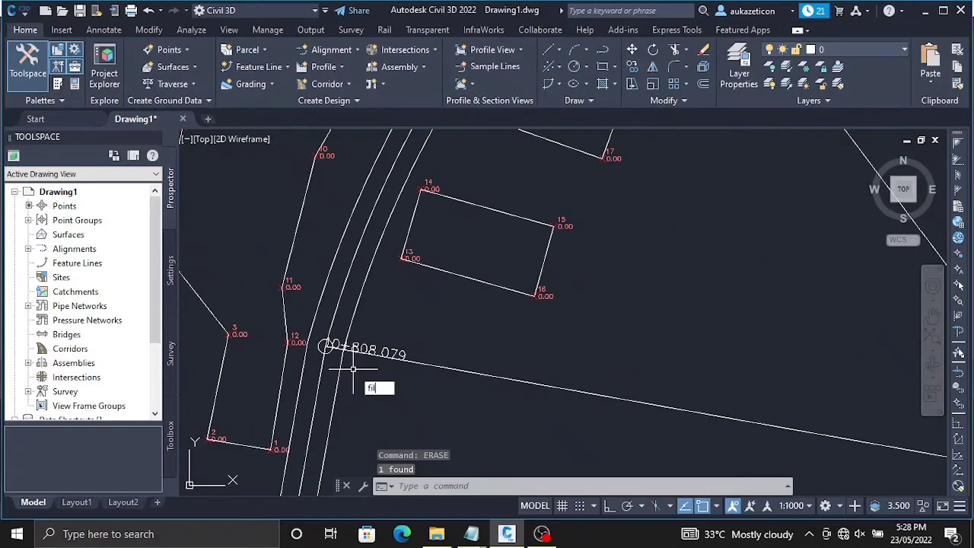
pyautogui.press('Return')
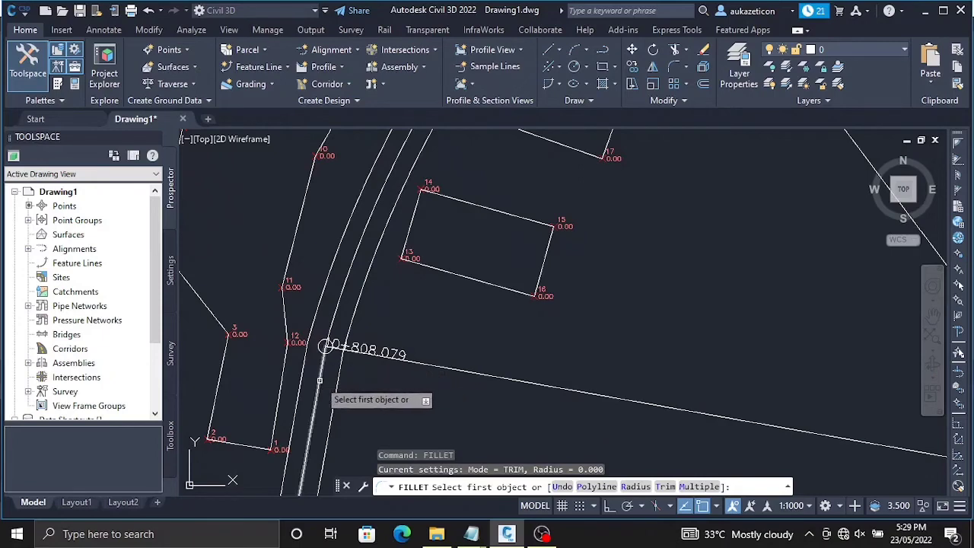
pyautogui.click(320, 379)
pyautogui.scroll(-6, 339, 291)
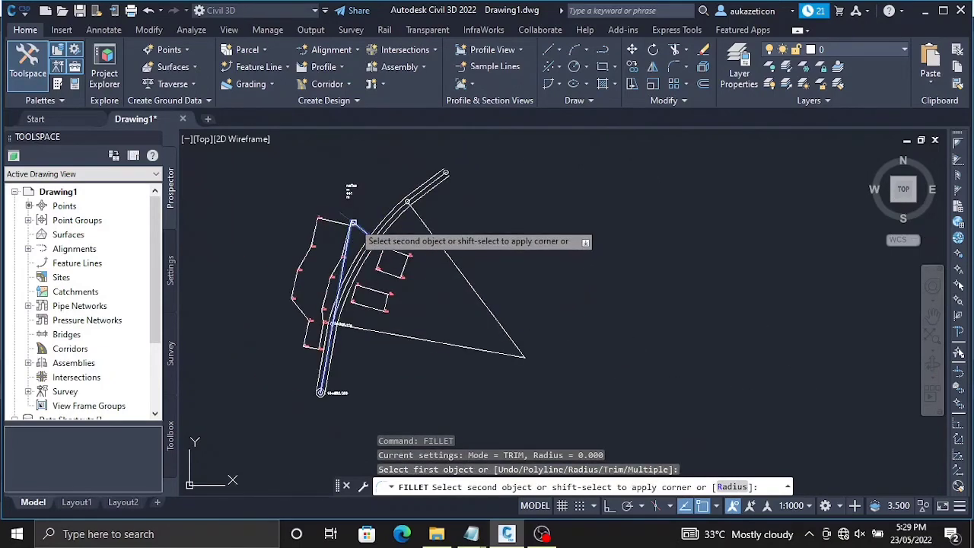
pyautogui.click(354, 226)
pyautogui.scroll(3, 414, 163)
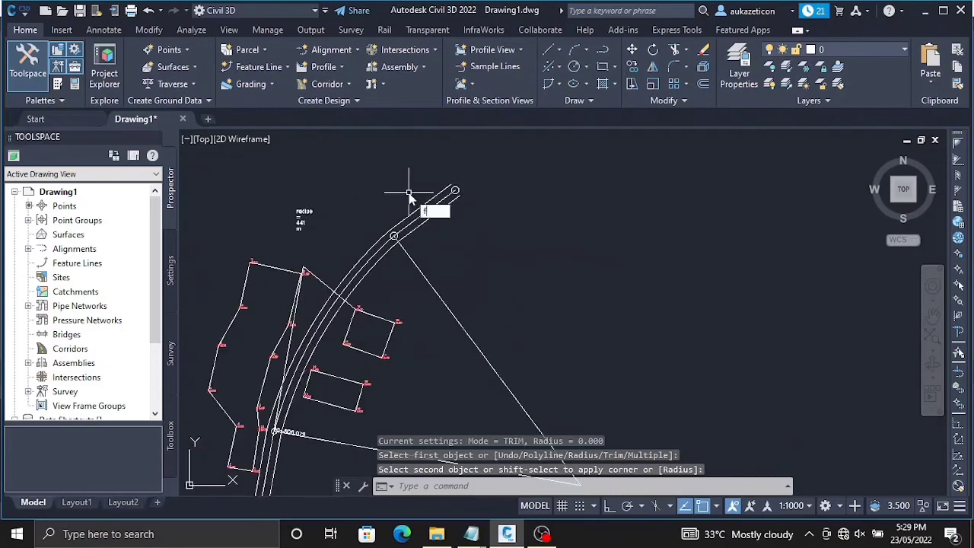
# Erase the helper line that runs from point 19 across the road.
pyautogui.press('Return')
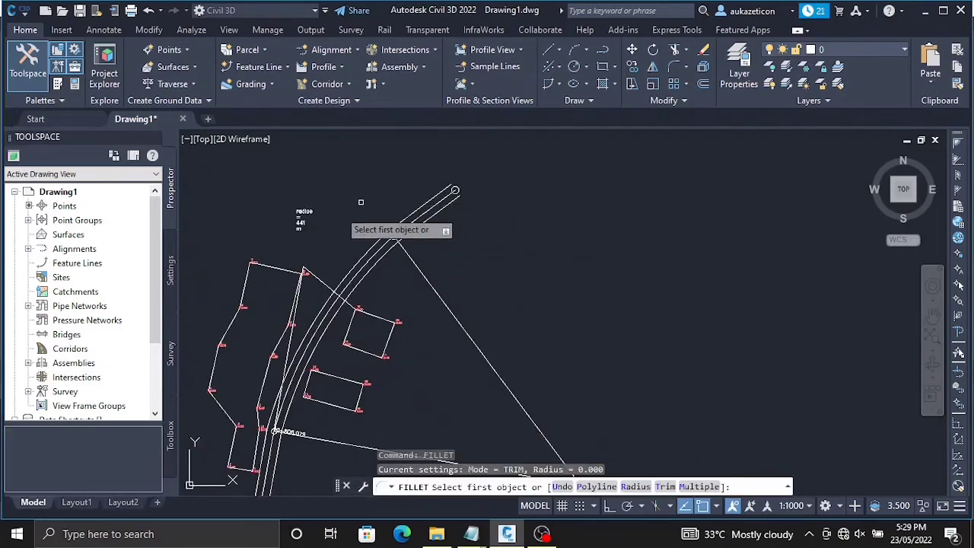
pyautogui.scroll(5, 310, 227)
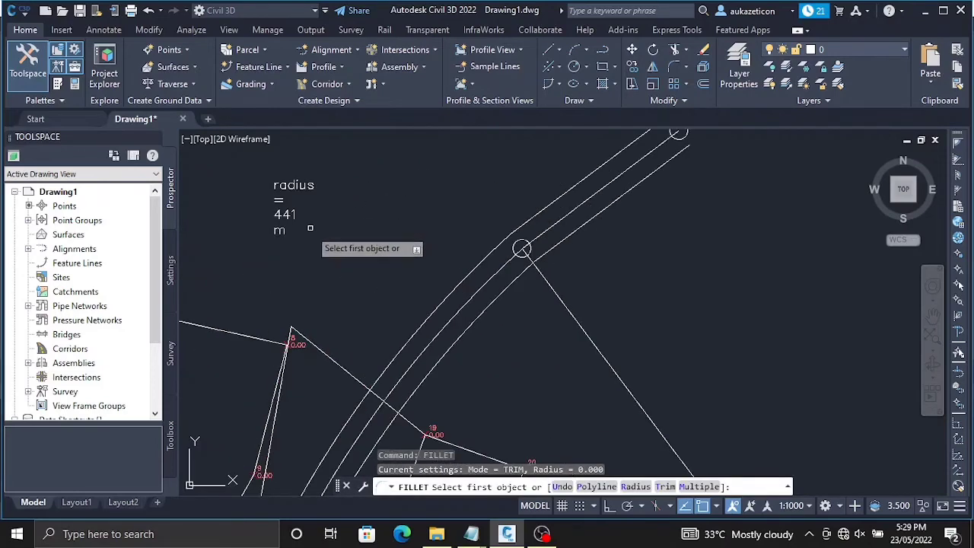
pyautogui.press('Escape')
pyautogui.click(328, 358)
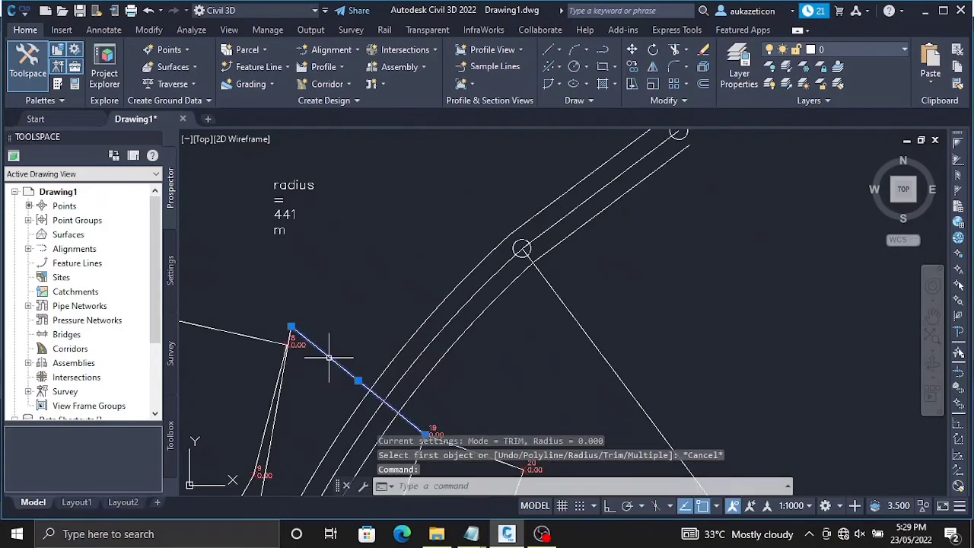
pyautogui.press('Return')
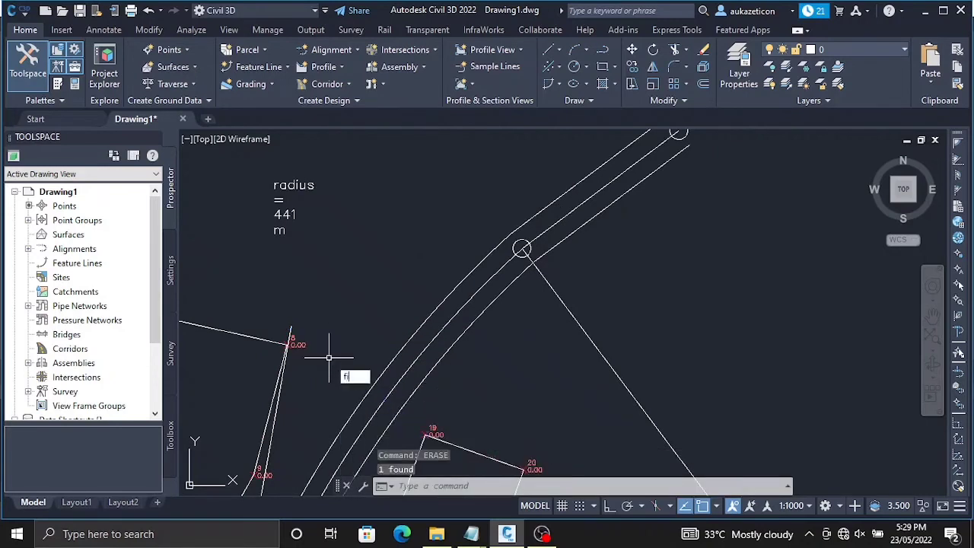
# Fillet the upper straight centreline with the extended lower straight centreline at radius 0, so both tangents meet in one corner.
pyautogui.write('f')
pyautogui.press('Return')
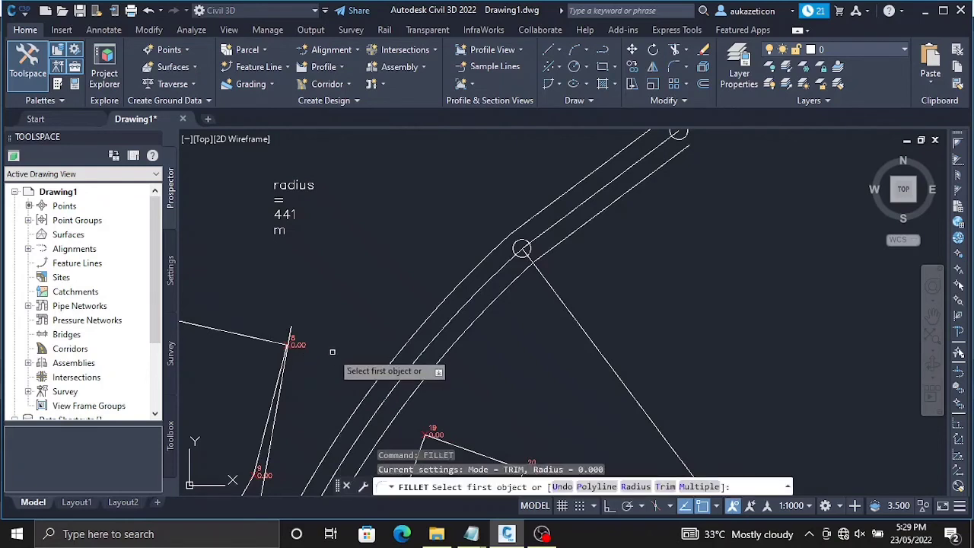
pyautogui.click(544, 230)
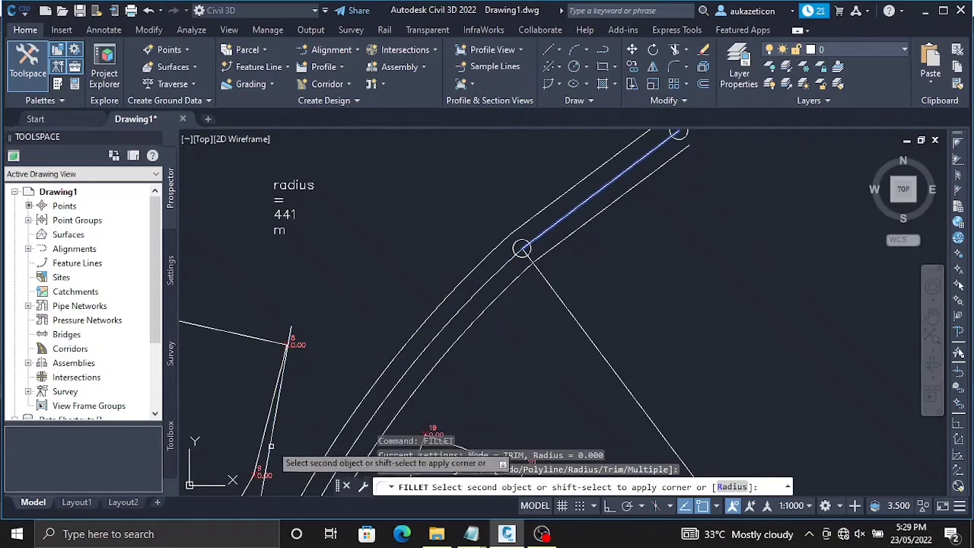
pyautogui.press('Escape')
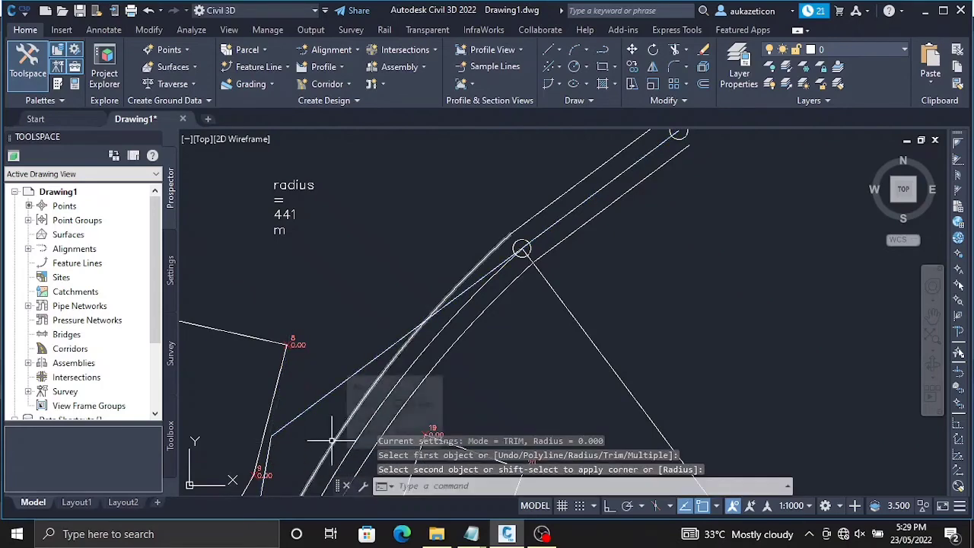
# Draw a line from the corner where the two tangents meet to the curve's centre point, where the two radius lines join.
pyautogui.rightClick(331, 338)
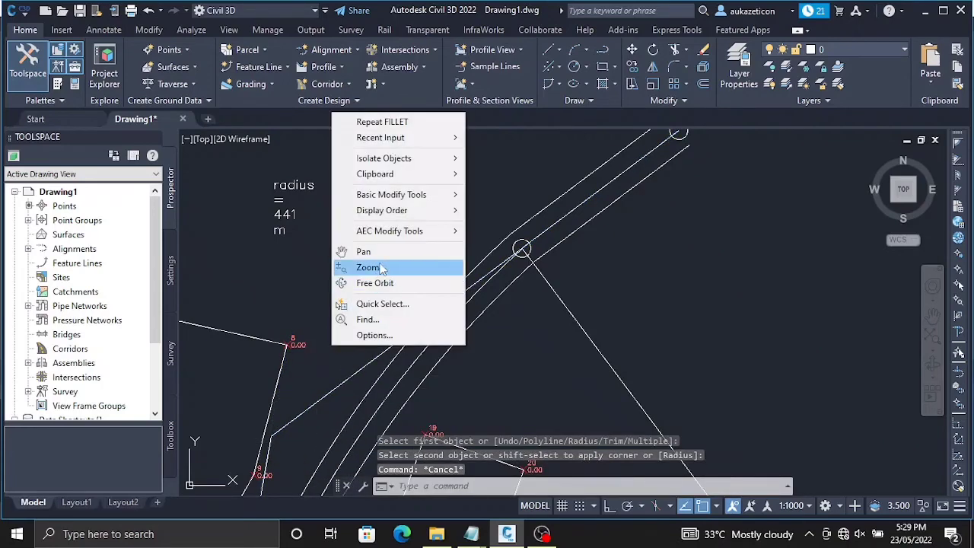
pyautogui.click(380, 258)
pyautogui.moveTo(374, 408); pyautogui.dragTo(381, 202)
pyautogui.scroll(-3, 374, 228)
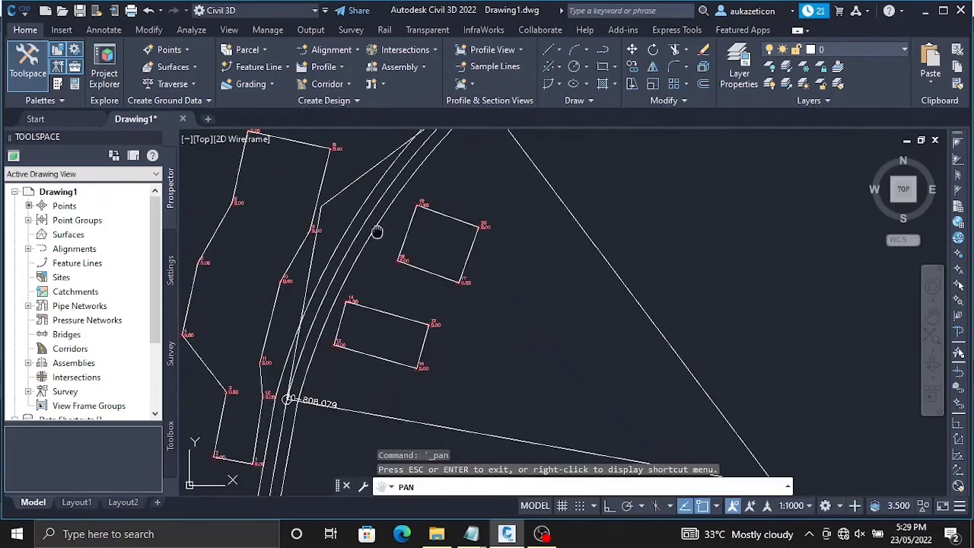
pyautogui.rightClick(360, 227)
pyautogui.click(400, 237)
pyautogui.write('lin')
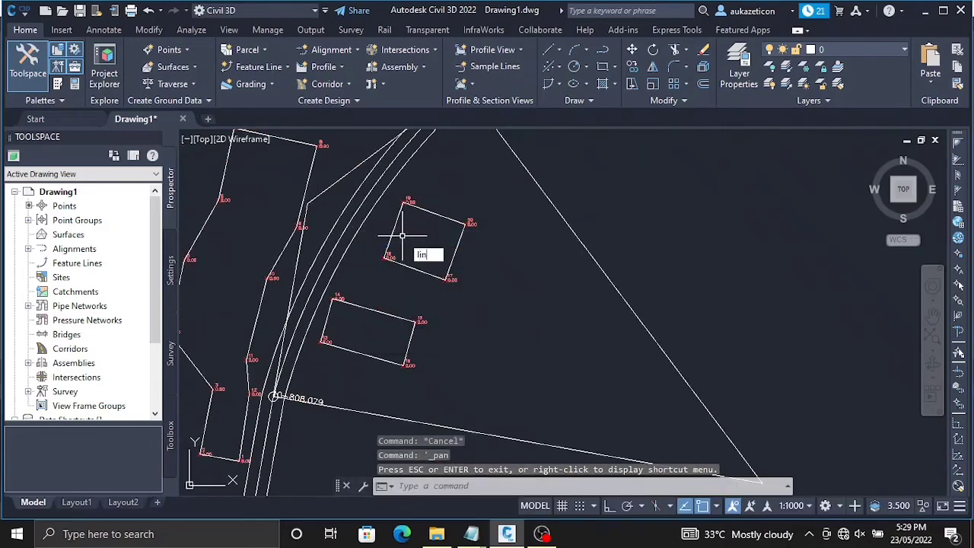
pyautogui.write('e')
pyautogui.press('Return')
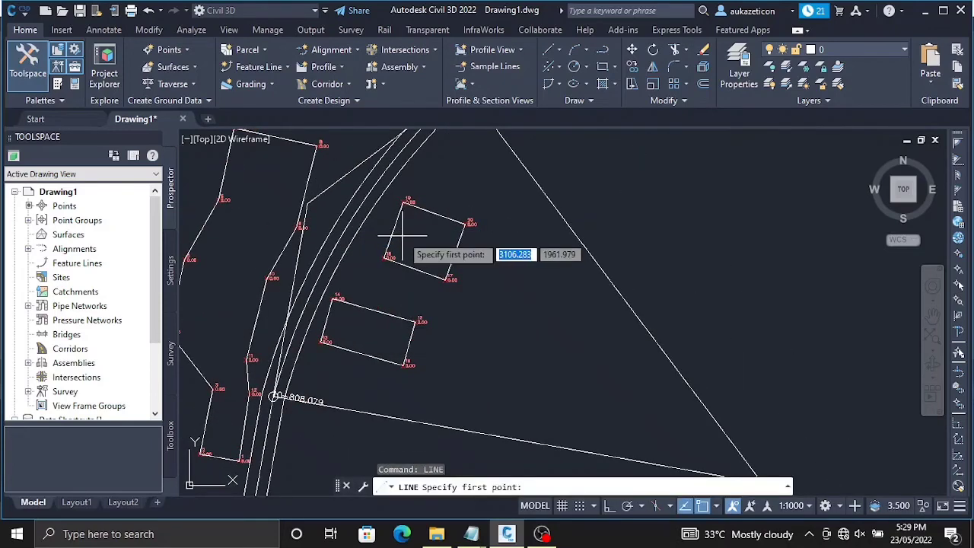
pyautogui.click(307, 204)
pyautogui.scroll(-3, 706, 402)
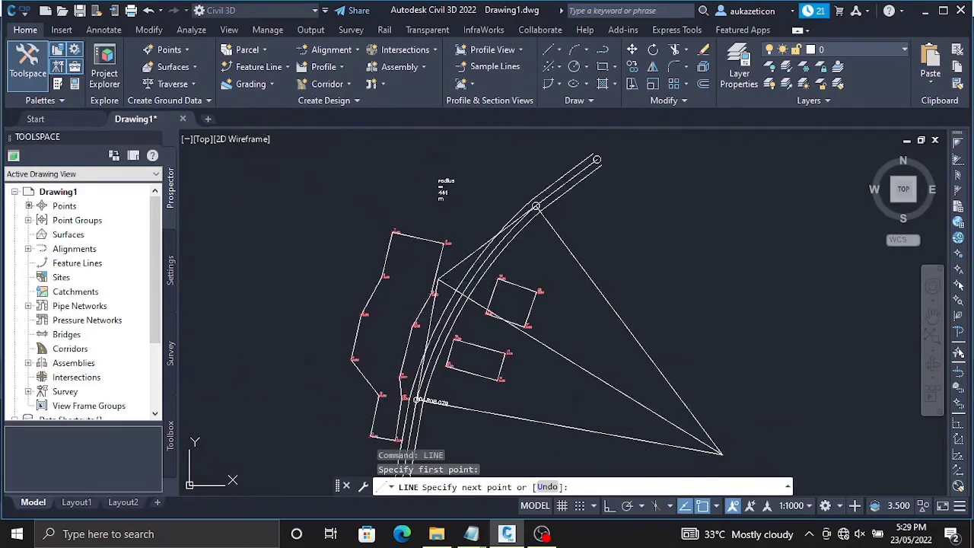
pyautogui.press('Escape')
pyautogui.scroll(2, 499, 318)
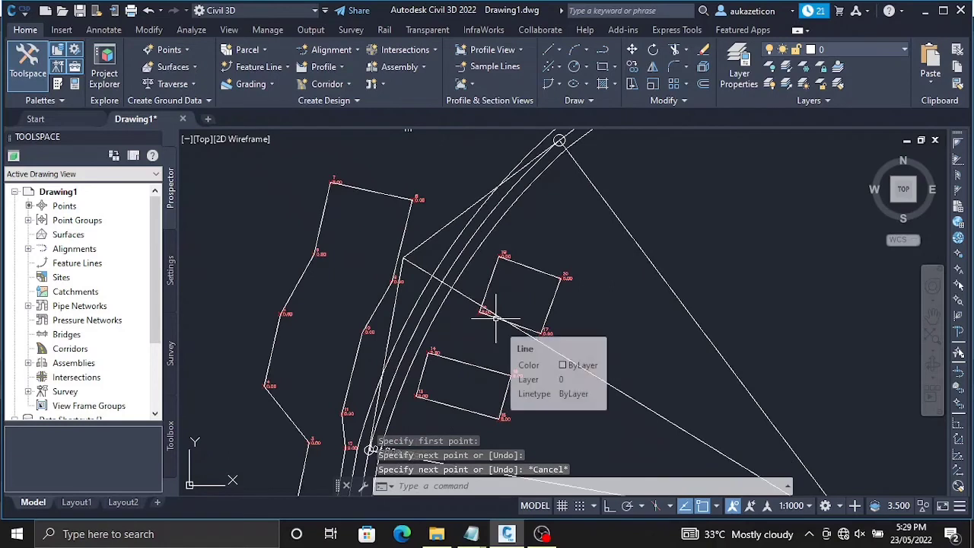
pyautogui.scroll(-2, 667, 338)
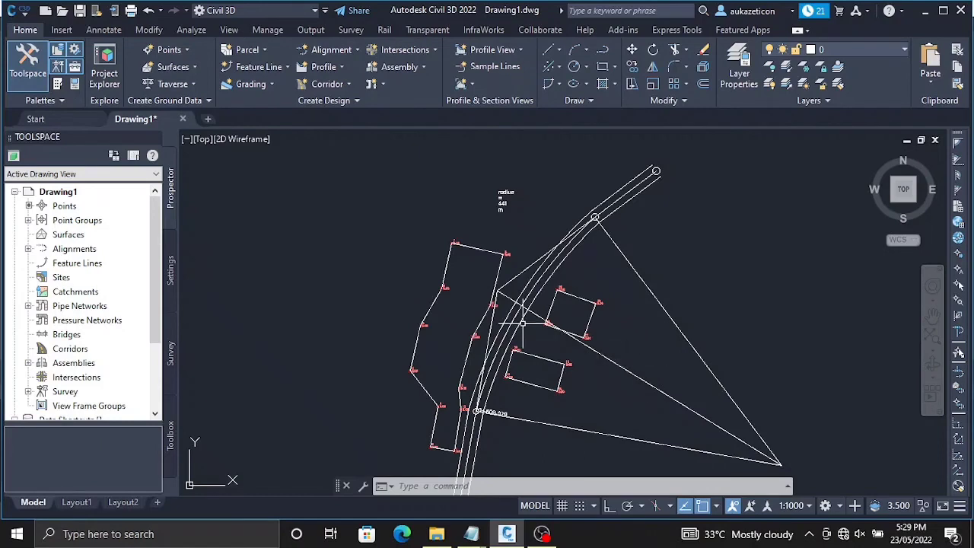
pyautogui.scroll(2, 506, 296)
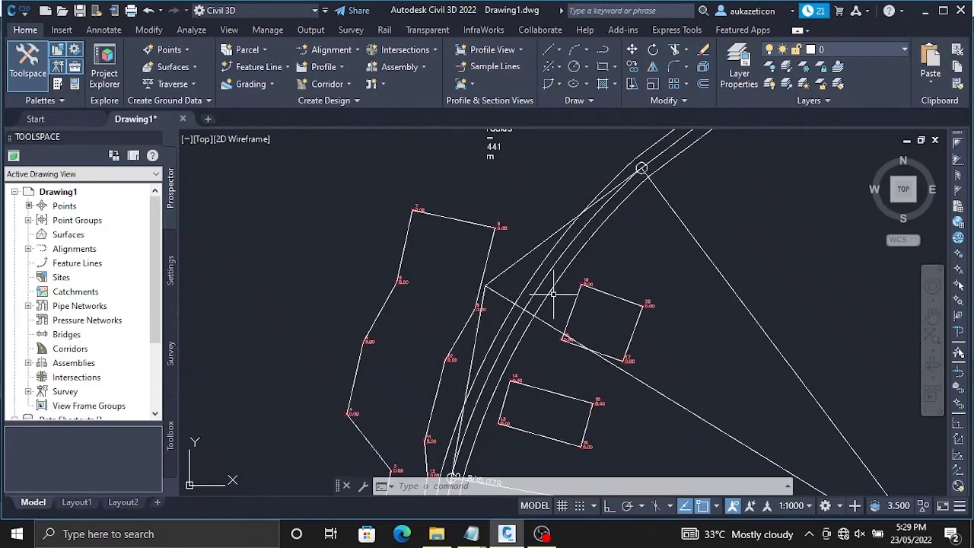
pyautogui.scroll(3, 496, 293)
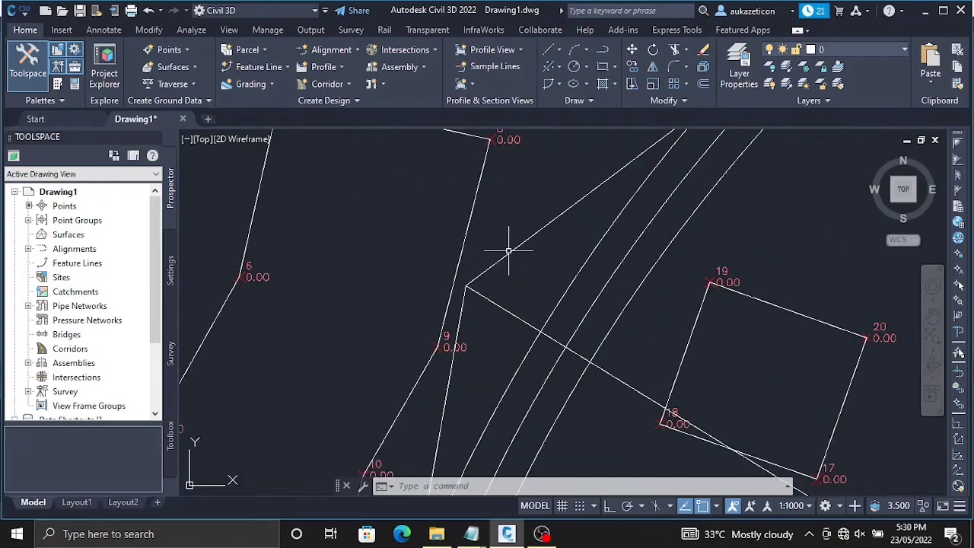
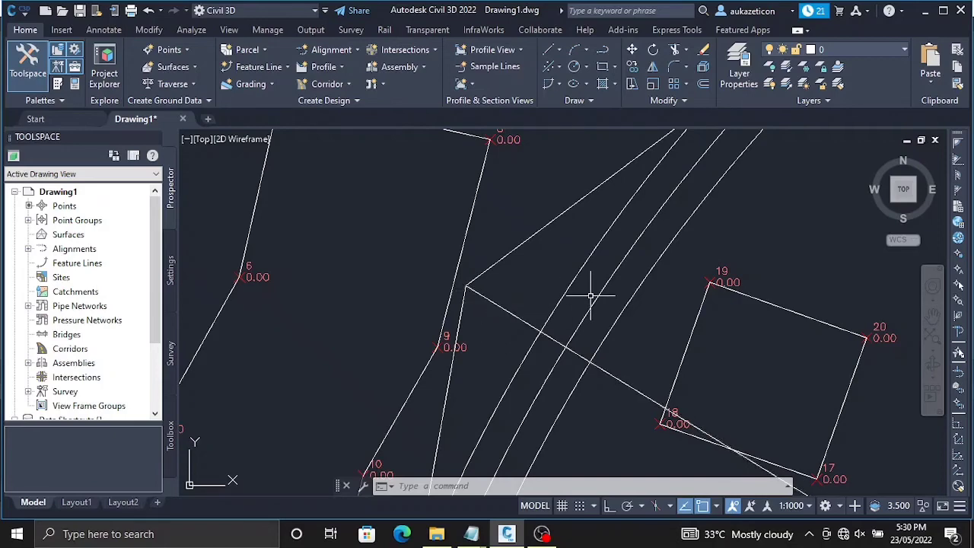
pyautogui.scroll(-4, 582, 288)
pyautogui.scroll(-3, 675, 286)
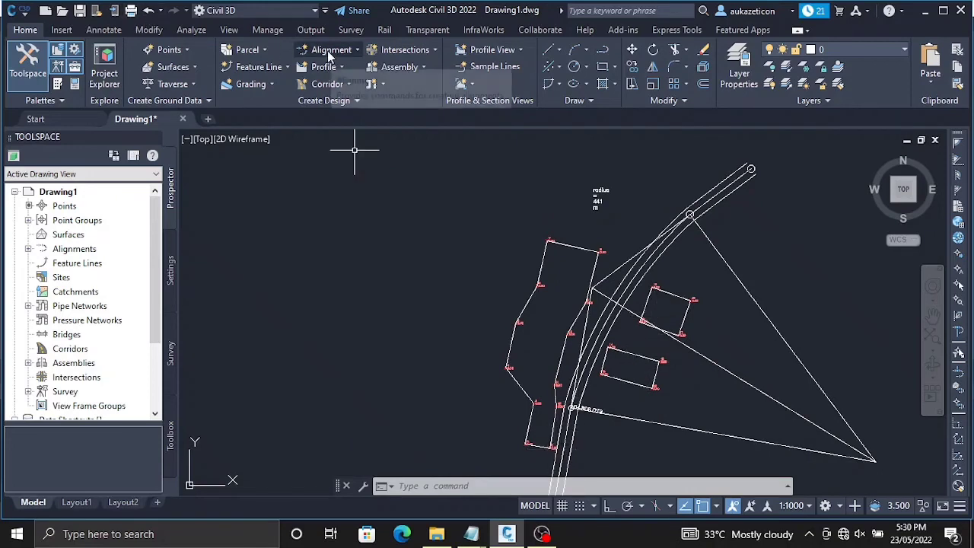
# Create a new centreline alignment for layout with starting station 10+660.
pyautogui.click(329, 53)
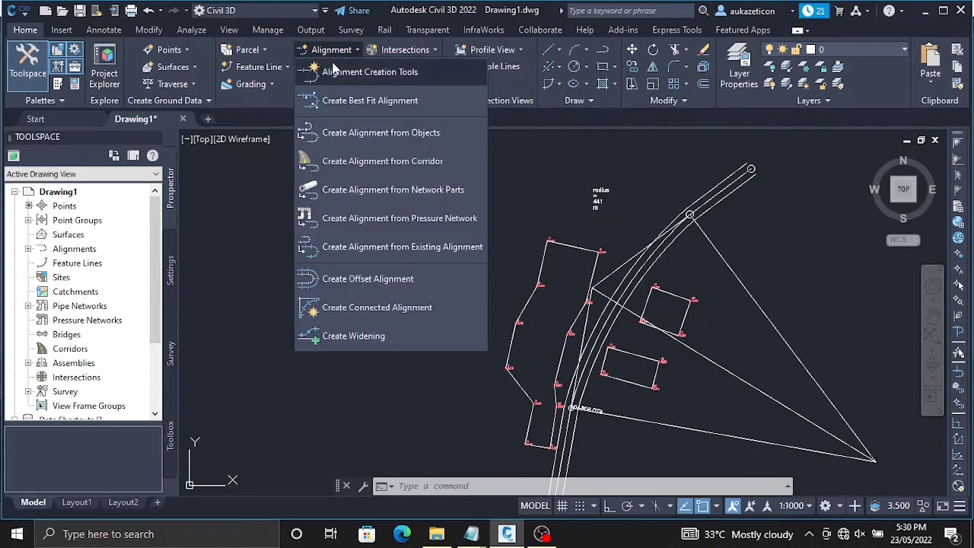
pyautogui.press('Escape')
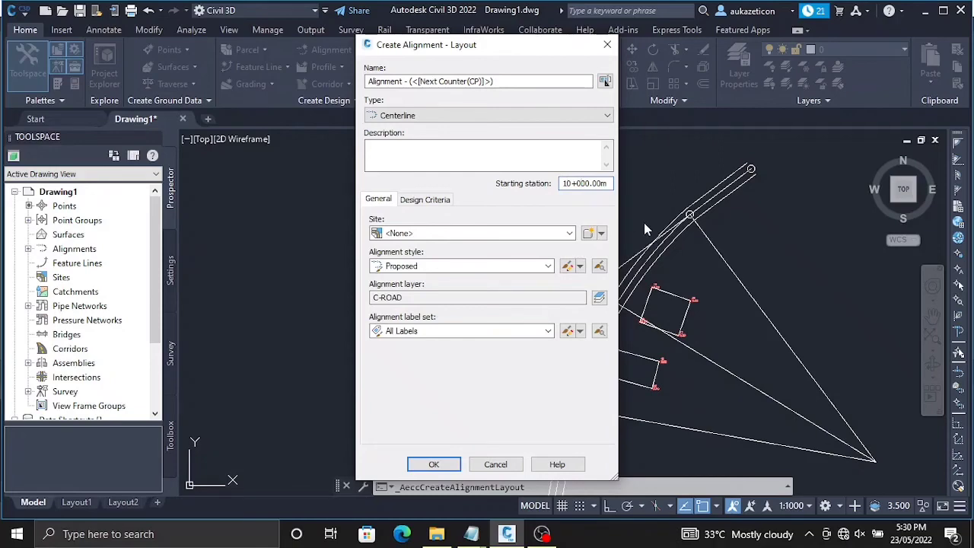
pyautogui.press('Delete')
pyautogui.press('Delete')
pyautogui.write('66')
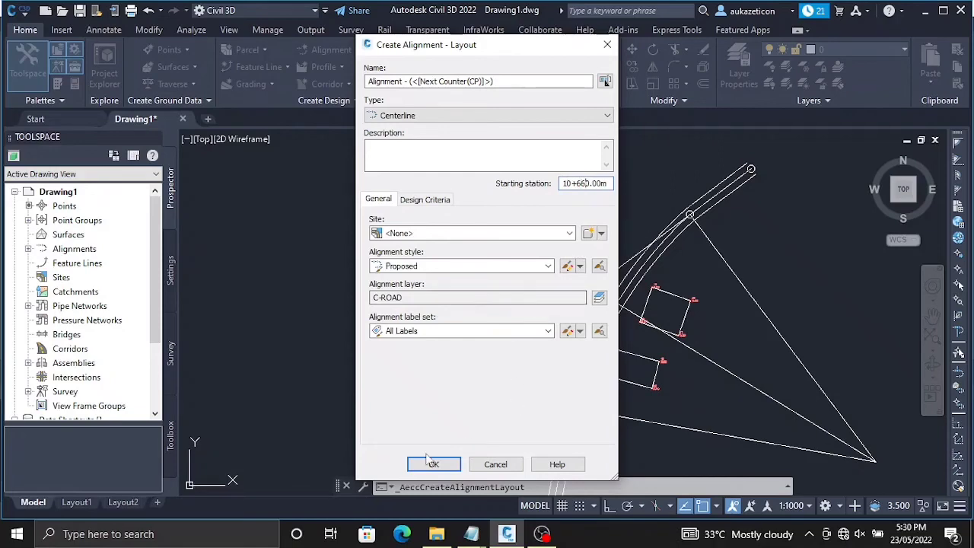
pyautogui.press('Return')
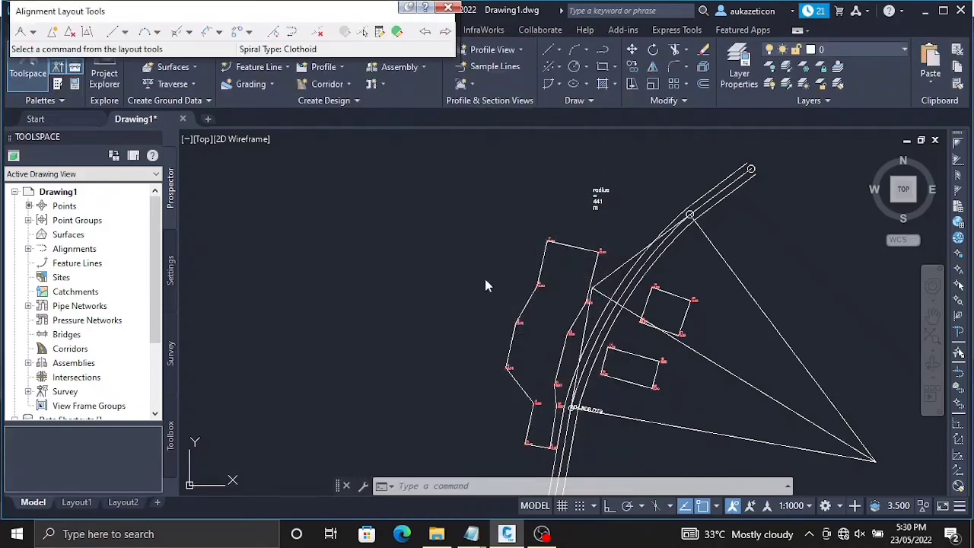
# Lay out a two-point fixed line from where the outer circle at 10+650.000 crosses the centreline to the 10+808.079 point.
pyautogui.click(118, 32)
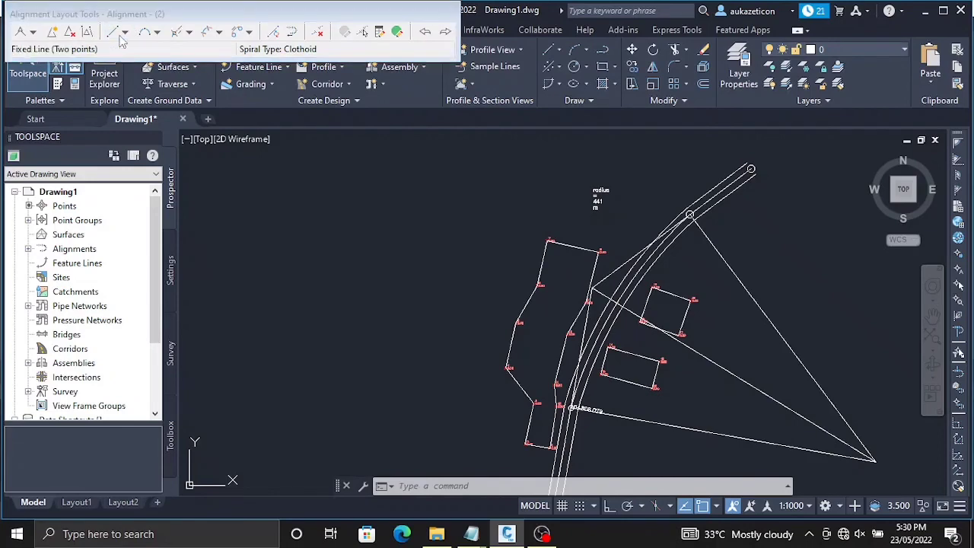
pyautogui.scroll(-5, 548, 414)
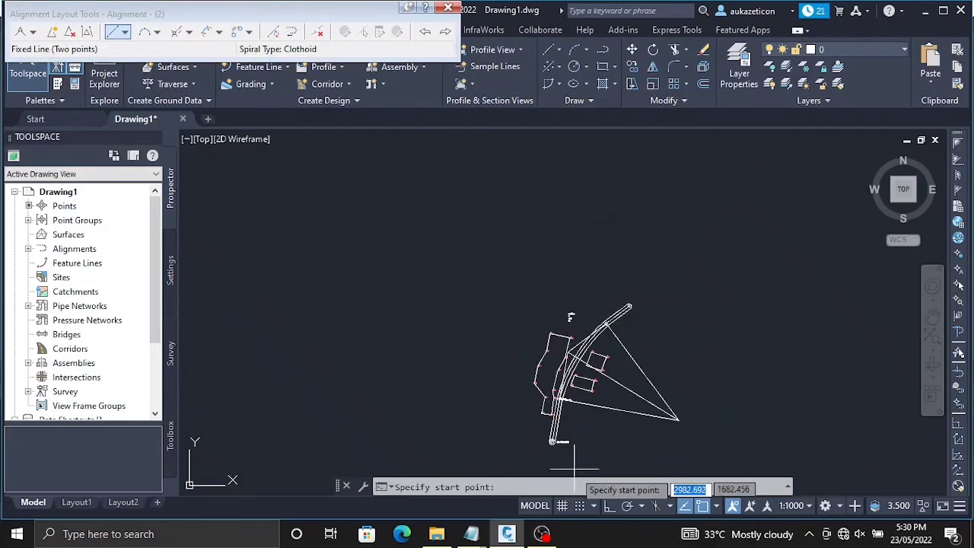
pyautogui.scroll(5, 548, 438)
pyautogui.scroll(6, 532, 373)
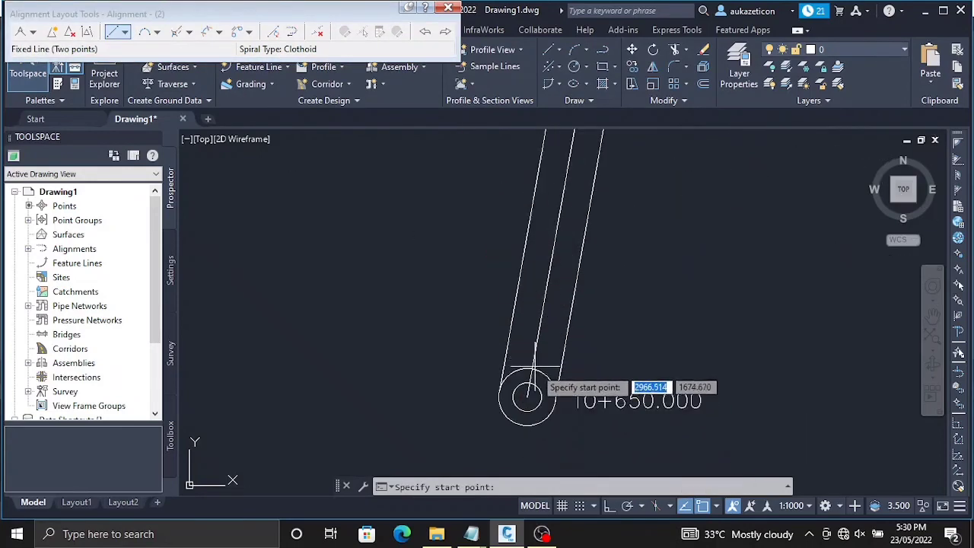
pyautogui.click(532, 370)
pyautogui.scroll(-4, 566, 213)
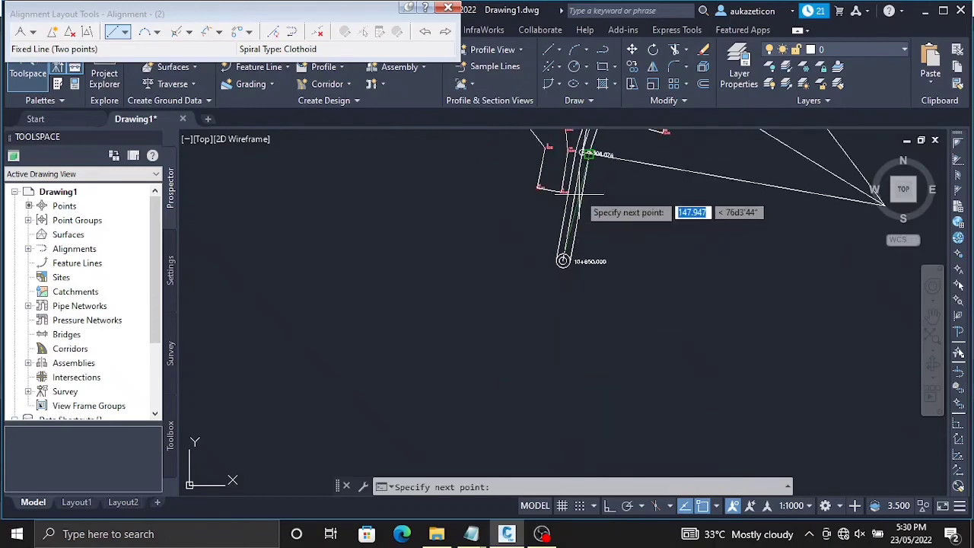
pyautogui.scroll(6, 597, 186)
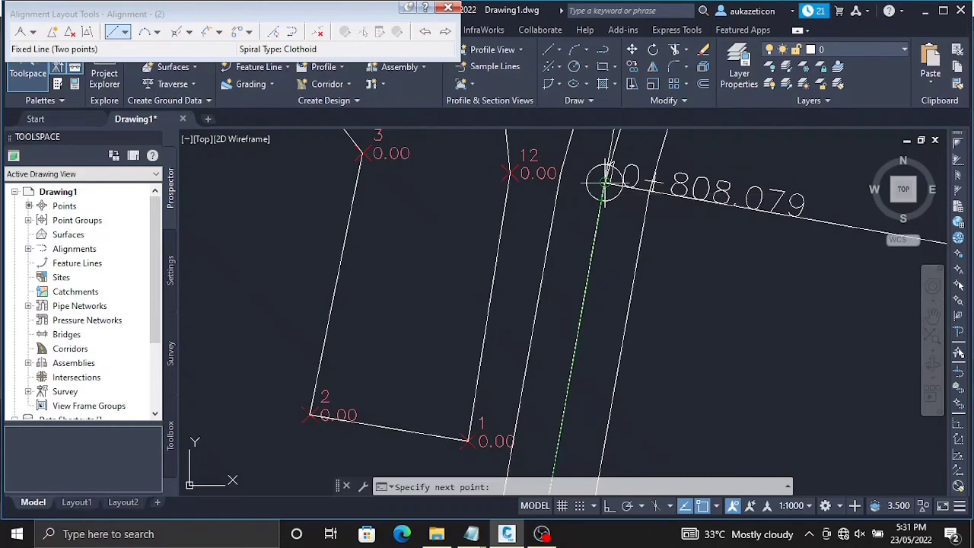
pyautogui.click(603, 185)
pyautogui.press('Return')
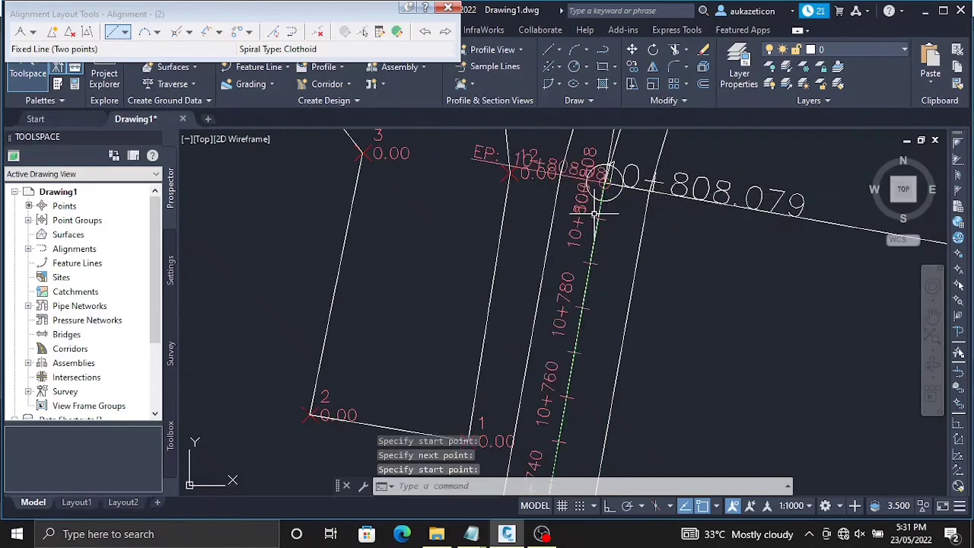
# Erase the alignment's begin/end point labels and the station and design speed label, keeping the station labels along the line.
pyautogui.scroll(-4, 634, 318)
pyautogui.scroll(3, 624, 414)
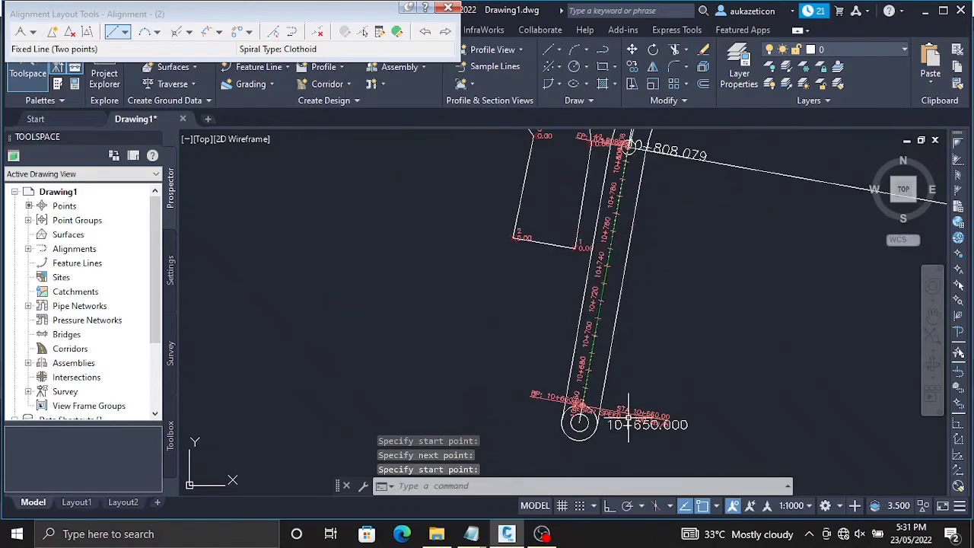
pyautogui.click(627, 414)
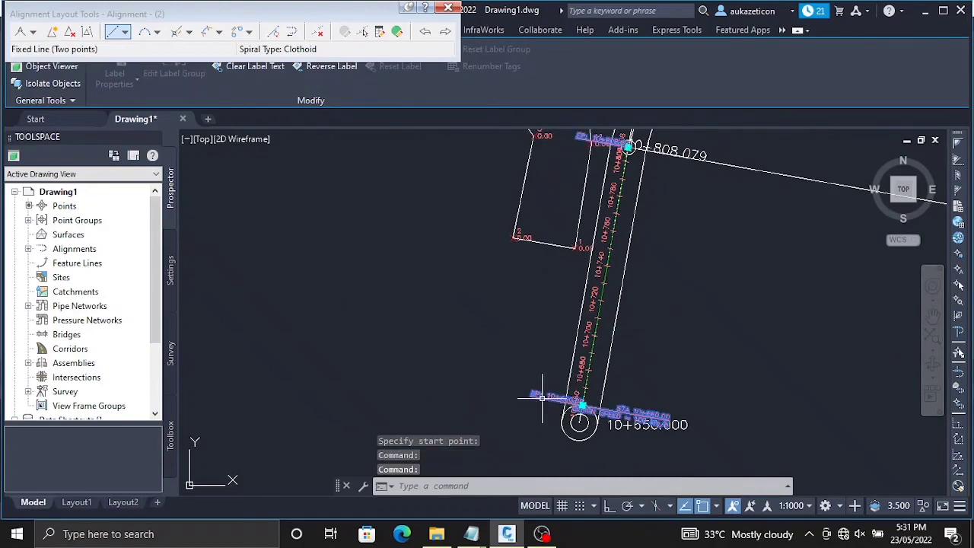
pyautogui.press('Return')
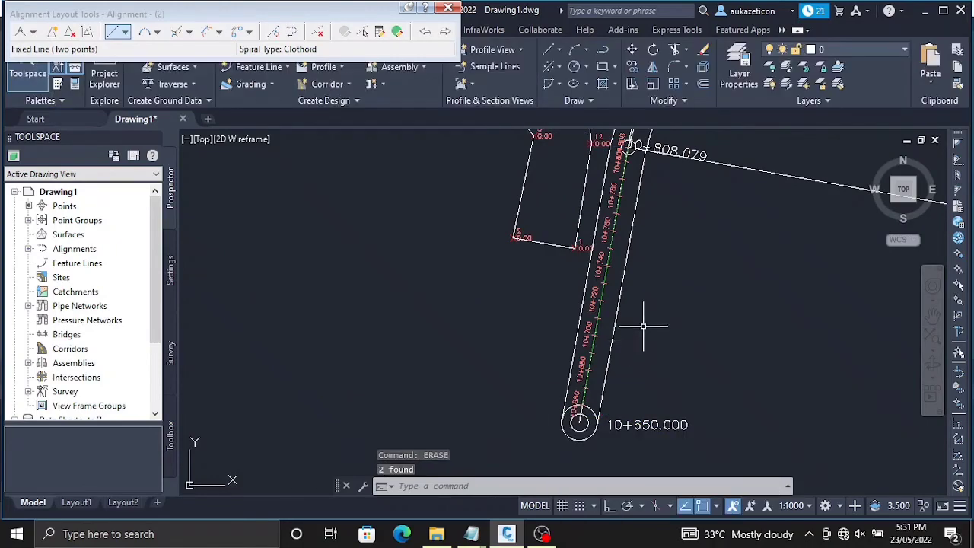
# Lay out a three-point fixed curve from the 10+808.079 point, through the centreline's crossing with the line to the curve centre, to the arc's upper end circle.
pyautogui.scroll(-3, 644, 326)
pyautogui.scroll(3, 695, 198)
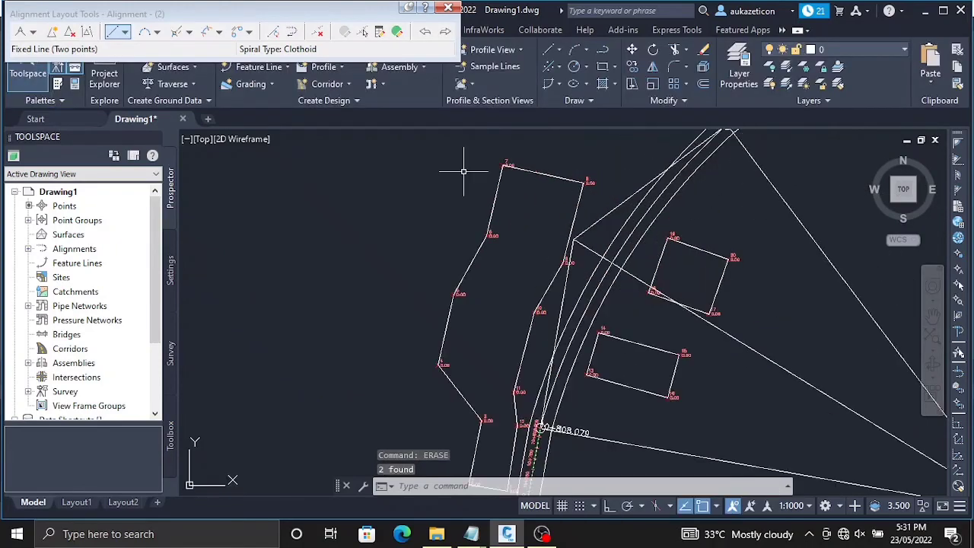
pyautogui.click(145, 31)
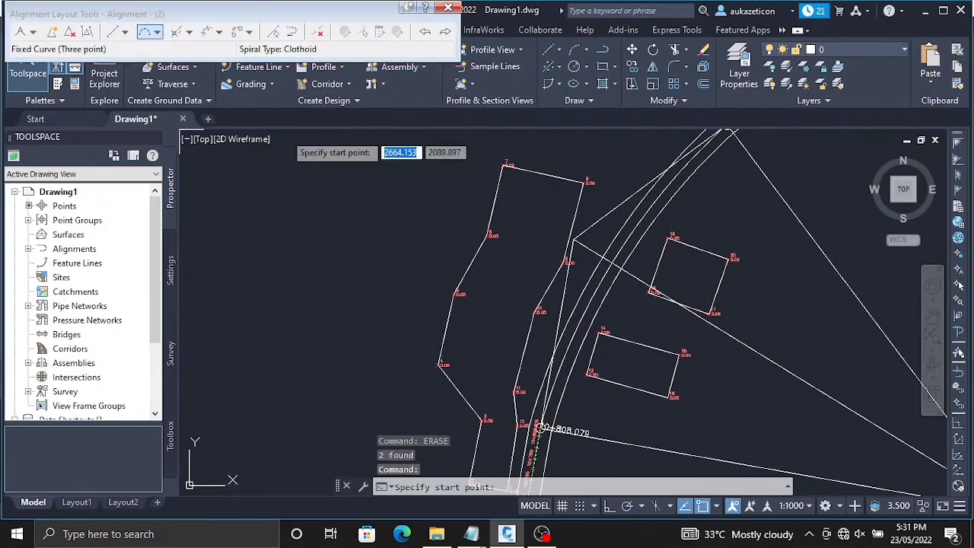
pyautogui.scroll(3, 553, 435)
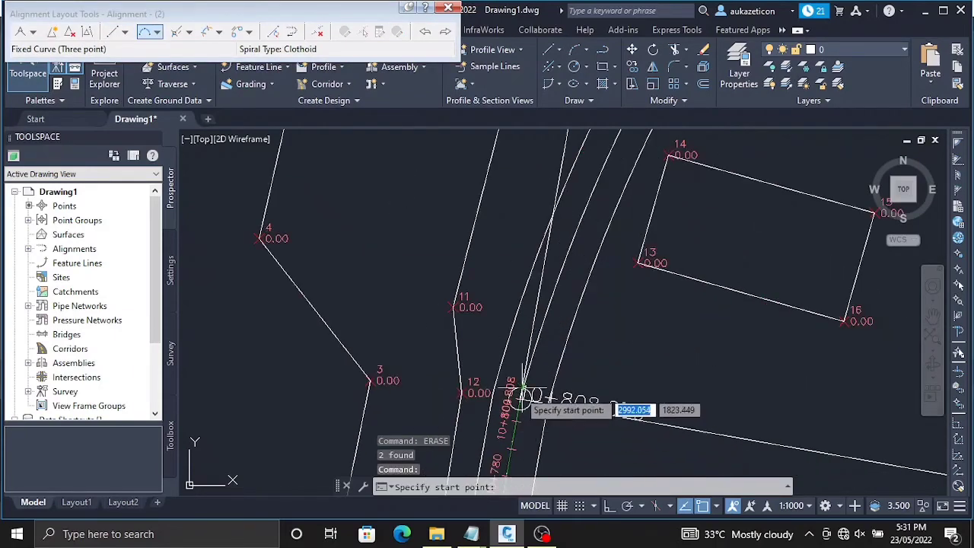
pyautogui.click(520, 395)
pyautogui.scroll(-5, 582, 216)
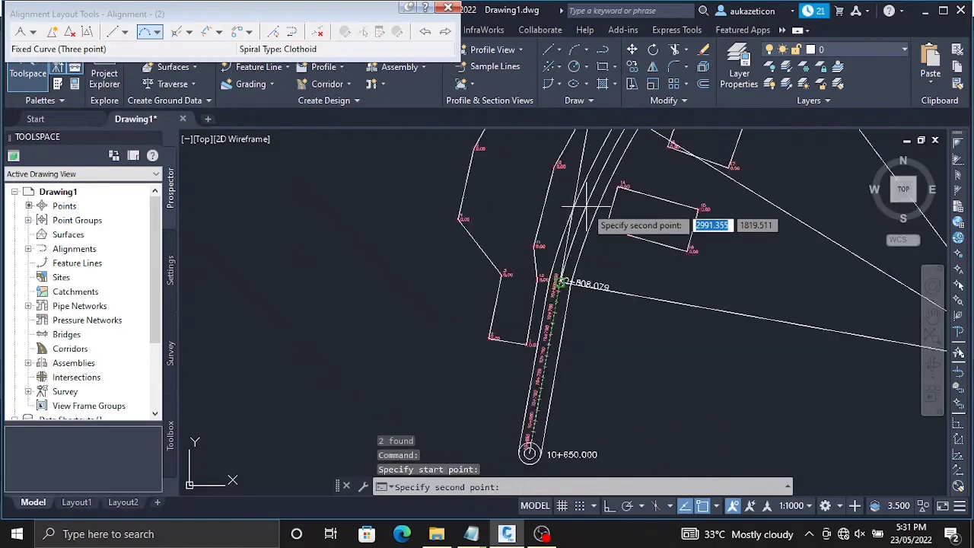
pyautogui.scroll(4, 609, 135)
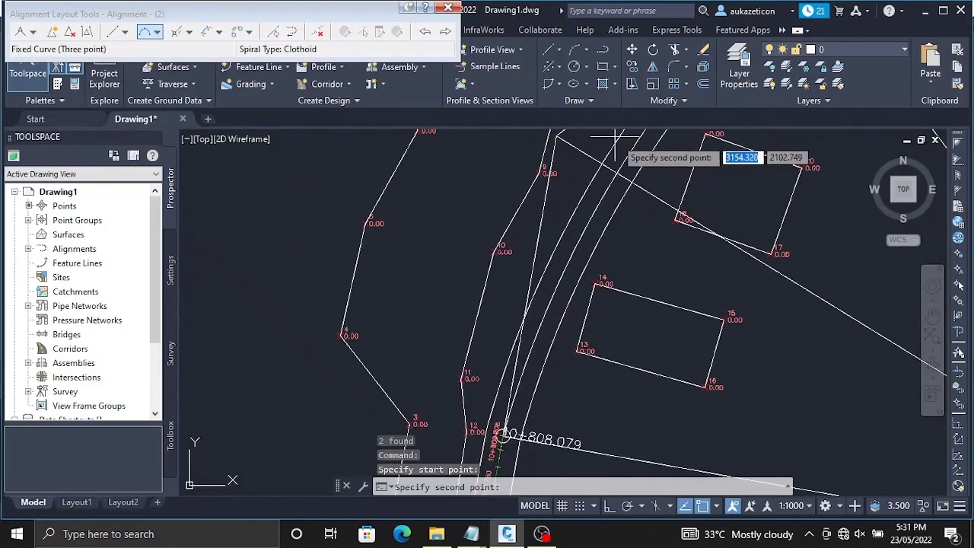
pyautogui.click(620, 175)
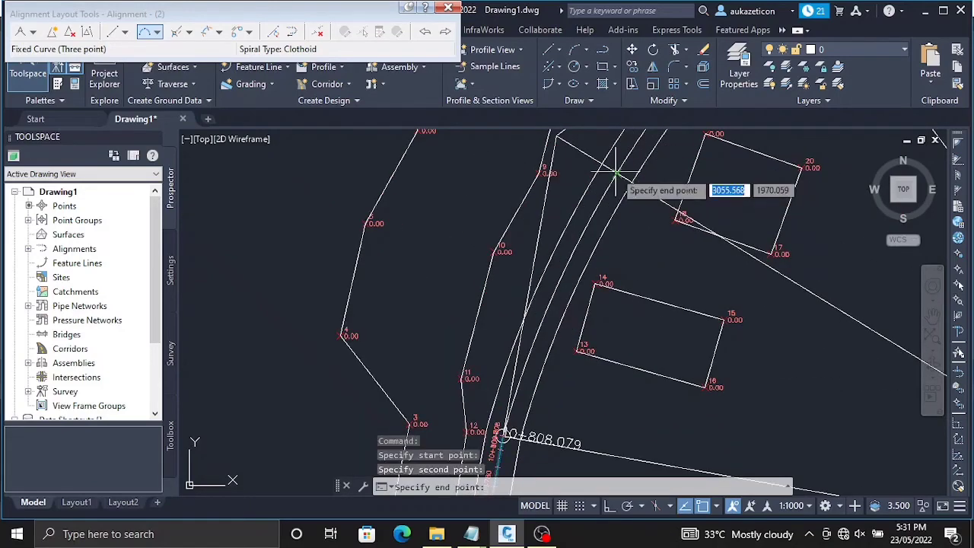
pyautogui.scroll(-5, 692, 175)
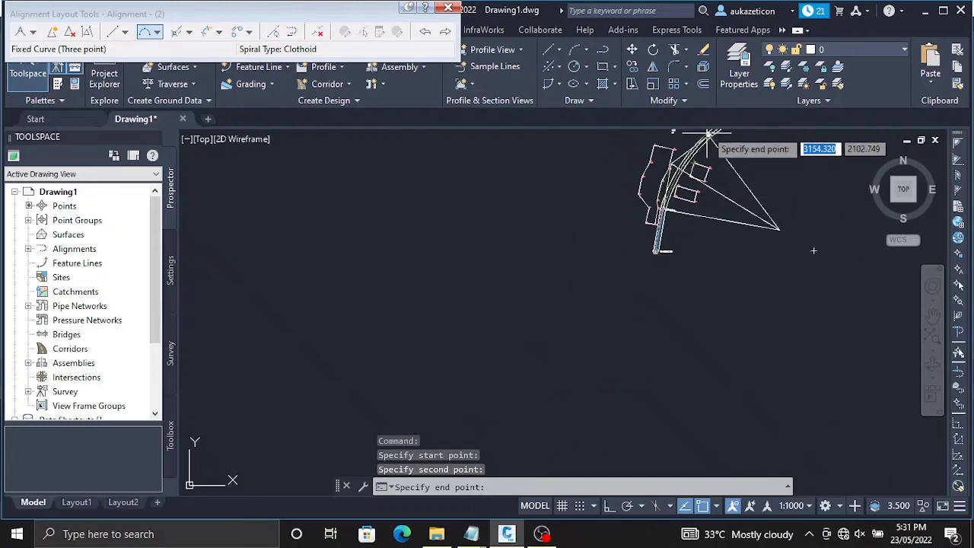
pyautogui.scroll(5, 716, 169)
pyautogui.scroll(2, 715, 175)
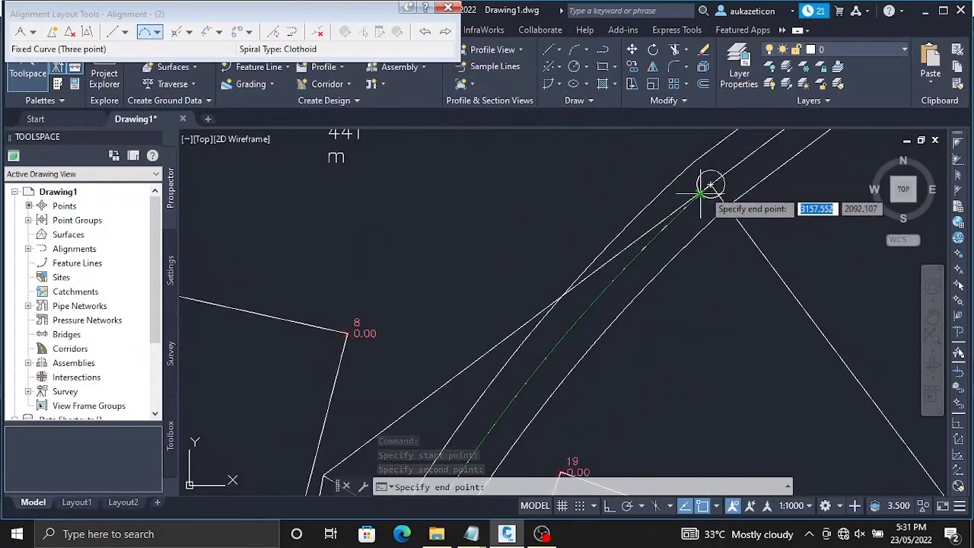
pyautogui.click(709, 184)
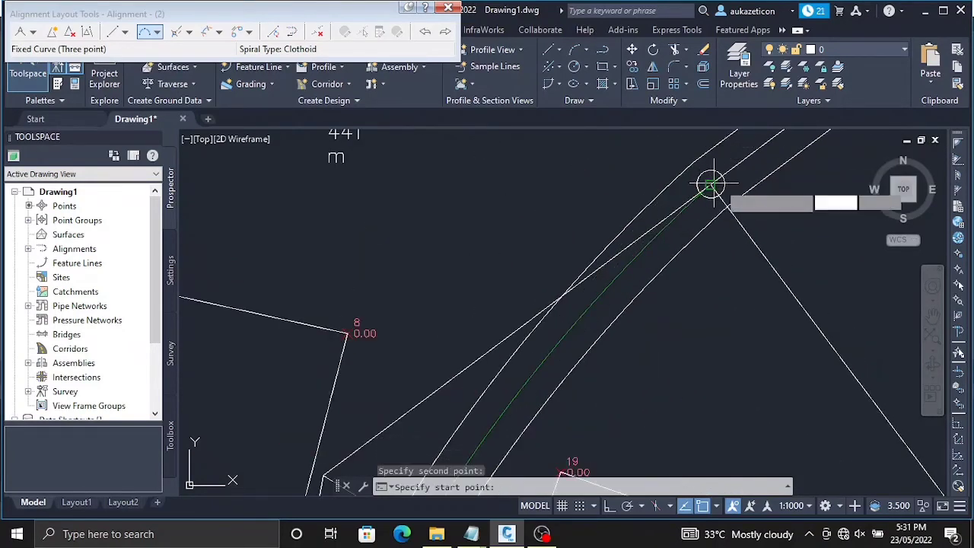
pyautogui.press('Return')
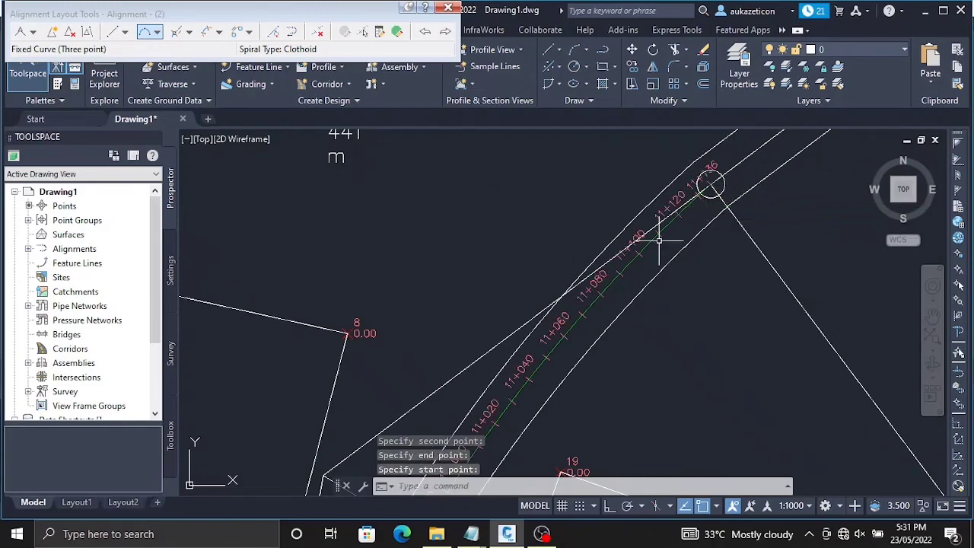
pyautogui.scroll(-3, 616, 315)
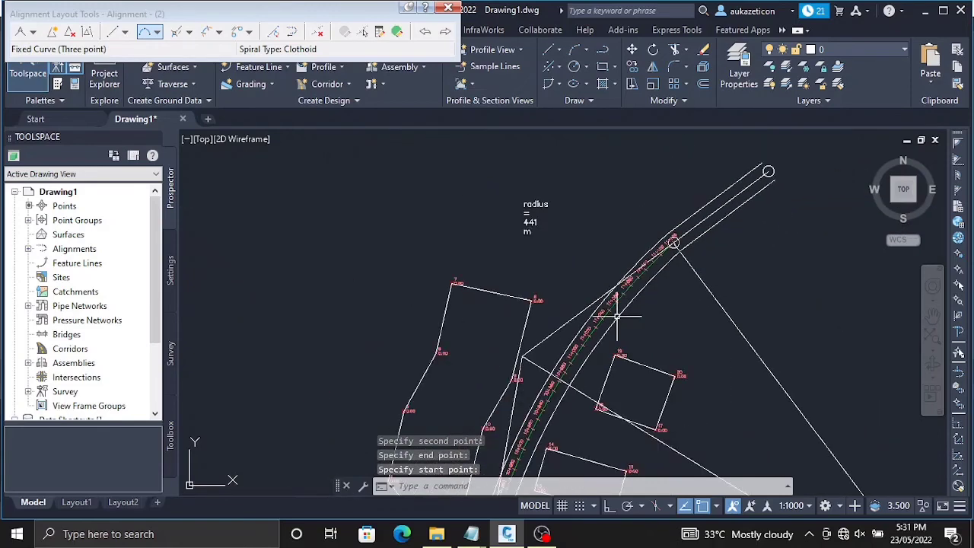
# Lay out a two-point fixed line from the circle at the arc's upper end to the circle at the centreline's far end.
pyautogui.rightClick(679, 334)
pyautogui.click(713, 239)
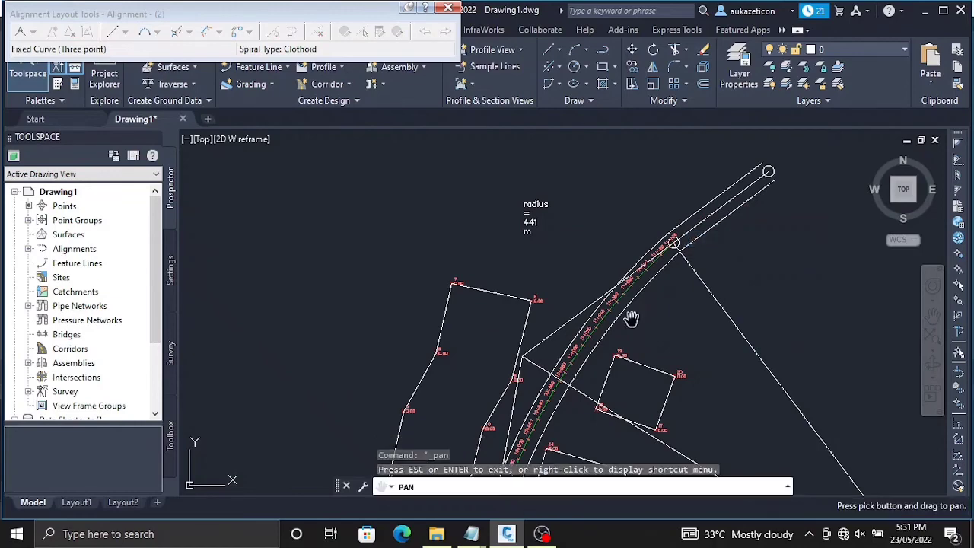
pyautogui.moveTo(630, 322); pyautogui.dragTo(652, 163)
pyautogui.moveTo(590, 296)
pyautogui.mouseDown()
pyautogui.moveTo(517, 223)
pyautogui.moveTo(484, 370)
pyautogui.moveTo(502, 316)
pyautogui.mouseUp()
pyautogui.scroll(2, 495, 335)
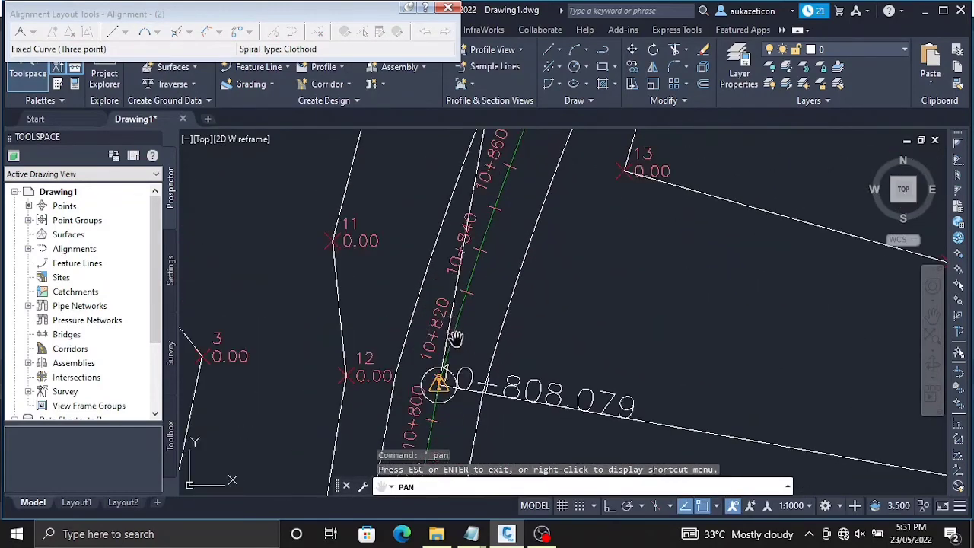
pyautogui.scroll(-4, 438, 380)
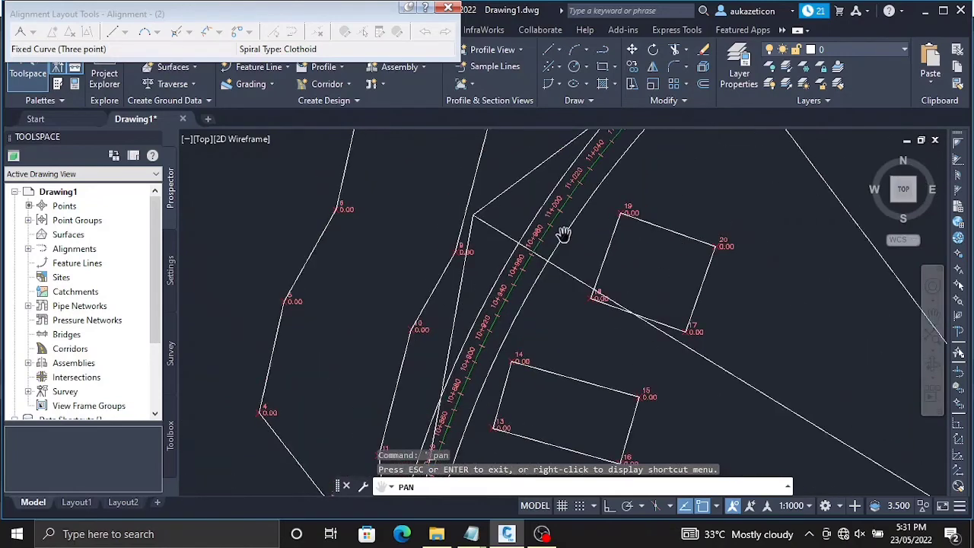
pyautogui.scroll(5, 533, 248)
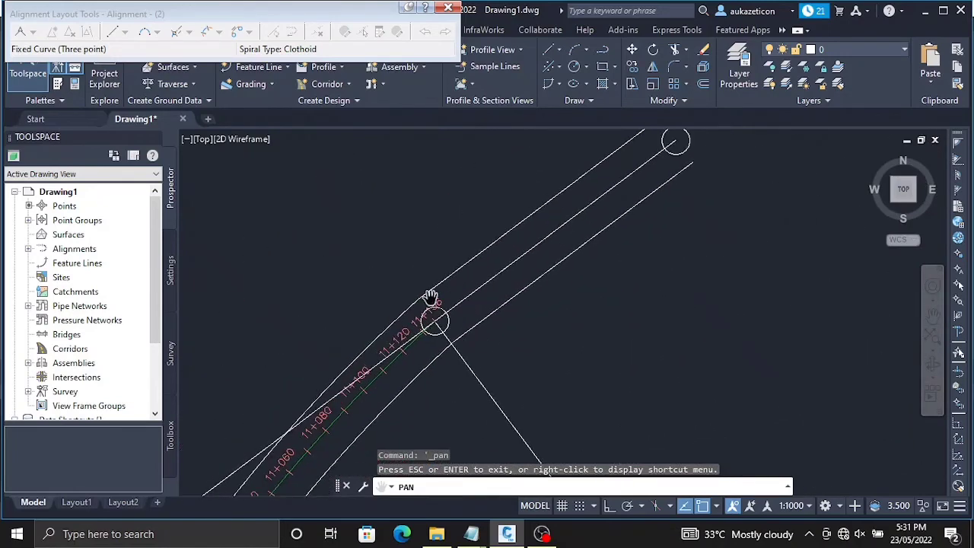
pyautogui.scroll(-1, 430, 296)
pyautogui.rightClick(432, 297)
pyautogui.click(460, 299)
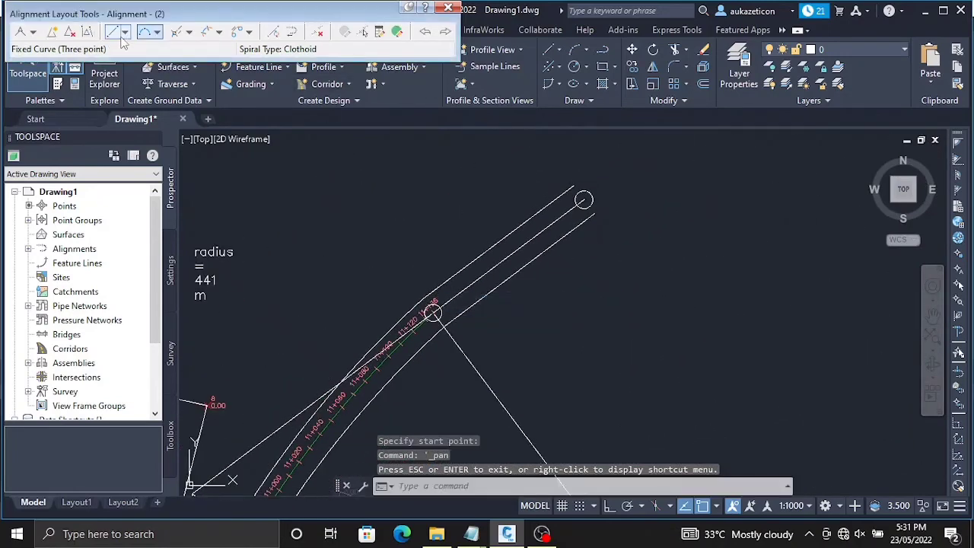
pyautogui.click(432, 312)
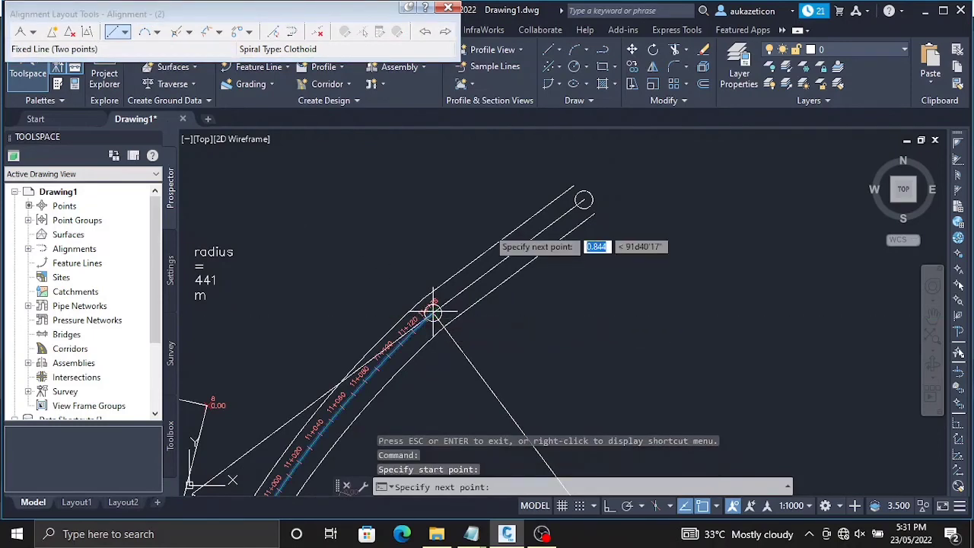
pyautogui.click(584, 199)
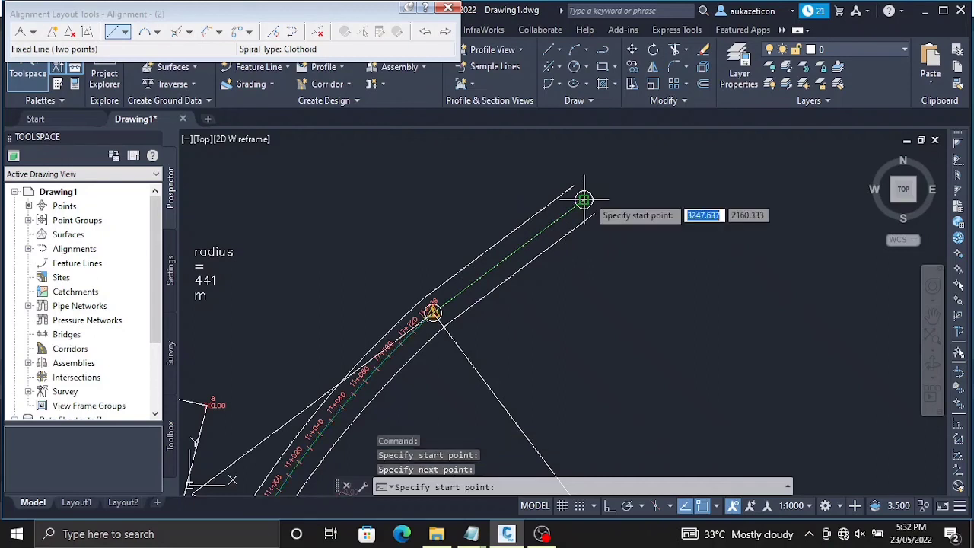
pyautogui.press('Return')
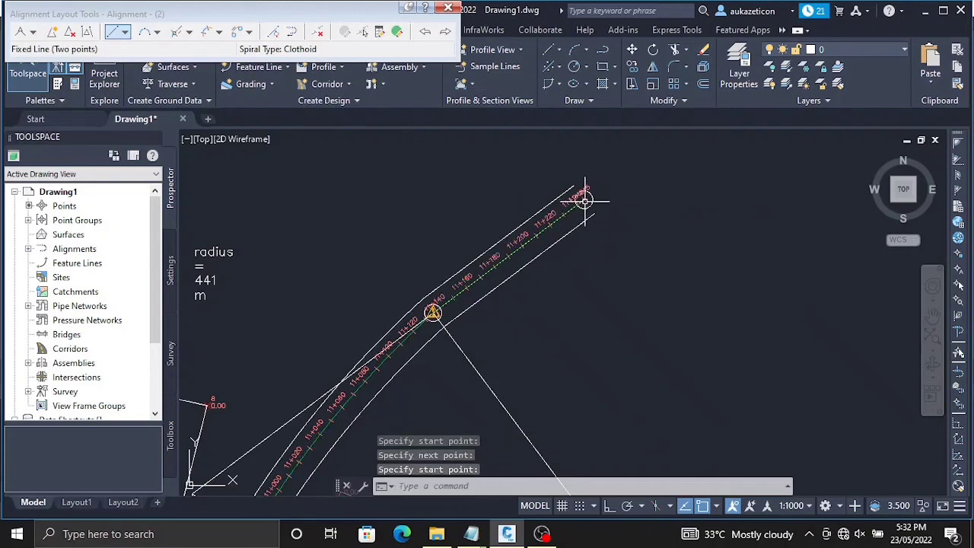
# Inspect the warning marker where the curve meets the last straight section and the end station labels, and close the alignment layout tools.
pyautogui.scroll(2, 431, 295)
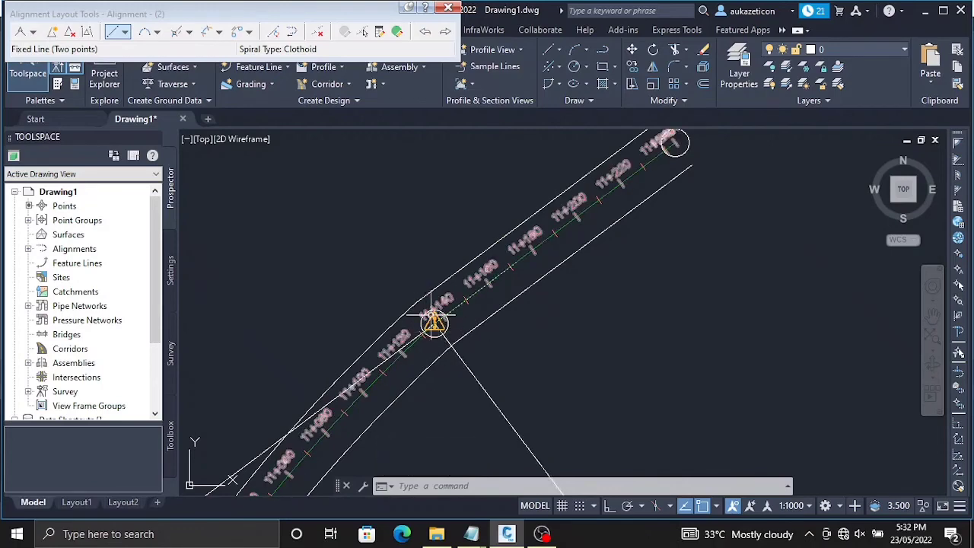
pyautogui.scroll(2, 433, 321)
pyautogui.scroll(-2, 432, 320)
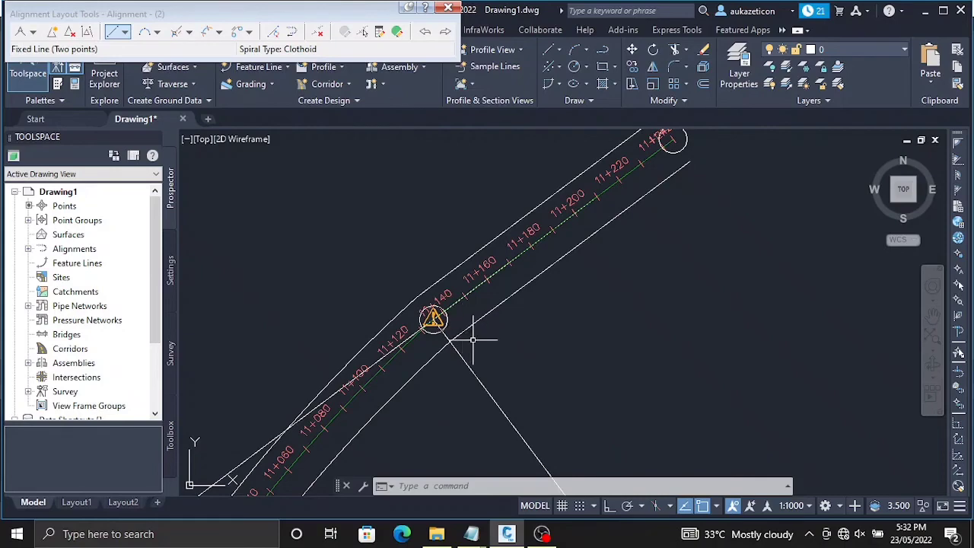
pyautogui.scroll(4, 413, 327)
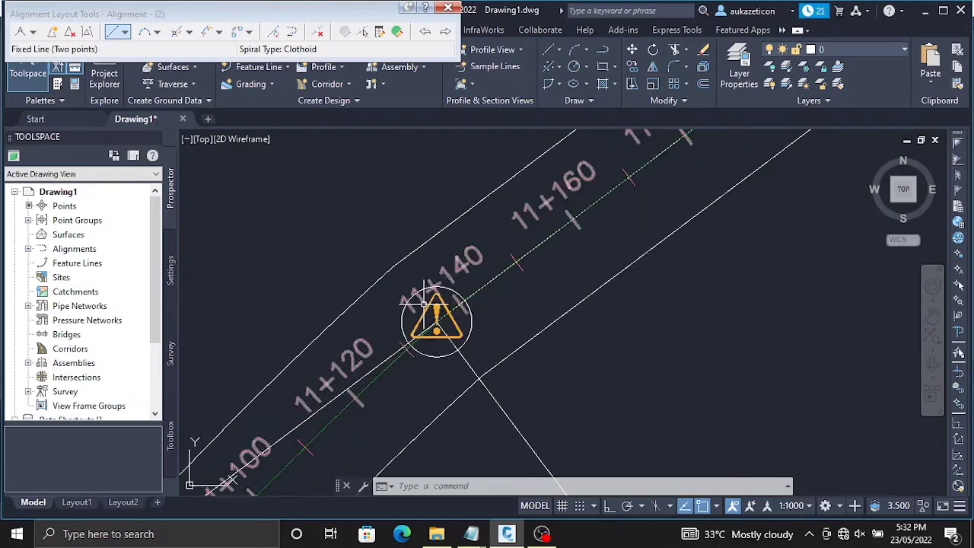
pyautogui.scroll(-2, 436, 312)
pyautogui.scroll(4, 436, 311)
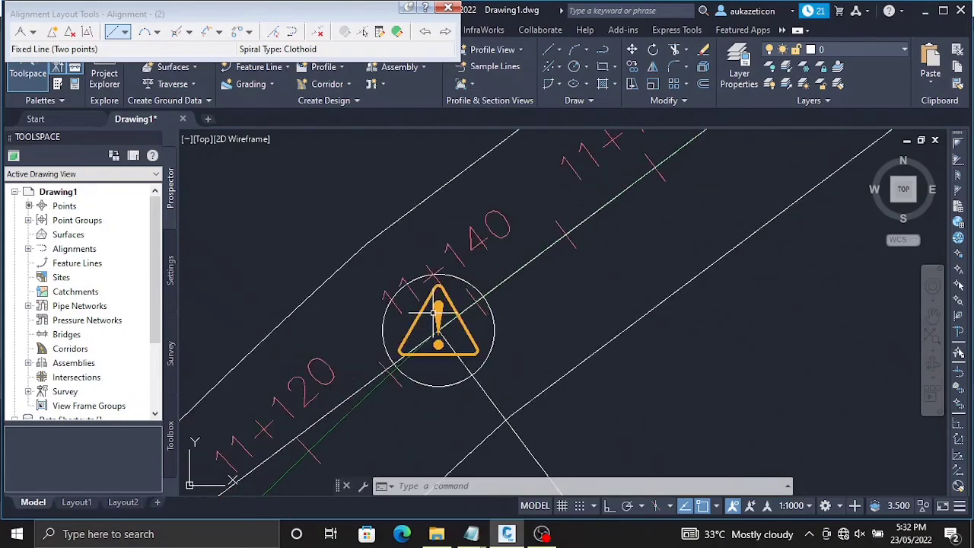
pyautogui.scroll(-1, 437, 312)
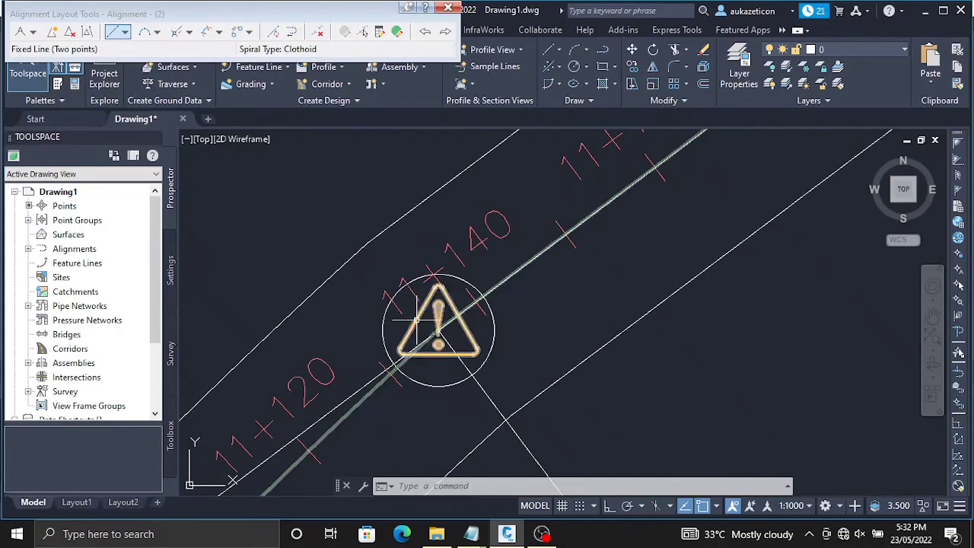
pyautogui.scroll(-5, 438, 327)
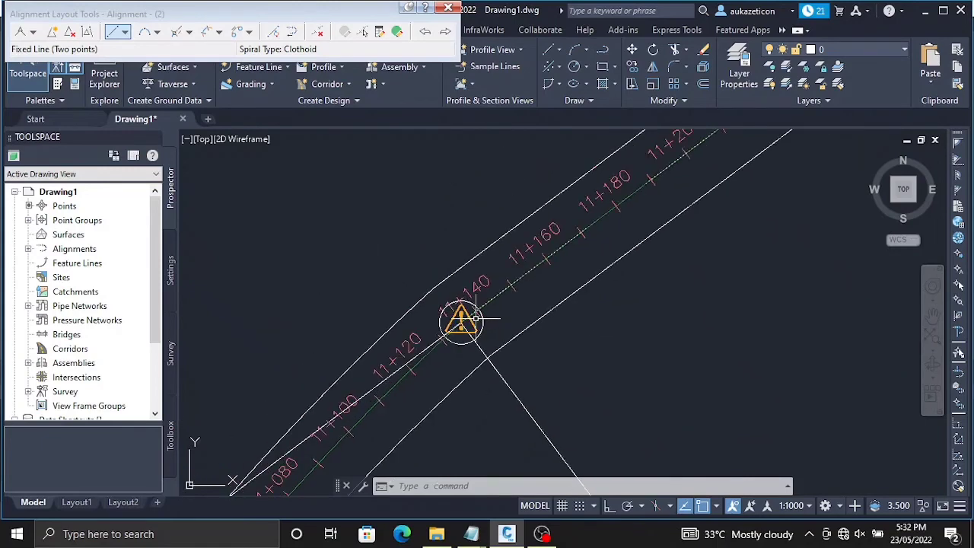
pyautogui.scroll(3, 631, 196)
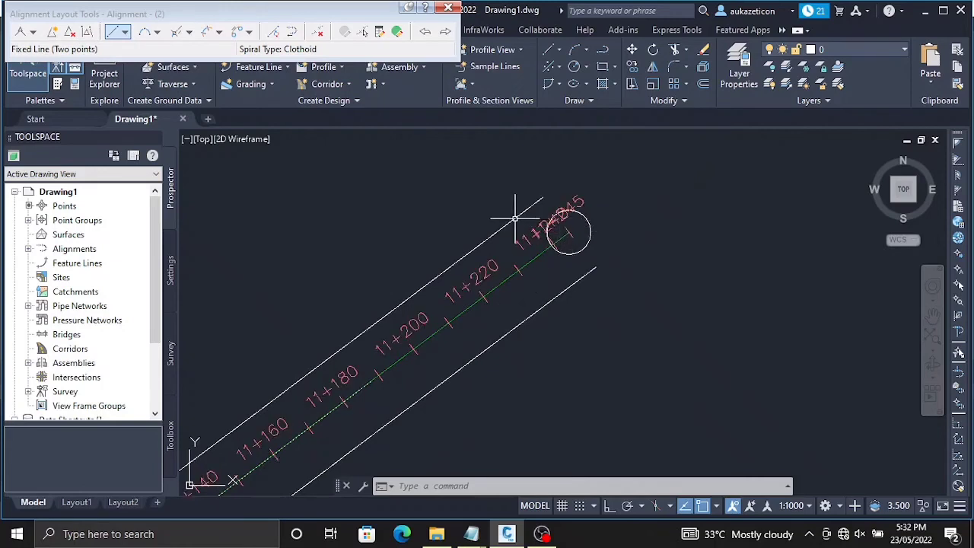
pyautogui.click(447, 7)
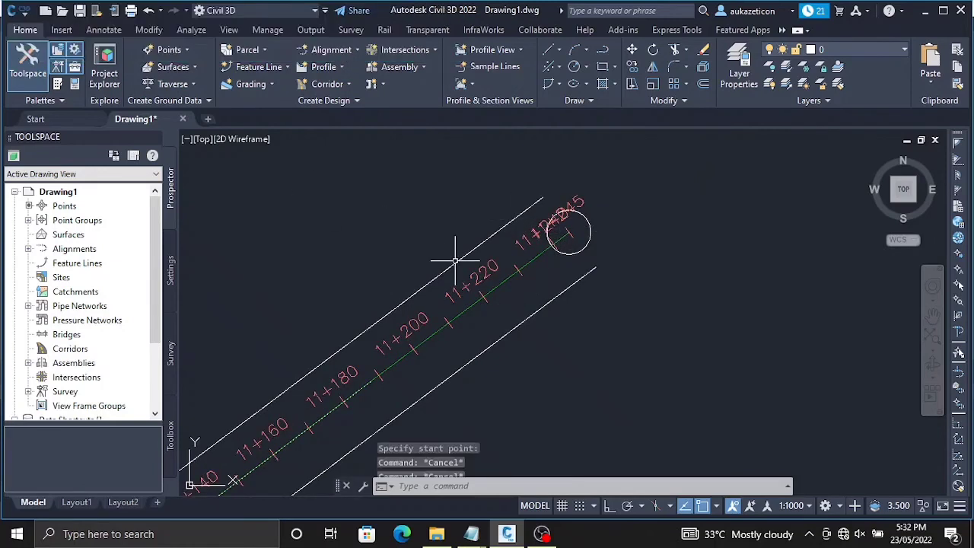
# Try to erase the warning marker at the curve's upper end, and undo the erase.
pyautogui.scroll(-3, 461, 322)
pyautogui.rightClick(458, 143)
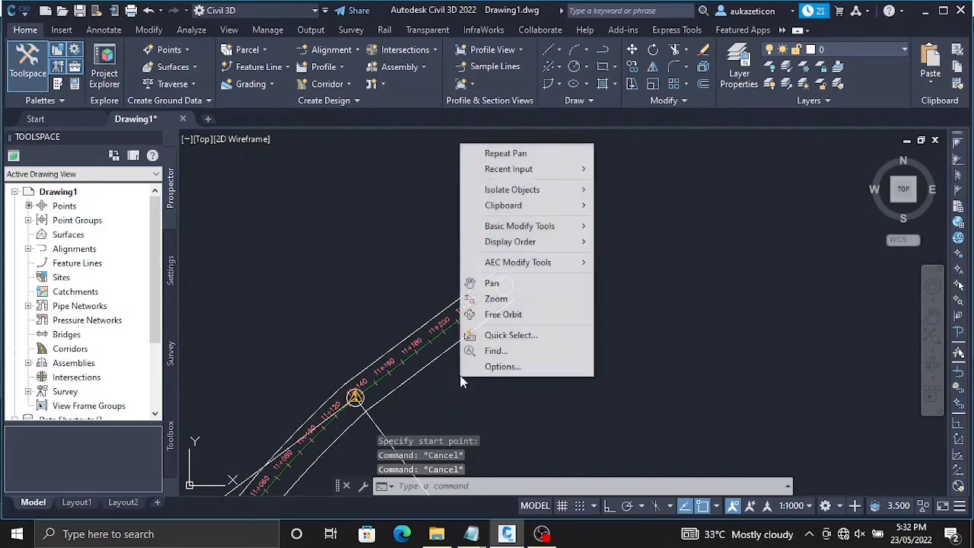
pyautogui.click(482, 283)
pyautogui.moveTo(430, 349); pyautogui.dragTo(531, 164)
pyautogui.scroll(2, 456, 210)
pyautogui.moveTo(457, 211); pyautogui.dragTo(434, 271)
pyautogui.rightClick(434, 272)
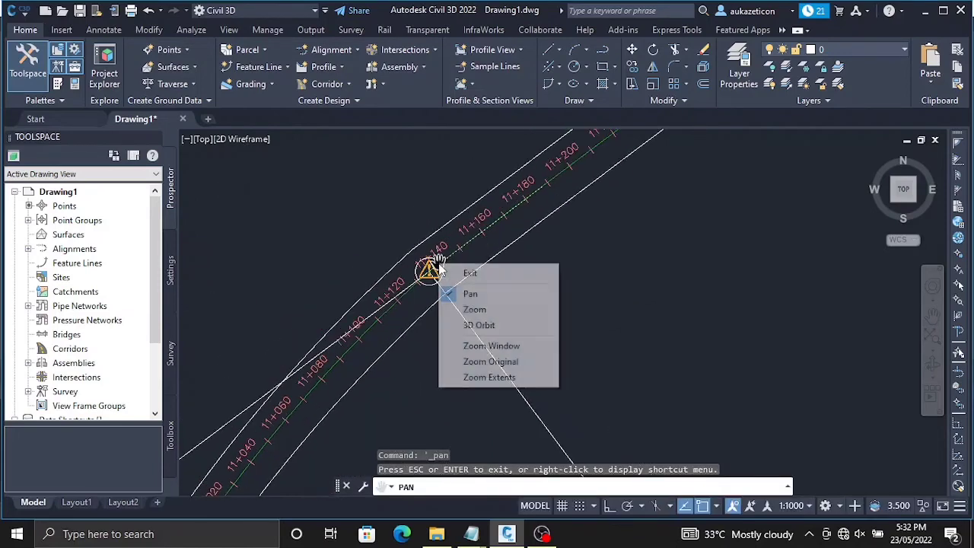
pyautogui.click(449, 271)
pyautogui.click(429, 266)
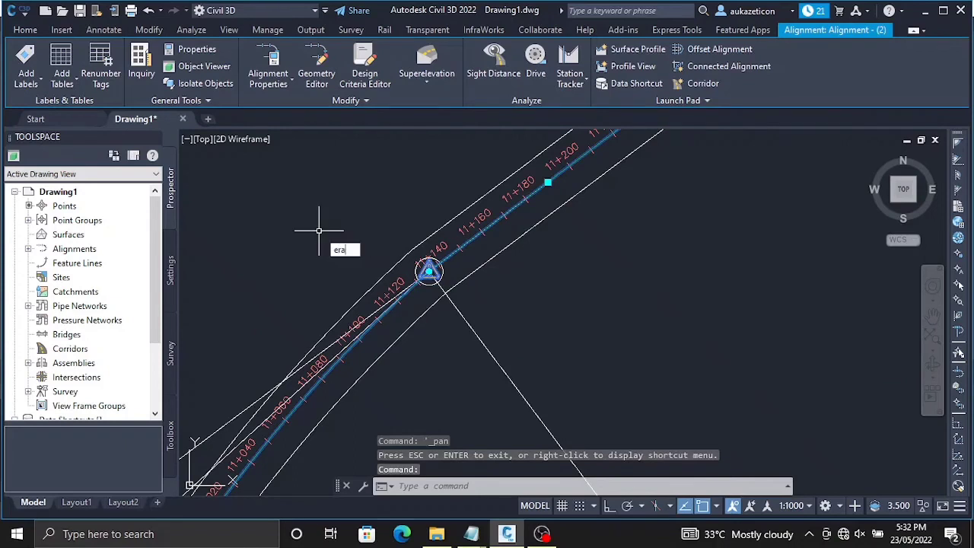
pyautogui.write('era')
pyautogui.press('Return')
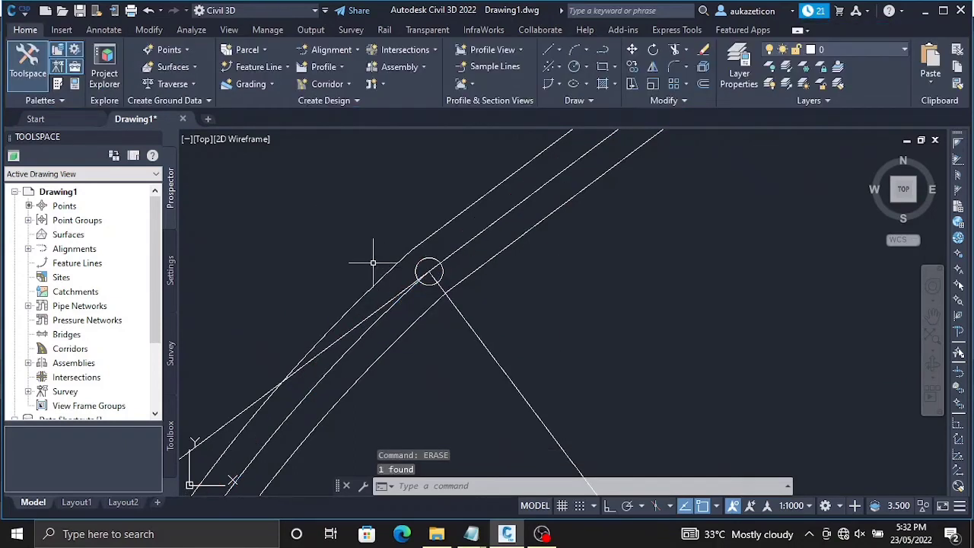
pyautogui.hotkey('ctrl', 'z')
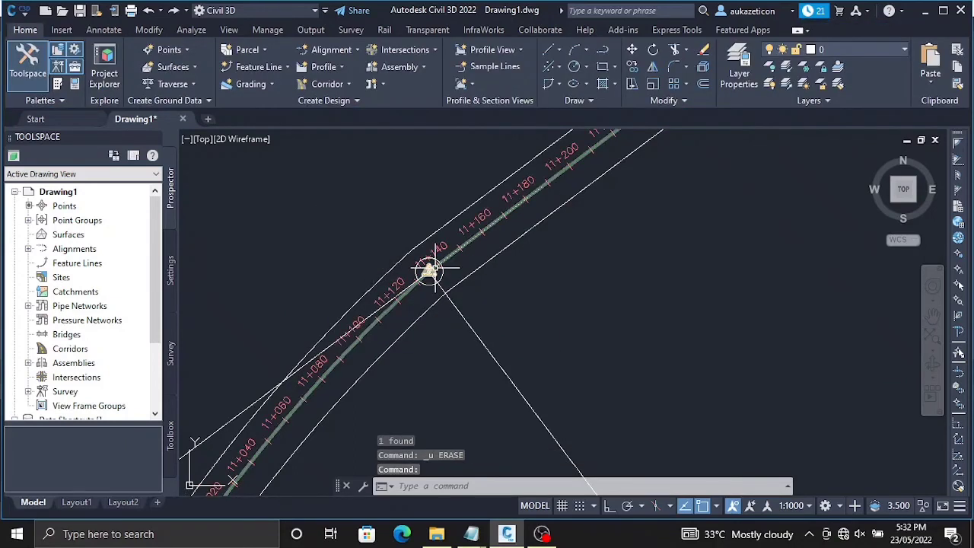
pyautogui.click(429, 268)
pyautogui.scroll(-1, 390, 331)
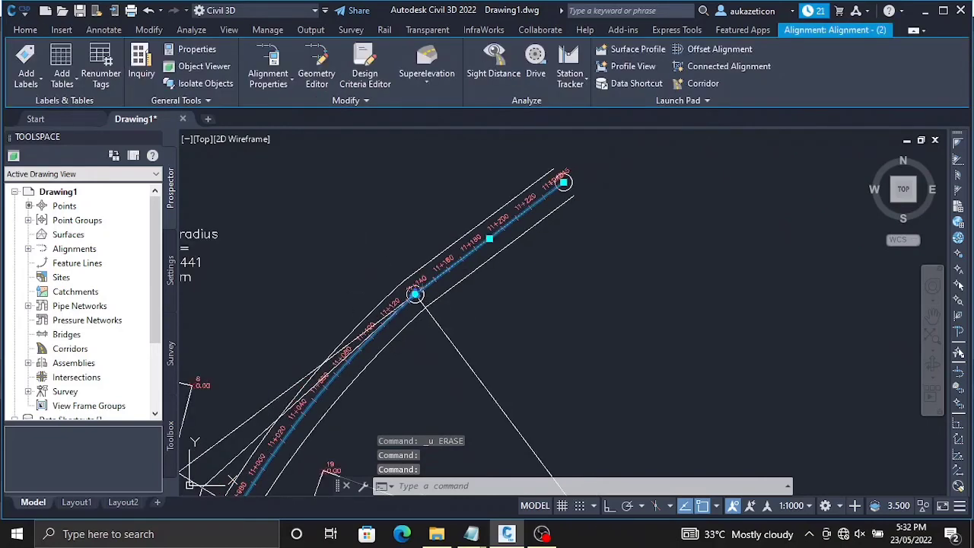
pyautogui.rightClick(395, 352)
pyautogui.press('Escape')
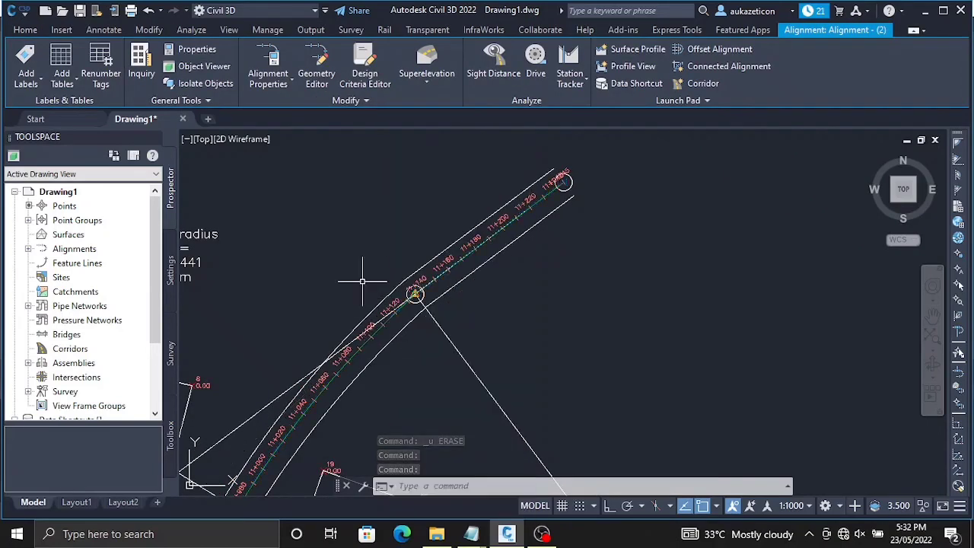
pyautogui.press('Escape')
# Try to erase only the curve section just above the 10+808.079 point, and undo the erase.
pyautogui.rightClick(362, 281)
pyautogui.click(393, 423)
pyautogui.moveTo(393, 423)
pyautogui.mouseDown()
pyautogui.moveTo(388, 342)
pyautogui.moveTo(343, 298)
pyautogui.moveTo(343, 373)
pyautogui.mouseUp()
pyautogui.rightClick(345, 373)
pyautogui.click(376, 385)
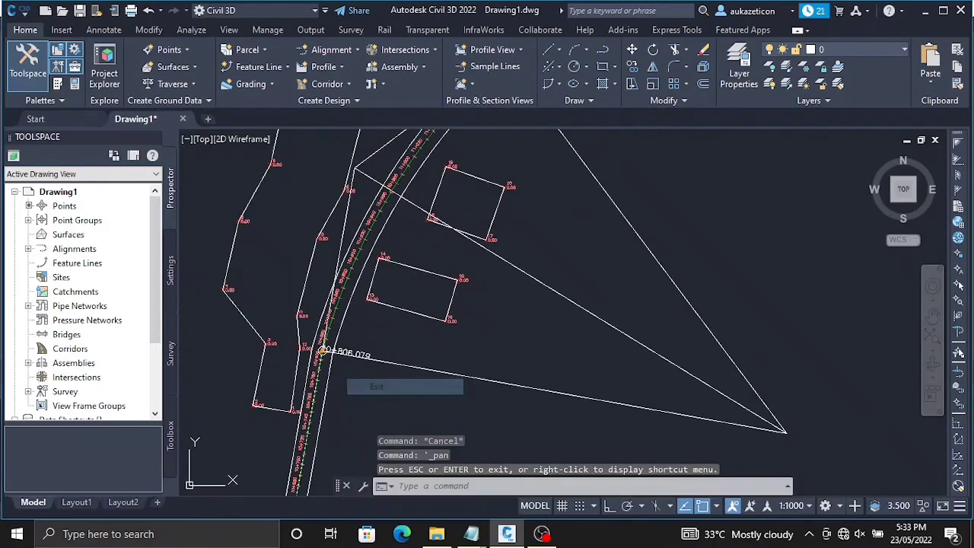
pyautogui.click(332, 312)
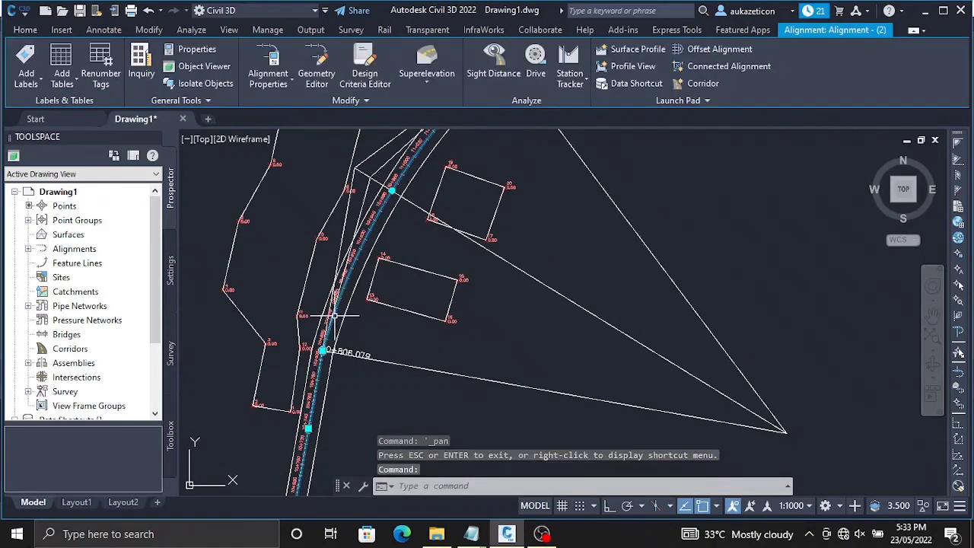
pyautogui.write('erase')
pyautogui.press('Return')
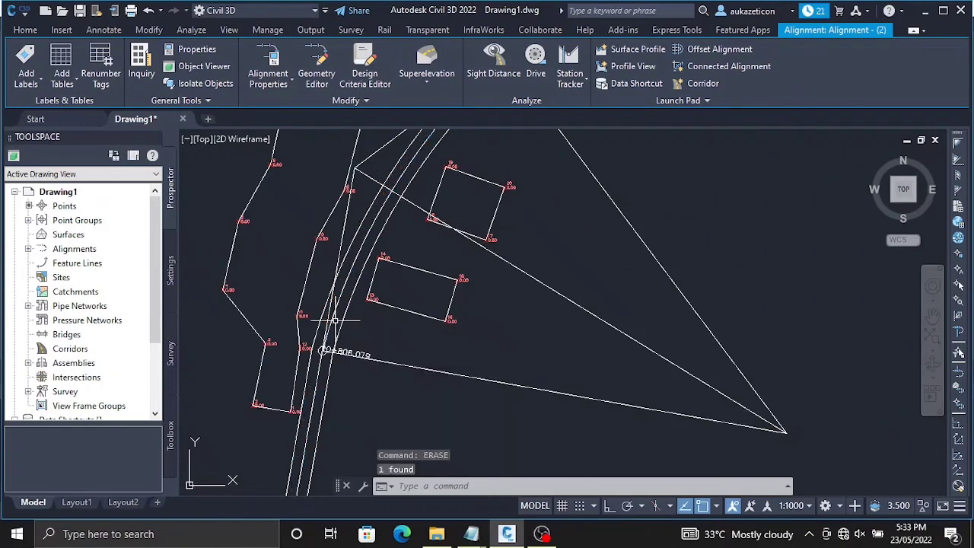
pyautogui.hotkey('ctrl', 'z')
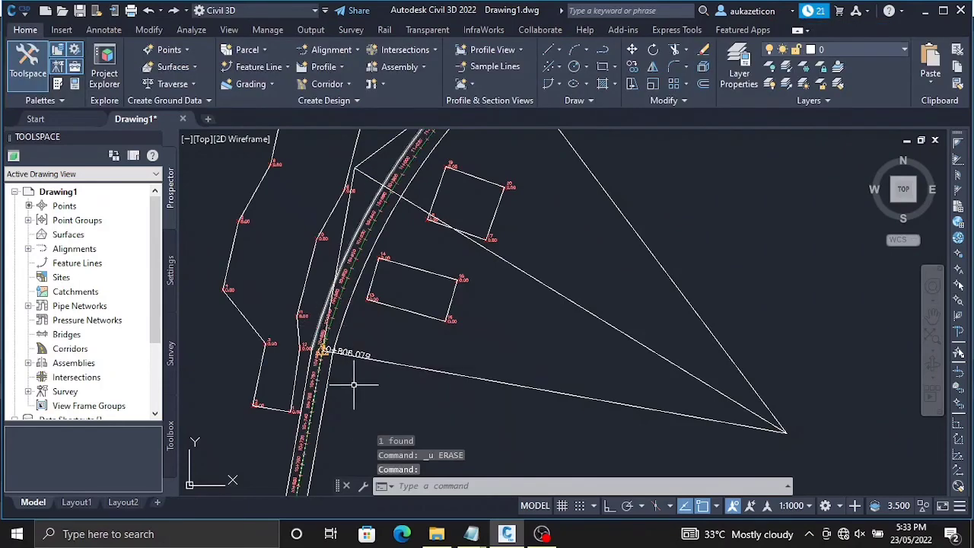
# Try to erase the first straight section between 10+650.000 and 10+808.079, and undo the erase.
pyautogui.scroll(-2, 354, 385)
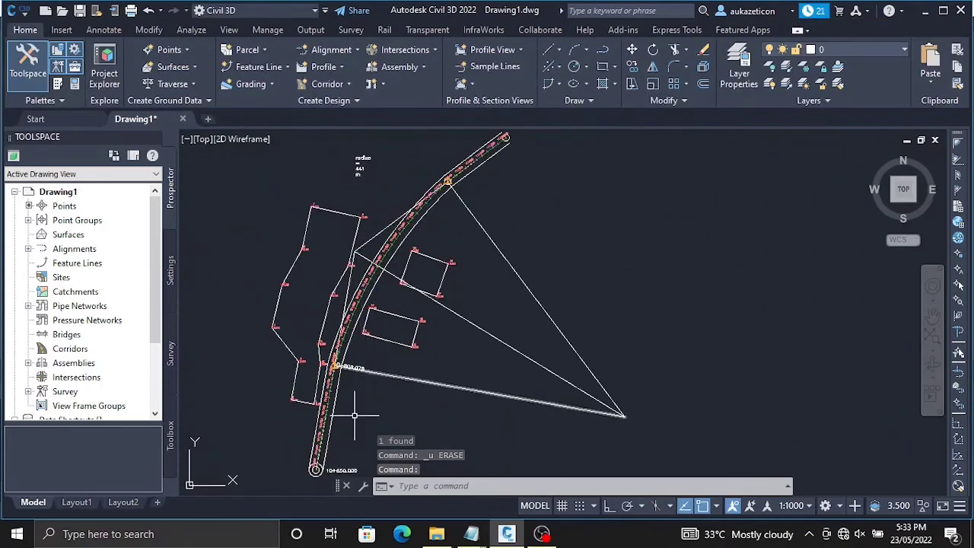
pyautogui.rightClick(364, 362)
pyautogui.click(398, 320)
pyautogui.moveTo(422, 353); pyautogui.dragTo(422, 223)
pyautogui.scroll(4, 363, 261)
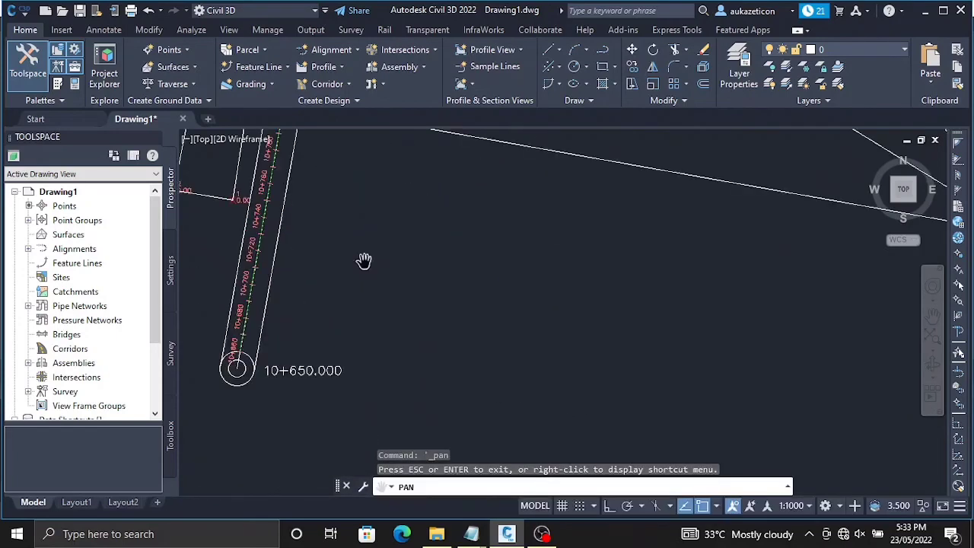
pyautogui.moveTo(362, 261); pyautogui.dragTo(482, 304)
pyautogui.rightClick(483, 308)
pyautogui.click(513, 317)
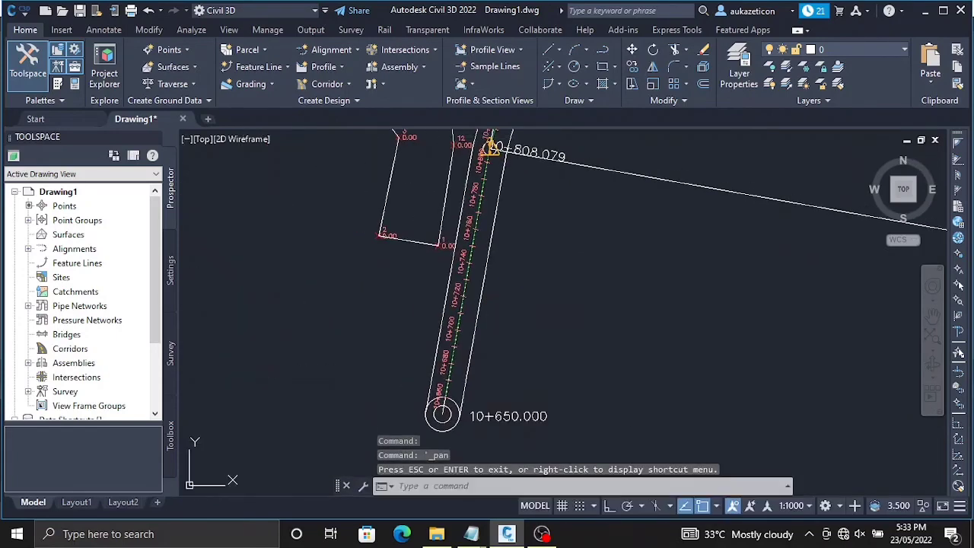
pyautogui.scroll(2, 457, 332)
pyautogui.click(457, 330)
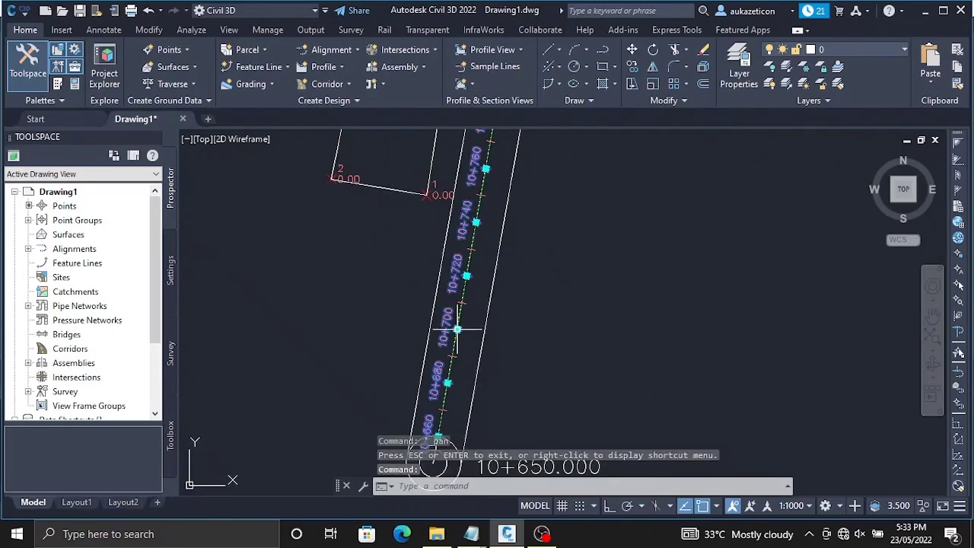
pyautogui.press('Escape')
pyautogui.click(459, 308)
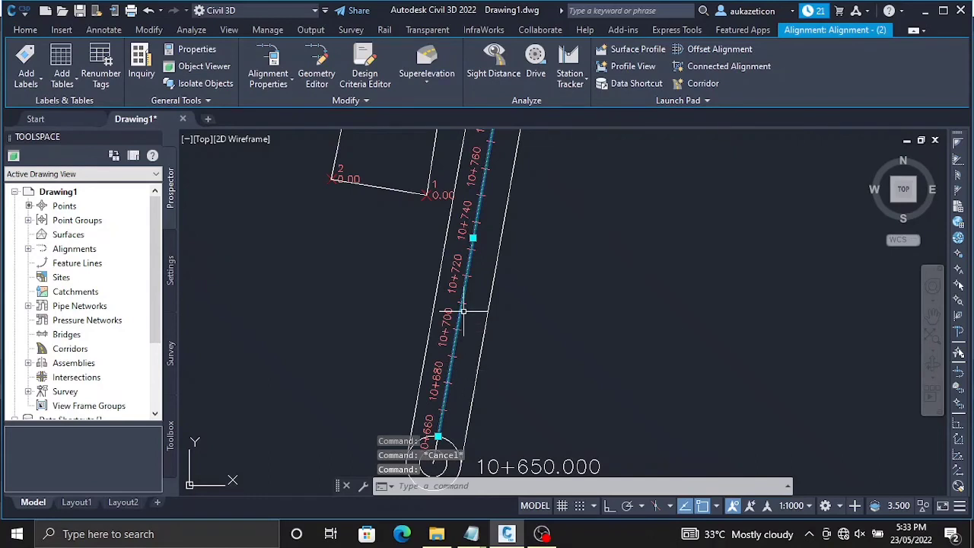
pyautogui.write('e')
pyautogui.press('Return')
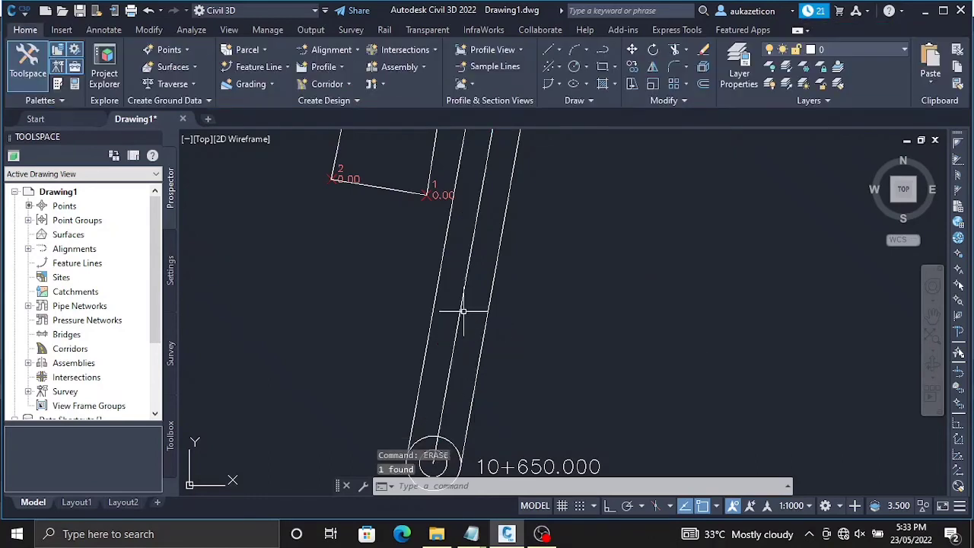
pyautogui.hotkey('ctrl', 'z')
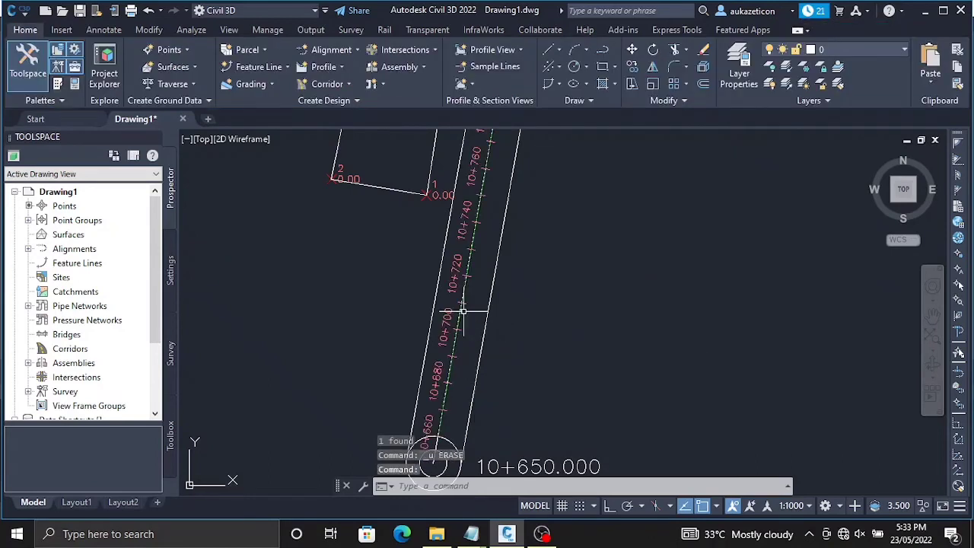
pyautogui.scroll(-3, 485, 225)
pyautogui.scroll(2, 485, 225)
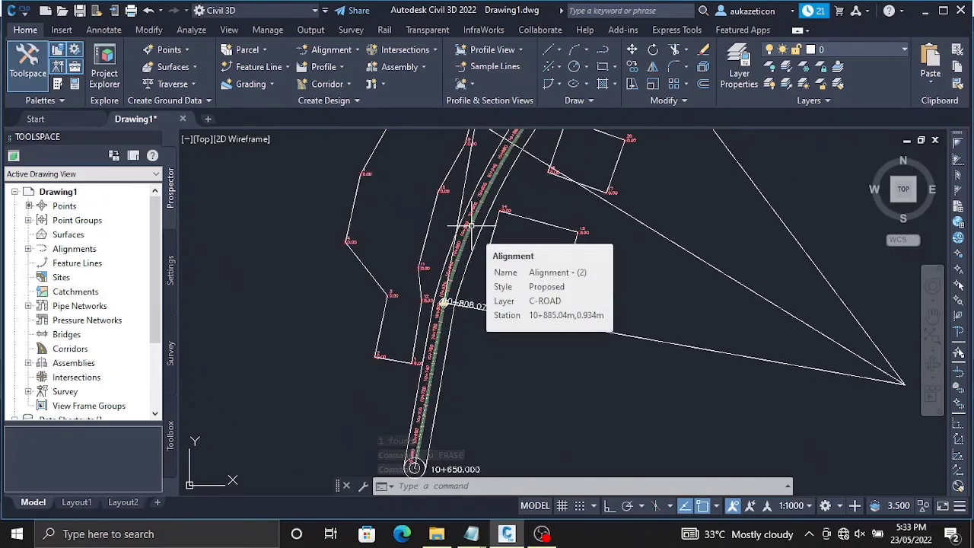
# Try to erase the alignment section near station 10+820, and undo the erase.
pyautogui.scroll(3, 472, 226)
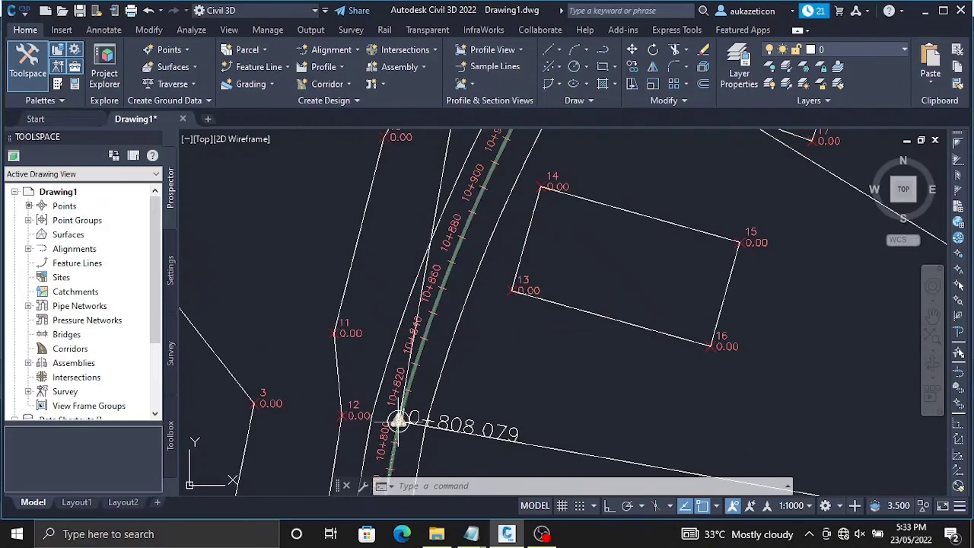
pyautogui.scroll(4, 398, 421)
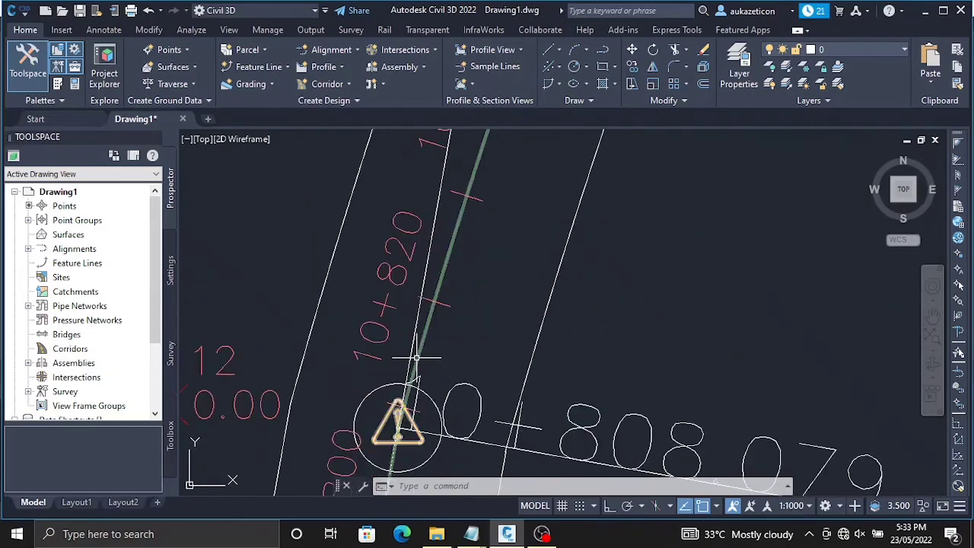
pyautogui.click(416, 356)
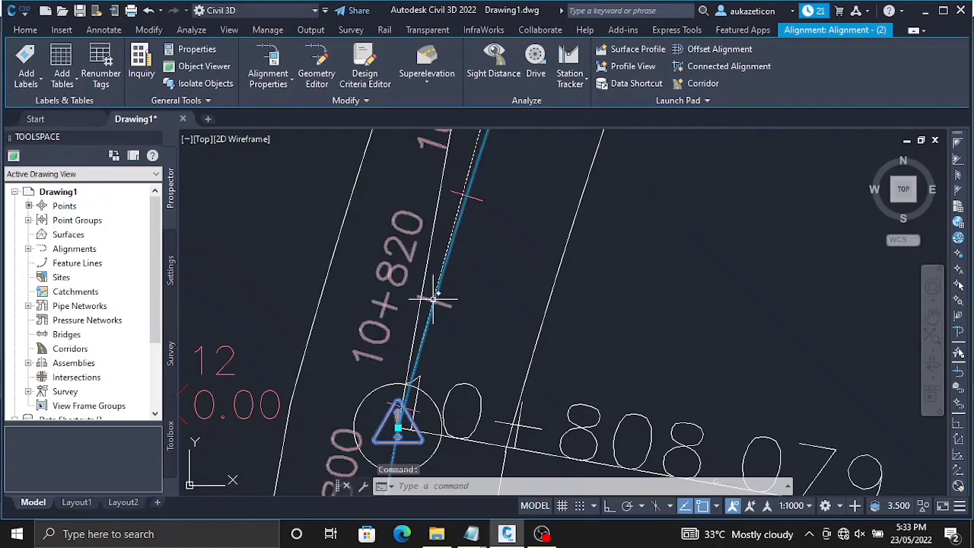
pyautogui.scroll(5, 449, 258)
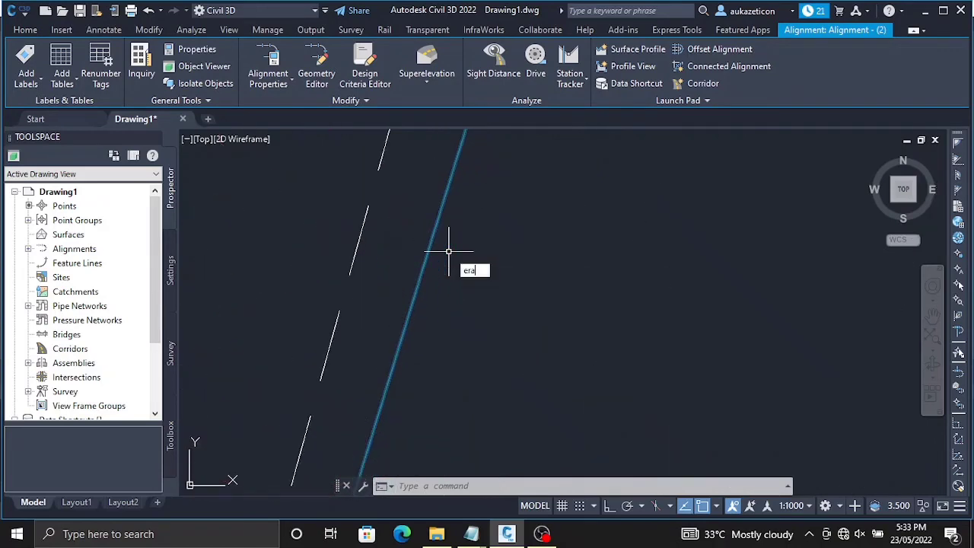
pyautogui.press('Delete')
pyautogui.hotkey('ctrl', 'z')
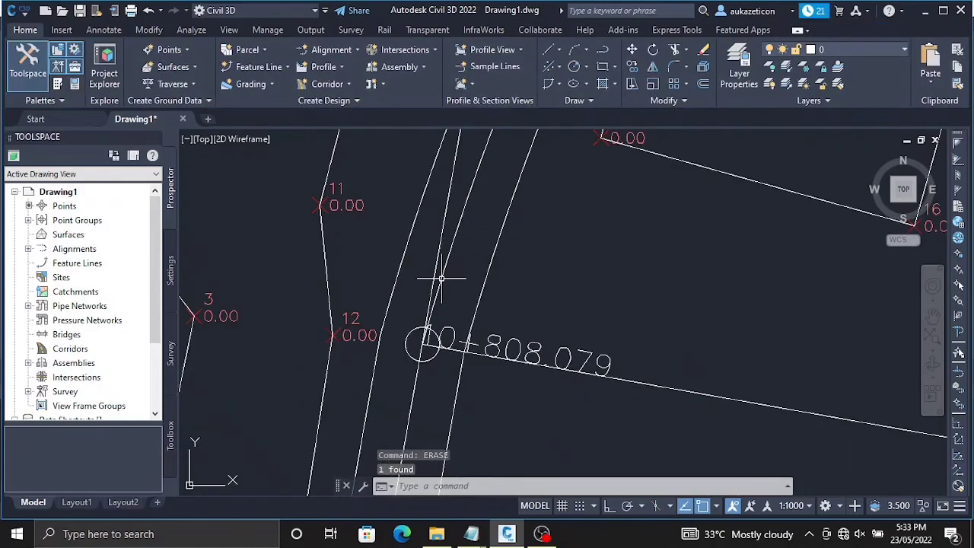
pyautogui.scroll(-2, 426, 301)
pyautogui.scroll(-2, 416, 305)
pyautogui.scroll(2, 427, 299)
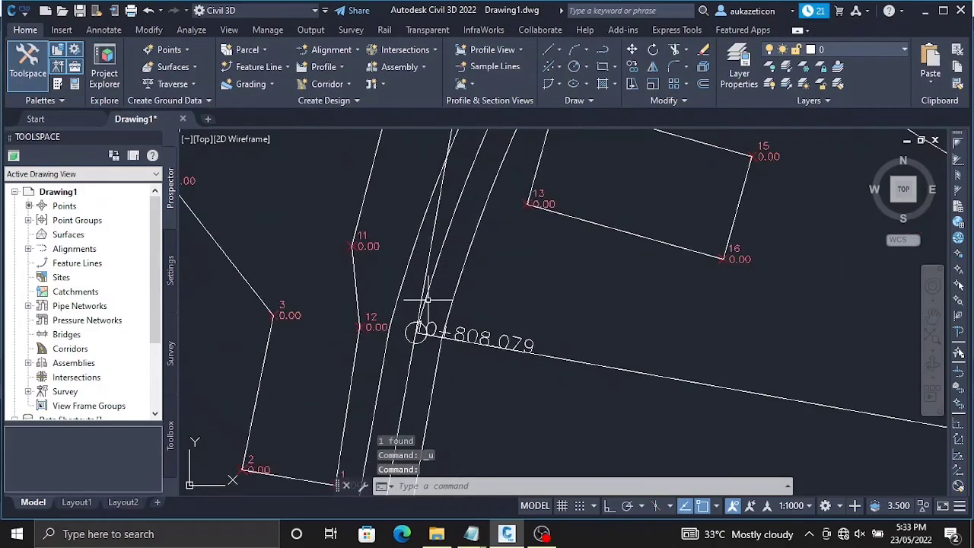
pyautogui.scroll(2, 428, 314)
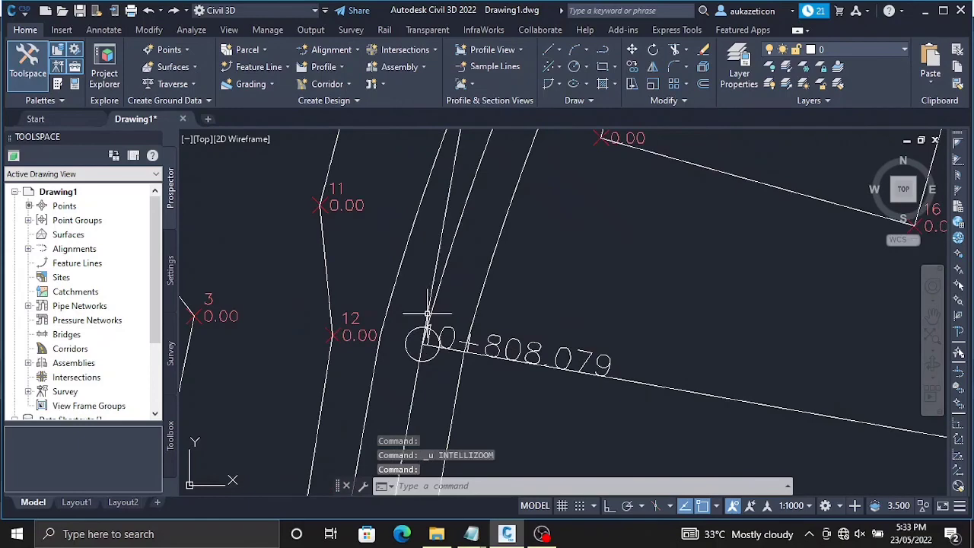
pyautogui.hotkey('ctrl', 'z')
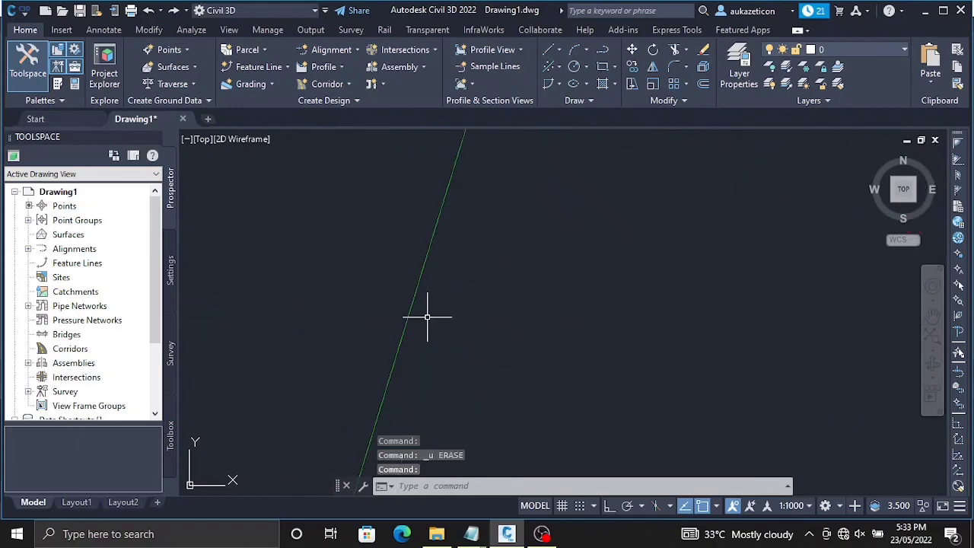
pyautogui.hotkey('ctrl', 'z')
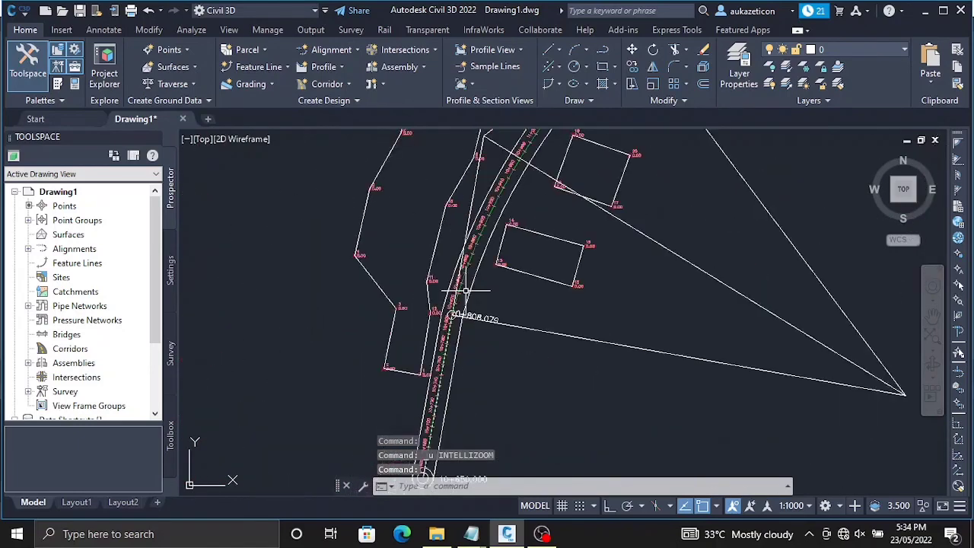
# Examine the restored alignment at the curve's upper end and at the 10+808.079 point, and undo the recent view changes.
pyautogui.scroll(4, 503, 215)
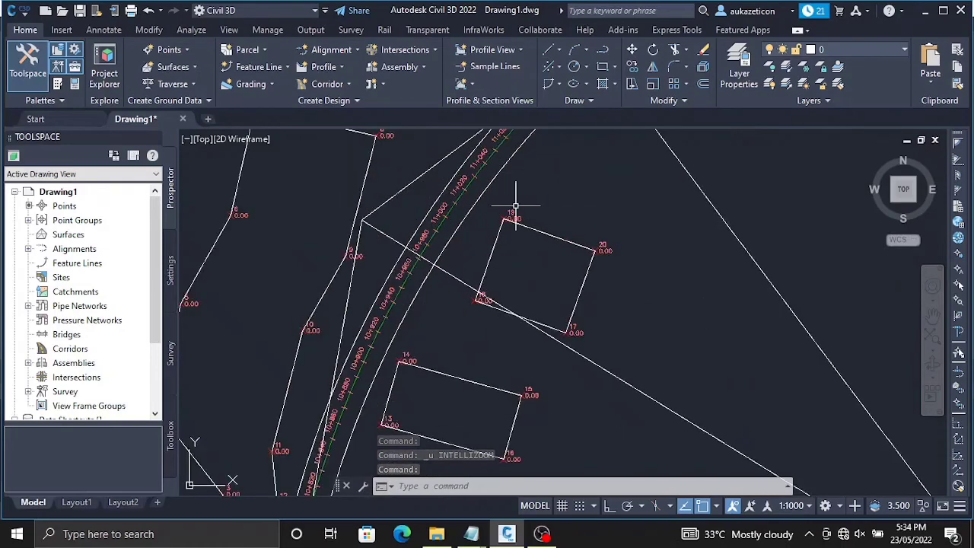
pyautogui.scroll(-2, 500, 211)
pyautogui.scroll(4, 539, 185)
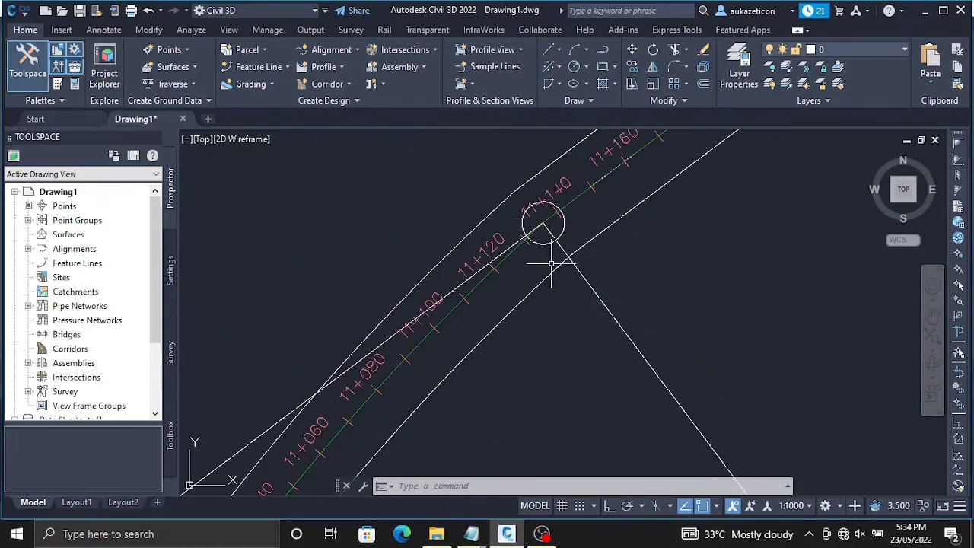
pyautogui.hotkey('ctrl', 'z')
pyautogui.hotkey('ctrl', 'z')
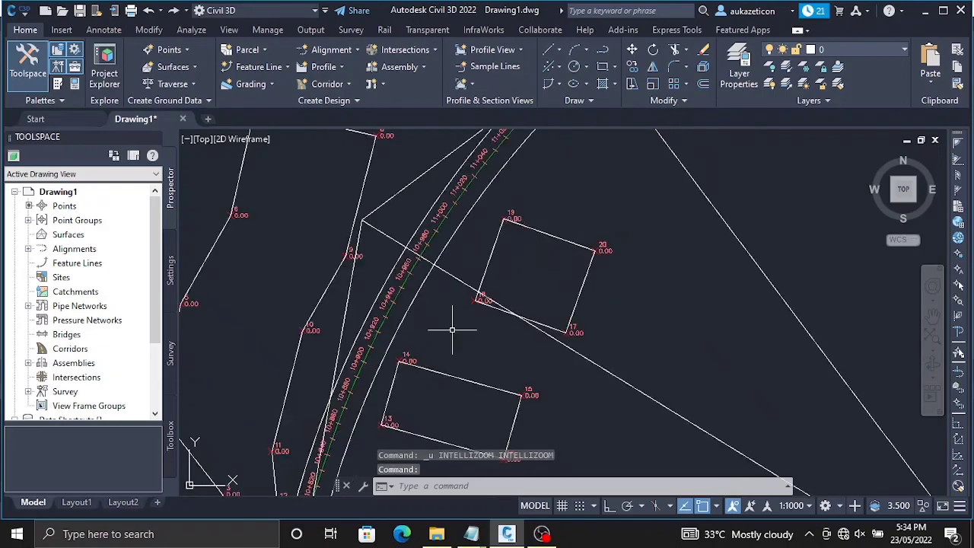
pyautogui.scroll(3, 474, 213)
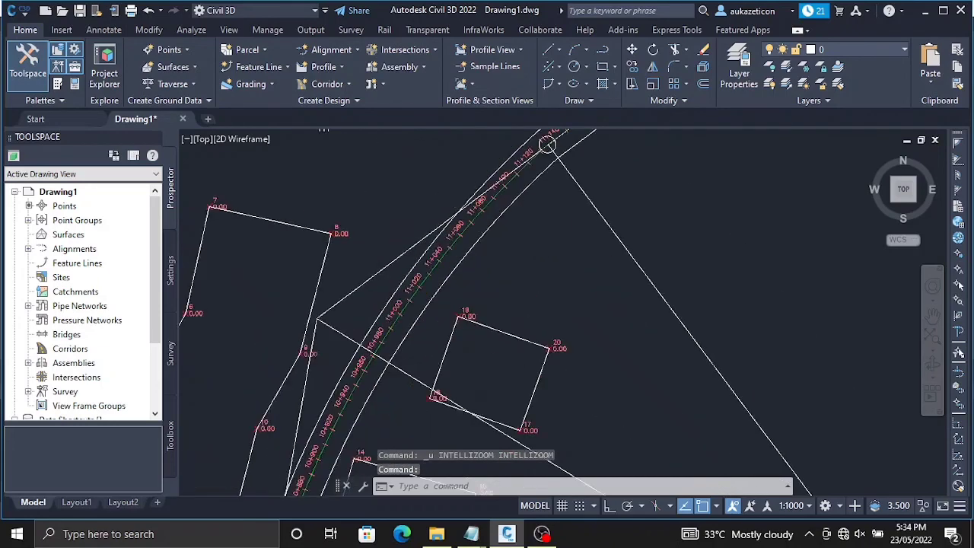
pyautogui.scroll(-3, 471, 239)
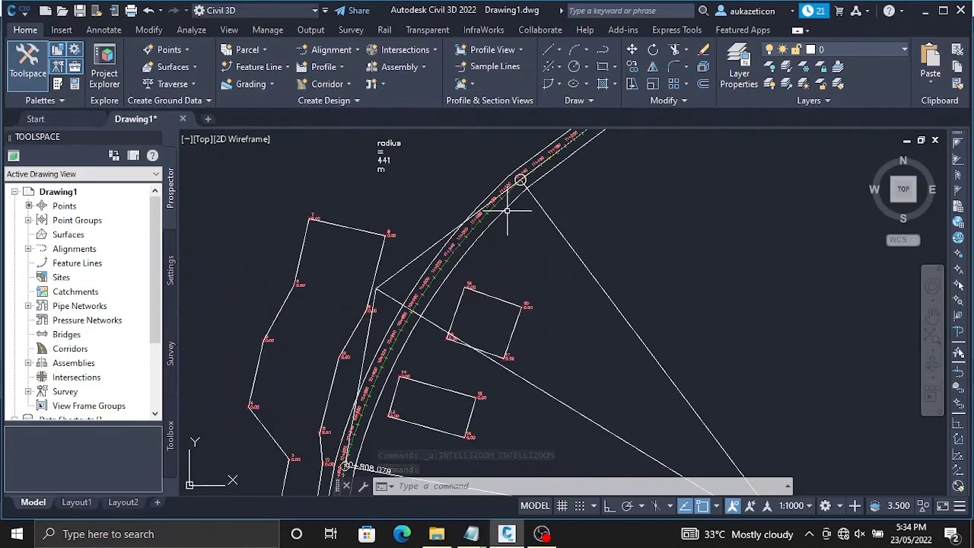
pyautogui.hotkey('ctrl', 'z')
pyautogui.scroll(4, 439, 281)
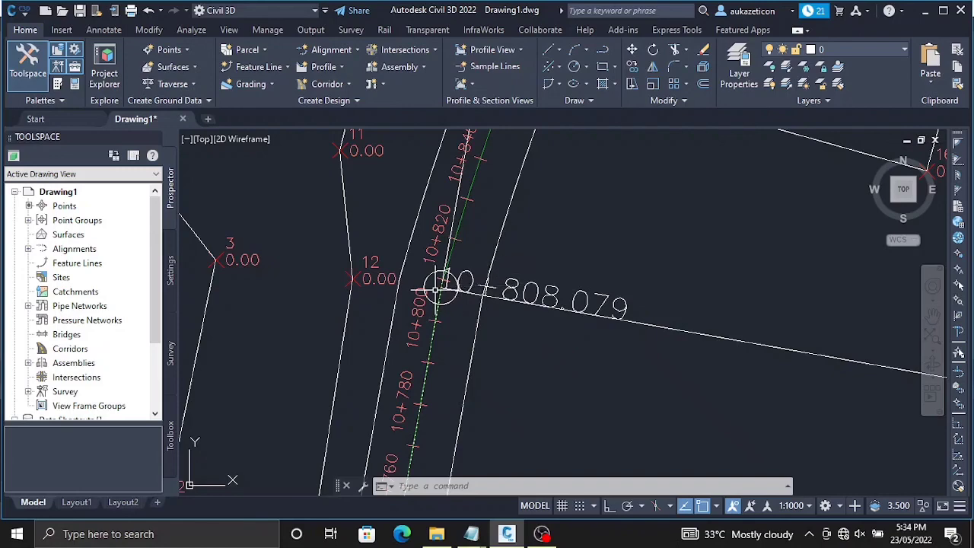
pyautogui.hotkey('ctrl', 'z')
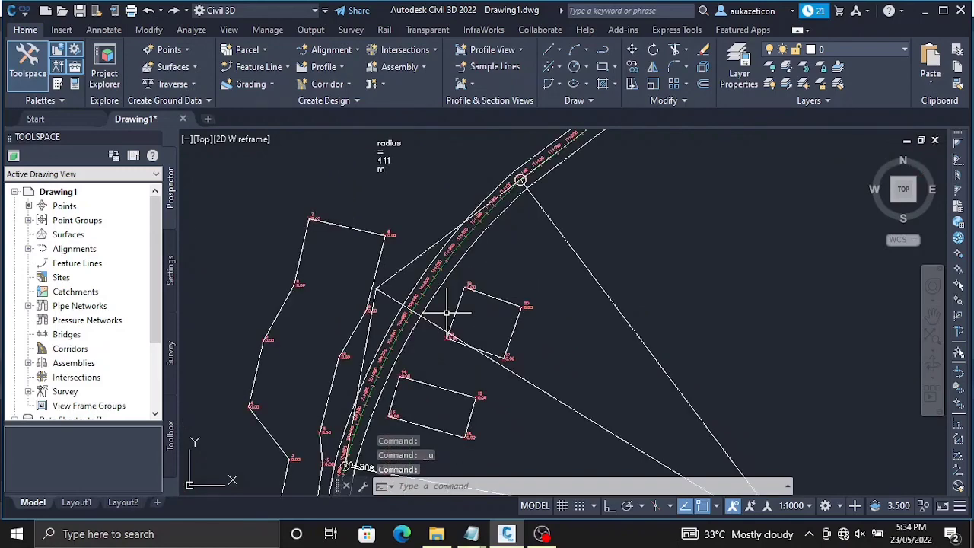
# Examine the alignment line and station labels from 10+650.000 along the curve to the last straight section around 11+180.
pyautogui.scroll(6, 446, 313)
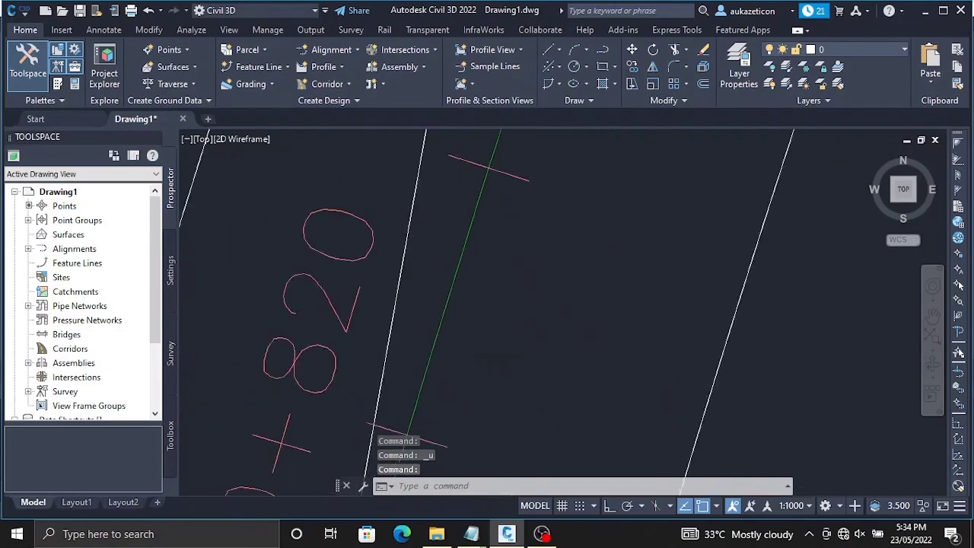
pyautogui.scroll(-6, 446, 313)
pyautogui.scroll(8, 451, 319)
pyautogui.scroll(-4, 452, 319)
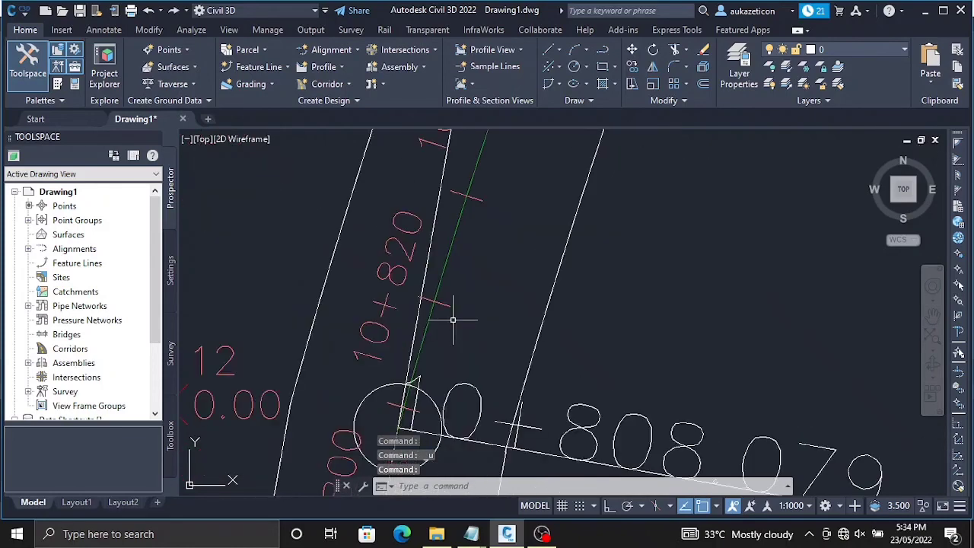
pyautogui.scroll(-6, 451, 320)
pyautogui.scroll(4, 451, 319)
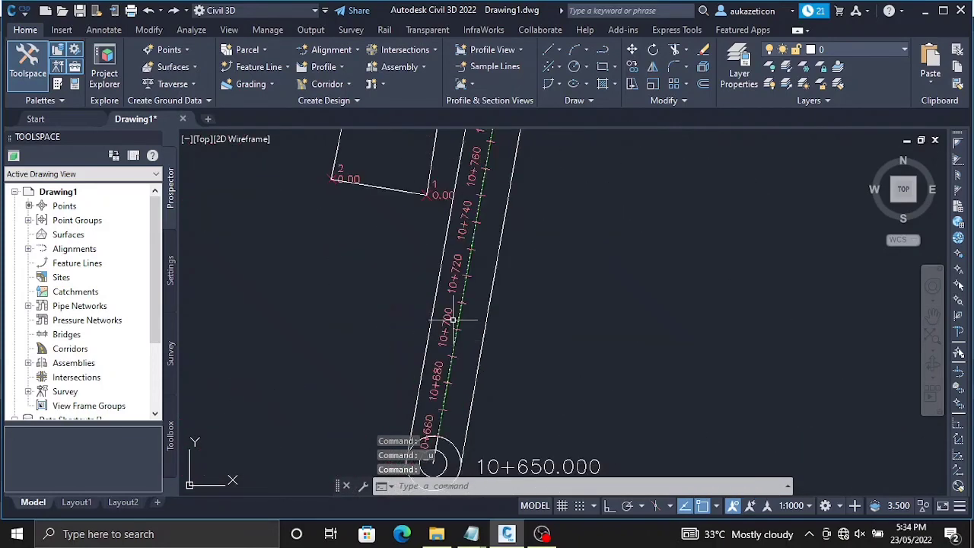
pyautogui.scroll(-5, 452, 320)
pyautogui.scroll(1, 452, 320)
pyautogui.scroll(5, 545, 149)
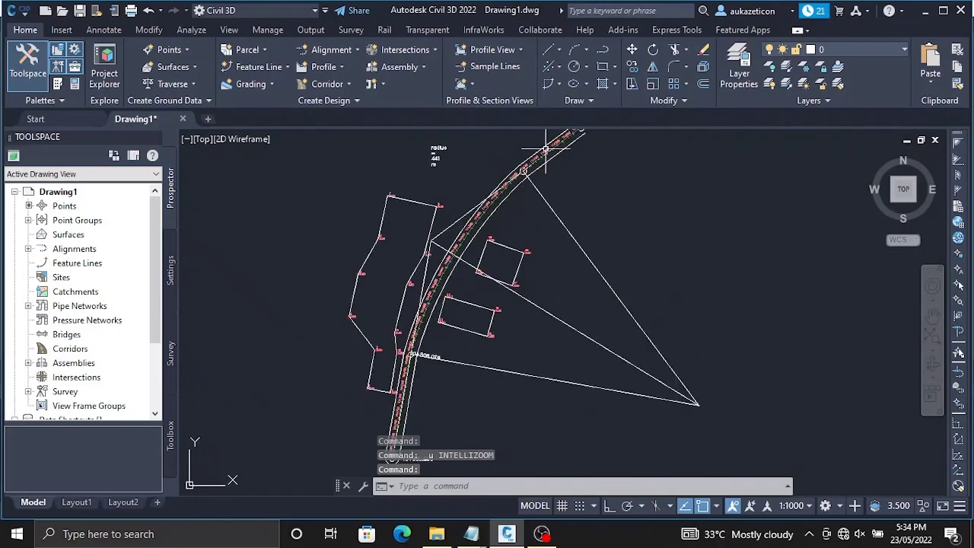
pyautogui.scroll(2, 546, 150)
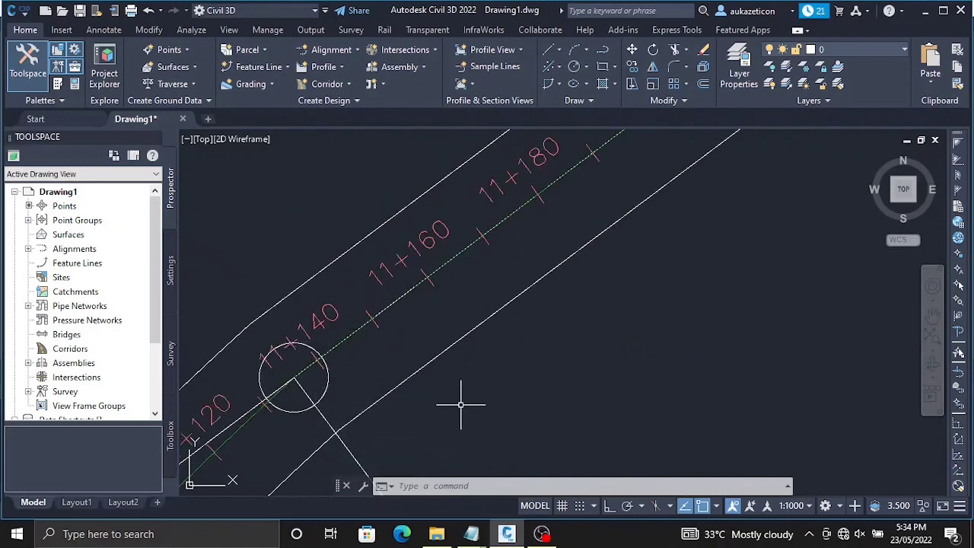
pyautogui.scroll(-5, 414, 348)
pyautogui.scroll(-4, 315, 326)
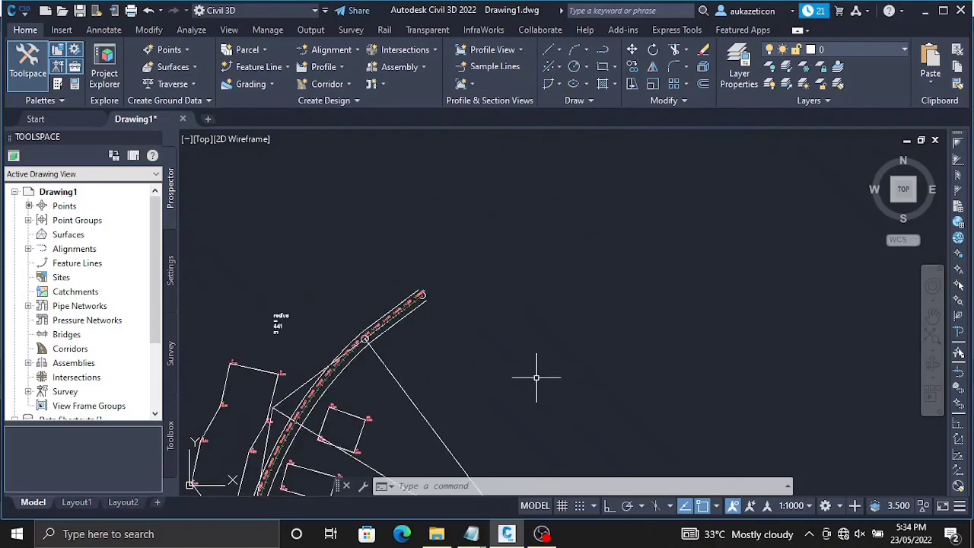
pyautogui.rightClick(504, 353)
pyautogui.click(536, 260)
pyautogui.moveTo(377, 404)
pyautogui.mouseDown()
pyautogui.moveTo(487, 246)
pyautogui.moveTo(515, 250)
pyautogui.mouseUp()
pyautogui.rightClick(515, 250)
pyautogui.click(544, 261)
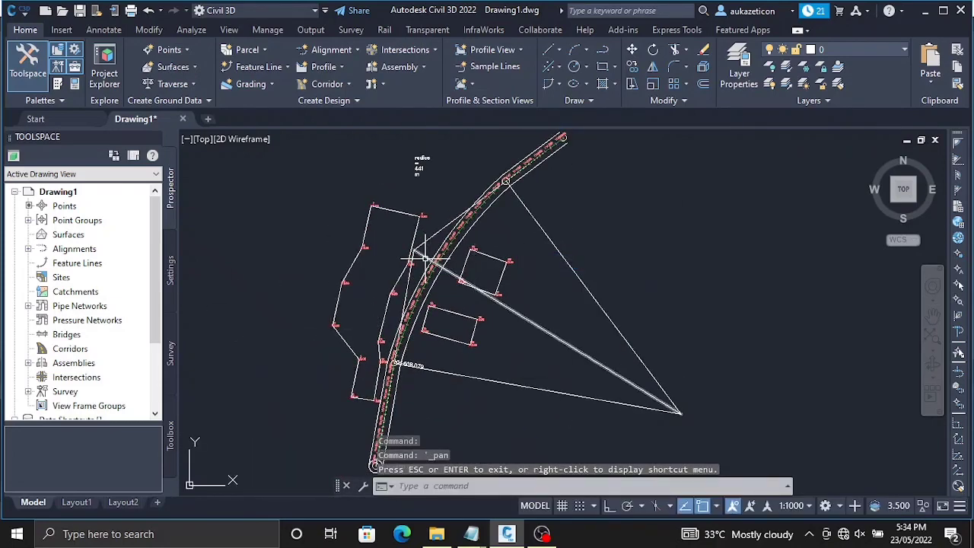
pyautogui.click(420, 254)
pyautogui.click(423, 240)
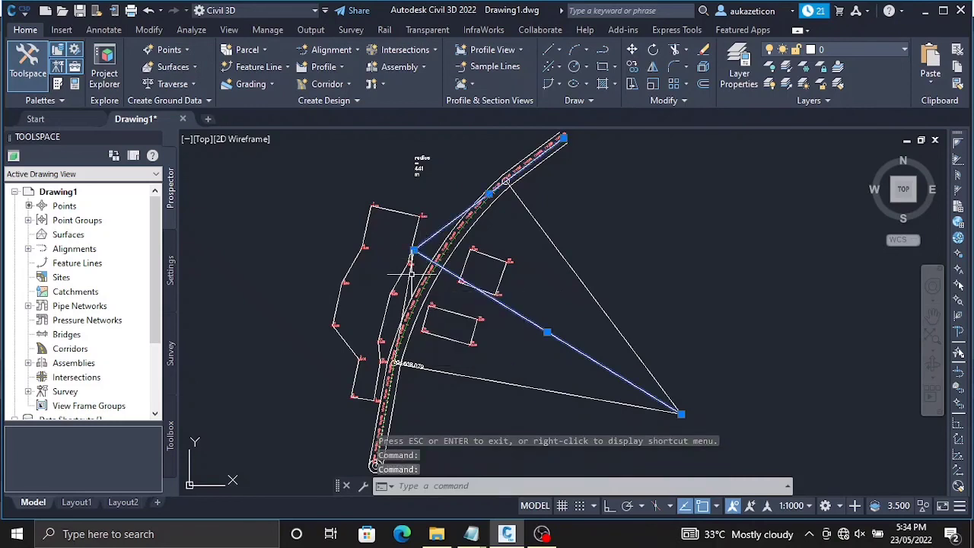
pyautogui.press('Escape')
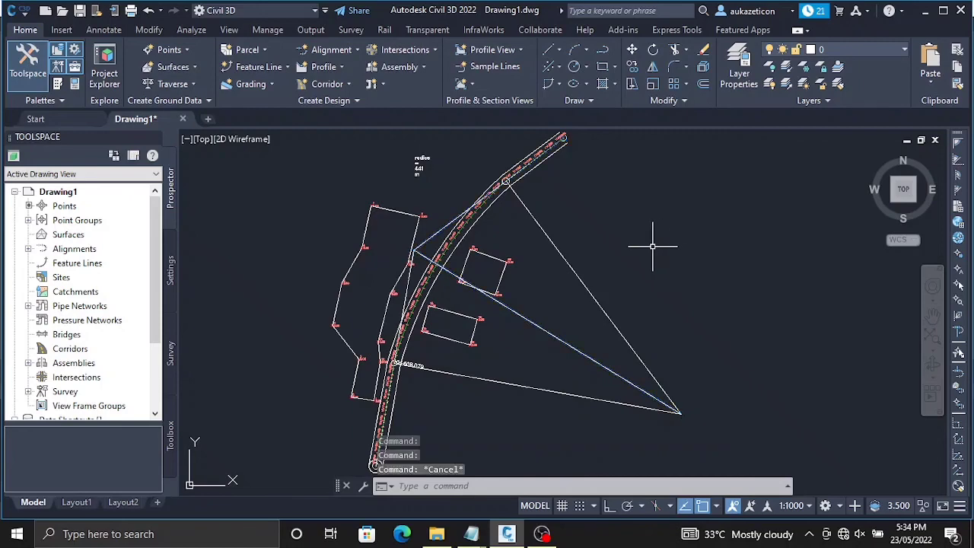
# Select the three radius construction lines and both tangent lines of the curve, and clear the selection.
pyautogui.click(601, 449)
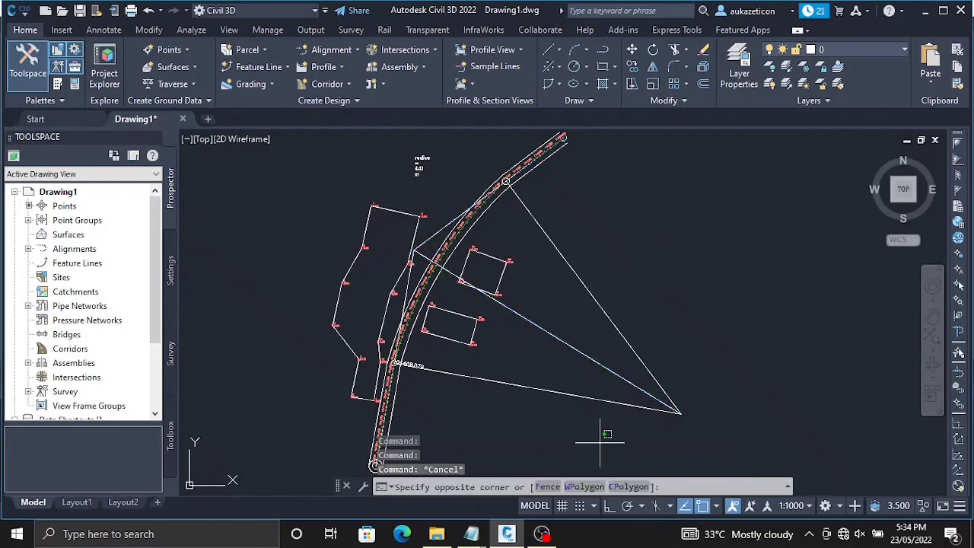
pyautogui.click(561, 250)
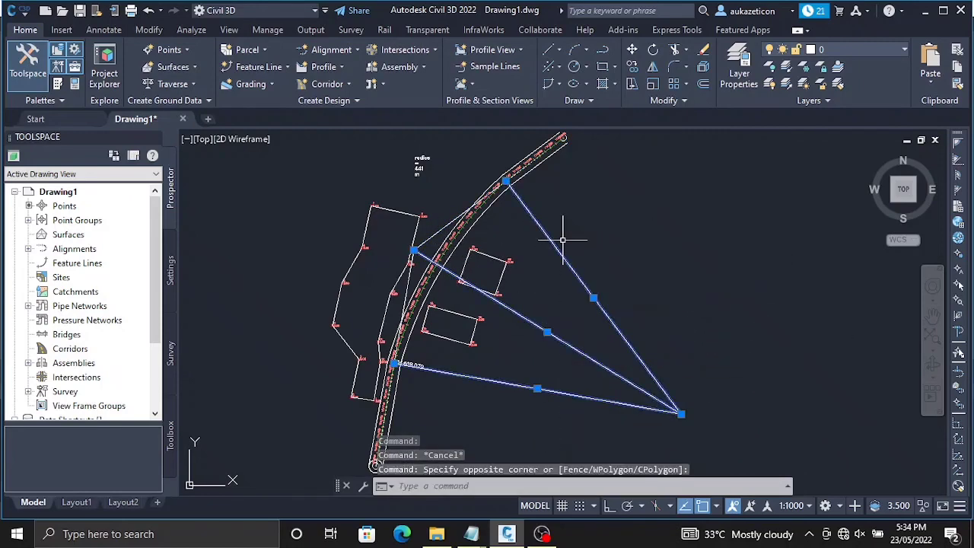
pyautogui.click(450, 239)
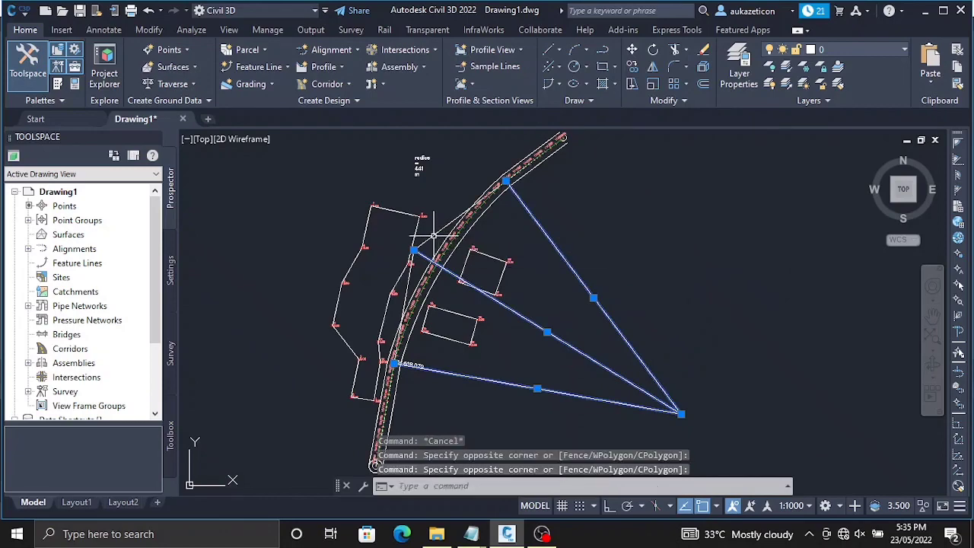
pyautogui.doubleClick(572, 239)
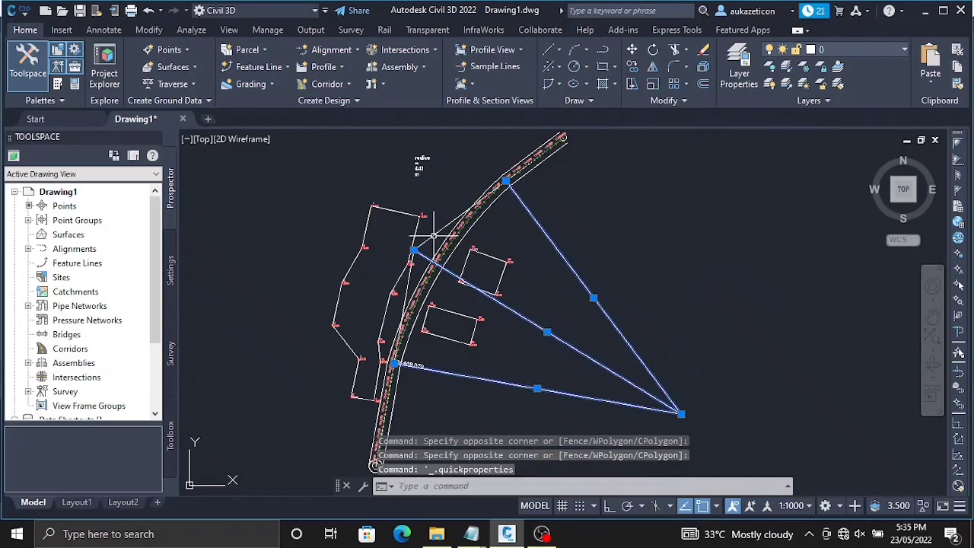
pyautogui.click(451, 222)
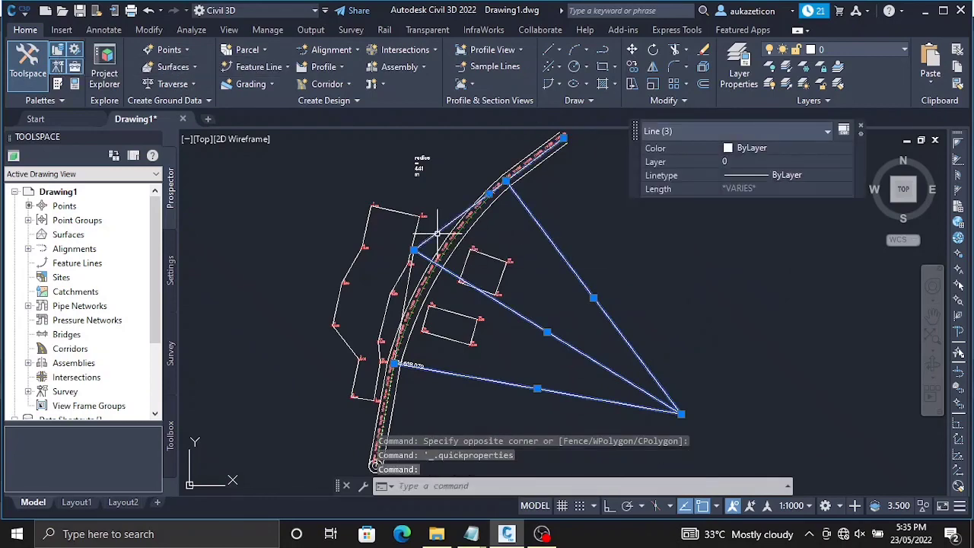
pyautogui.click(408, 282)
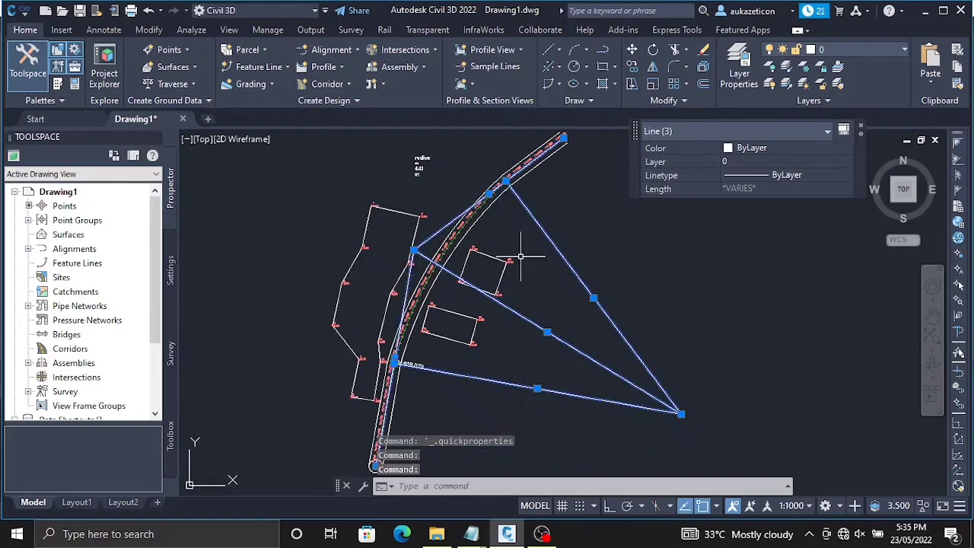
pyautogui.click(850, 47)
pyautogui.click(849, 46)
pyautogui.click(712, 221)
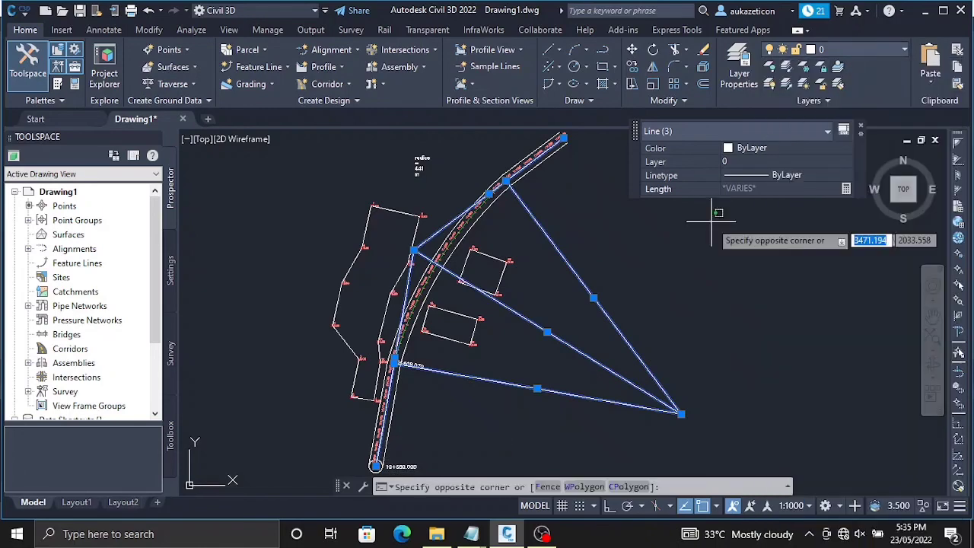
pyautogui.click(683, 228)
pyautogui.click(683, 230)
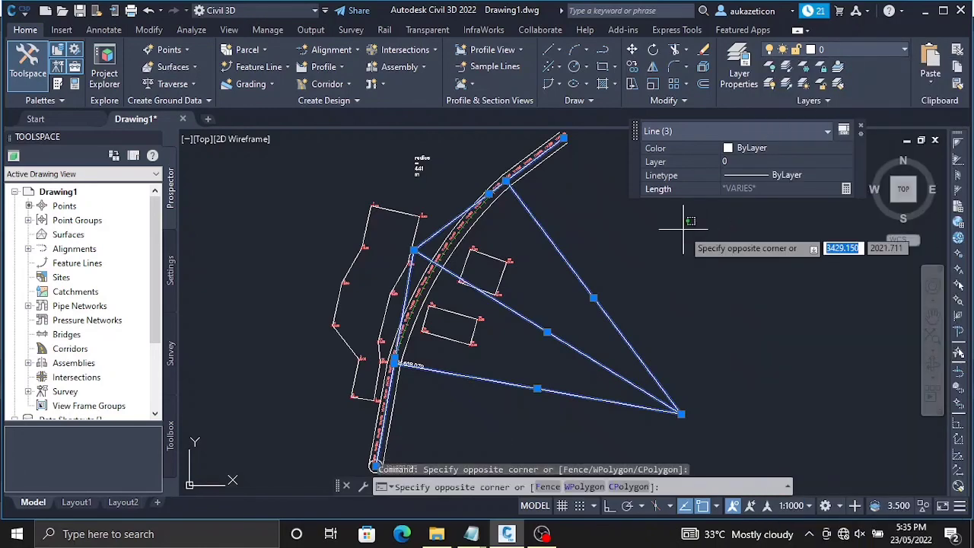
pyautogui.press('Escape')
pyautogui.press('Escape')
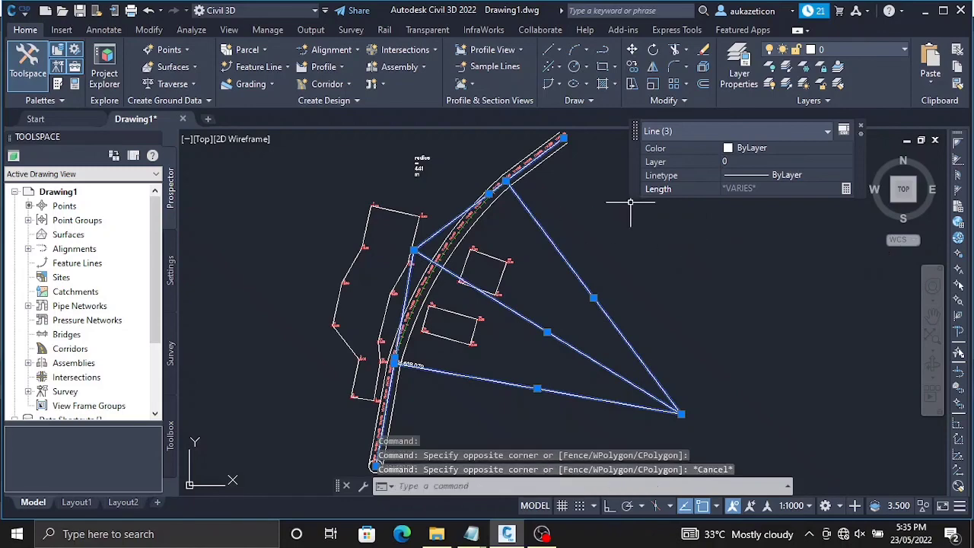
pyautogui.scroll(2, 491, 336)
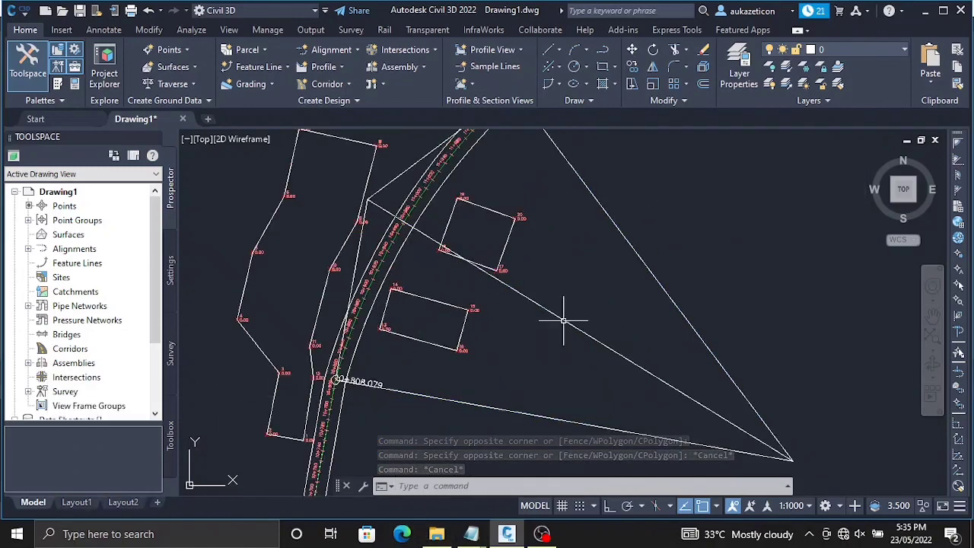
pyautogui.scroll(-2, 335, 267)
pyautogui.scroll(4, 354, 306)
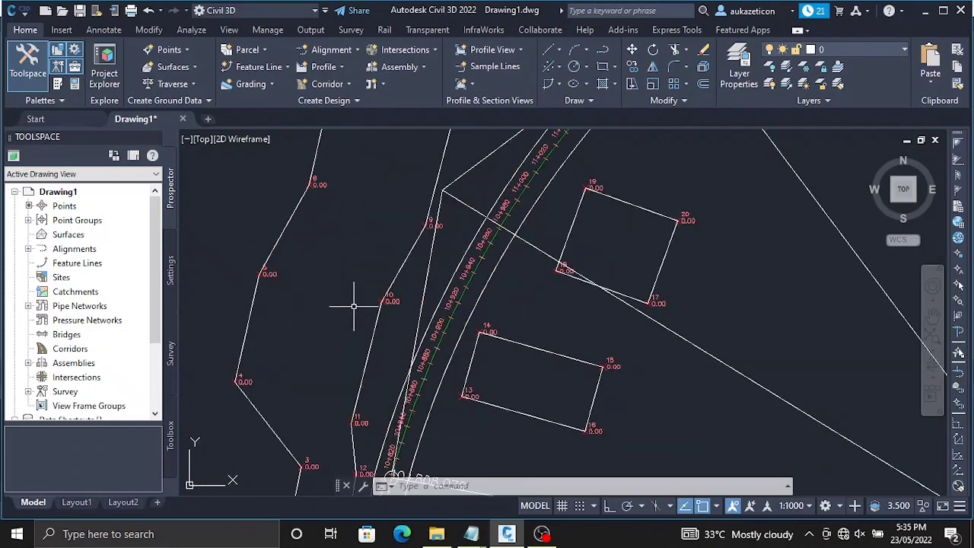
pyautogui.scroll(-2, 516, 347)
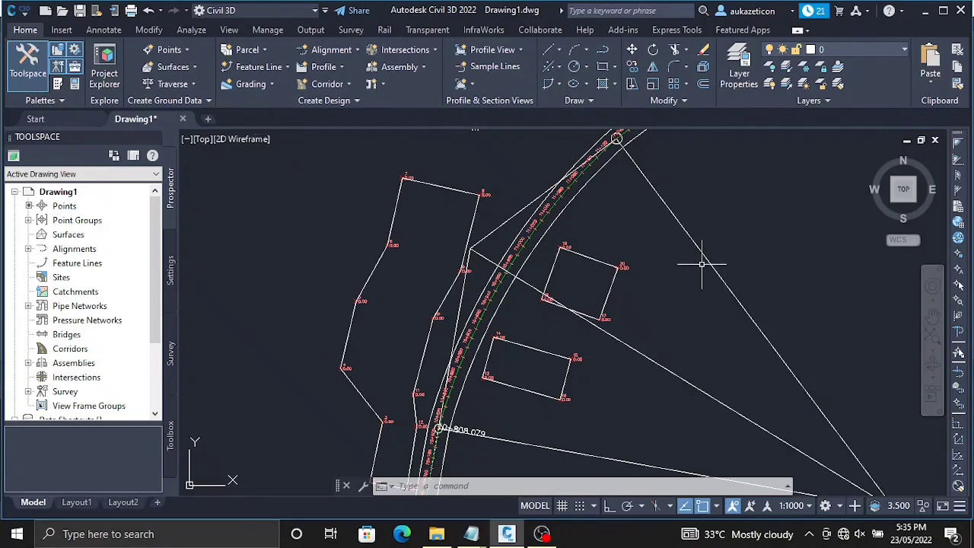
pyautogui.scroll(-2, 697, 271)
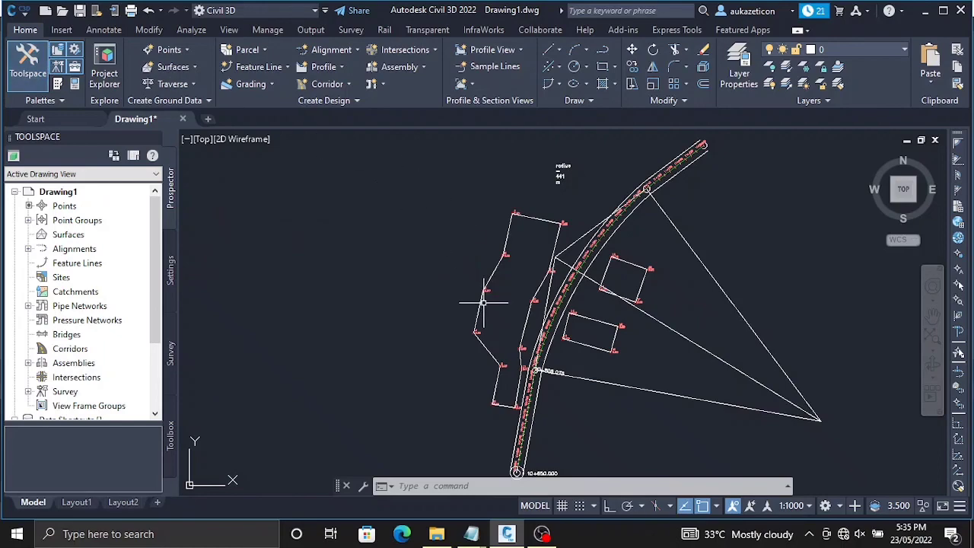
pyautogui.click(541, 533)
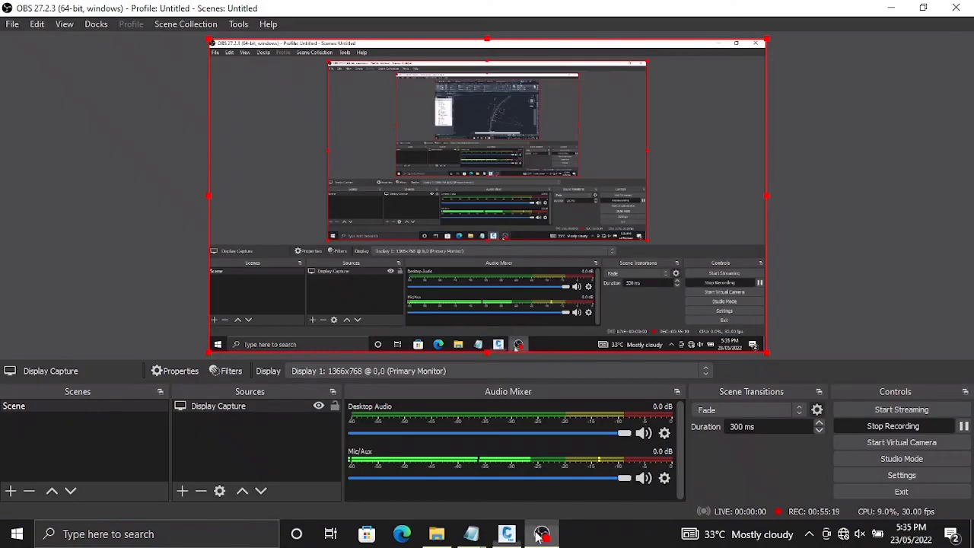
pyautogui.click(930, 429)
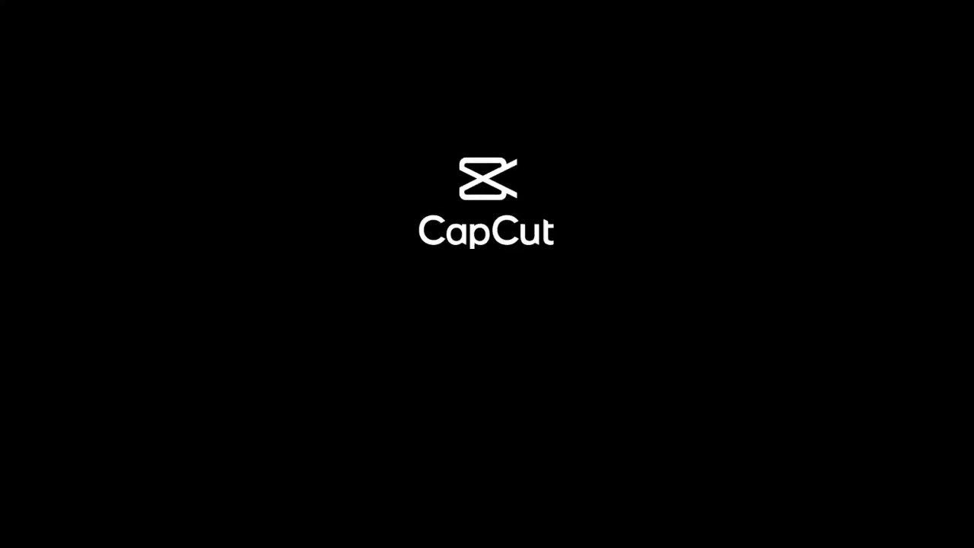